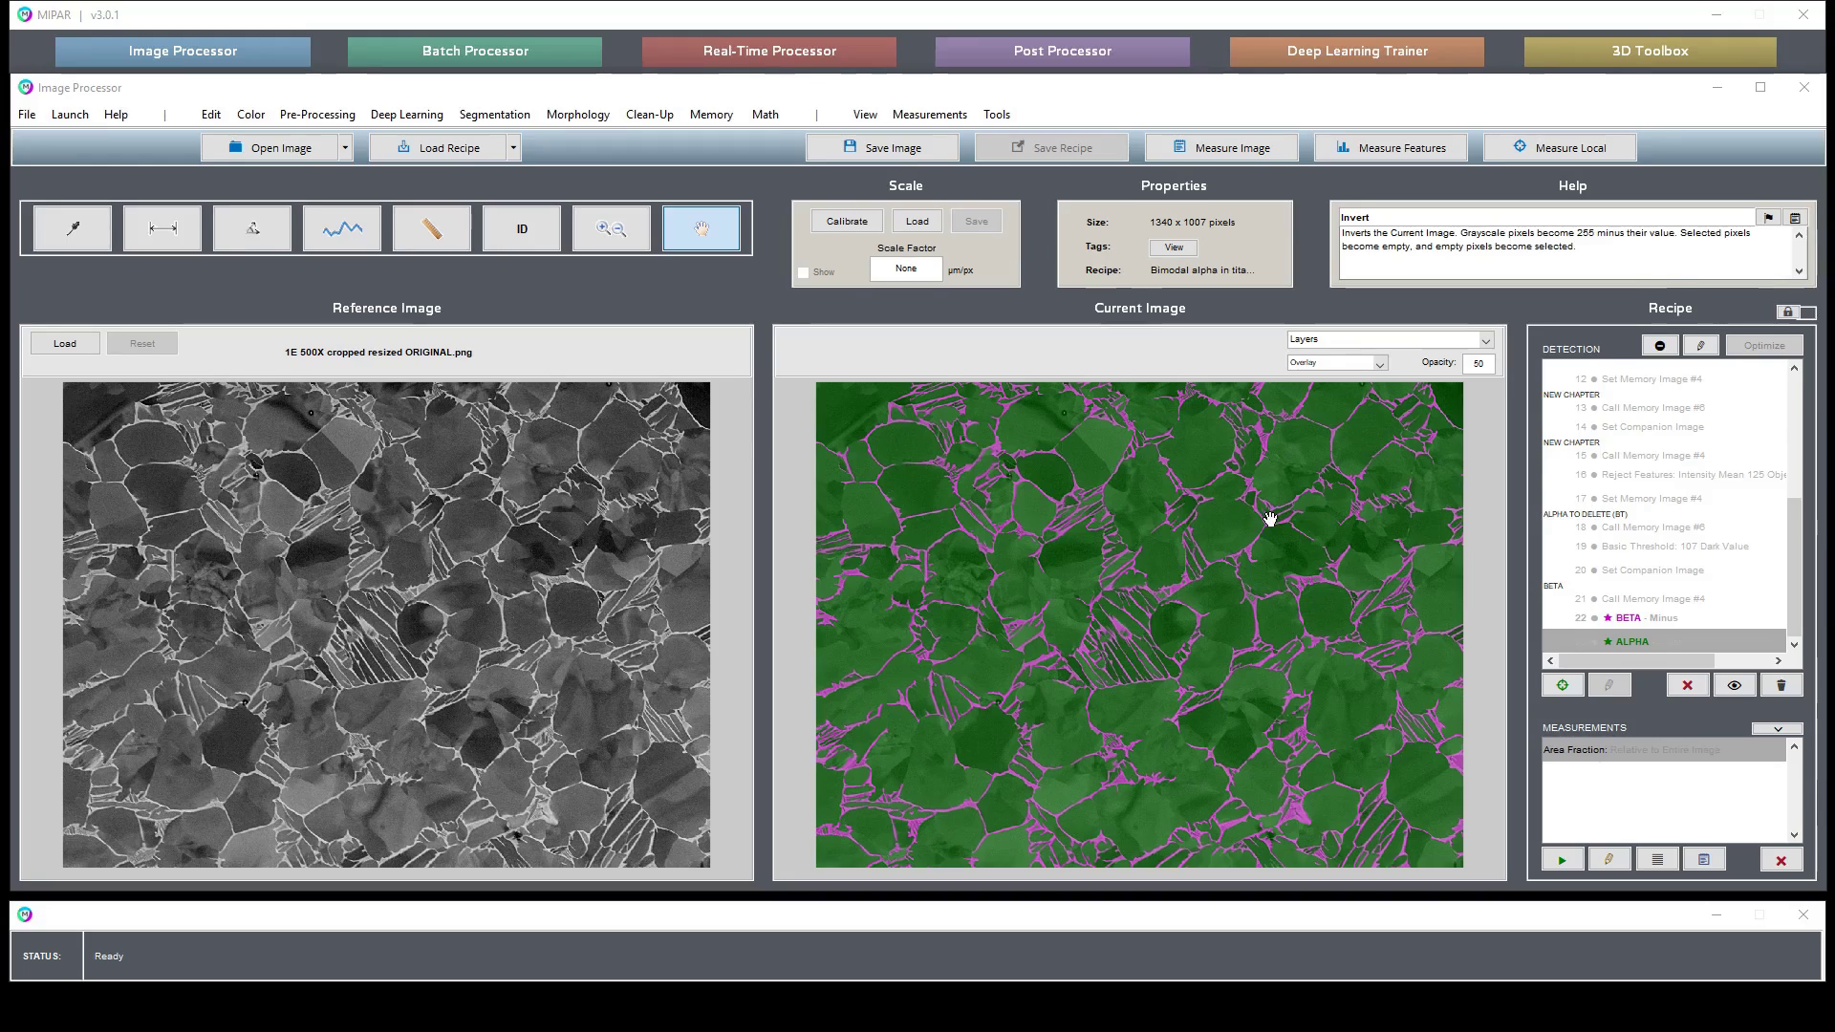
# Examine the green alpha and magenta beta layers against the reference micrograph, from the central lamellar colony to the surrounding grains
pyautogui.click(617, 241)
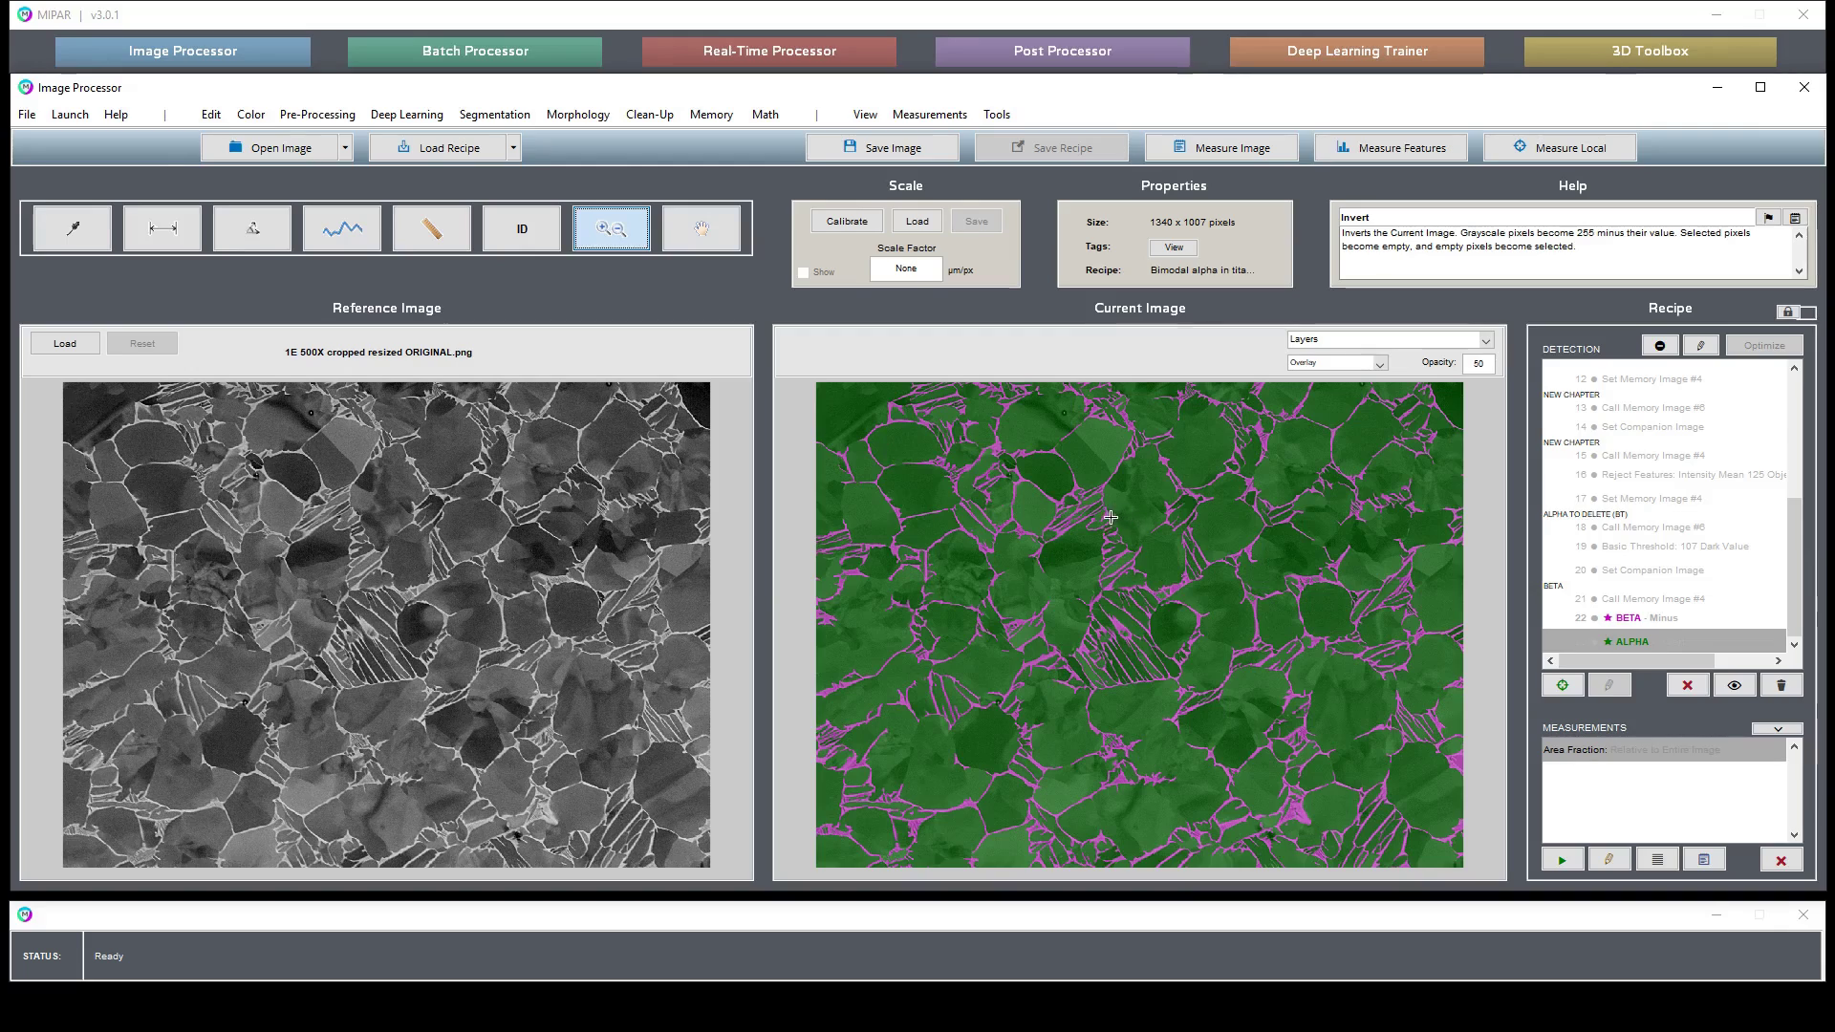
pyautogui.moveTo(970, 514); pyautogui.dragTo(1271, 724)
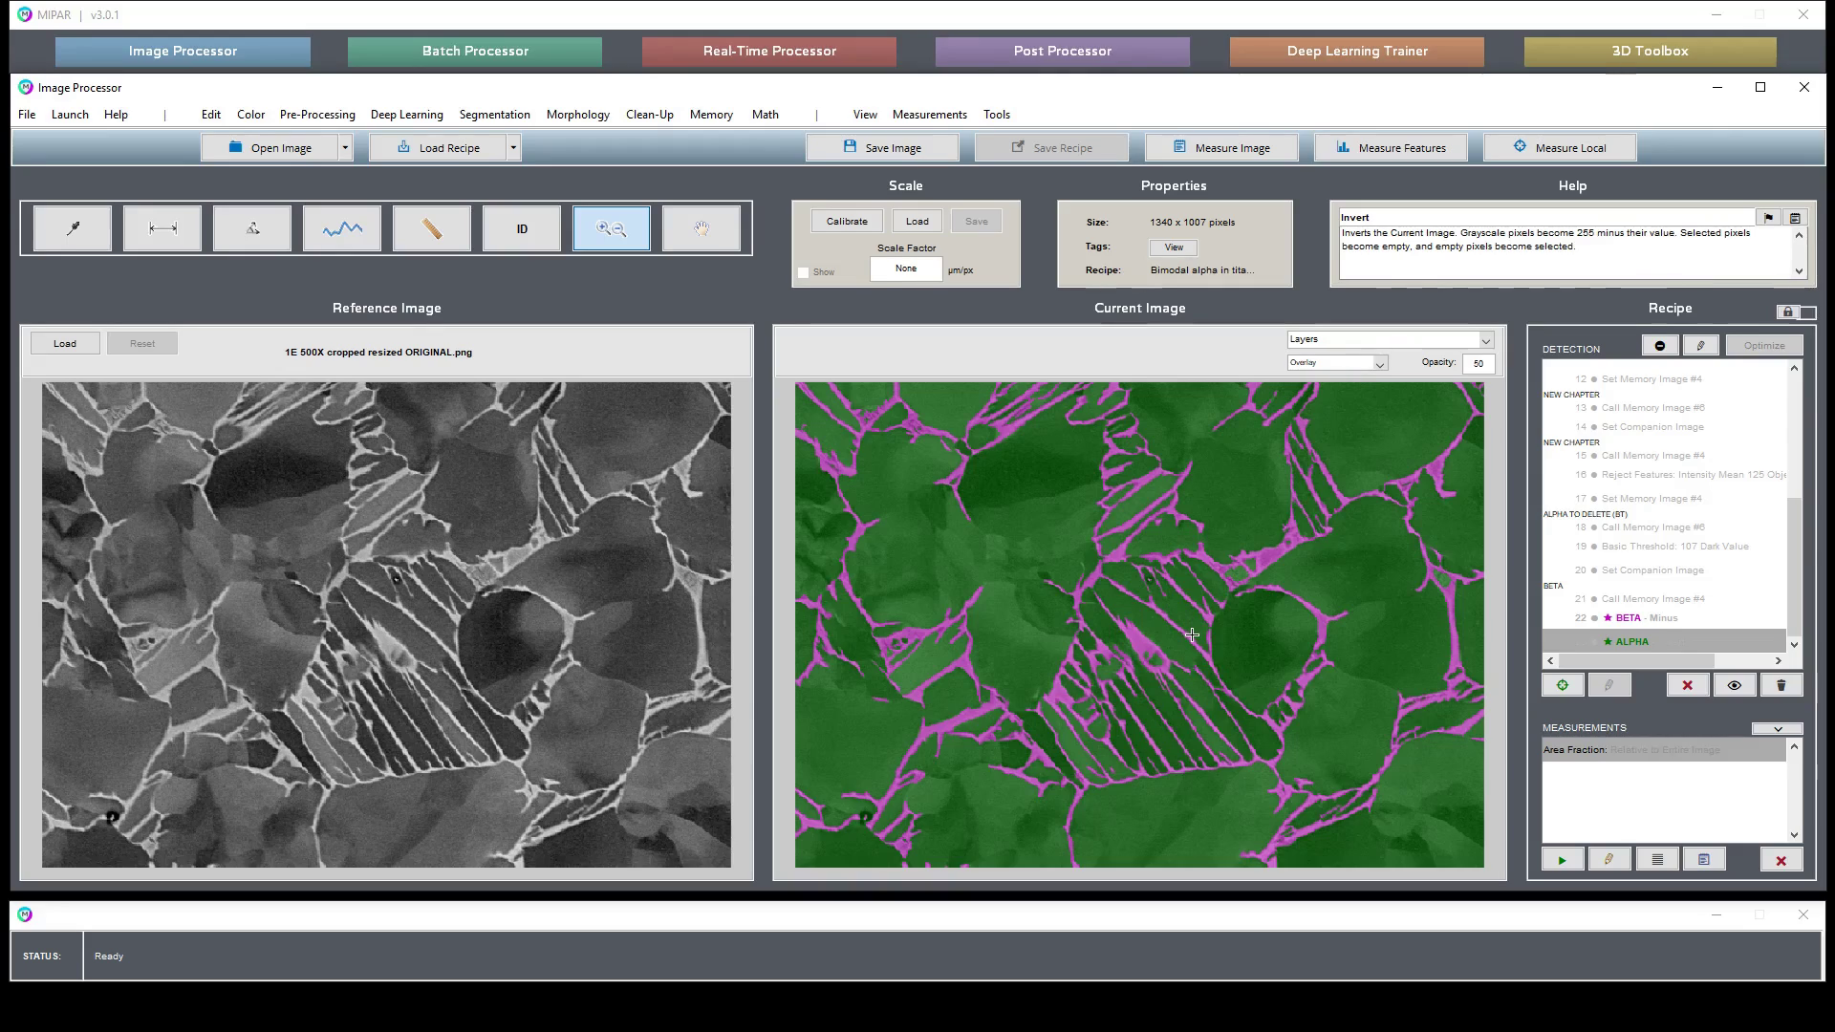
pyautogui.press('p')
pyautogui.moveTo(1327, 507); pyautogui.dragTo(1204, 574)
pyautogui.moveTo(1057, 524); pyautogui.dragTo(1402, 519)
pyautogui.moveTo(966, 677); pyautogui.dragTo(1247, 582)
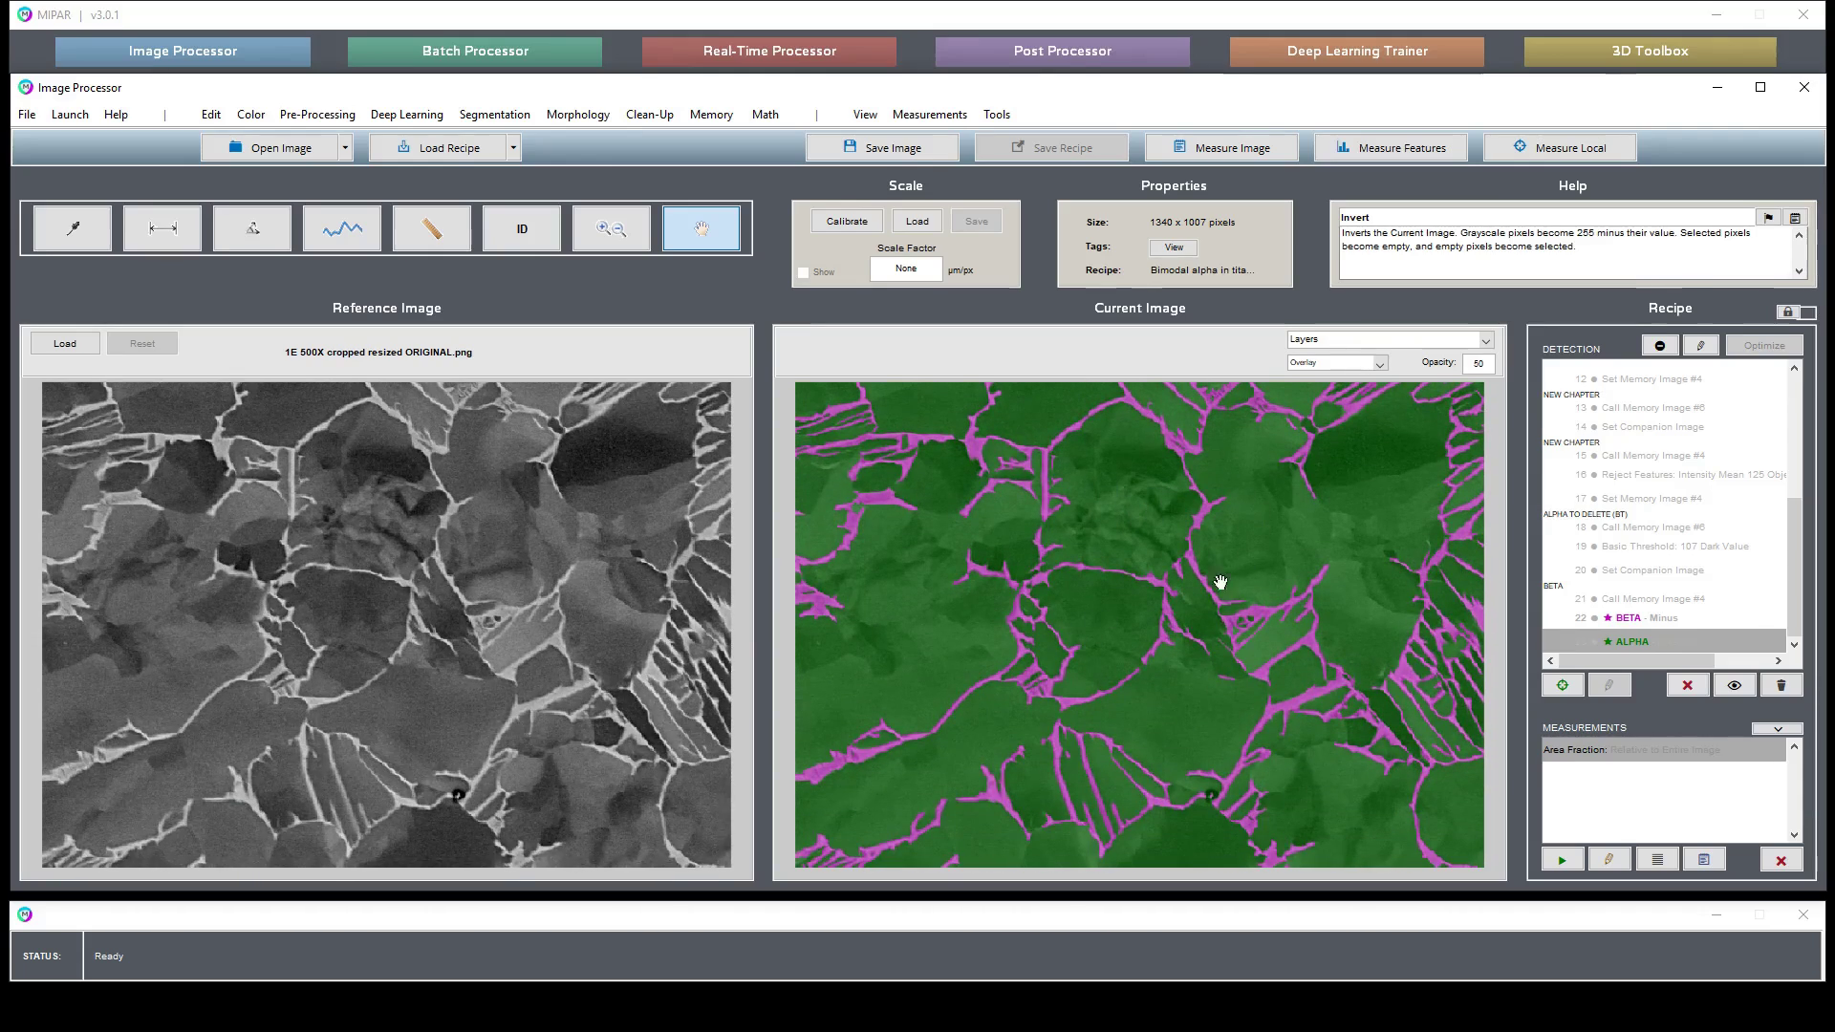
pyautogui.moveTo(1212, 722); pyautogui.dragTo(1036, 602)
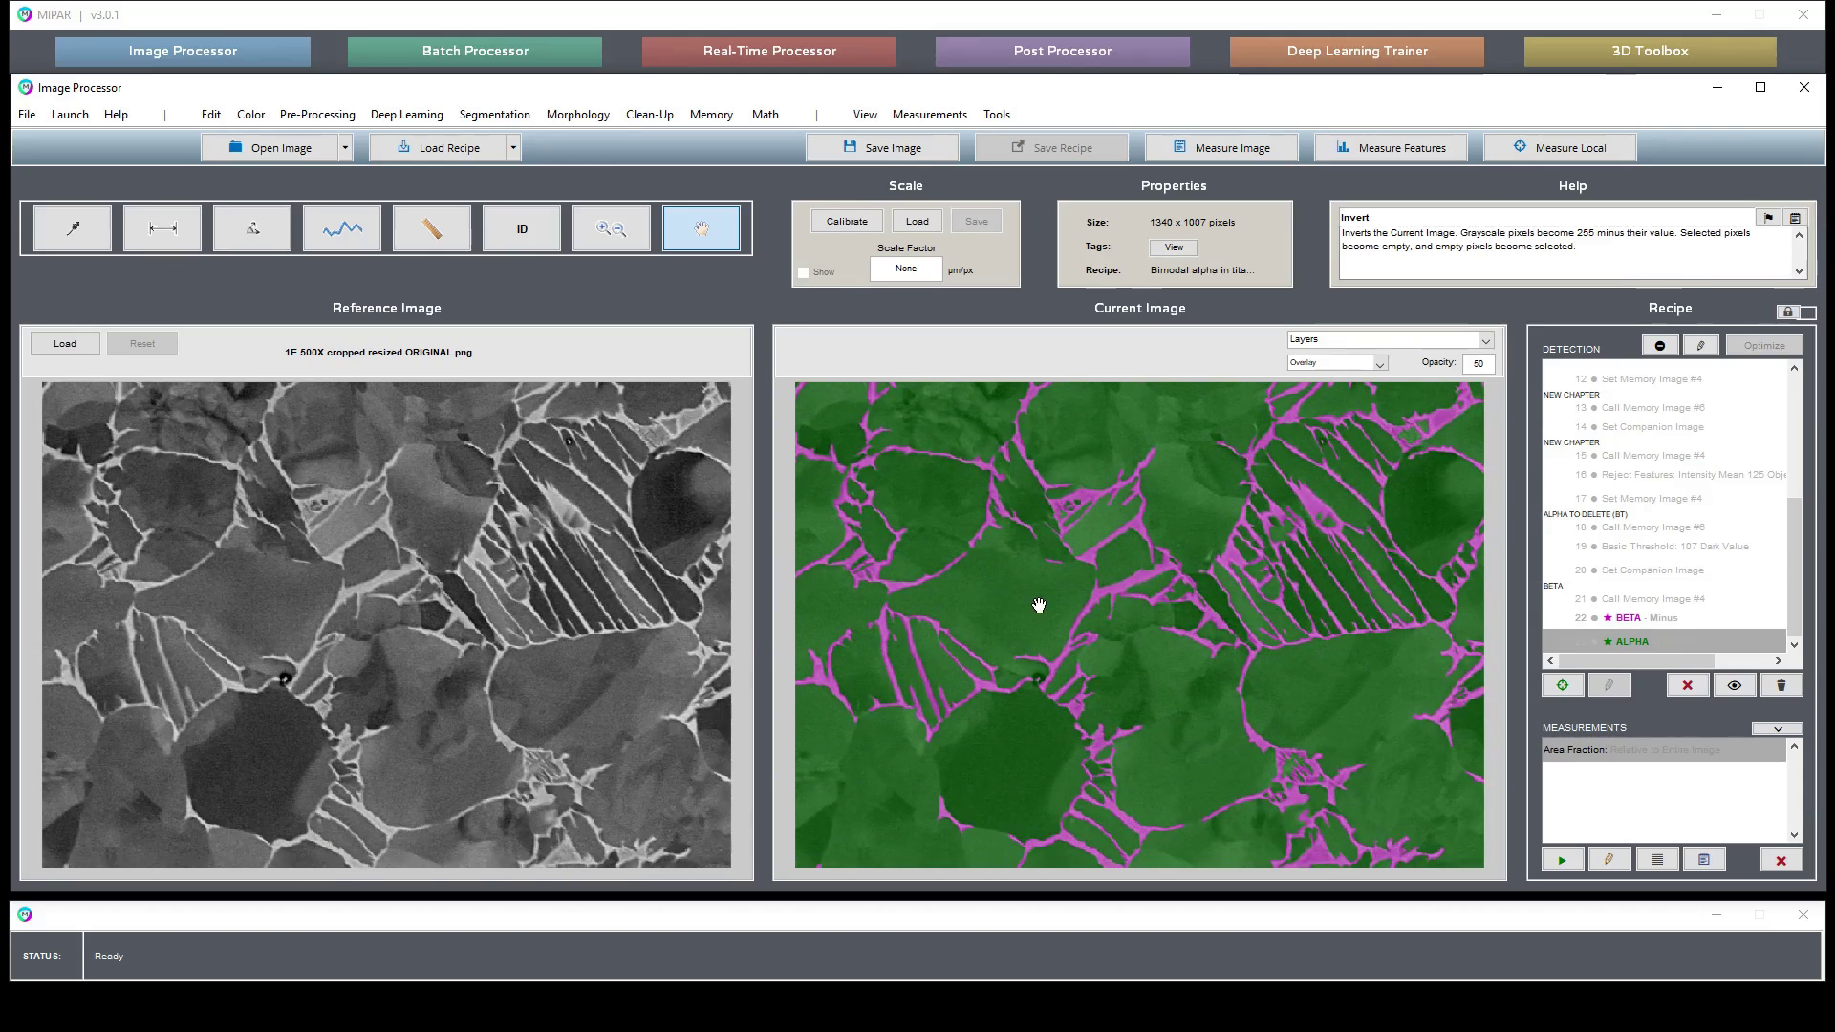
pyautogui.moveTo(1302, 745); pyautogui.dragTo(1310, 623)
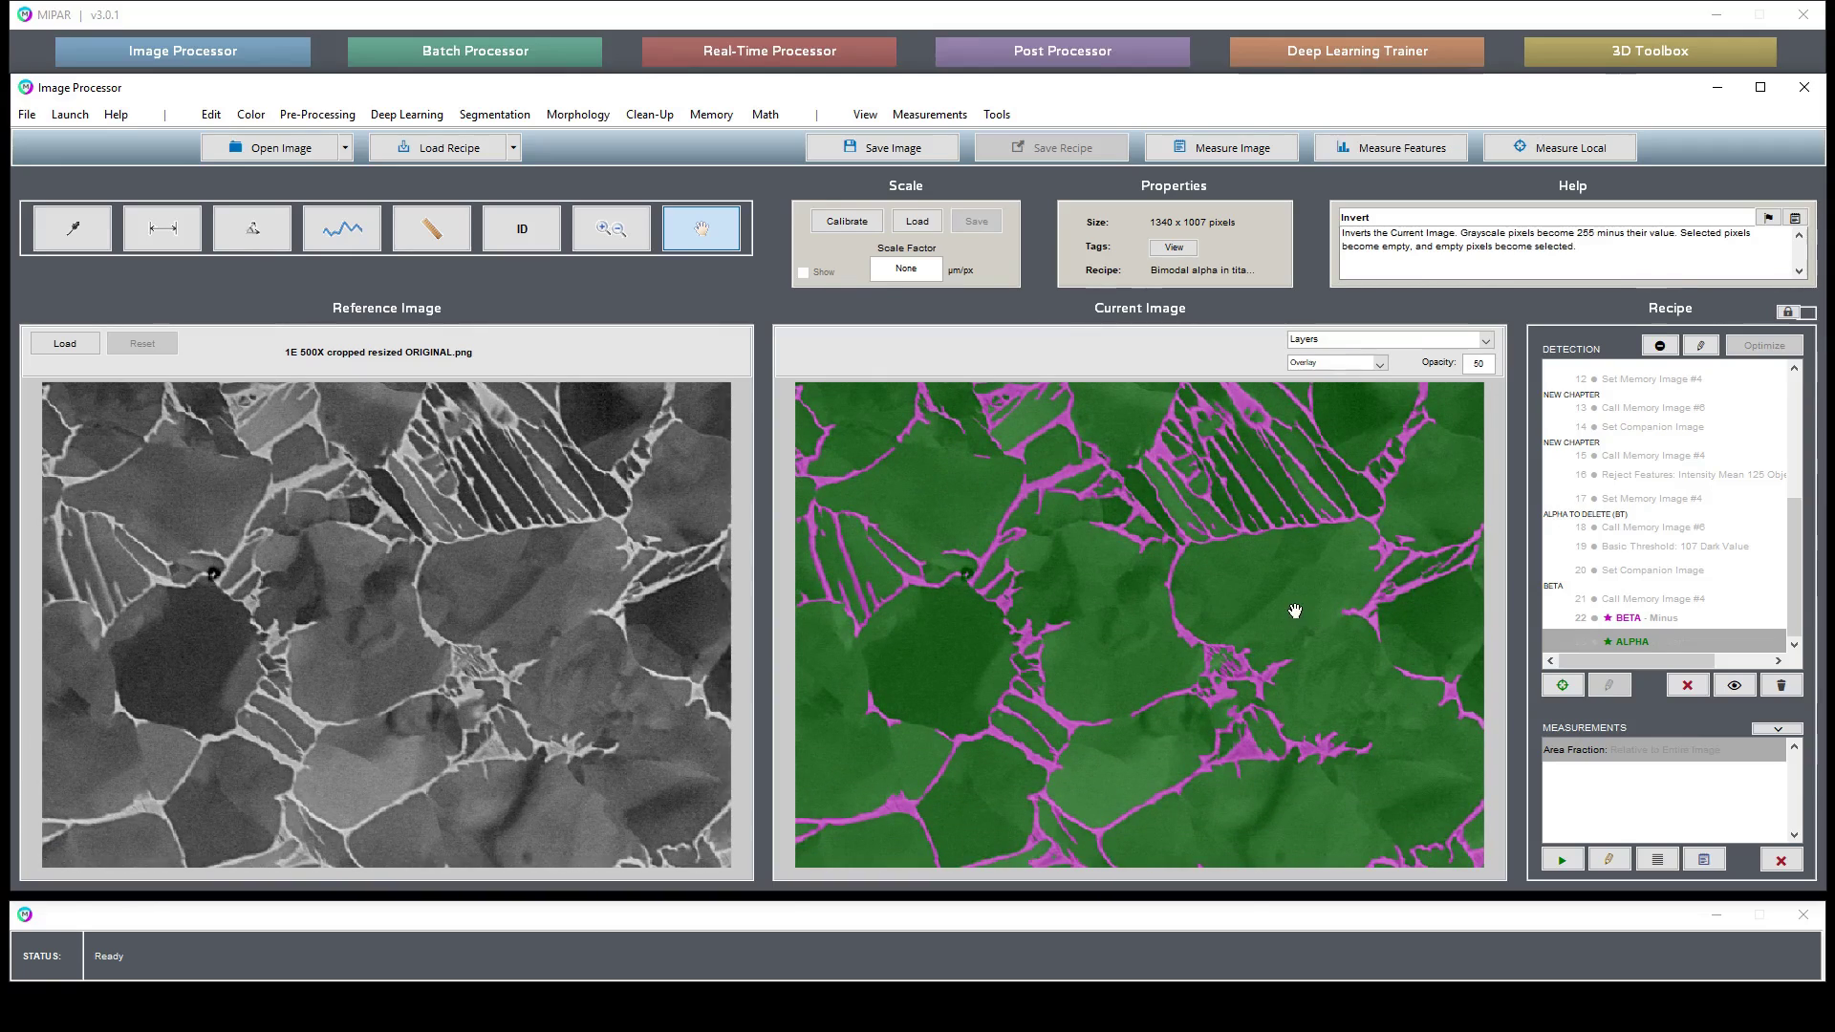
pyautogui.moveTo(1294, 614); pyautogui.dragTo(1057, 590)
pyautogui.moveTo(1358, 570); pyautogui.dragTo(1224, 614)
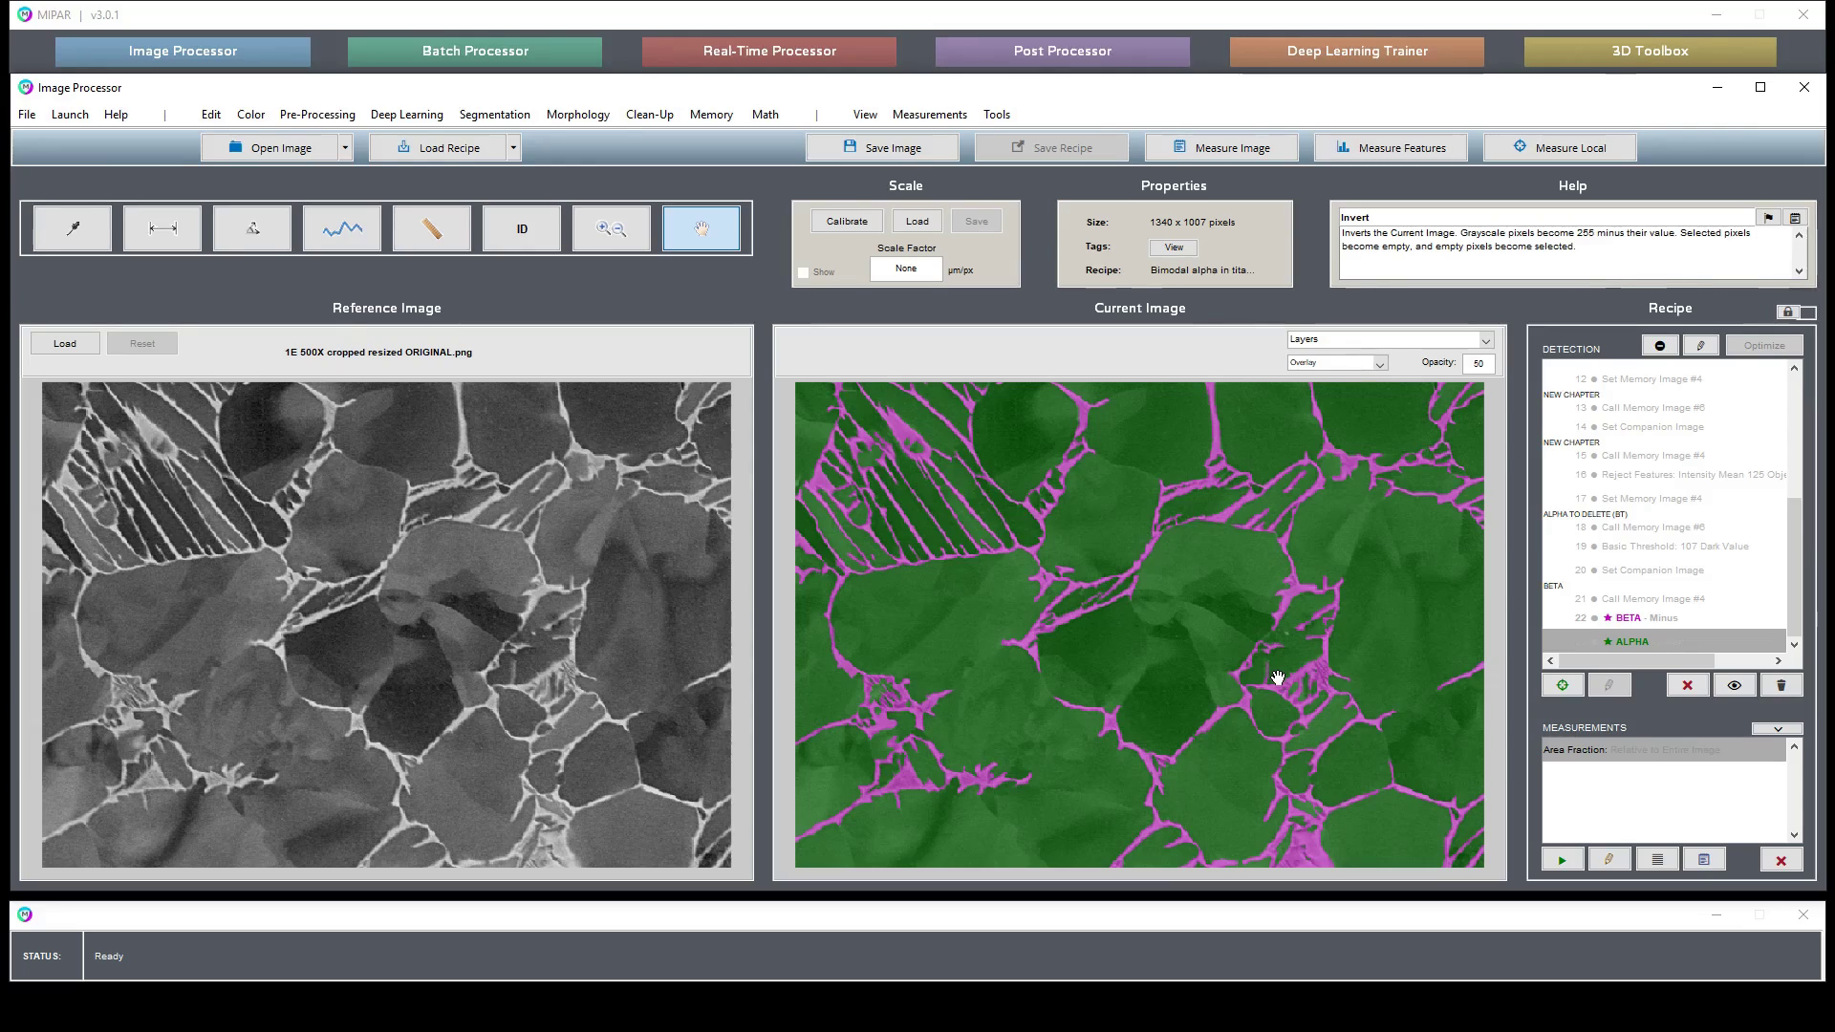
pyautogui.moveTo(1245, 709); pyautogui.dragTo(1033, 668)
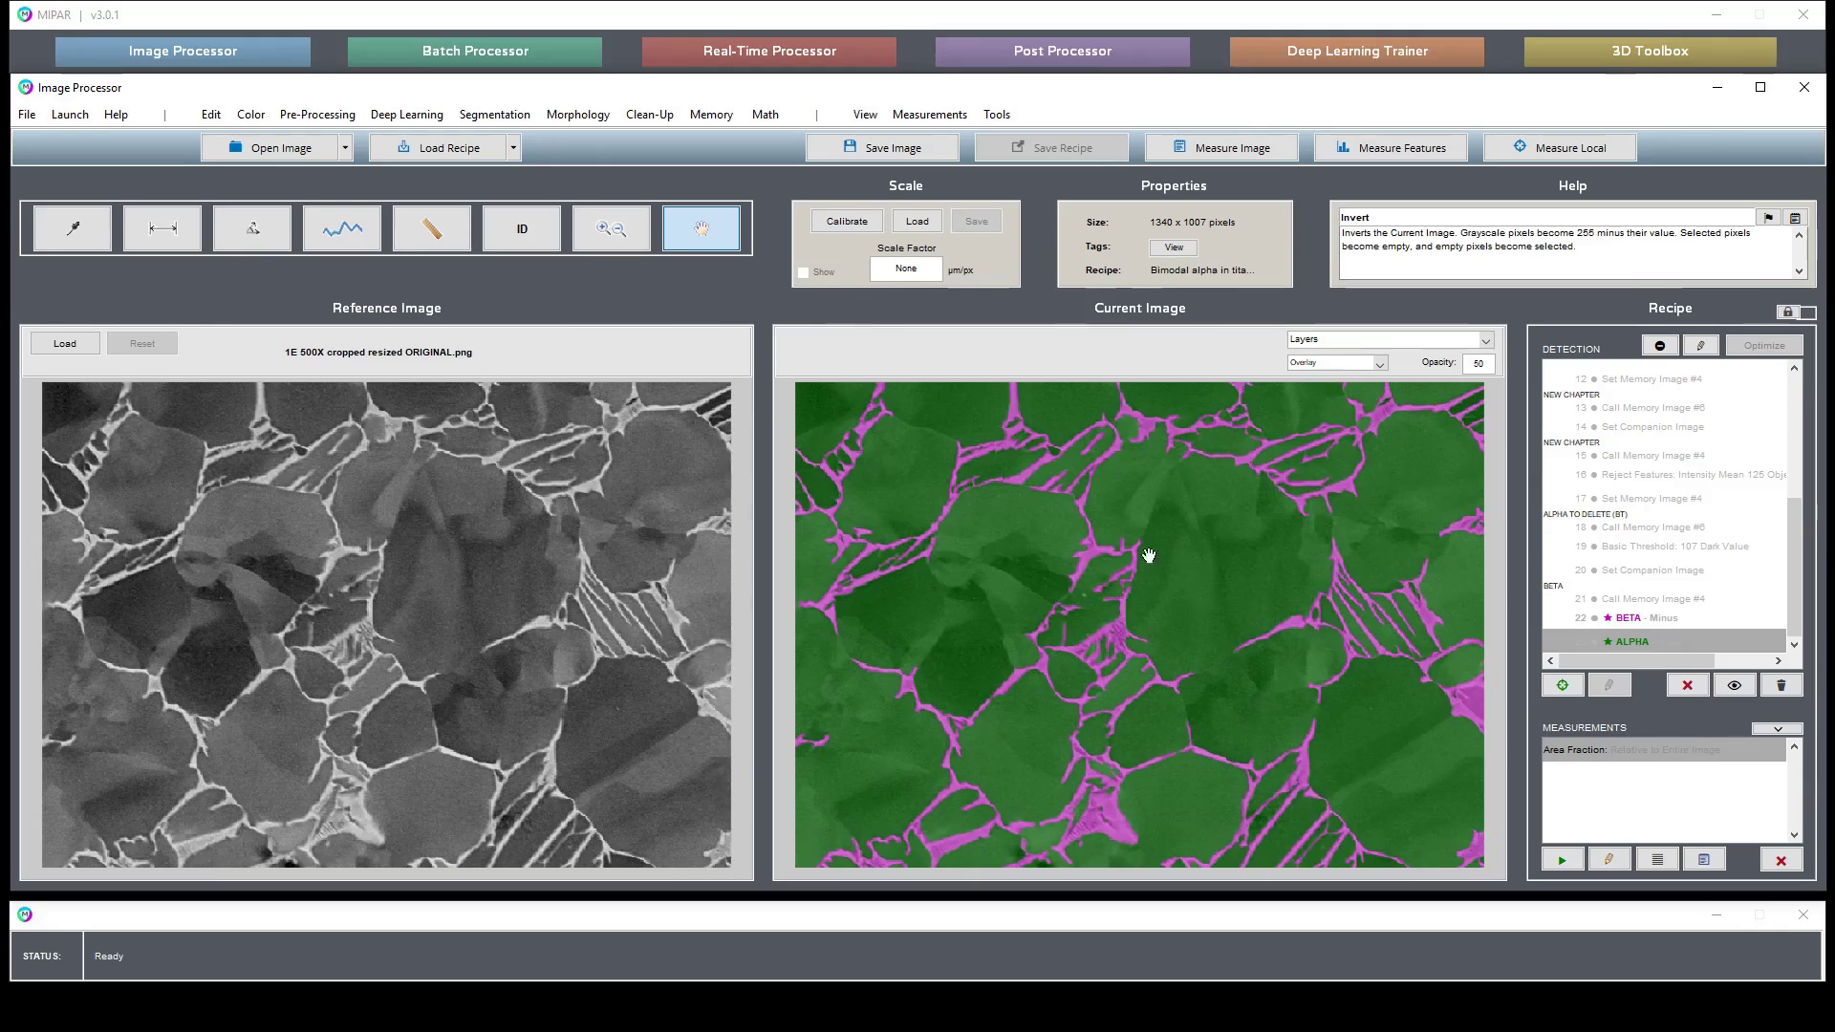
pyautogui.moveTo(1357, 471); pyautogui.dragTo(1061, 565)
pyautogui.moveTo(1016, 729); pyautogui.dragTo(1282, 533)
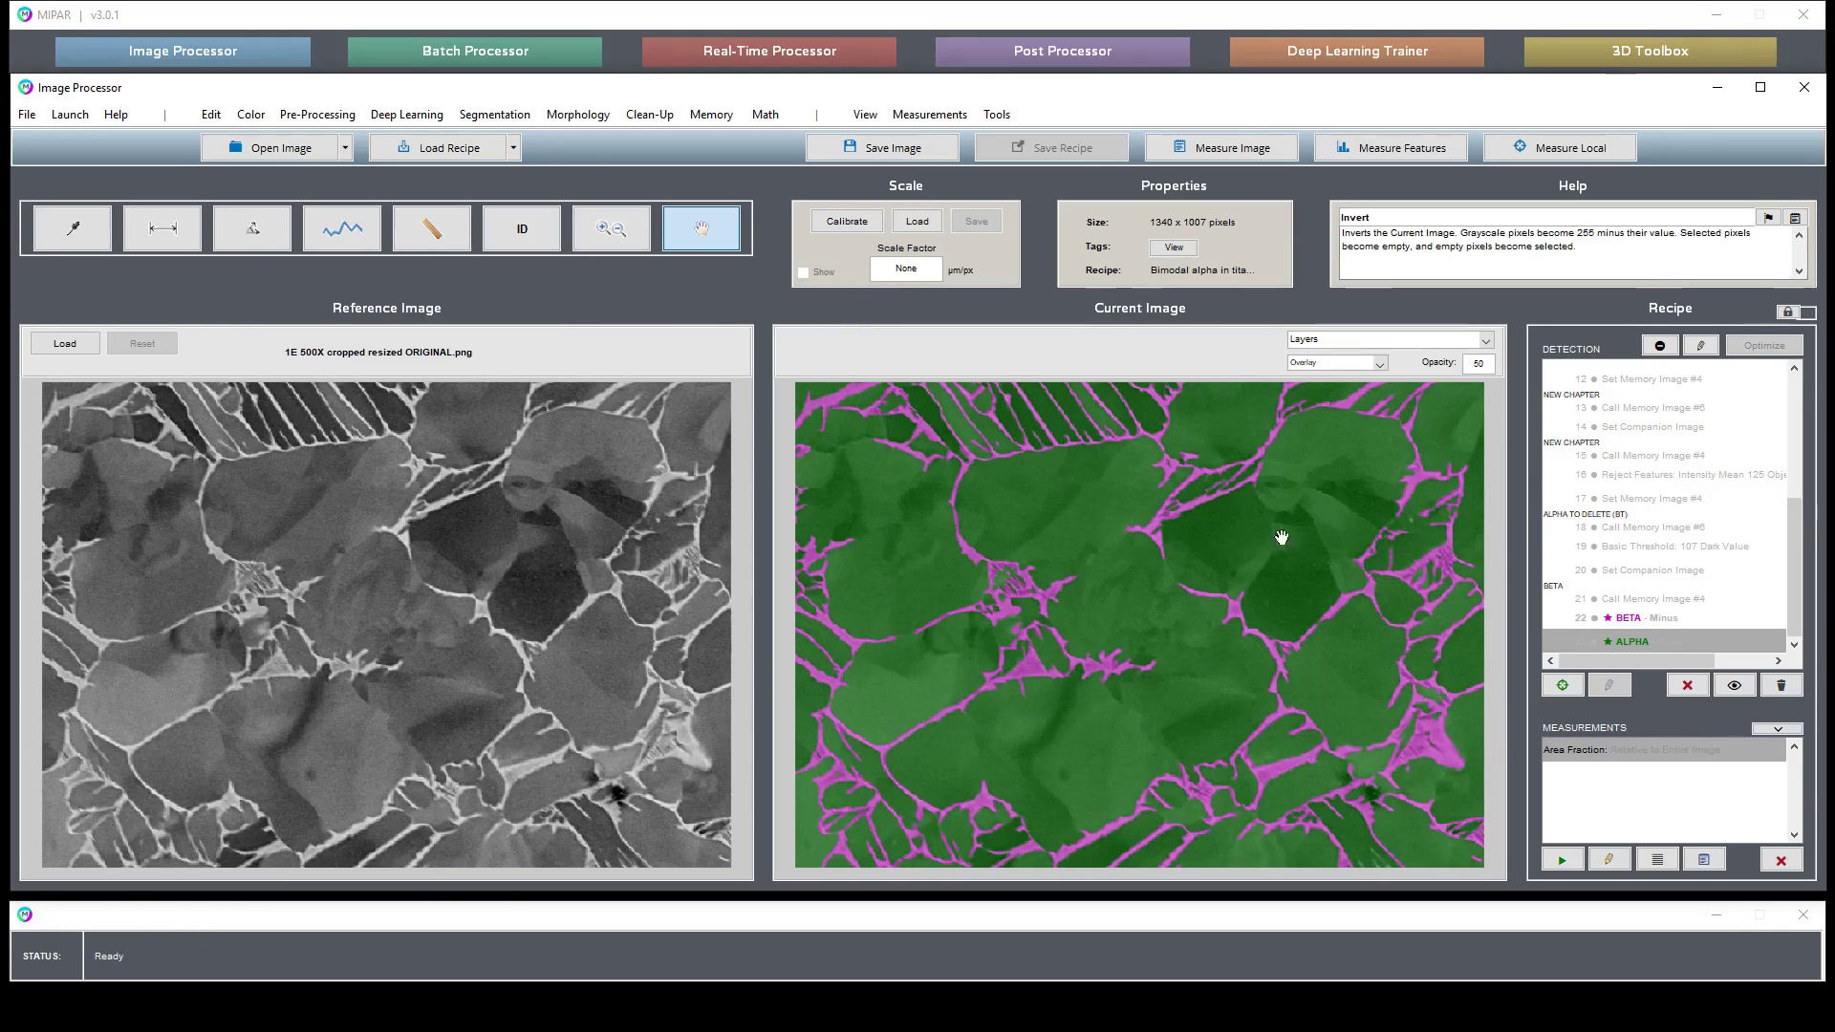
pyautogui.moveTo(931, 684); pyautogui.dragTo(1310, 606)
pyautogui.moveTo(971, 605); pyautogui.dragTo(1085, 696)
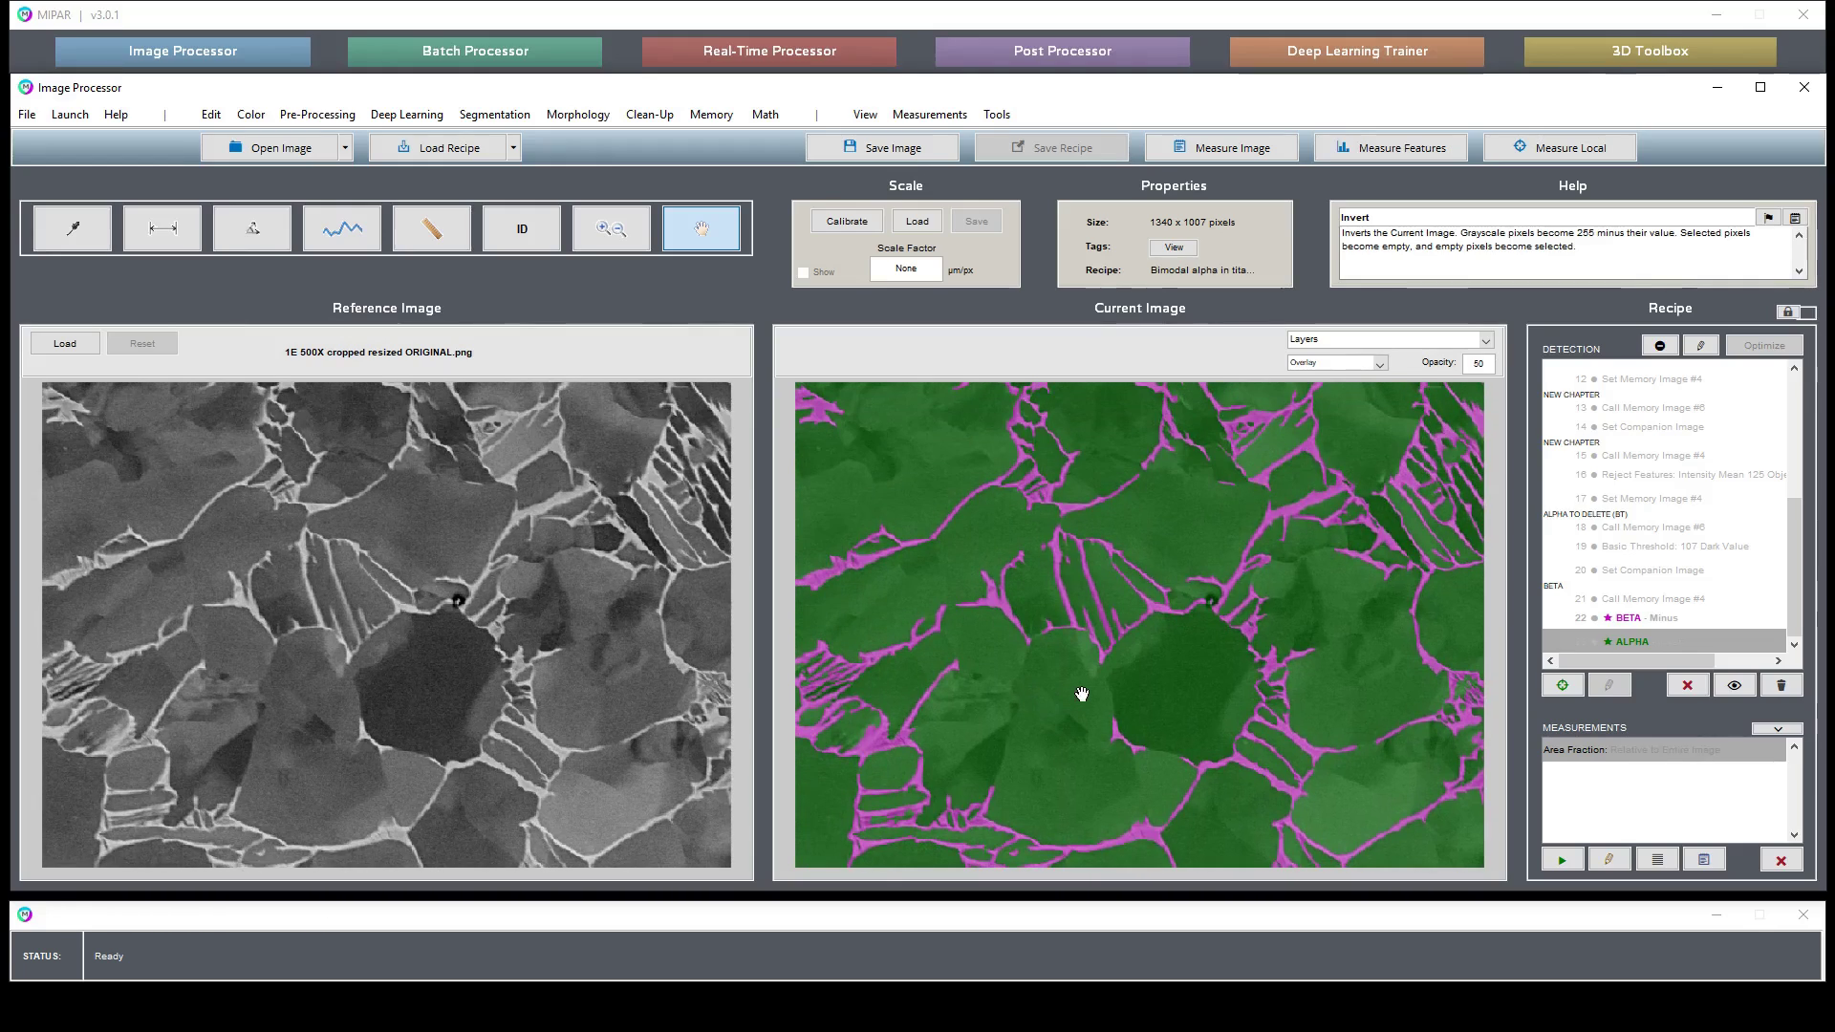
# Inspect close-up how accurately the magenta beta layer follows fine lamellae and thin grain boundaries in several small areas
pyautogui.click(612, 228)
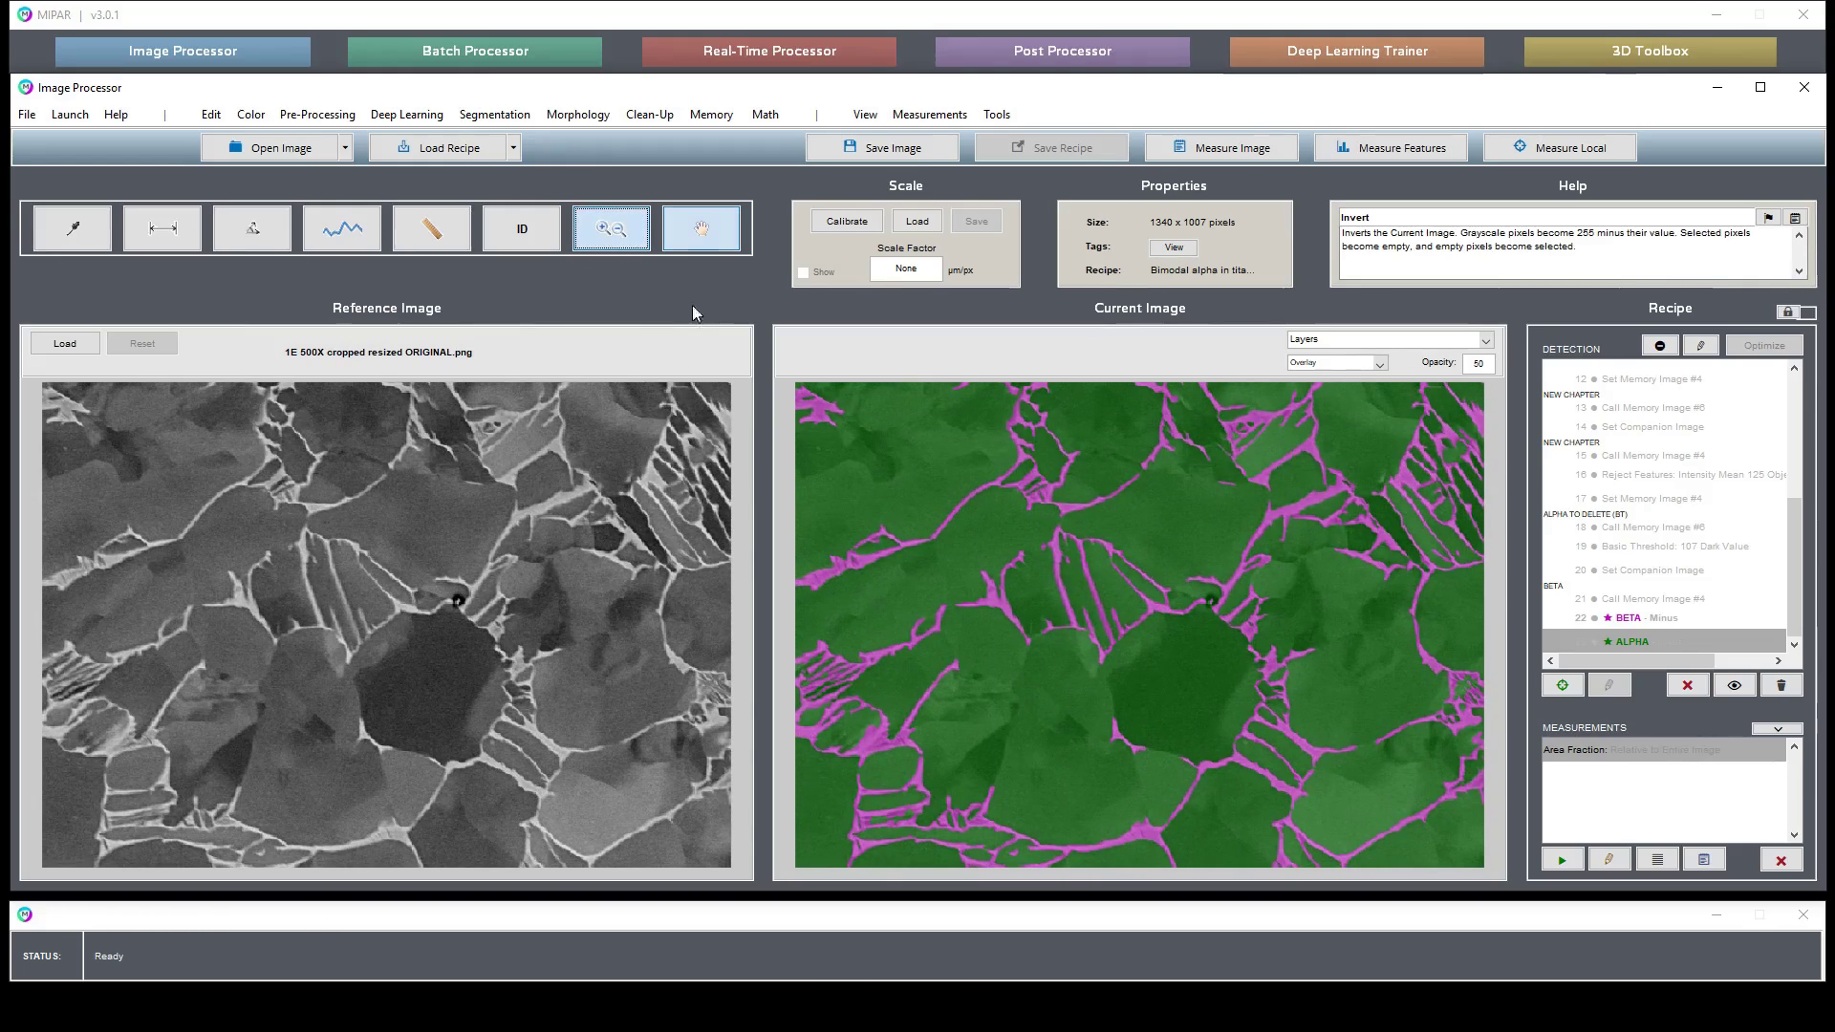
pyautogui.moveTo(1006, 548); pyautogui.dragTo(1185, 655)
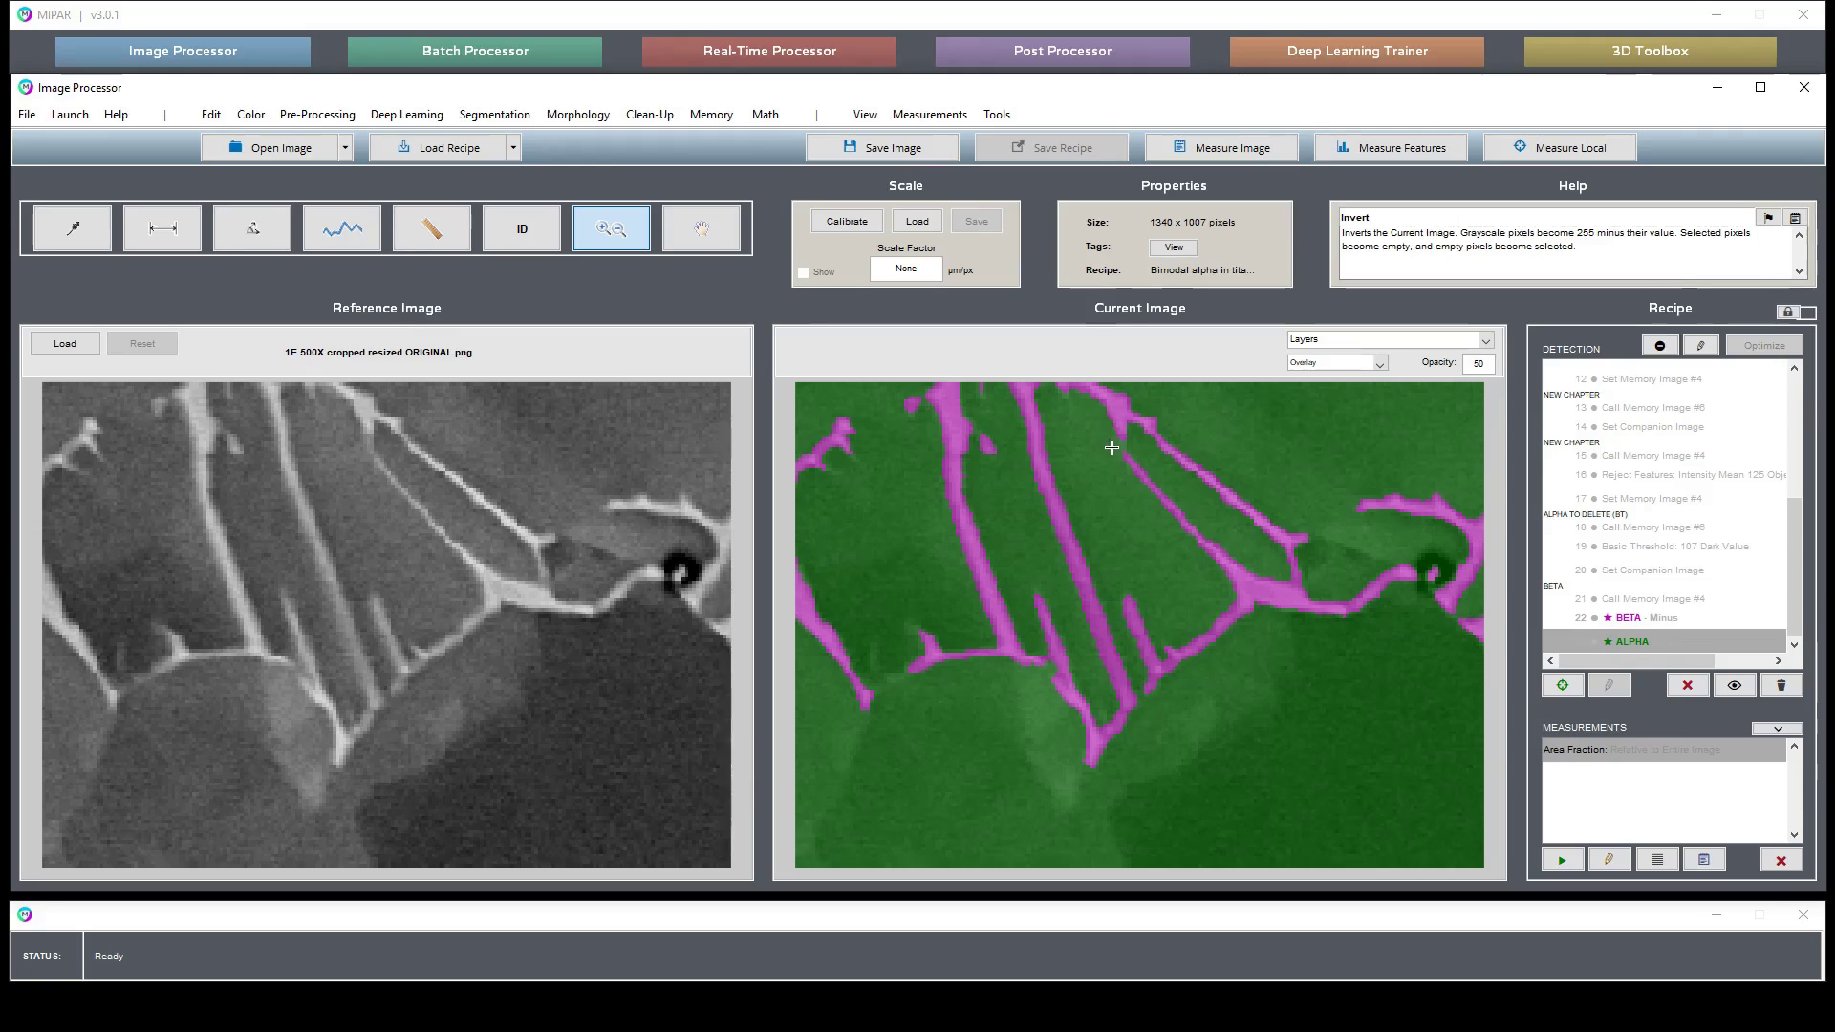
pyautogui.doubleClick(1122, 487)
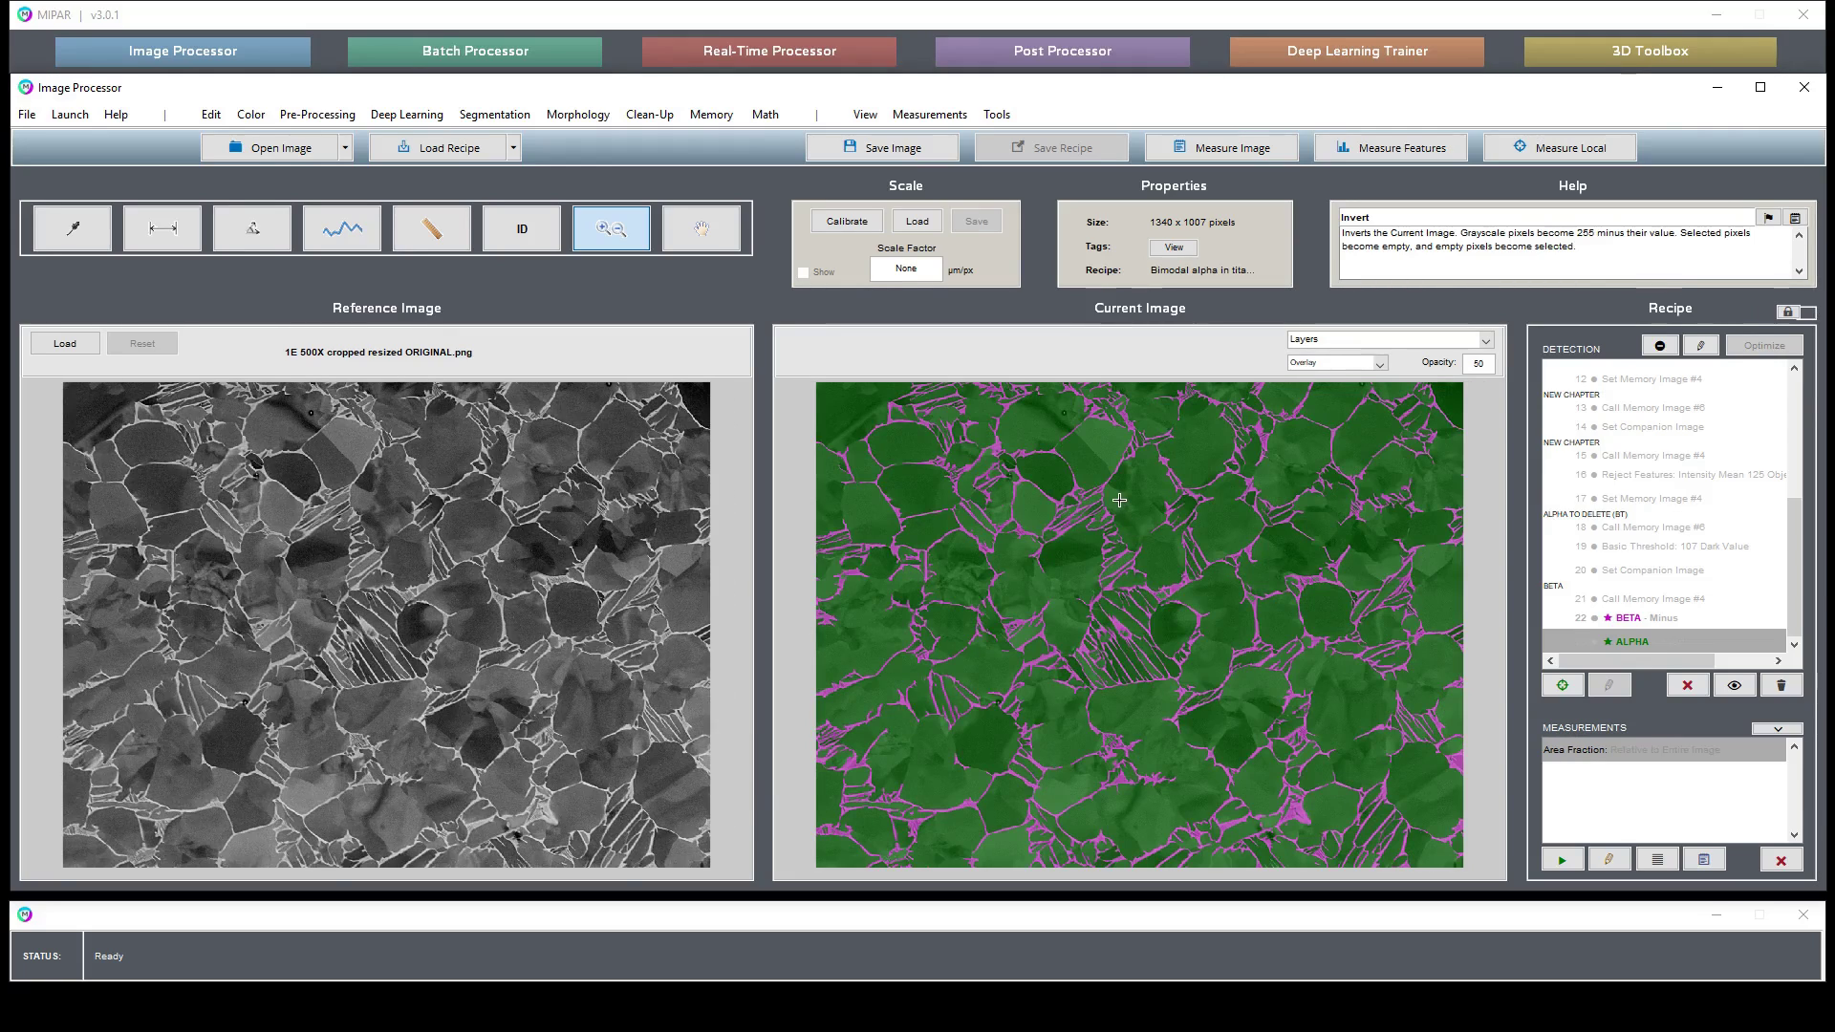
pyautogui.moveTo(1006, 486); pyautogui.dragTo(1185, 600)
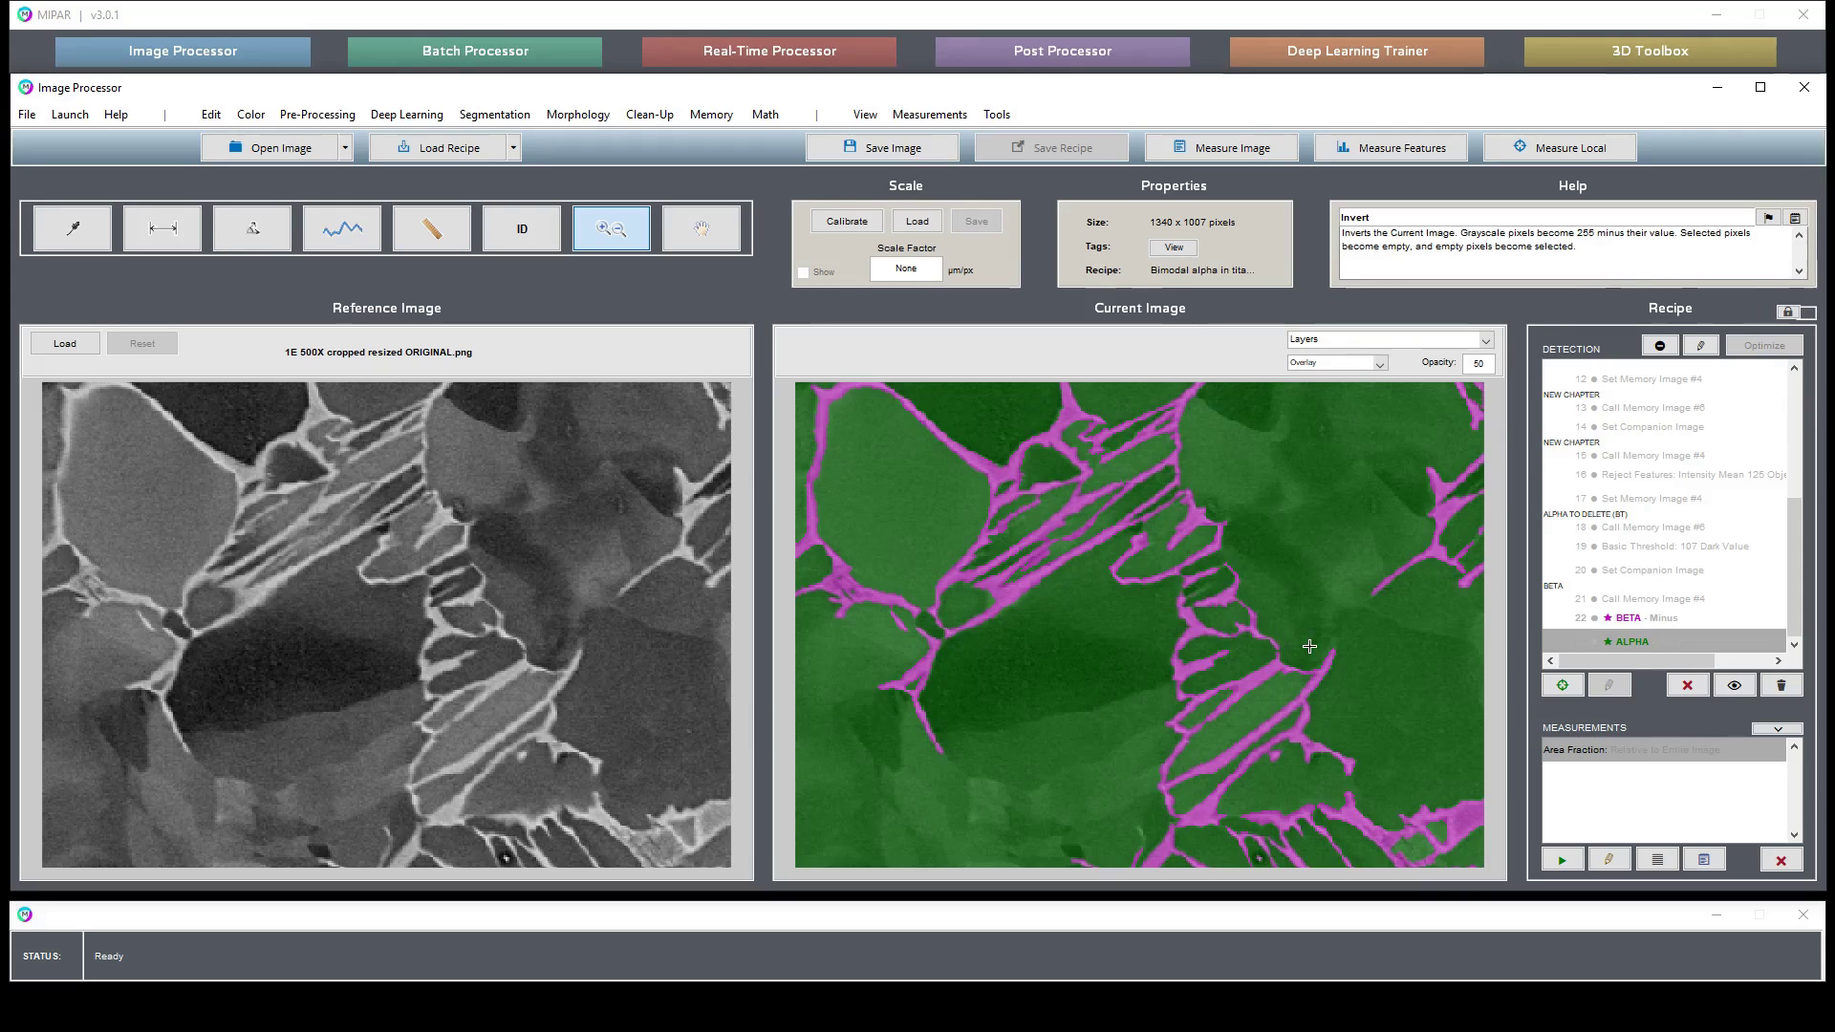
pyautogui.moveTo(1185, 588); pyautogui.dragTo(1342, 689)
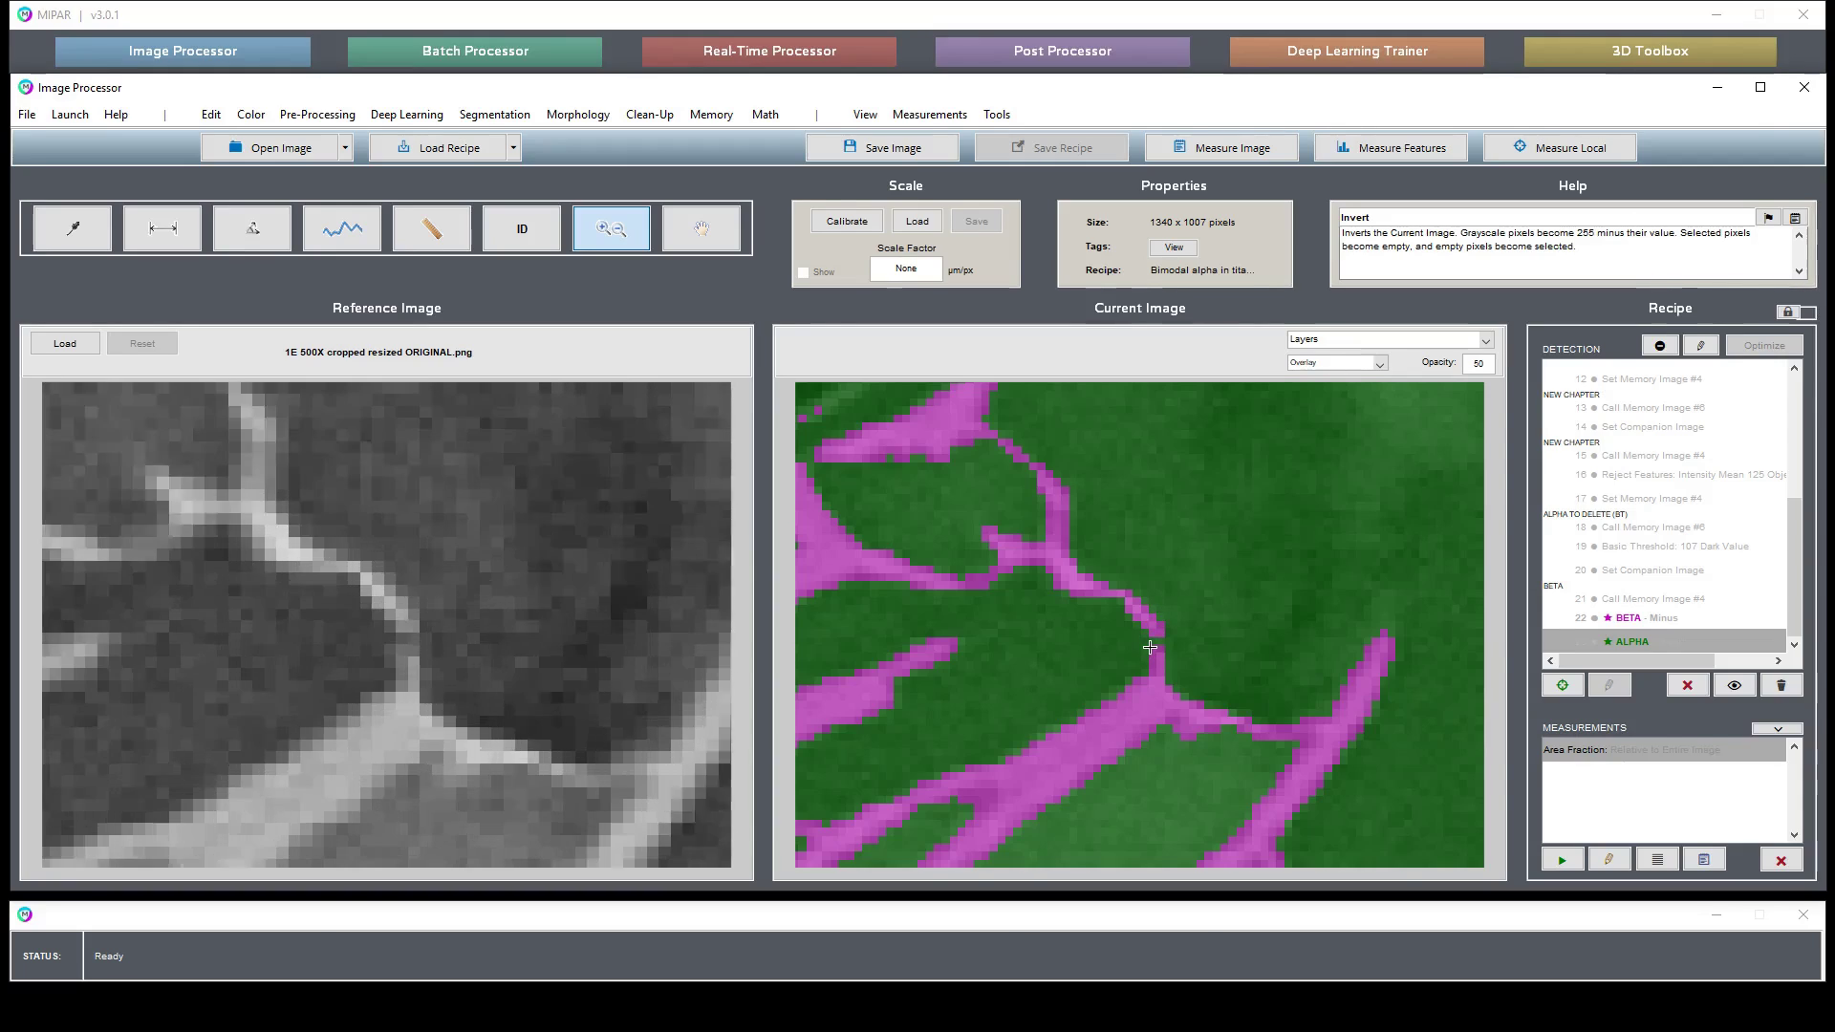
pyautogui.doubleClick(1150, 647)
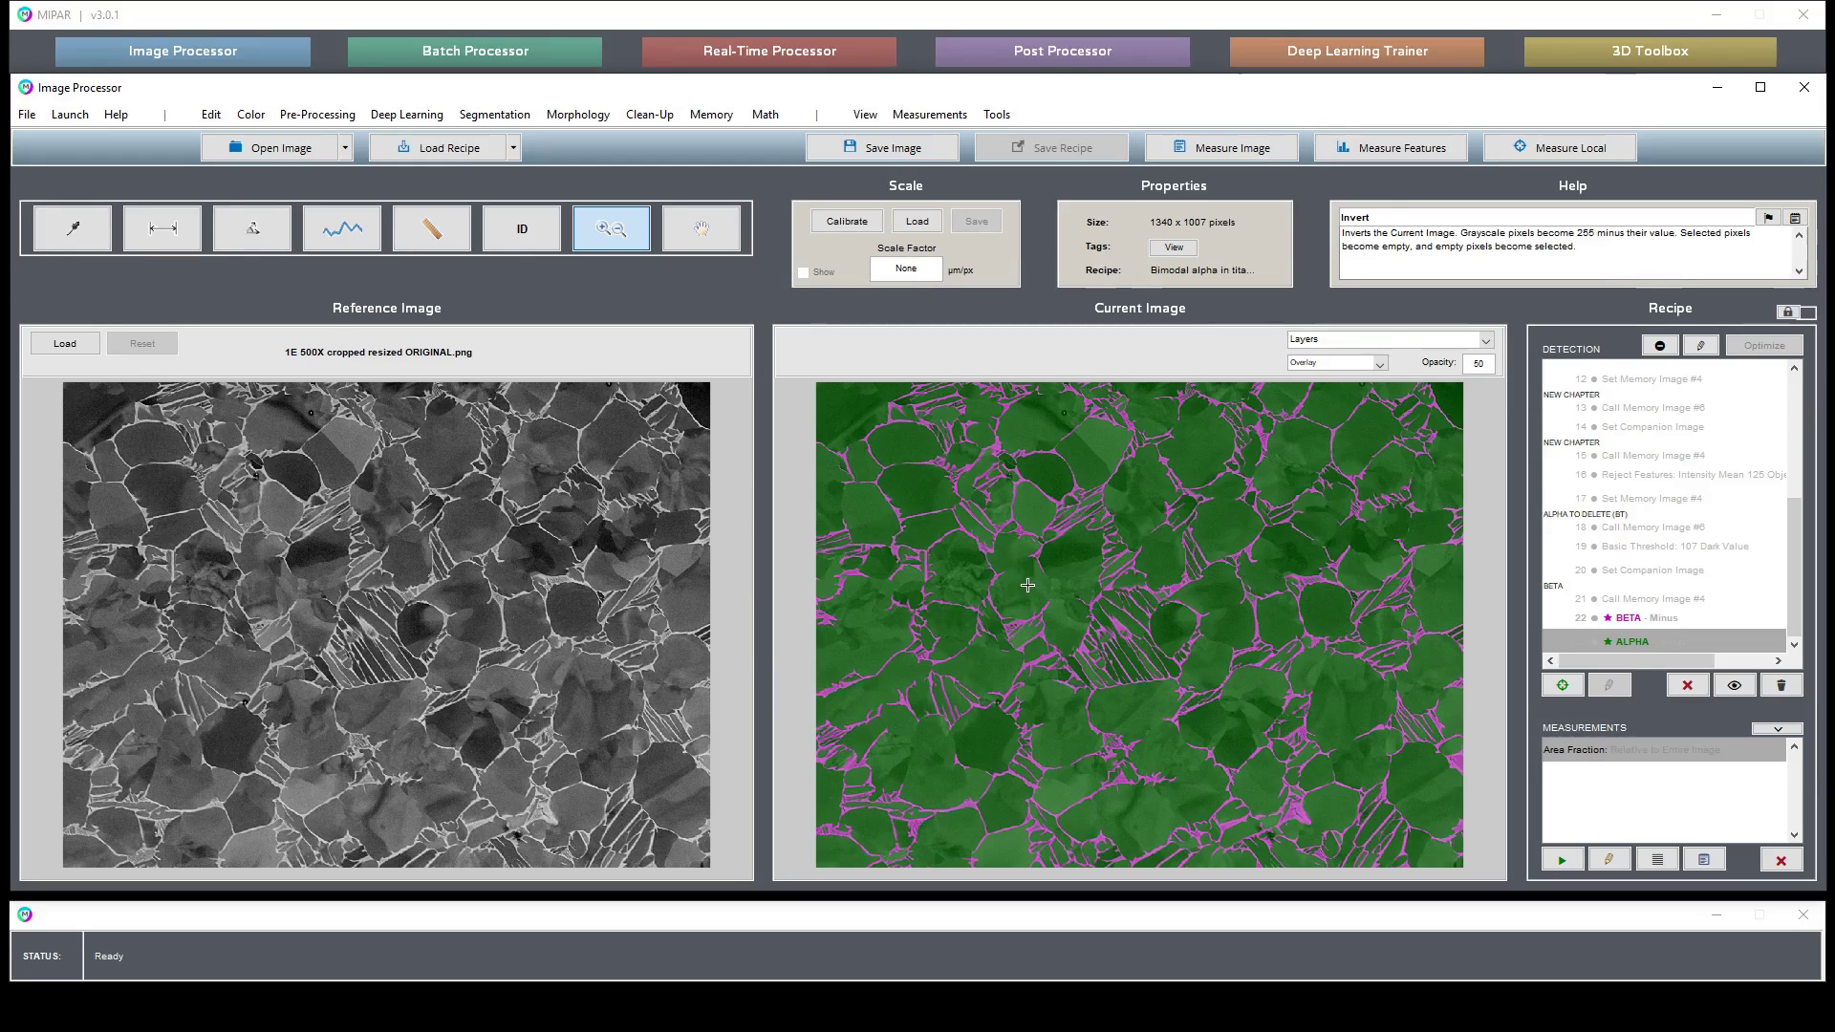
# Start a Uniform Erosion on the inverted alpha selection with a depth of 10 pixels
pyautogui.moveTo(957, 549); pyautogui.dragTo(1311, 768)
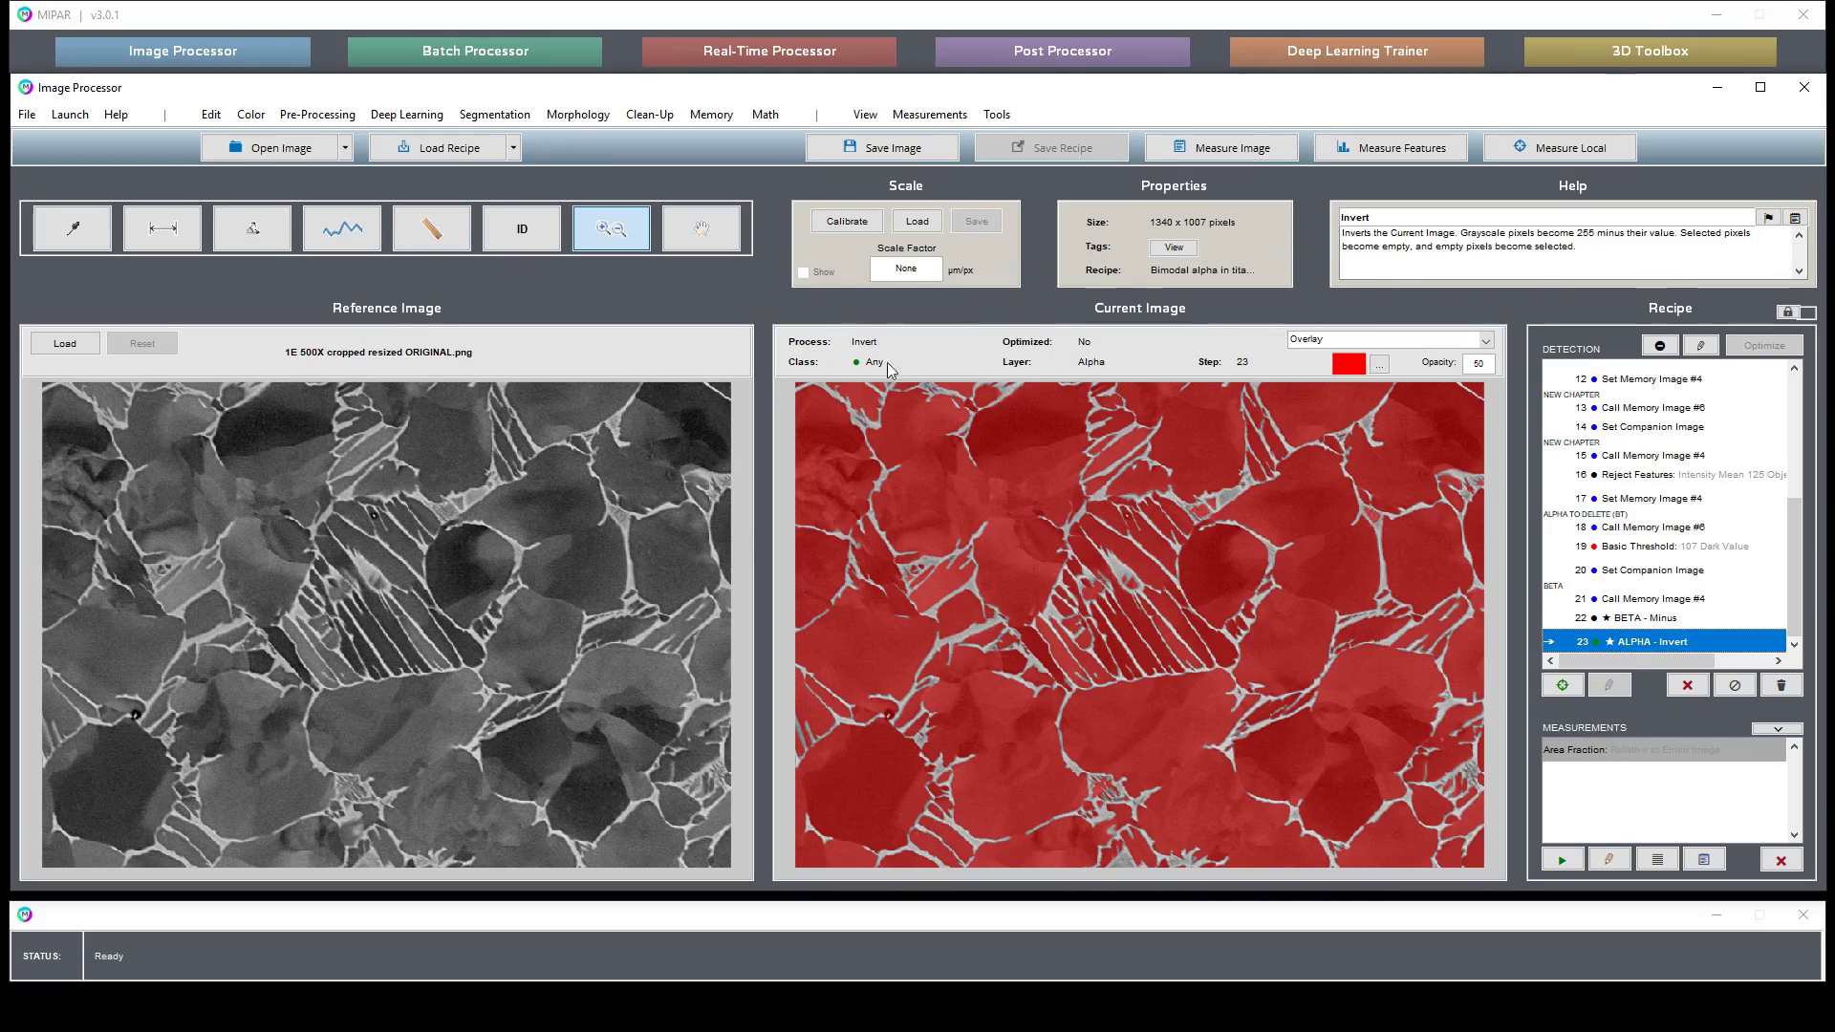
pyautogui.click(649, 113)
pyautogui.moveTo(583, 116)
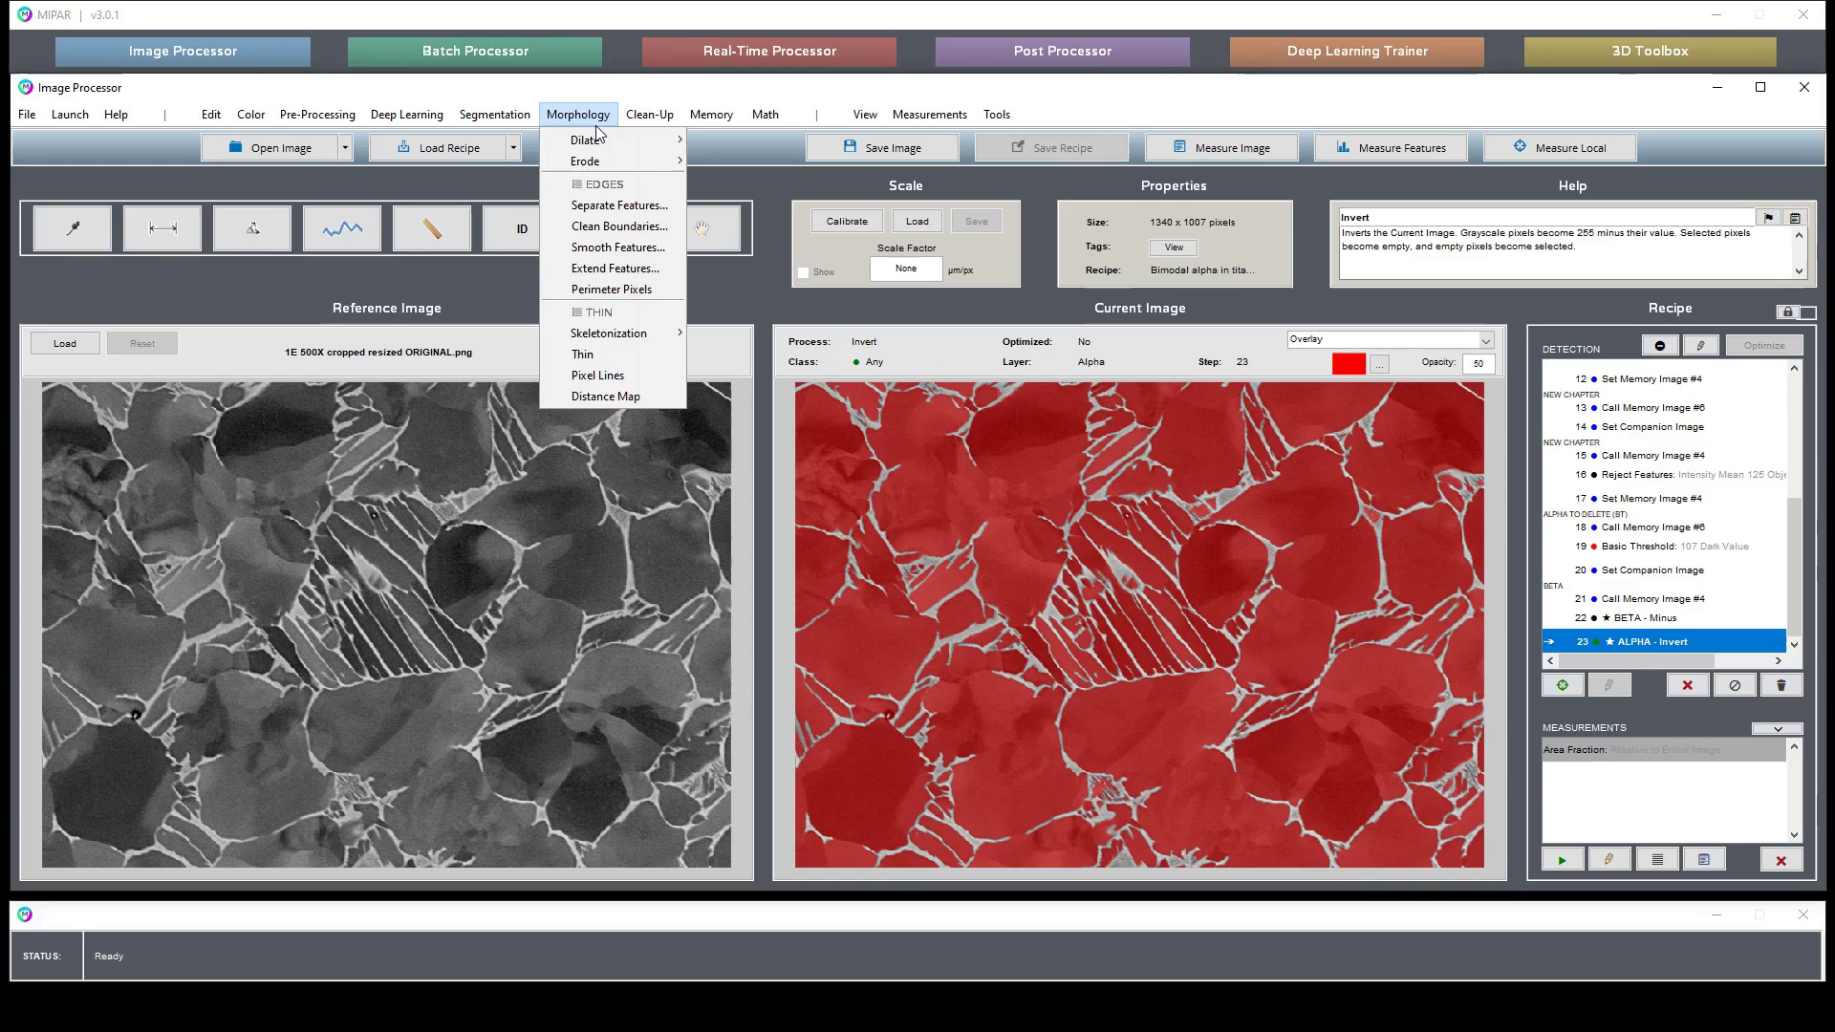
pyautogui.moveTo(586, 161)
pyautogui.click(726, 160)
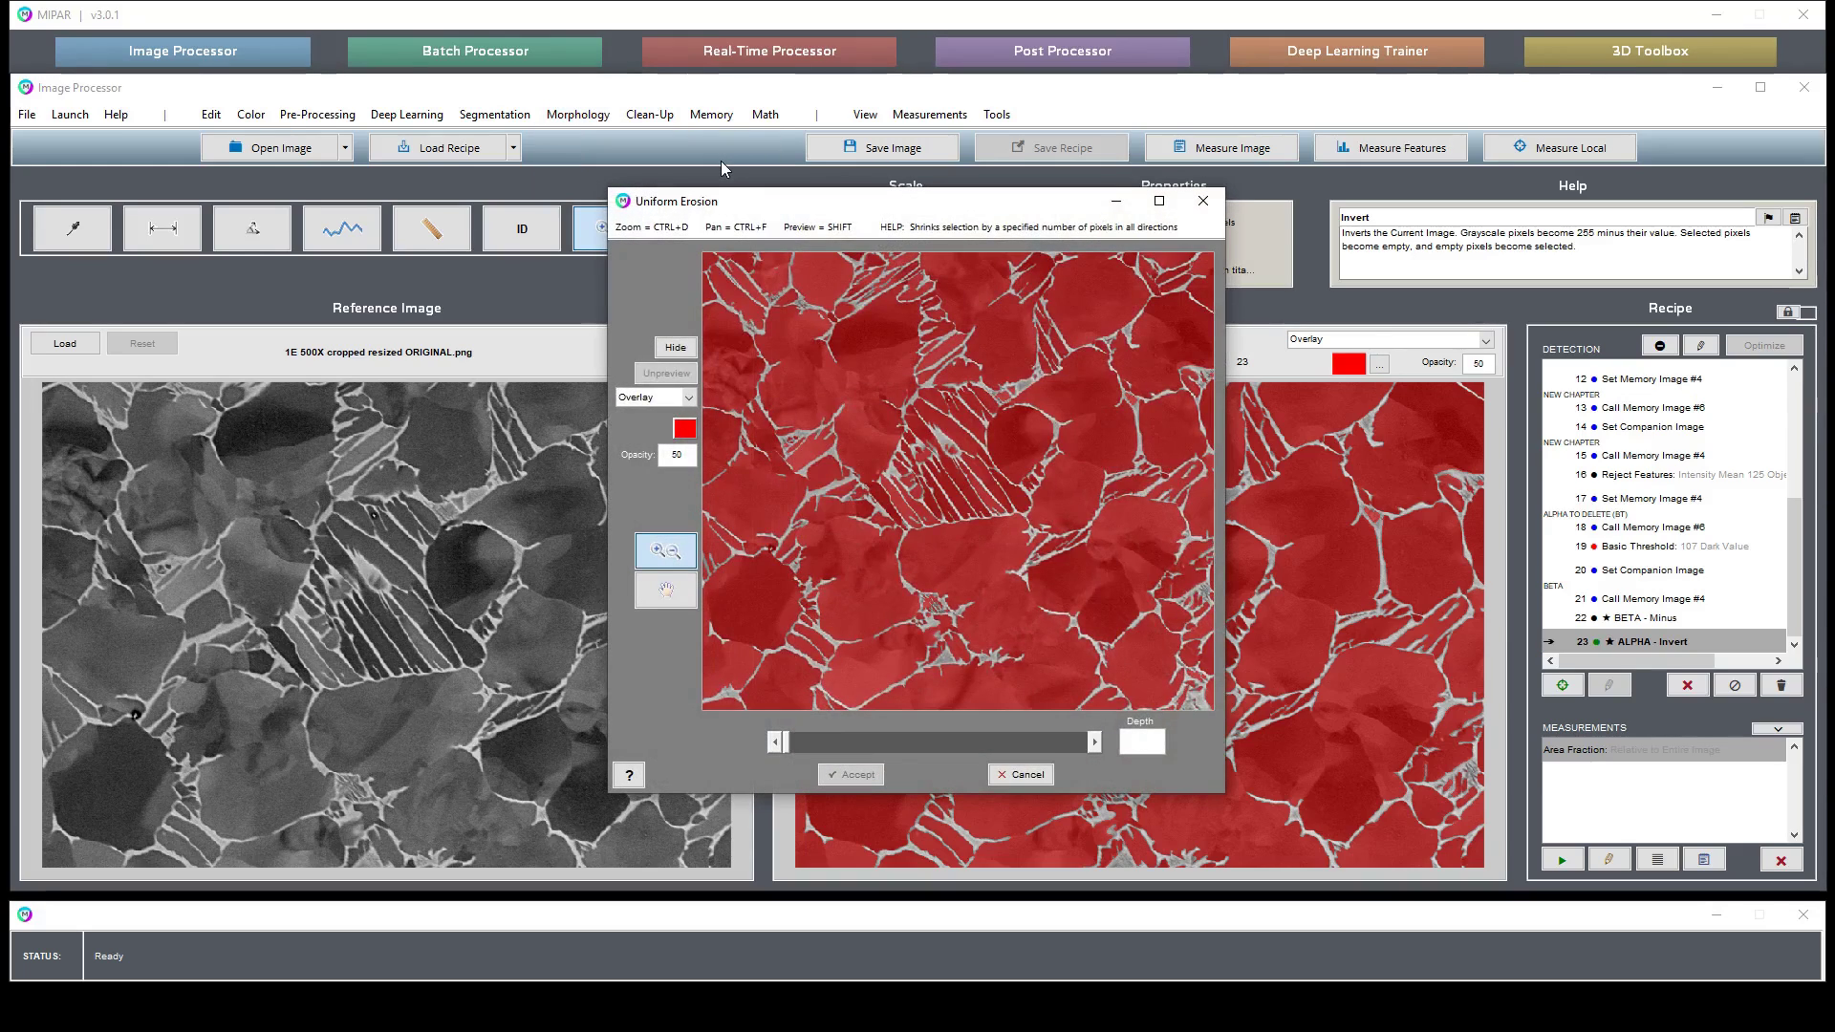
pyautogui.write('10')
pyautogui.press('Return')
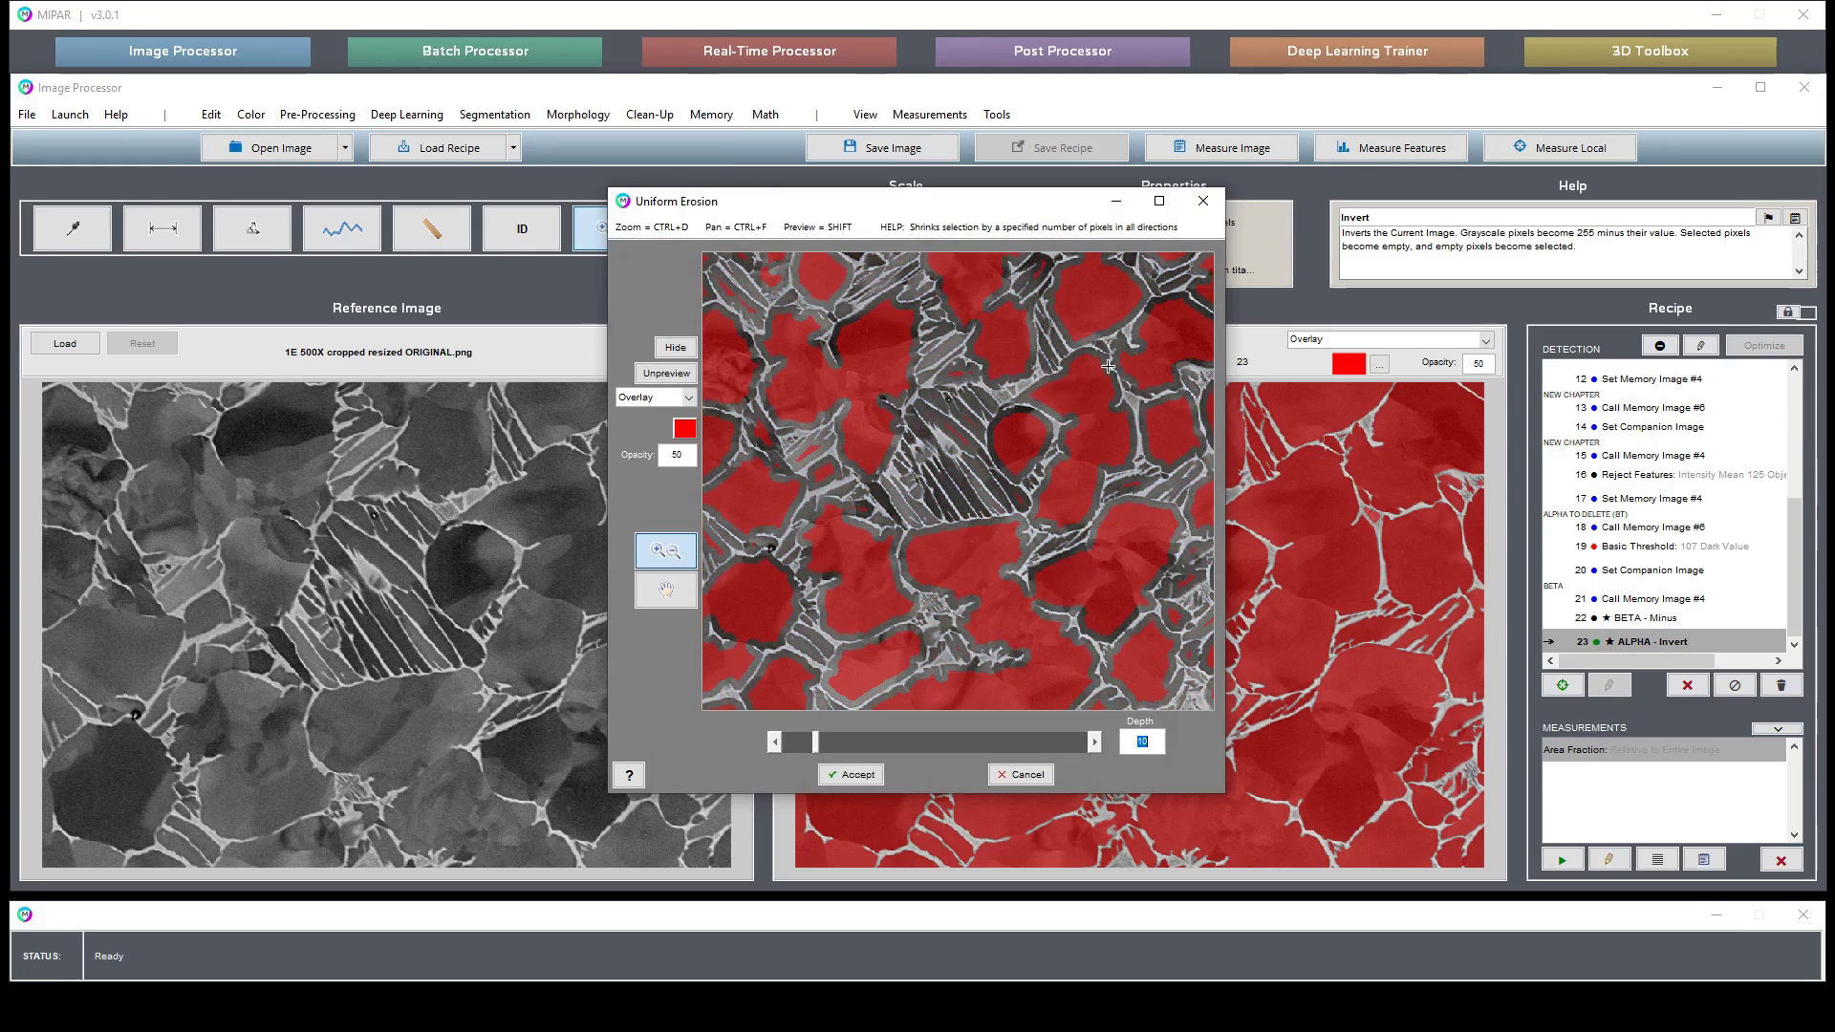
# Examine the erosion preview across the micrograph, checking which alpha grains and lamellae remain selected
pyautogui.hotkey('ctrl', 'f')
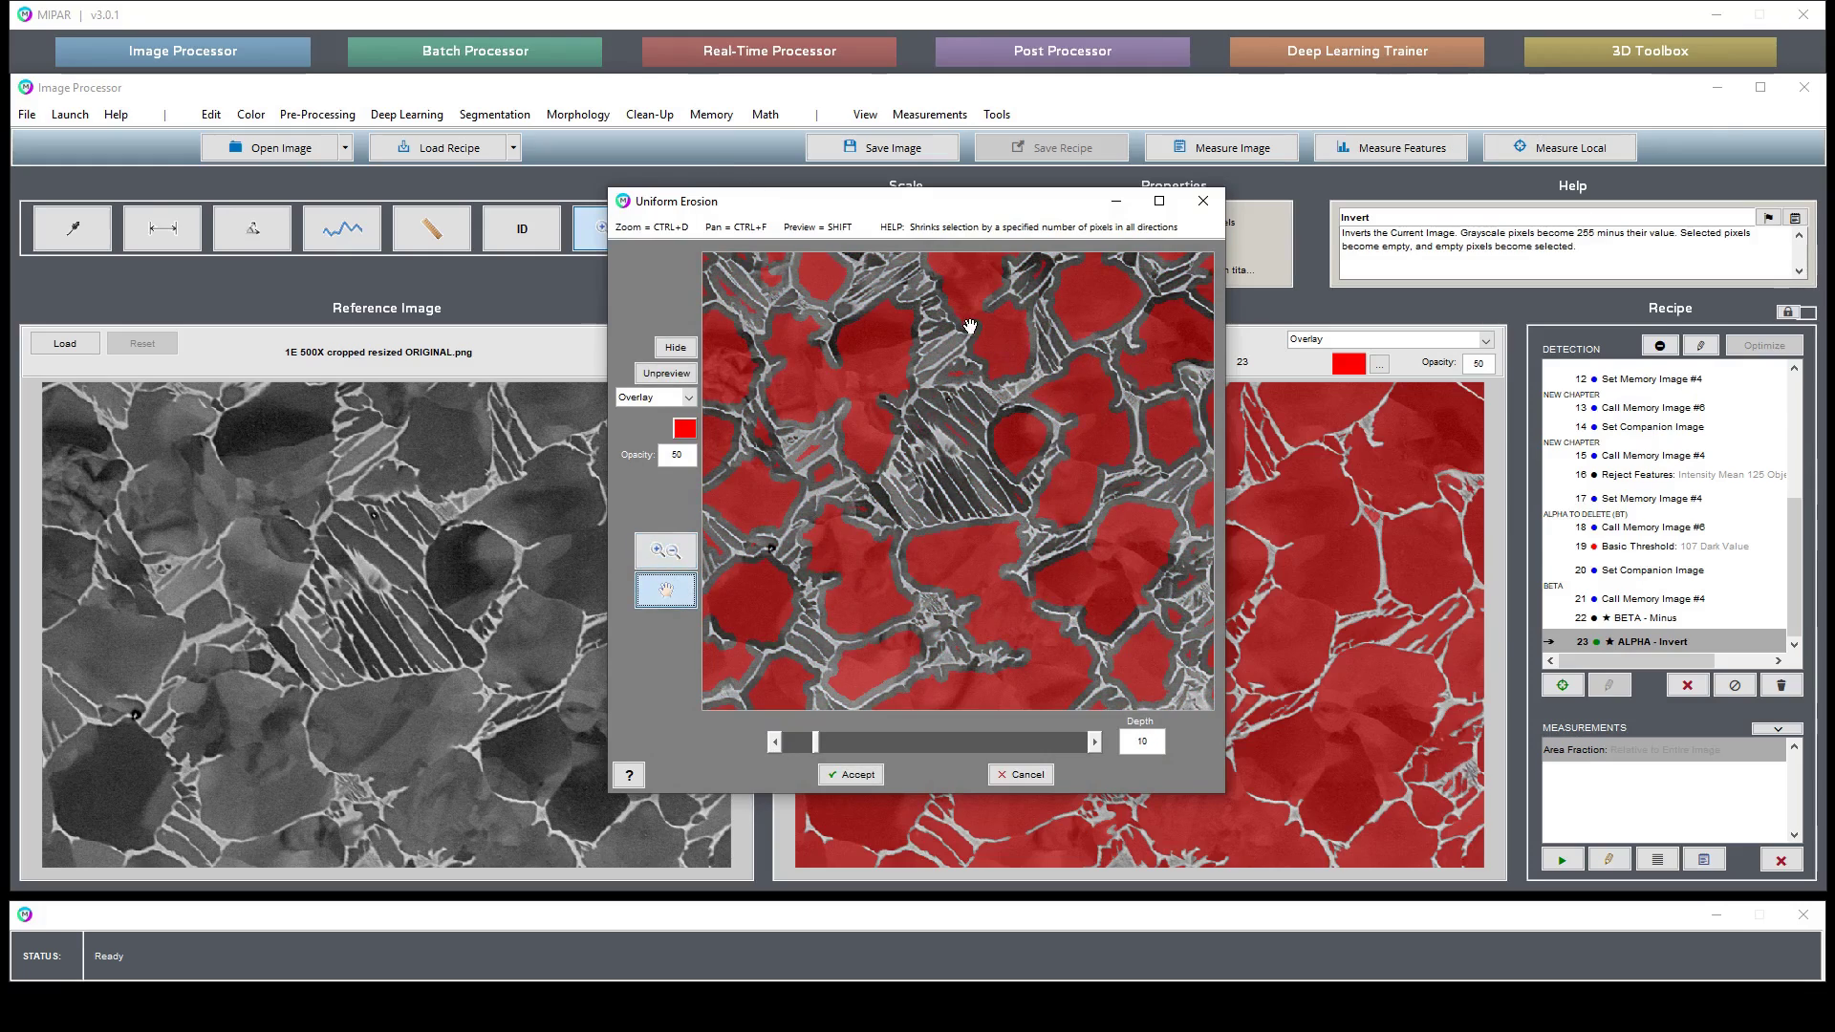
pyautogui.moveTo(970, 327); pyautogui.dragTo(1027, 540)
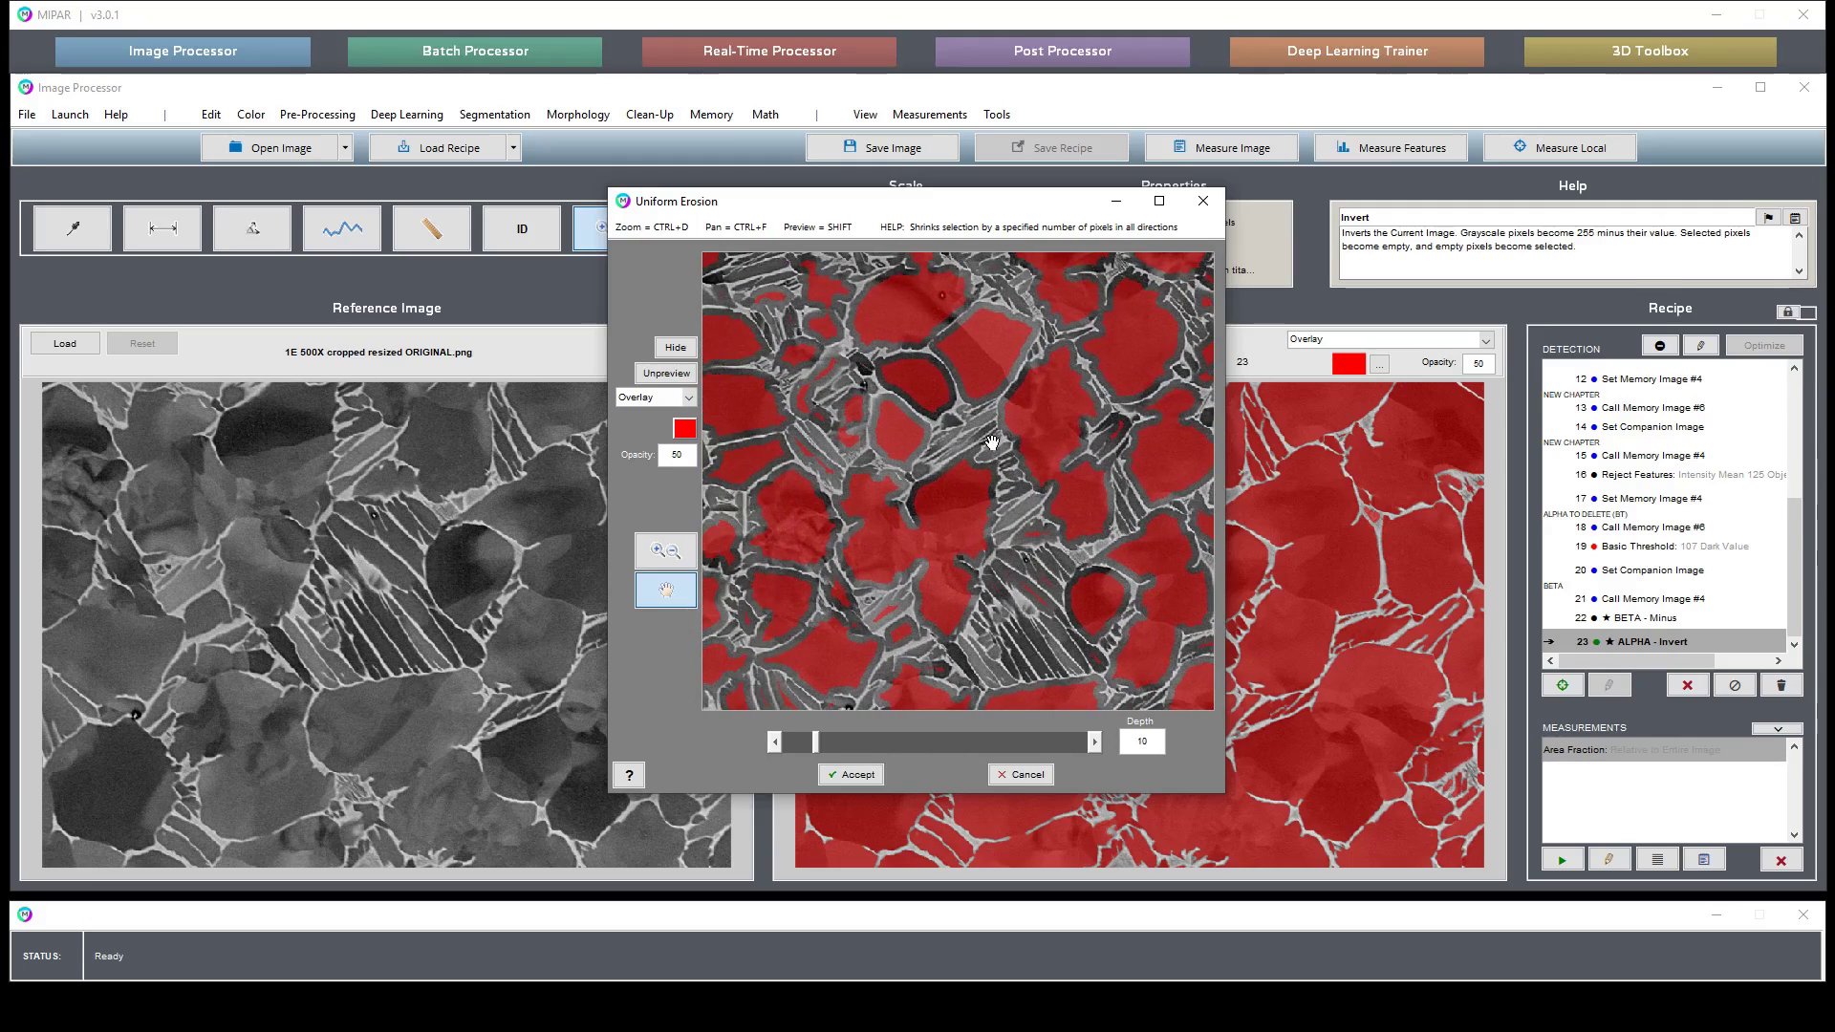
pyautogui.moveTo(1036, 422); pyautogui.dragTo(758, 519)
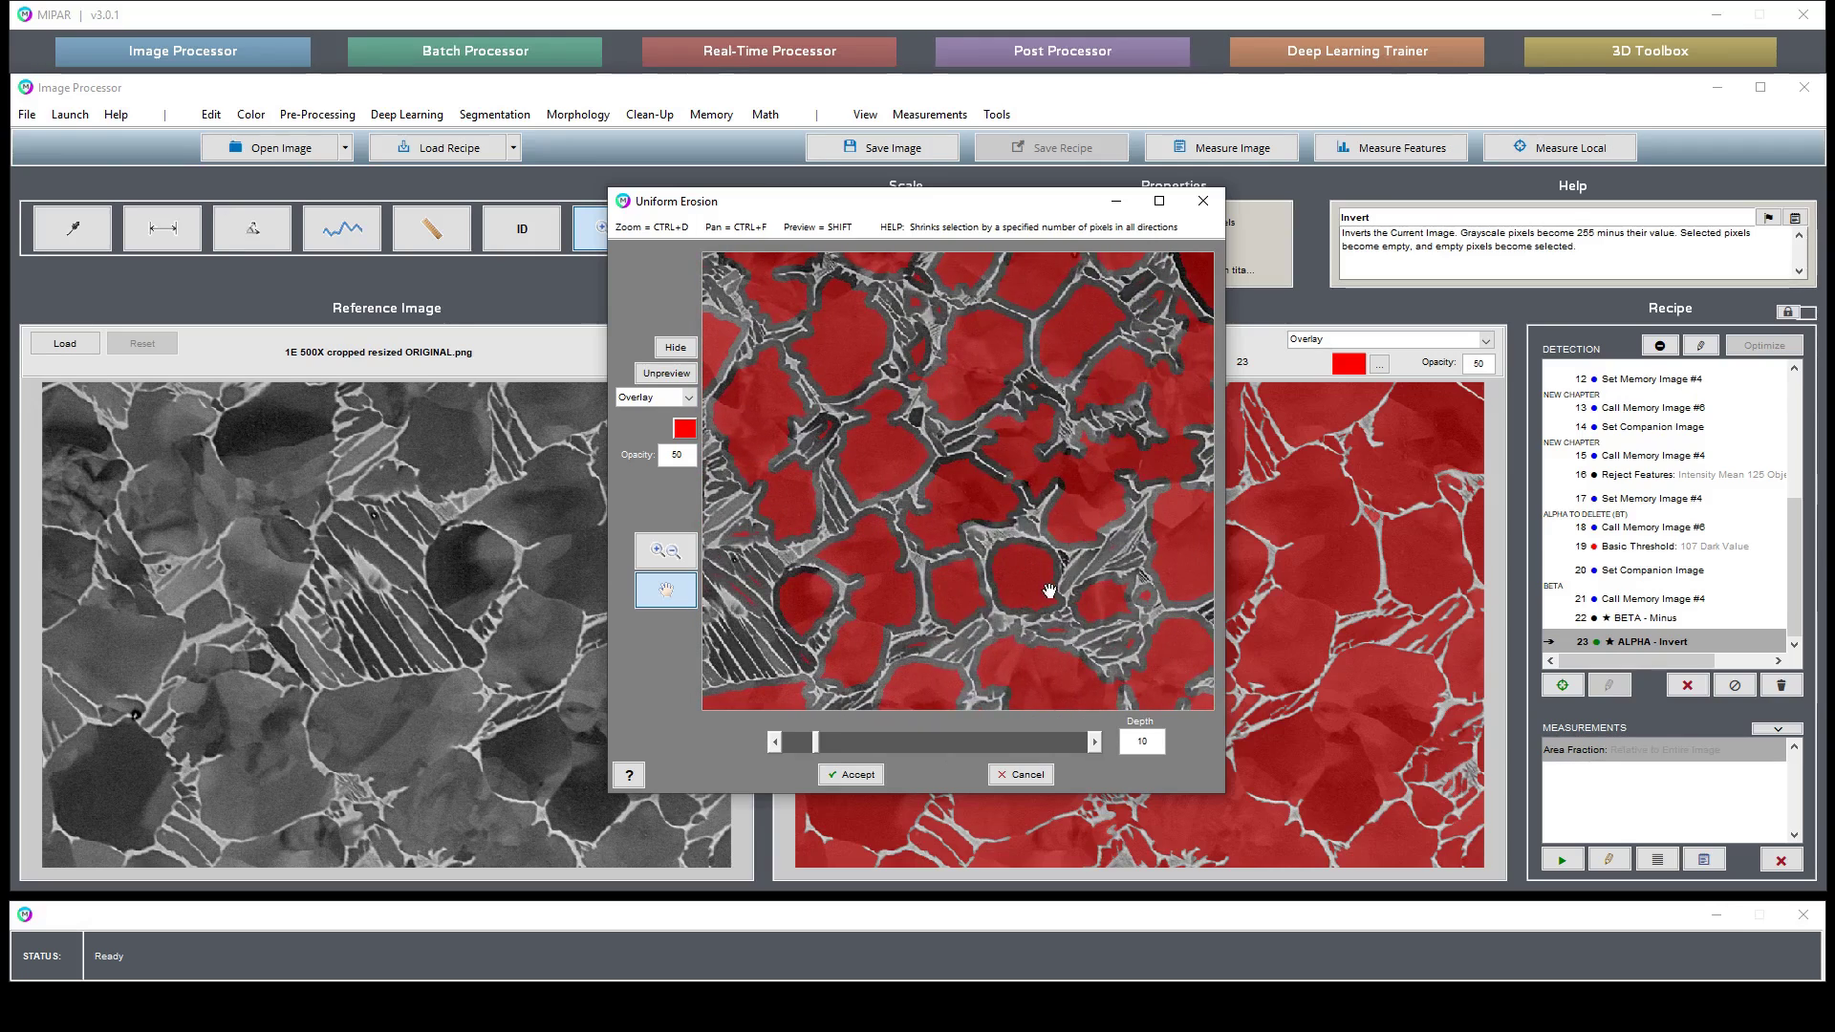
pyautogui.moveTo(1059, 625); pyautogui.dragTo(1013, 449)
pyautogui.moveTo(895, 585); pyautogui.dragTo(1118, 456)
pyautogui.moveTo(877, 539); pyautogui.dragTo(1133, 554)
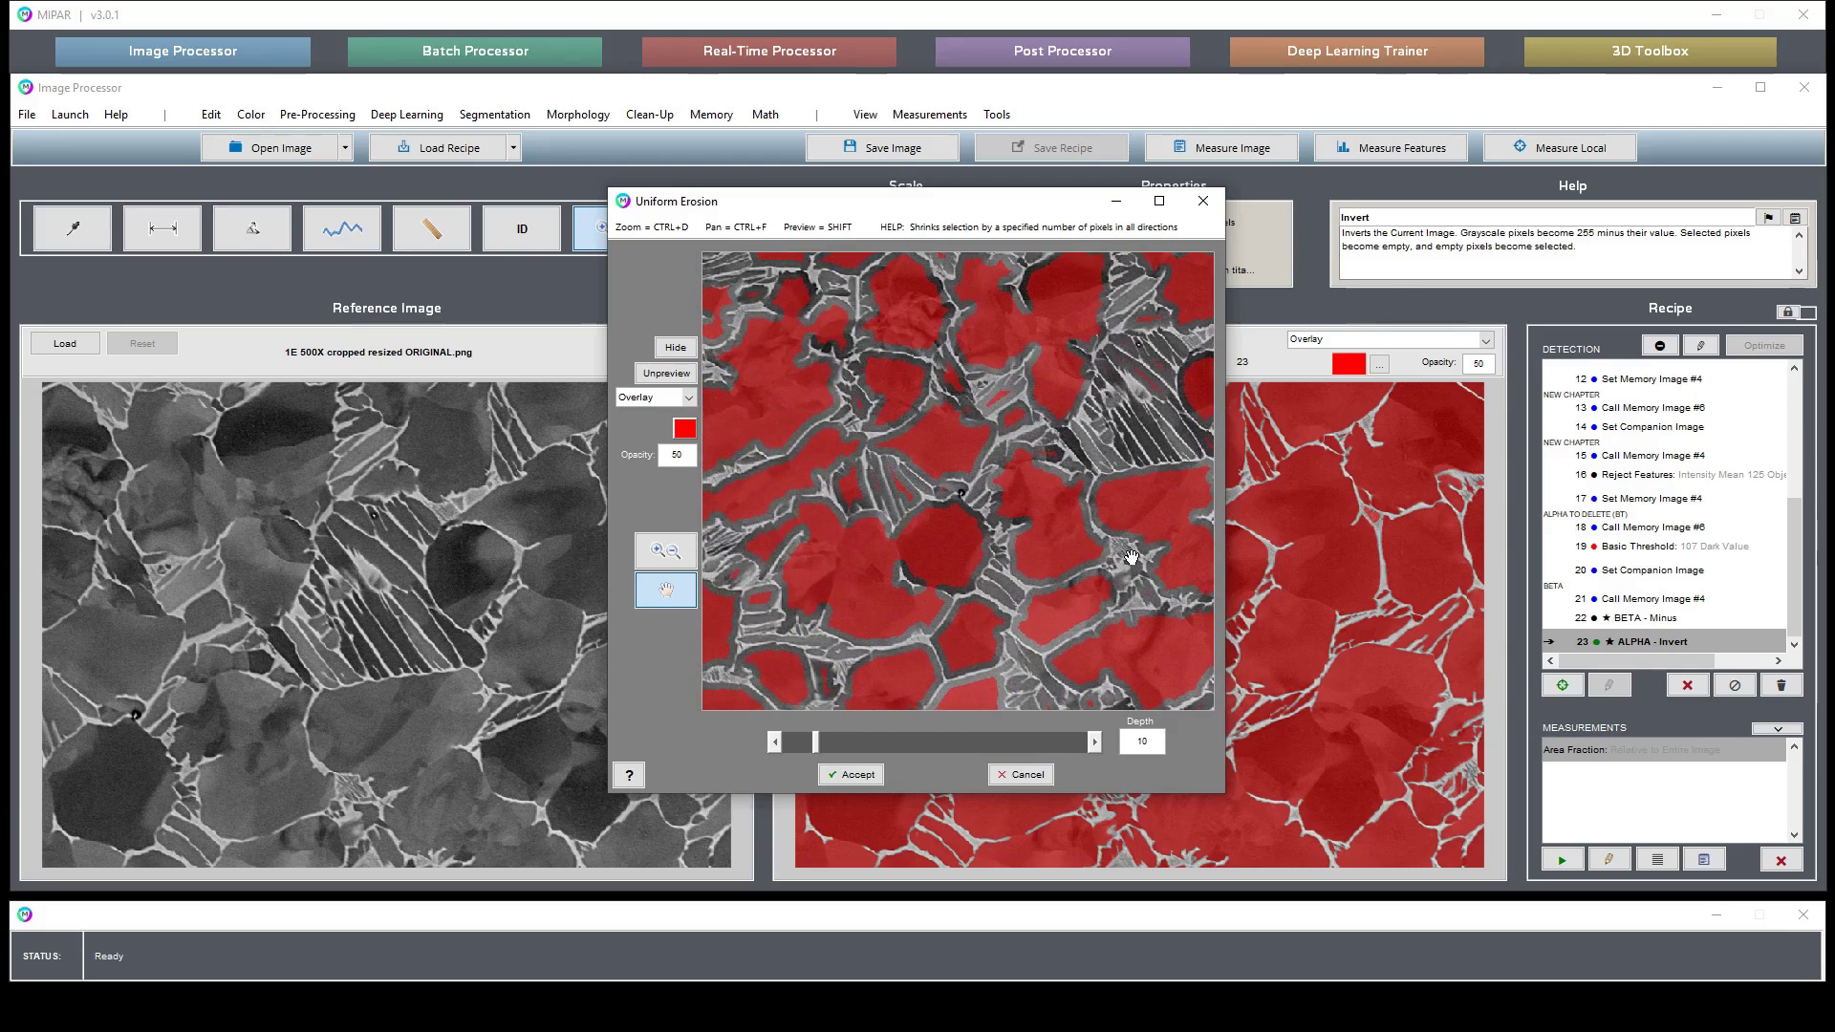
pyautogui.moveTo(875, 385); pyautogui.dragTo(928, 496)
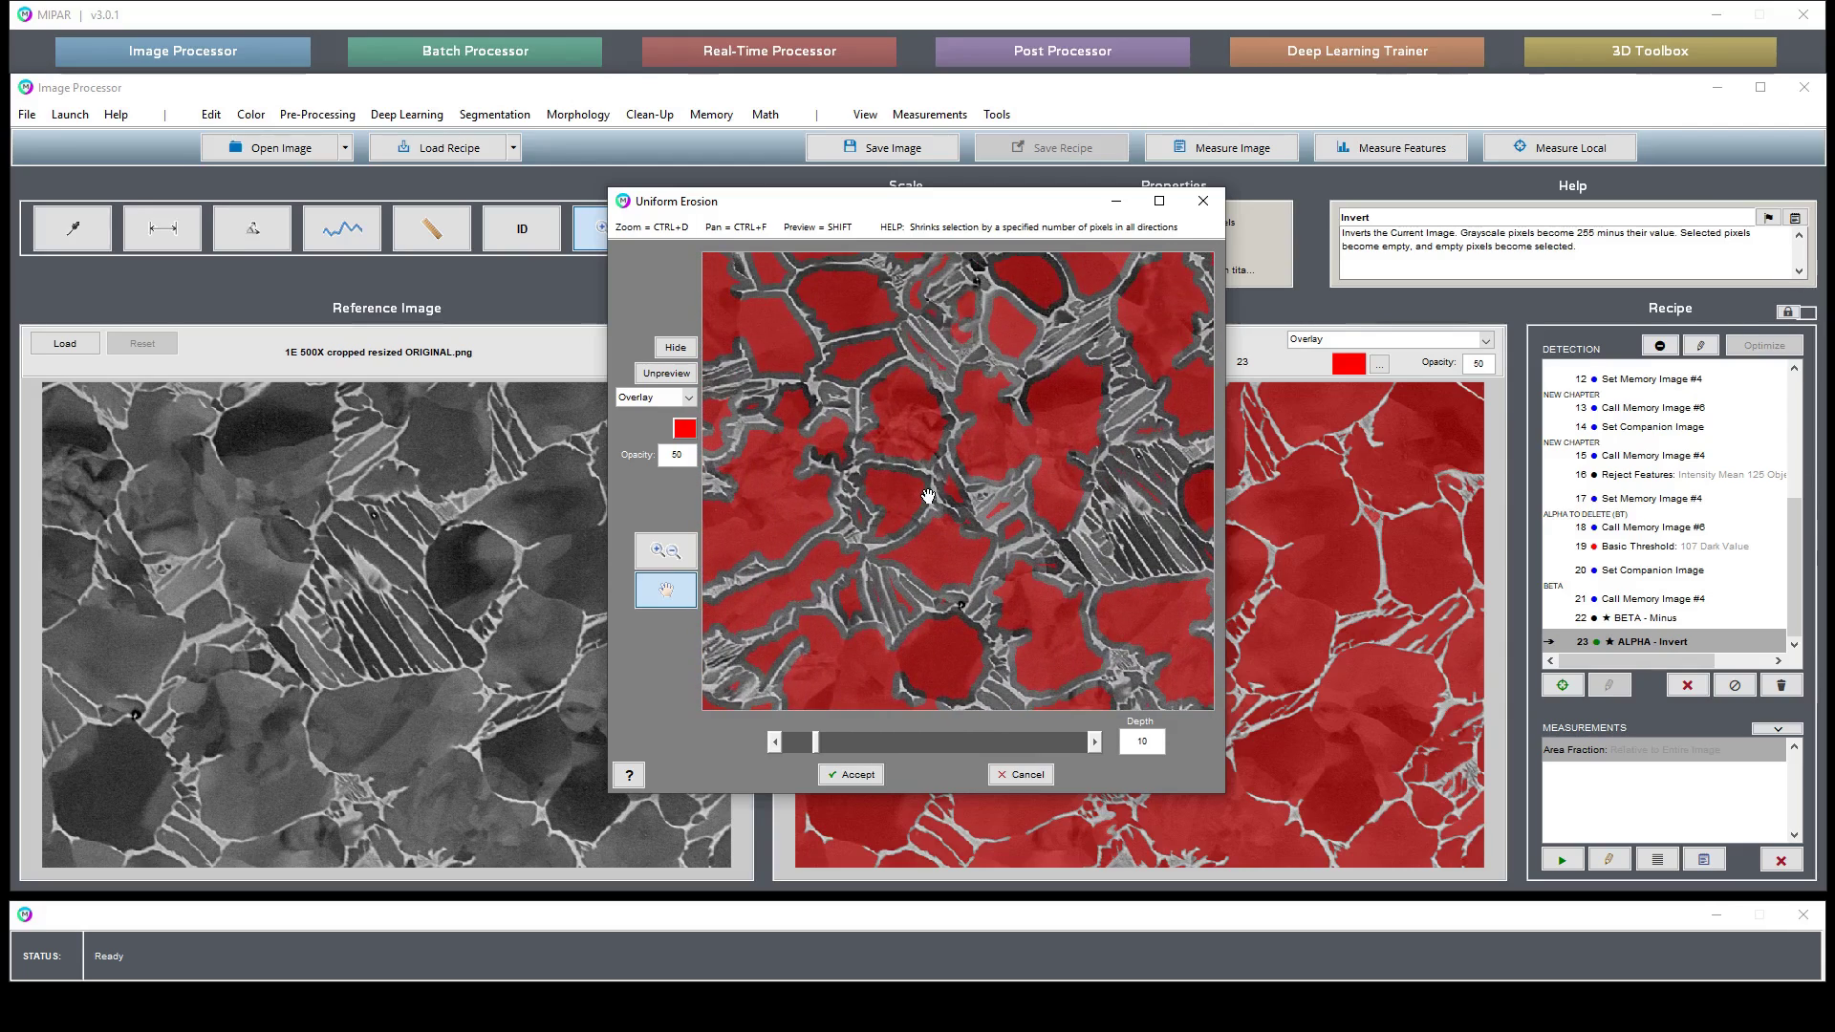
# Compare the eroded selection with the underlying micrograph by hiding and showing the overlay in different regions
pyautogui.click(676, 350)
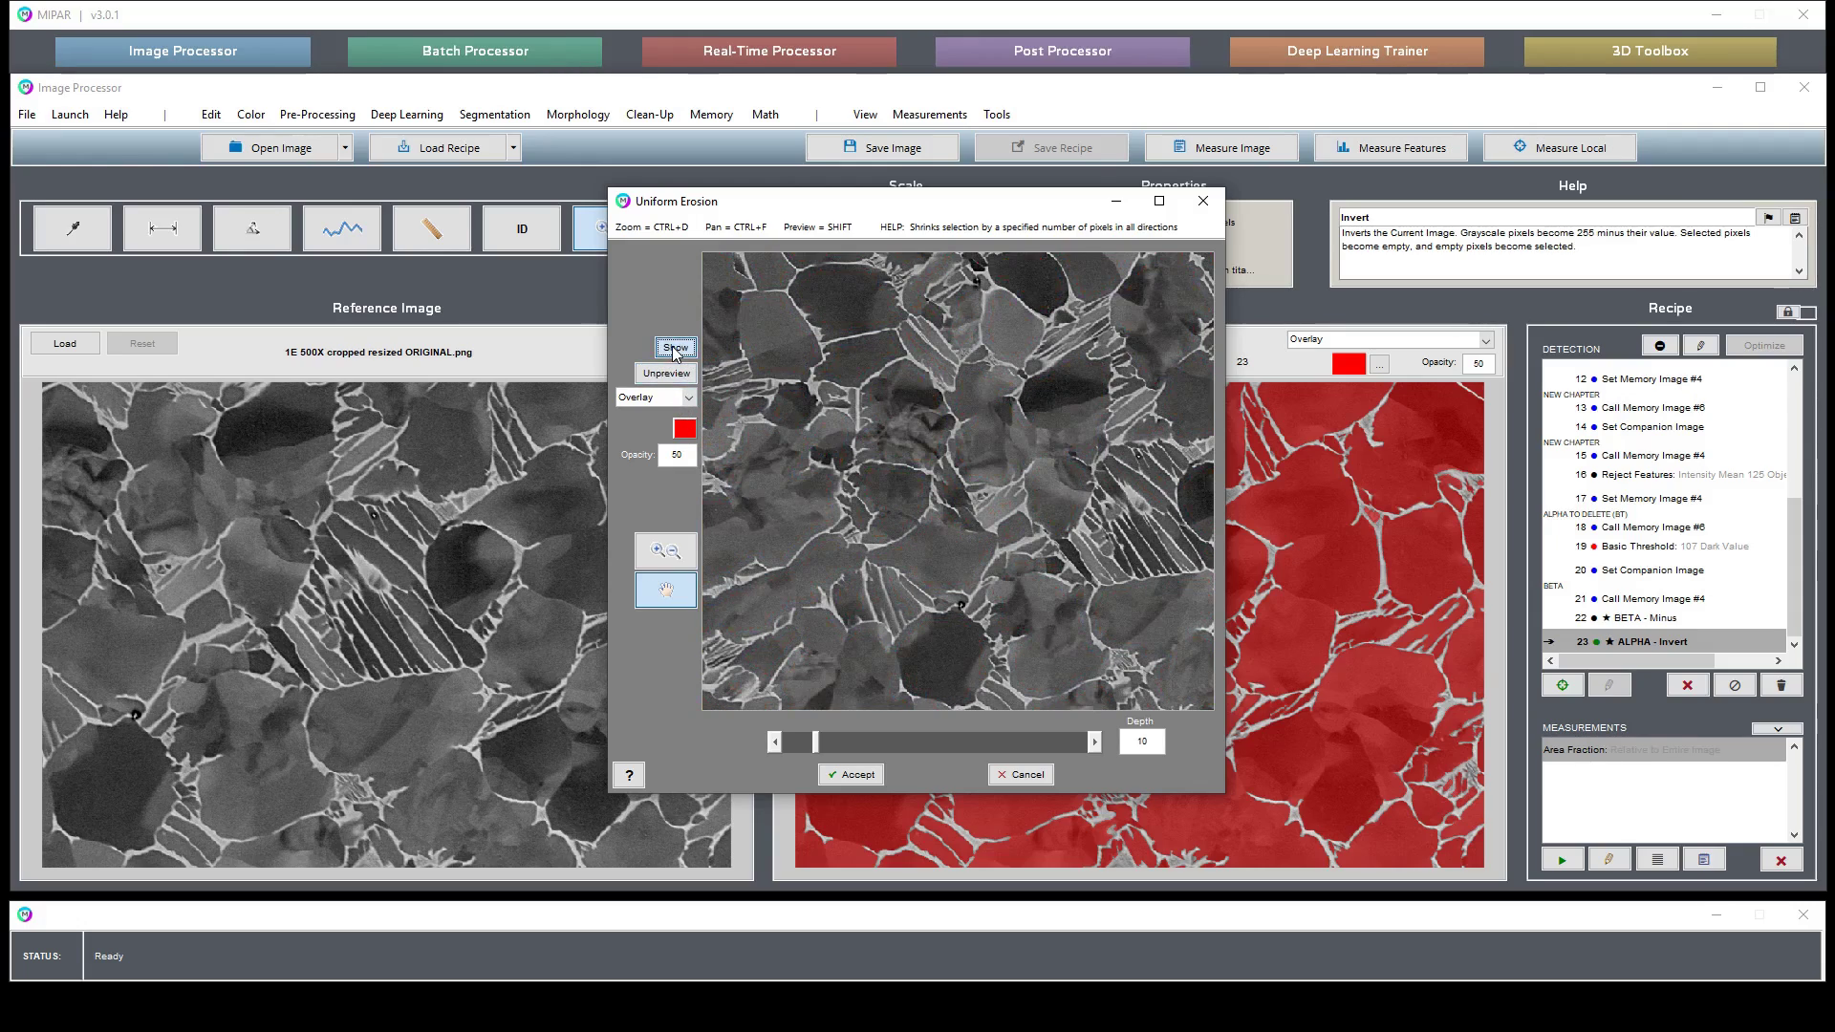
pyautogui.click(676, 348)
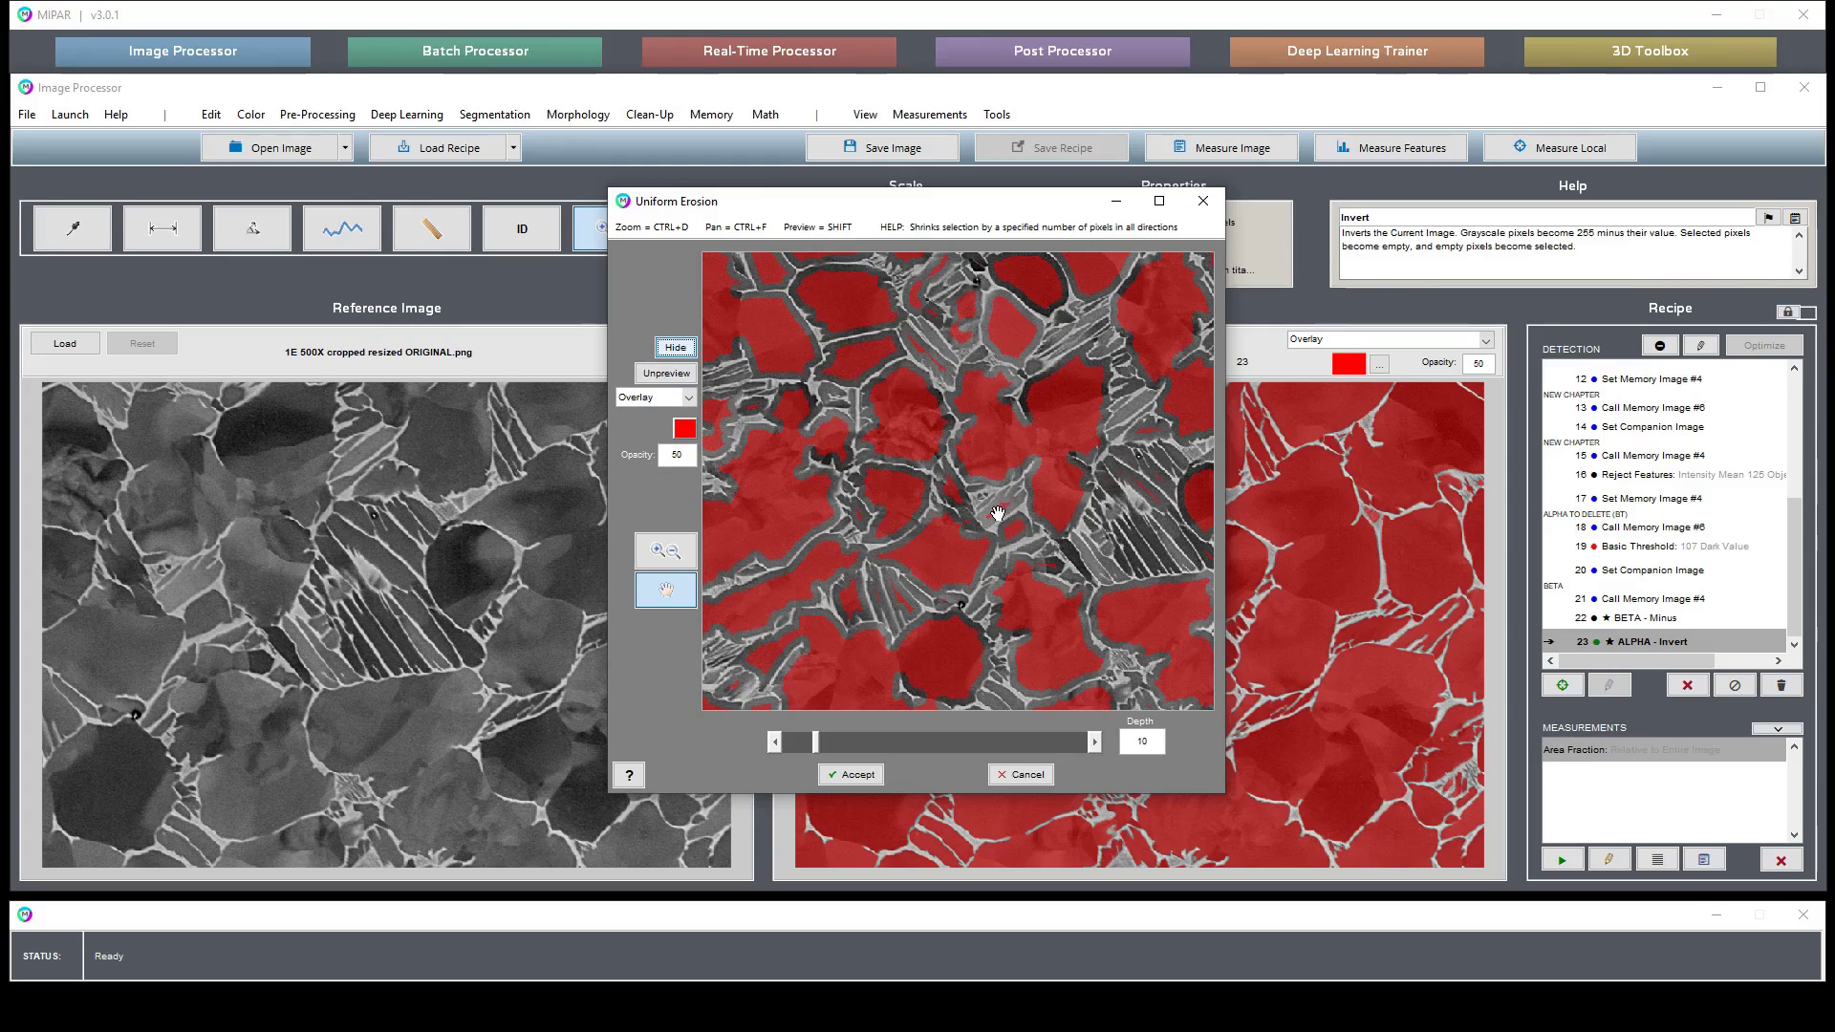
pyautogui.moveTo(997, 513); pyautogui.dragTo(905, 428)
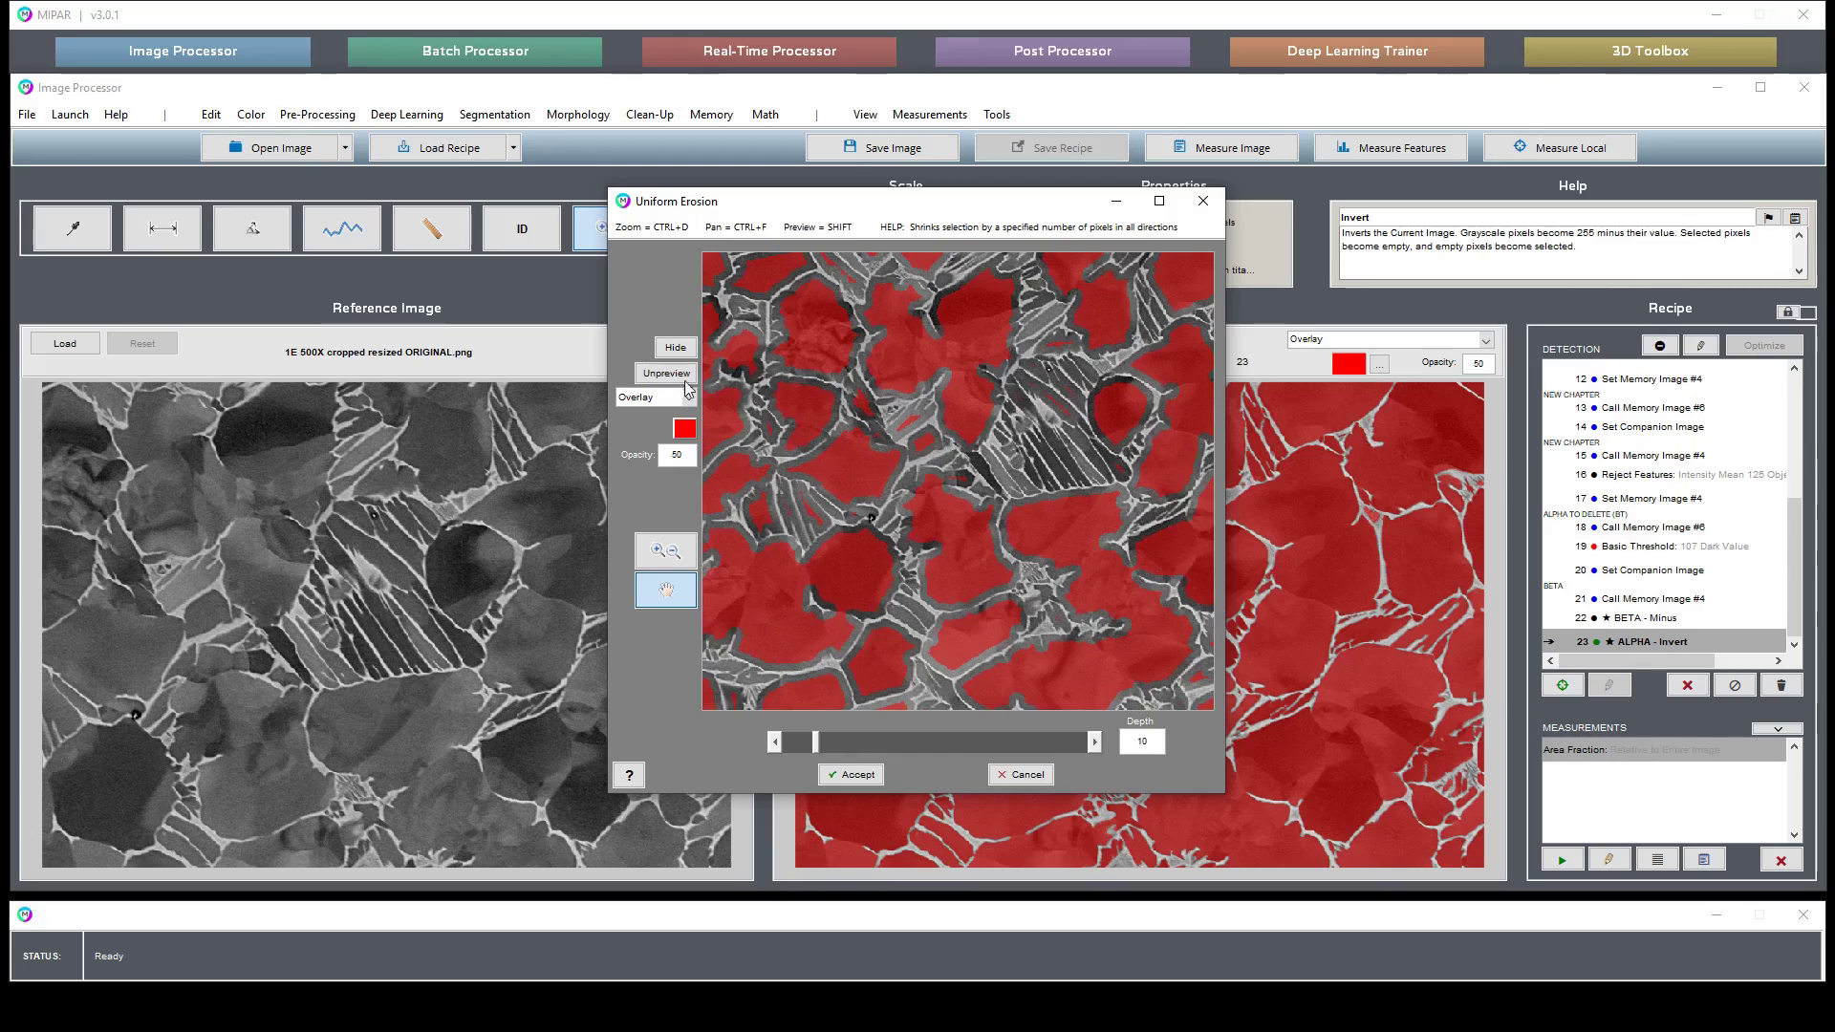
pyautogui.click(675, 350)
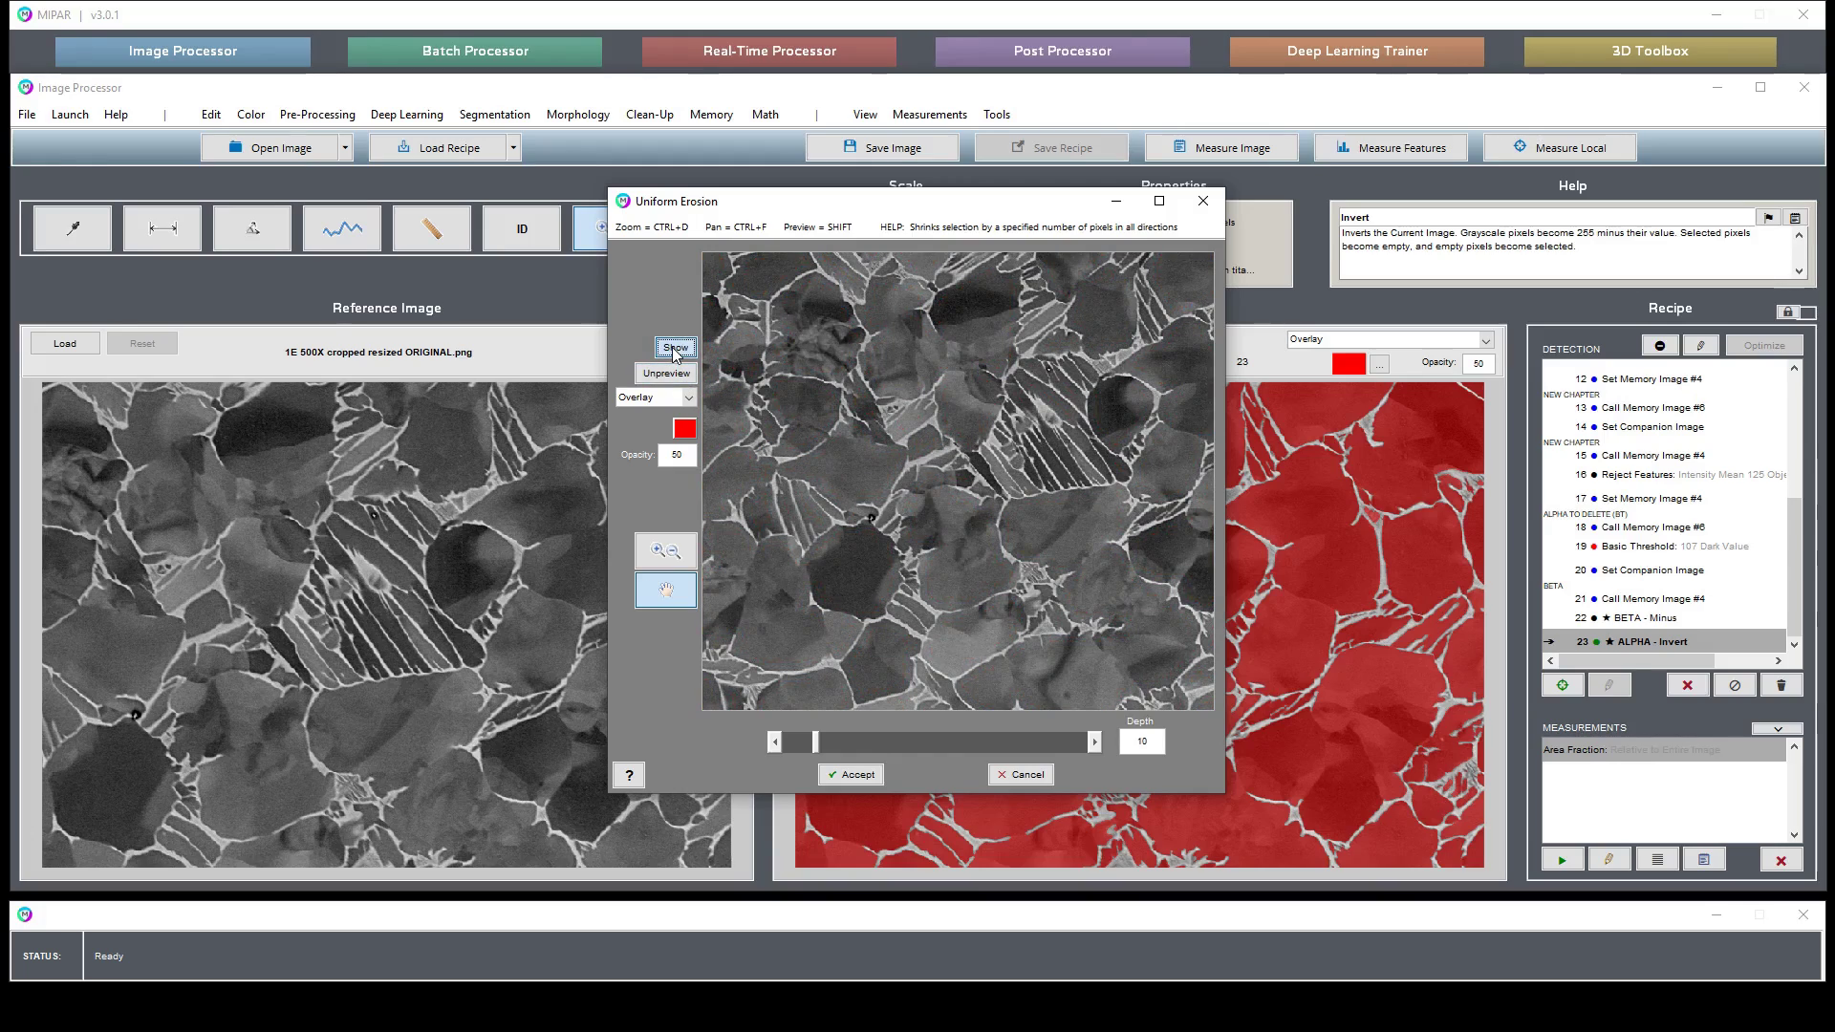
pyautogui.click(675, 350)
pyautogui.moveTo(974, 421); pyautogui.dragTo(965, 561)
pyautogui.moveTo(909, 392); pyautogui.dragTo(828, 527)
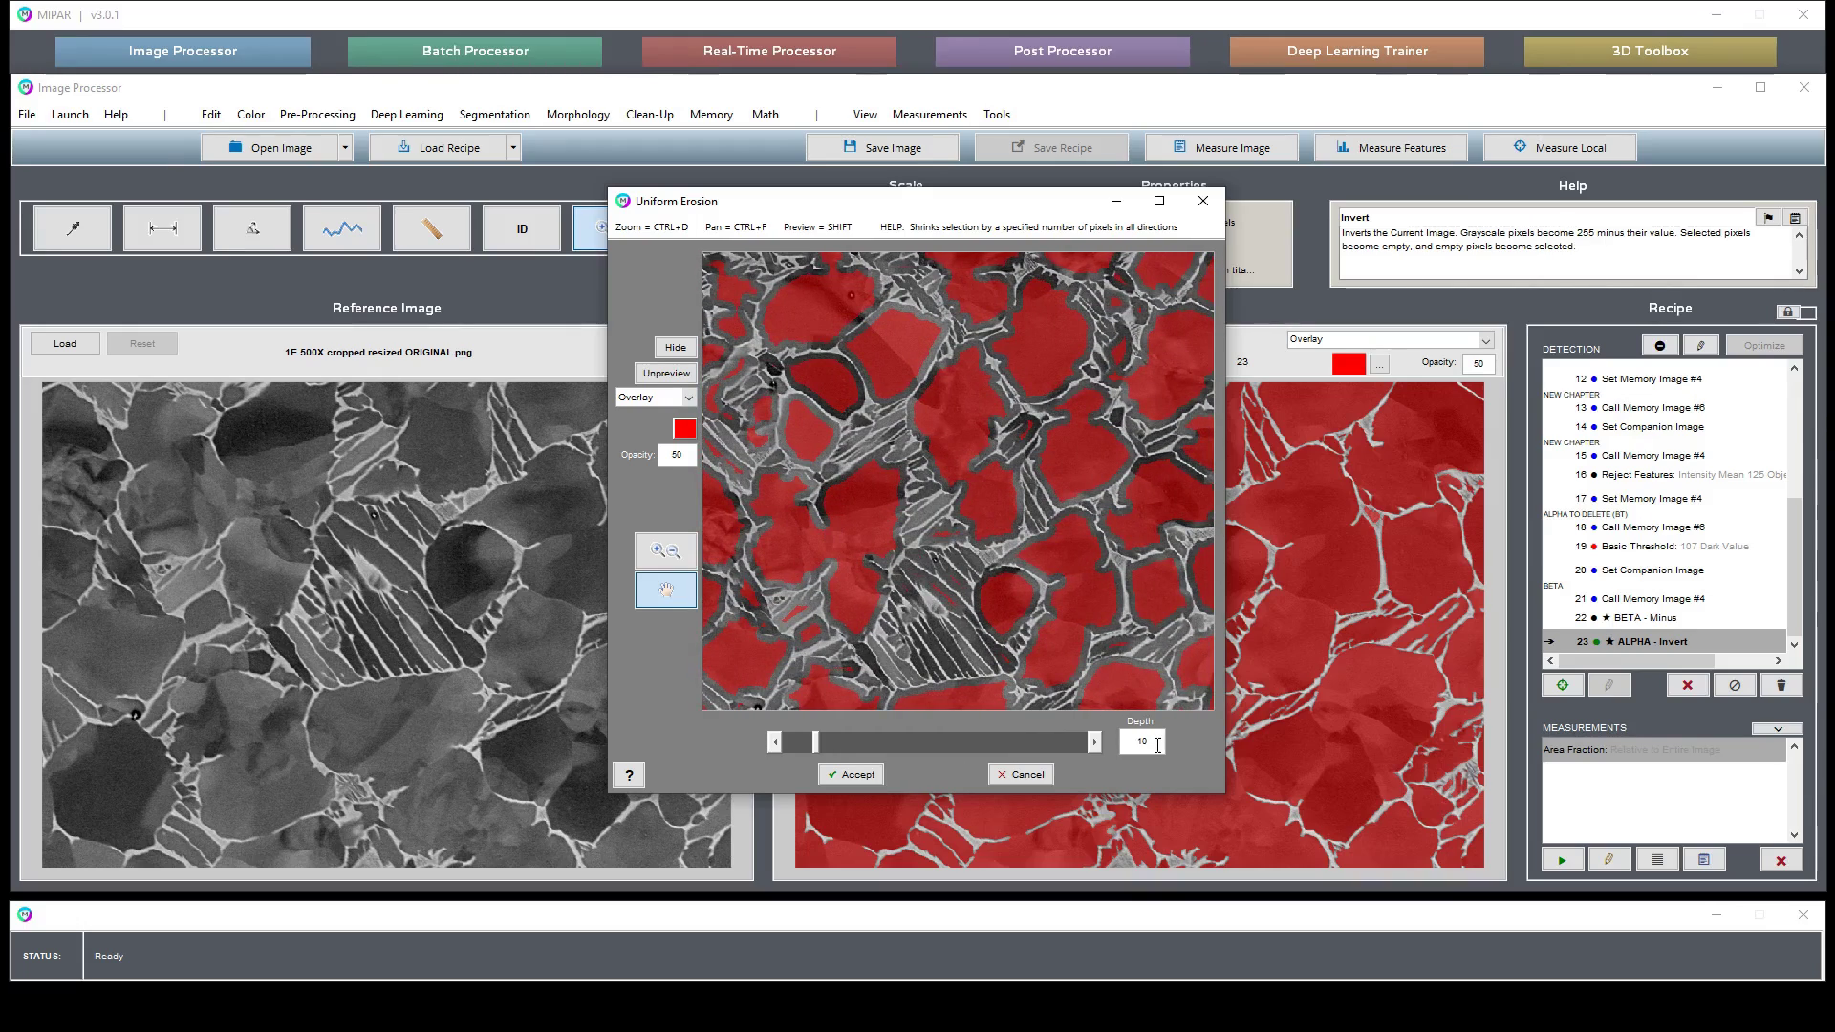
# Try an erosion depth of 5 and check the preview around the lamellar regions
pyautogui.write('5')
pyautogui.press('Return')
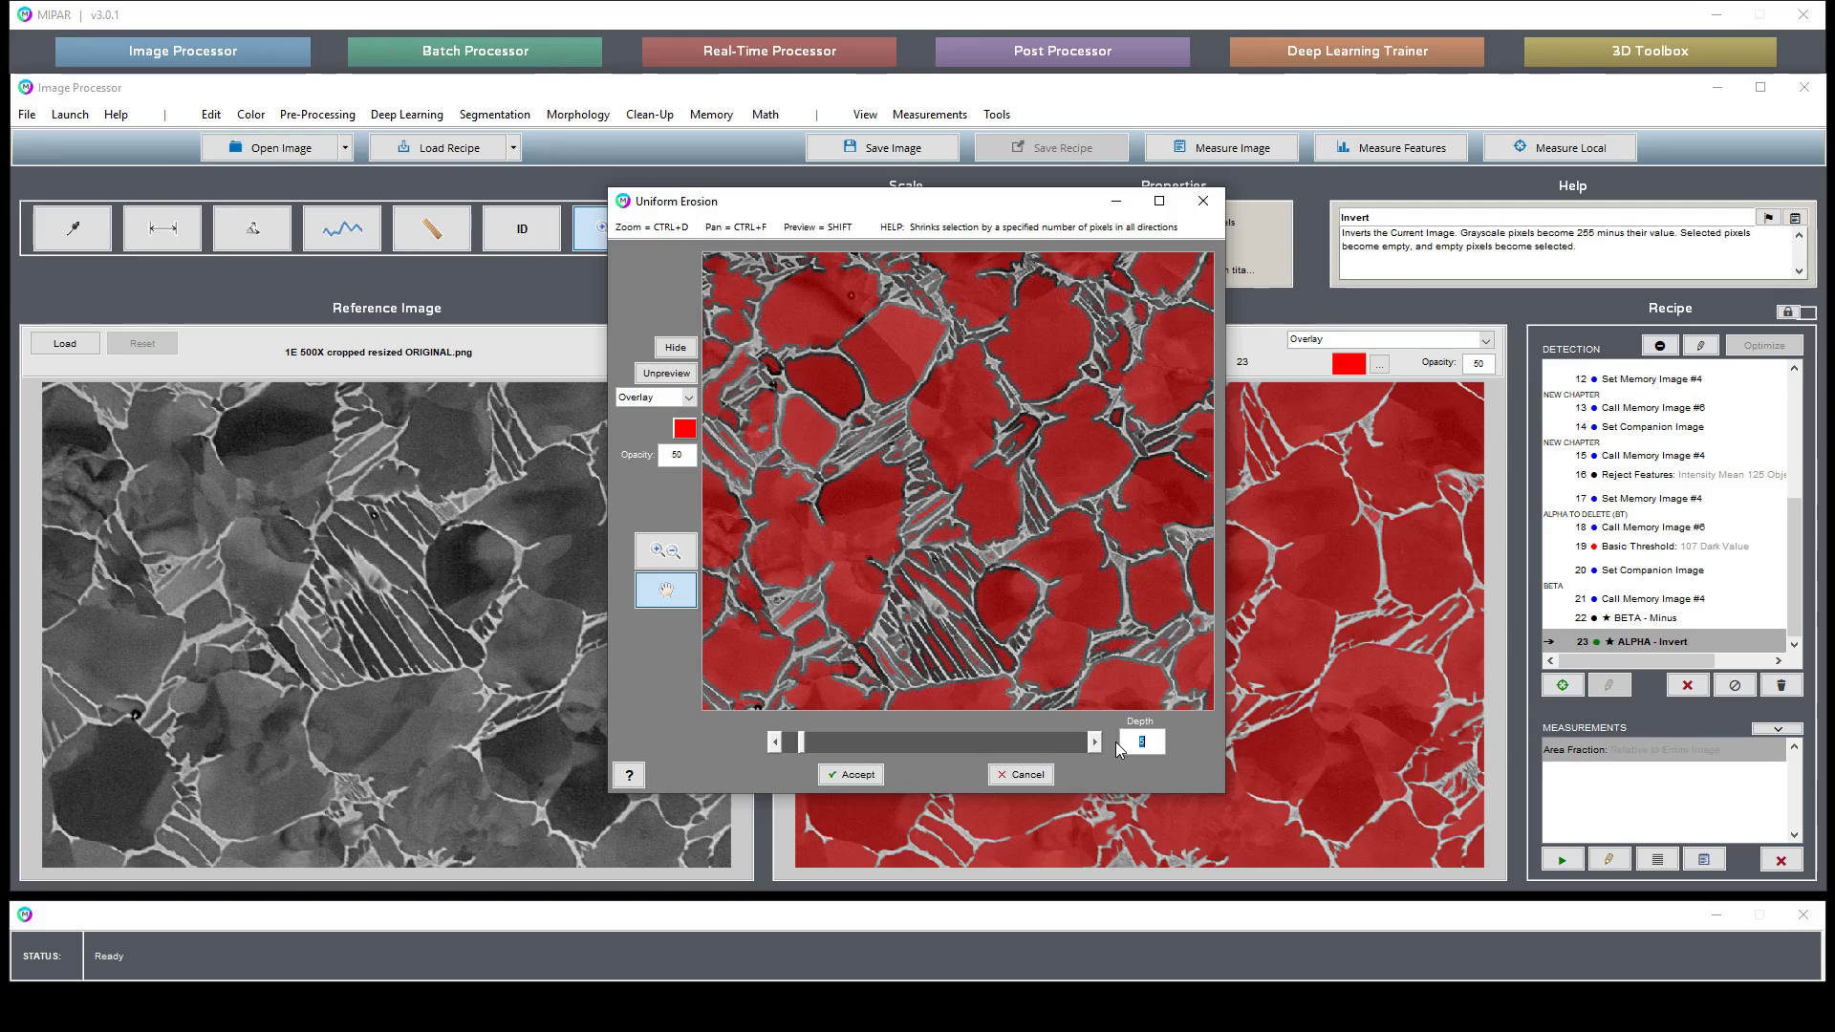
pyautogui.moveTo(848, 434); pyautogui.dragTo(1001, 390)
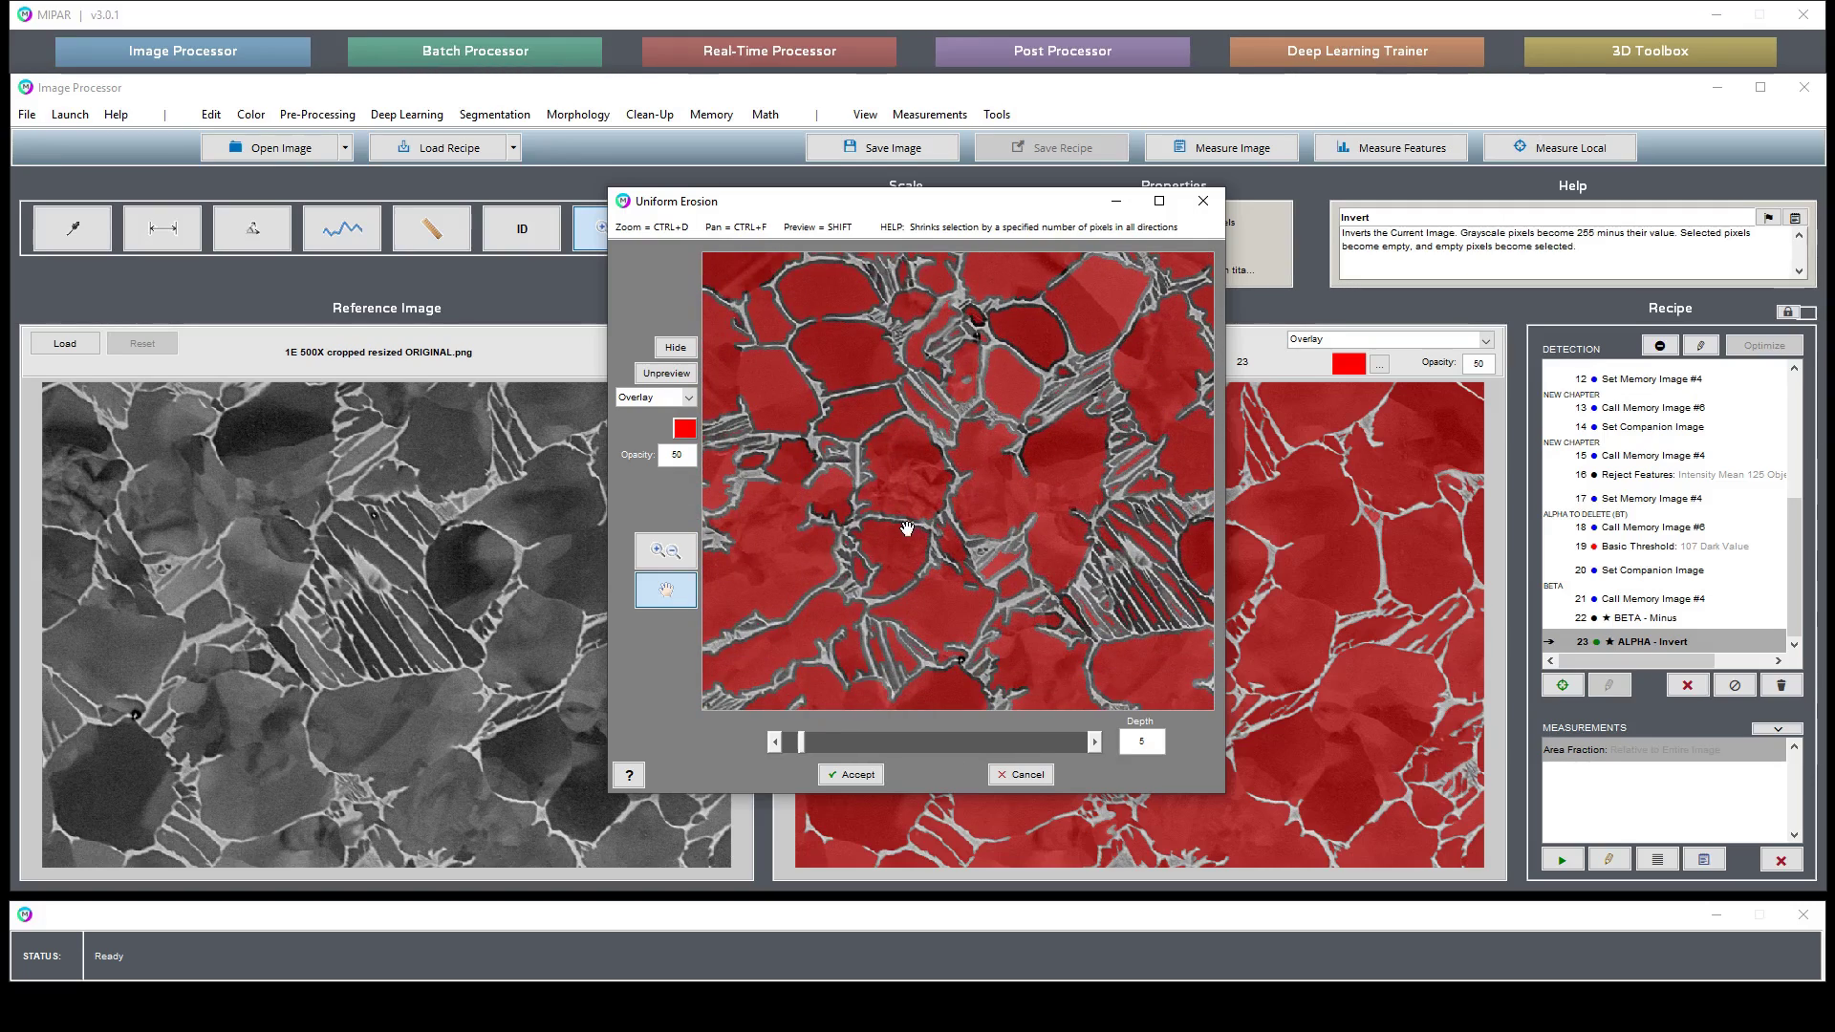
pyautogui.moveTo(906, 527); pyautogui.dragTo(944, 467)
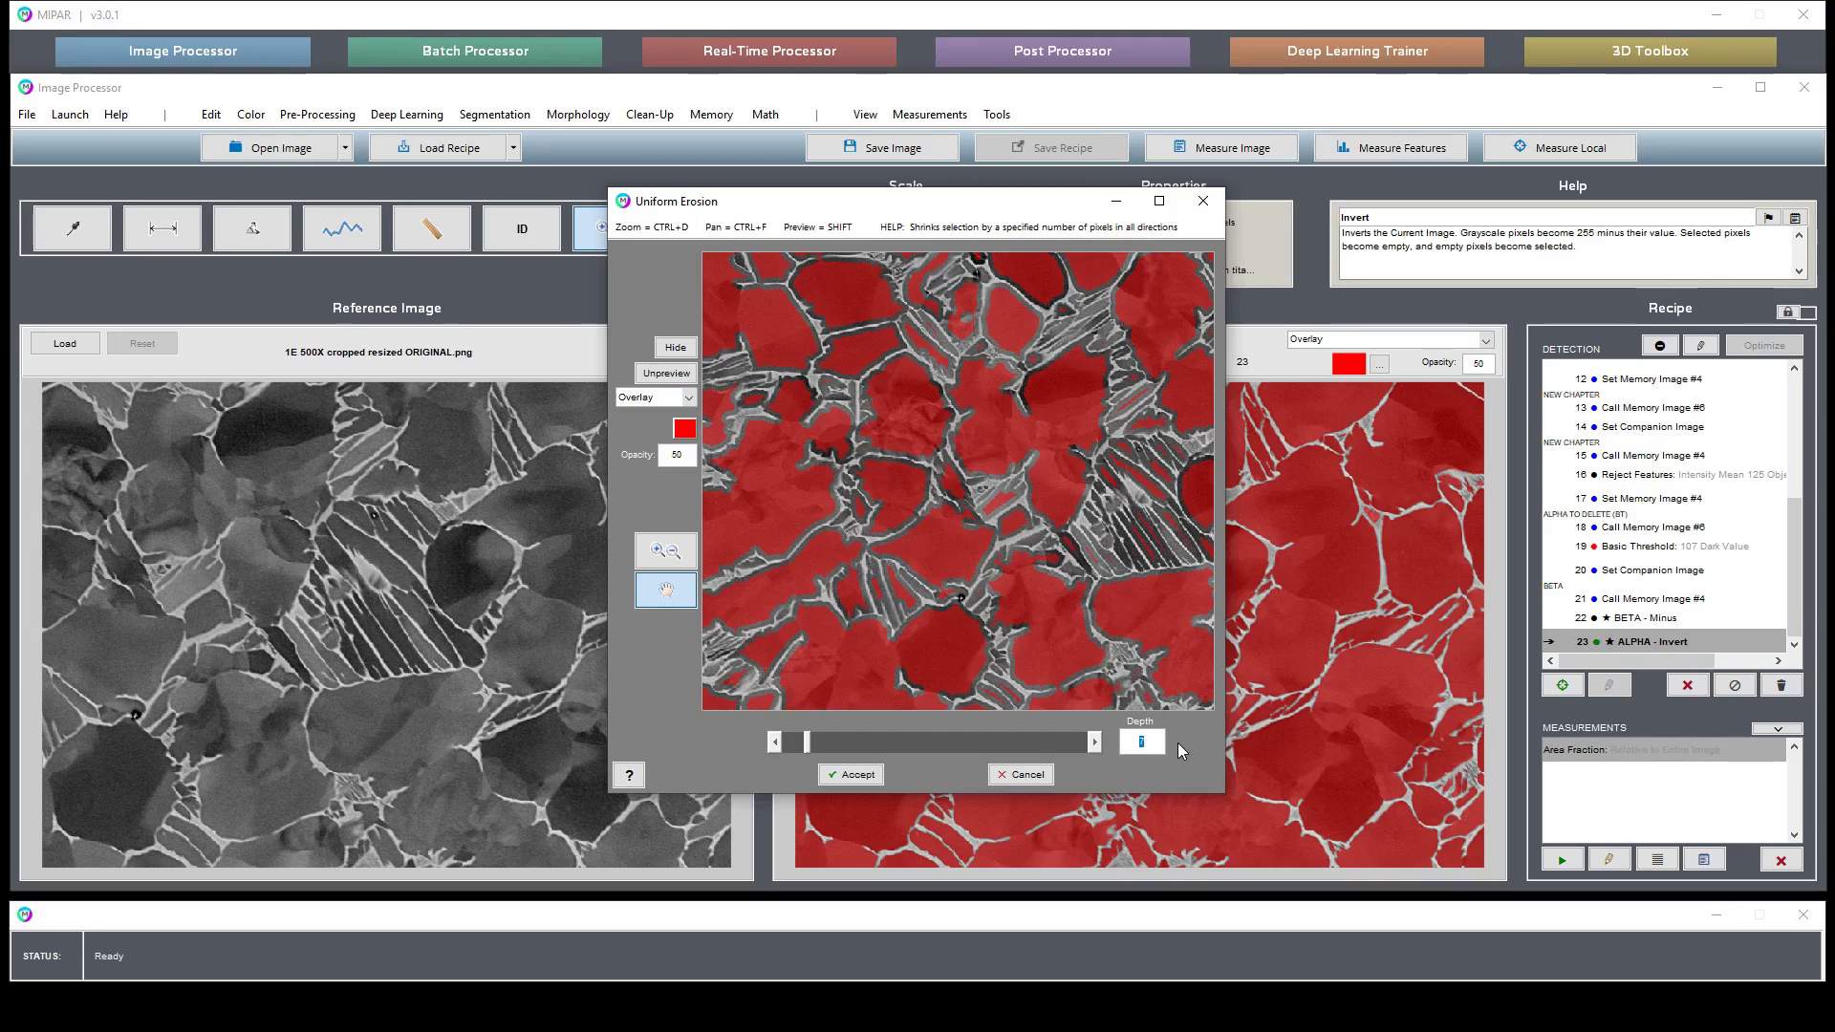
# Set the erosion depth to 10 and inspect the preview around the central lamellar colony
pyautogui.write('10')
pyautogui.press('Return')
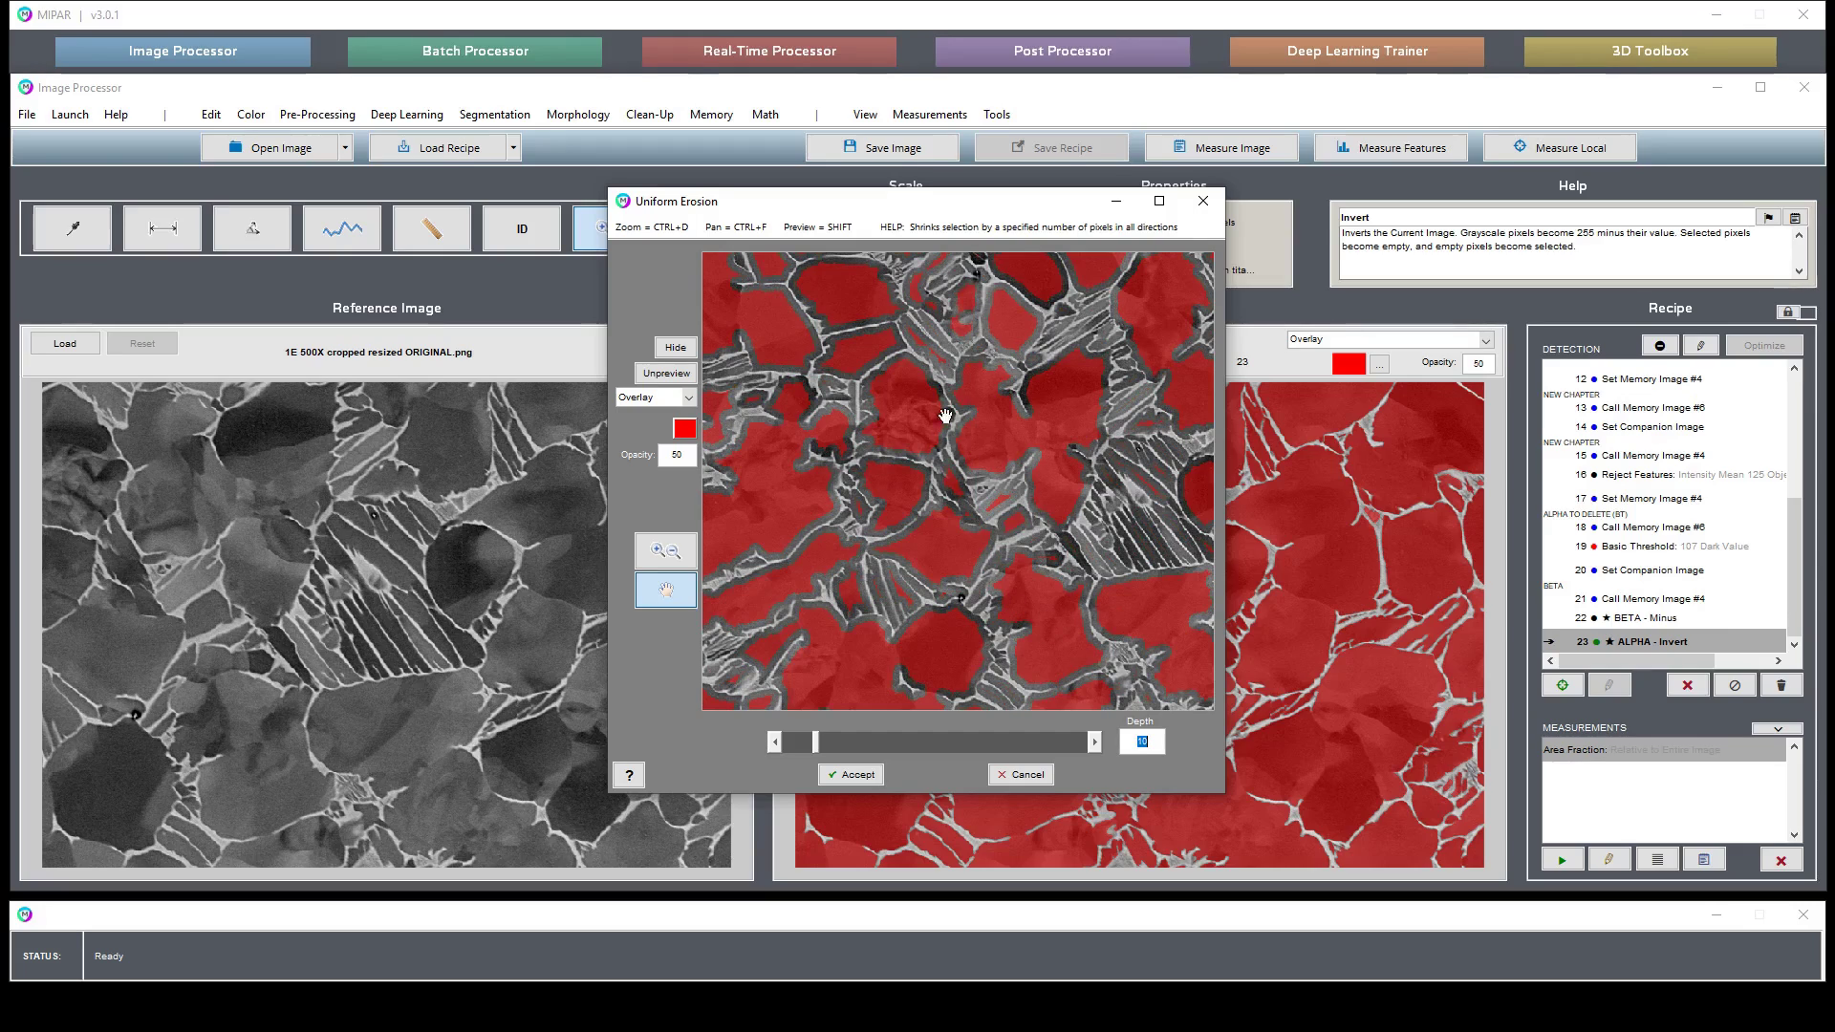
pyautogui.moveTo(975, 366); pyautogui.dragTo(900, 514)
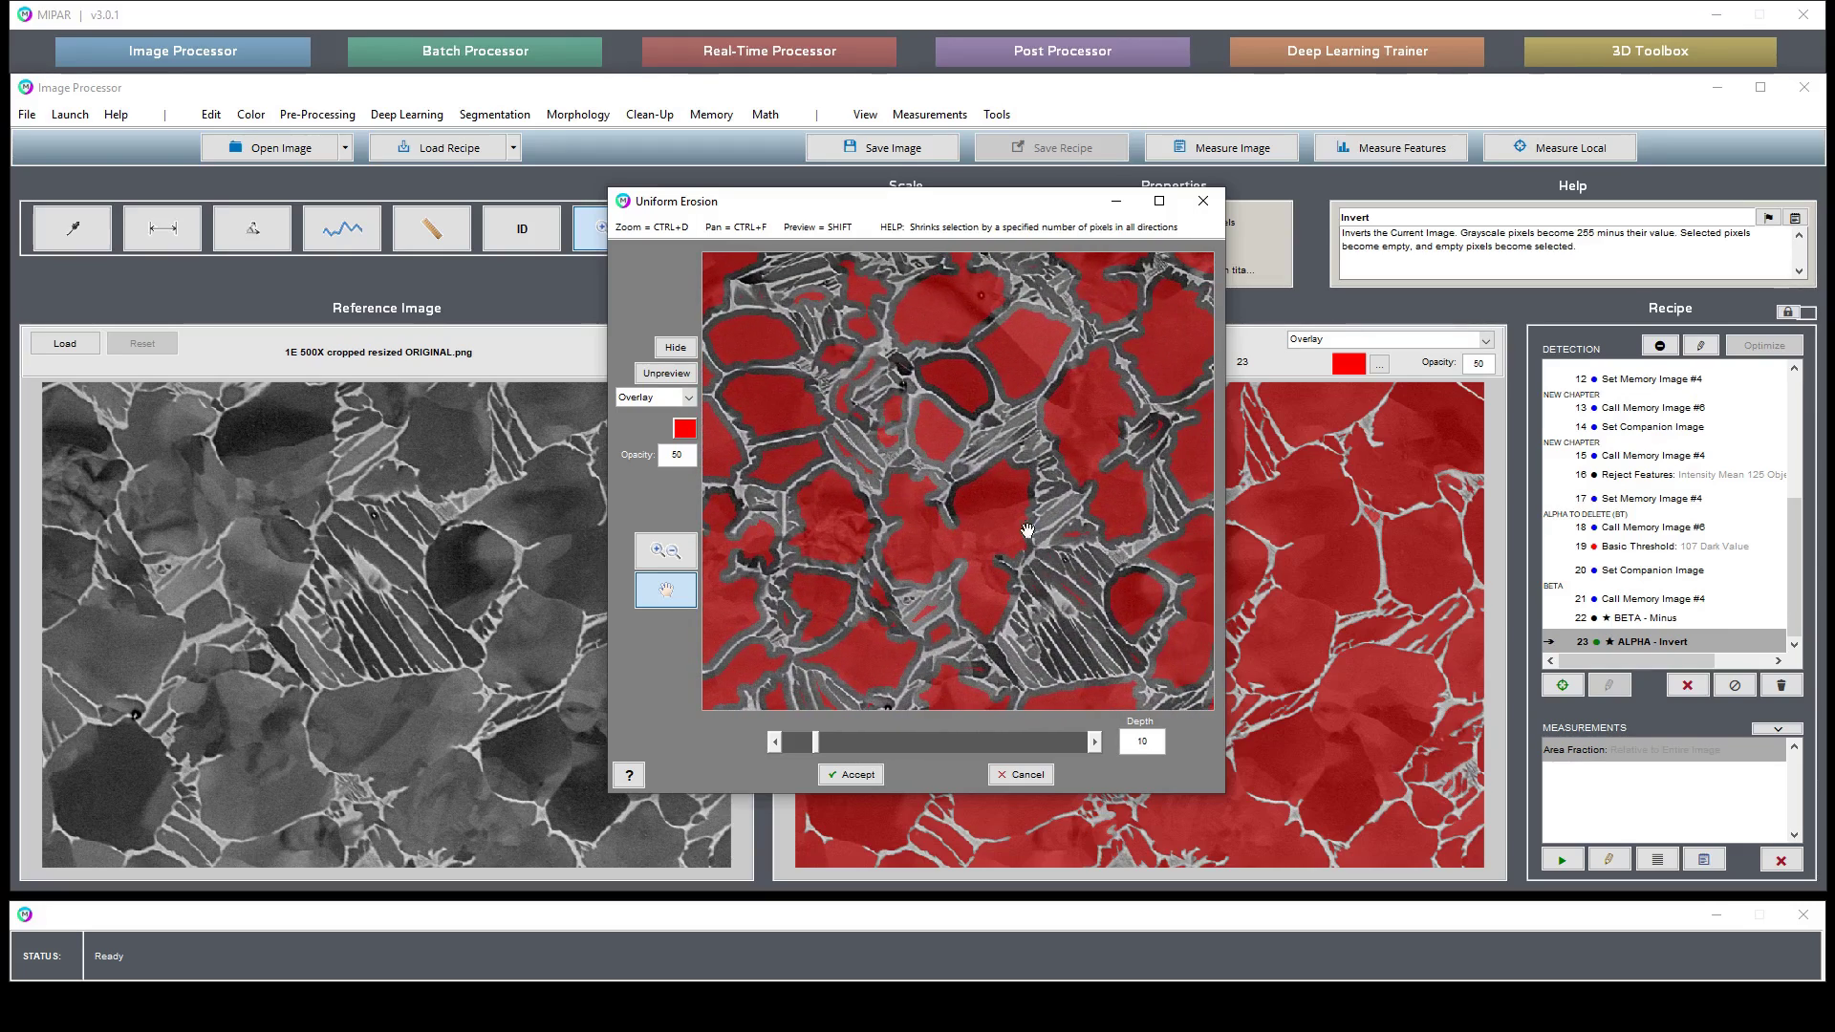
pyautogui.moveTo(1027, 531); pyautogui.dragTo(841, 525)
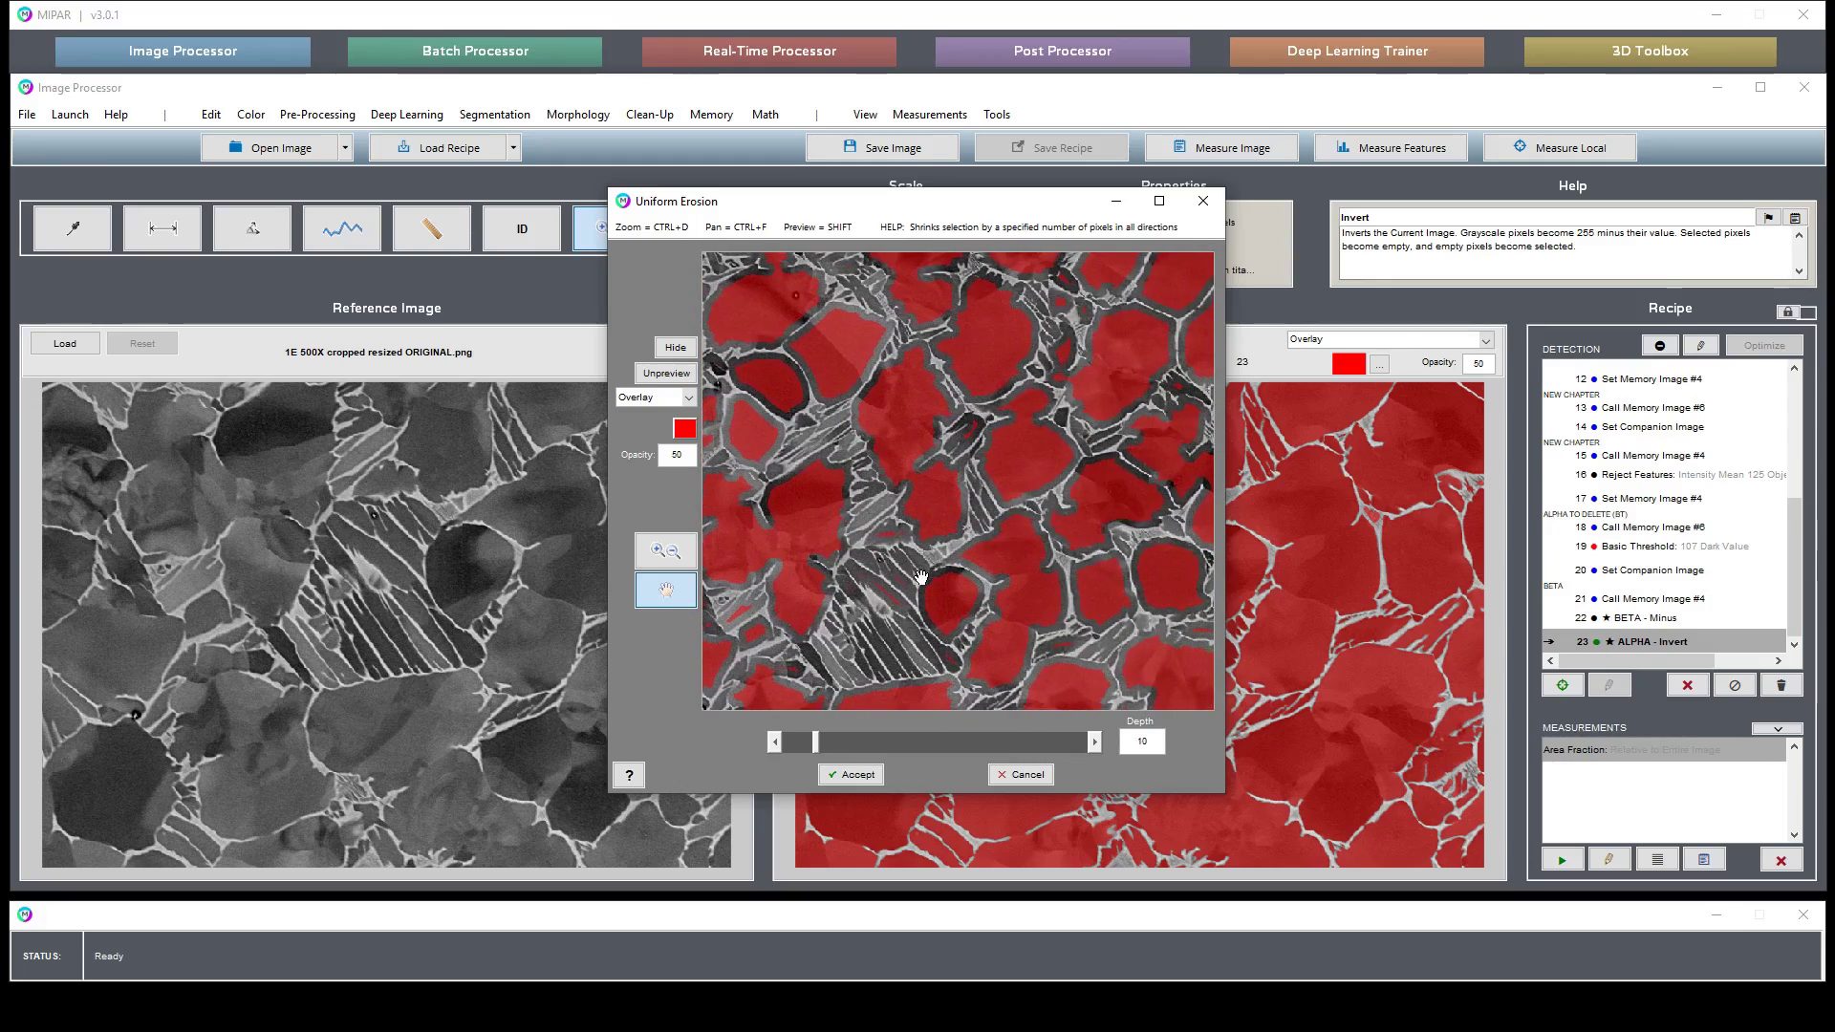
# Apply the erosion with depth 10 and preview rejecting objects with an area of 500 px or less
pyautogui.click(858, 776)
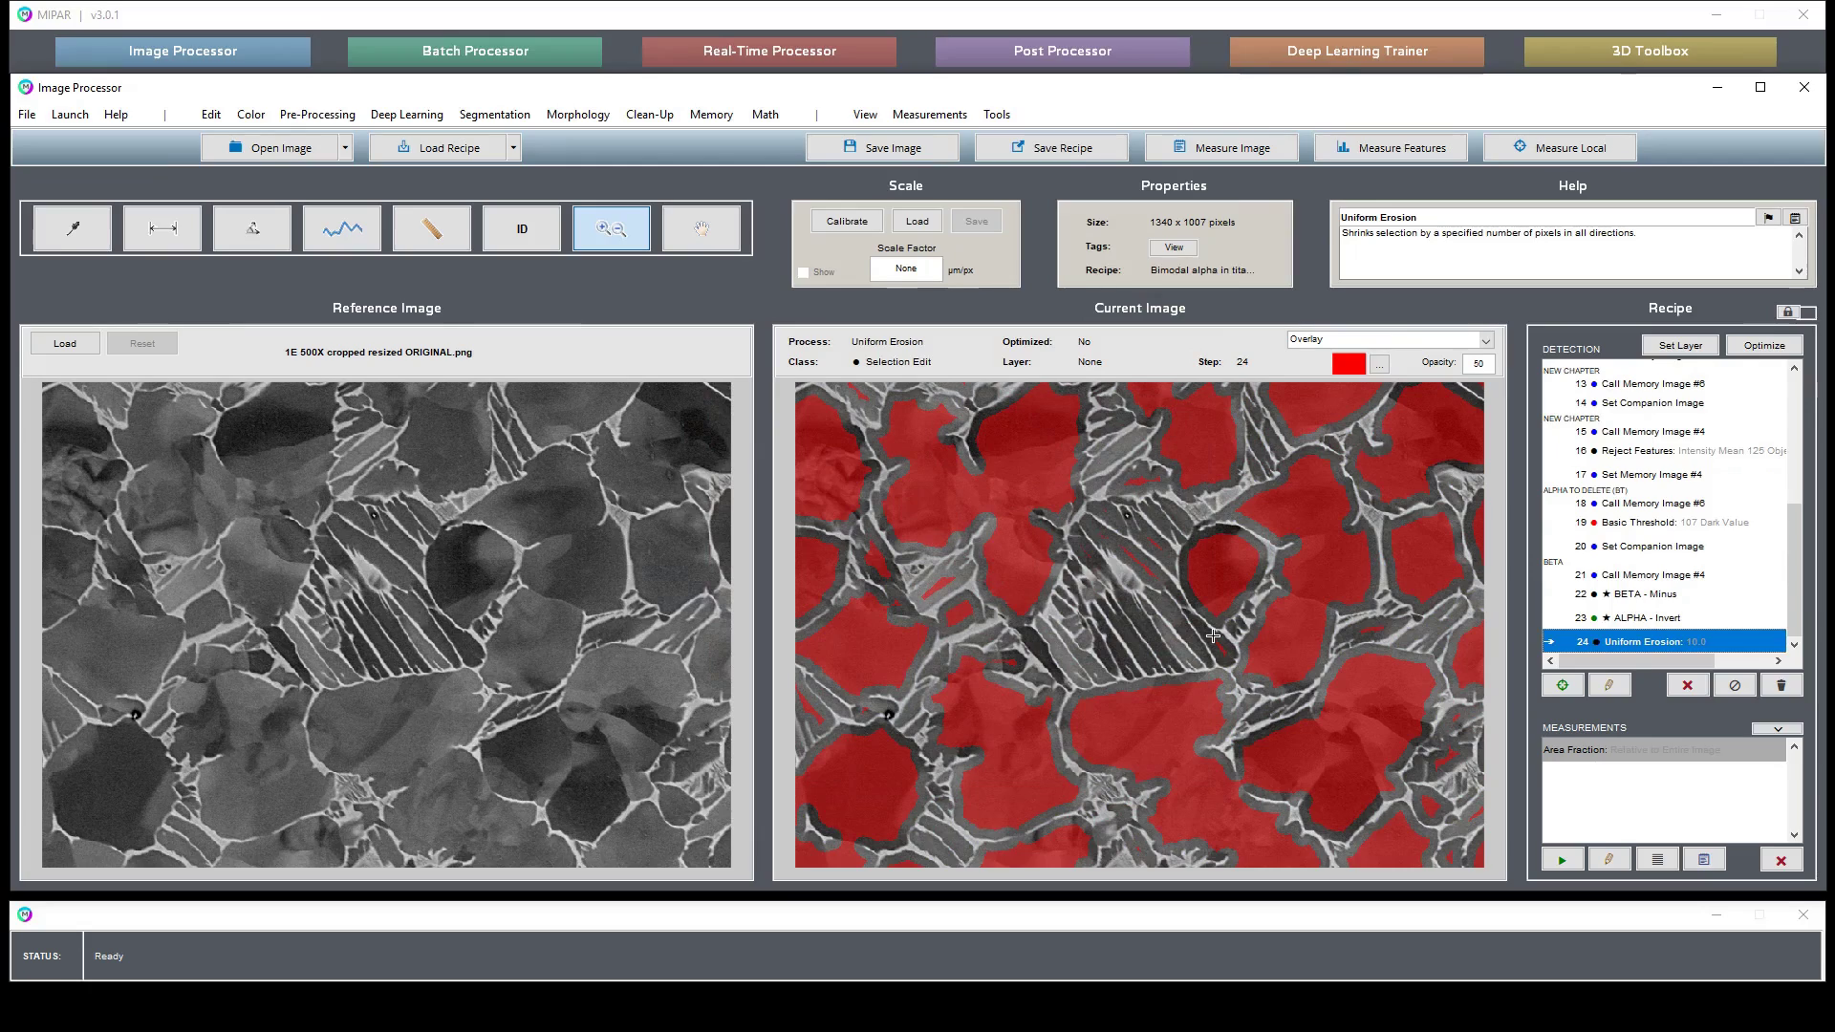
pyautogui.click(552, 120)
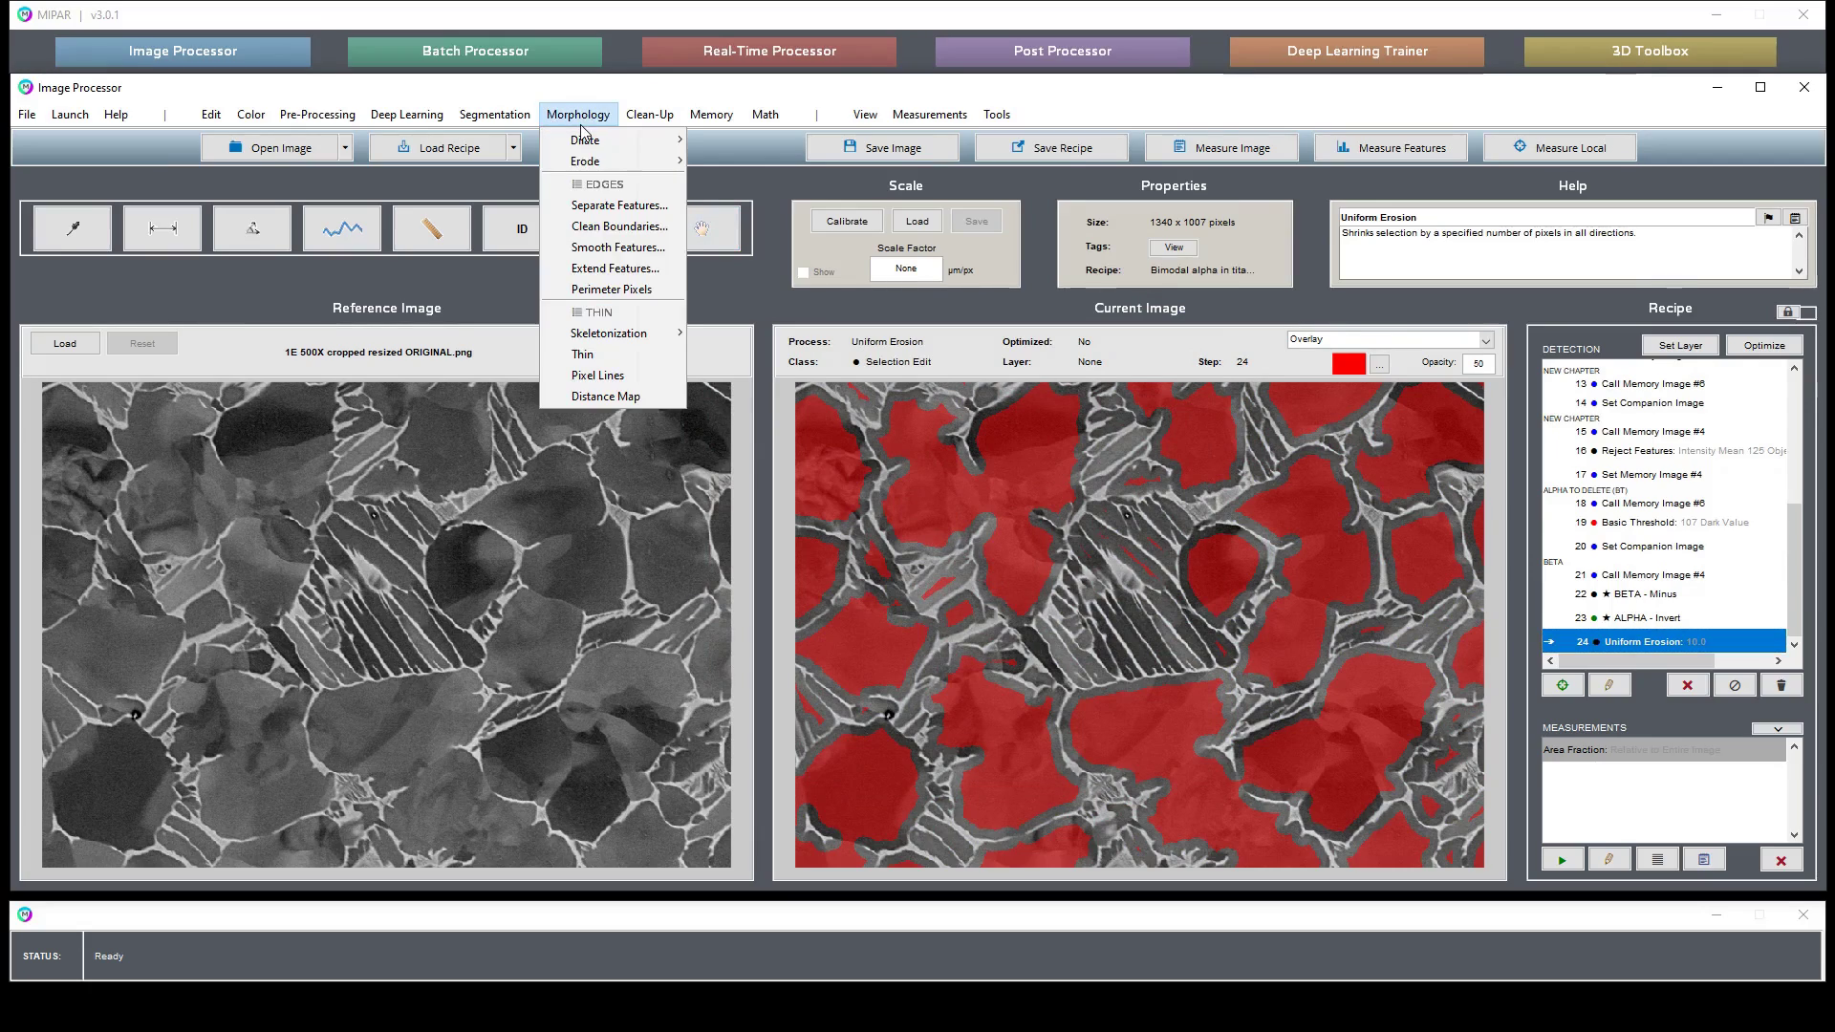
pyautogui.click(663, 158)
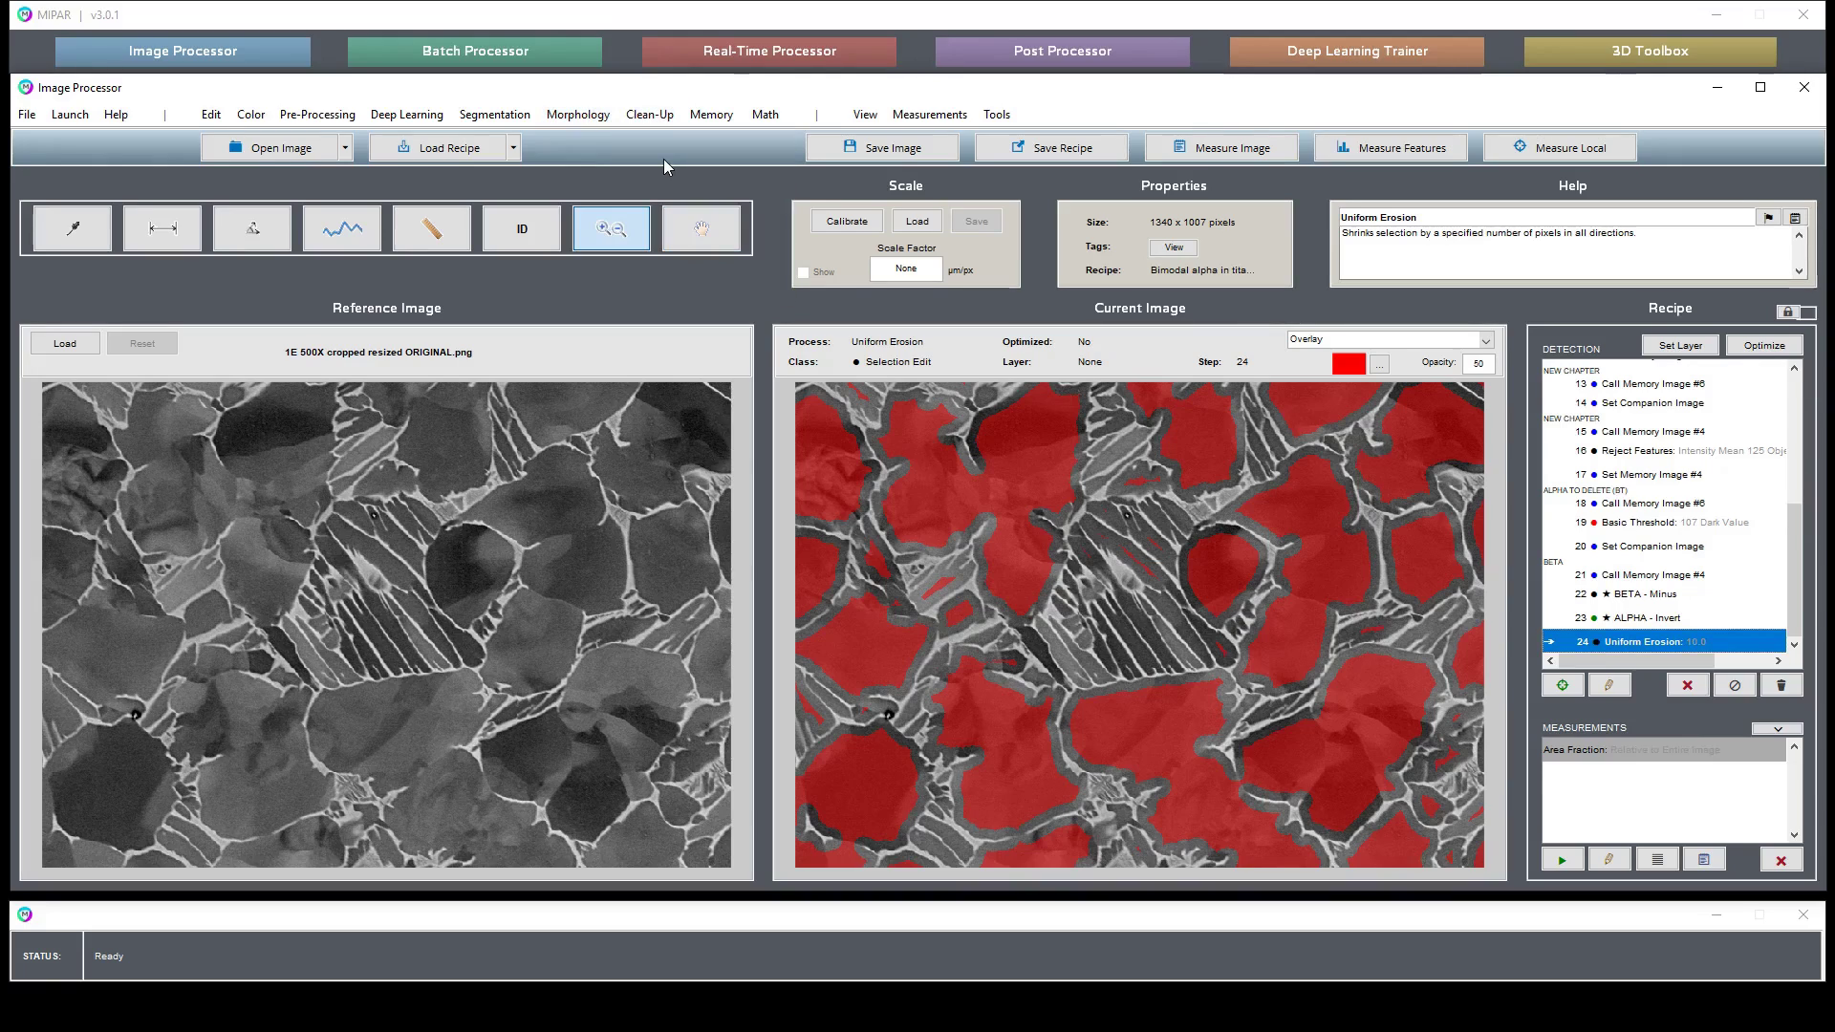
pyautogui.click(759, 641)
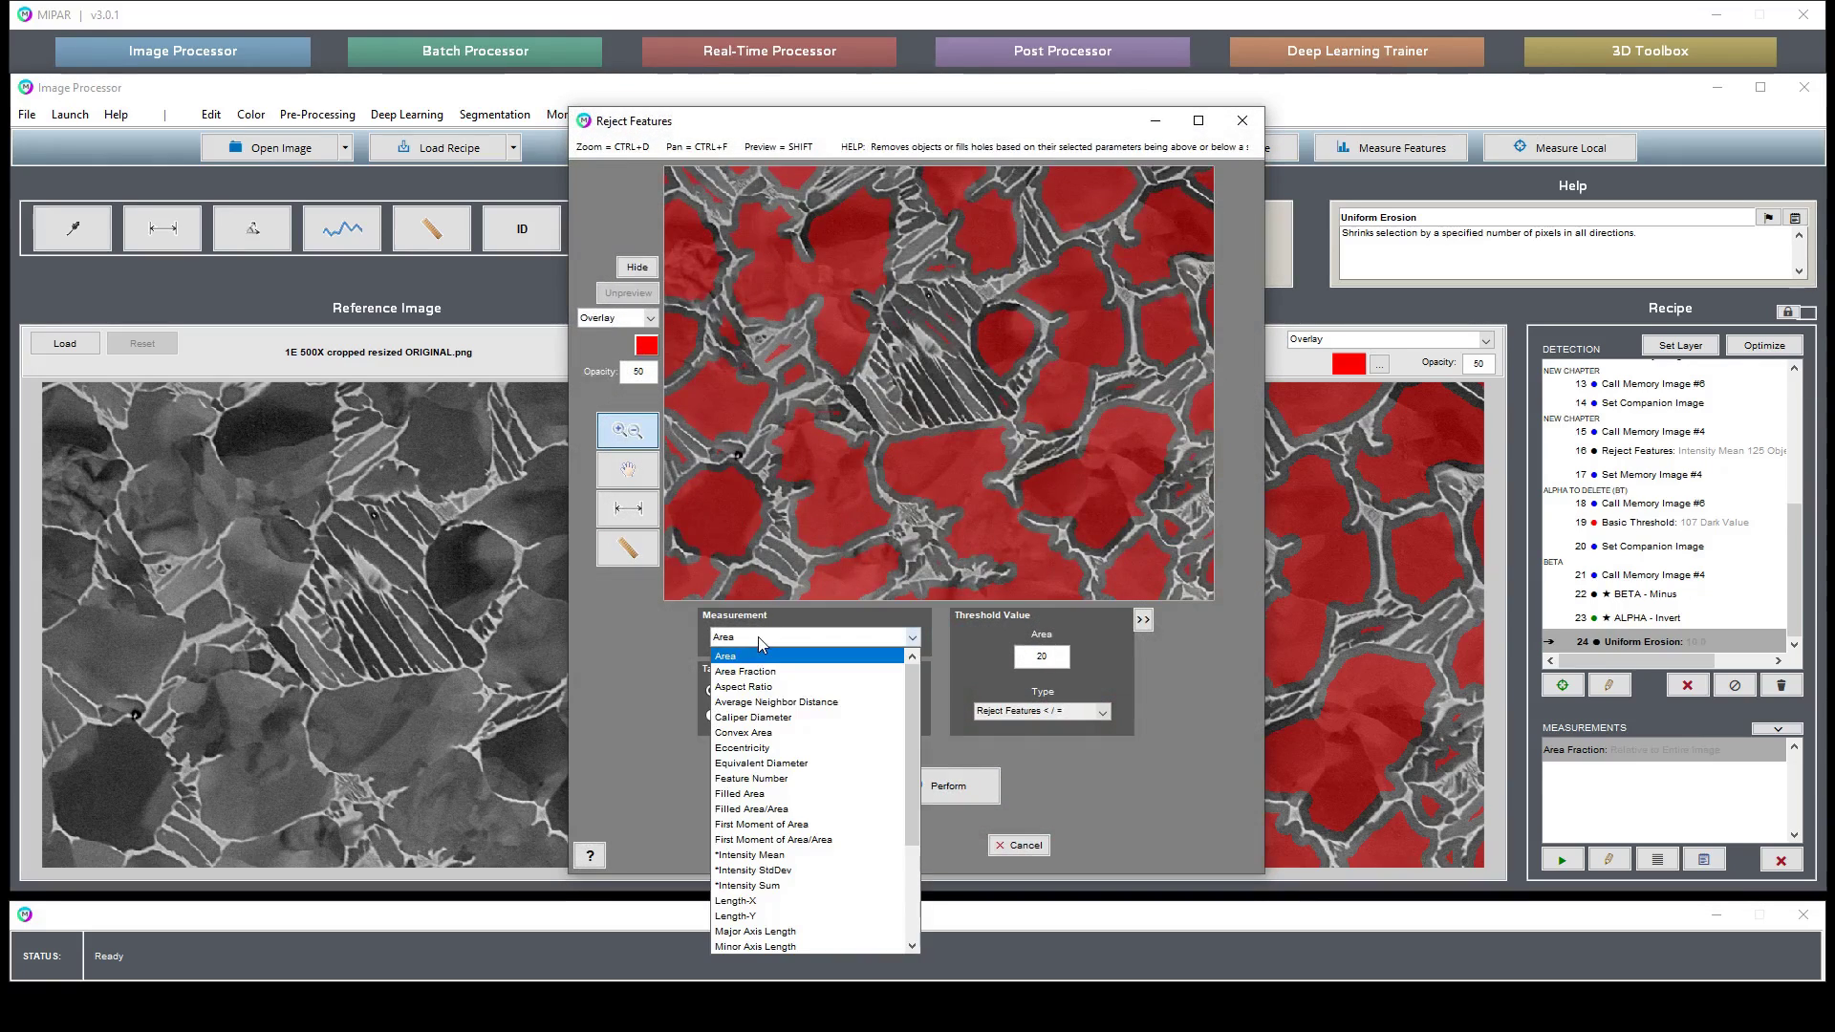
pyautogui.click(759, 635)
pyautogui.doubleClick(1061, 655)
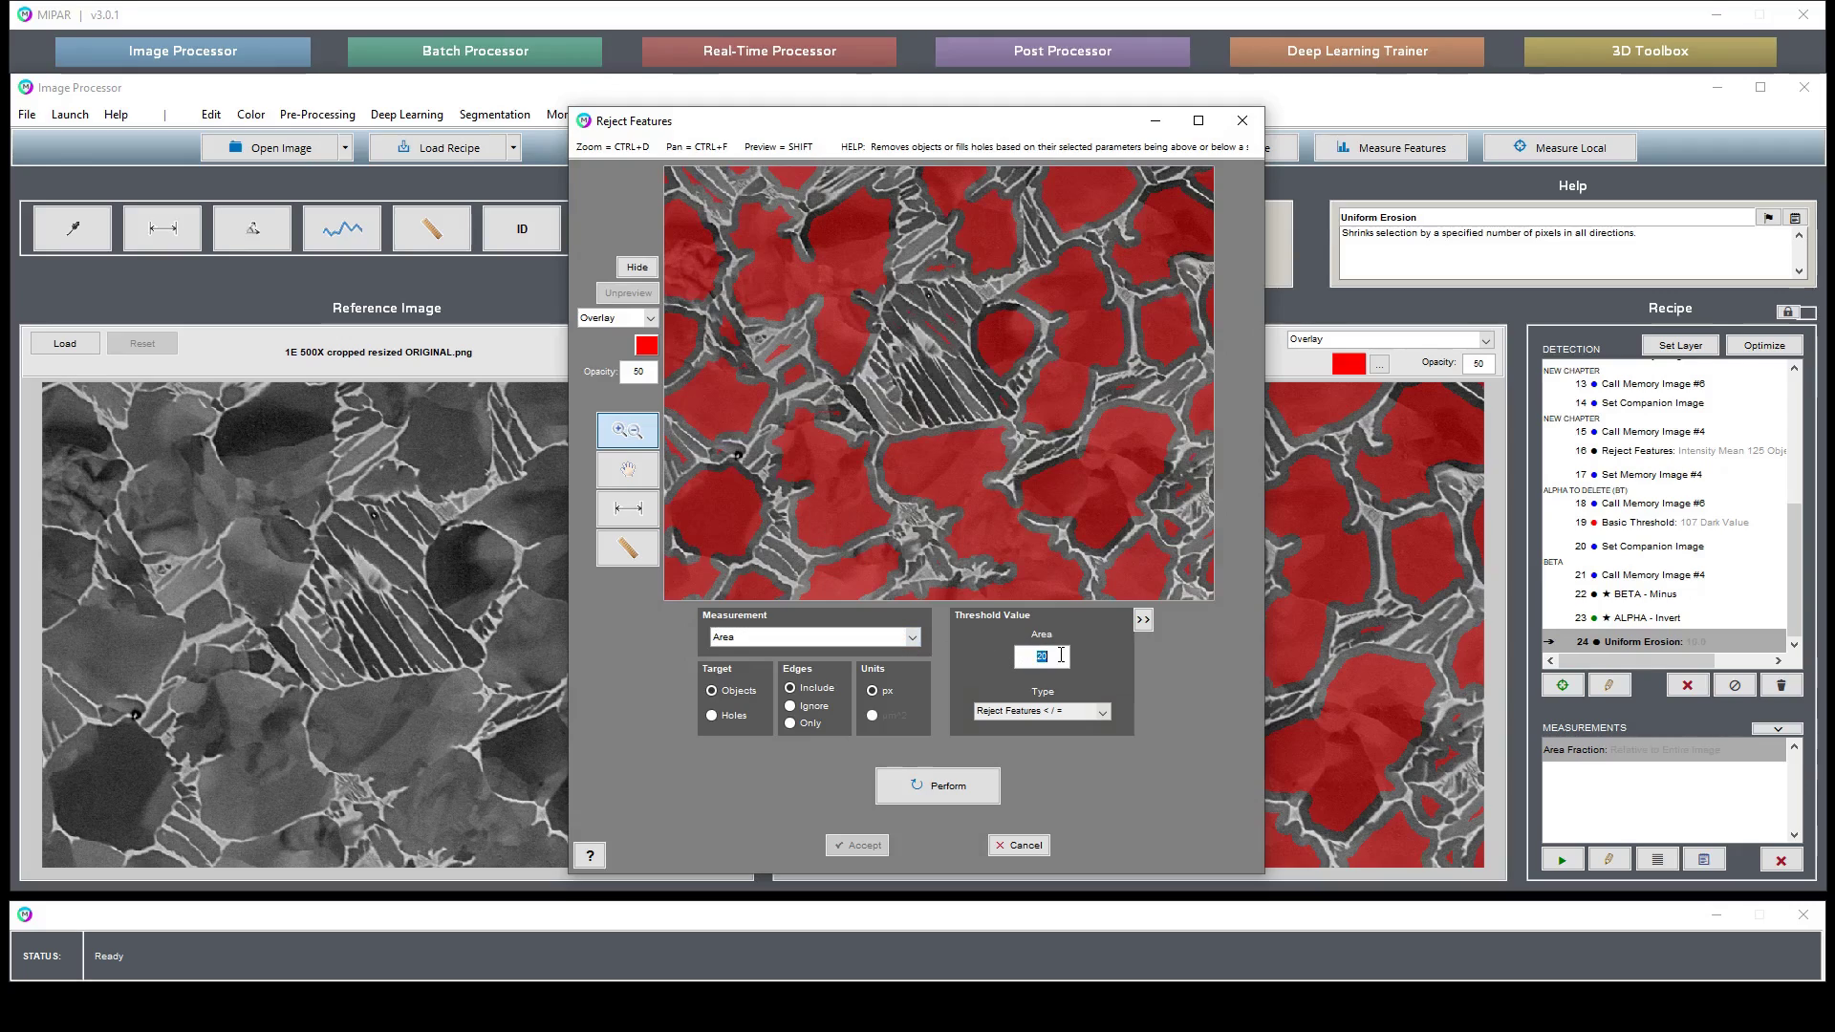
pyautogui.write('500')
pyautogui.press('Return')
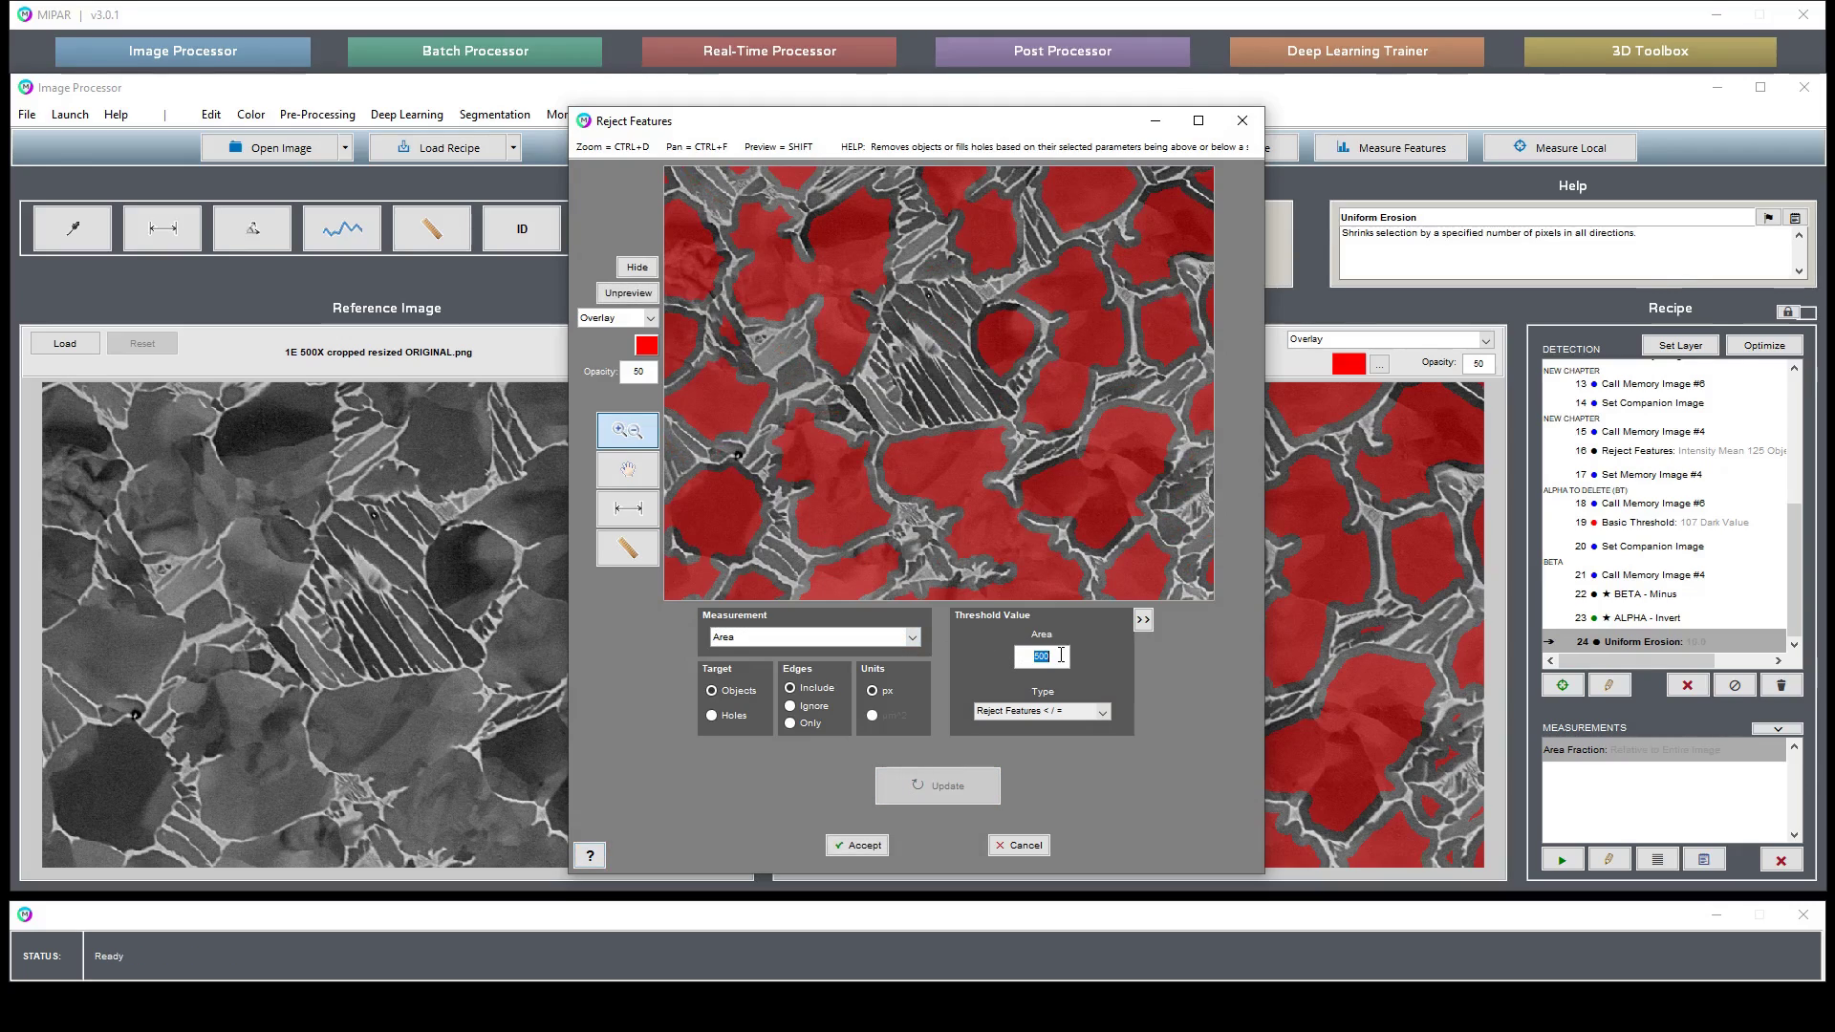
# Compare the feature rejection preview with the underlying micrograph in different regions by hiding and showing the overlay
pyautogui.hotkey('ctrl', 'f')
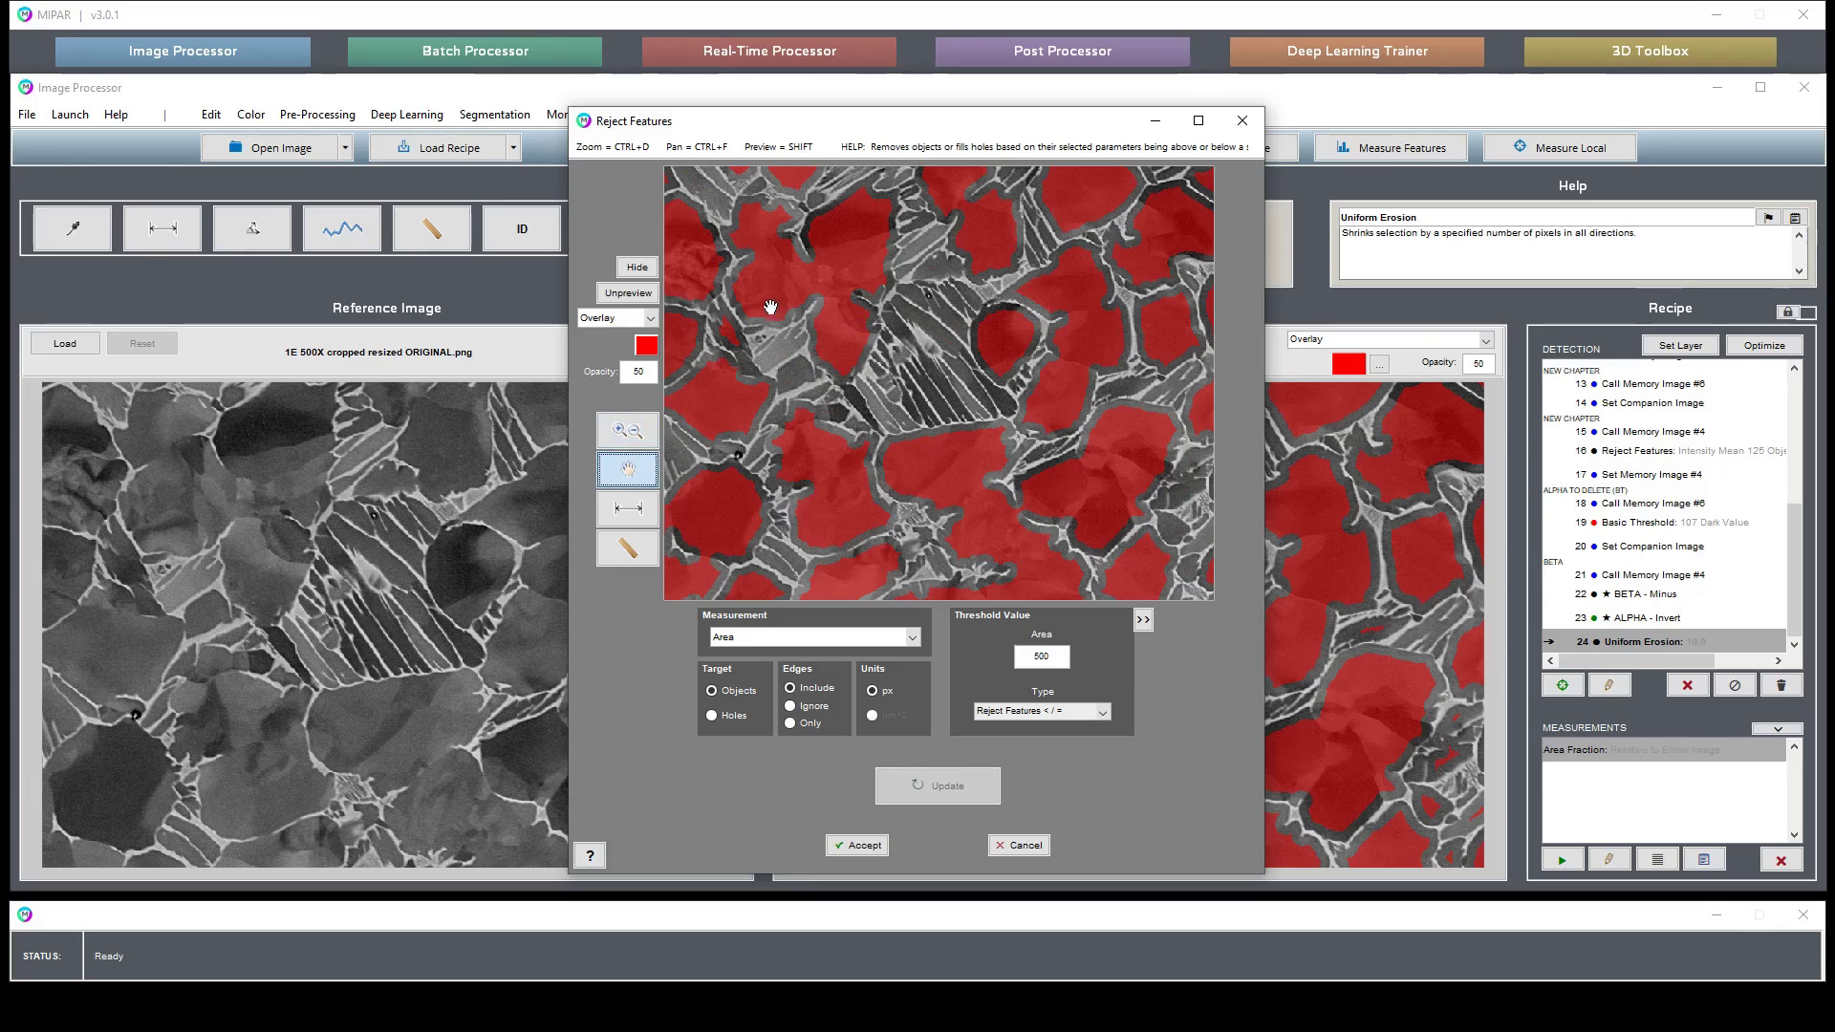
pyautogui.moveTo(772, 293); pyautogui.dragTo(1024, 442)
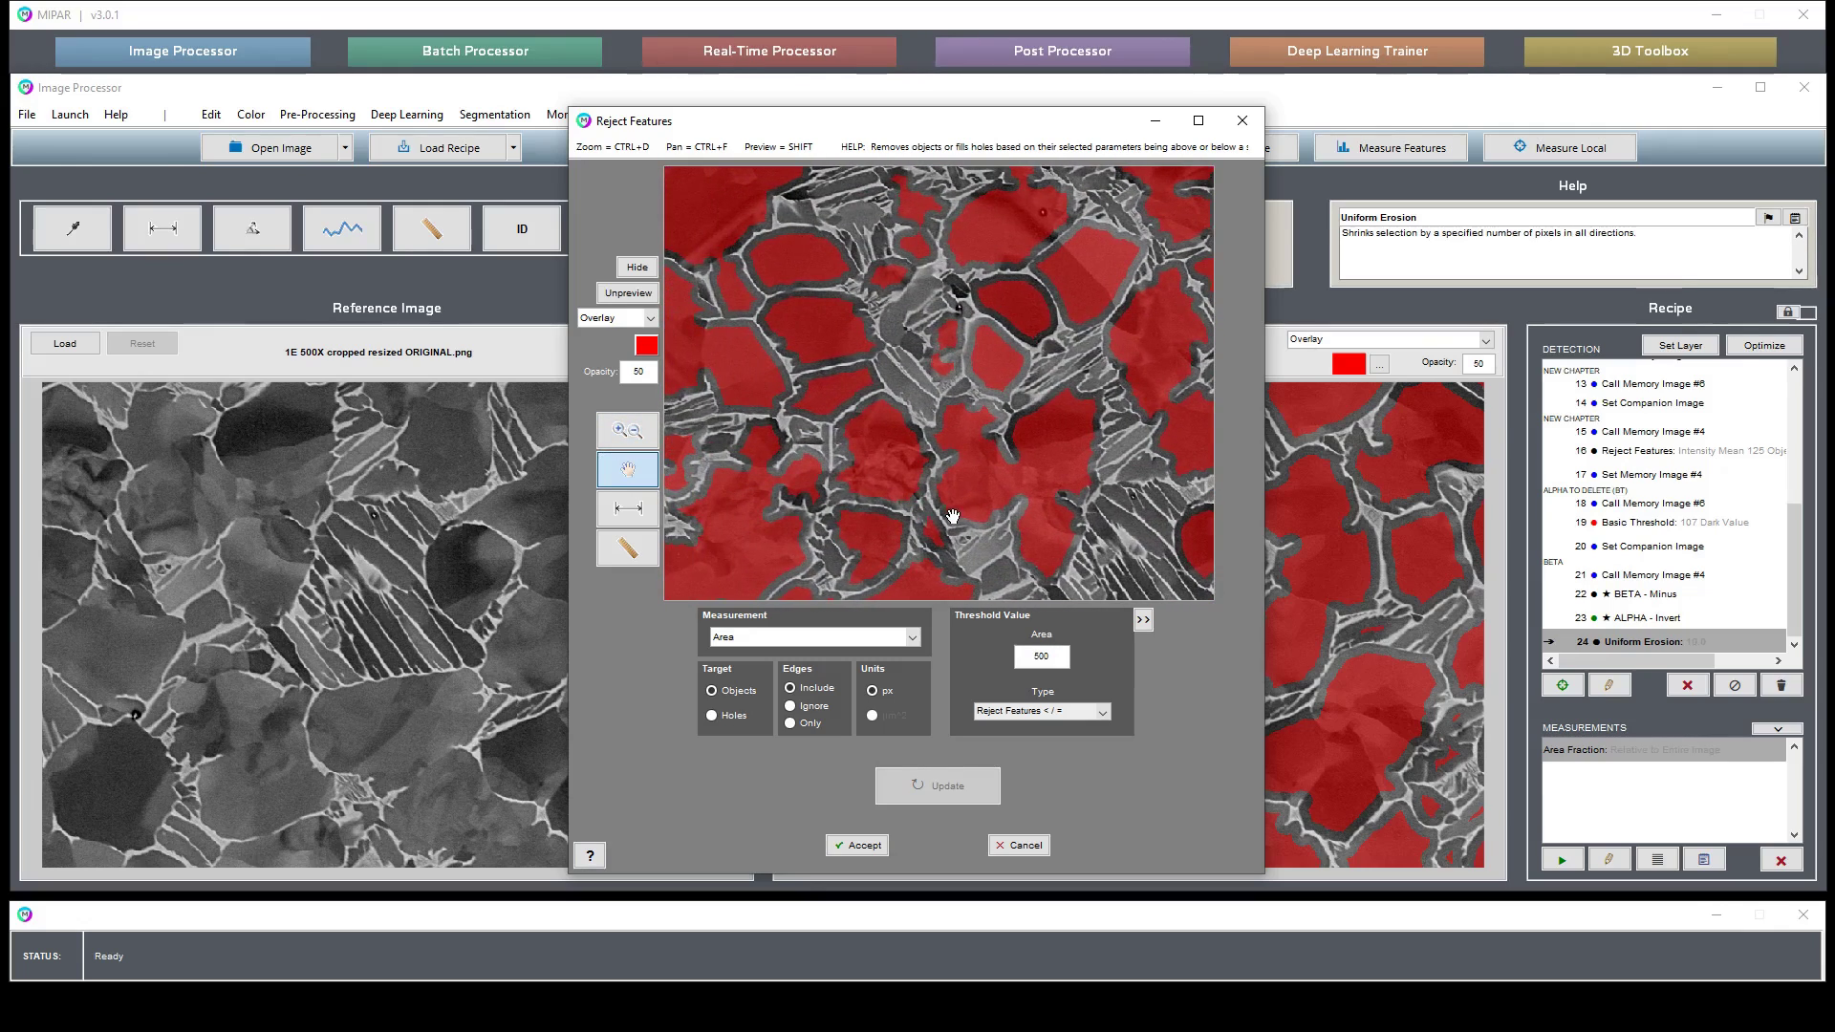
pyautogui.click(632, 268)
pyautogui.click(631, 267)
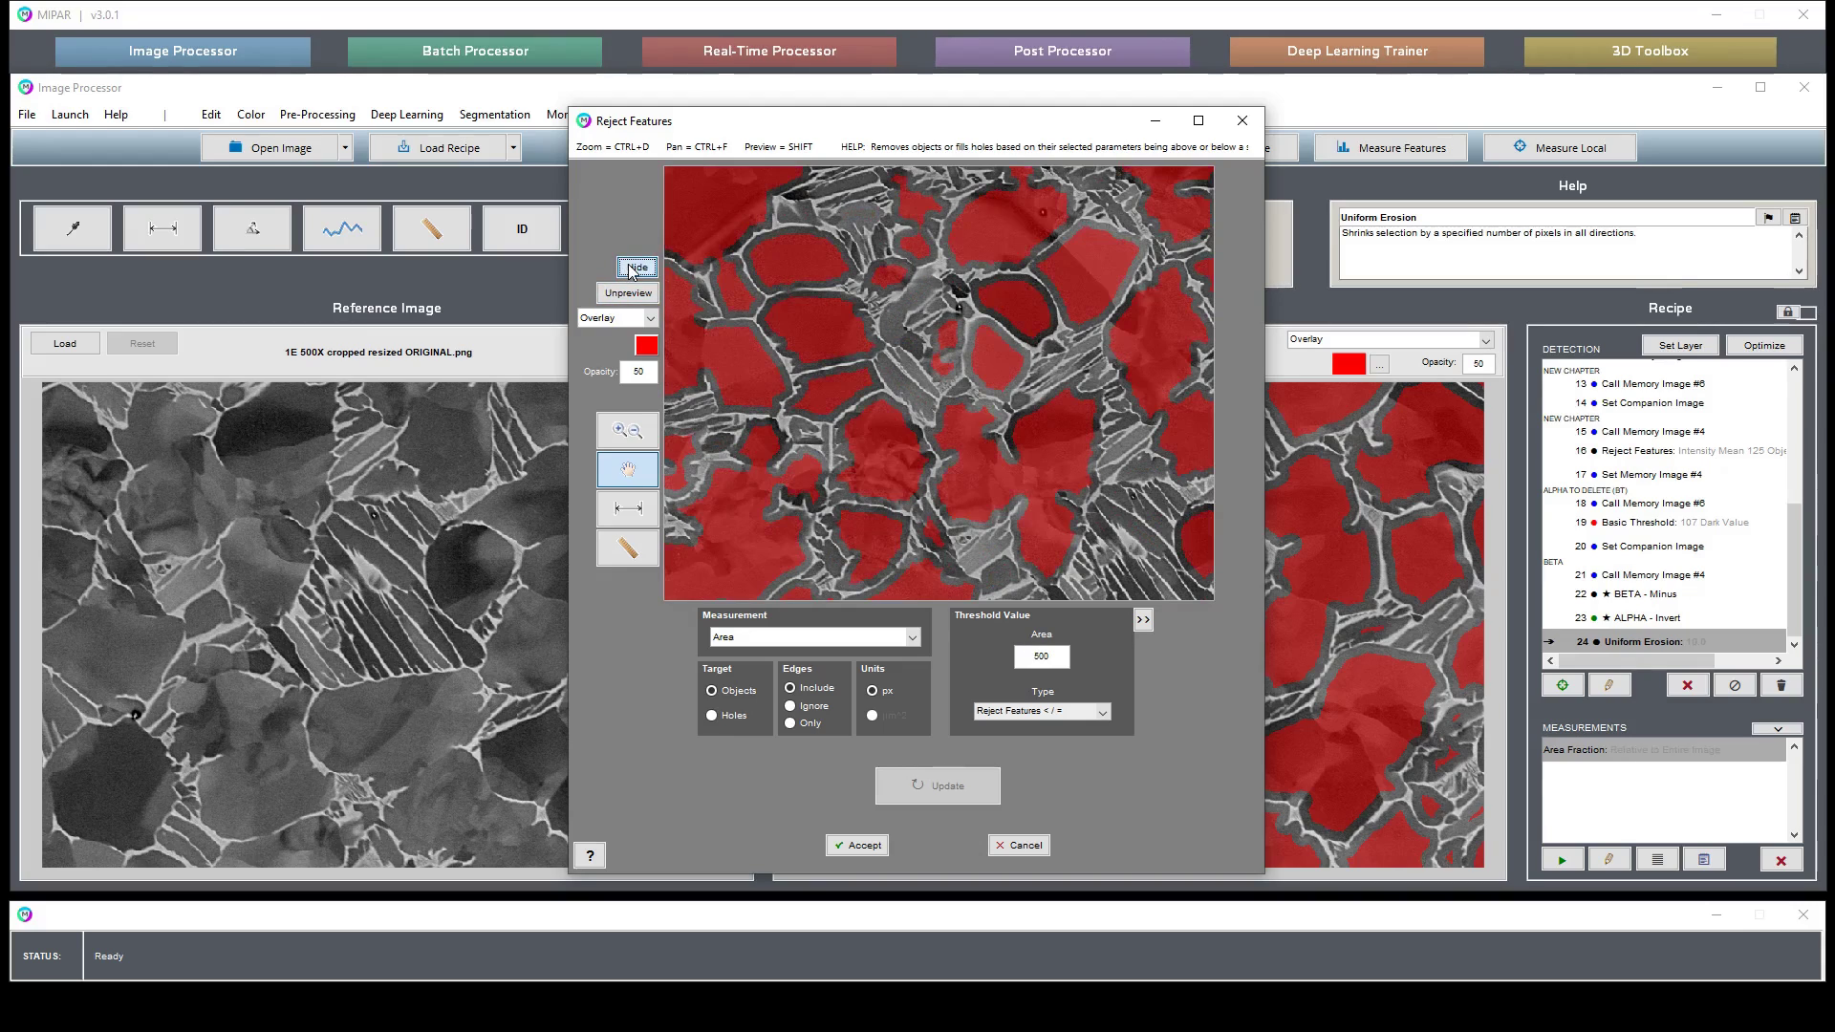
pyautogui.click(628, 266)
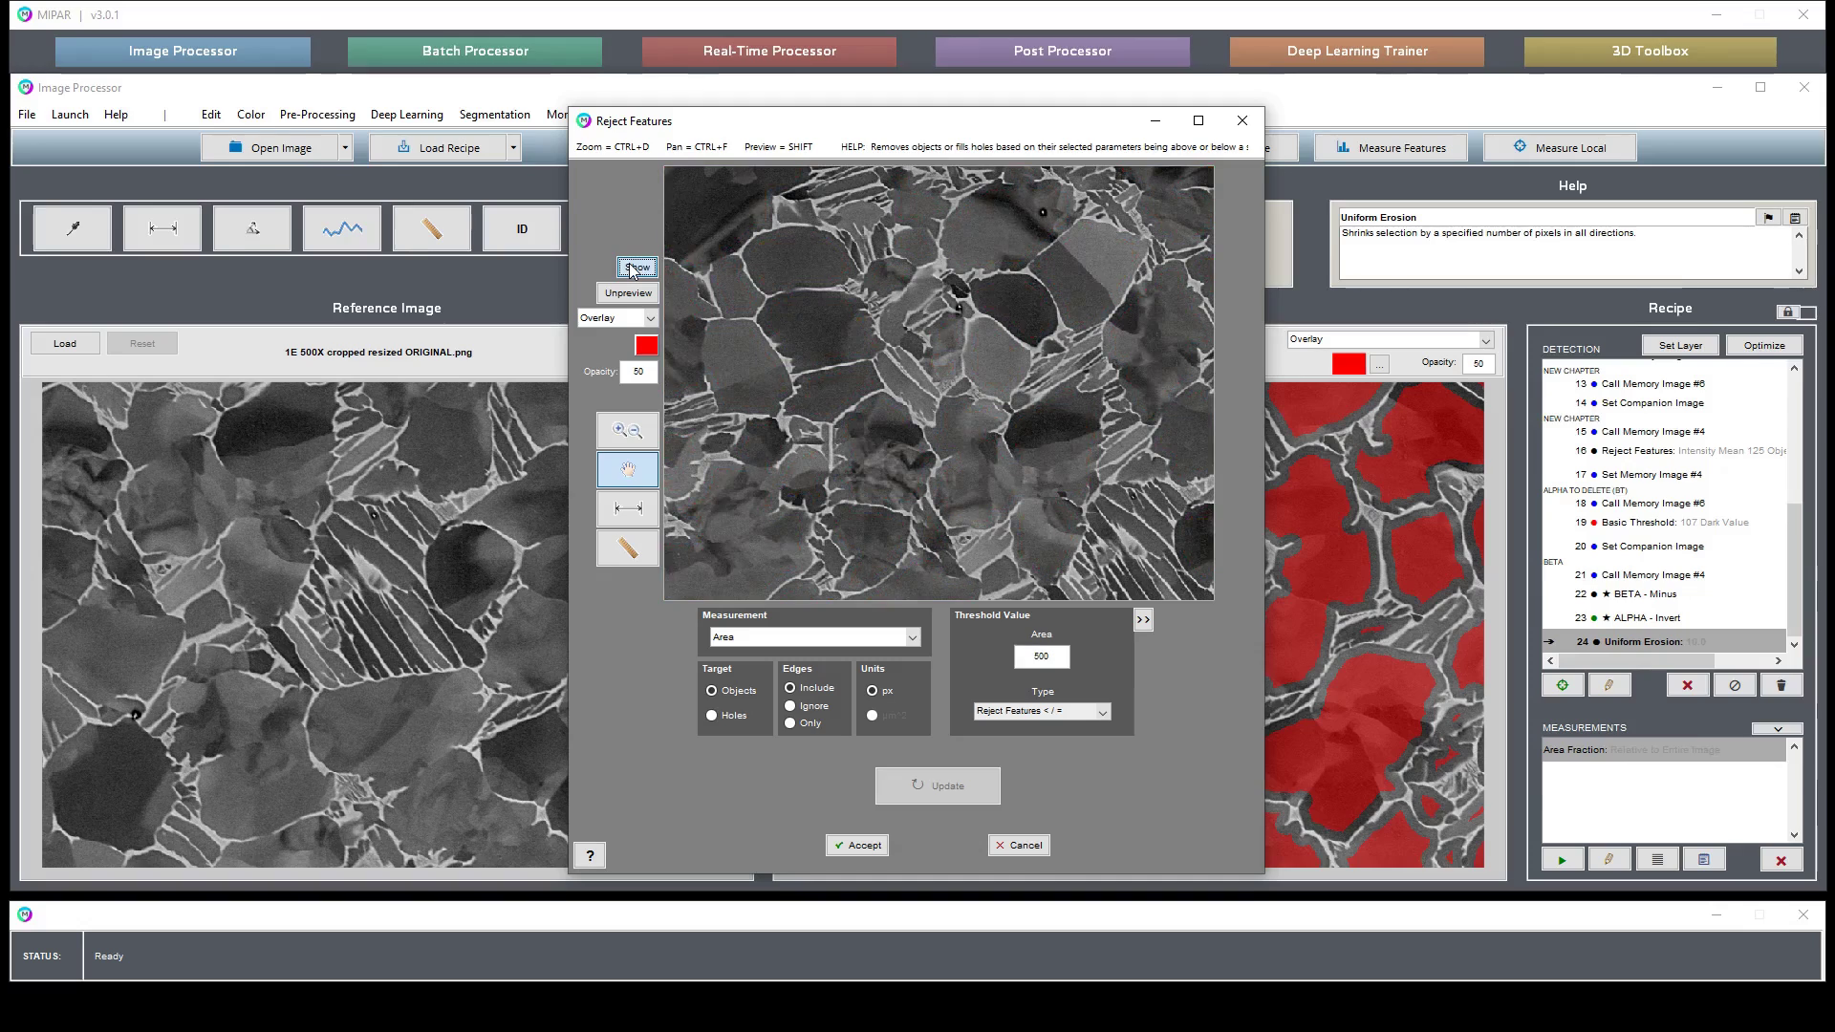
pyautogui.click(628, 266)
pyautogui.moveTo(989, 436); pyautogui.dragTo(990, 292)
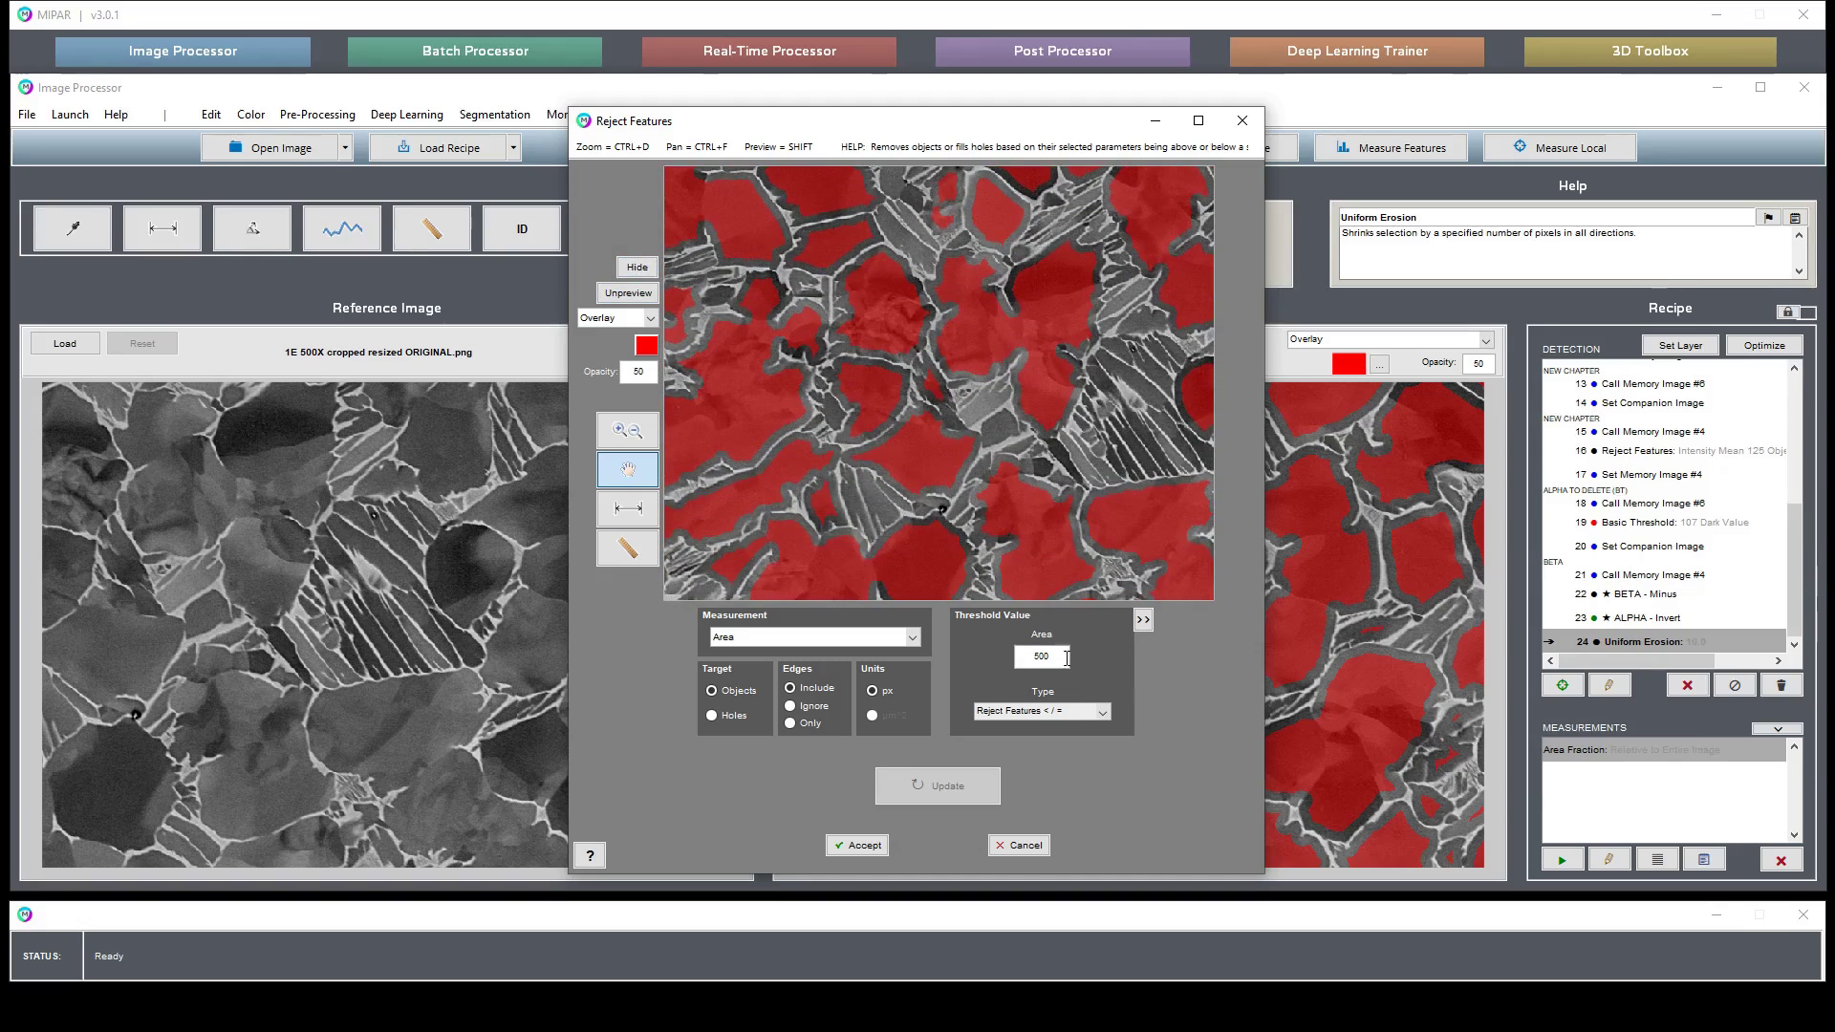
# Try an area threshold of 250 px and compare the preview with the unfiltered selection and the micrograph
pyautogui.moveTo(1066, 659); pyautogui.dragTo(1031, 659)
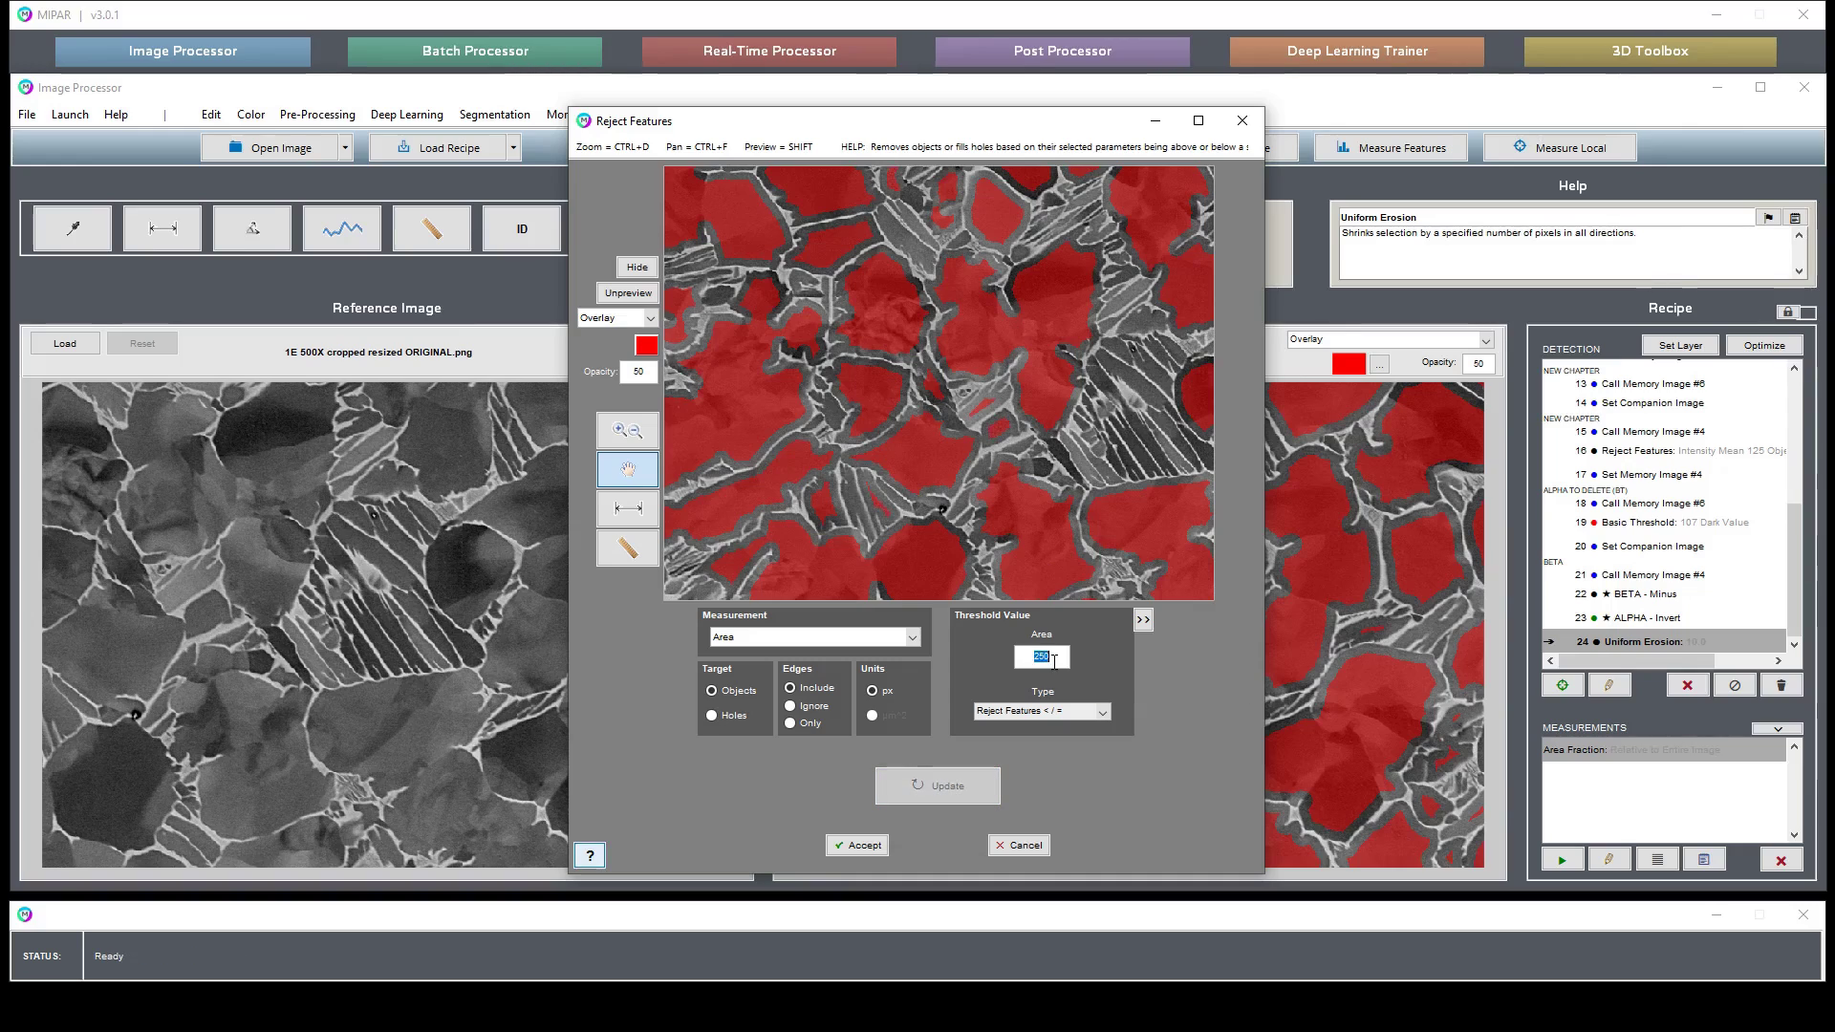
pyautogui.write('0')
pyautogui.press('Return')
pyautogui.moveTo(1089, 297); pyautogui.dragTo(986, 551)
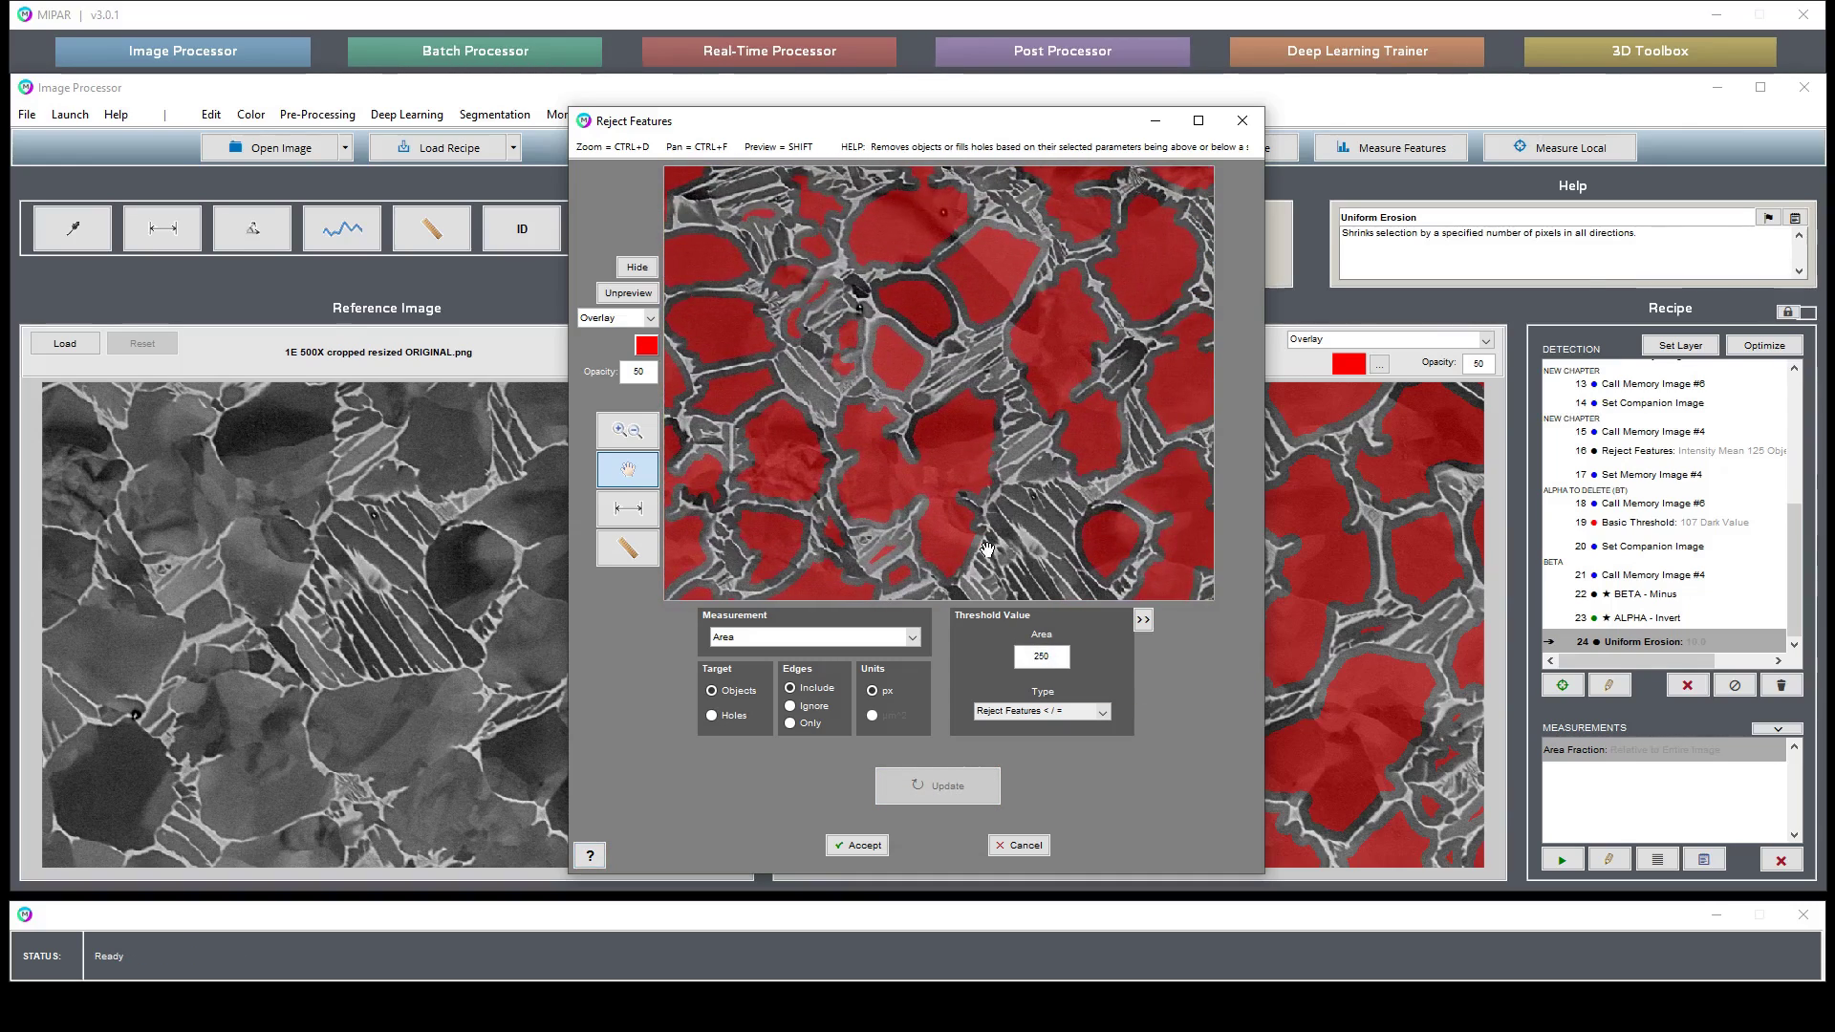
pyautogui.click(637, 268)
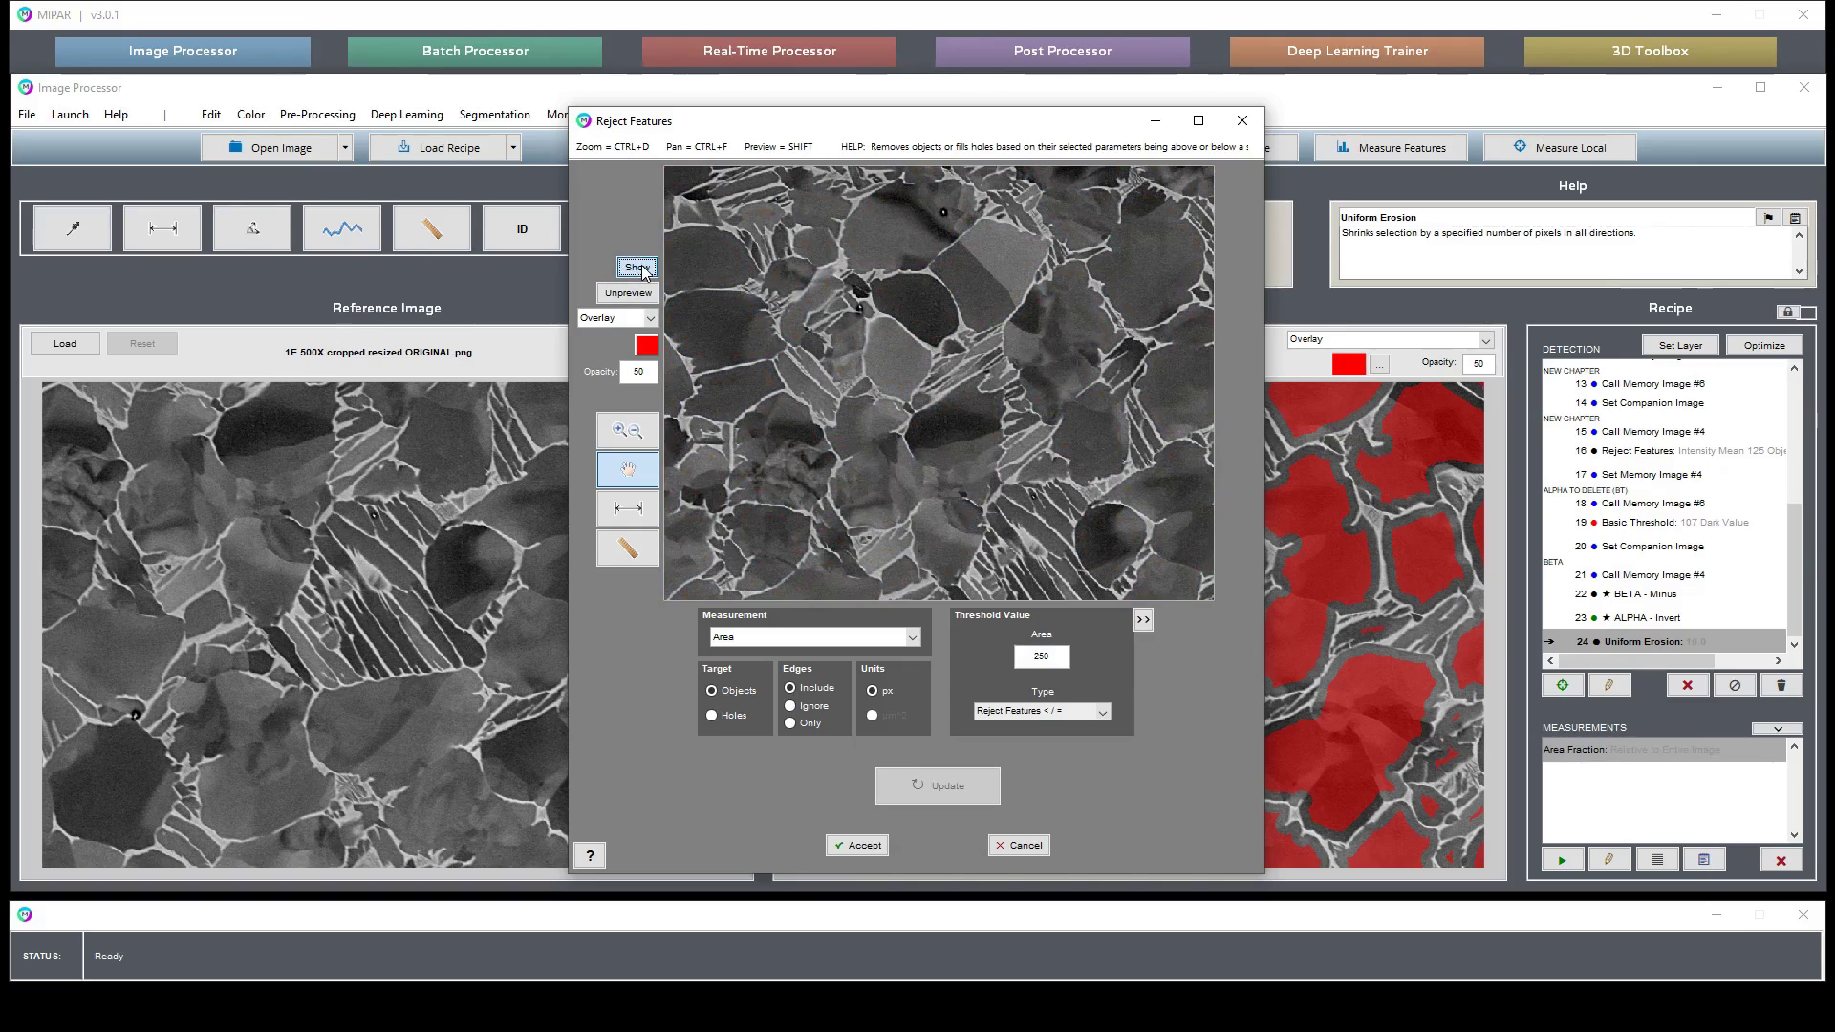
pyautogui.click(636, 292)
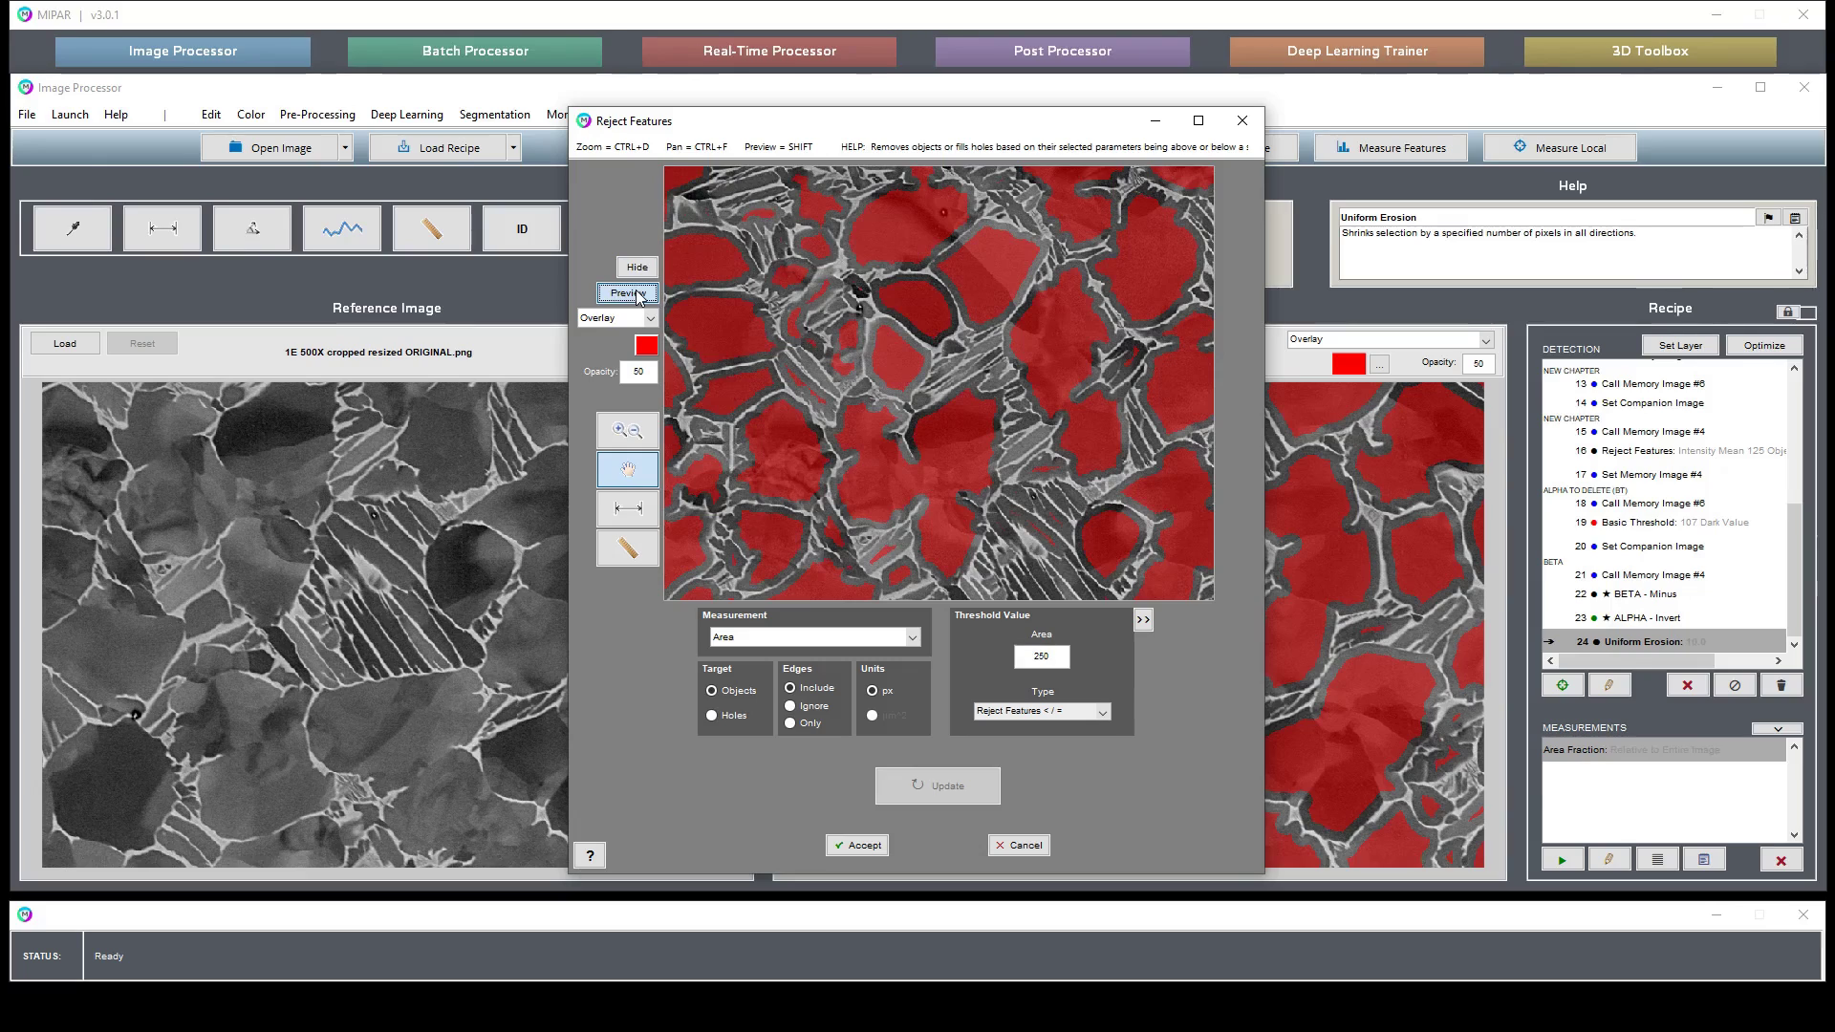
pyautogui.click(641, 300)
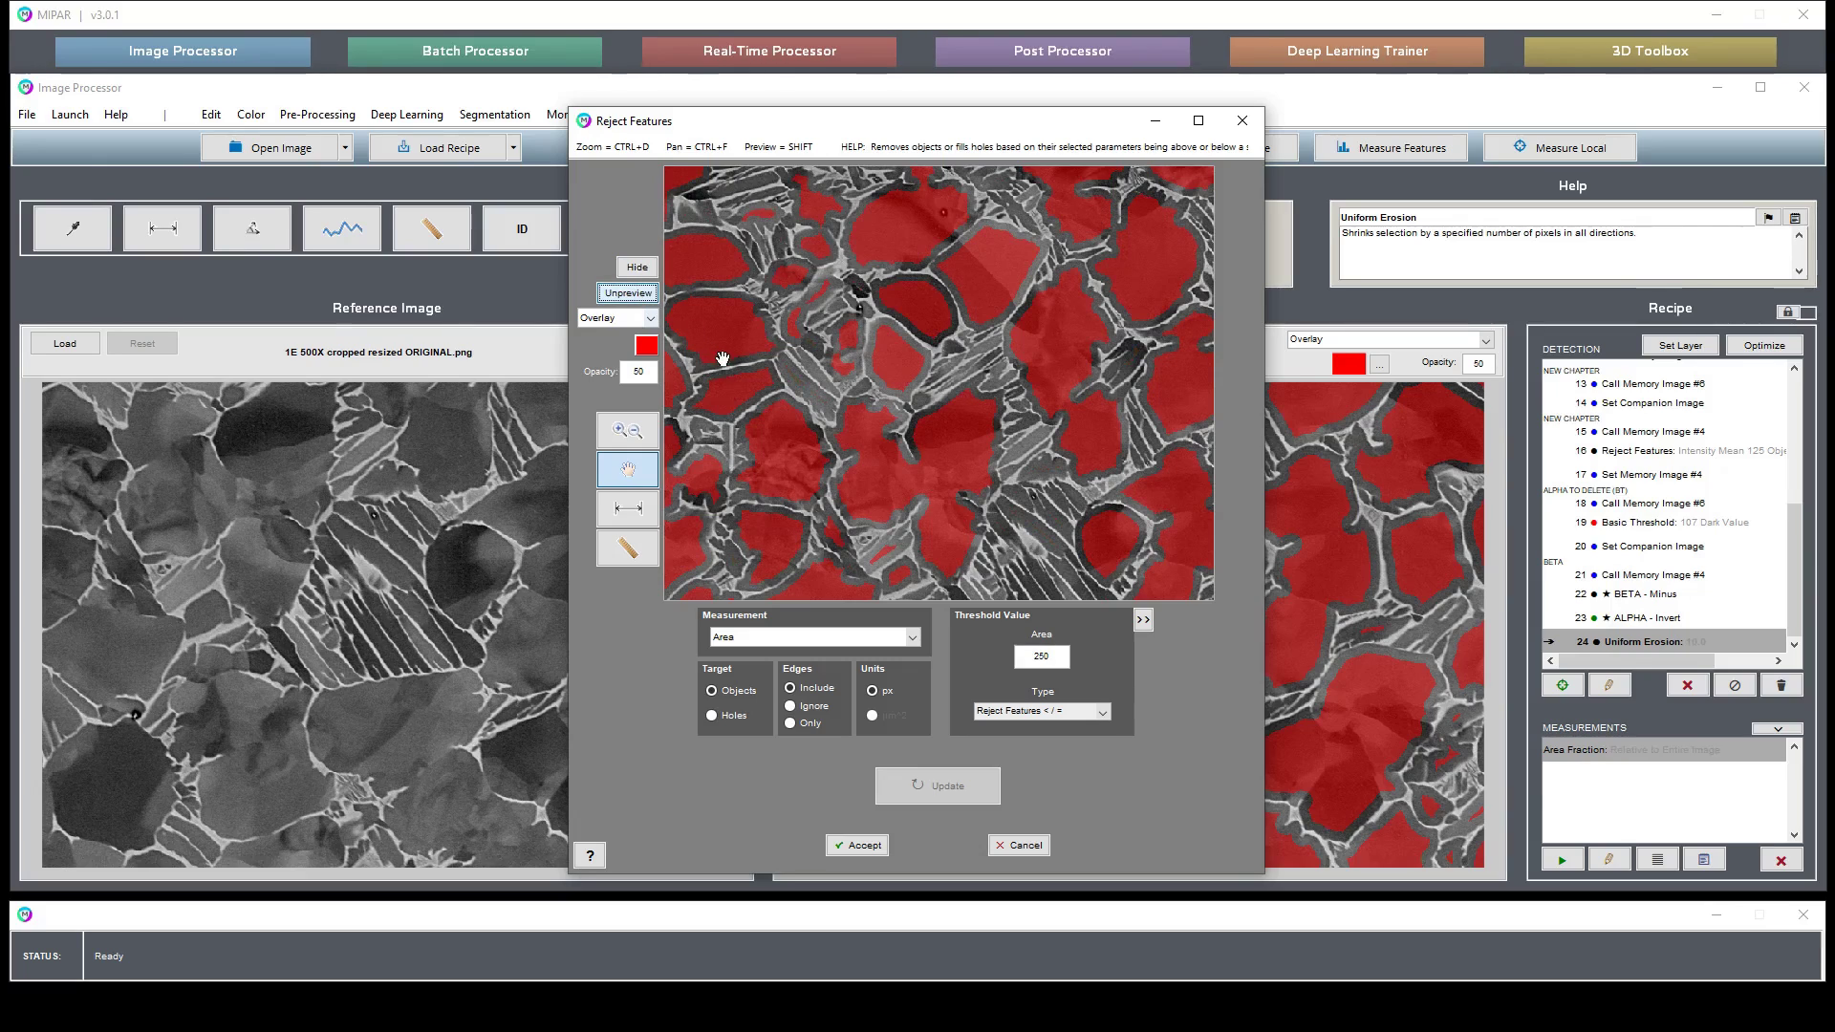
pyautogui.moveTo(992, 534); pyautogui.dragTo(961, 229)
pyautogui.moveTo(1096, 433)
pyautogui.mouseDown()
pyautogui.moveTo(820, 396)
pyautogui.moveTo(929, 393)
pyautogui.moveTo(804, 403)
pyautogui.mouseUp()
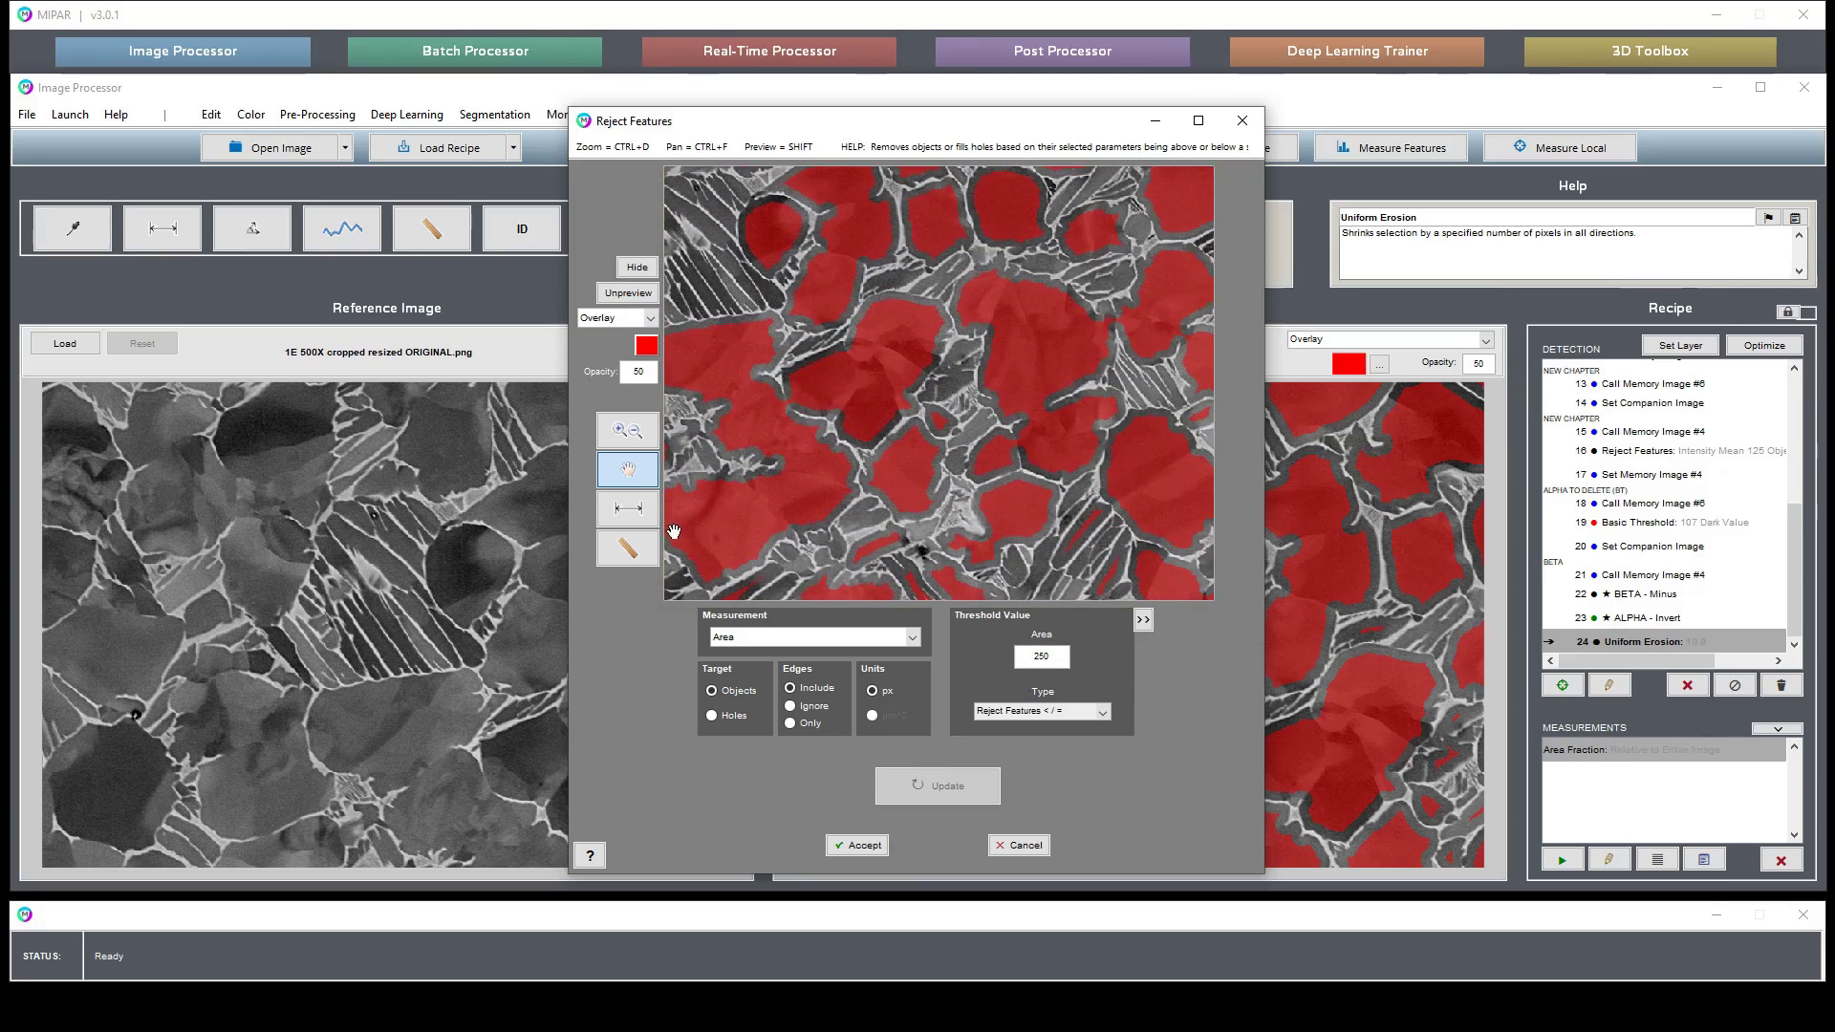
# Measure the areas of two thin lamellar objects remaining near the lower-right part of the micrograph
pyautogui.click(628, 547)
pyautogui.click(1085, 524)
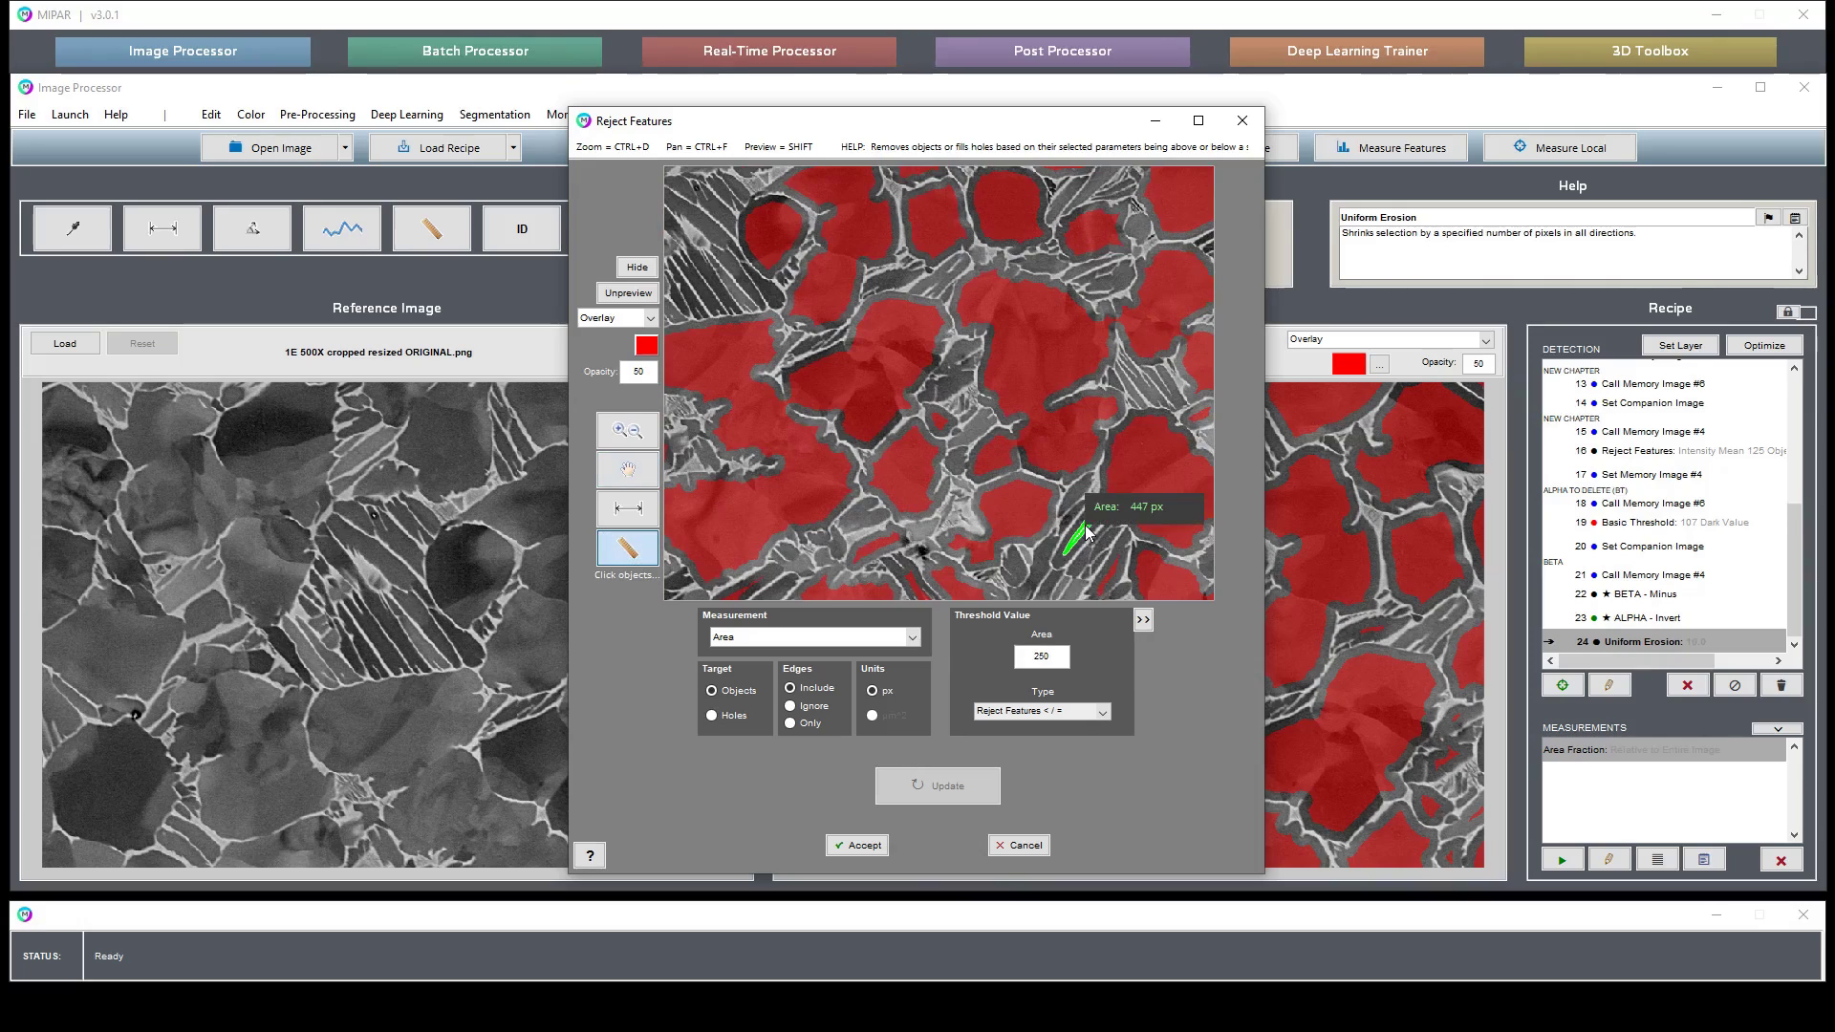
pyautogui.click(1109, 577)
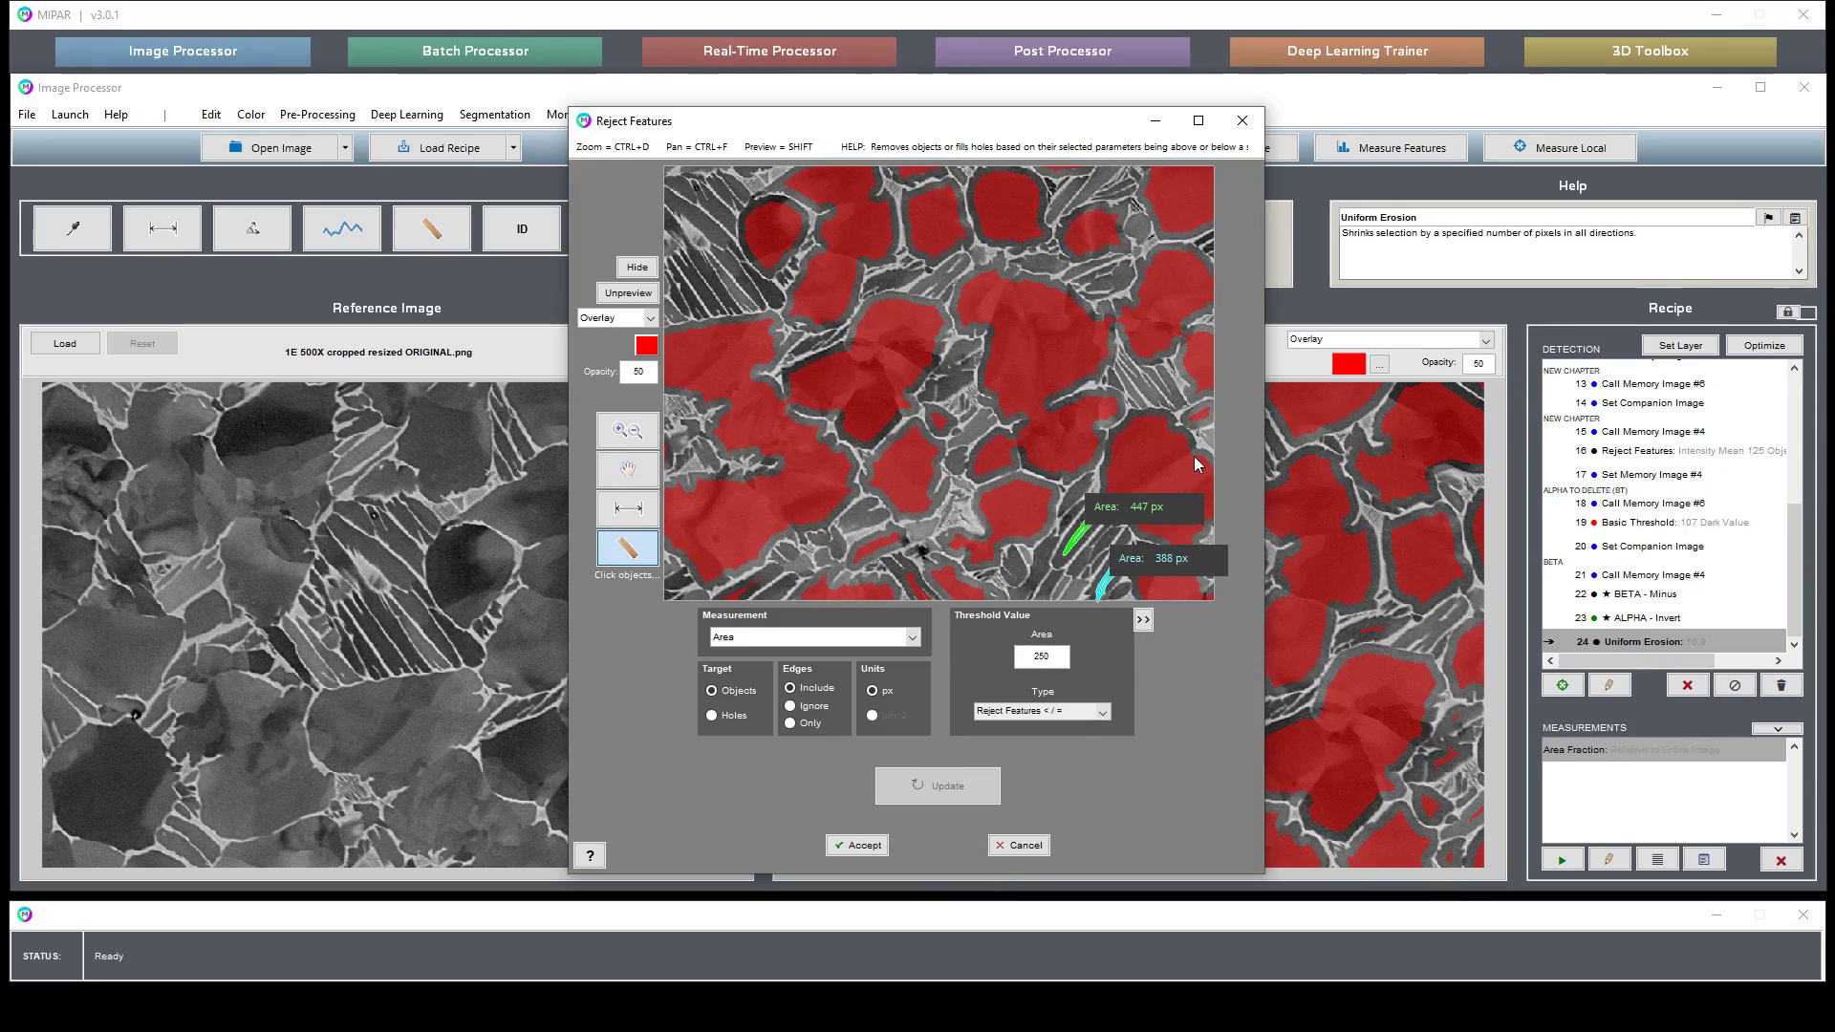
# Set the area threshold to 500 px and apply the feature rejection
pyautogui.click(1041, 666)
pyautogui.write('500')
pyautogui.press('Return')
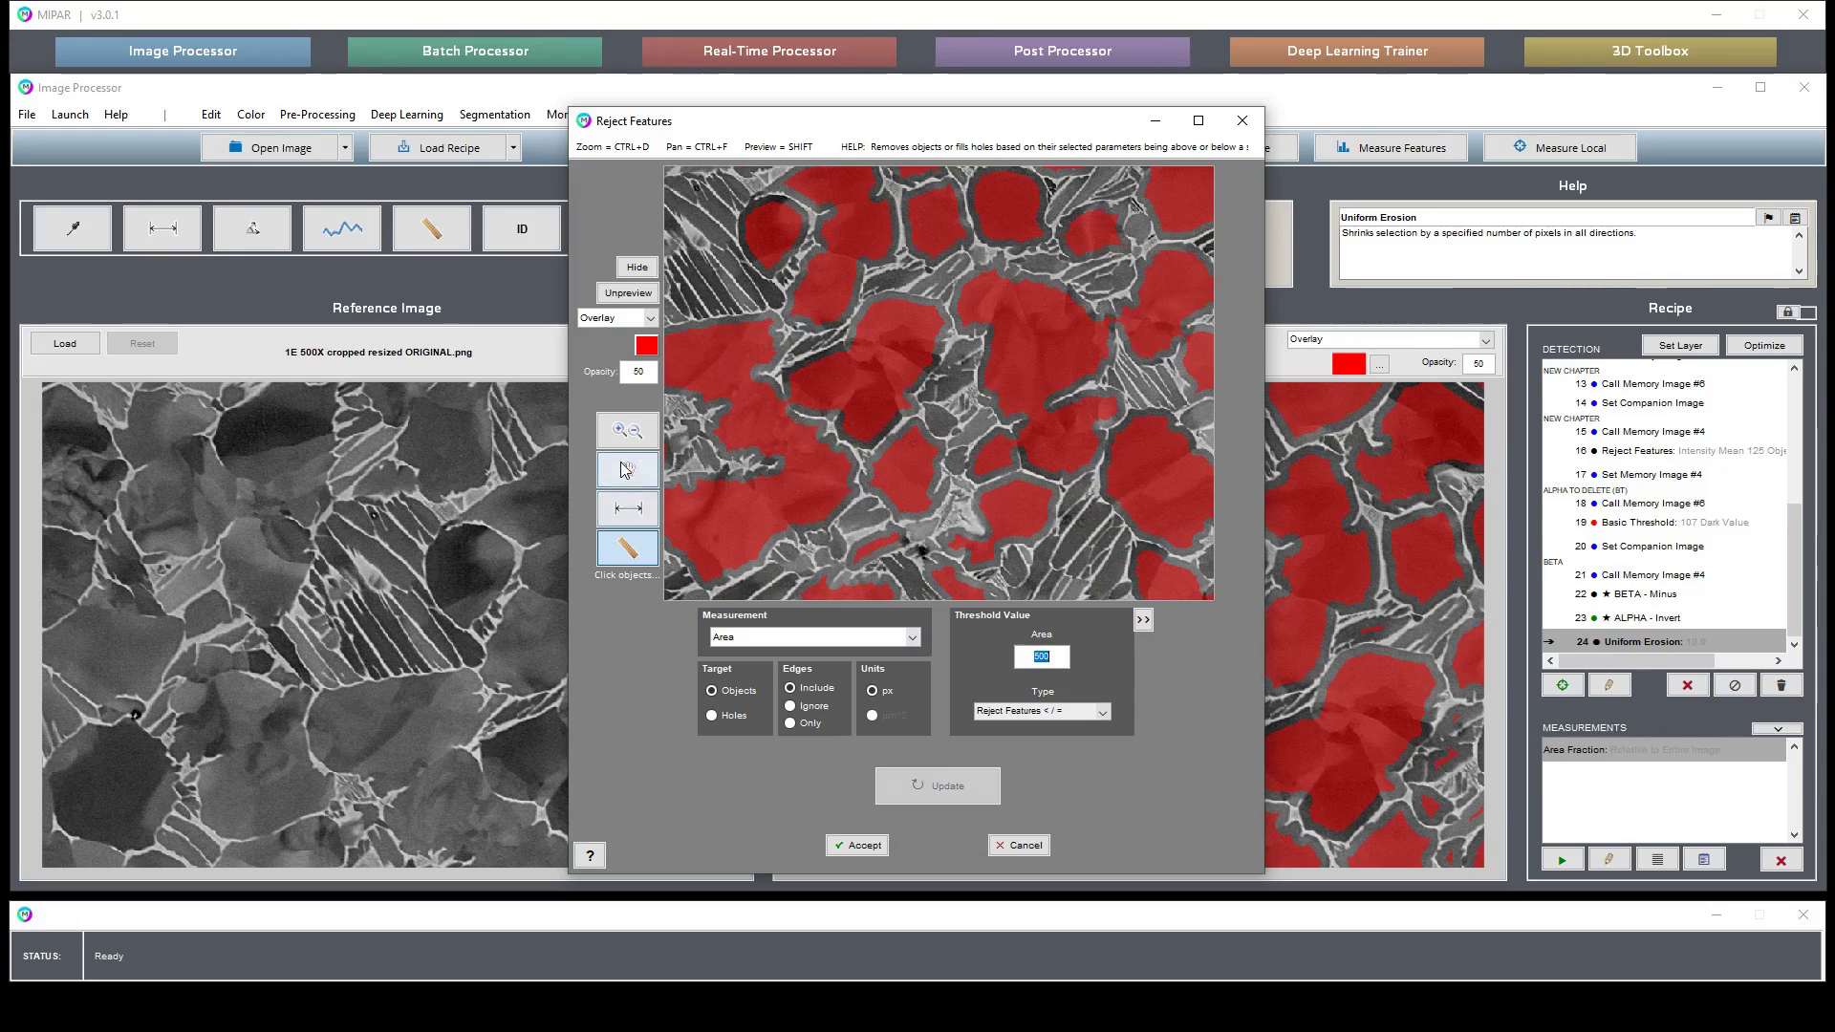
pyautogui.click(858, 845)
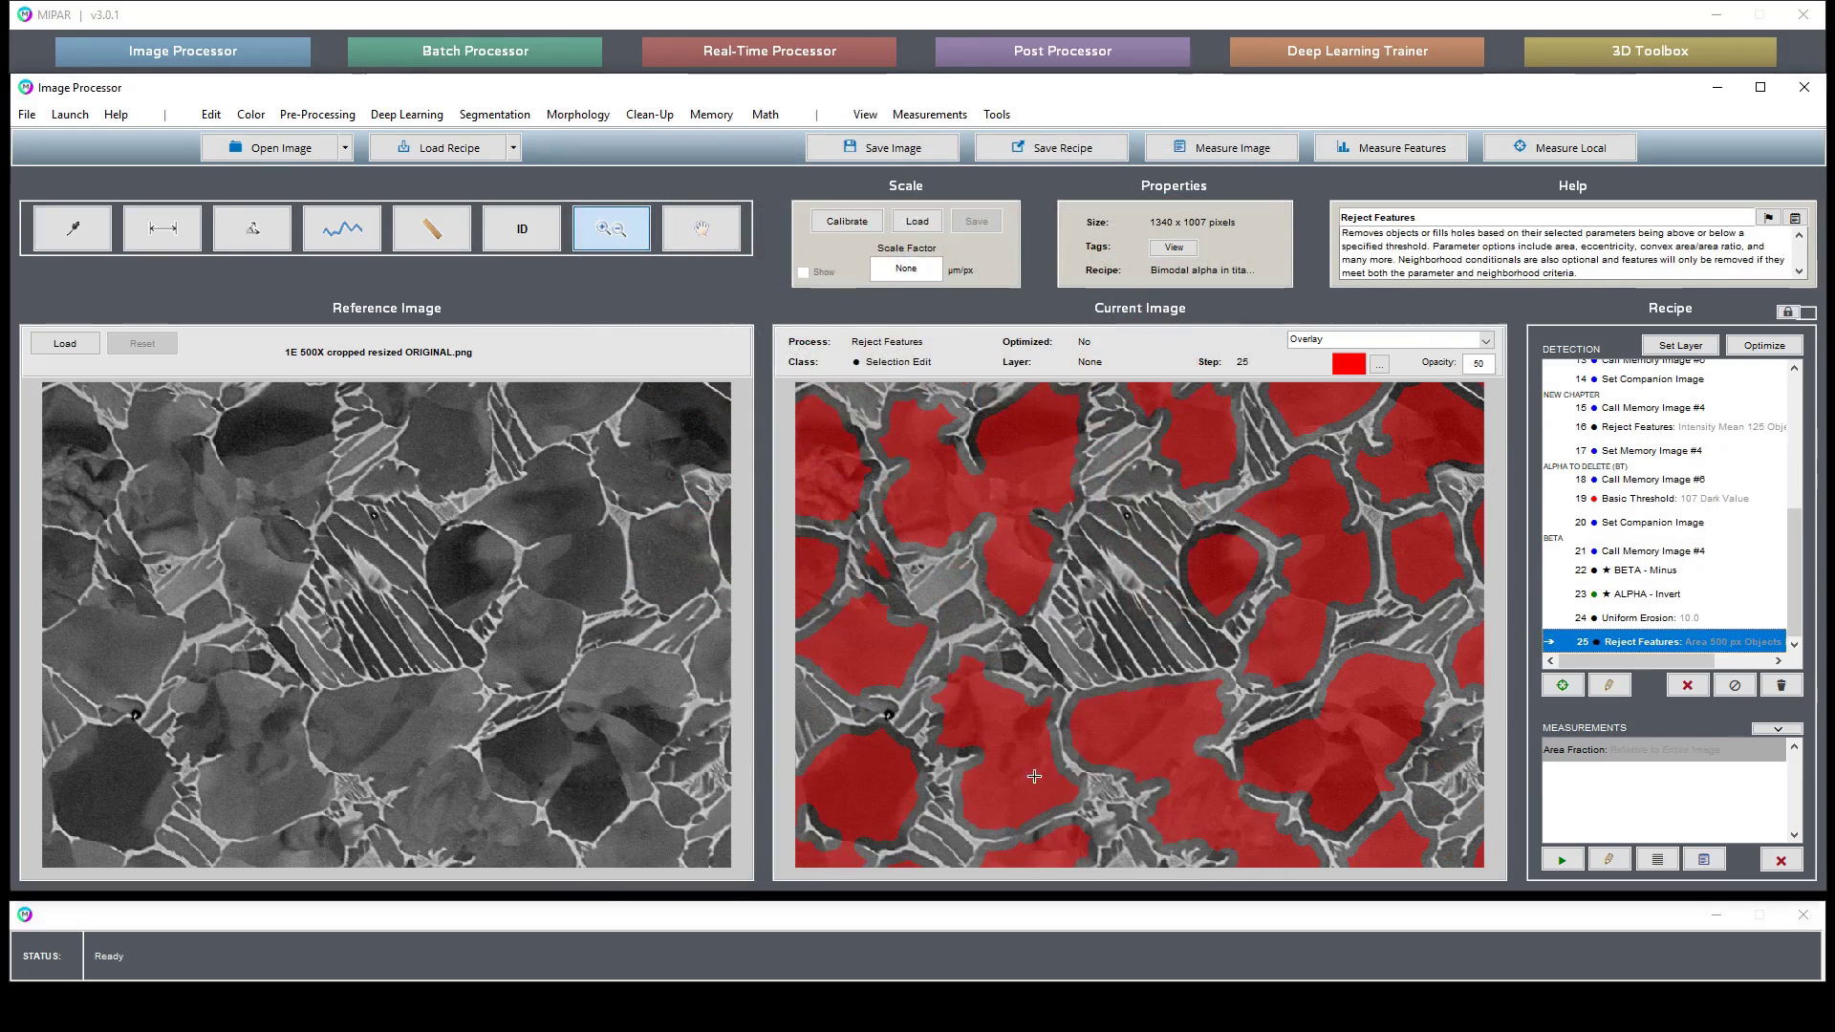
# Change the depth of the recipe's Uniform Erosion step to 12 and apply it
pyautogui.doubleClick(1296, 720)
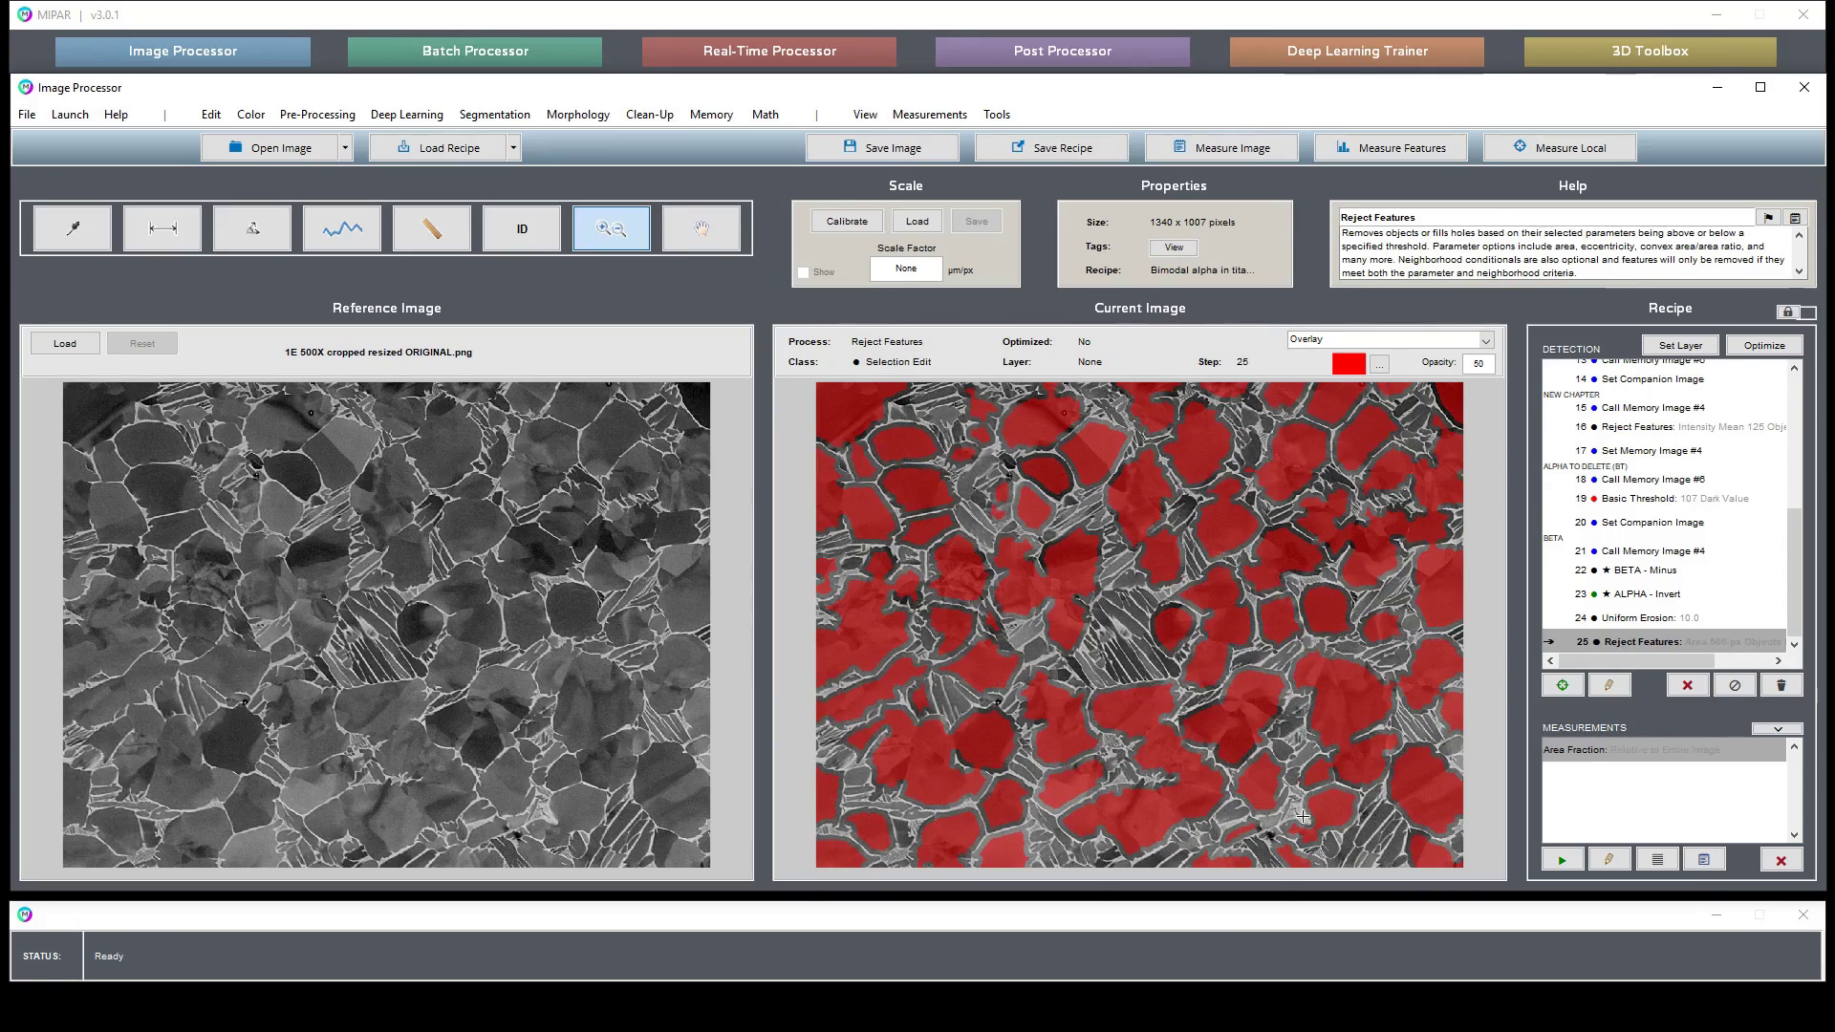
pyautogui.click(1654, 620)
pyautogui.doubleClick(1657, 625)
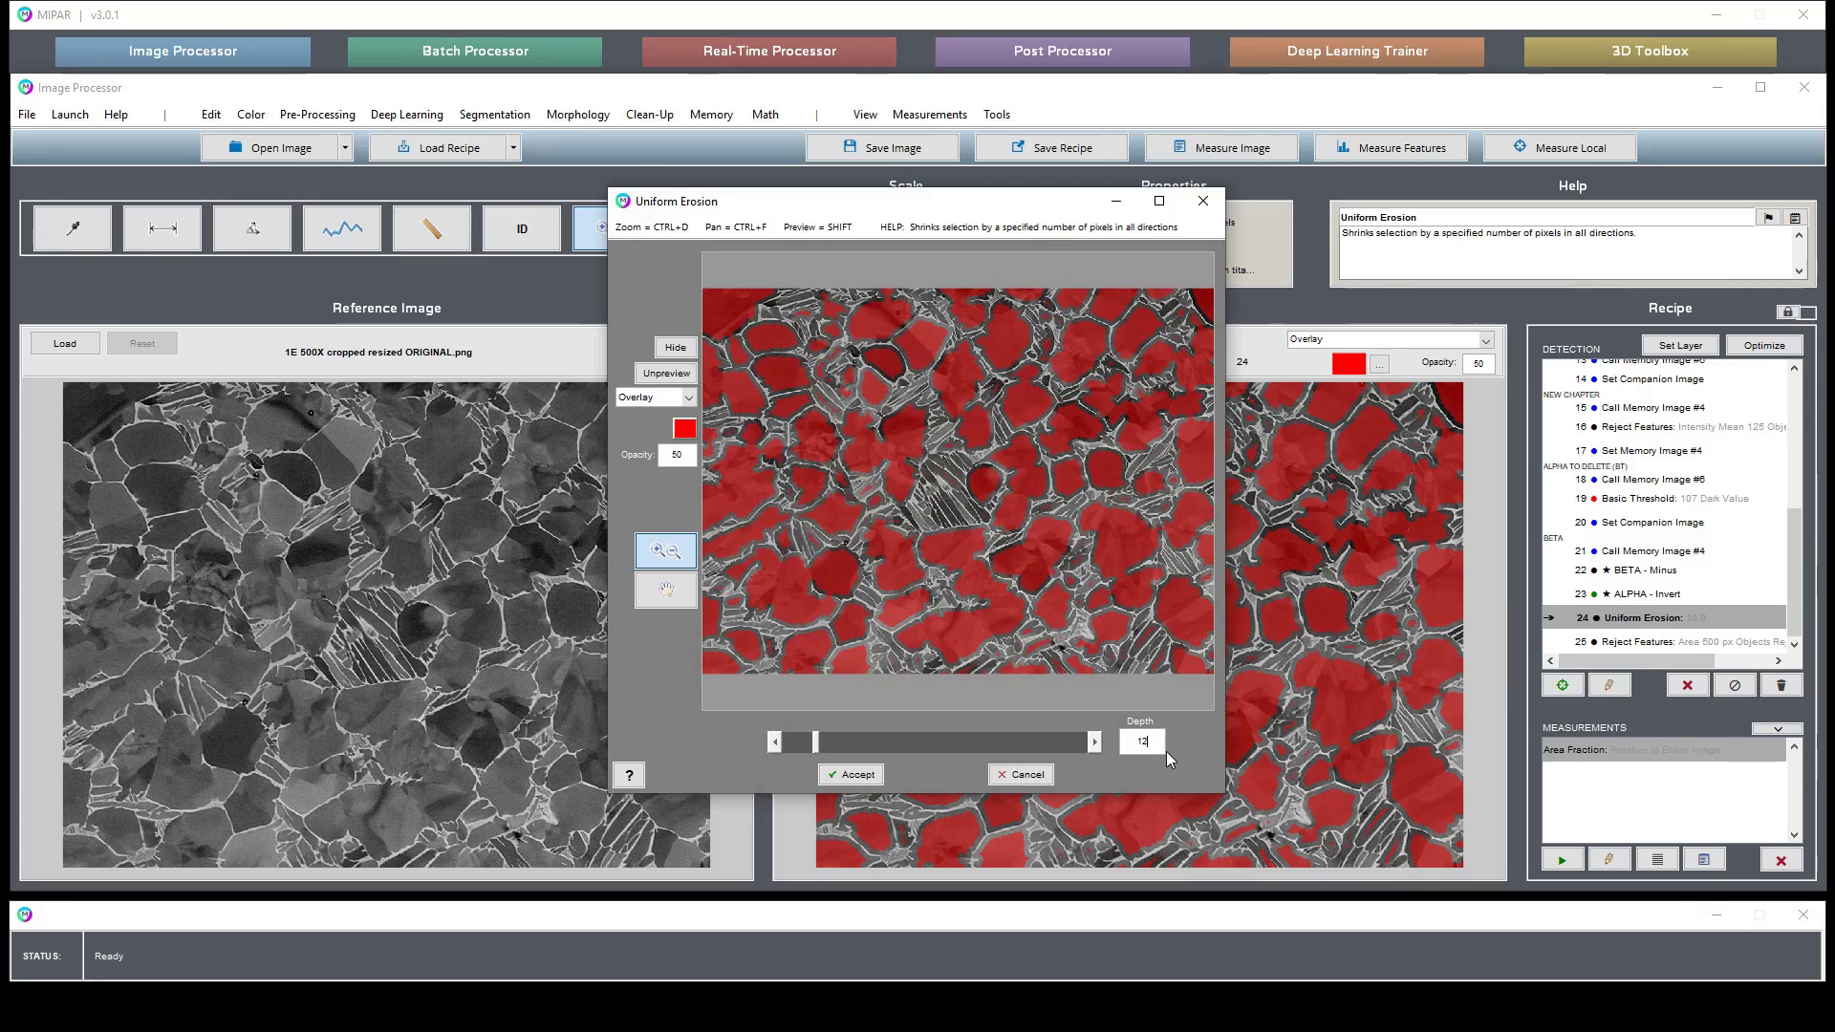
pyautogui.click(850, 774)
# Reopen the recipe's Reject Features step and measure the areas of four small objects in the unfiltered selection
pyautogui.click(1711, 644)
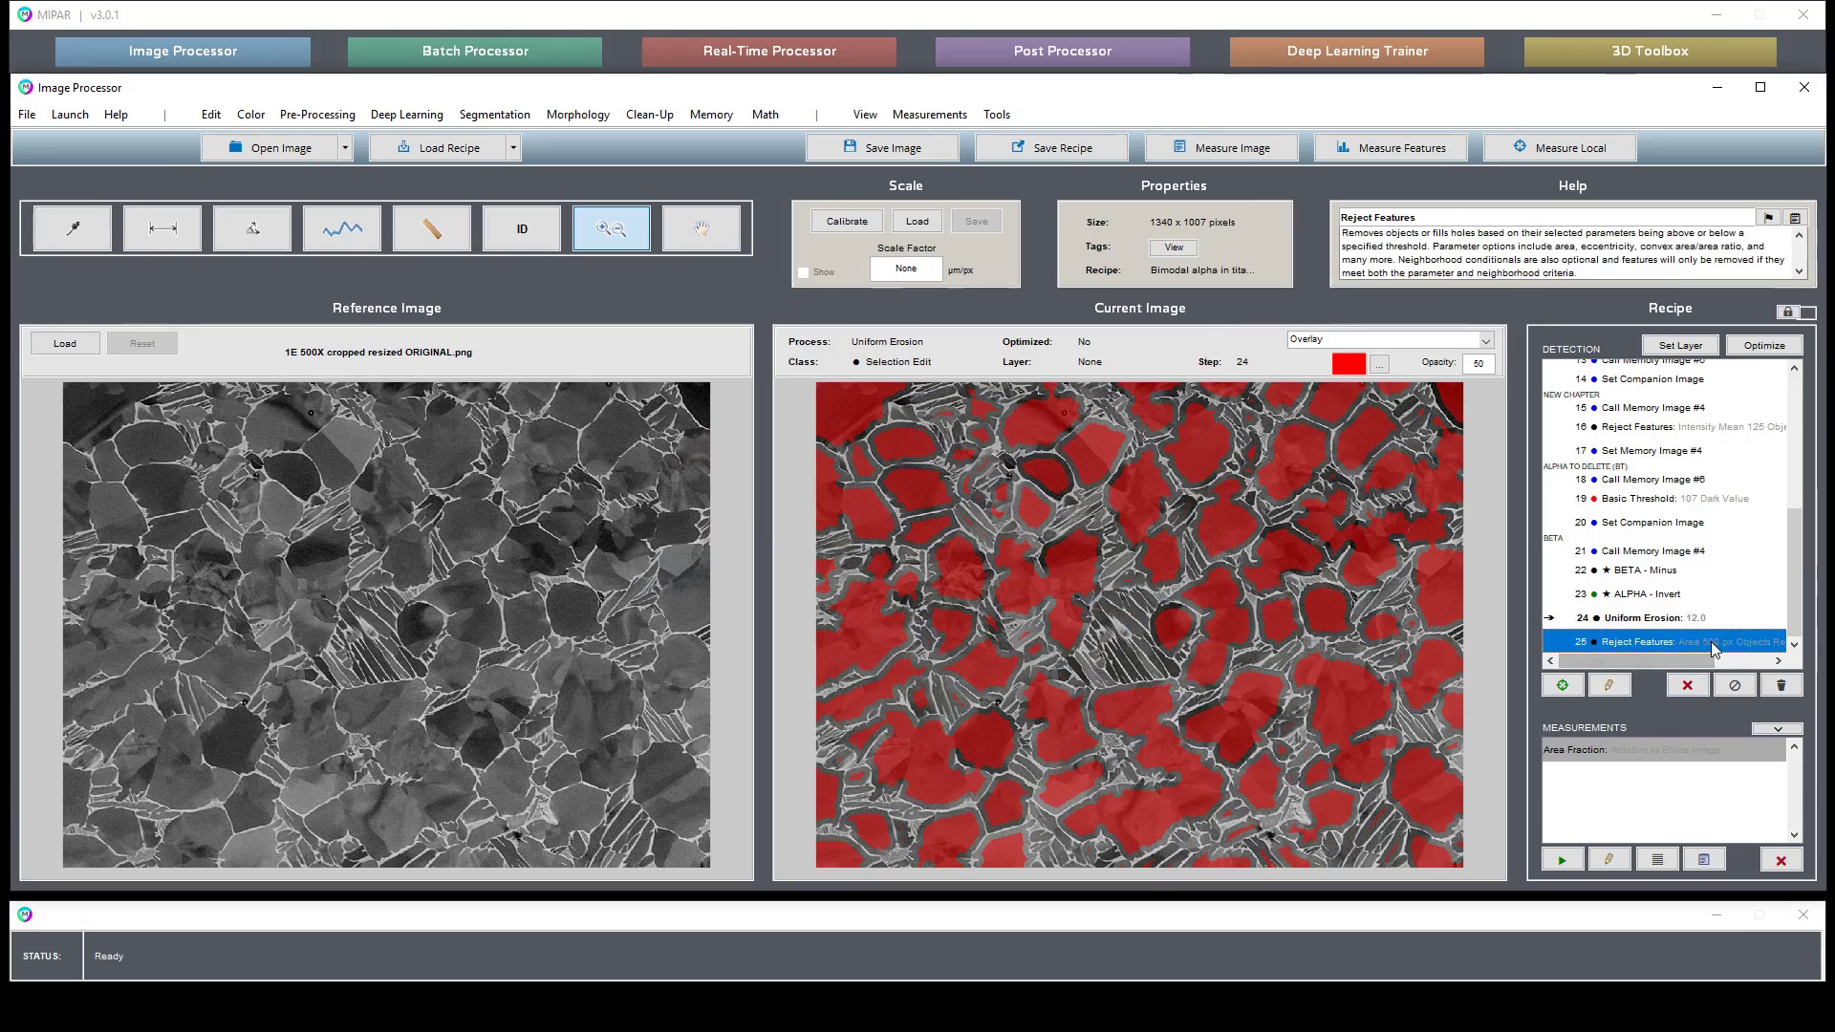
pyautogui.doubleClick(1711, 643)
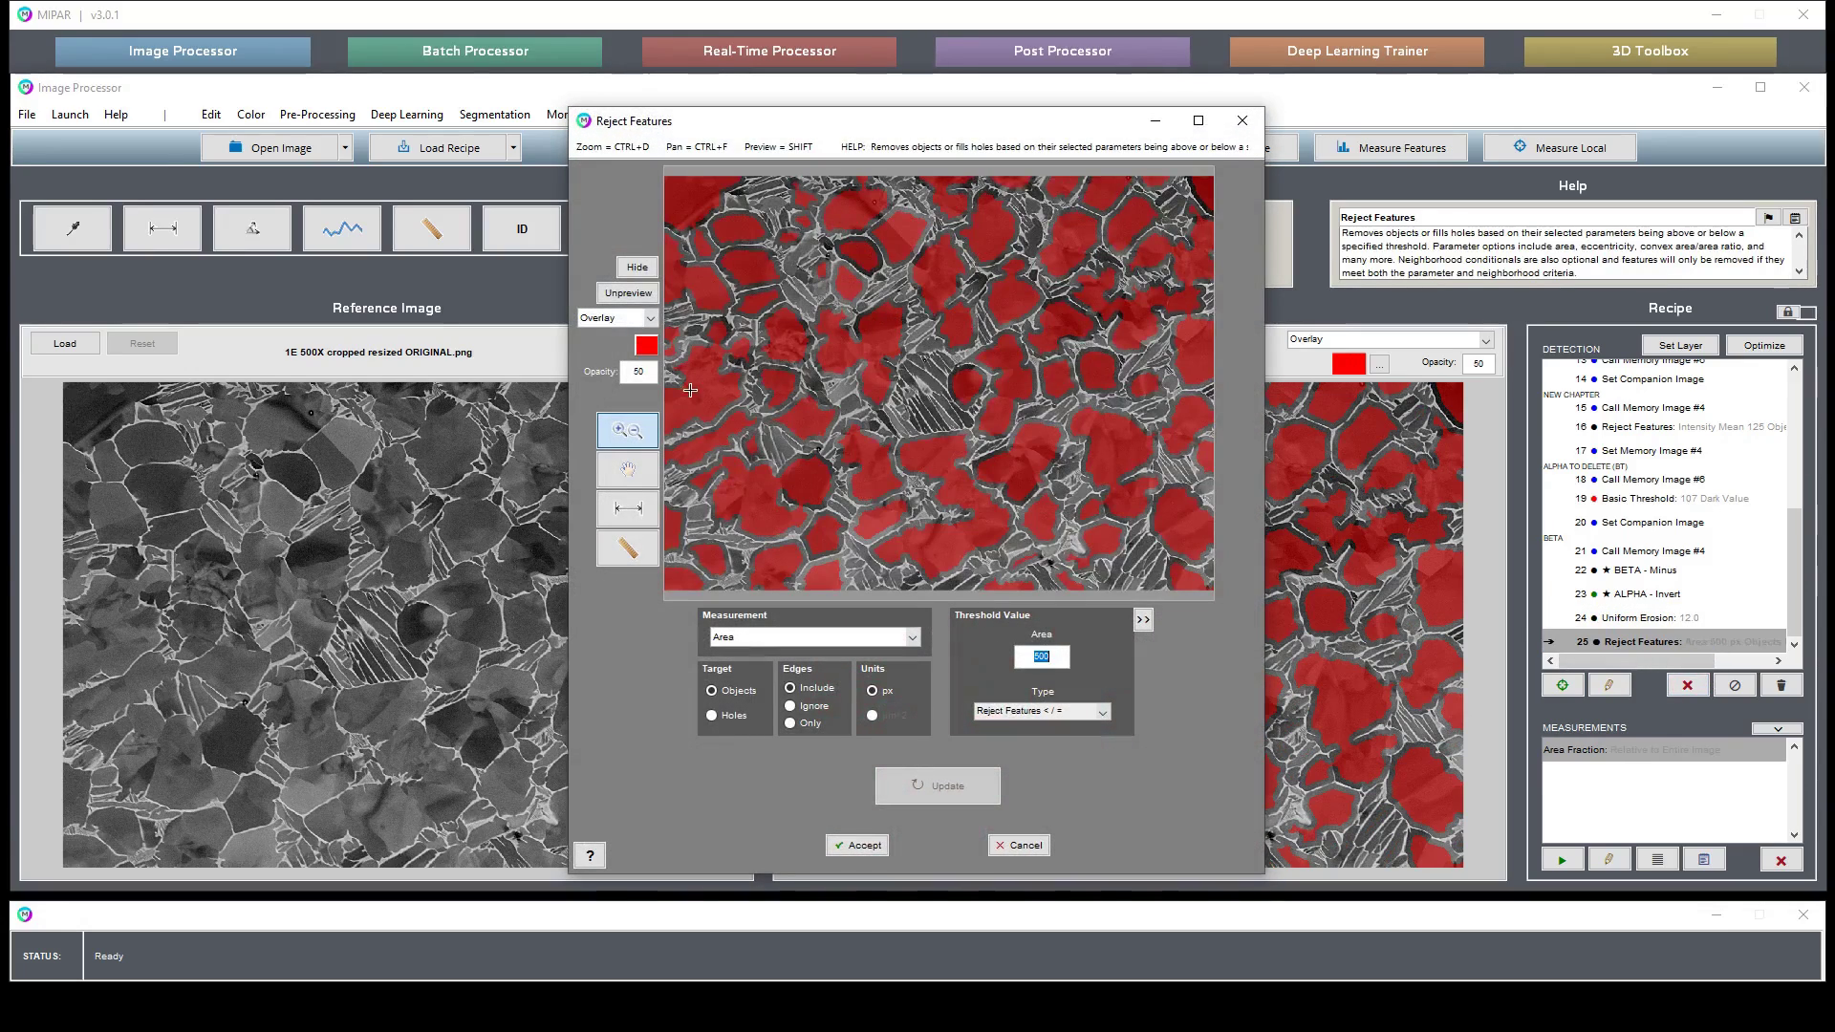
pyautogui.click(628, 292)
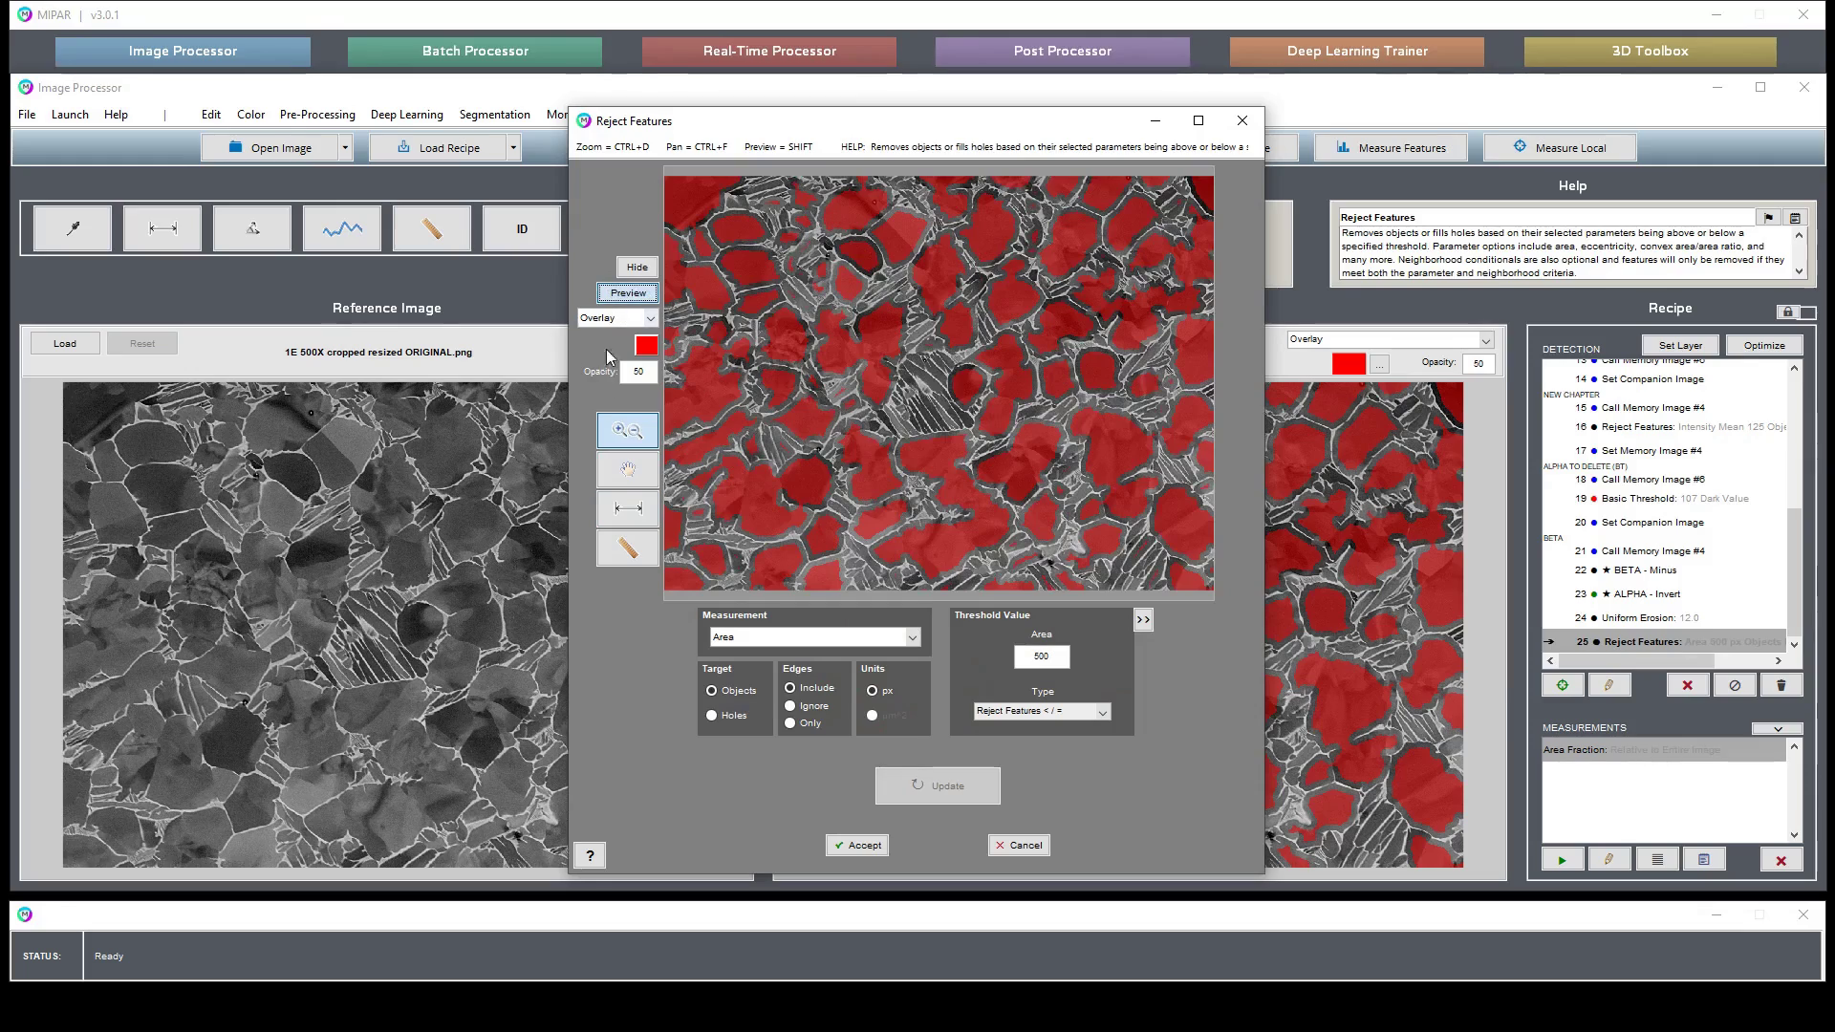
pyautogui.click(652, 542)
pyautogui.click(850, 410)
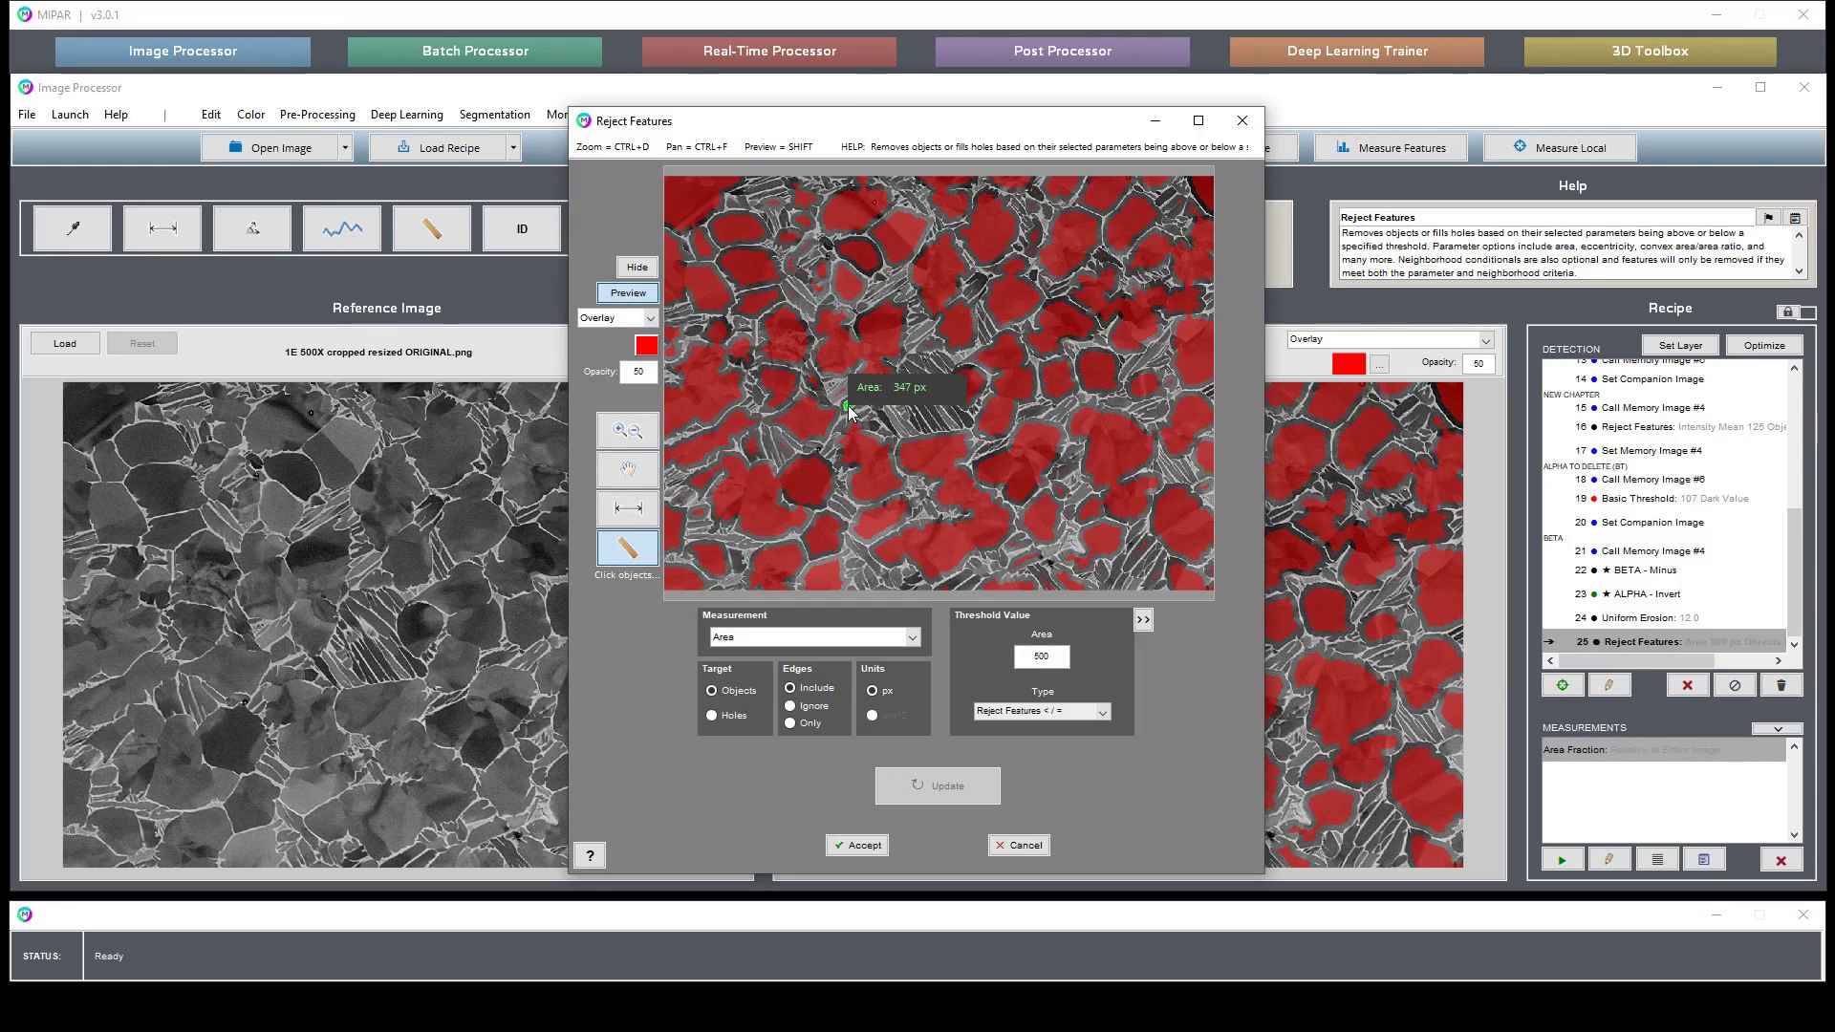
pyautogui.click(1154, 579)
pyautogui.click(1143, 552)
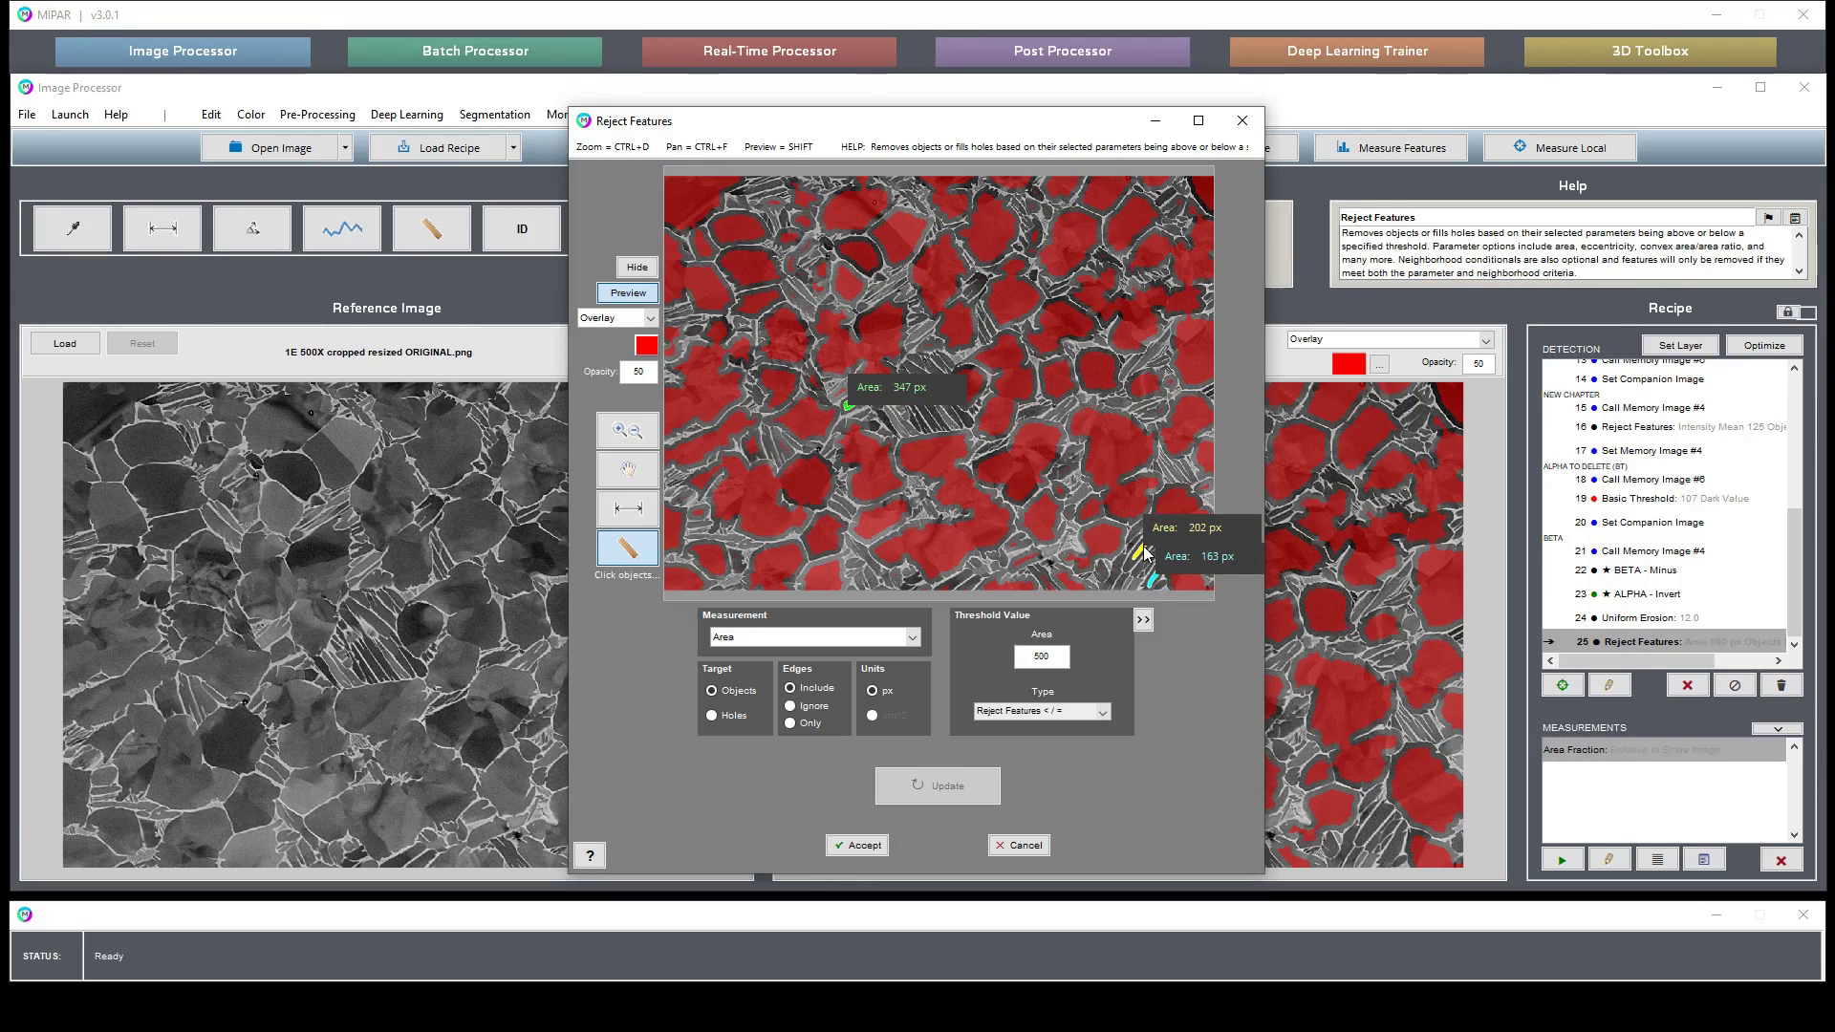
pyautogui.click(792, 275)
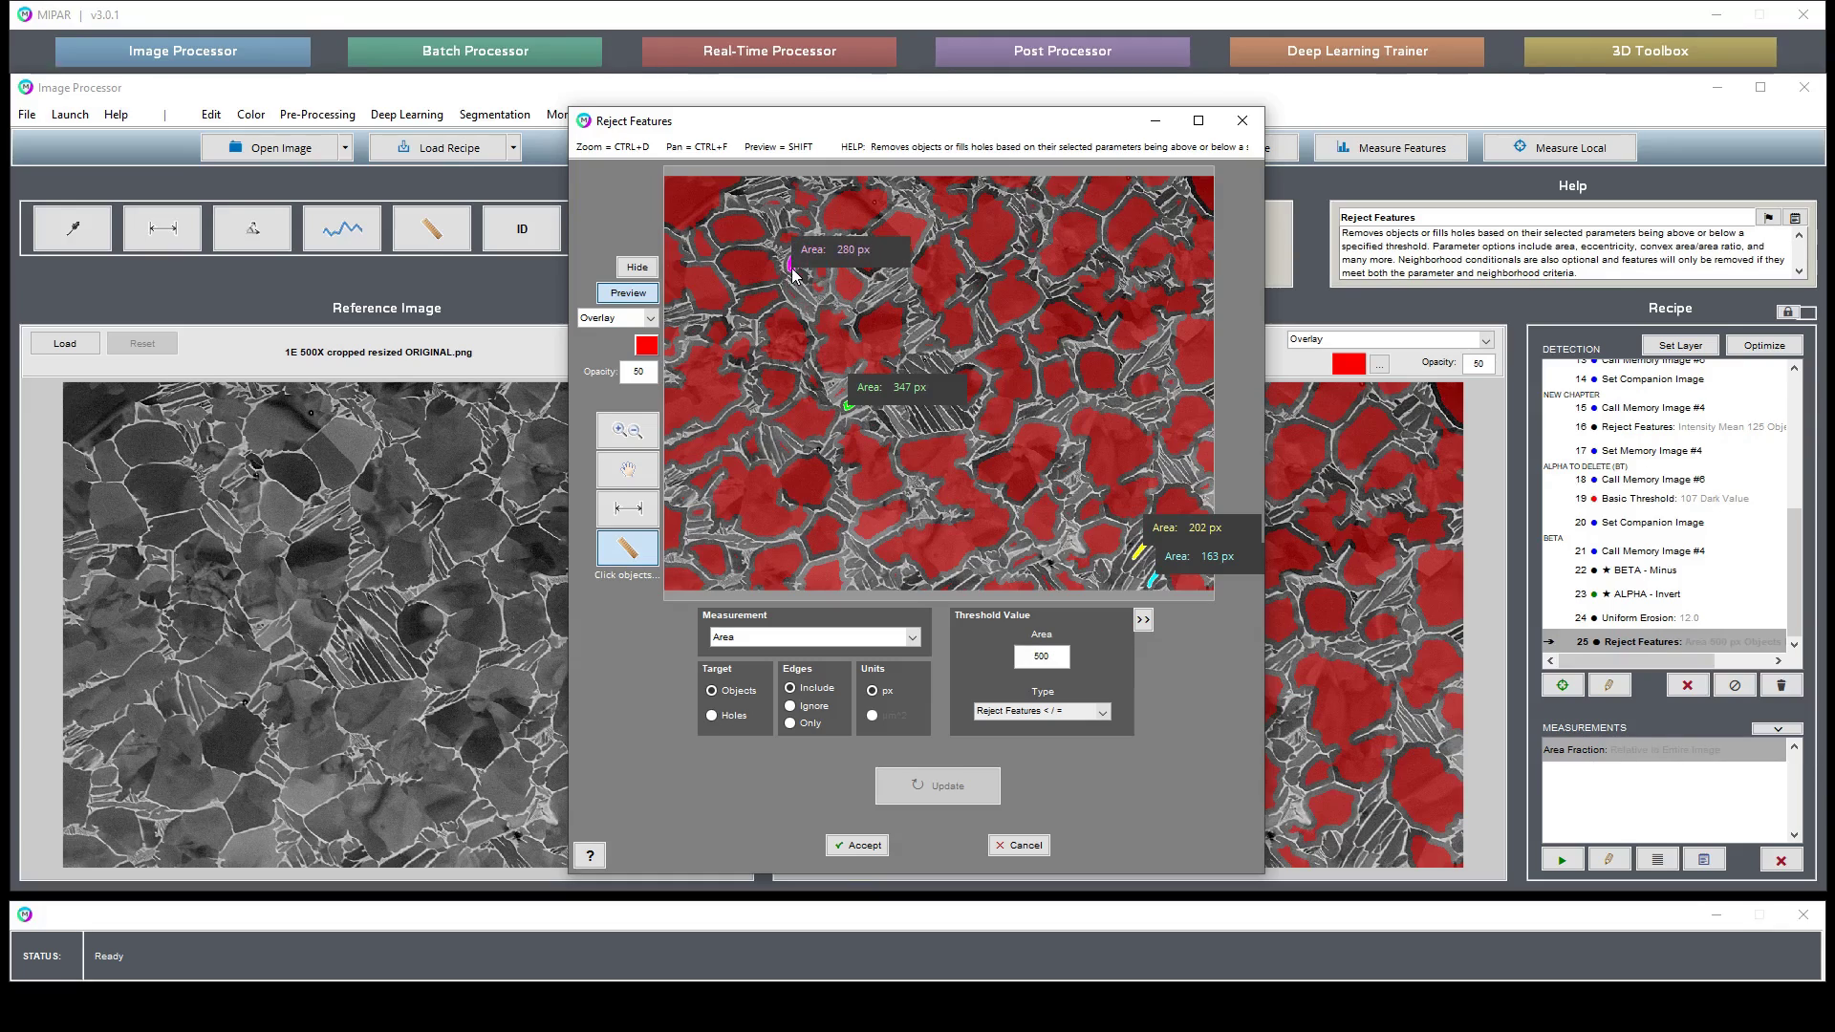
# Try an area threshold of 200 px for rejecting objects
pyautogui.click(1040, 663)
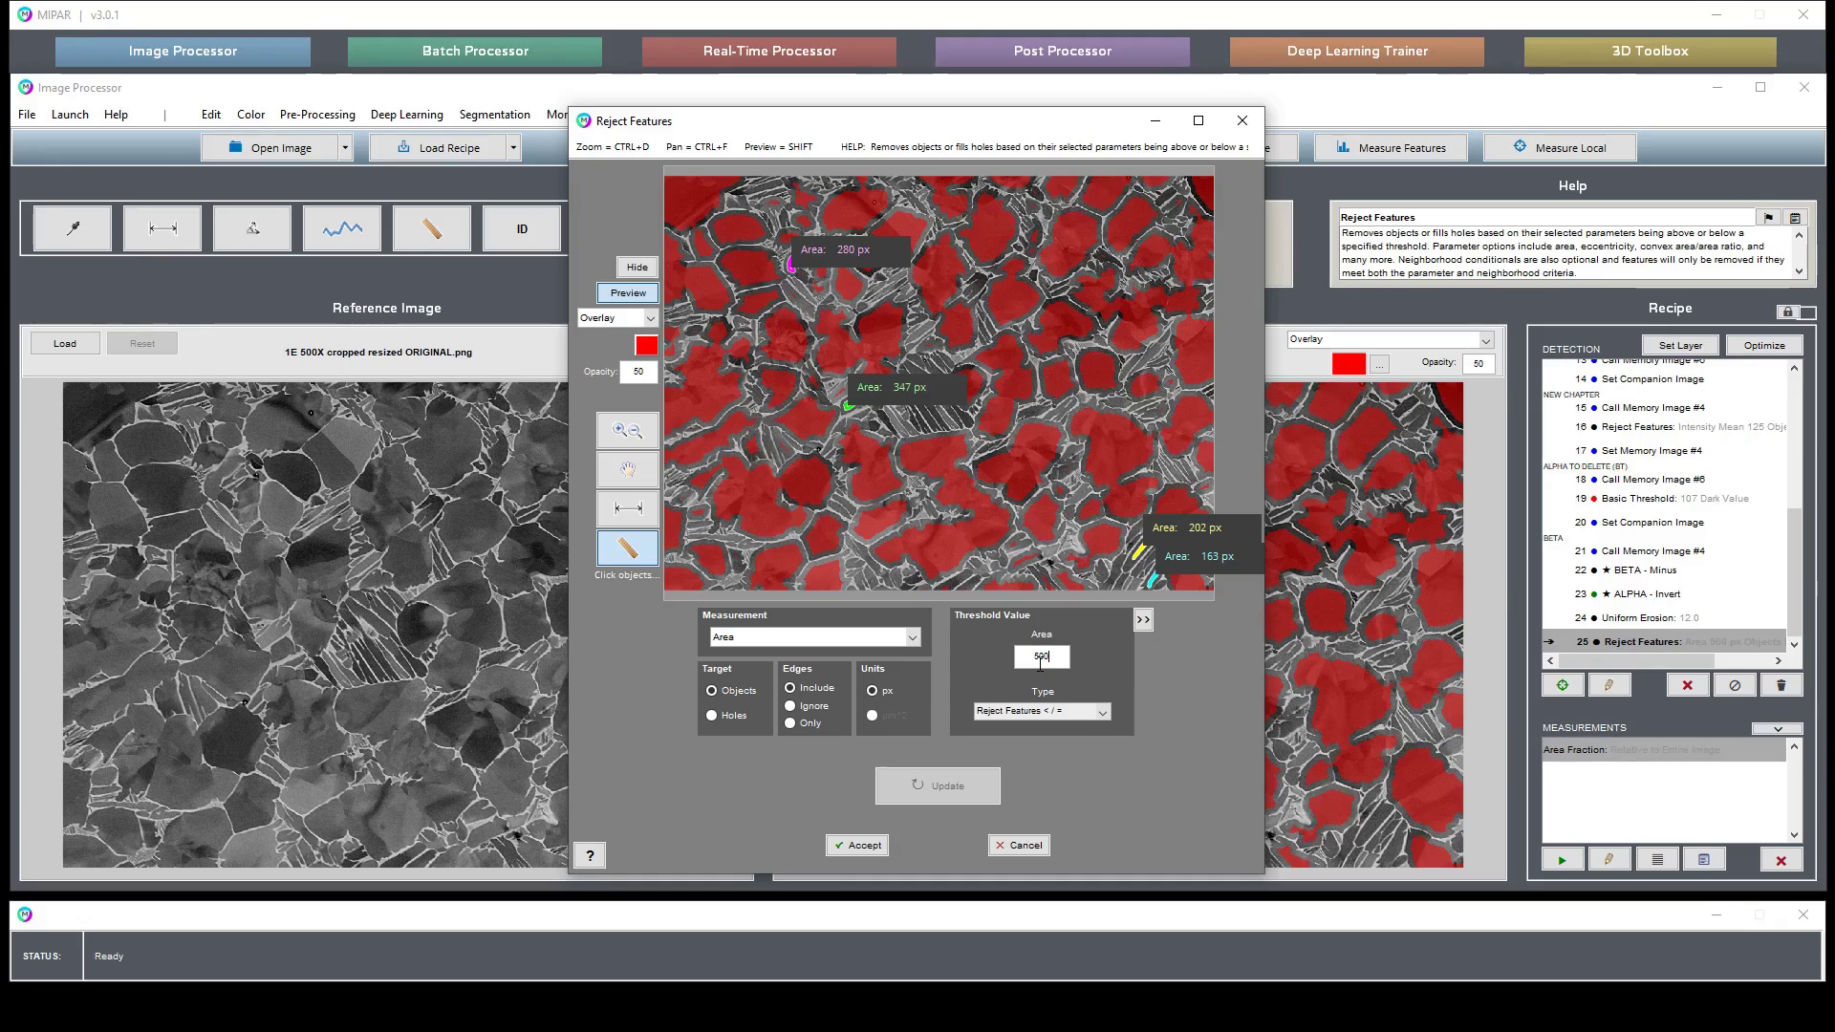
pyautogui.write('200')
pyautogui.press('Return')
pyautogui.doubleClick(1040, 664)
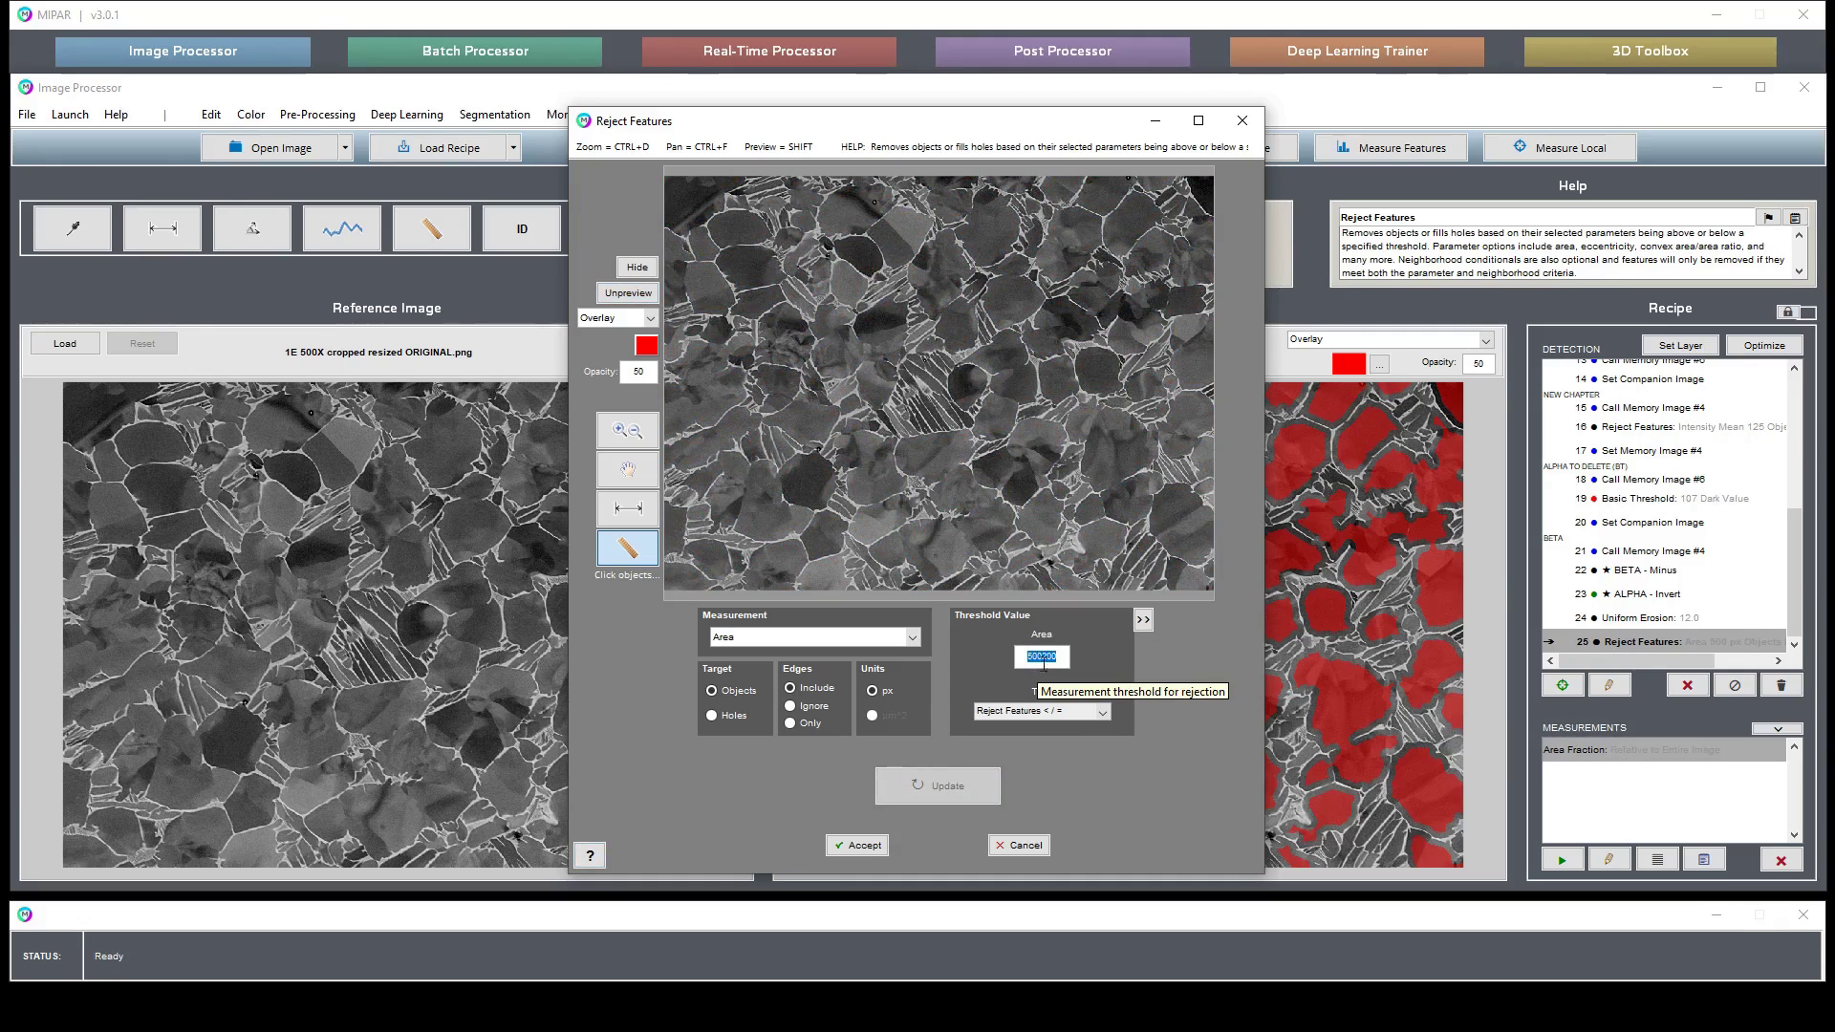
pyautogui.write('200')
pyautogui.press('Return')
# Measure the areas of two small objects remaining in the filtered selection, beside the lamellar colony and near the upper edge
pyautogui.doubleClick(1061, 657)
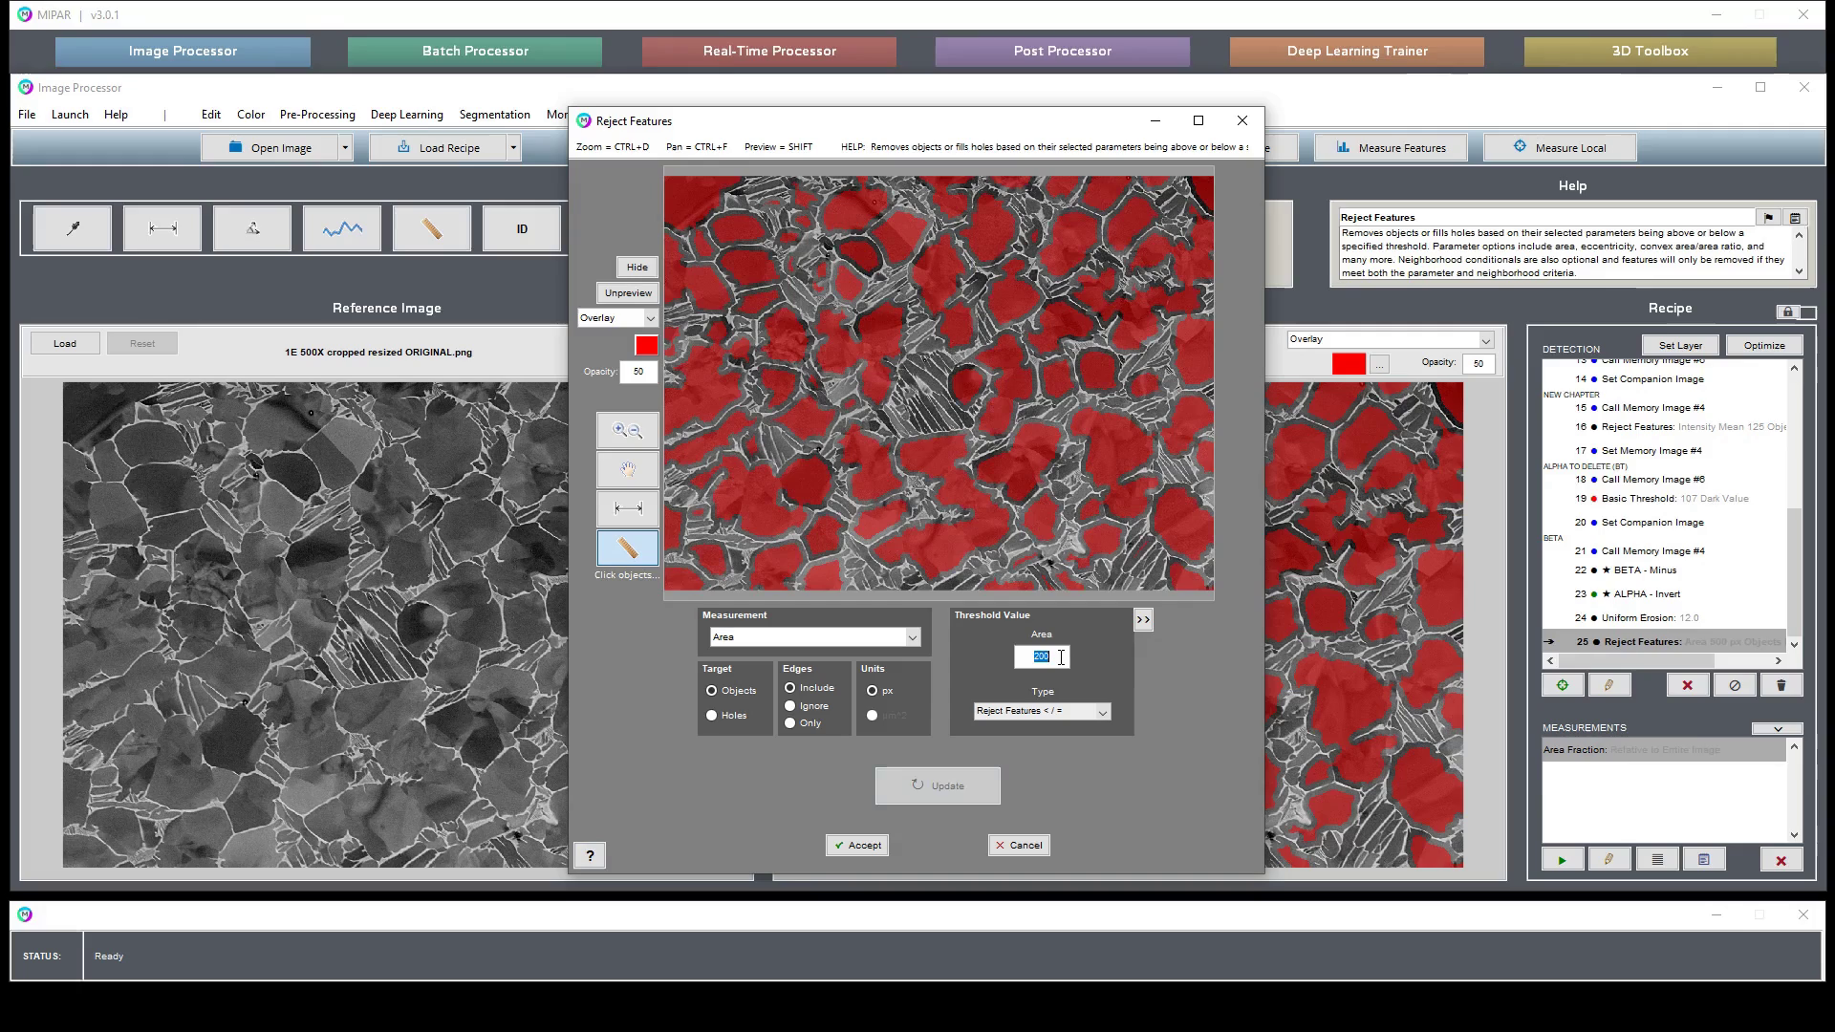
pyautogui.click(814, 382)
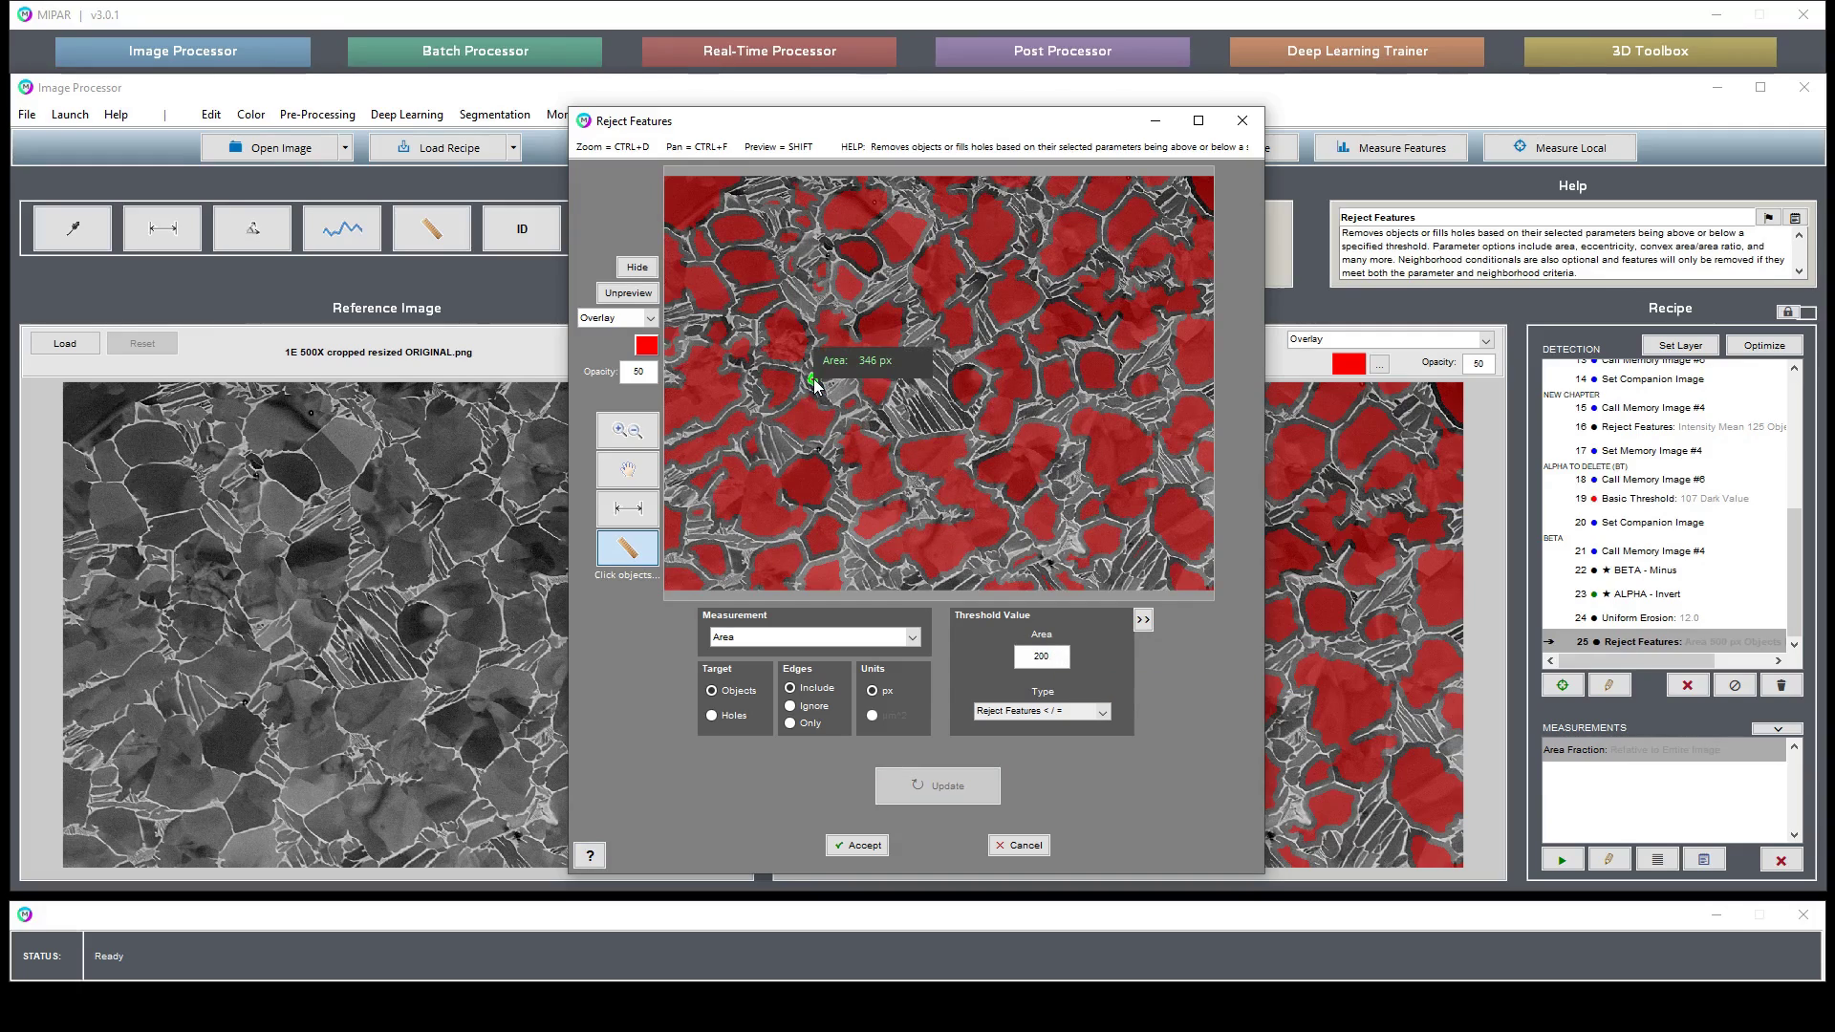
pyautogui.click(774, 202)
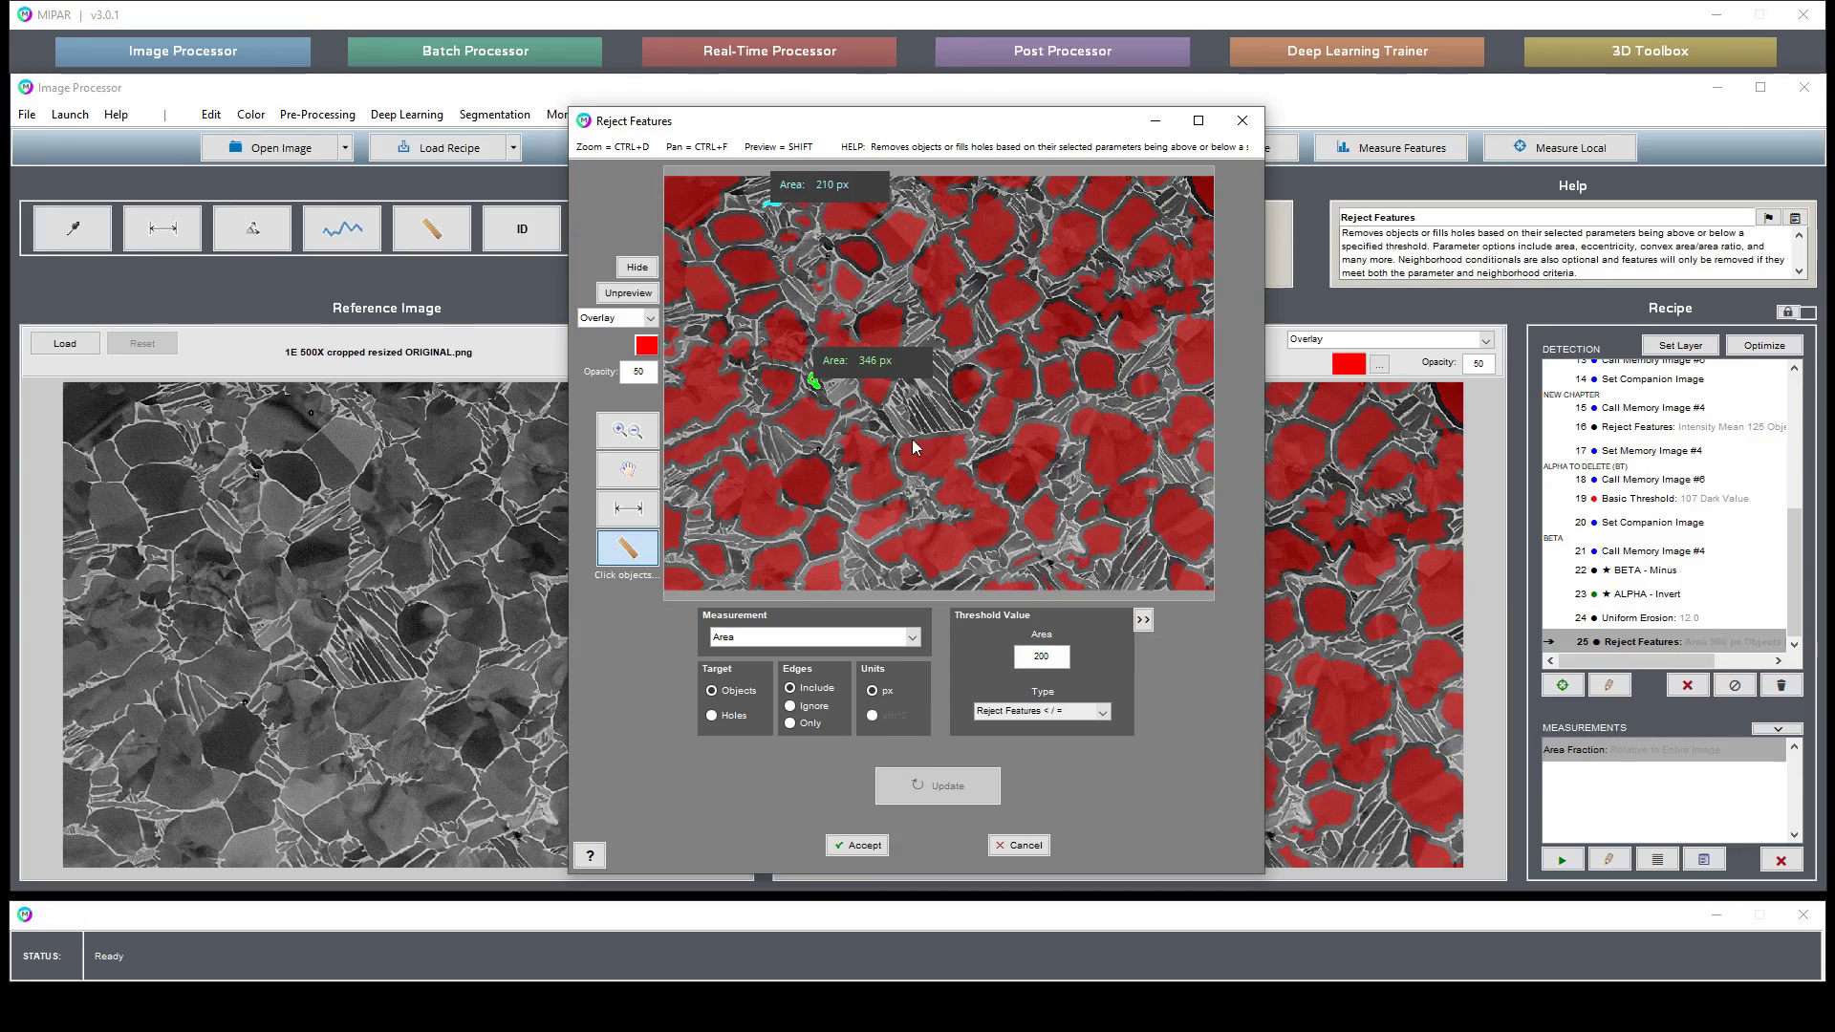
# Set the area threshold to 225 px and update the rejection preview
pyautogui.click(1026, 660)
pyautogui.write('225')
pyautogui.press('Return')
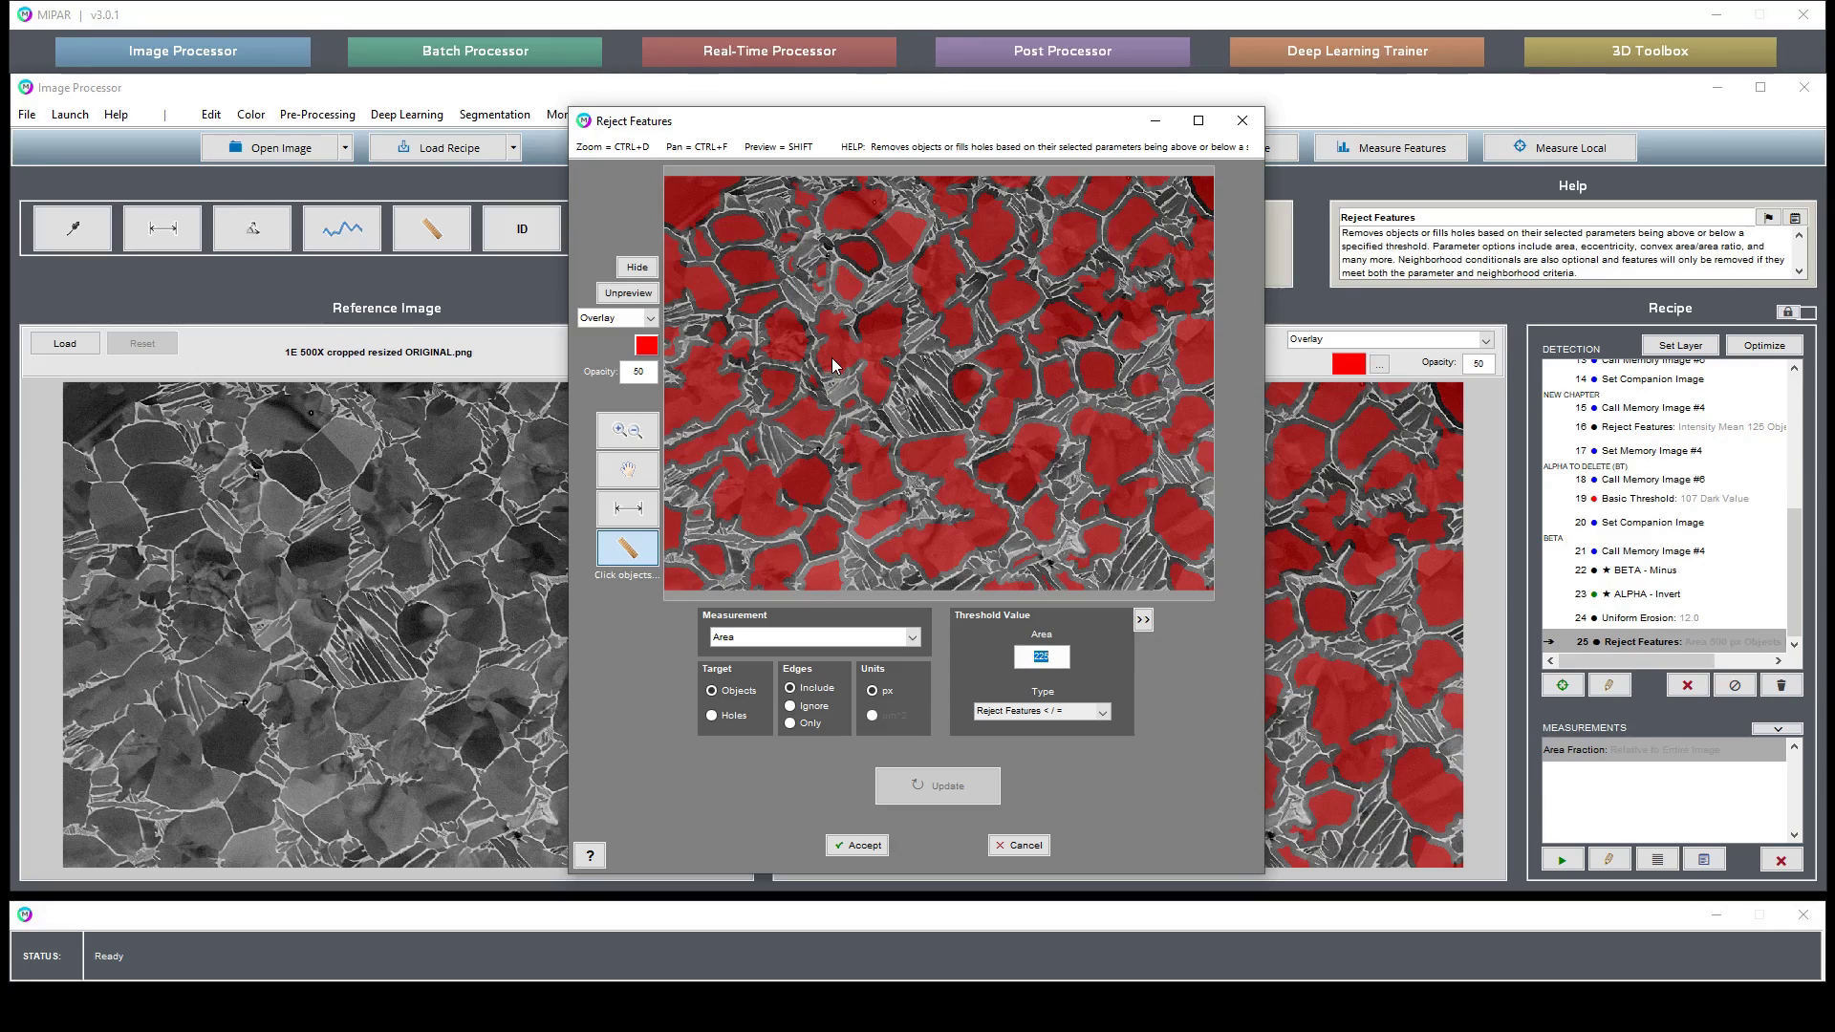
# Accept the object rejection with the area threshold of 225 px
pyautogui.click(855, 847)
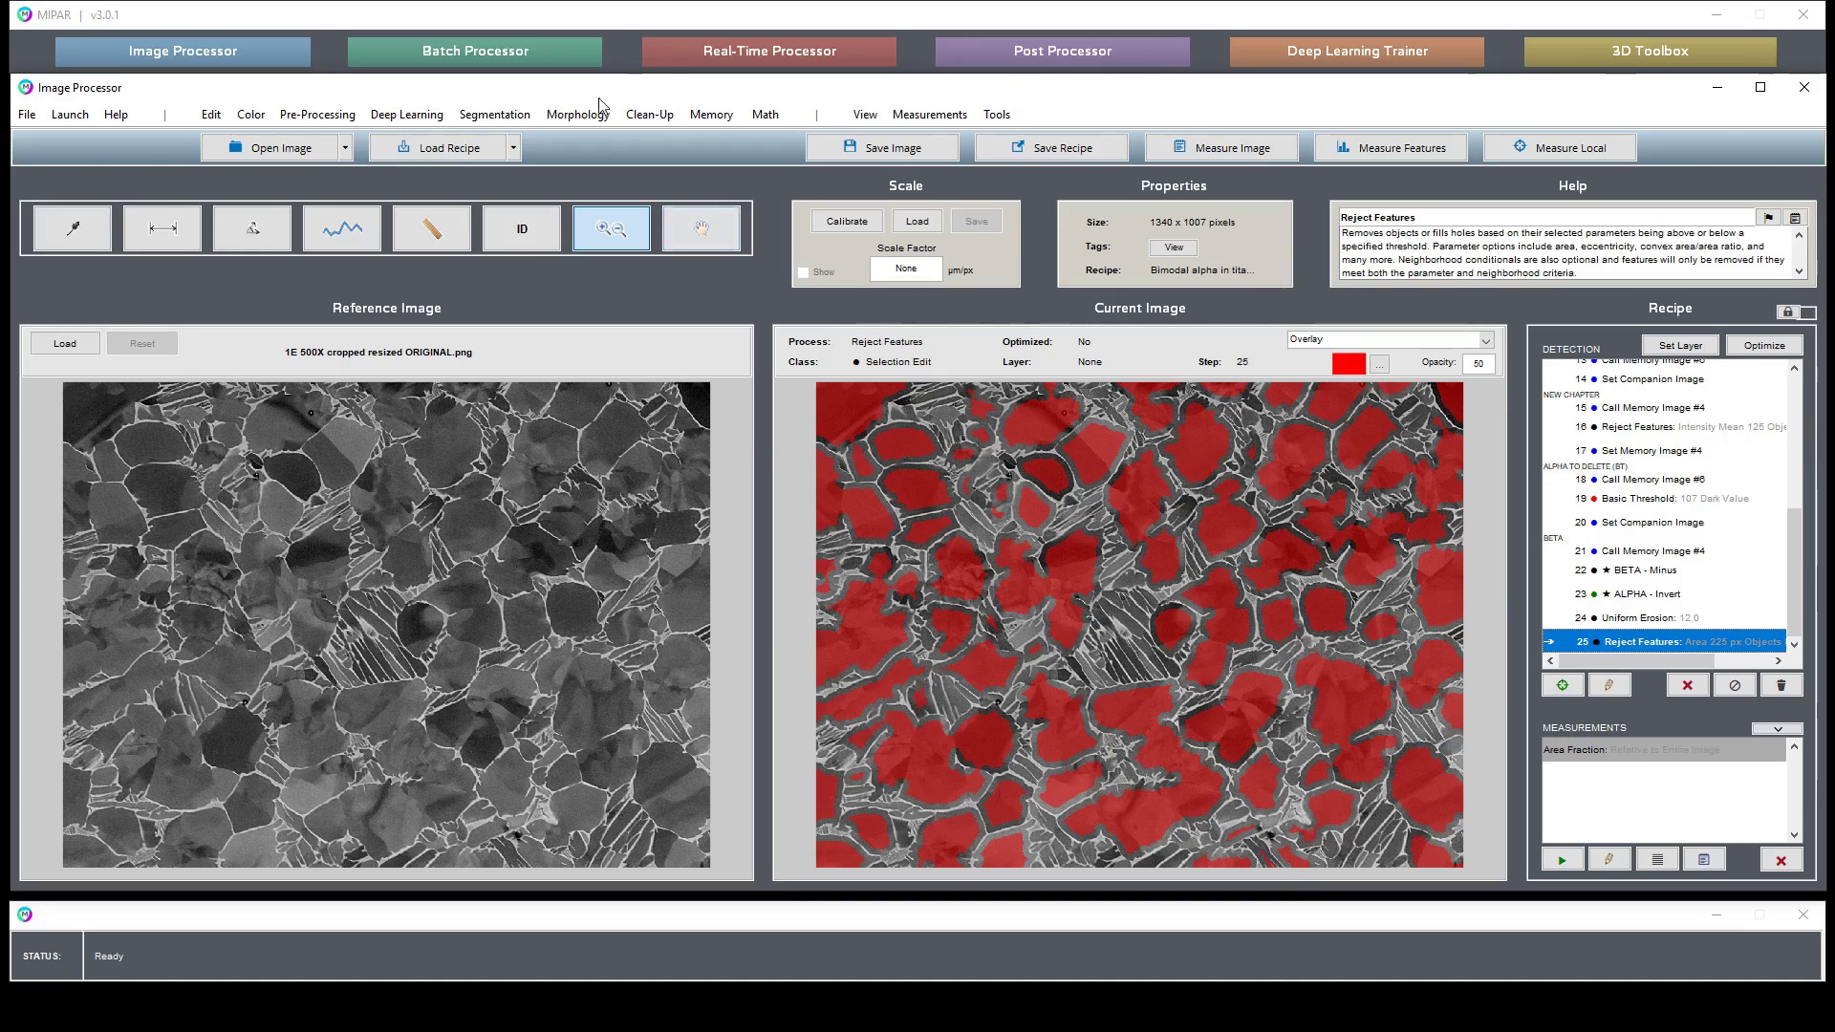
# Apply a uniform dilation with a depth of 12 to the filtered alpha selection
pyautogui.click(575, 119)
pyautogui.moveTo(612, 139)
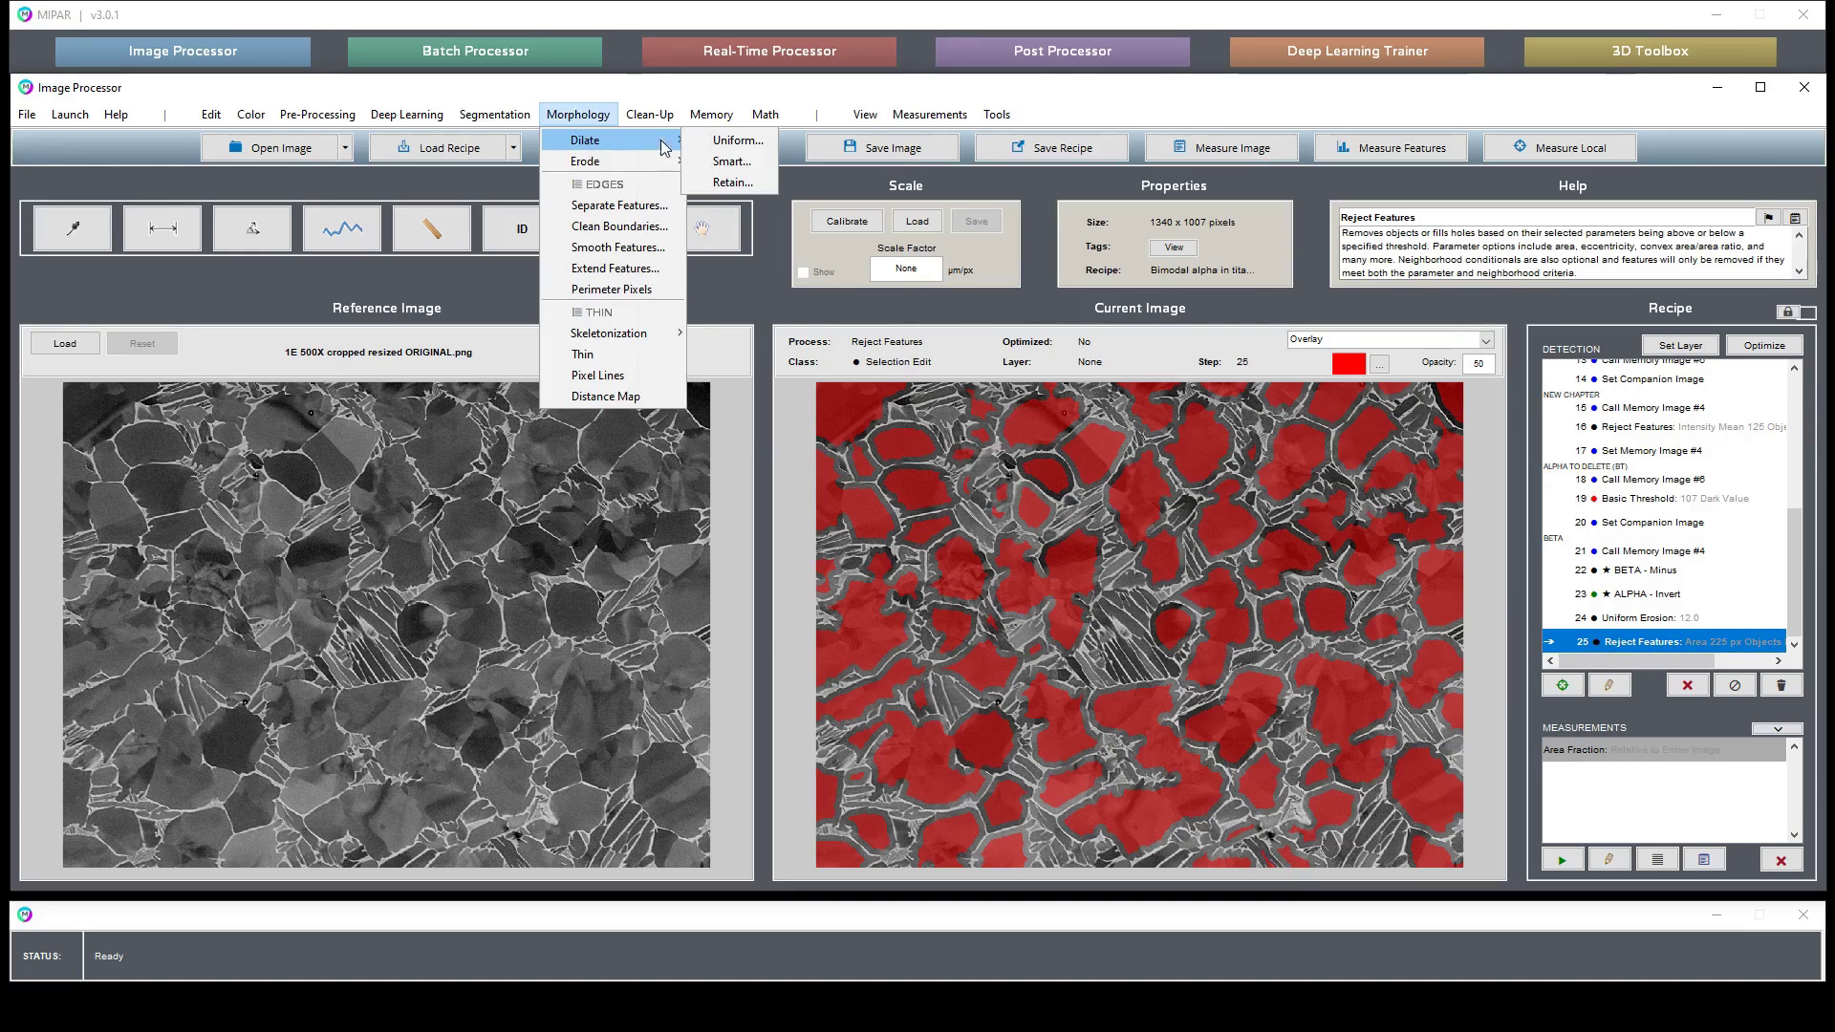
pyautogui.click(729, 140)
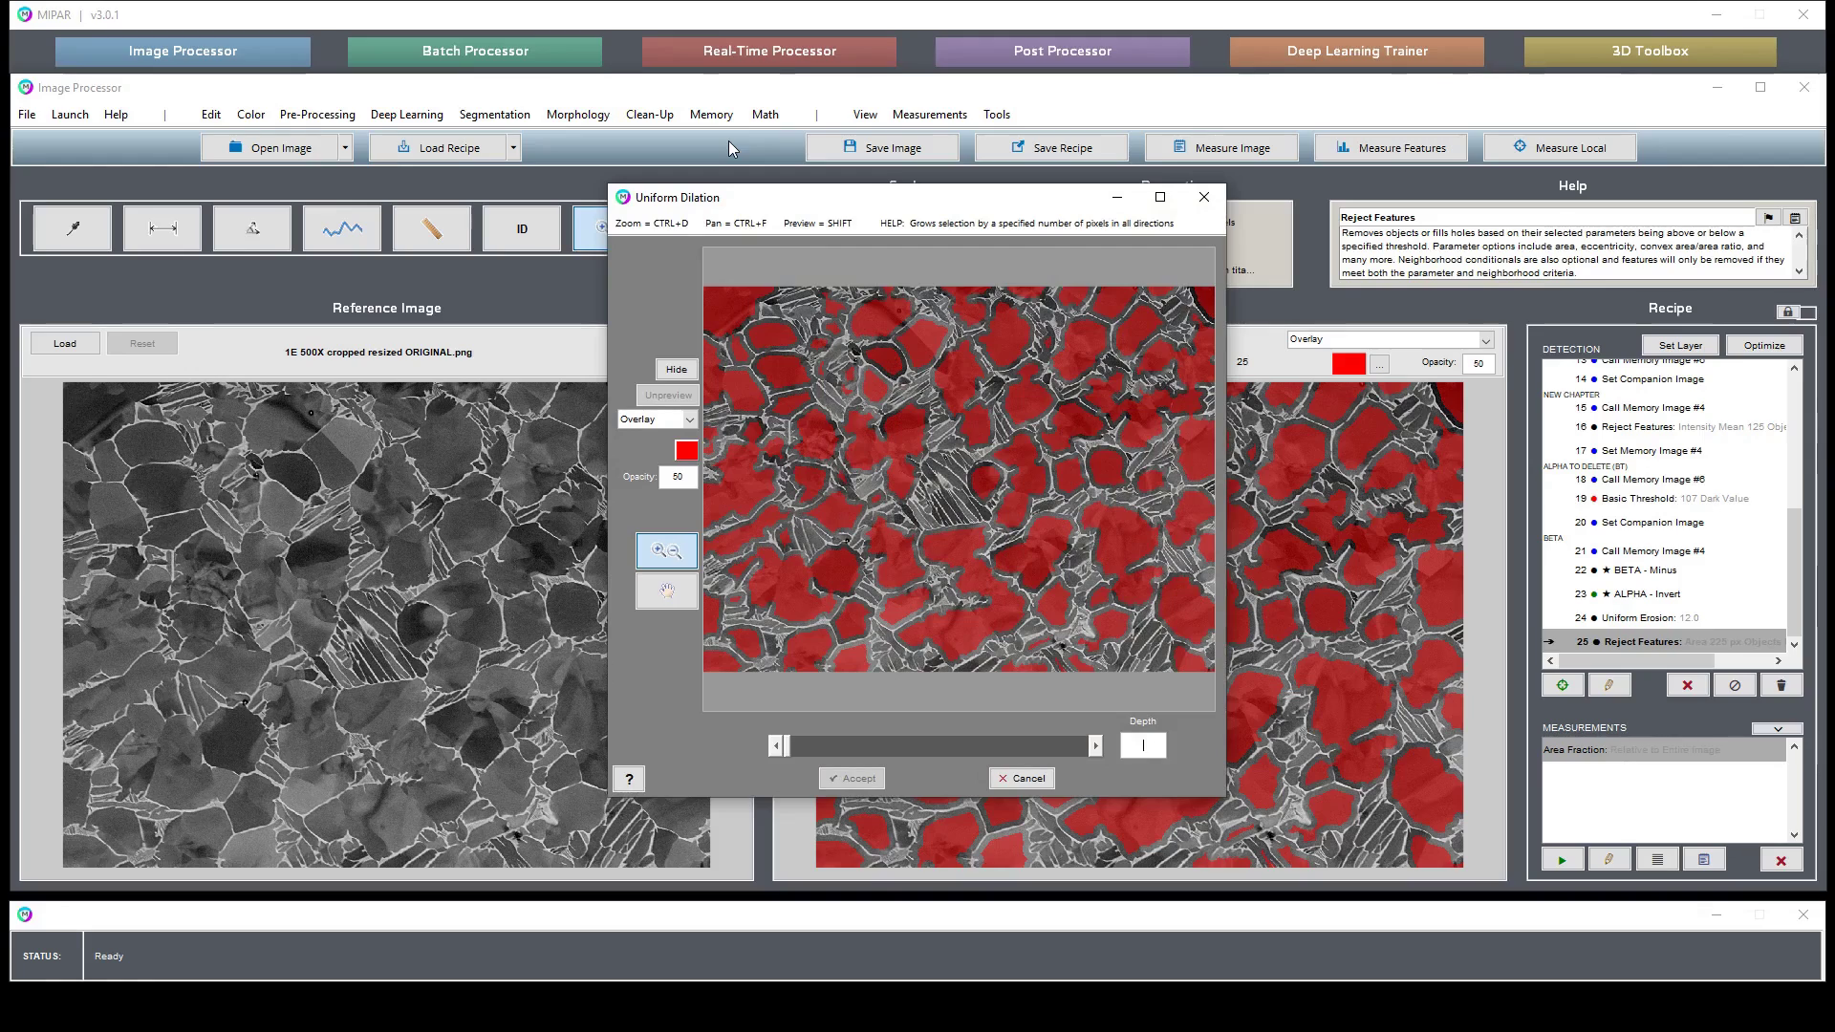
pyautogui.write('12')
pyautogui.press('Return')
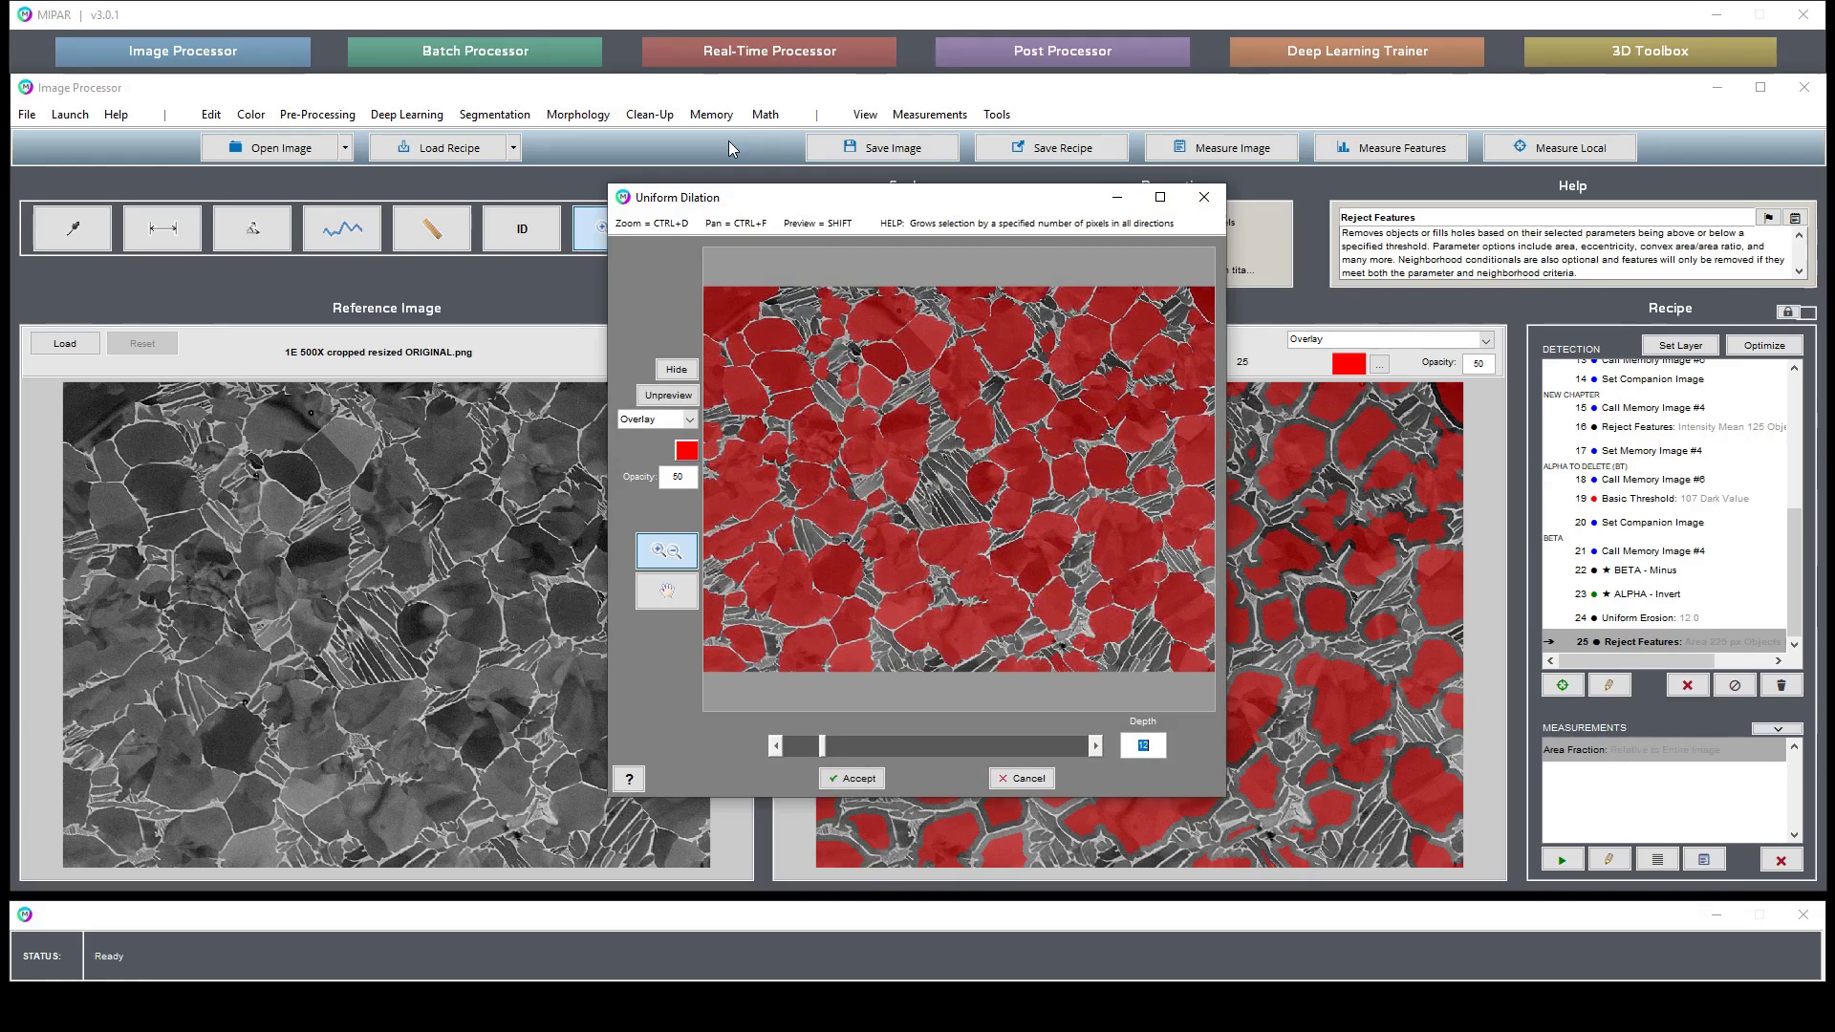
pyautogui.click(855, 779)
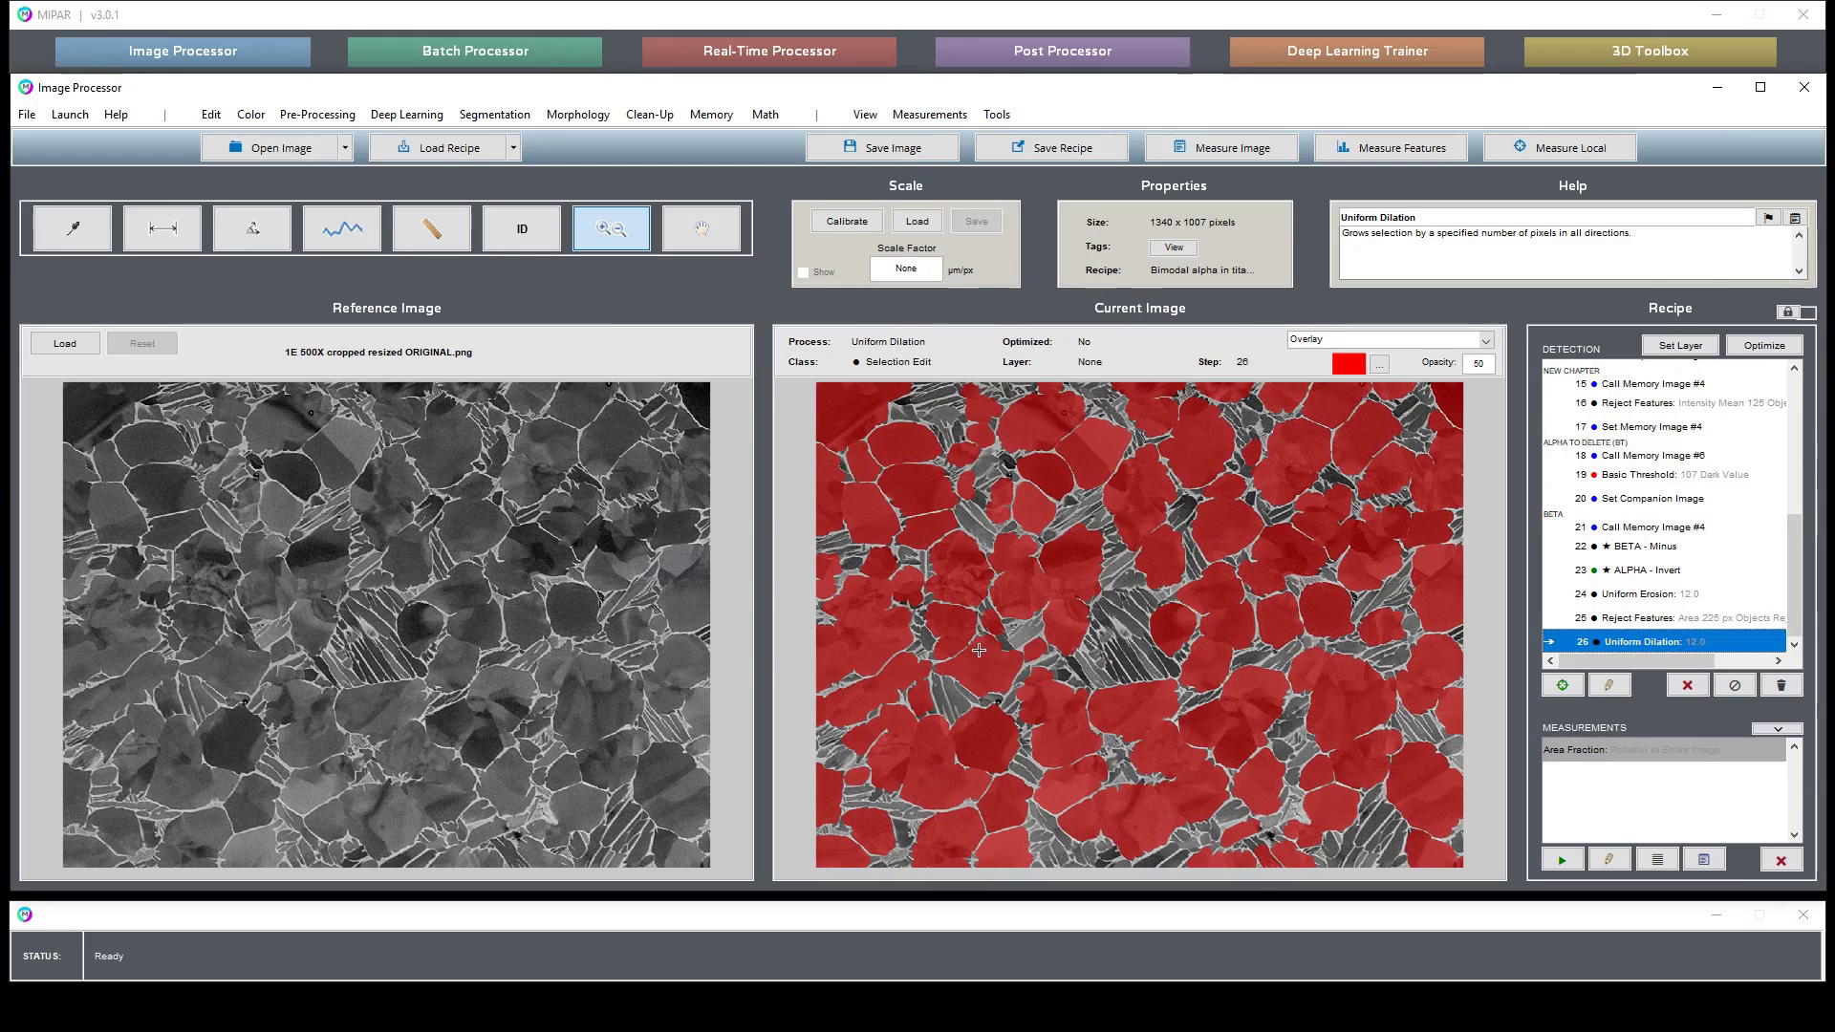
# Compare the dilated selection with the ALPHA - Invert result around a lower grain cluster, checking how the grain outlines match
pyautogui.moveTo(975, 645); pyautogui.dragTo(1107, 755)
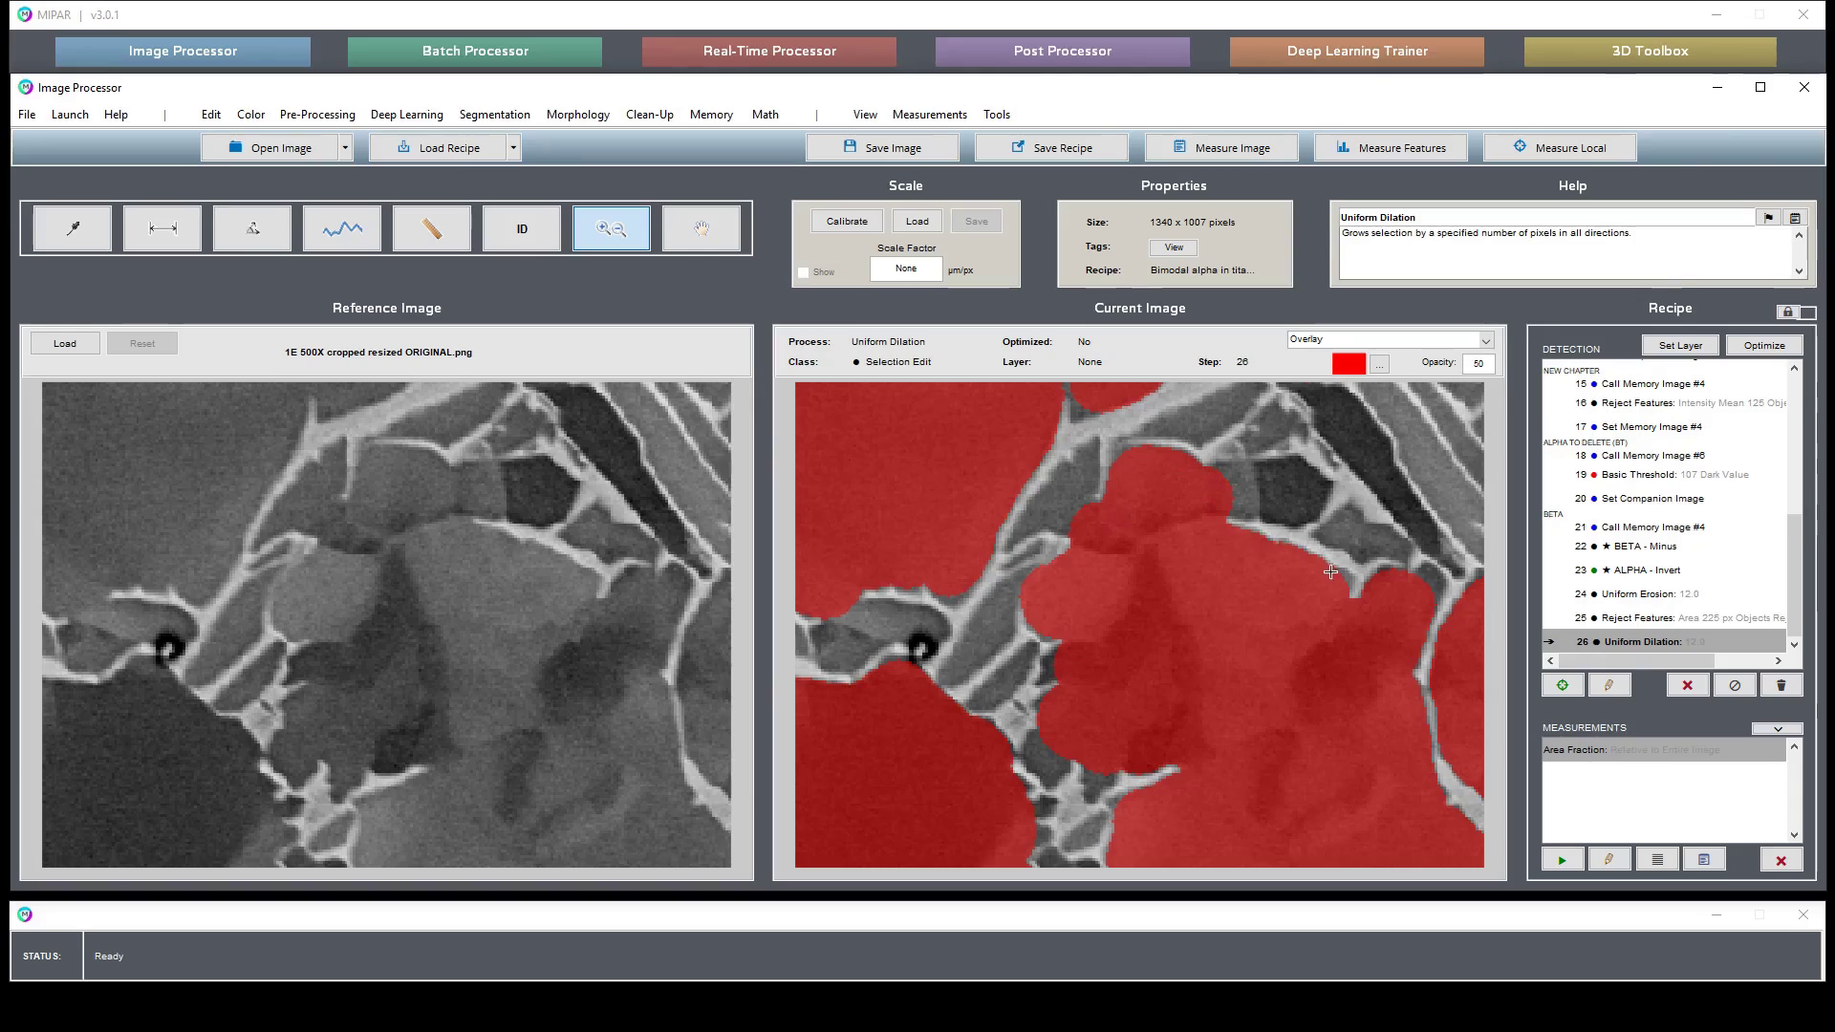
pyautogui.click(1686, 571)
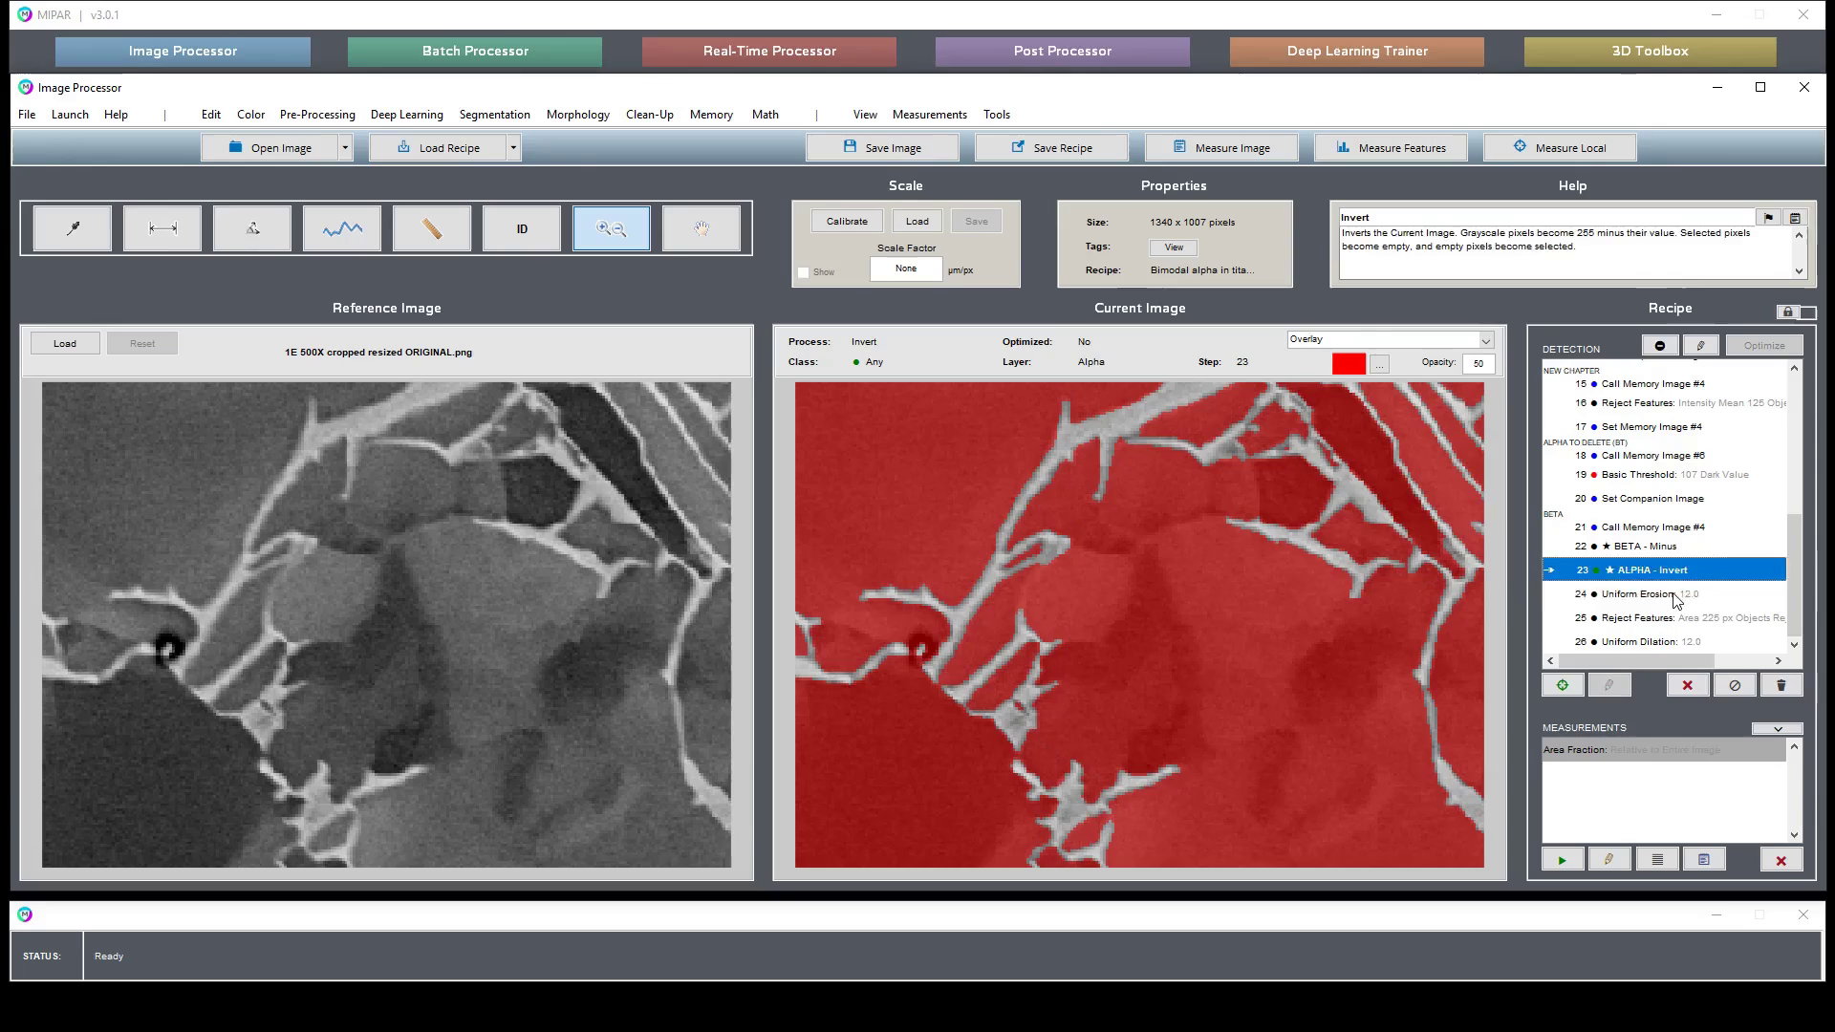
pyautogui.click(1674, 596)
pyautogui.click(1660, 641)
pyautogui.press('Up')
pyautogui.press('Up')
pyautogui.press('Up')
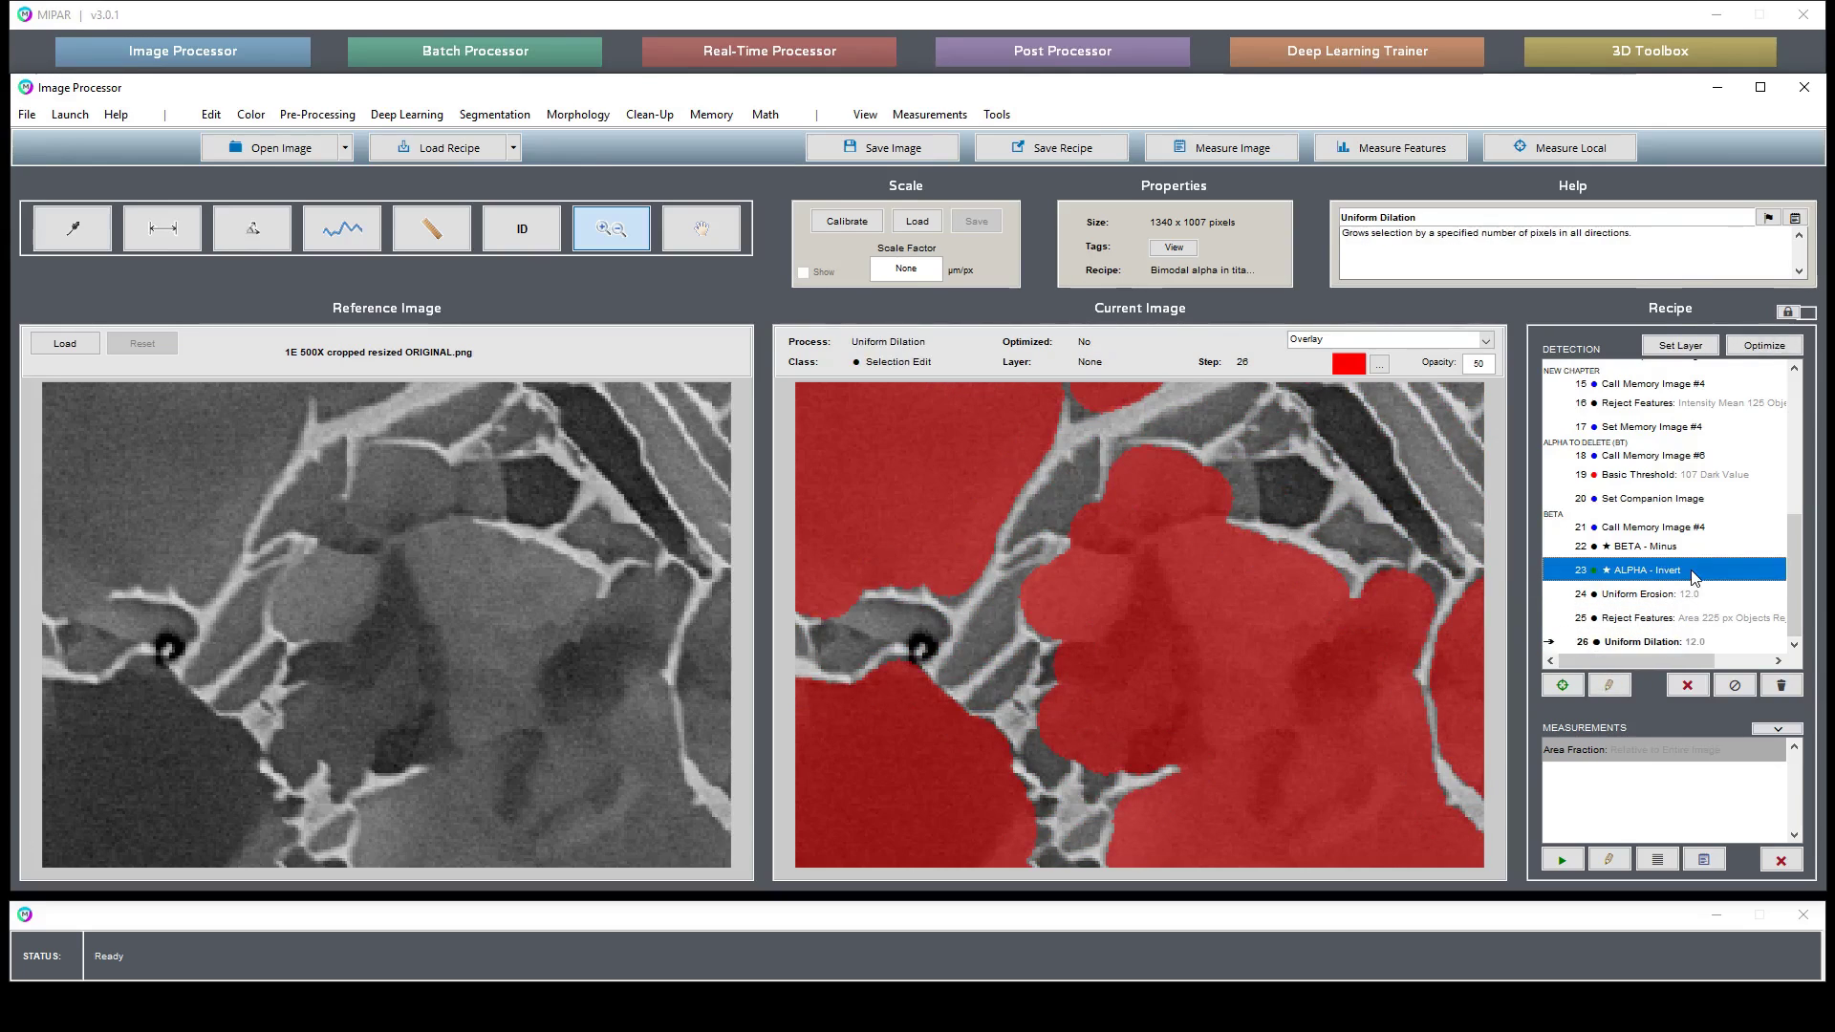
pyautogui.press('Down')
pyautogui.press('Down')
pyautogui.press('Down')
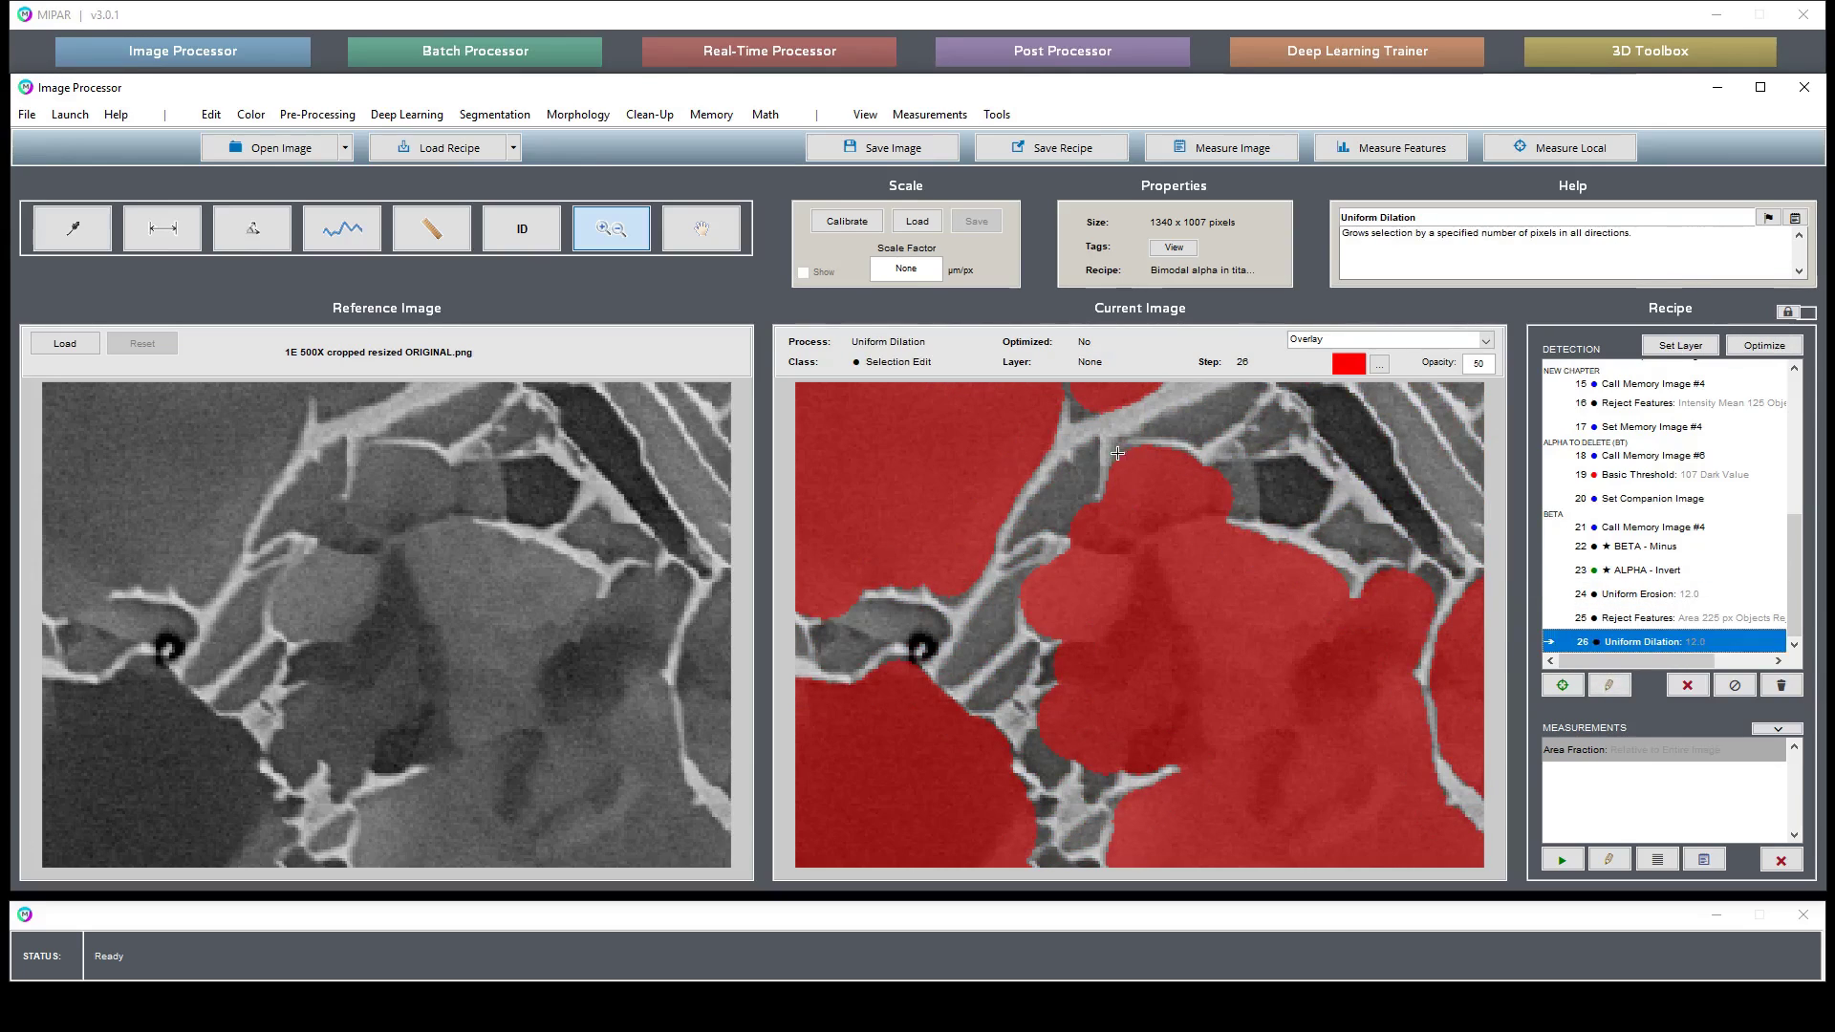
# Delete the Uniform Dilation step from the recipe
pyautogui.click(1687, 684)
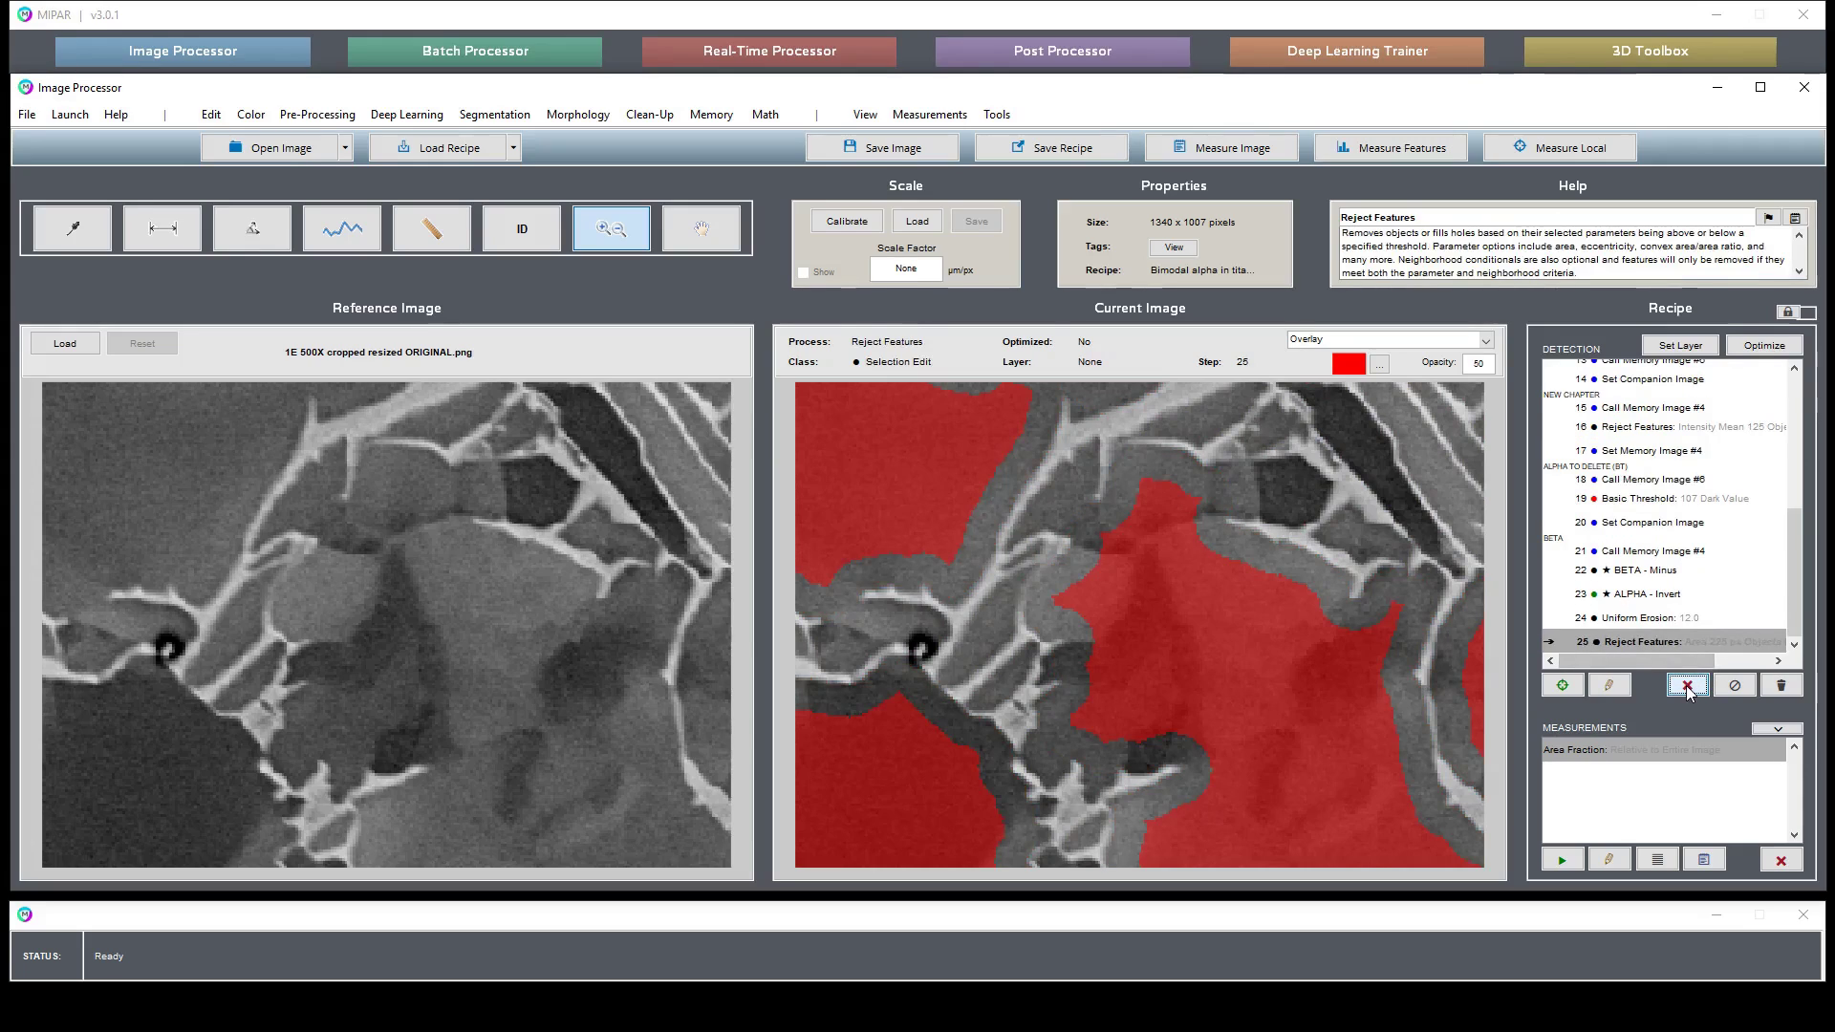
pyautogui.click(938, 530)
pyautogui.doubleClick(938, 531)
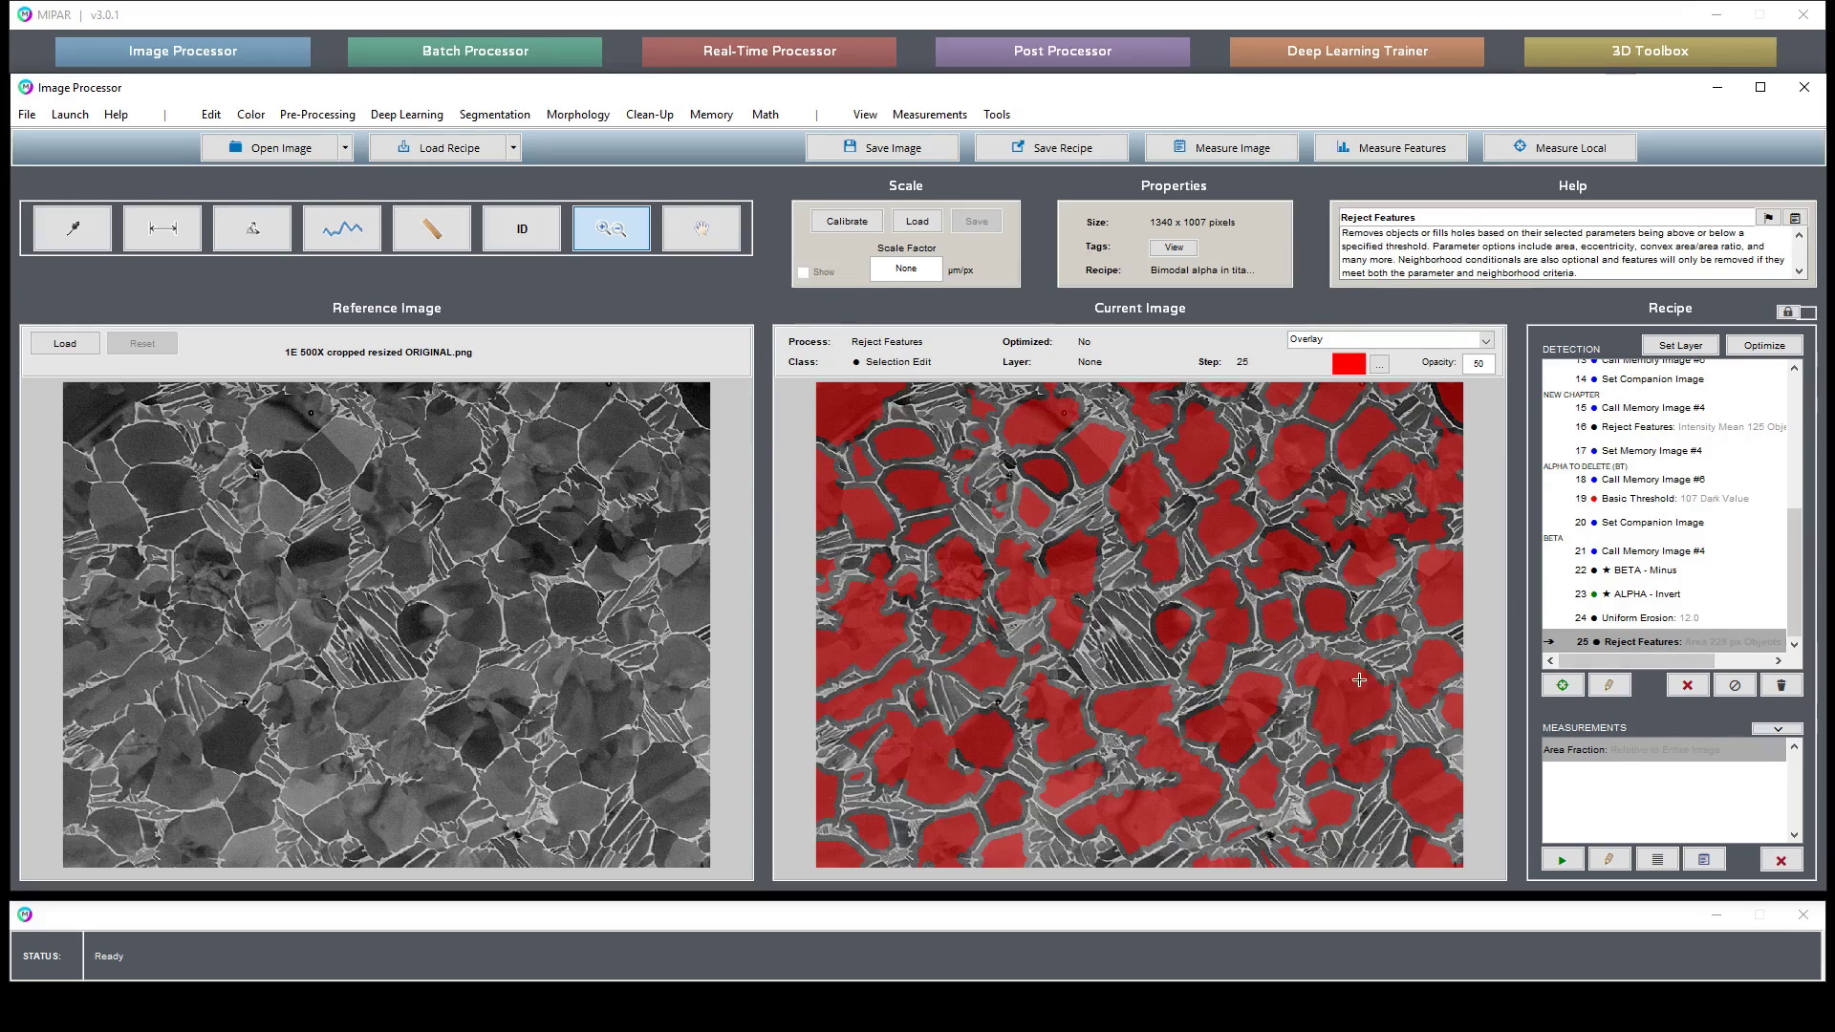
# Start a new uniform dilation of the filtered selection and preview depths of 5 and 7
pyautogui.click(650, 116)
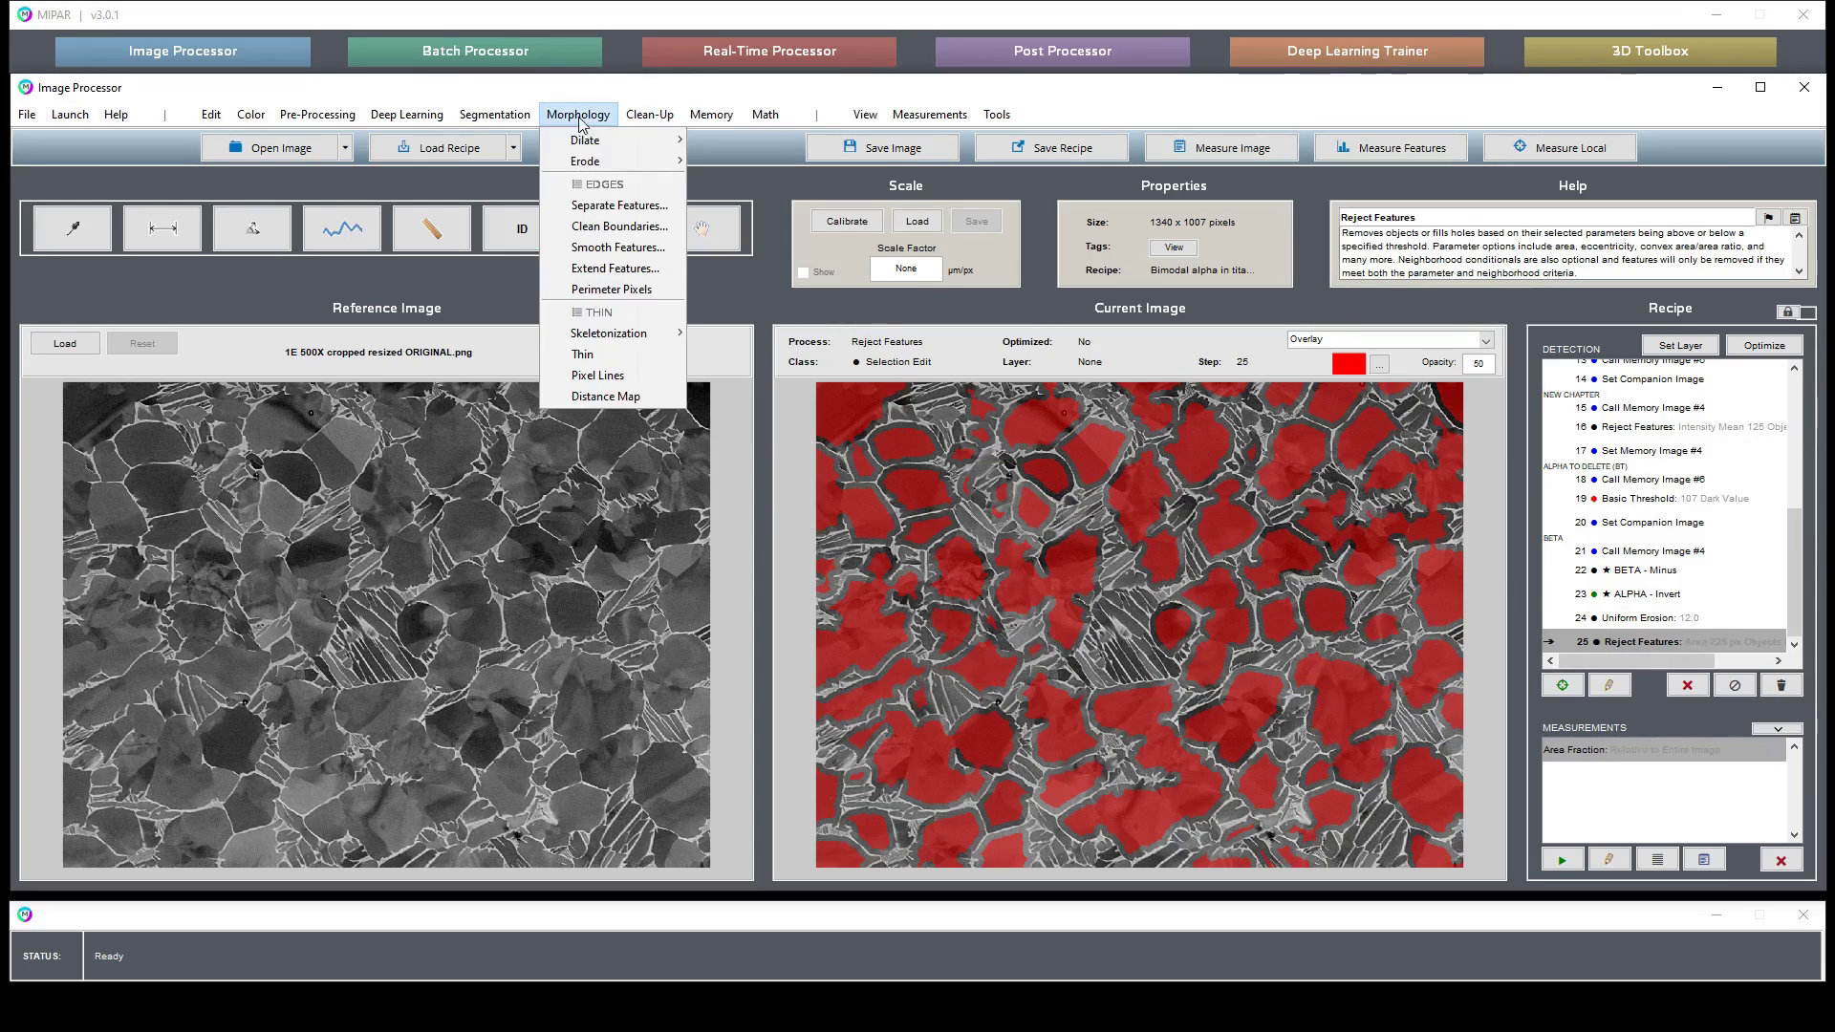
pyautogui.moveTo(585, 140)
pyautogui.click(738, 140)
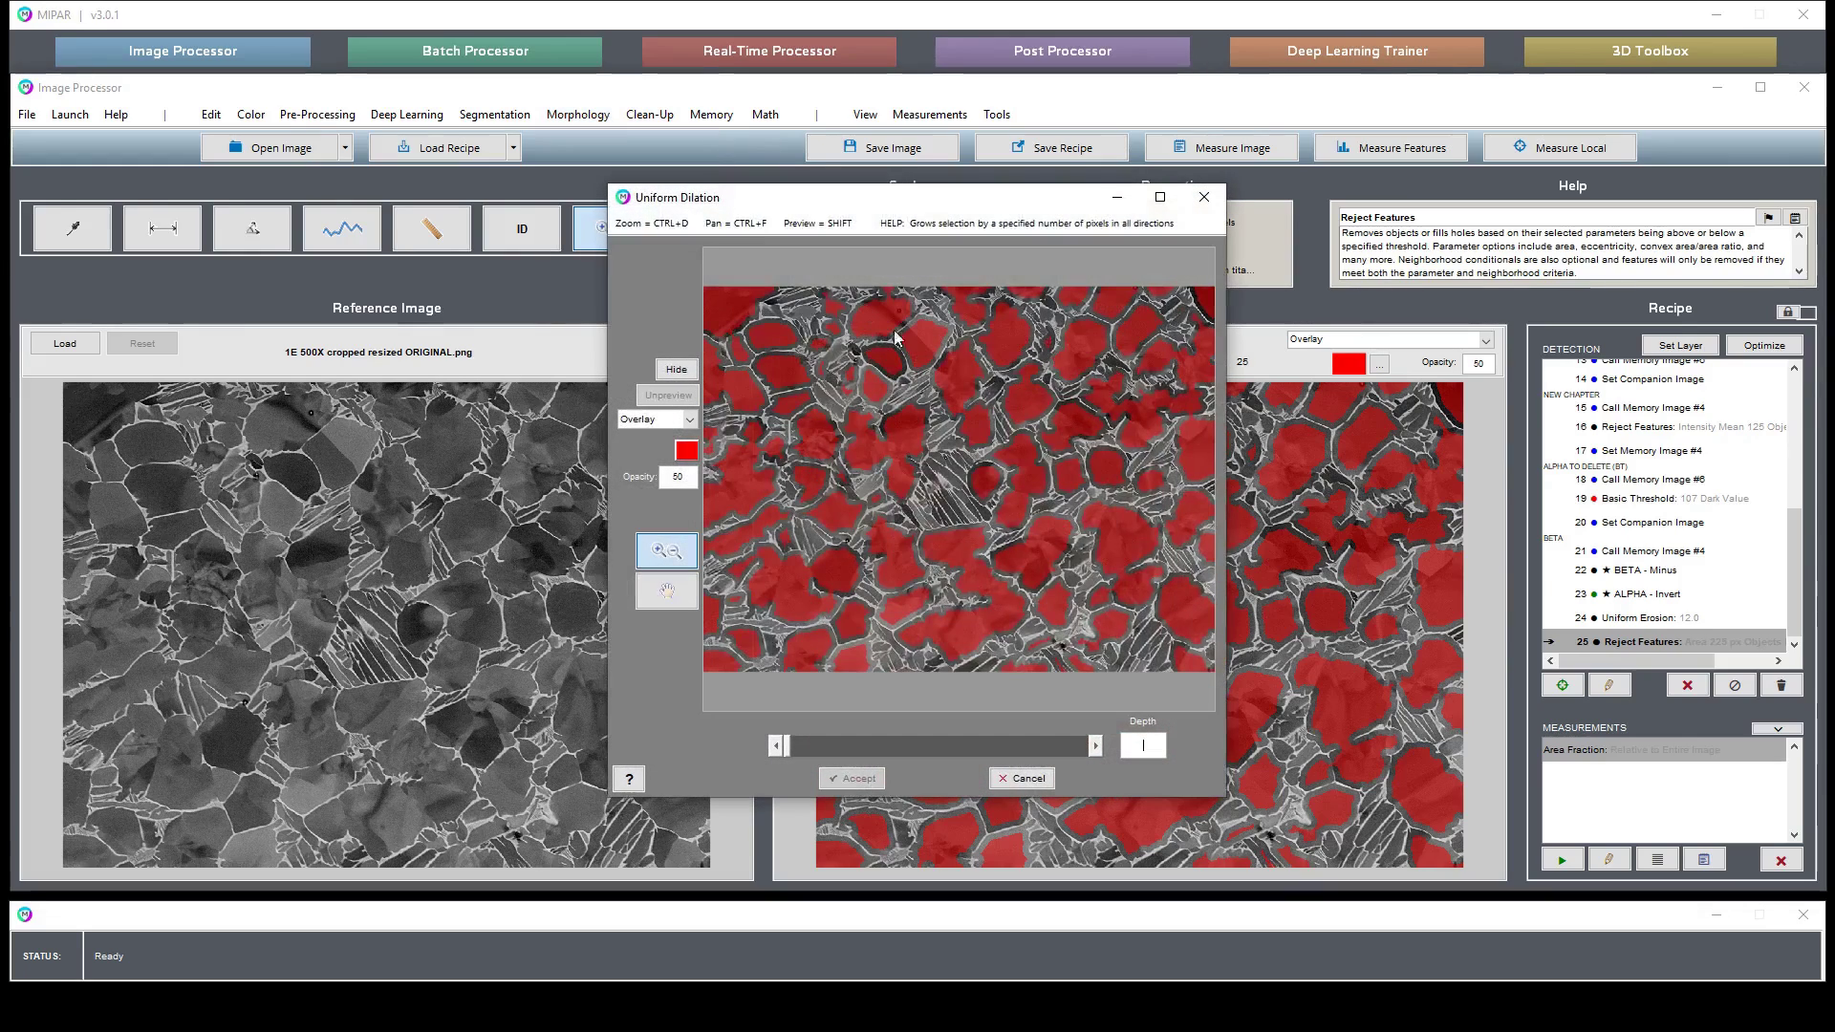
pyautogui.moveTo(852, 378); pyautogui.dragTo(1109, 574)
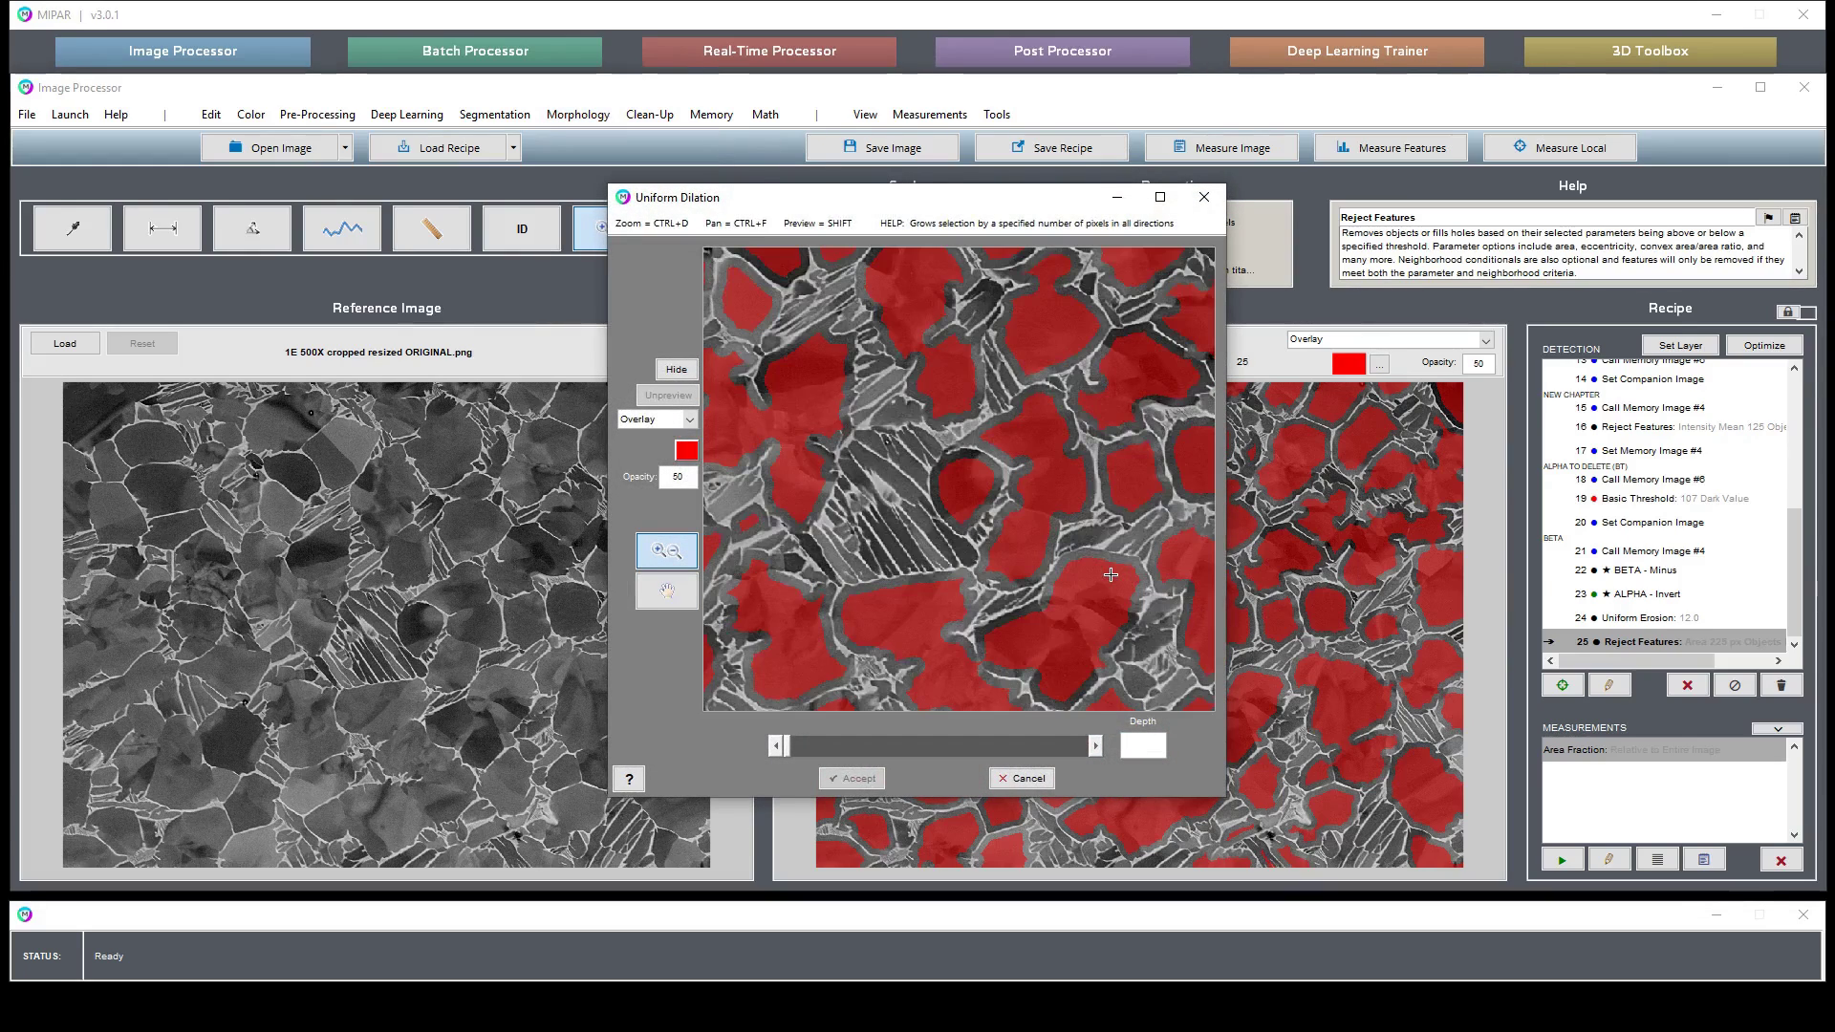
pyautogui.click(1160, 744)
pyautogui.write('5')
pyautogui.press('Return')
pyautogui.write('7')
pyautogui.press('Return')
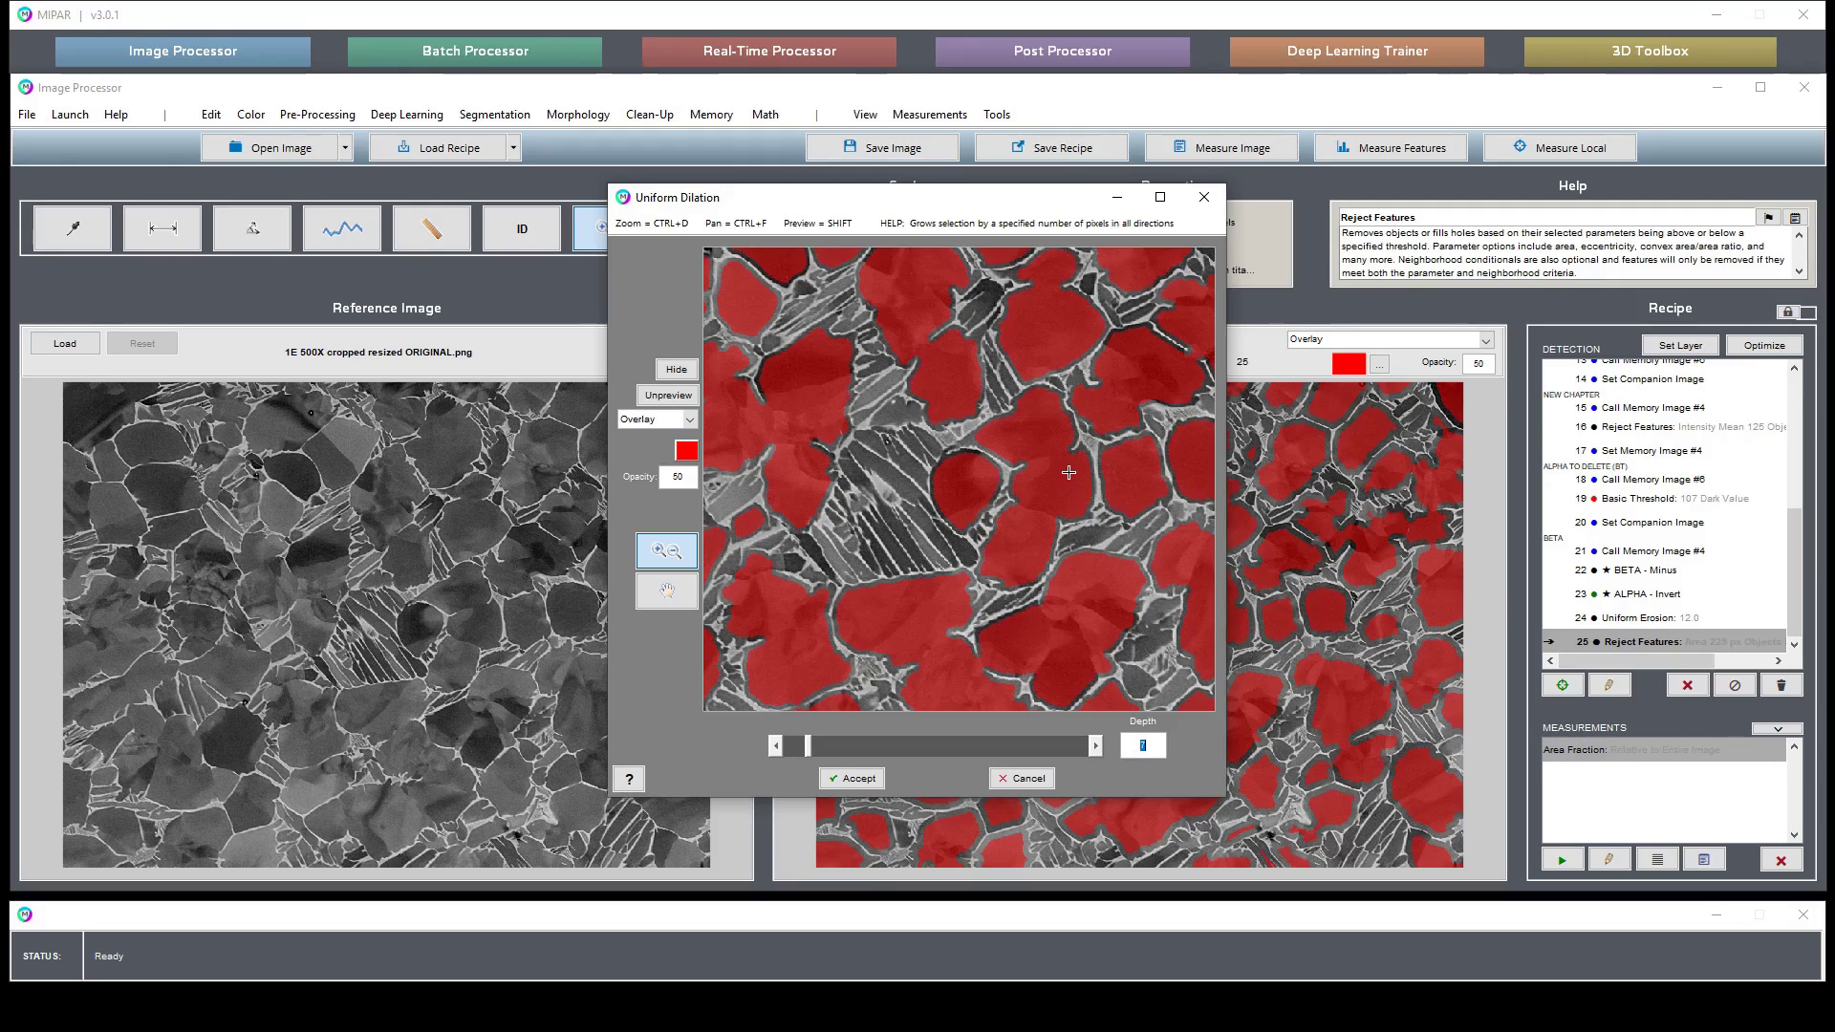
# Try a dilation depth of 10 and inspect the fit of the grain edges across the micrograph
pyautogui.write('10')
pyautogui.press('Return')
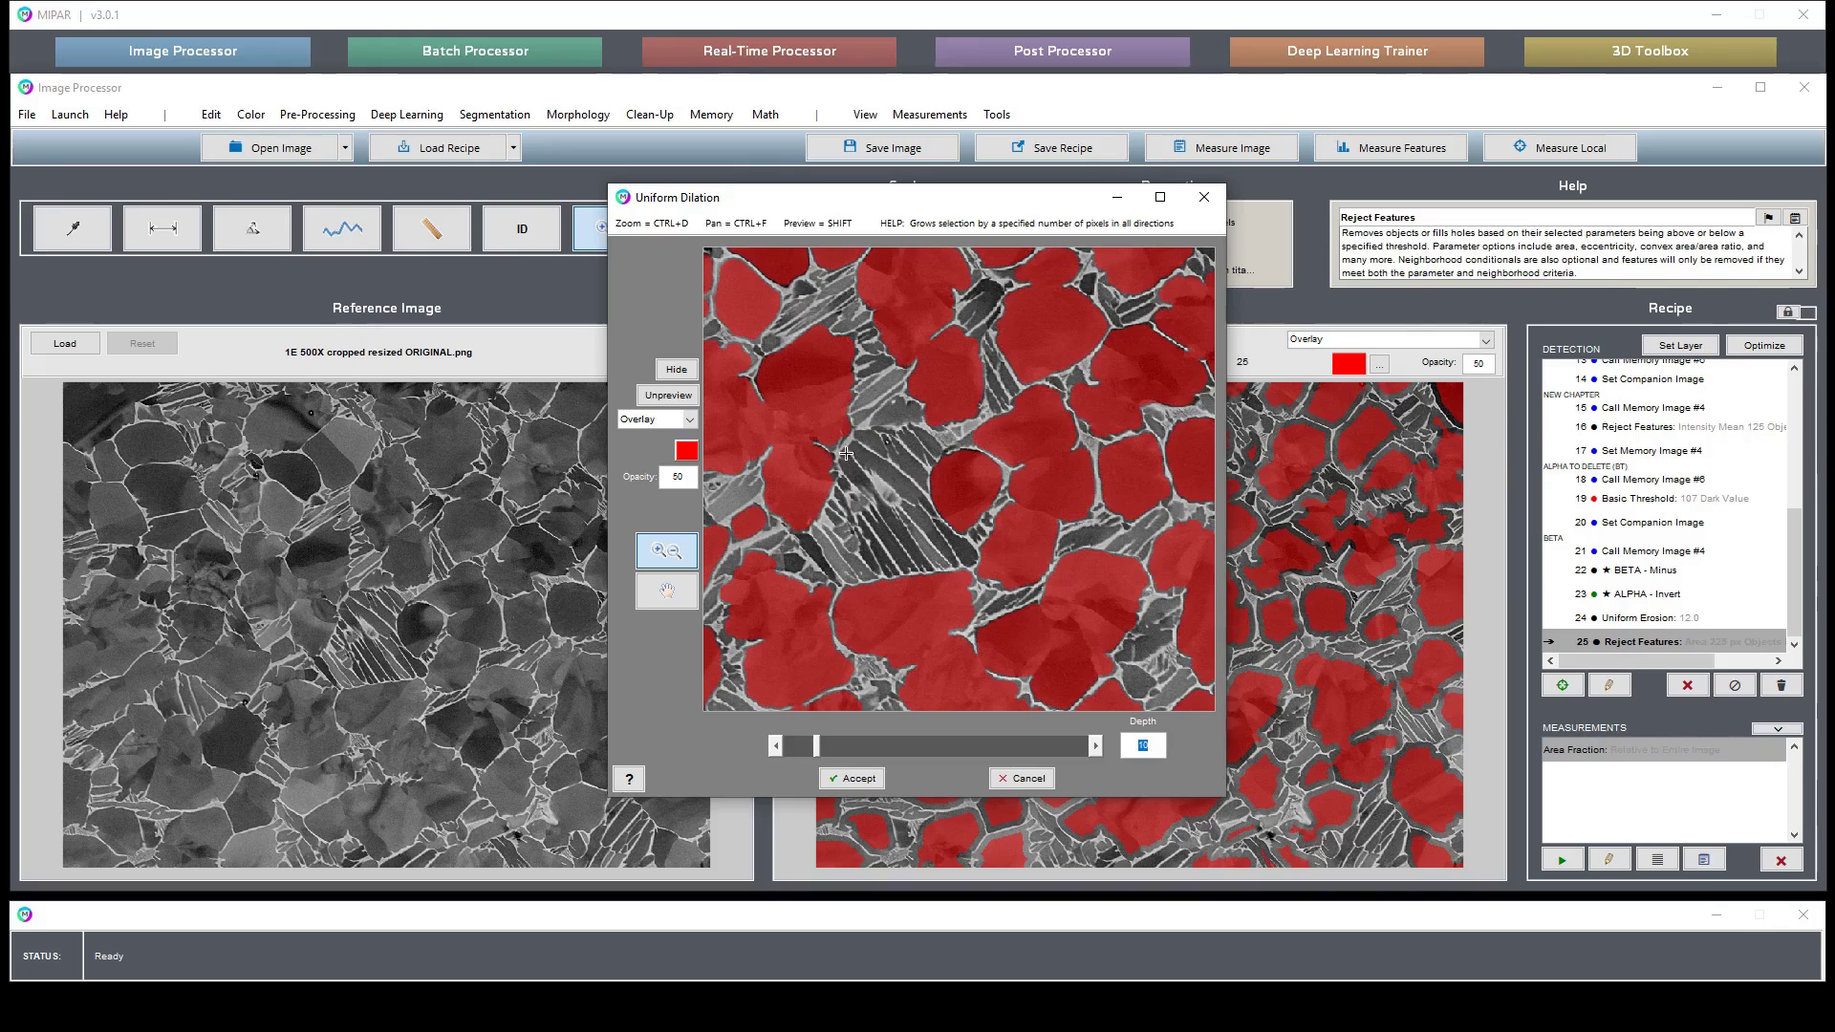
pyautogui.hotkey('ctrl', 'f')
pyautogui.moveTo(846, 421); pyautogui.dragTo(1008, 516)
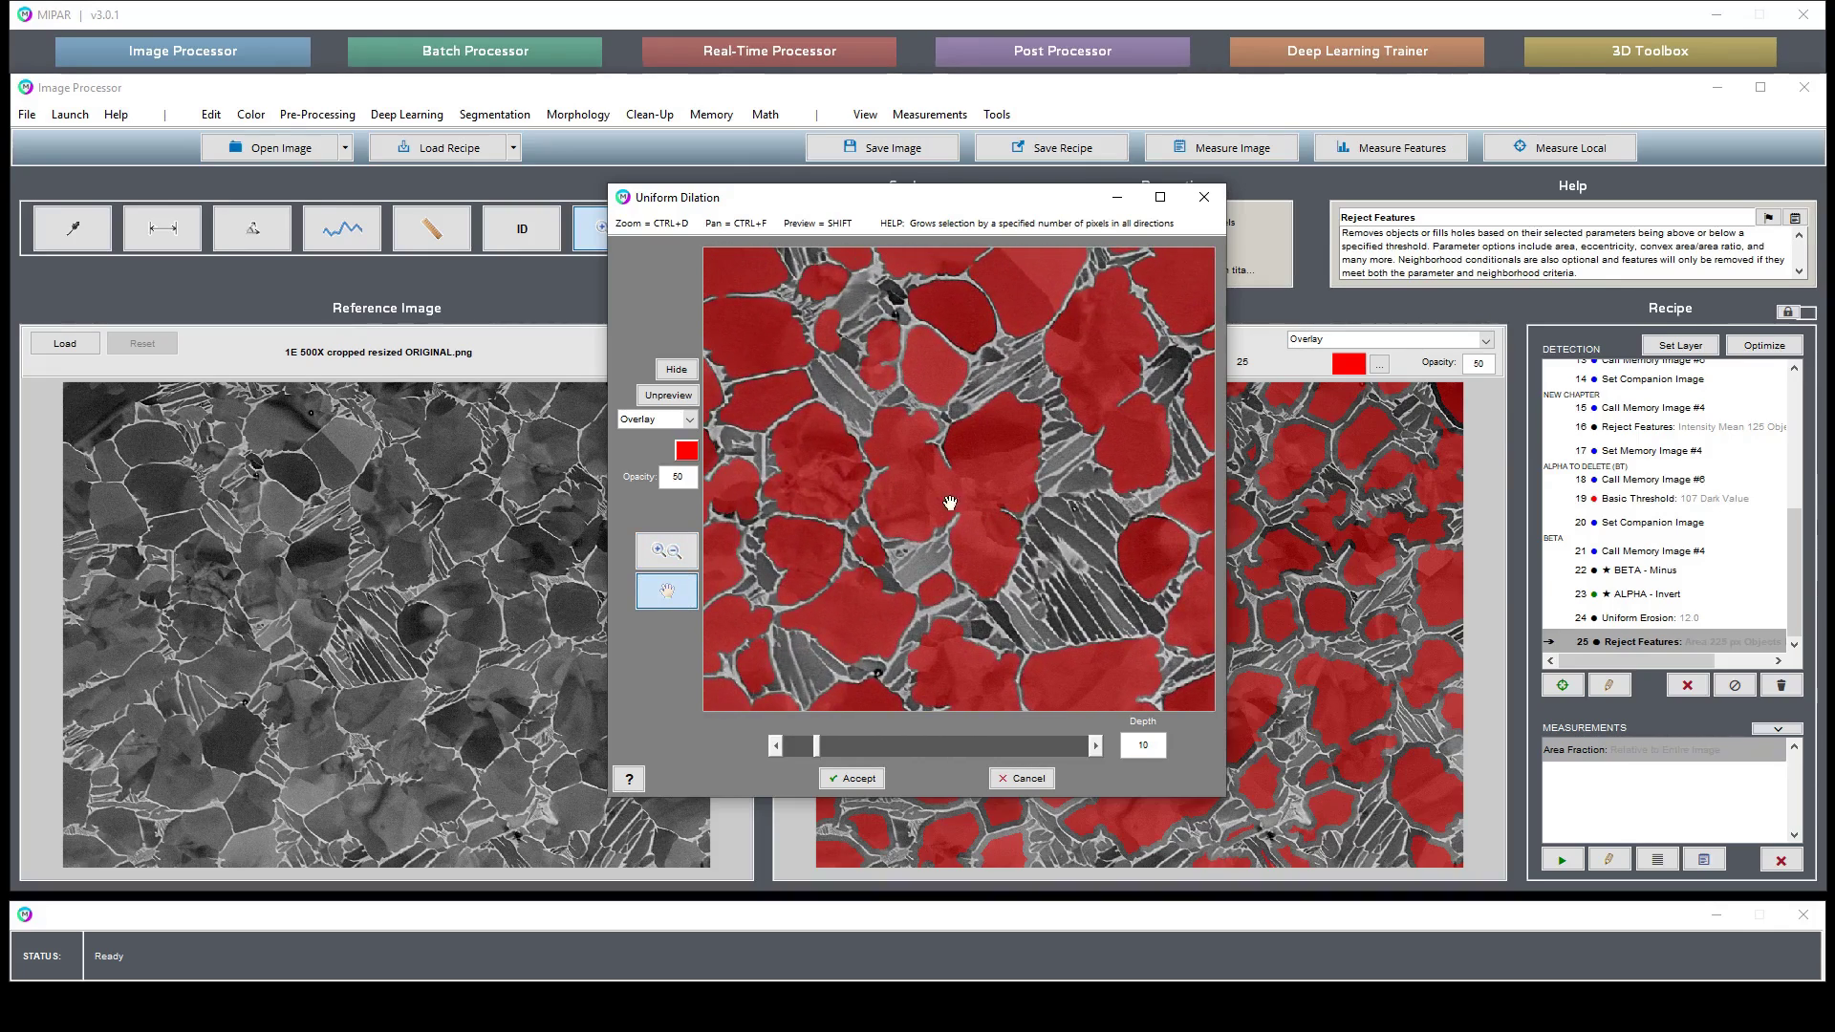
pyautogui.moveTo(827, 394); pyautogui.dragTo(845, 422)
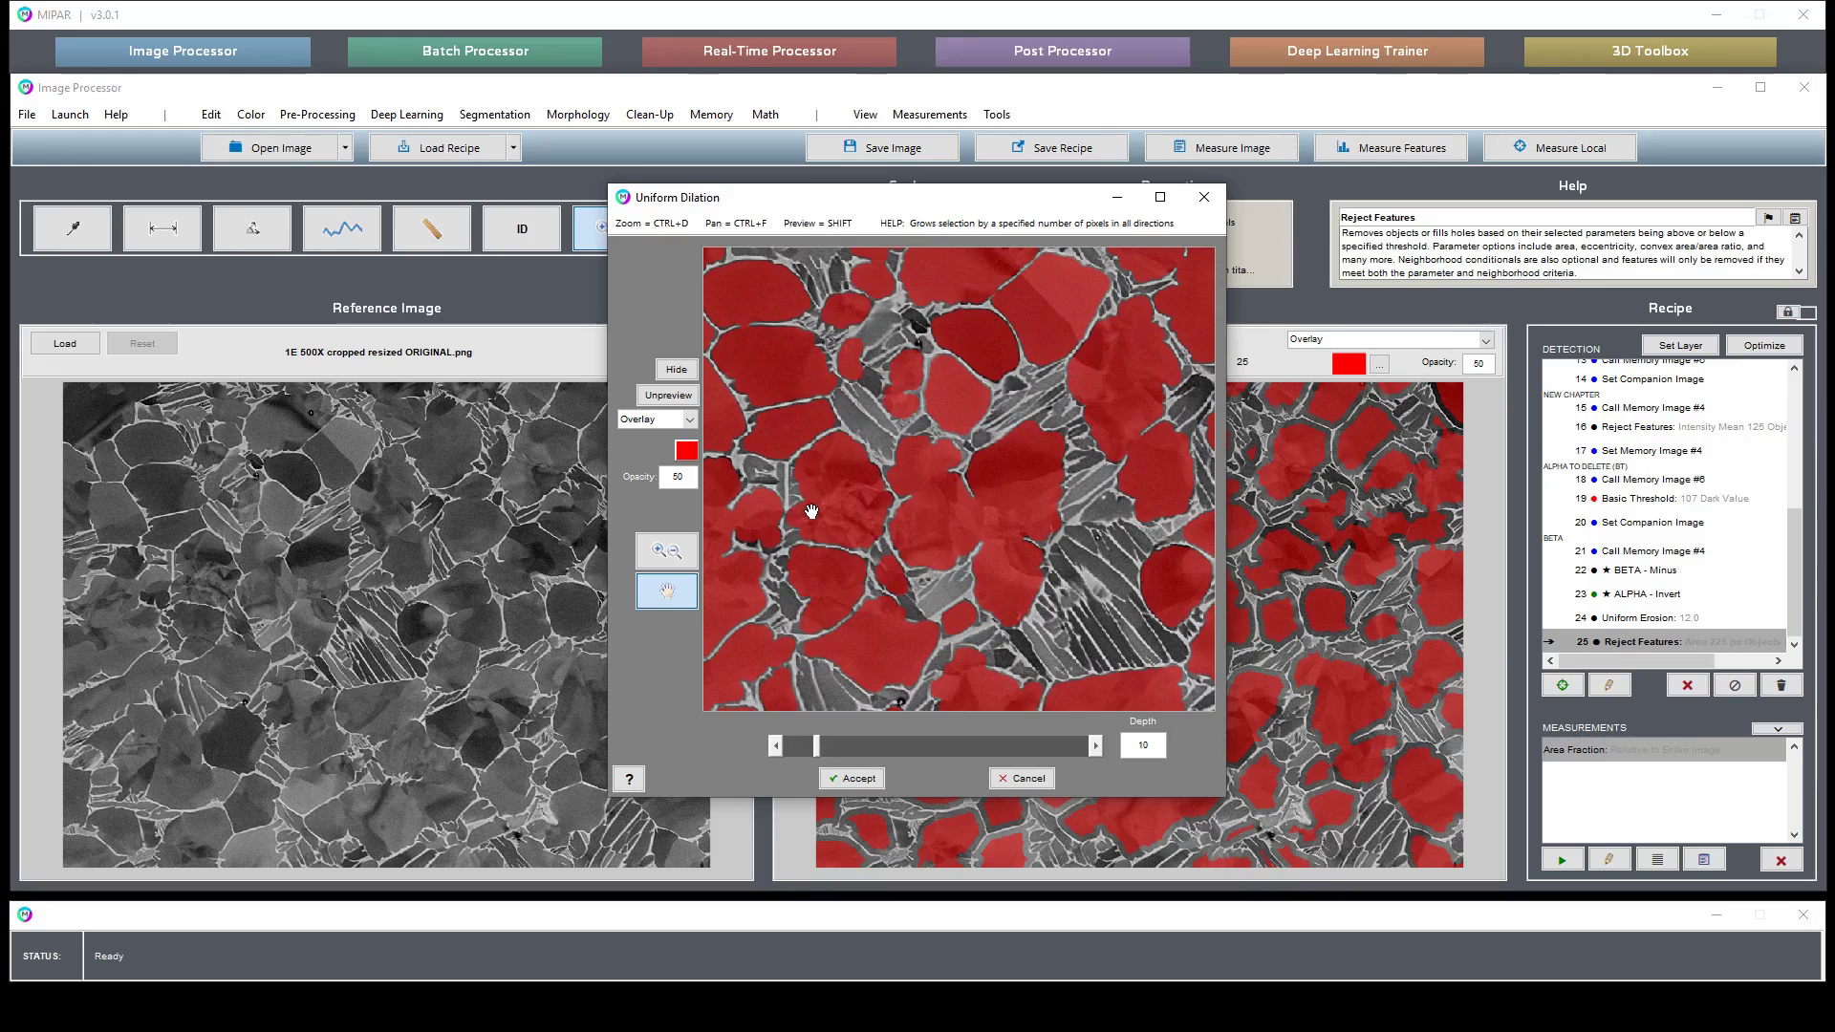
pyautogui.moveTo(812, 511); pyautogui.dragTo(939, 395)
pyautogui.moveTo(934, 640); pyautogui.dragTo(873, 367)
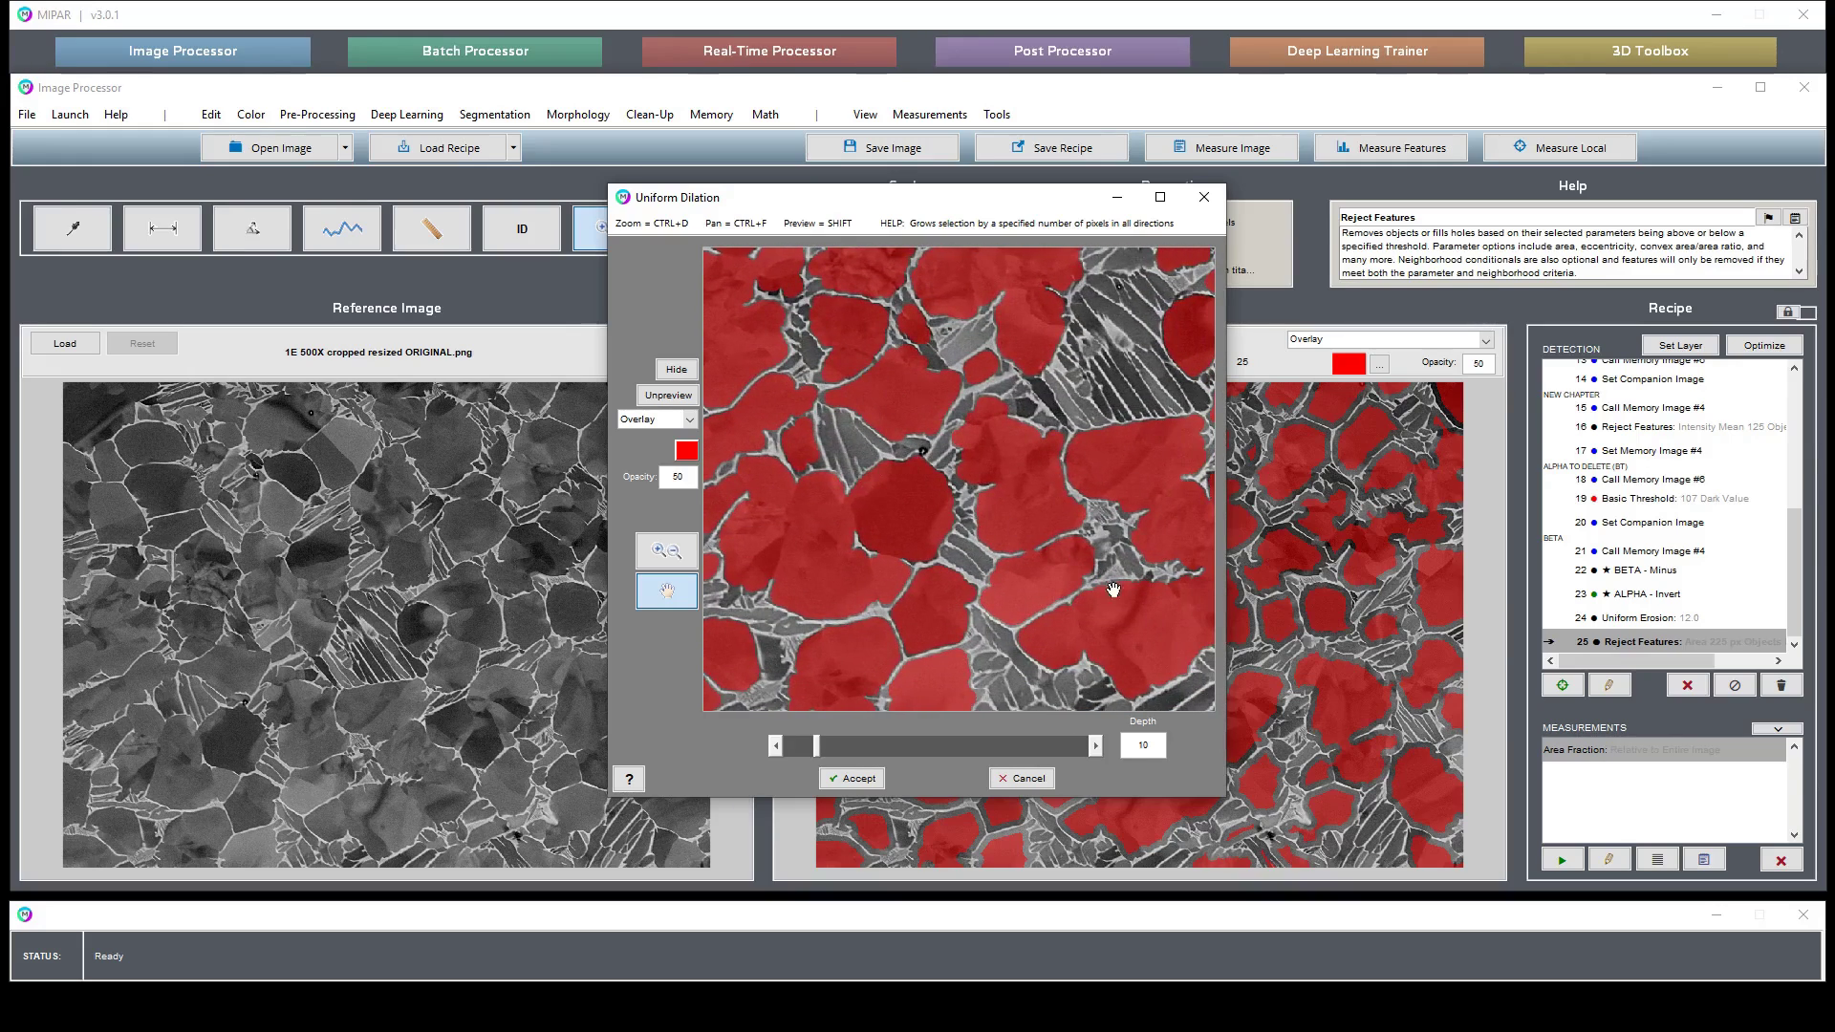
pyautogui.moveTo(1106, 585); pyautogui.dragTo(909, 629)
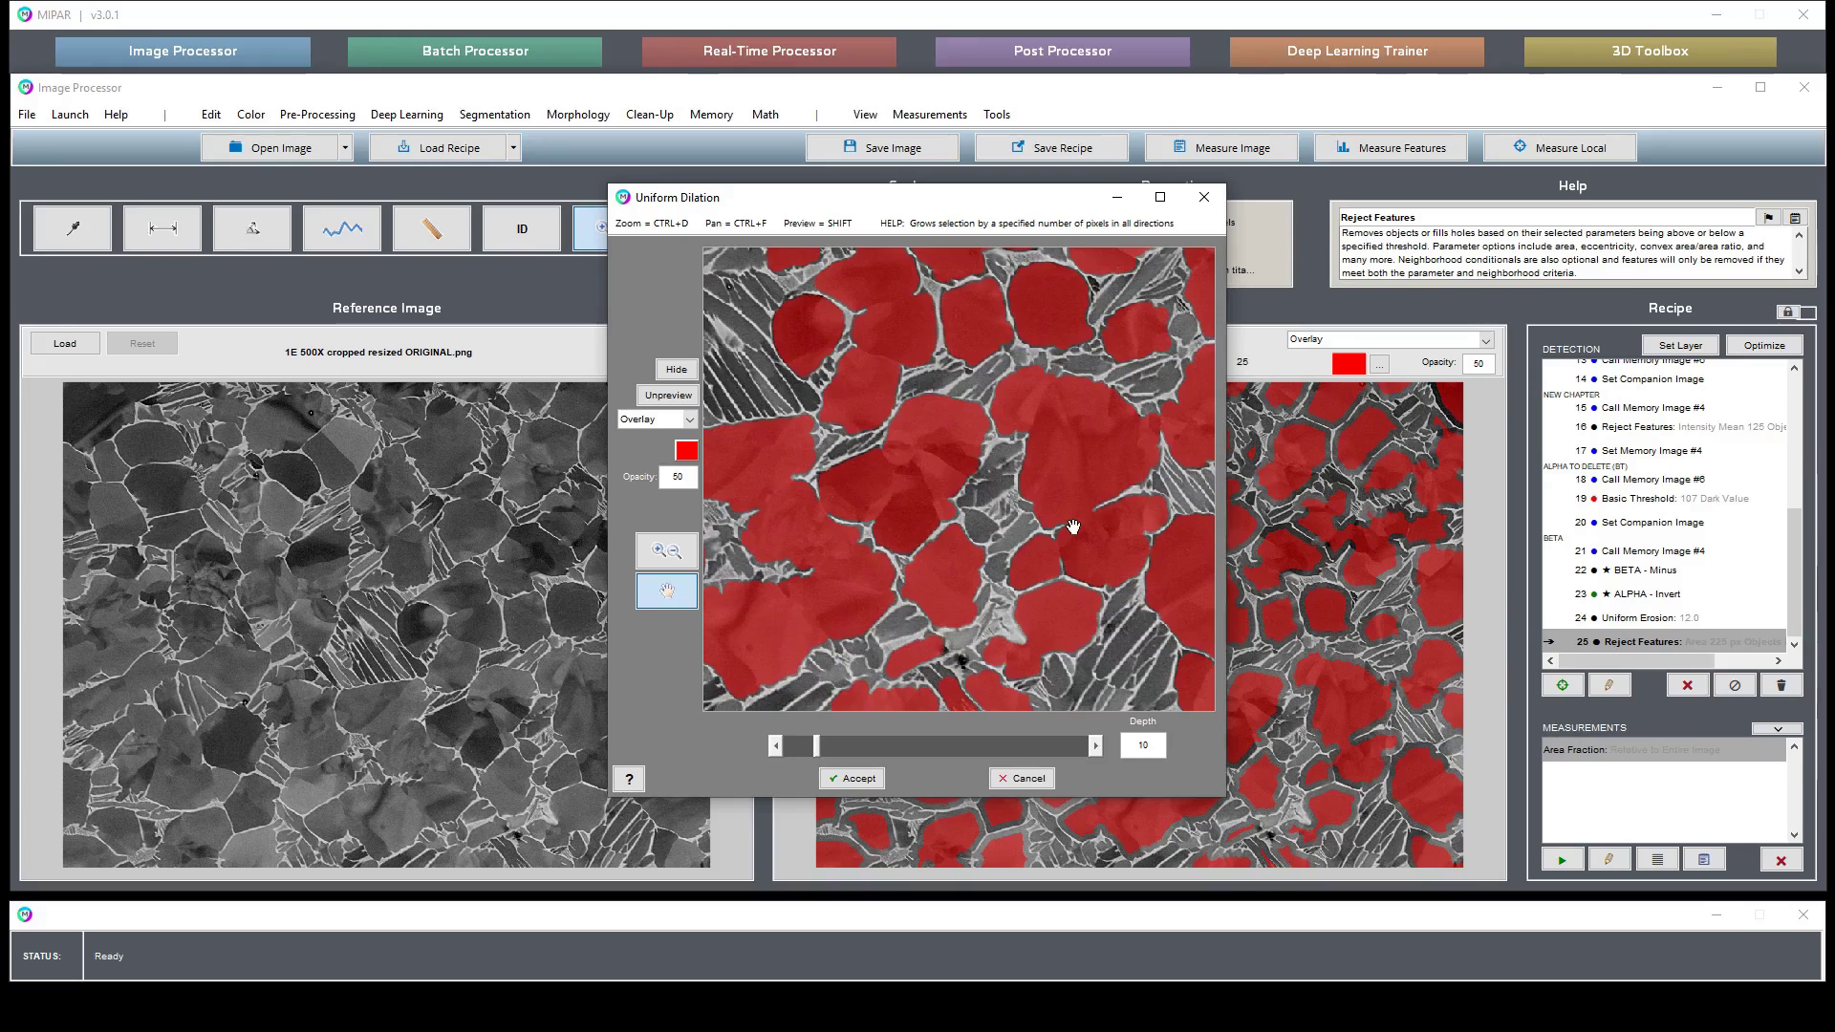
pyautogui.moveTo(1072, 528); pyautogui.dragTo(959, 548)
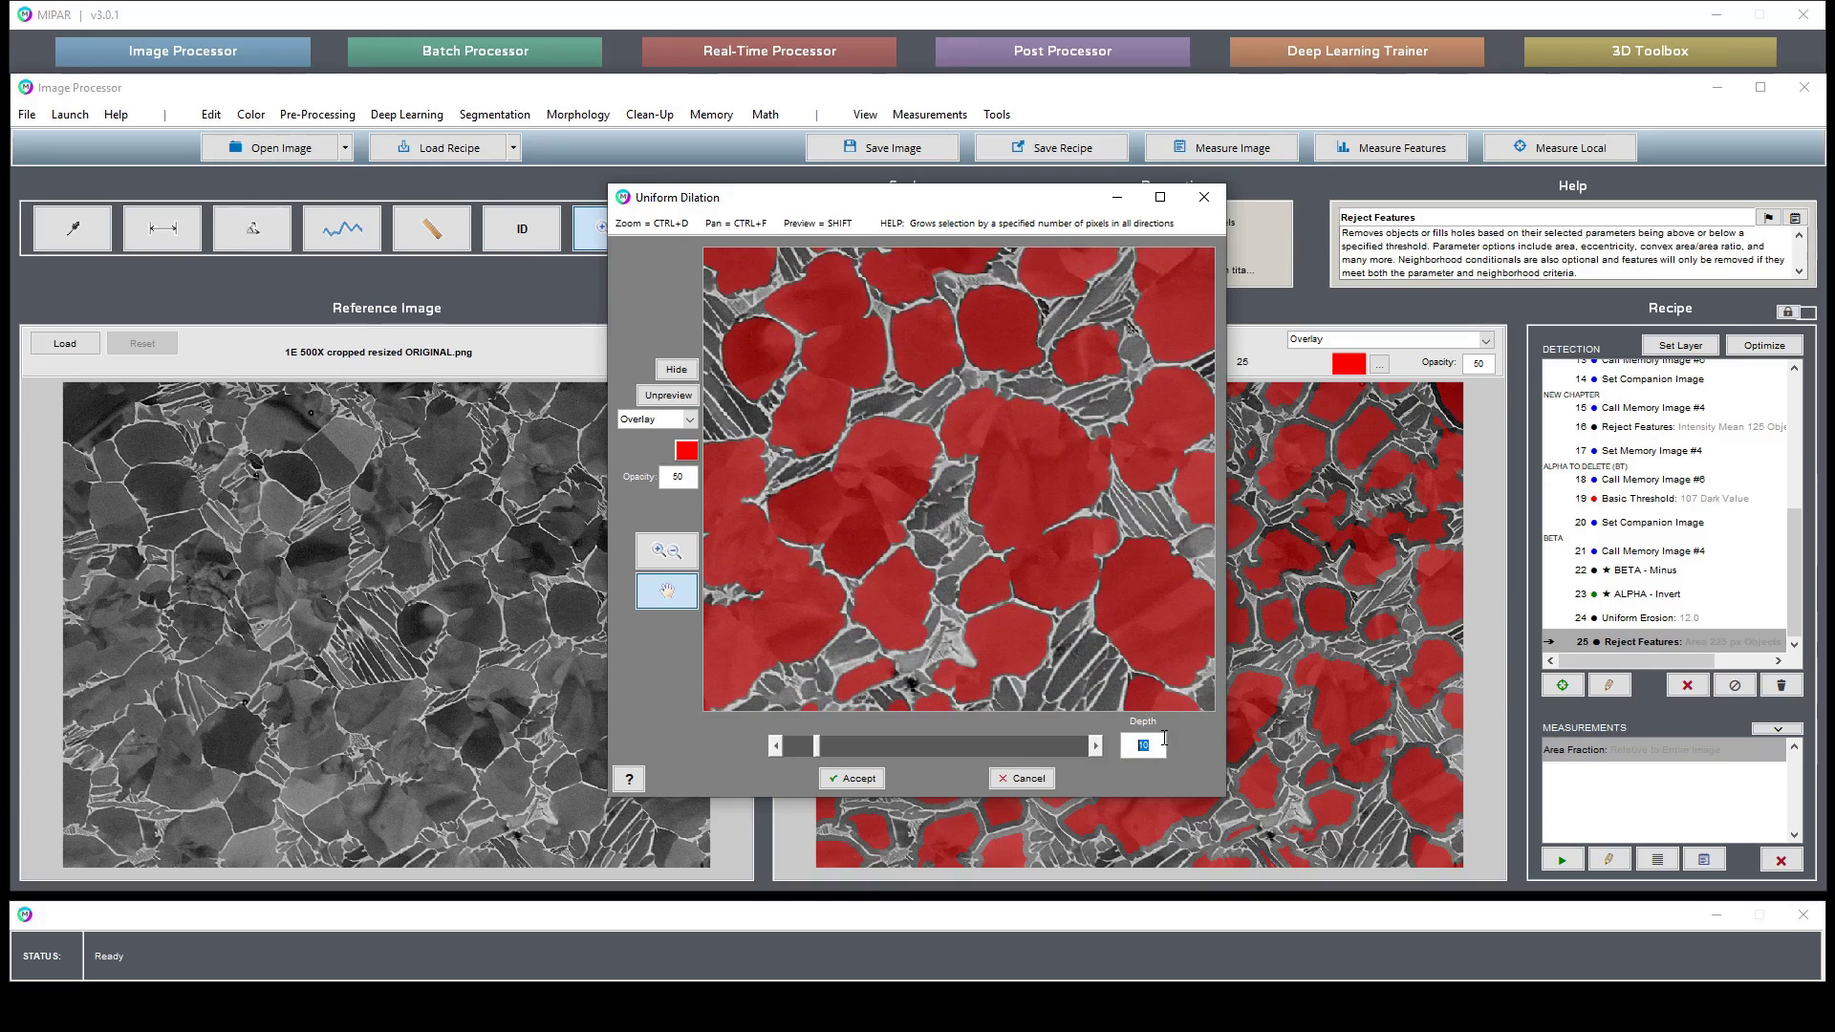
# Set the uniform dilation depth to 7 and accept it
pyautogui.write('7')
pyautogui.press('Return')
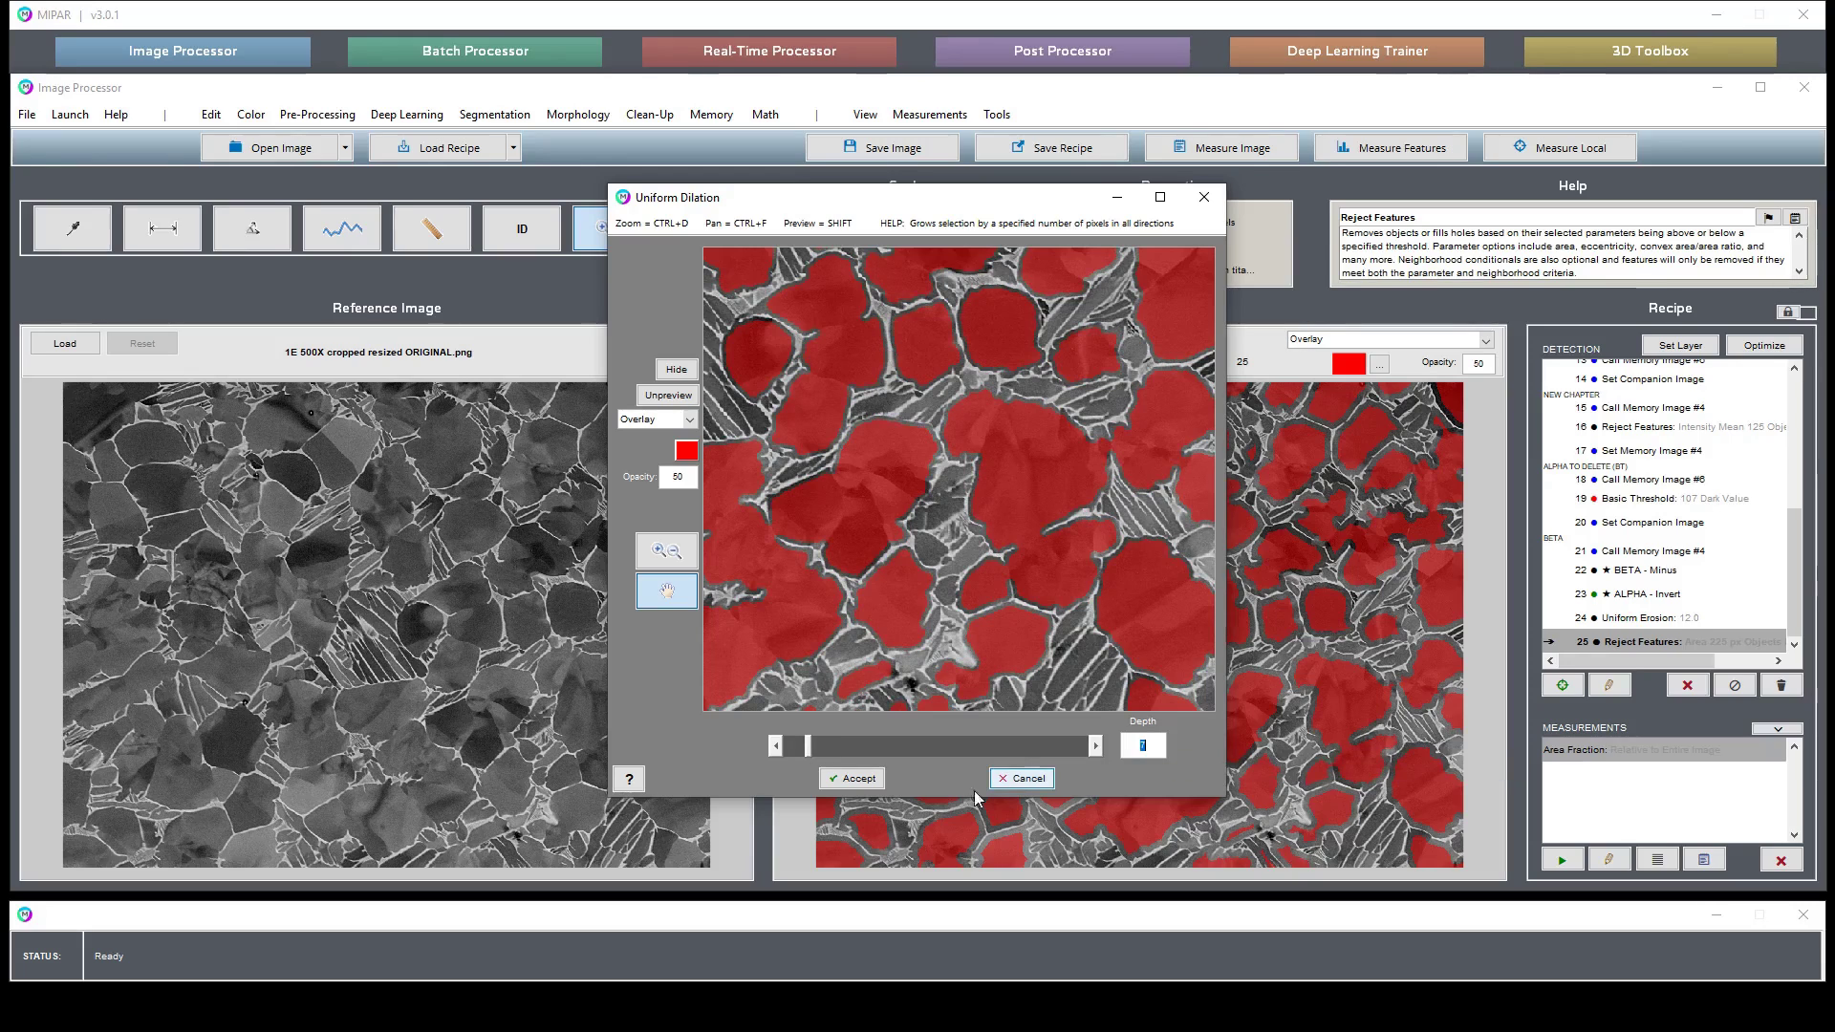
pyautogui.click(852, 779)
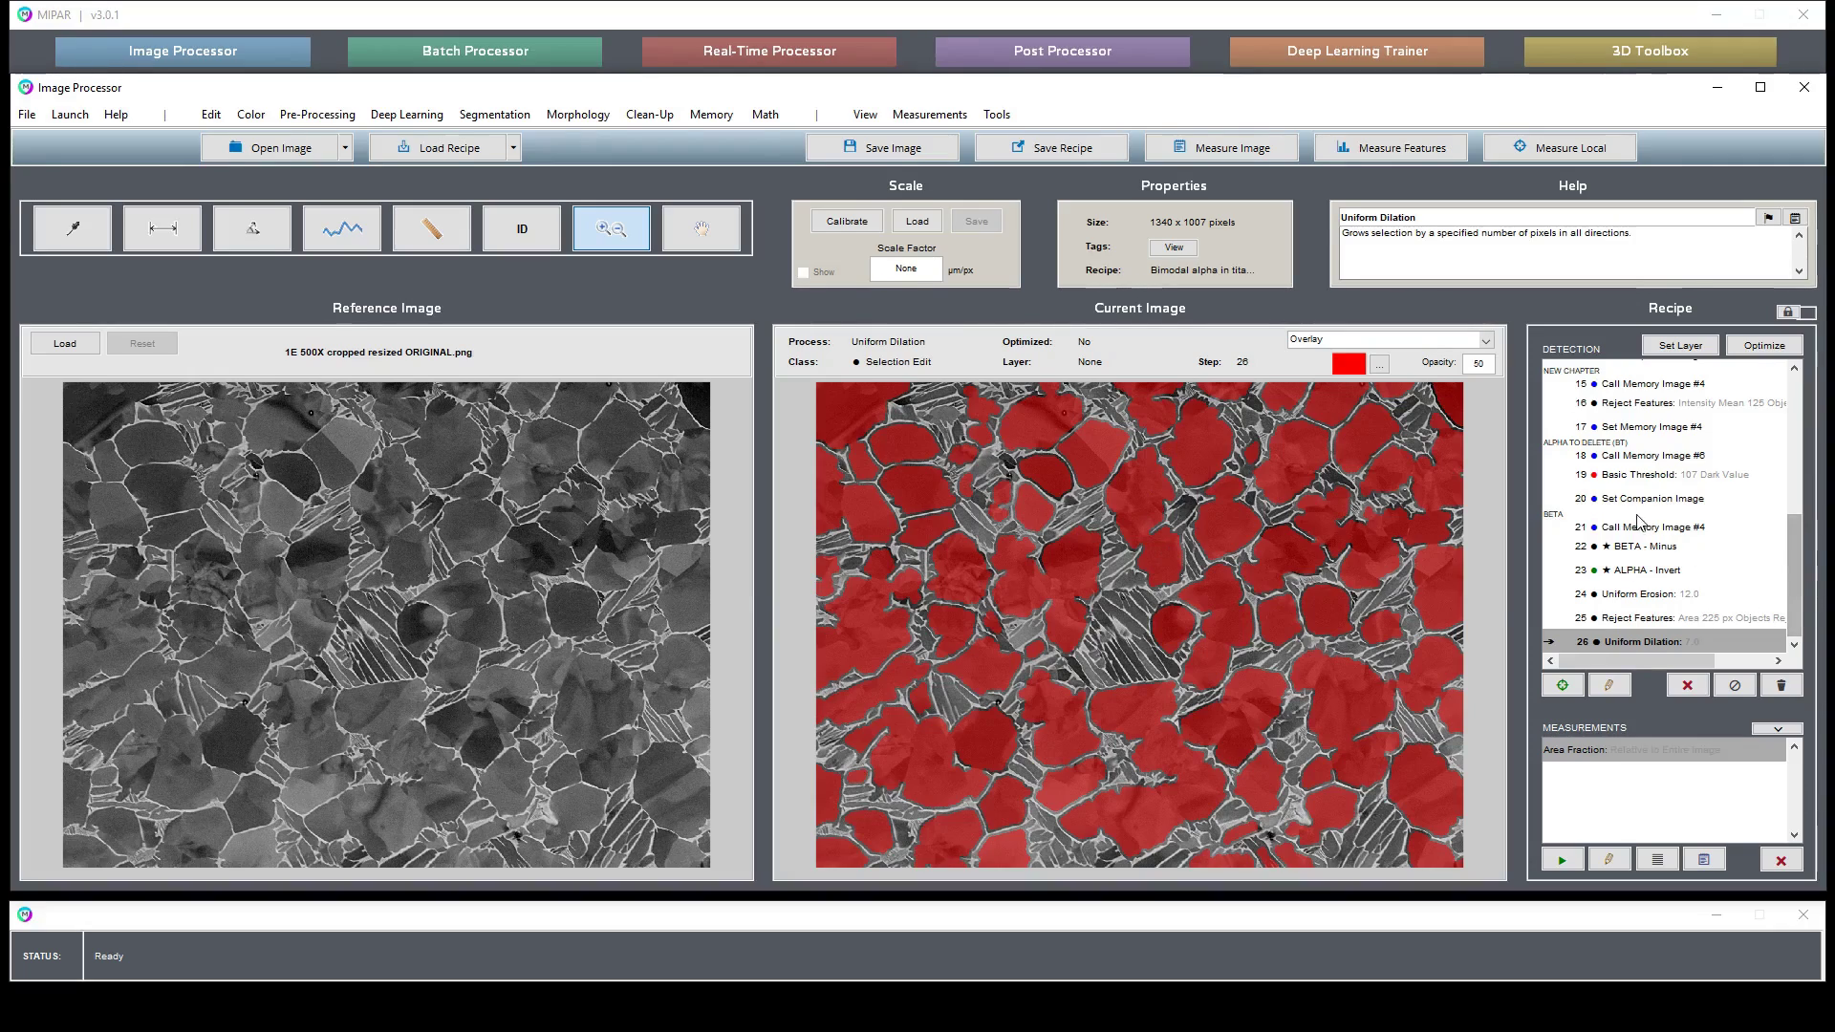
# Store the recipe's ALPHA - Invert result as Memory Image #4, ahead of the erosion step
pyautogui.click(1642, 574)
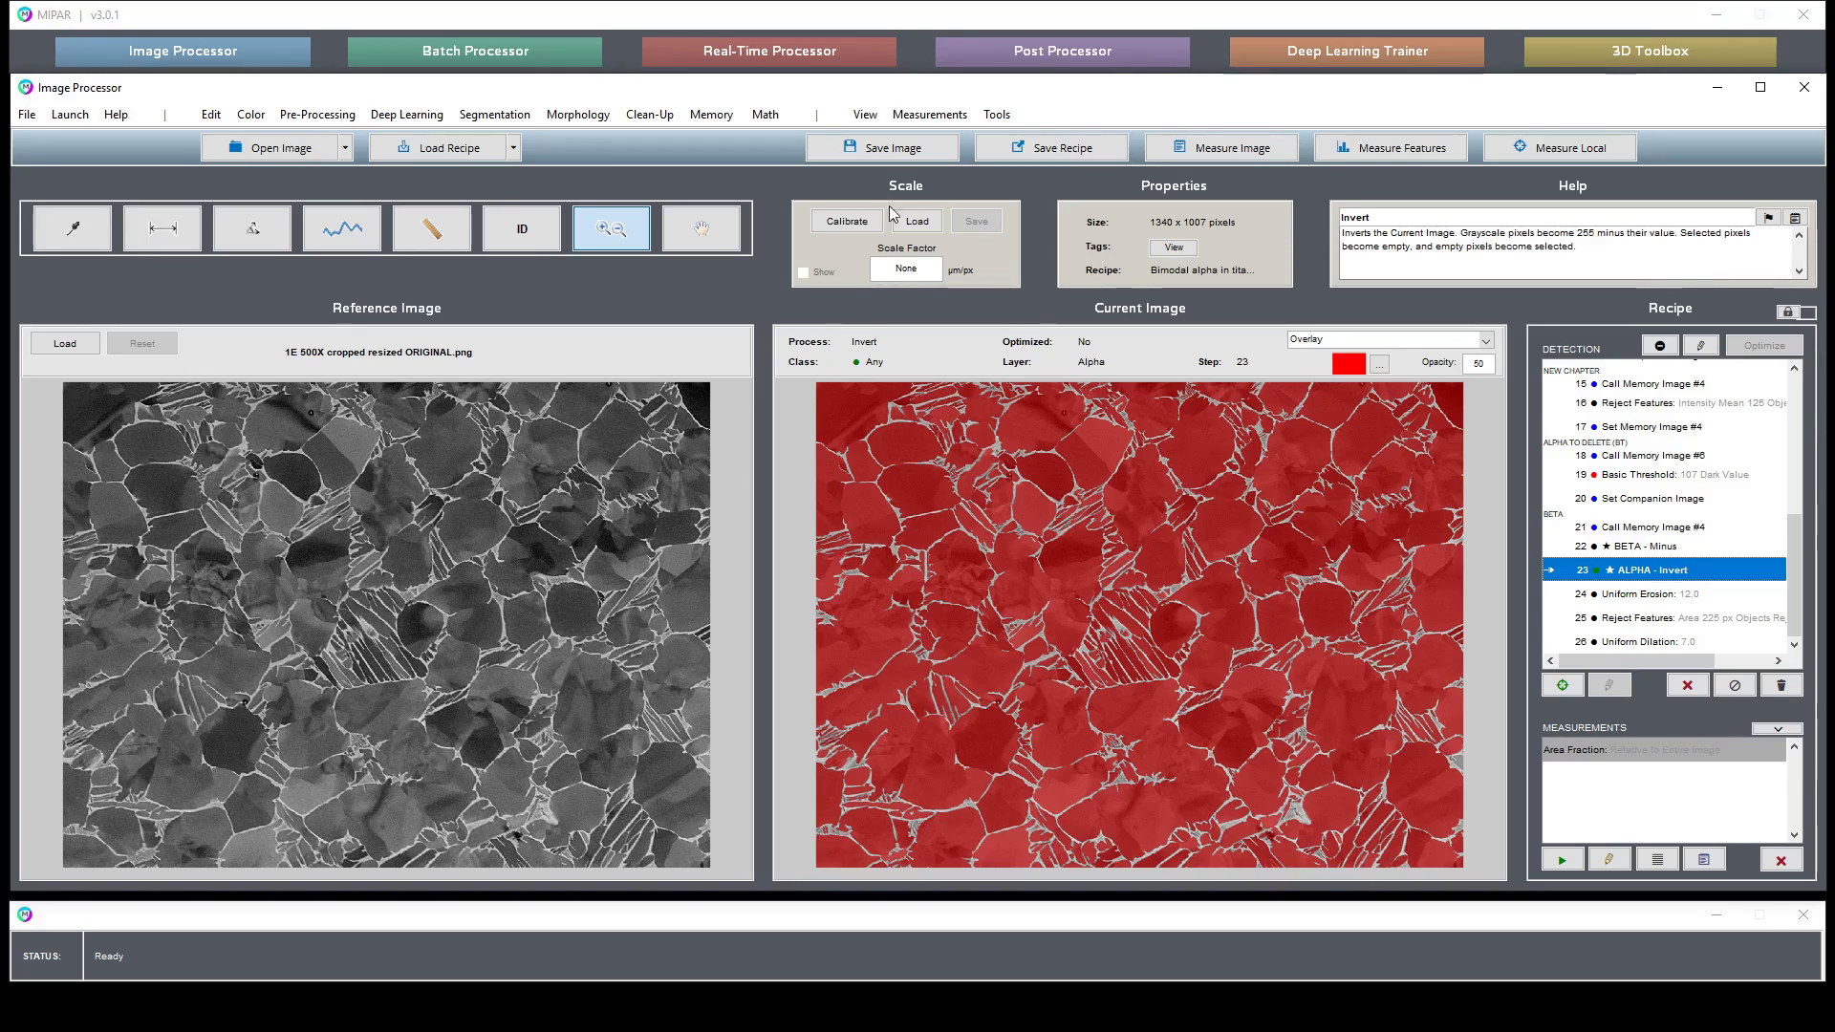
pyautogui.click(711, 114)
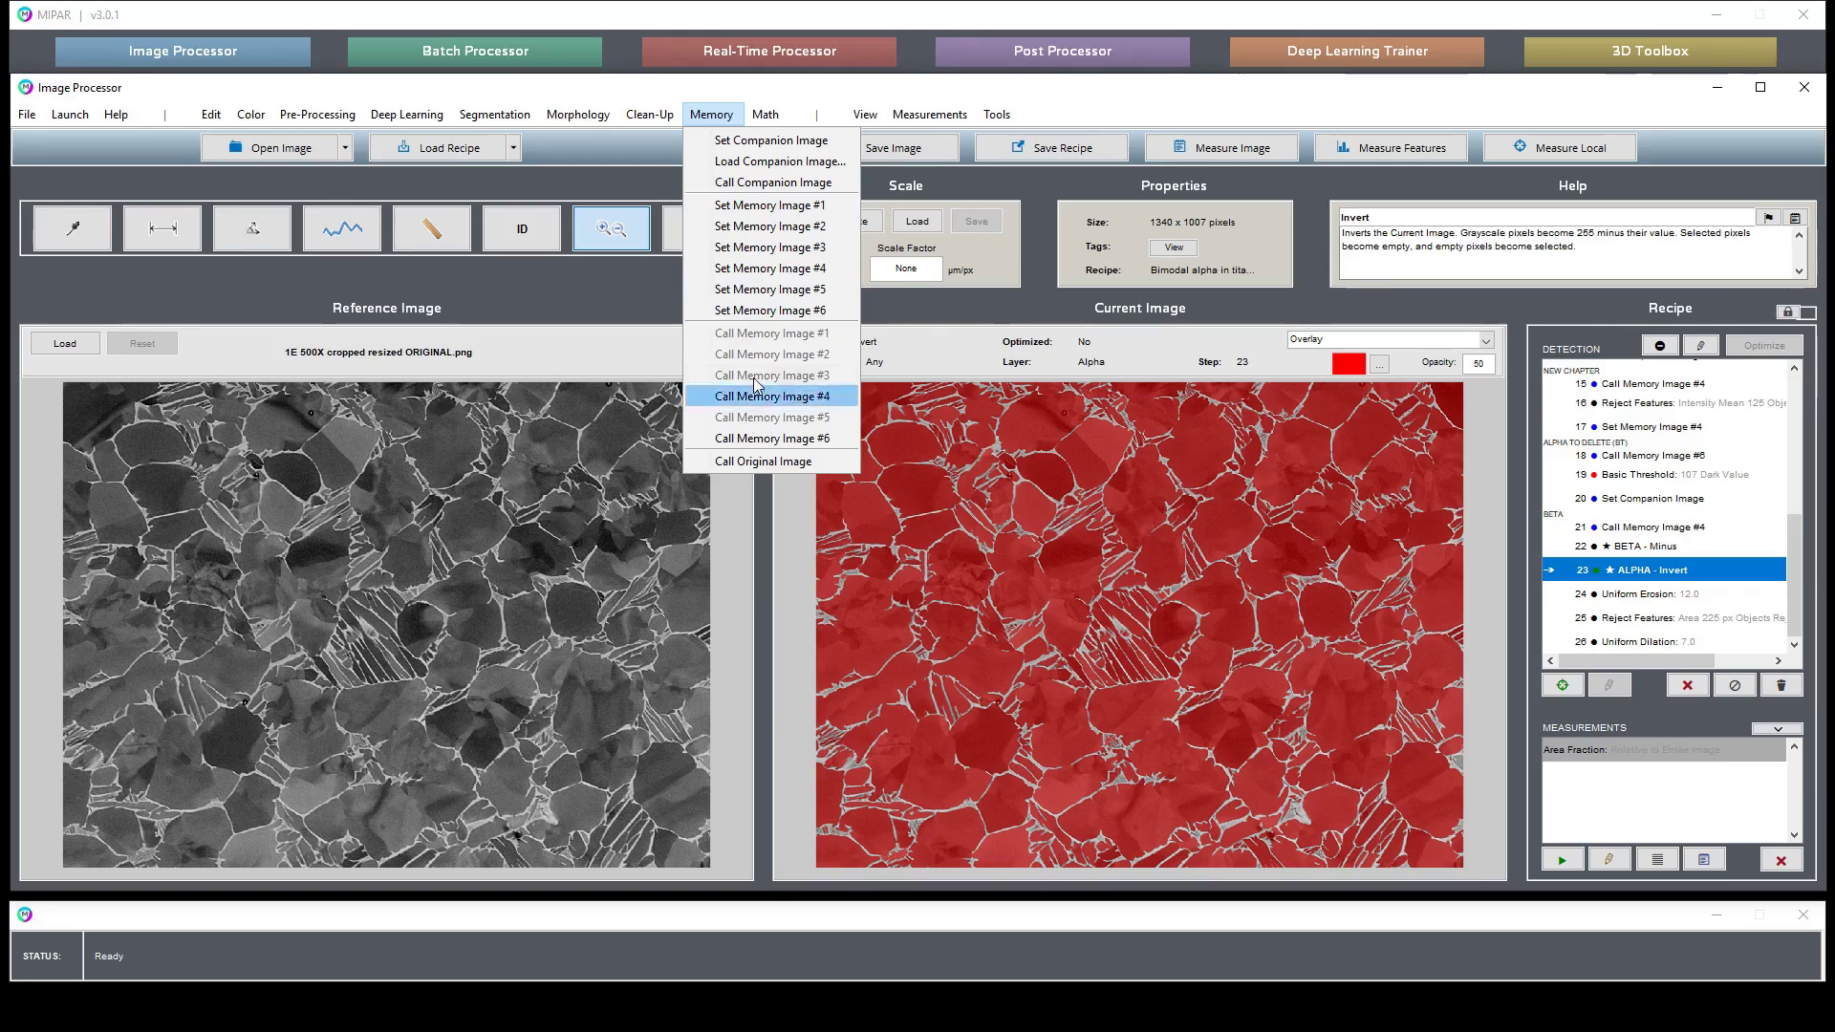
pyautogui.click(778, 278)
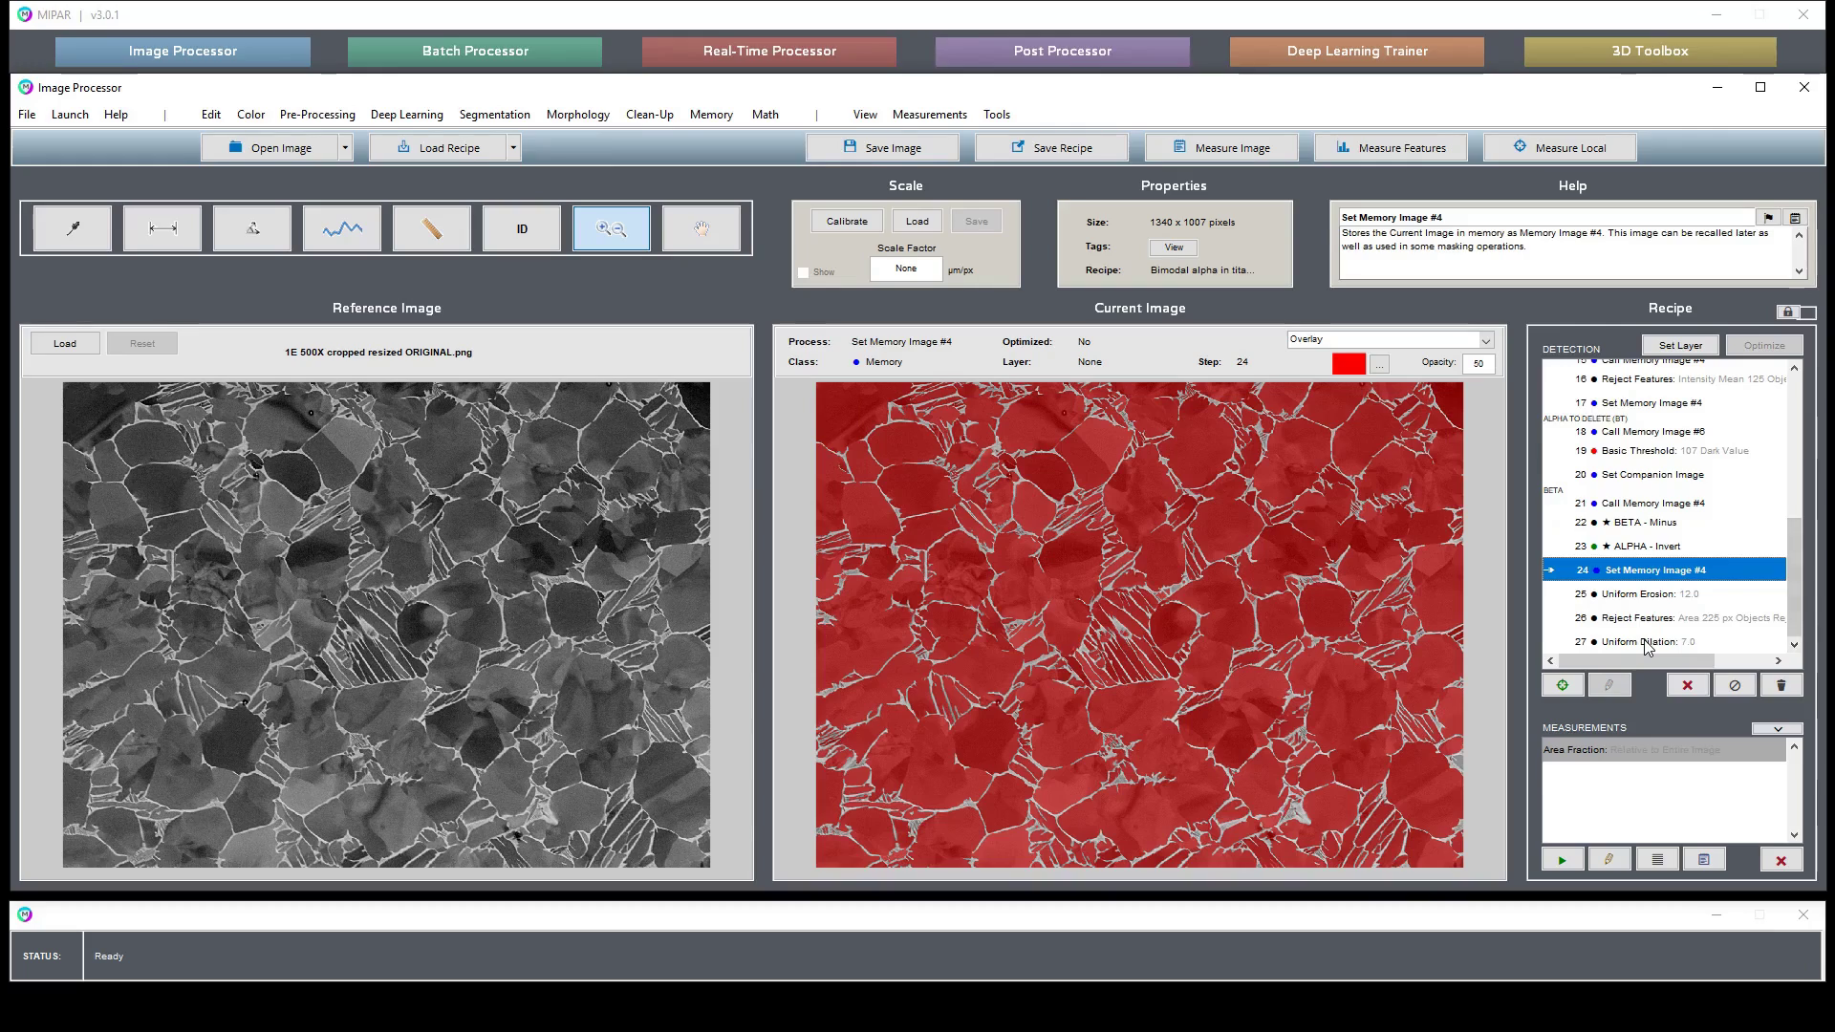
# Set the Uniform Dilation result as the companion image, and call Memory Image #4 as the current image
pyautogui.click(1648, 642)
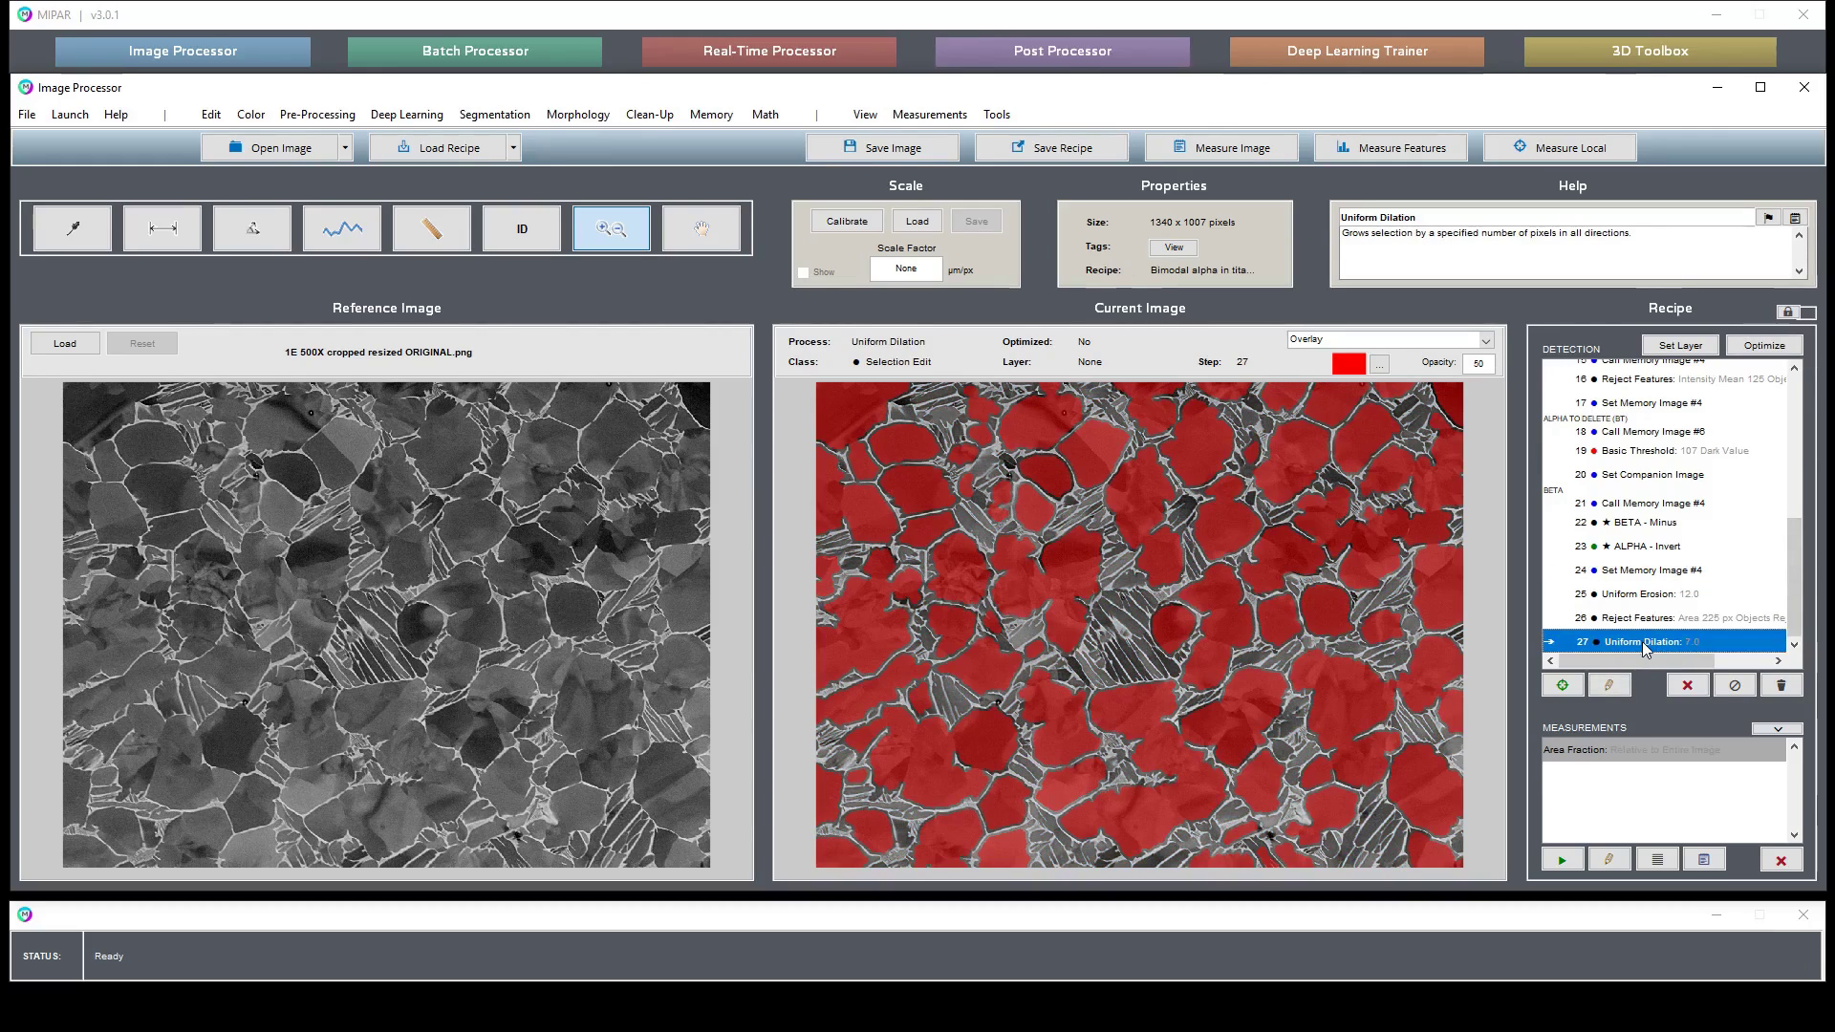
pyautogui.click(711, 114)
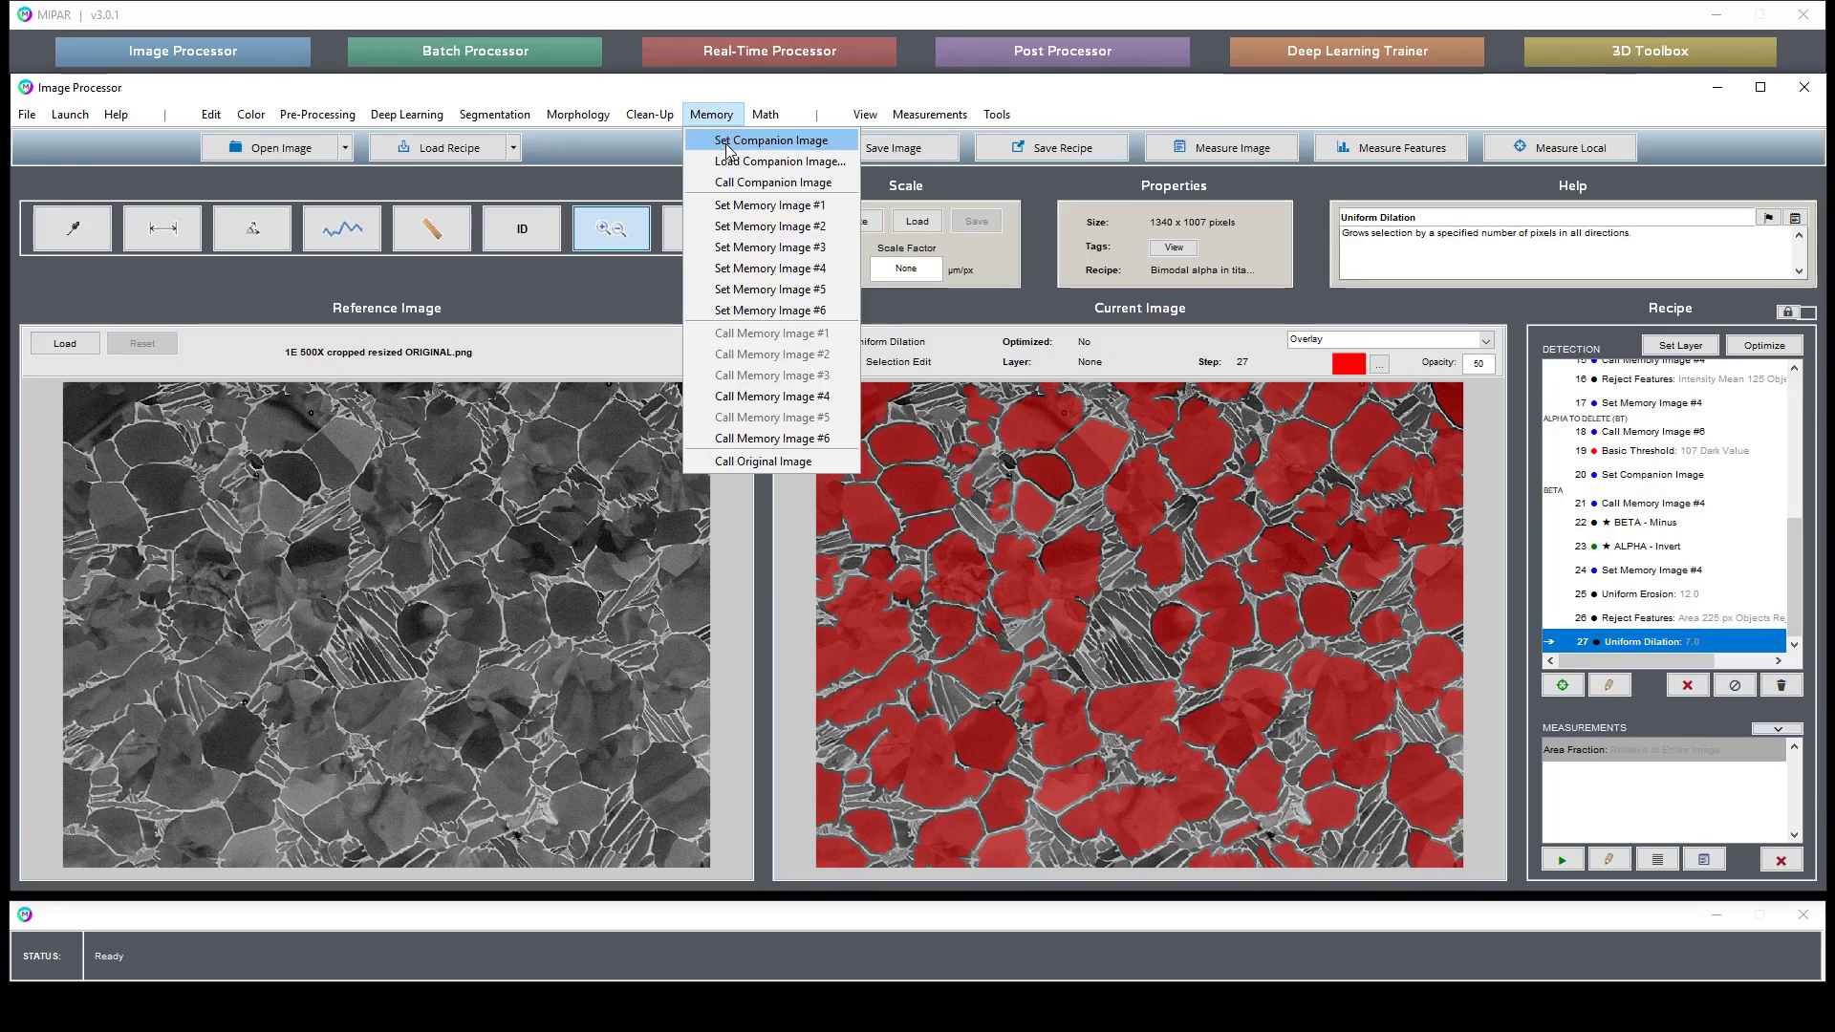
pyautogui.click(725, 142)
pyautogui.click(715, 115)
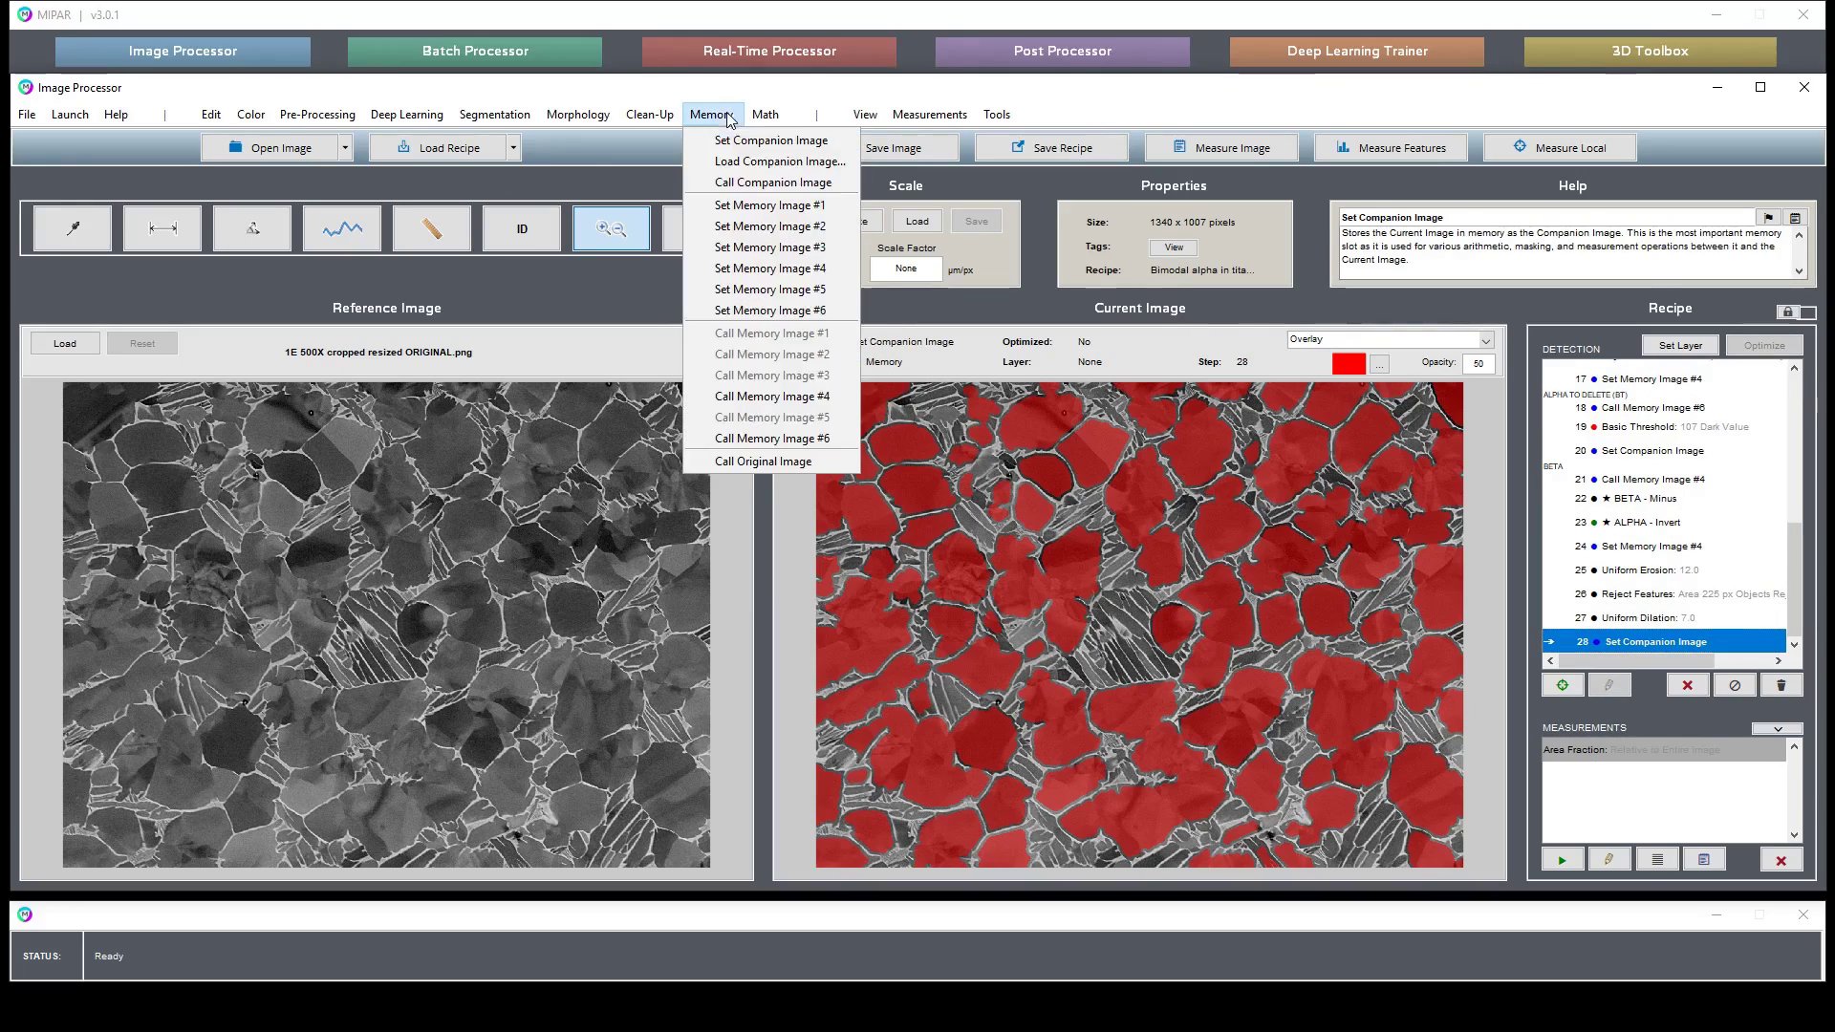
pyautogui.click(765, 396)
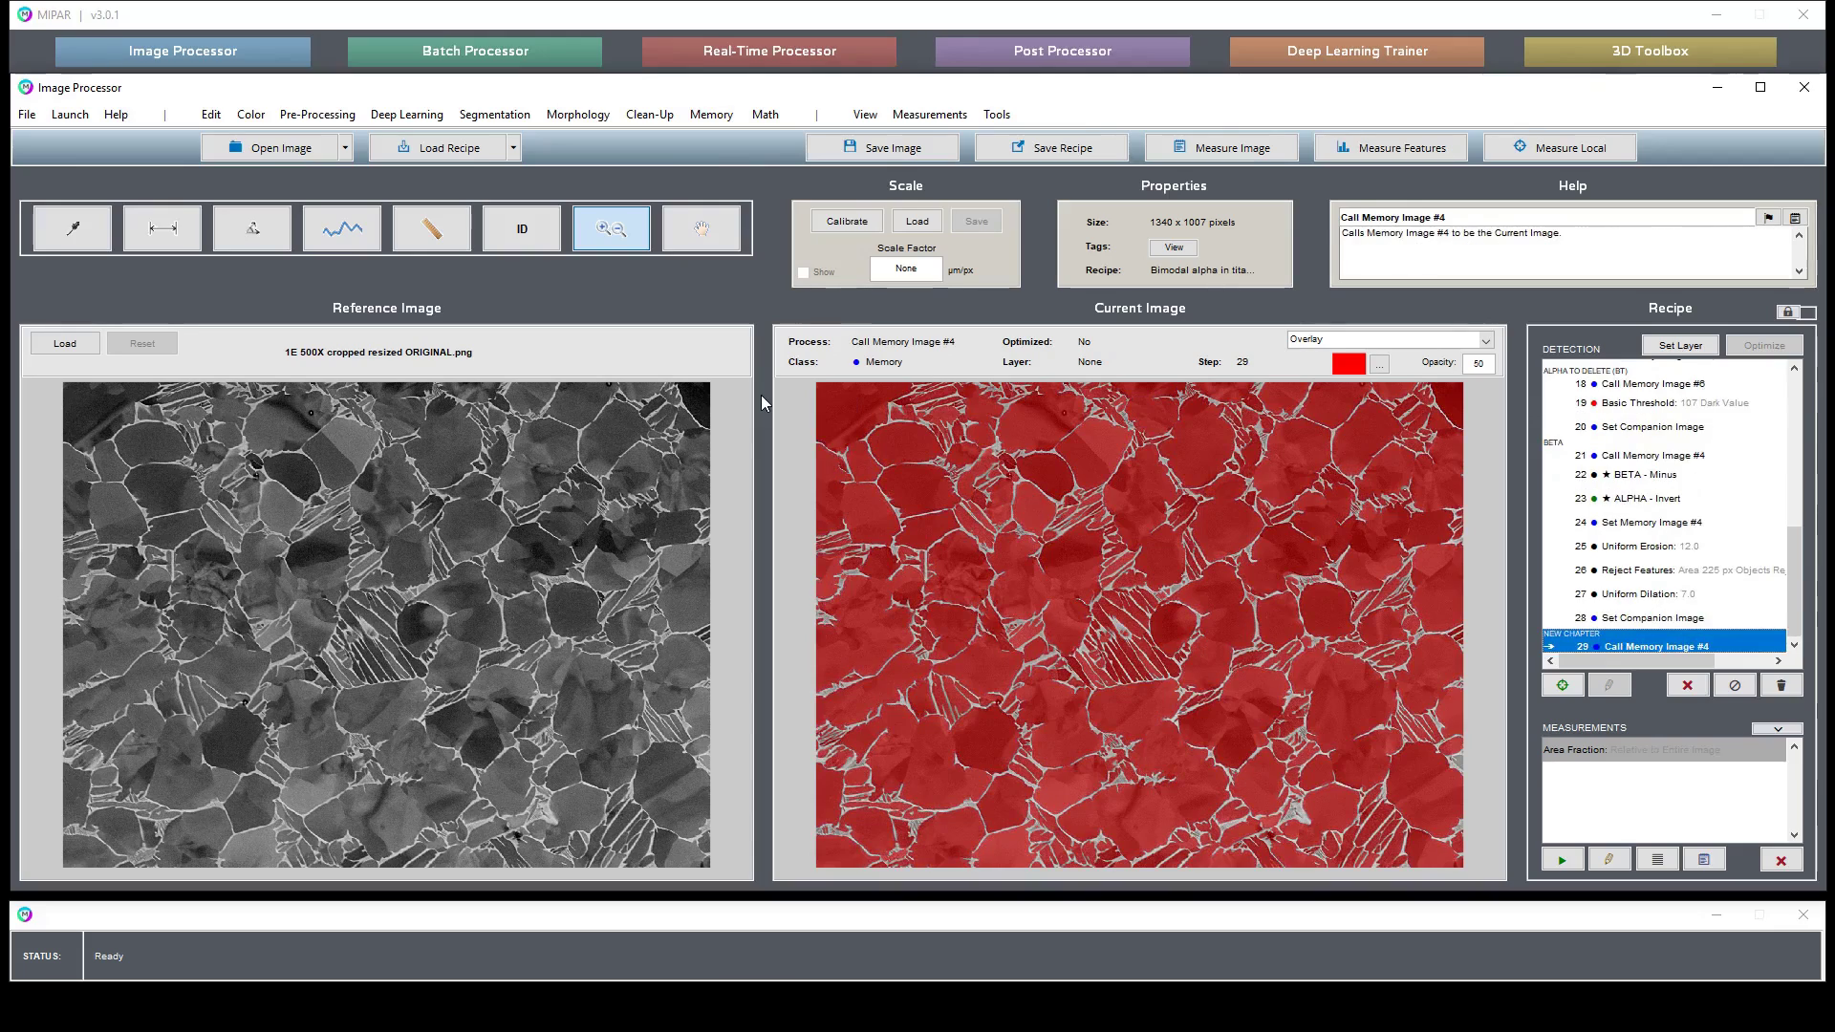
# Compare the Uniform Dilation result with the called Memory Image #4 close up in a lamellar area
pyautogui.moveTo(1167, 561); pyautogui.dragTo(1167, 562)
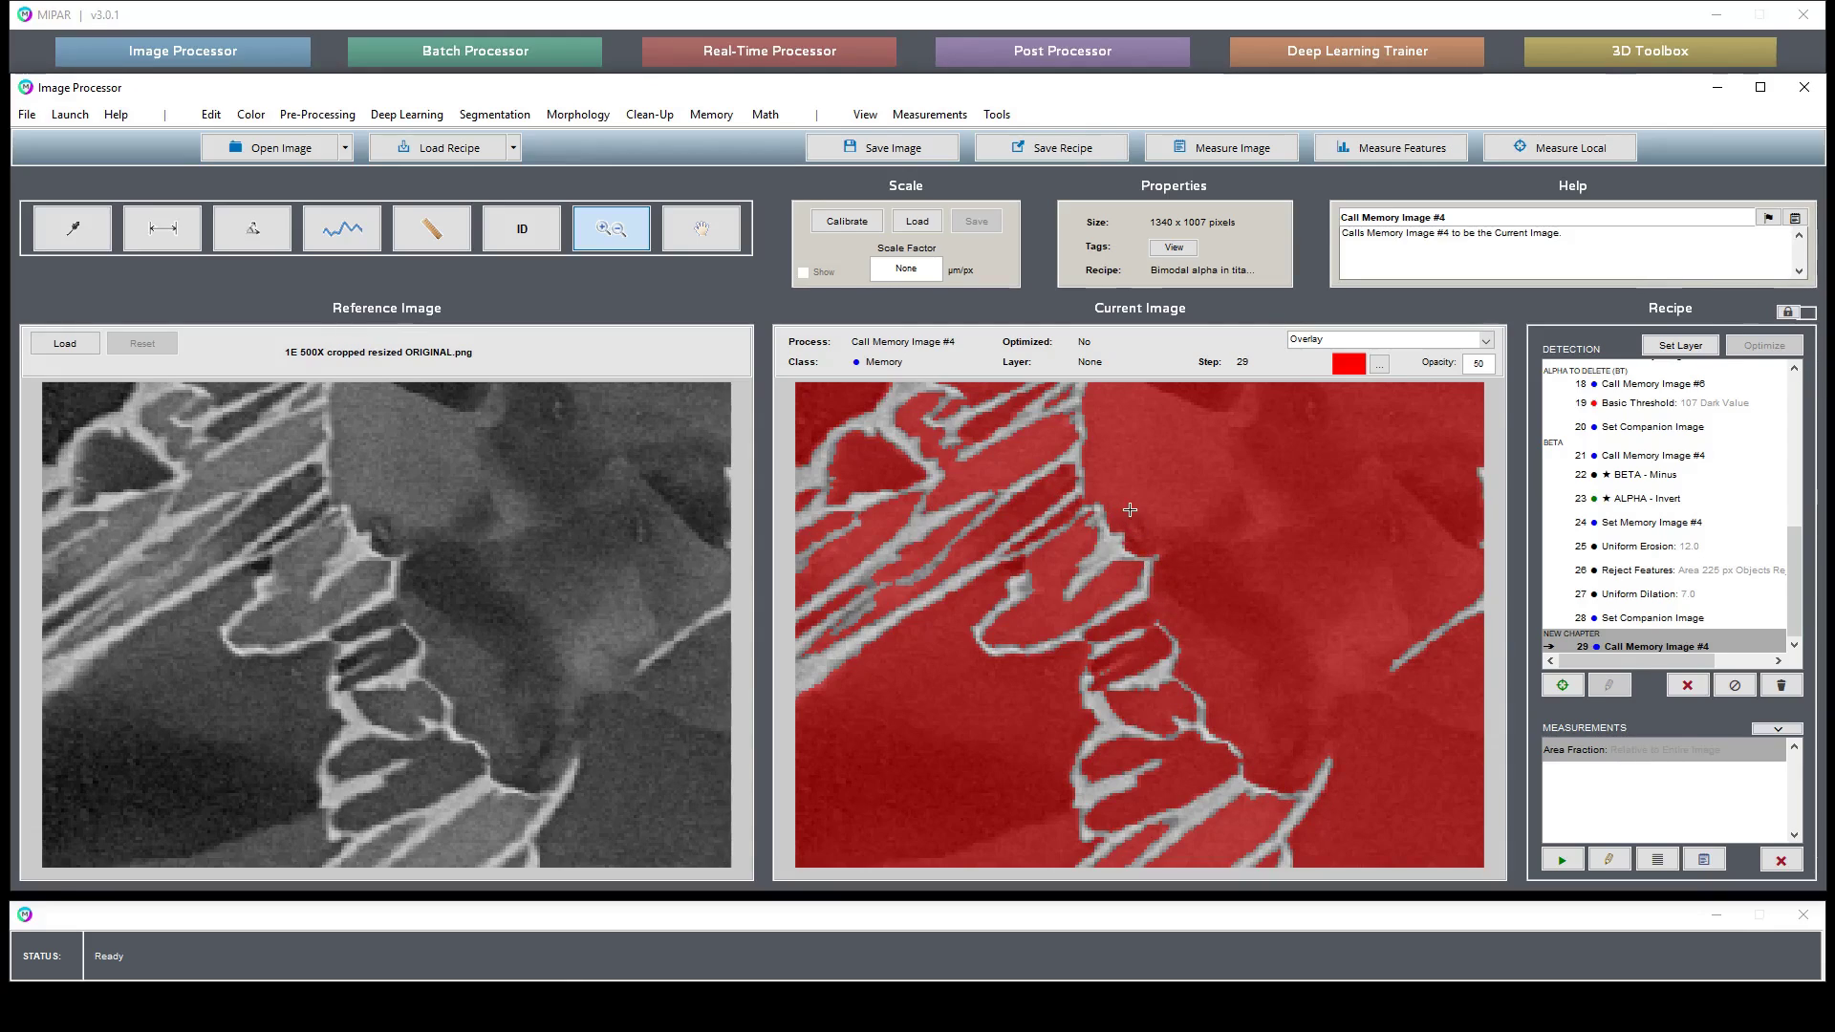
pyautogui.click(1658, 595)
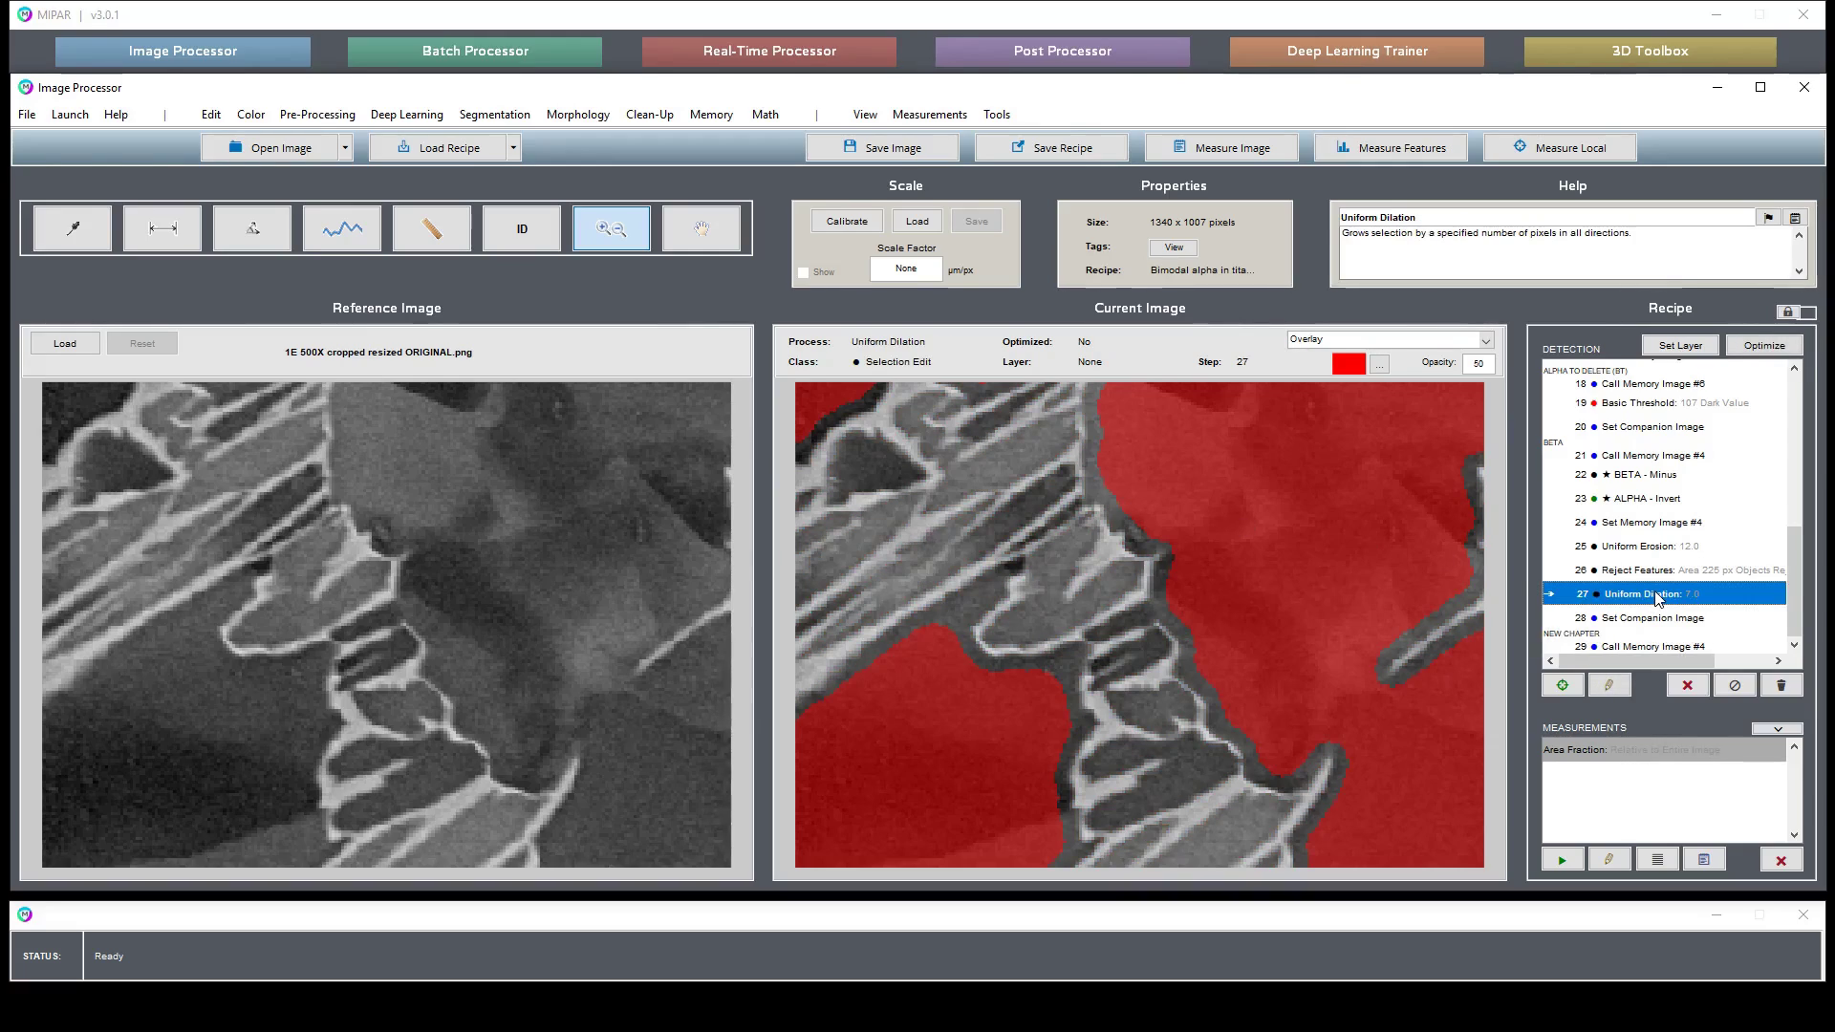
pyautogui.click(1657, 648)
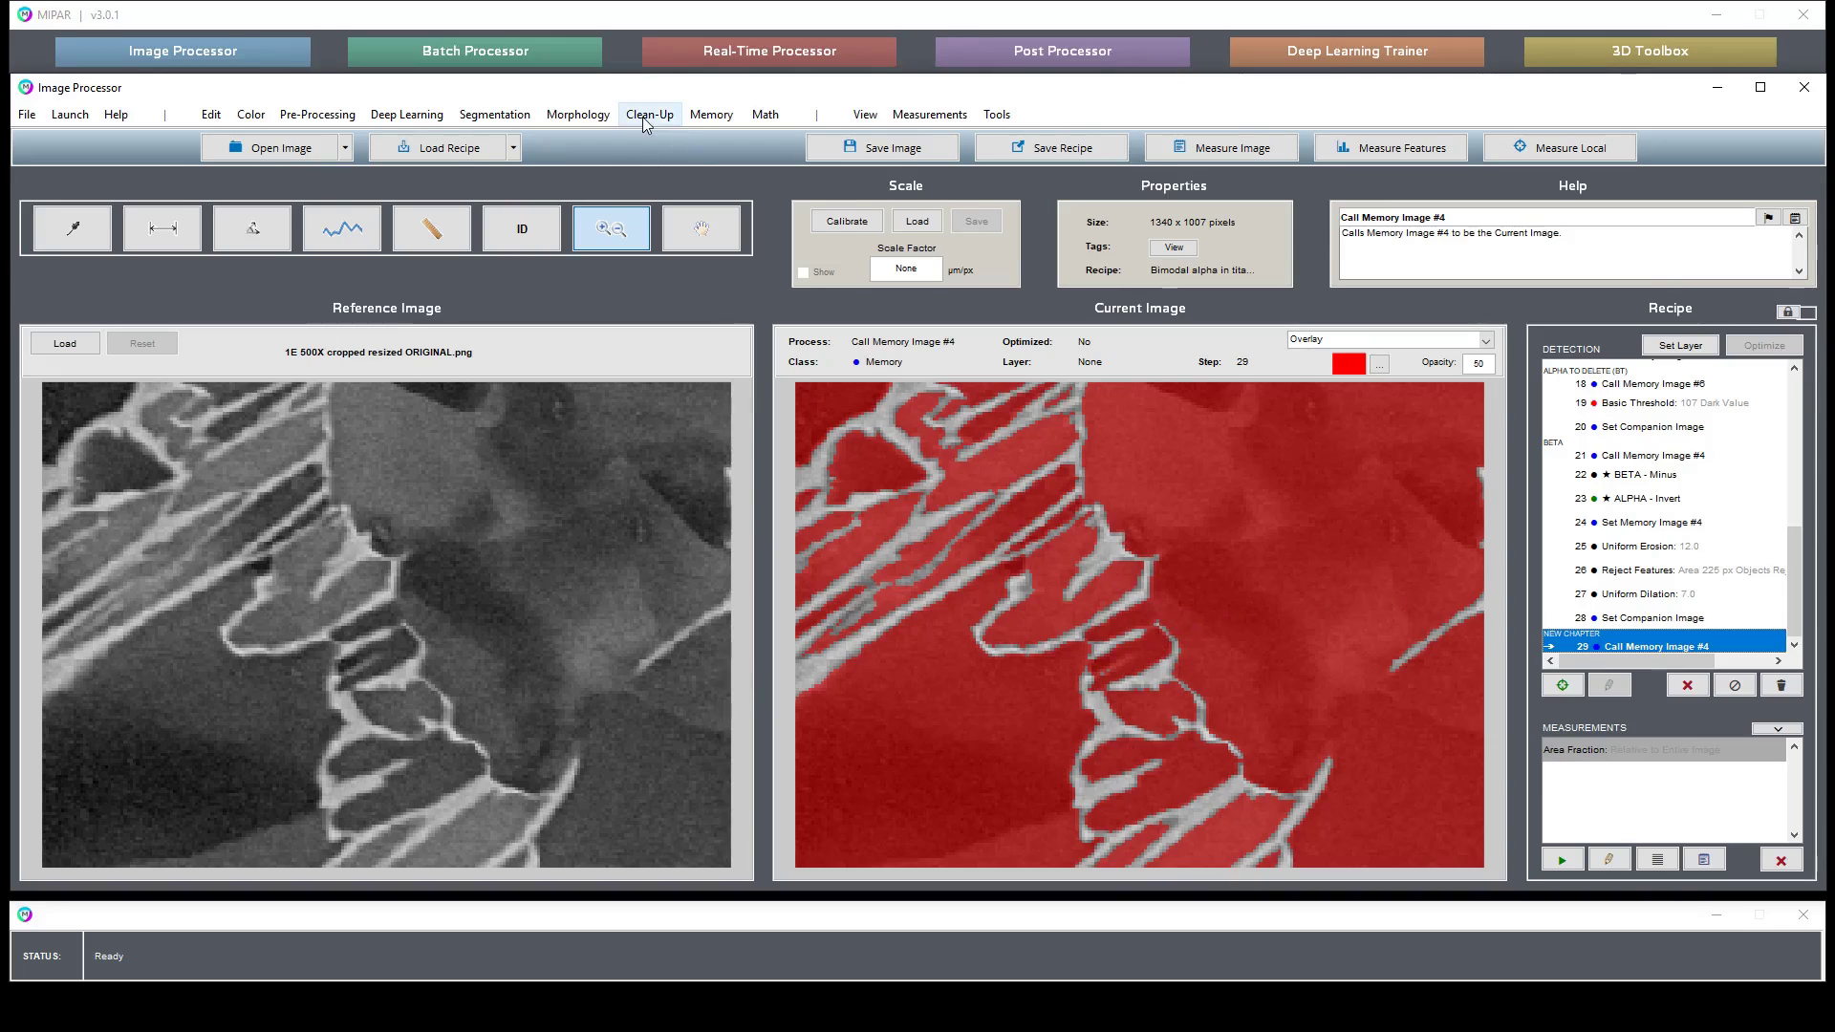
# Start Separate Features on the full alpha selection and examine the previewed separation lines in several areas
pyautogui.click(554, 119)
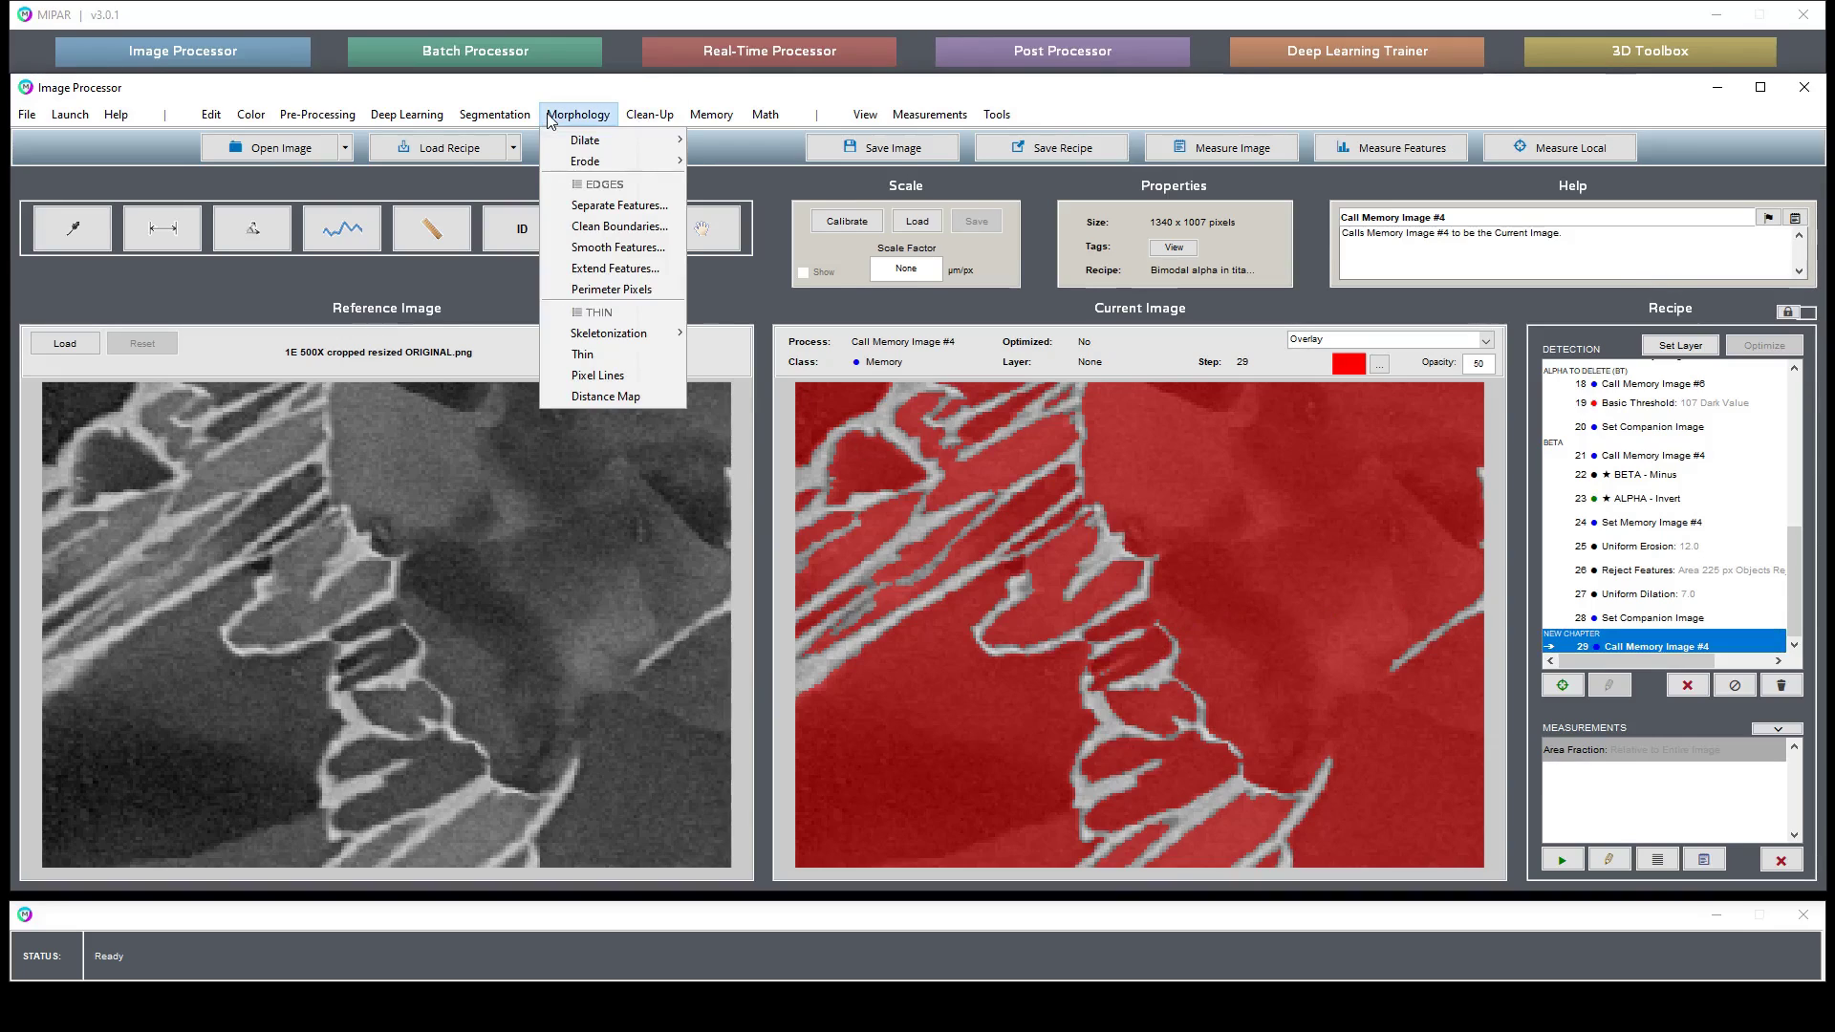
pyautogui.click(591, 212)
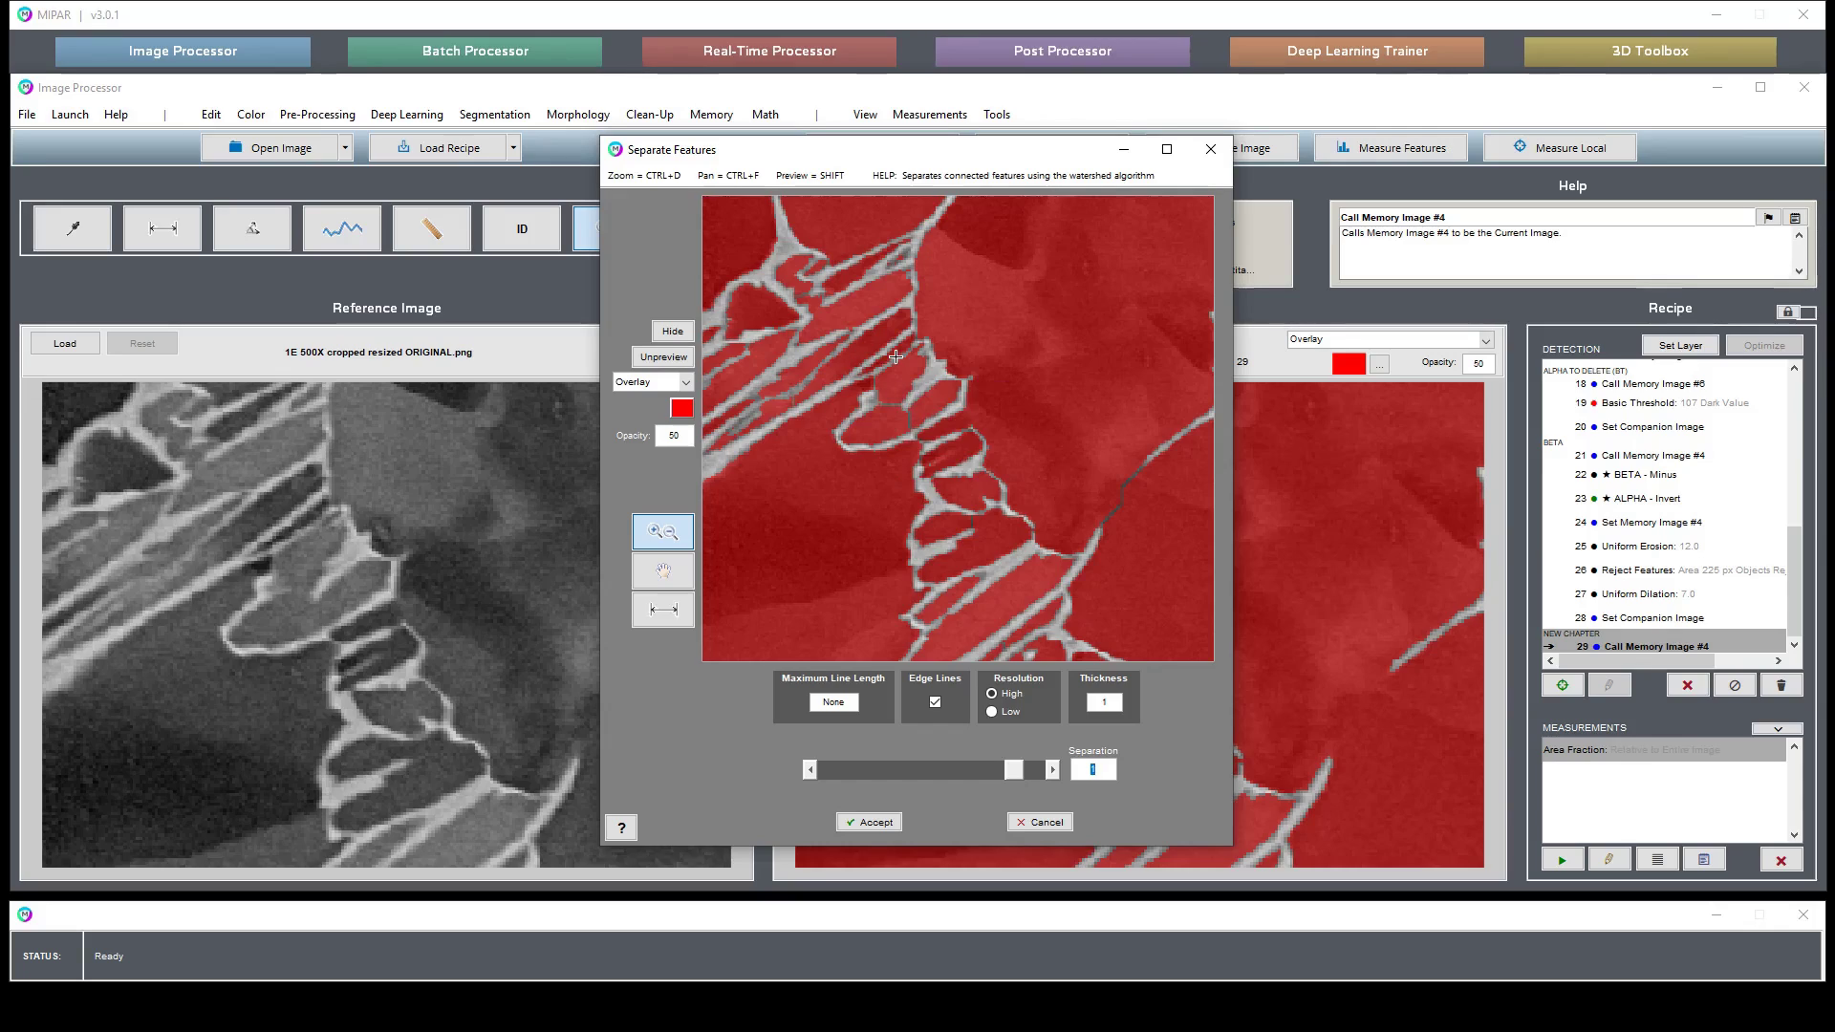
pyautogui.moveTo(859, 330); pyautogui.dragTo(1107, 588)
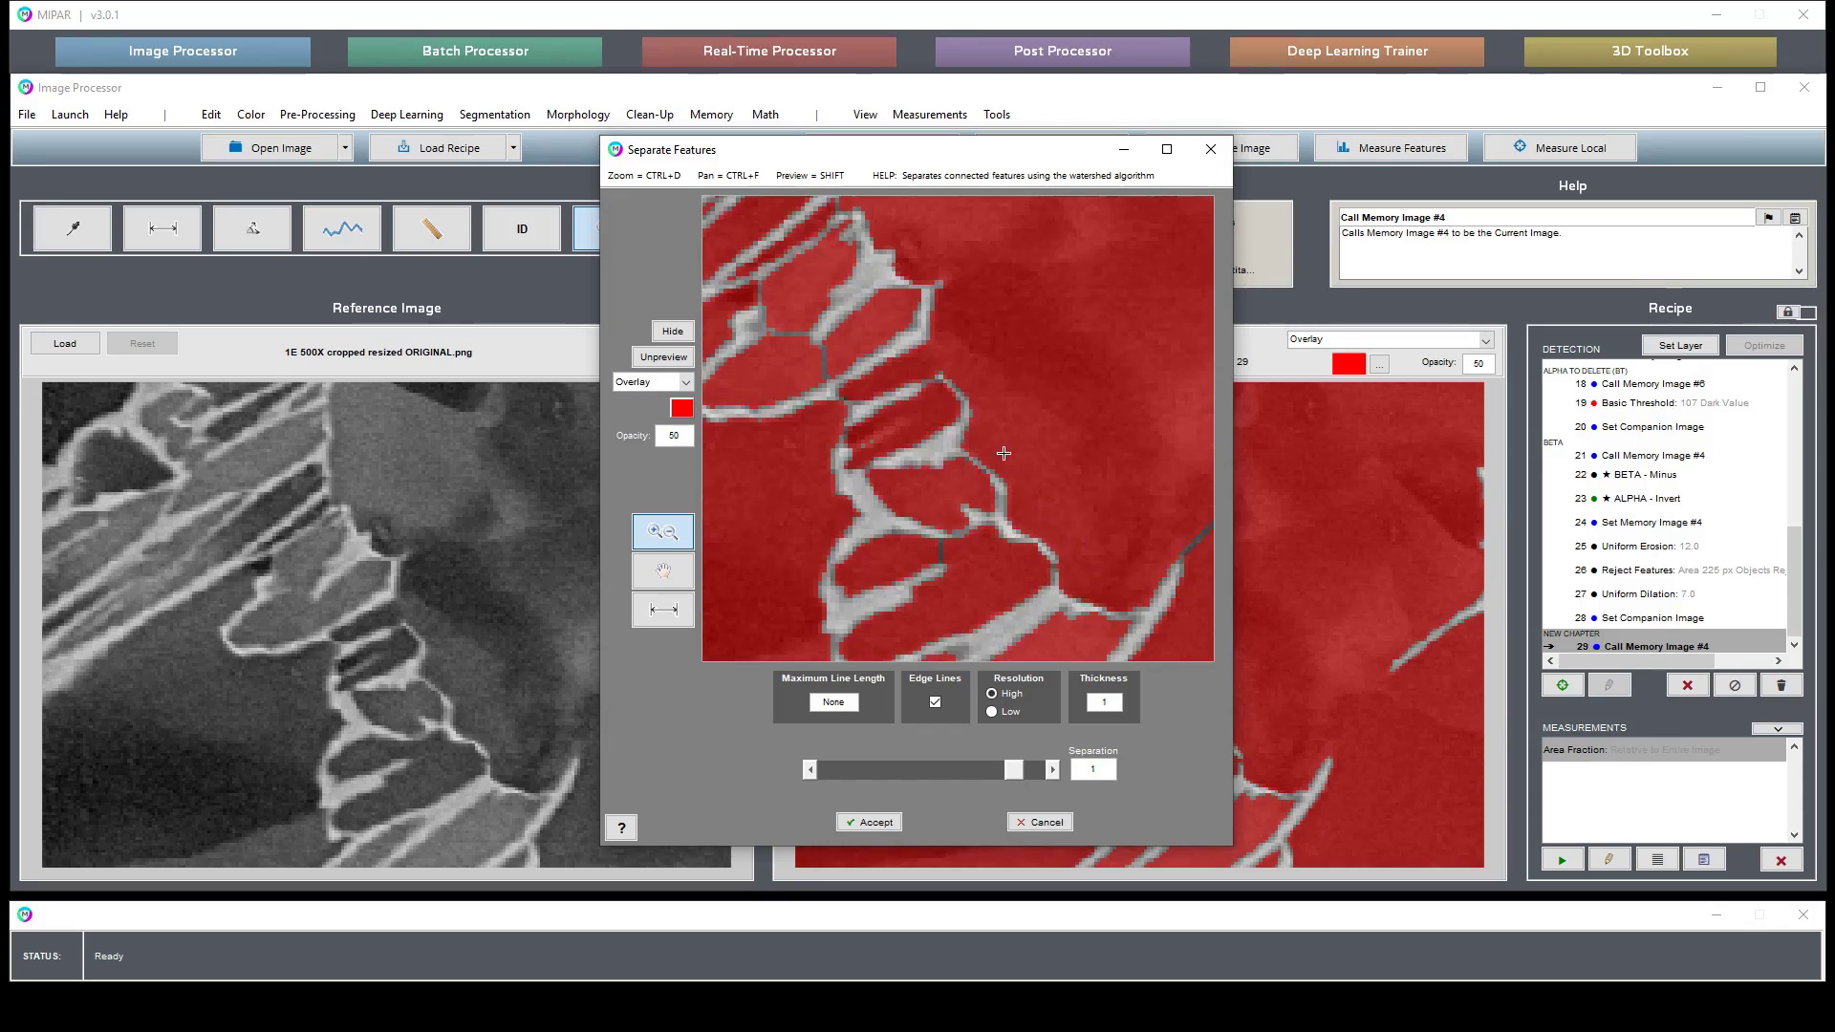
pyautogui.doubleClick(952, 352)
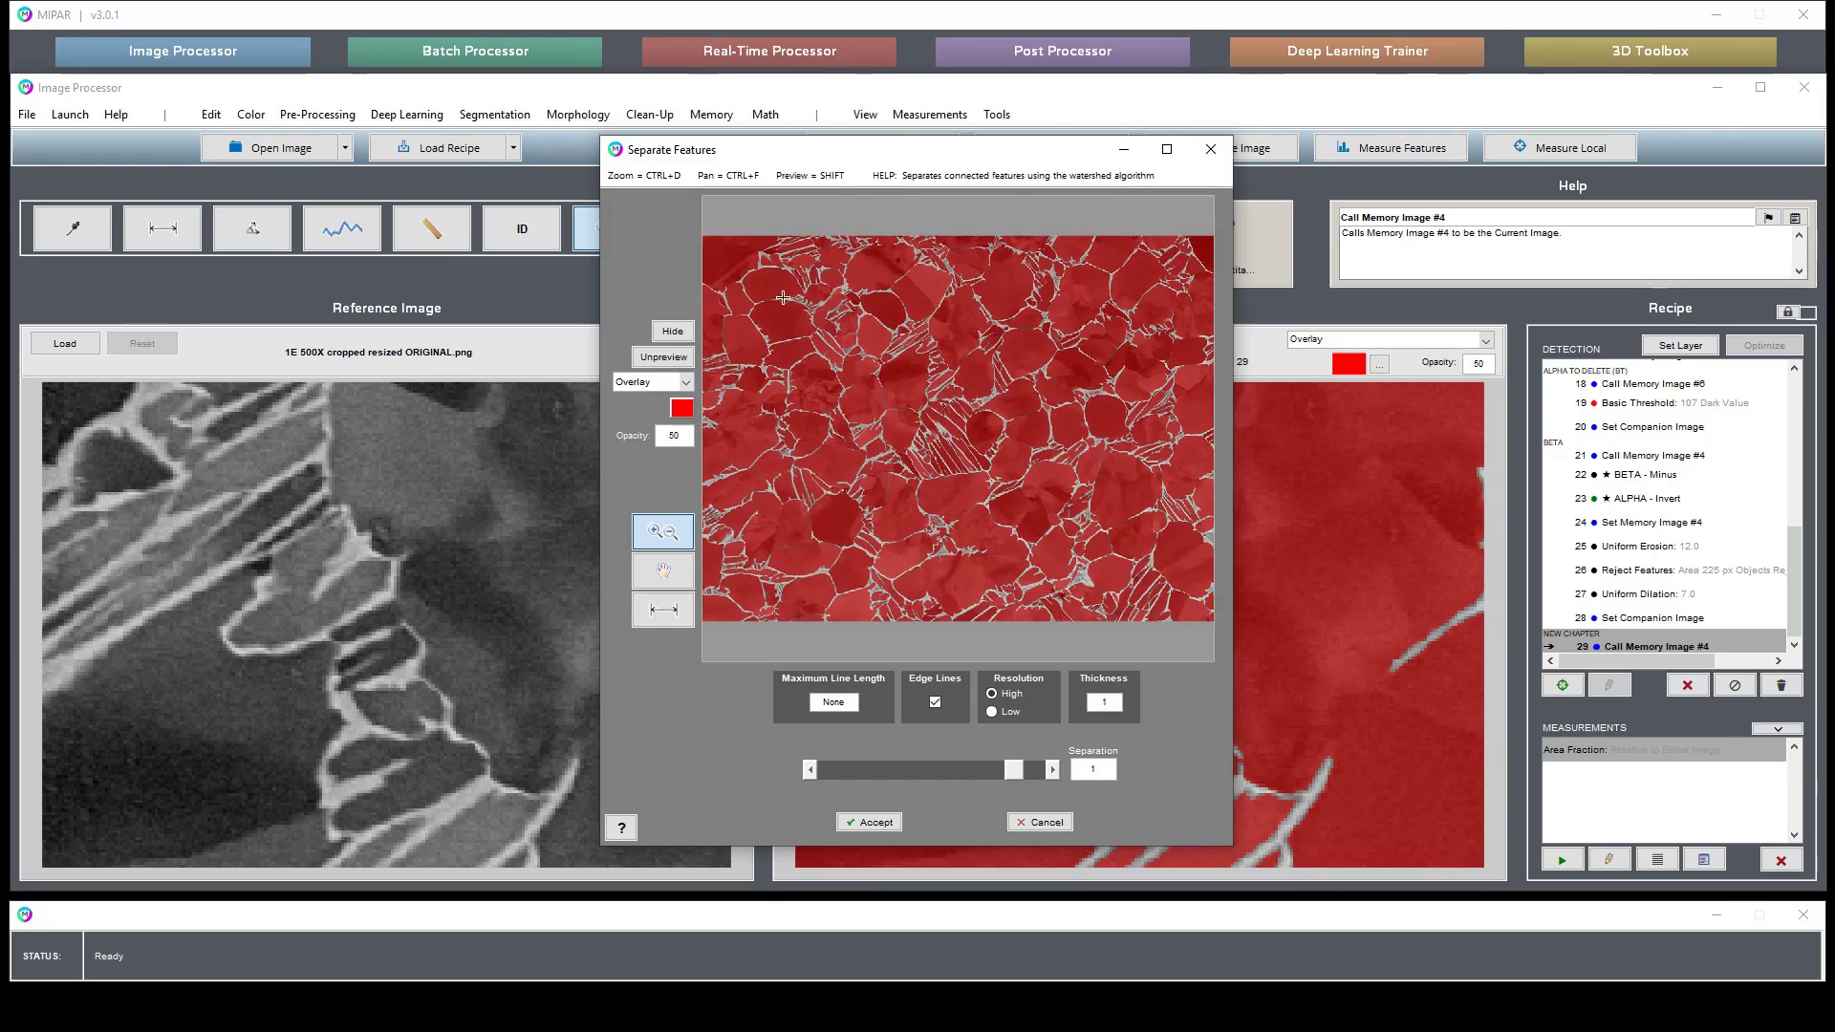
pyautogui.moveTo(782, 297); pyautogui.dragTo(935, 422)
pyautogui.hotkey('ctrl', 'f')
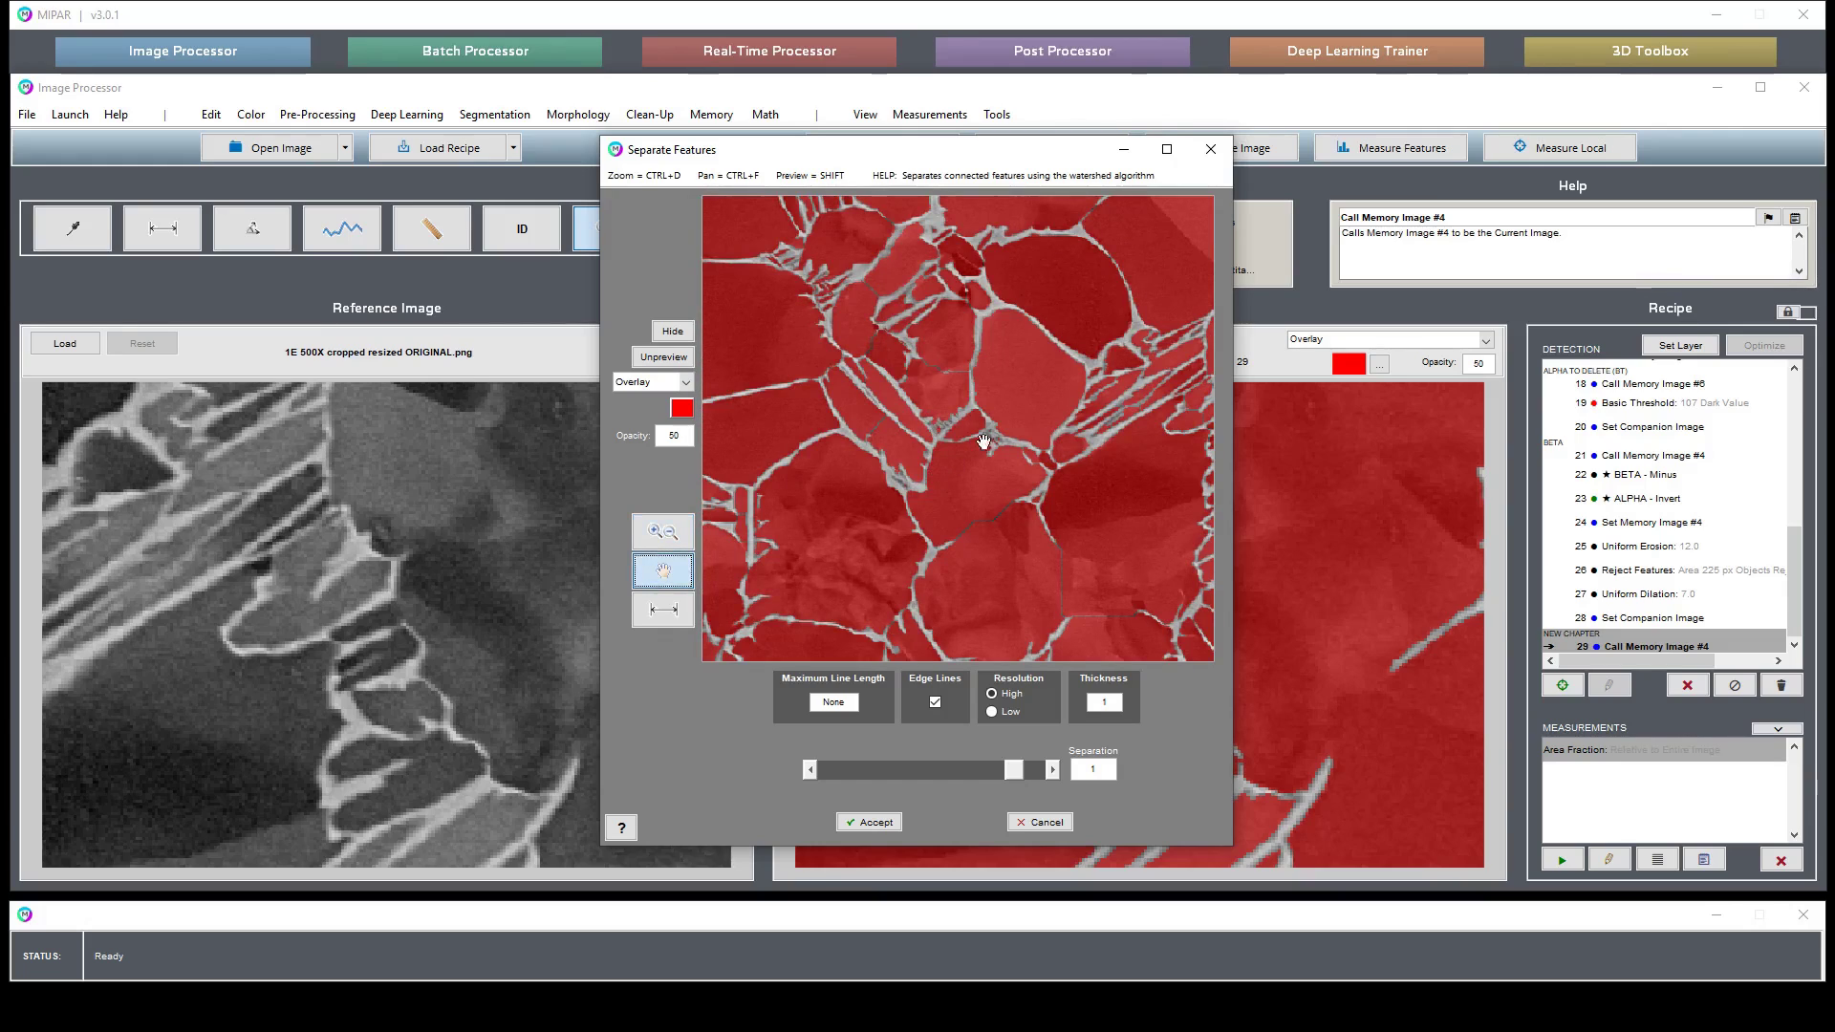
pyautogui.moveTo(1056, 336); pyautogui.dragTo(977, 533)
# Show the separation preview as an outline with a line thickness of 1
pyautogui.click(674, 385)
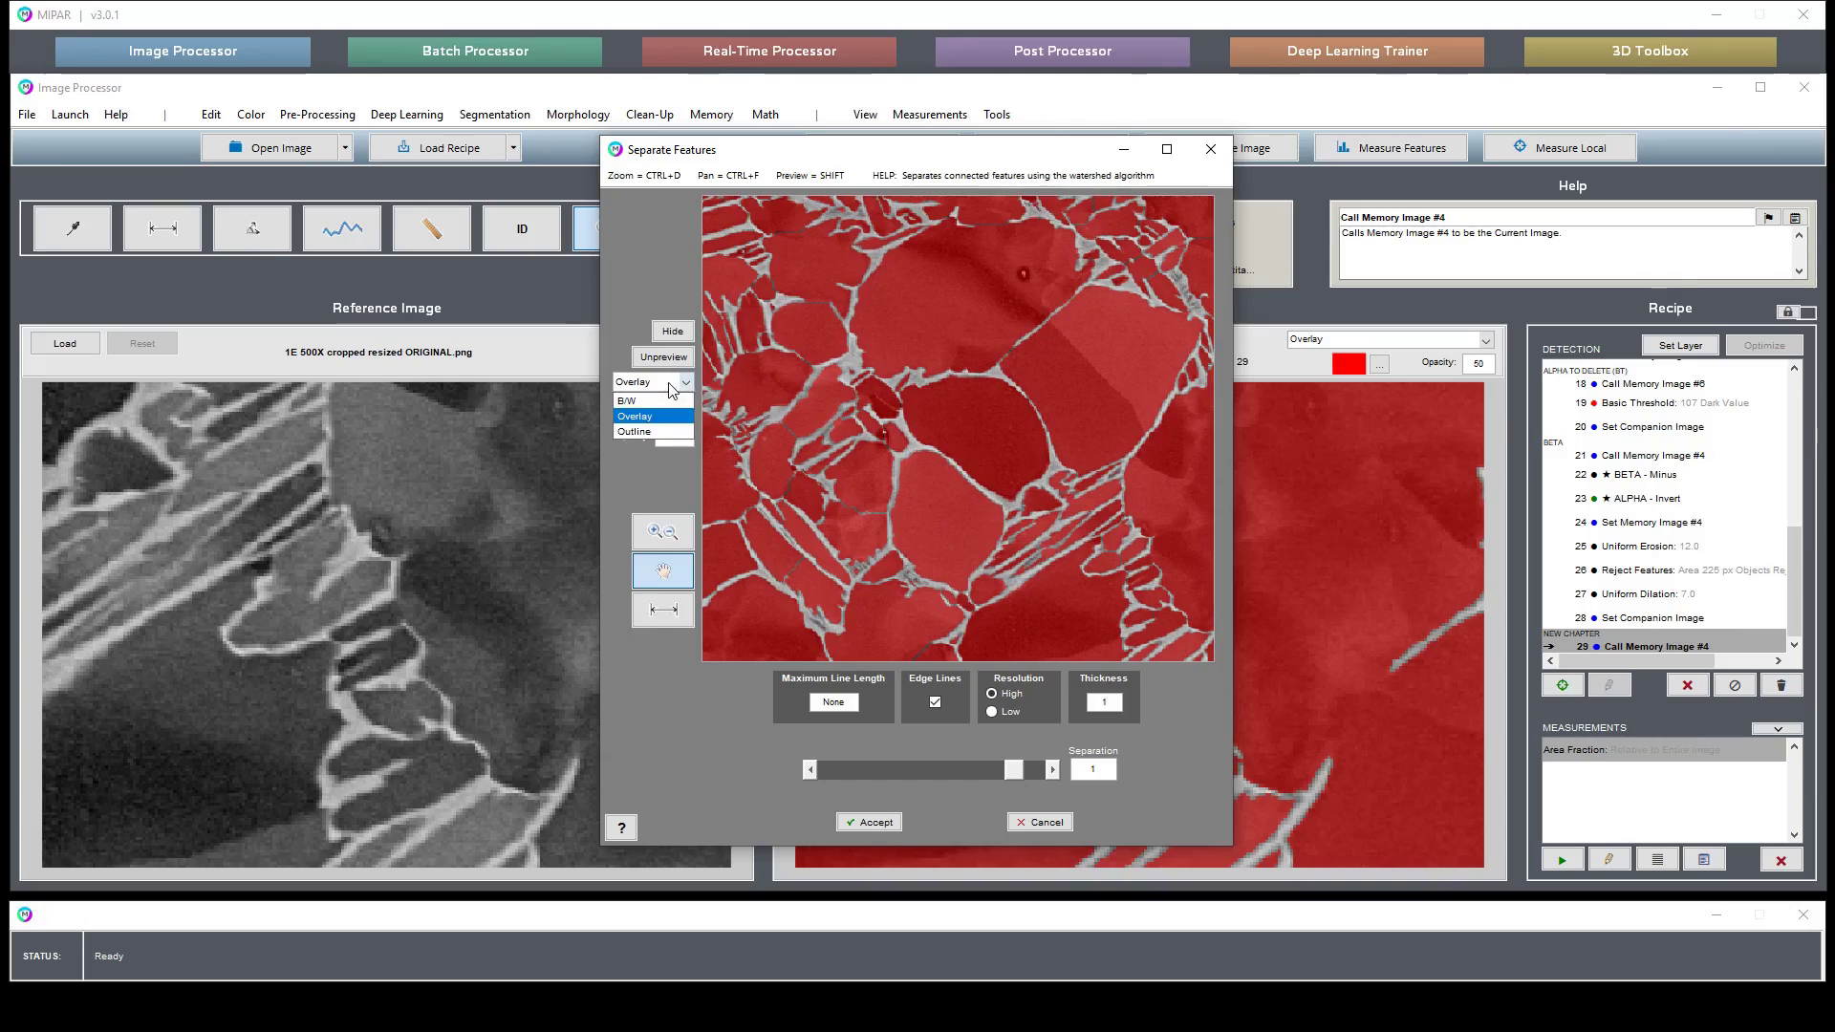
pyautogui.click(906, 431)
pyautogui.click(669, 385)
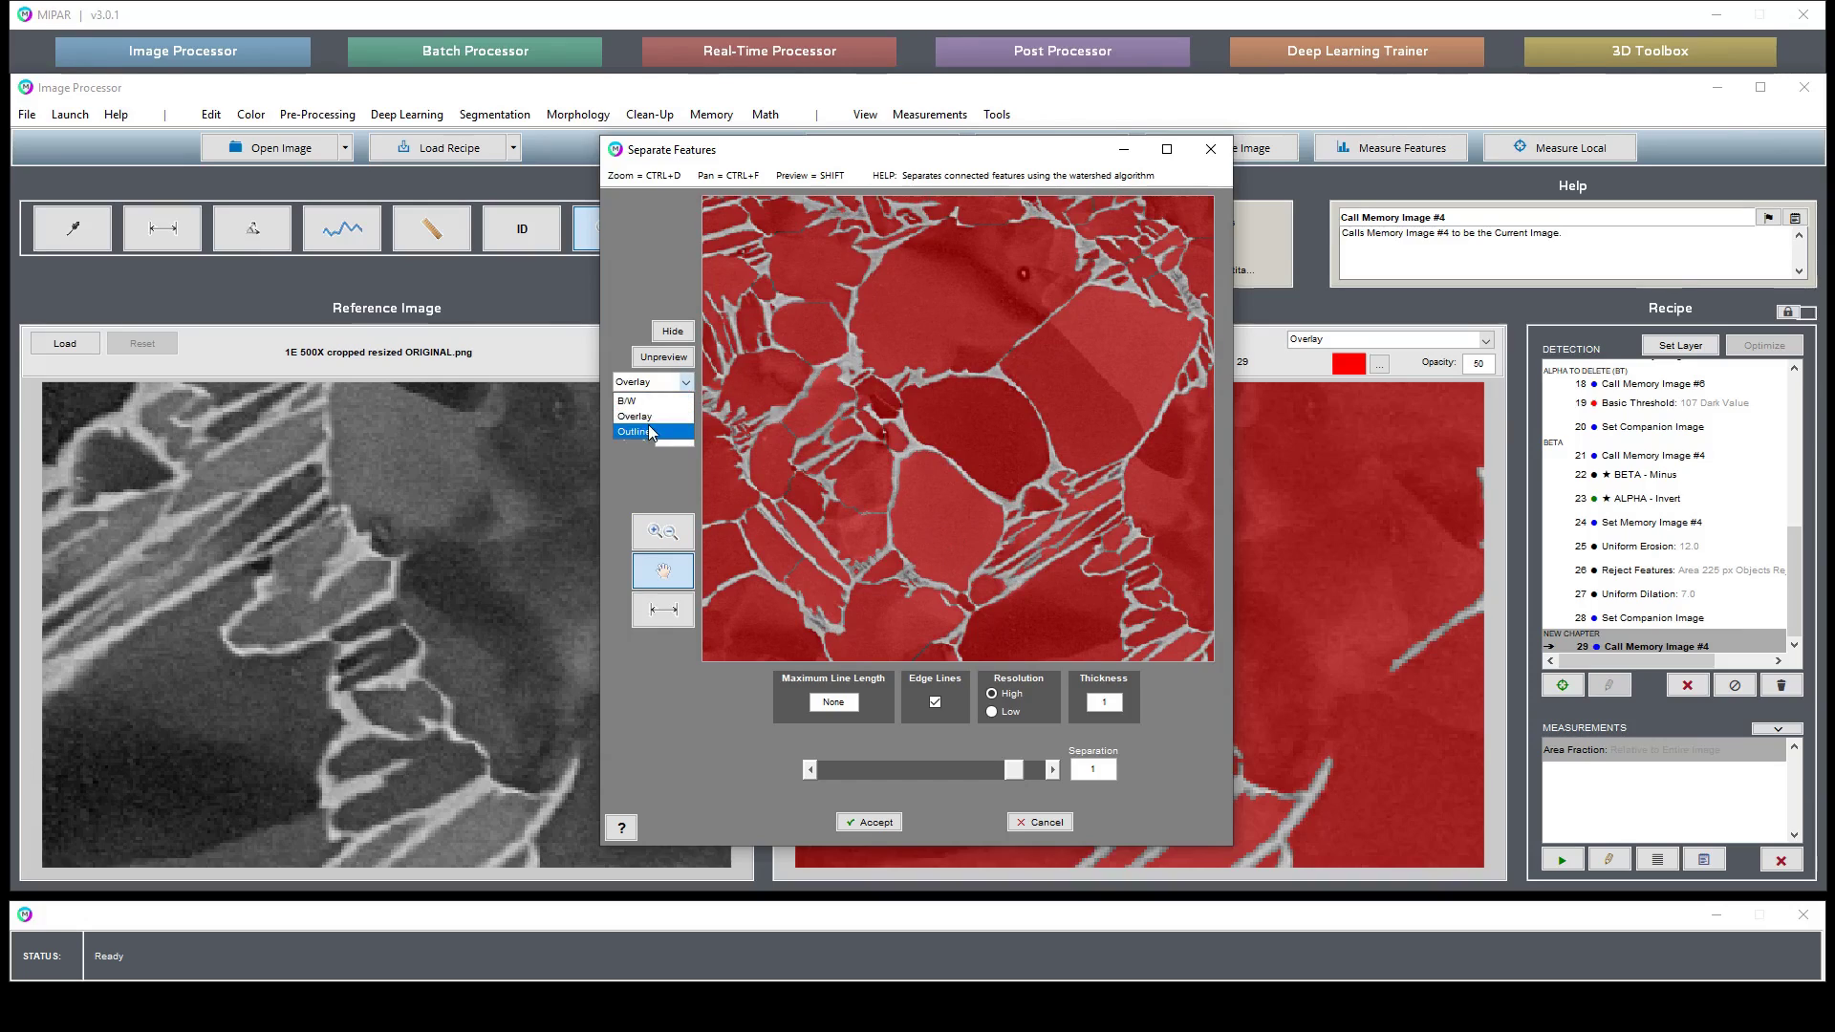
pyautogui.click(650, 430)
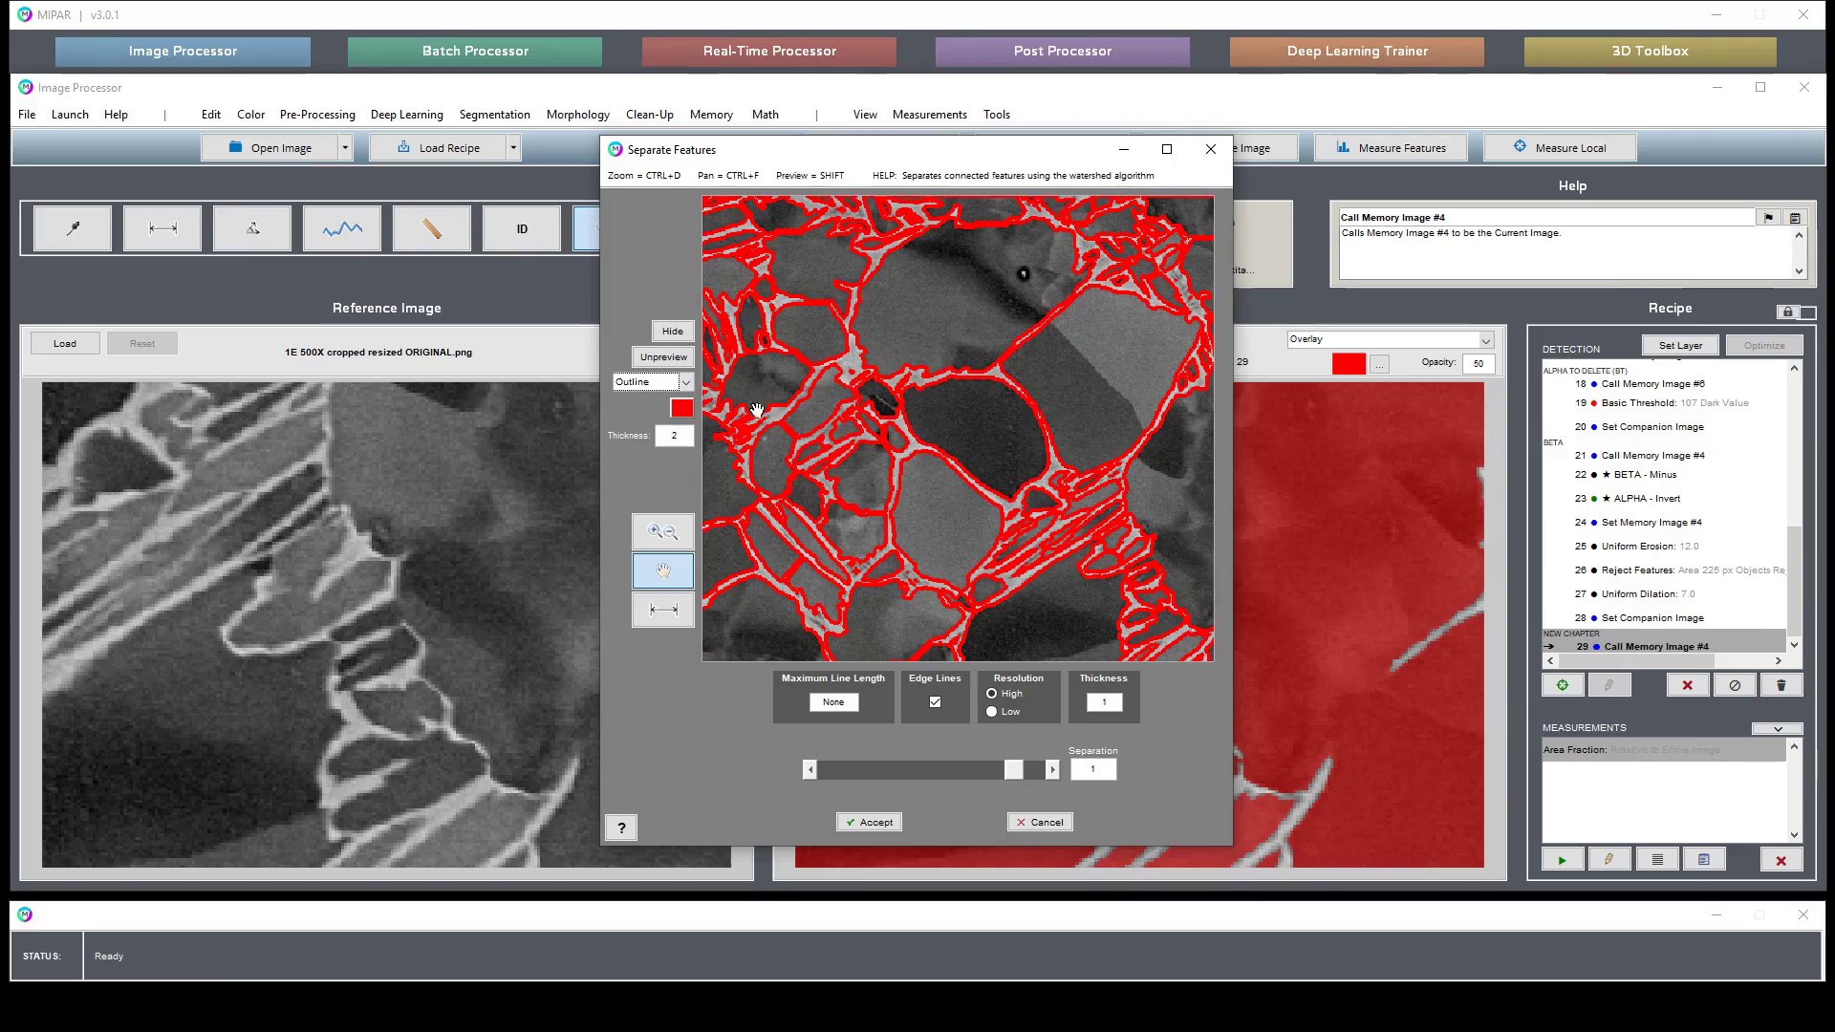
pyautogui.doubleClick(674, 436)
pyautogui.write('1')
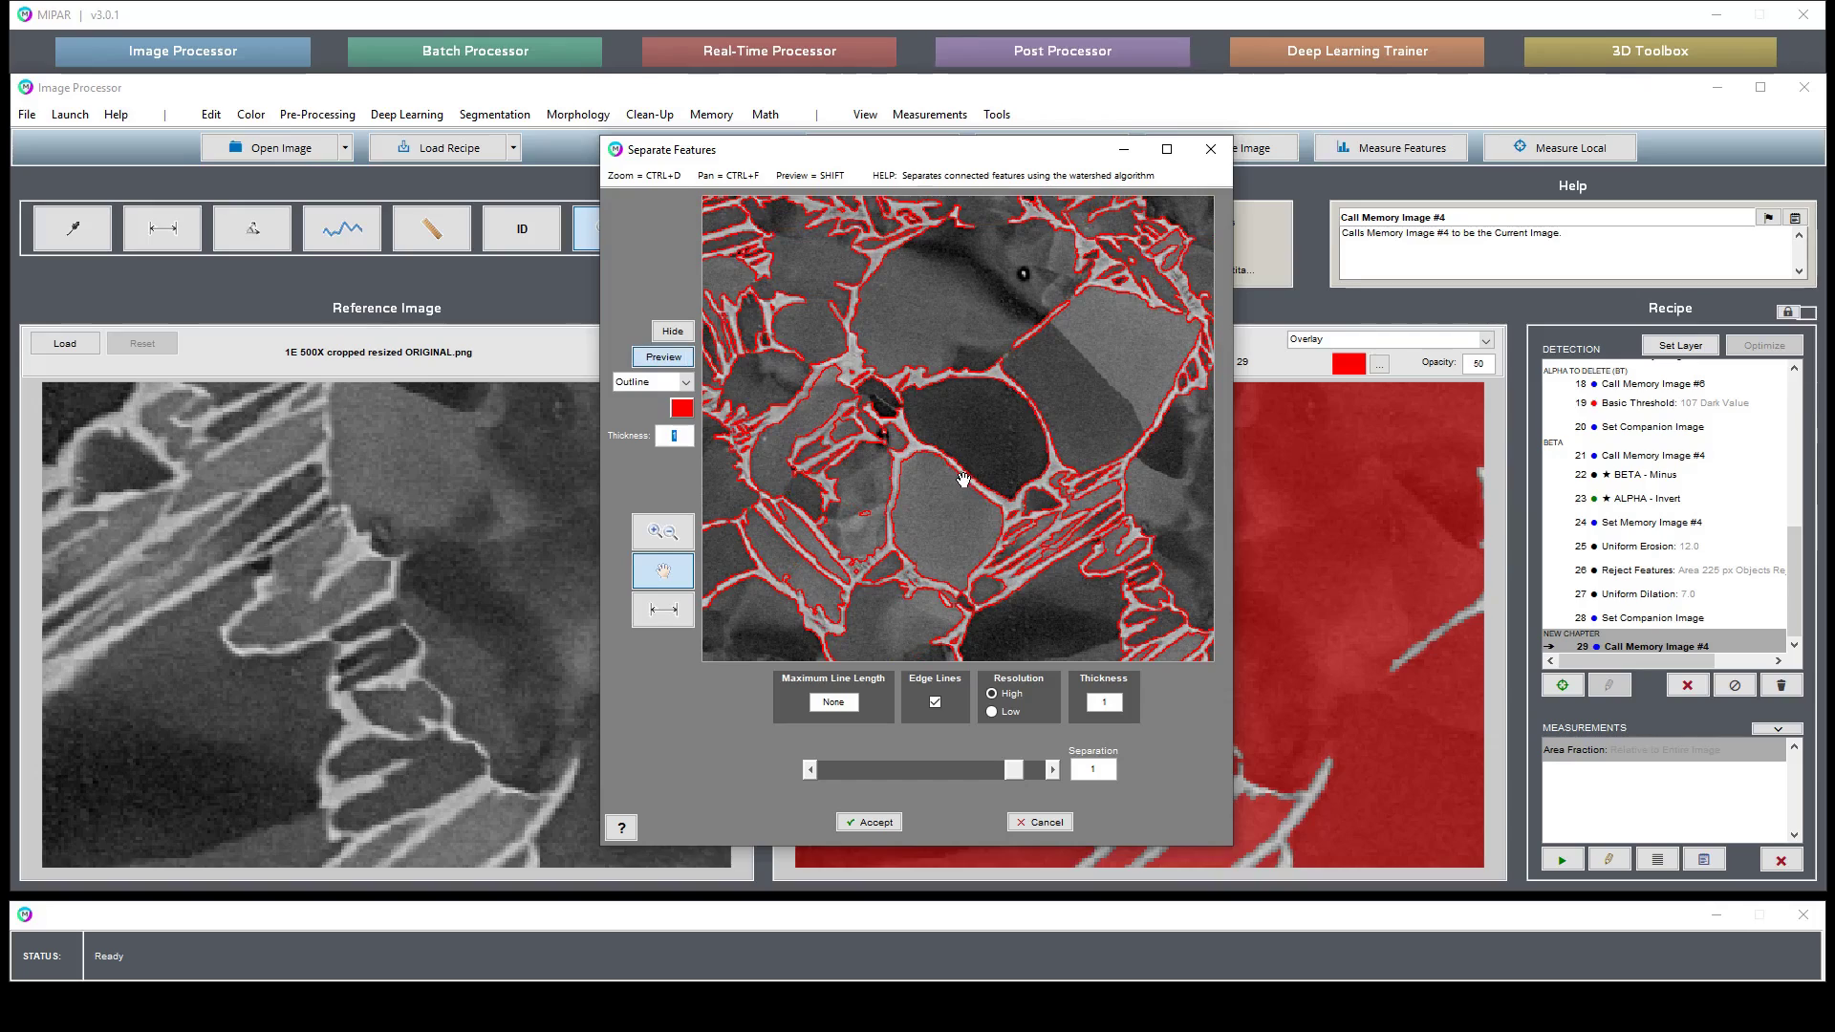
# Set the feature separation to 0.5 and compare its preview with the unseparated selection around the small alpha grains
pyautogui.moveTo(873, 413); pyautogui.dragTo(1094, 406)
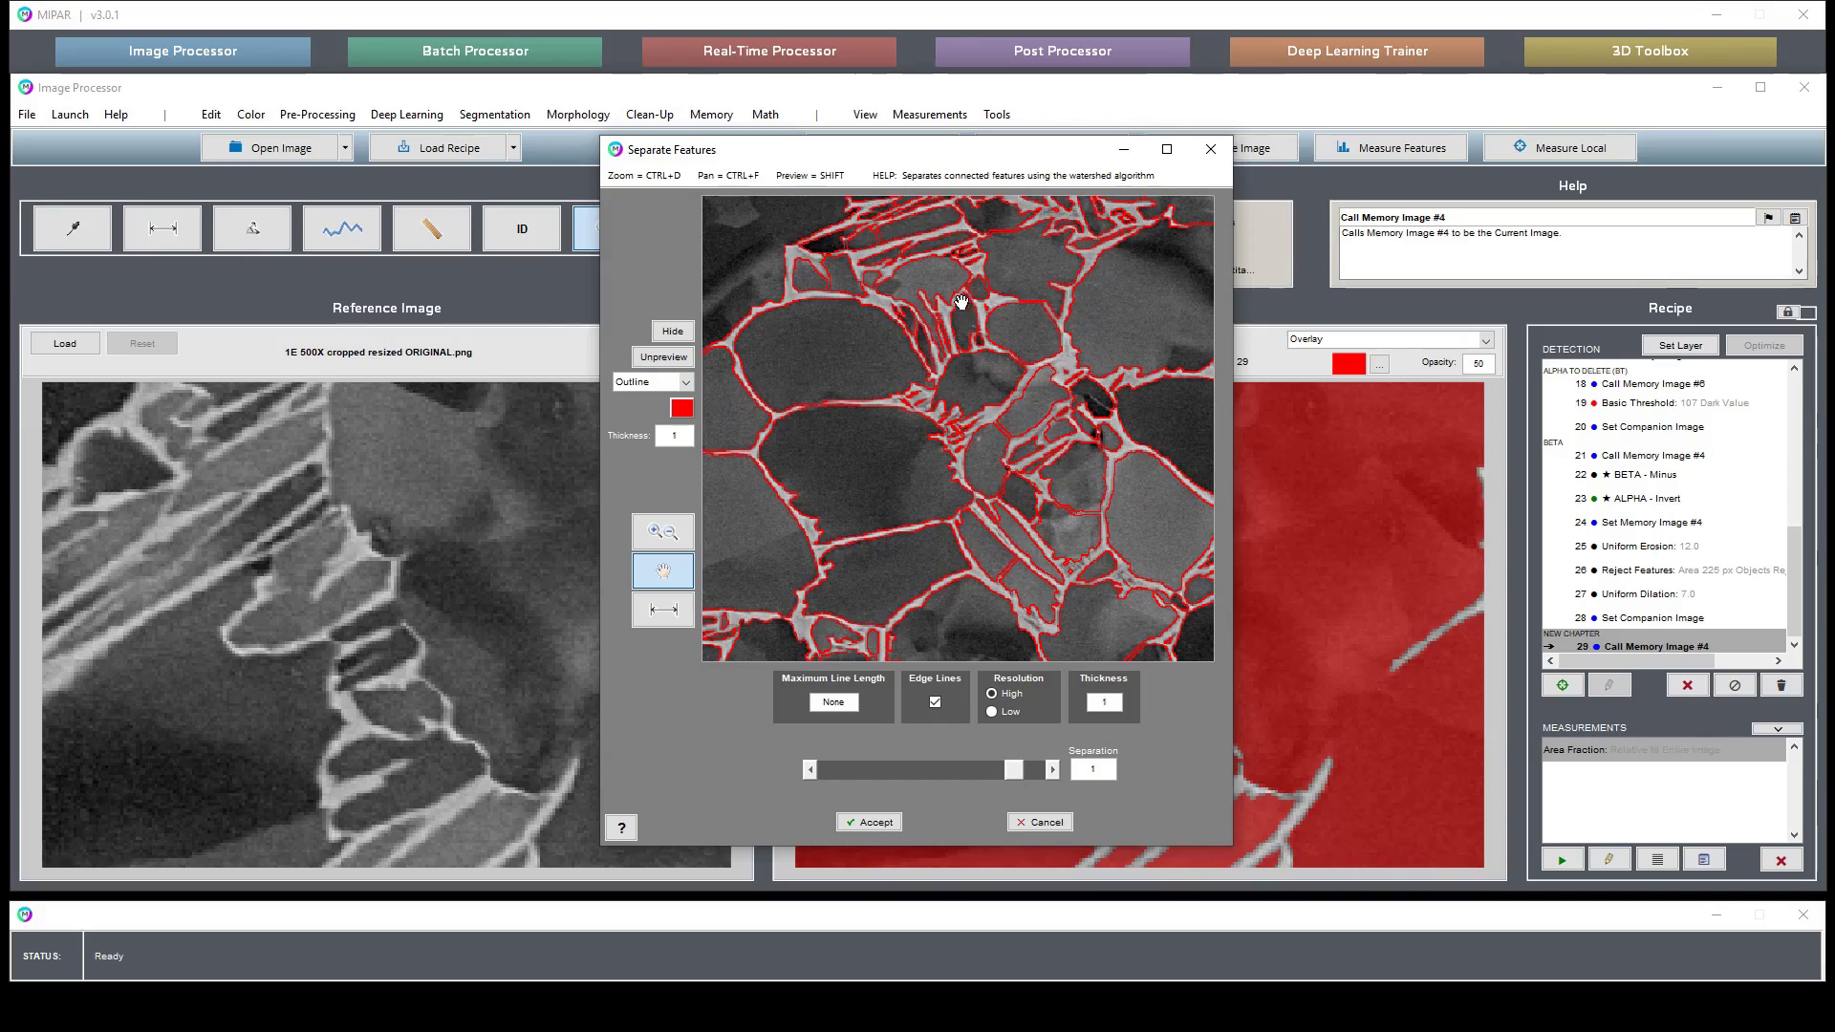
pyautogui.click(663, 357)
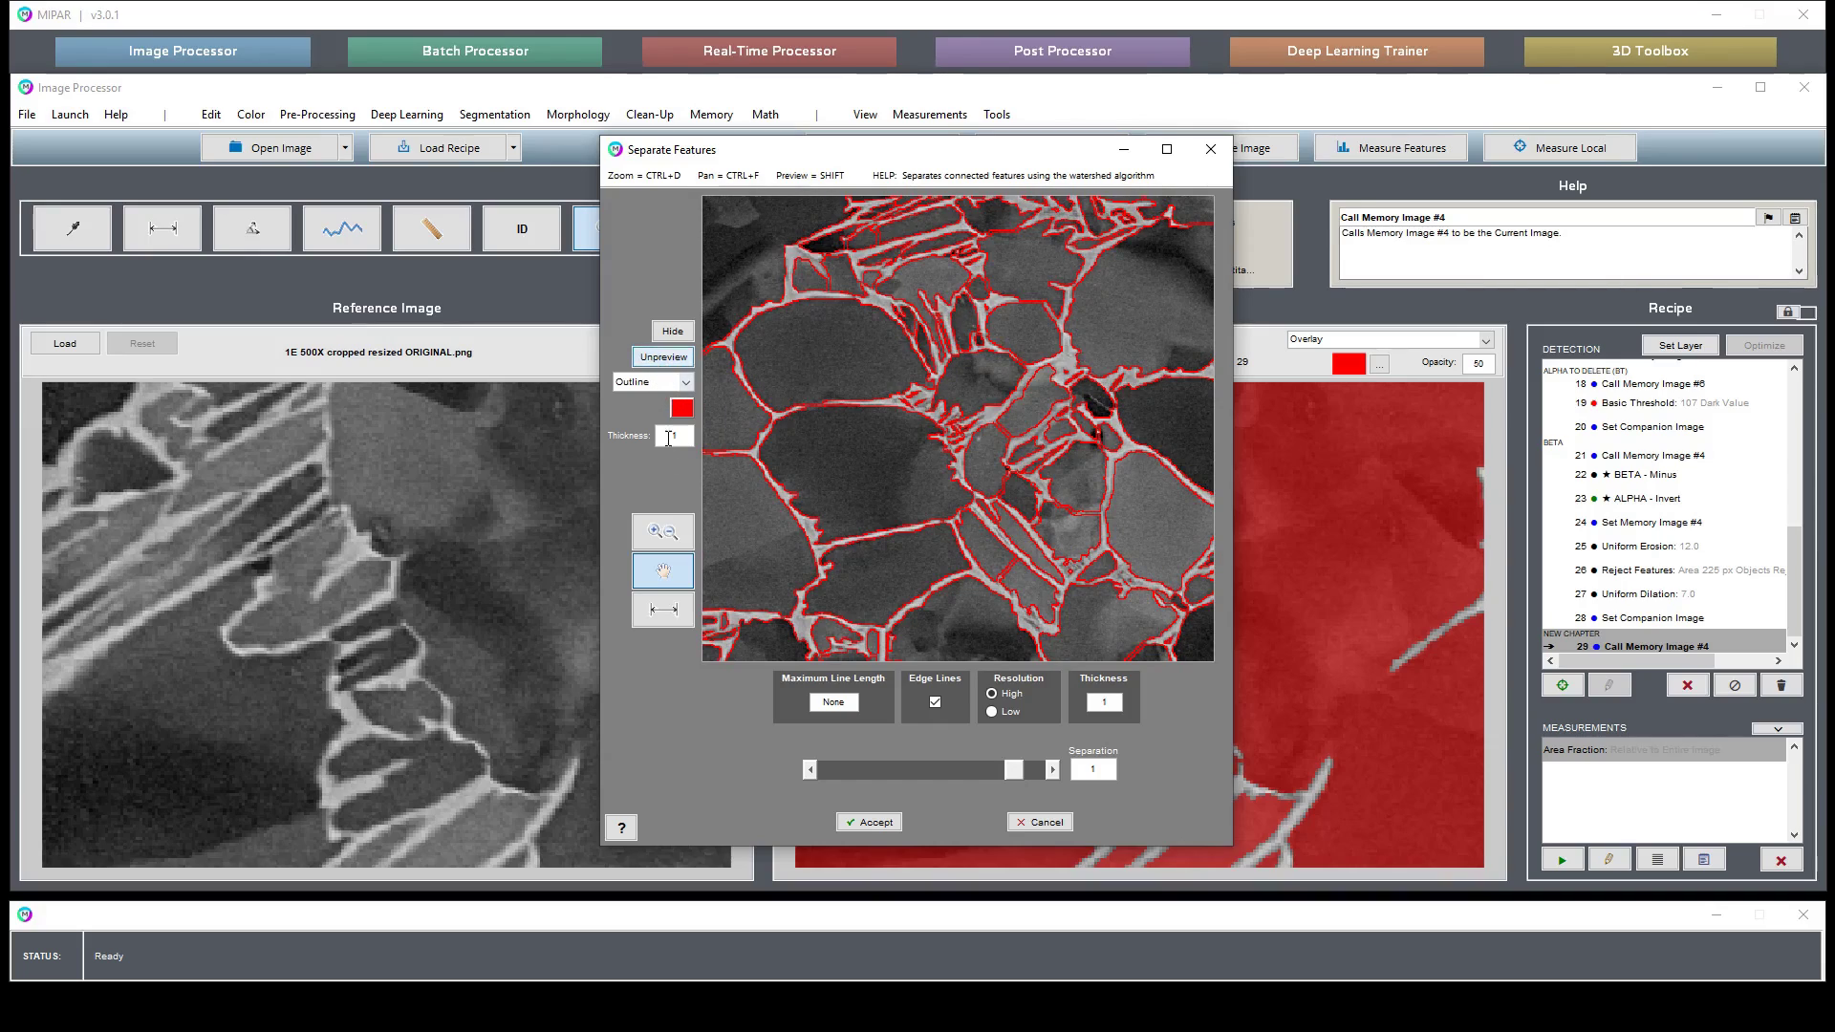
pyautogui.click(662, 531)
pyautogui.moveTo(882, 302); pyautogui.dragTo(1076, 464)
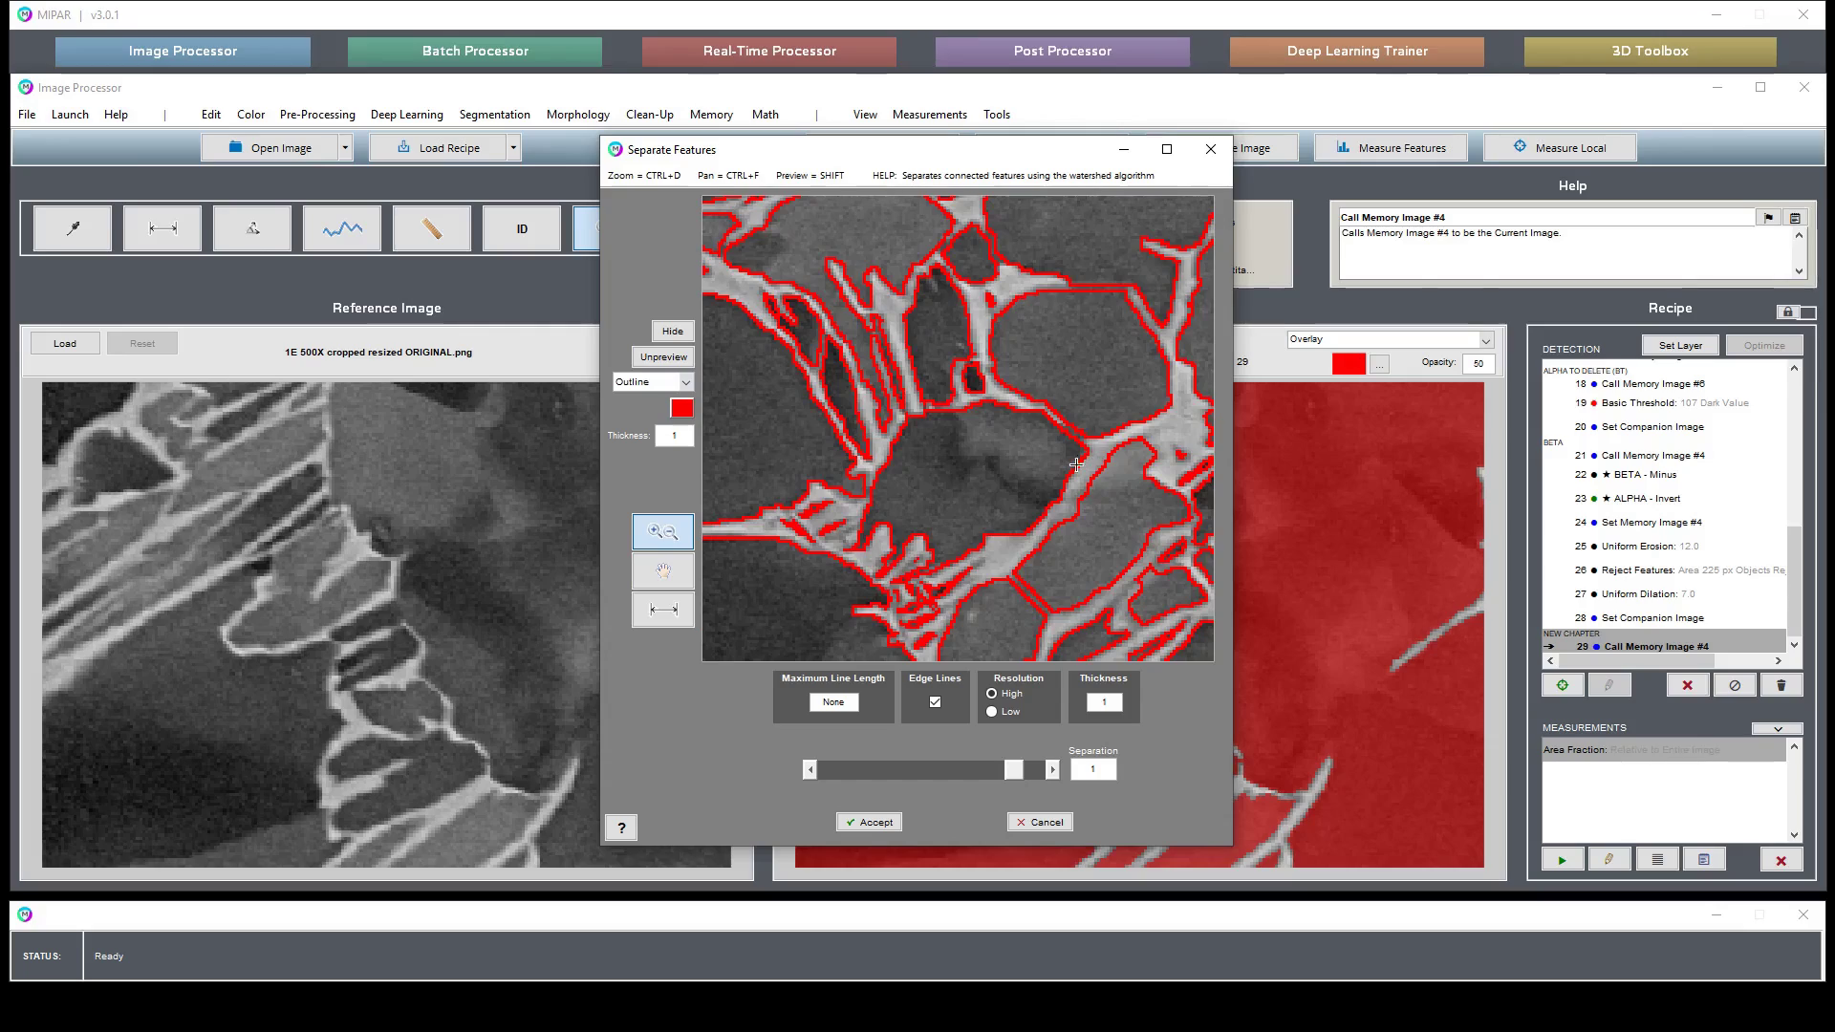
pyautogui.press('shift')
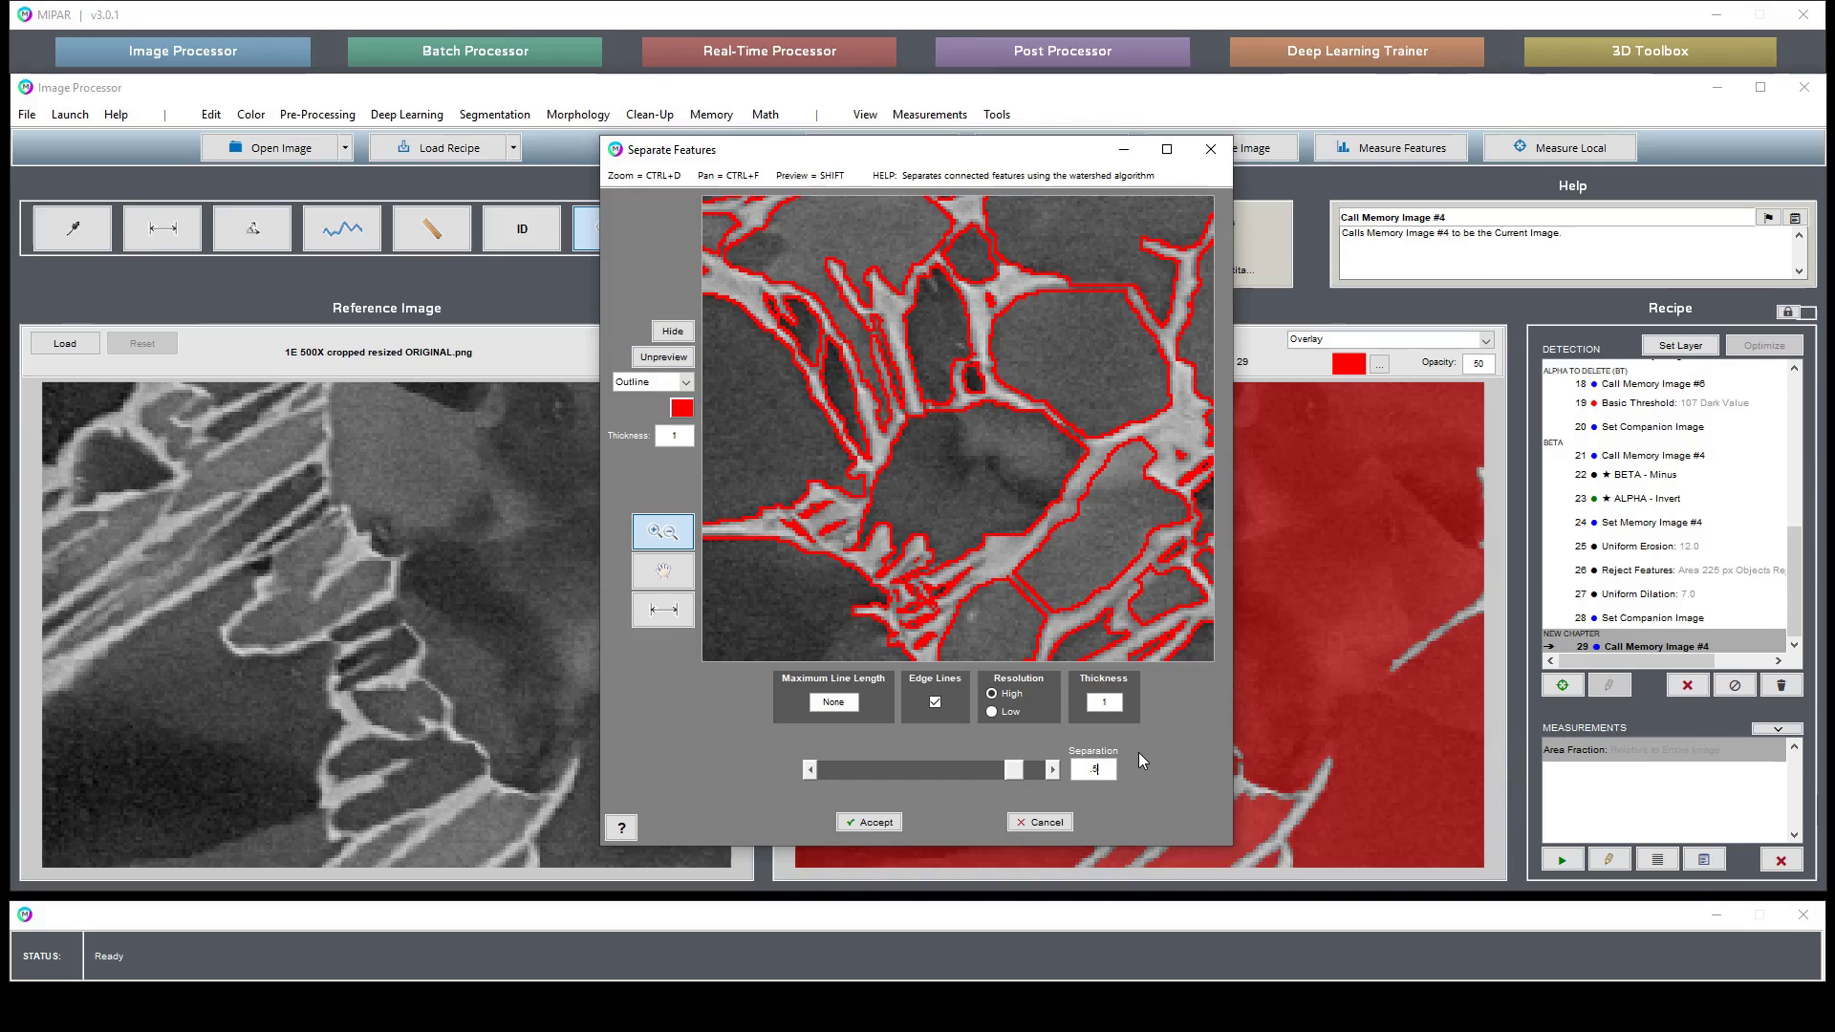
pyautogui.write('0.5')
pyautogui.press('Return')
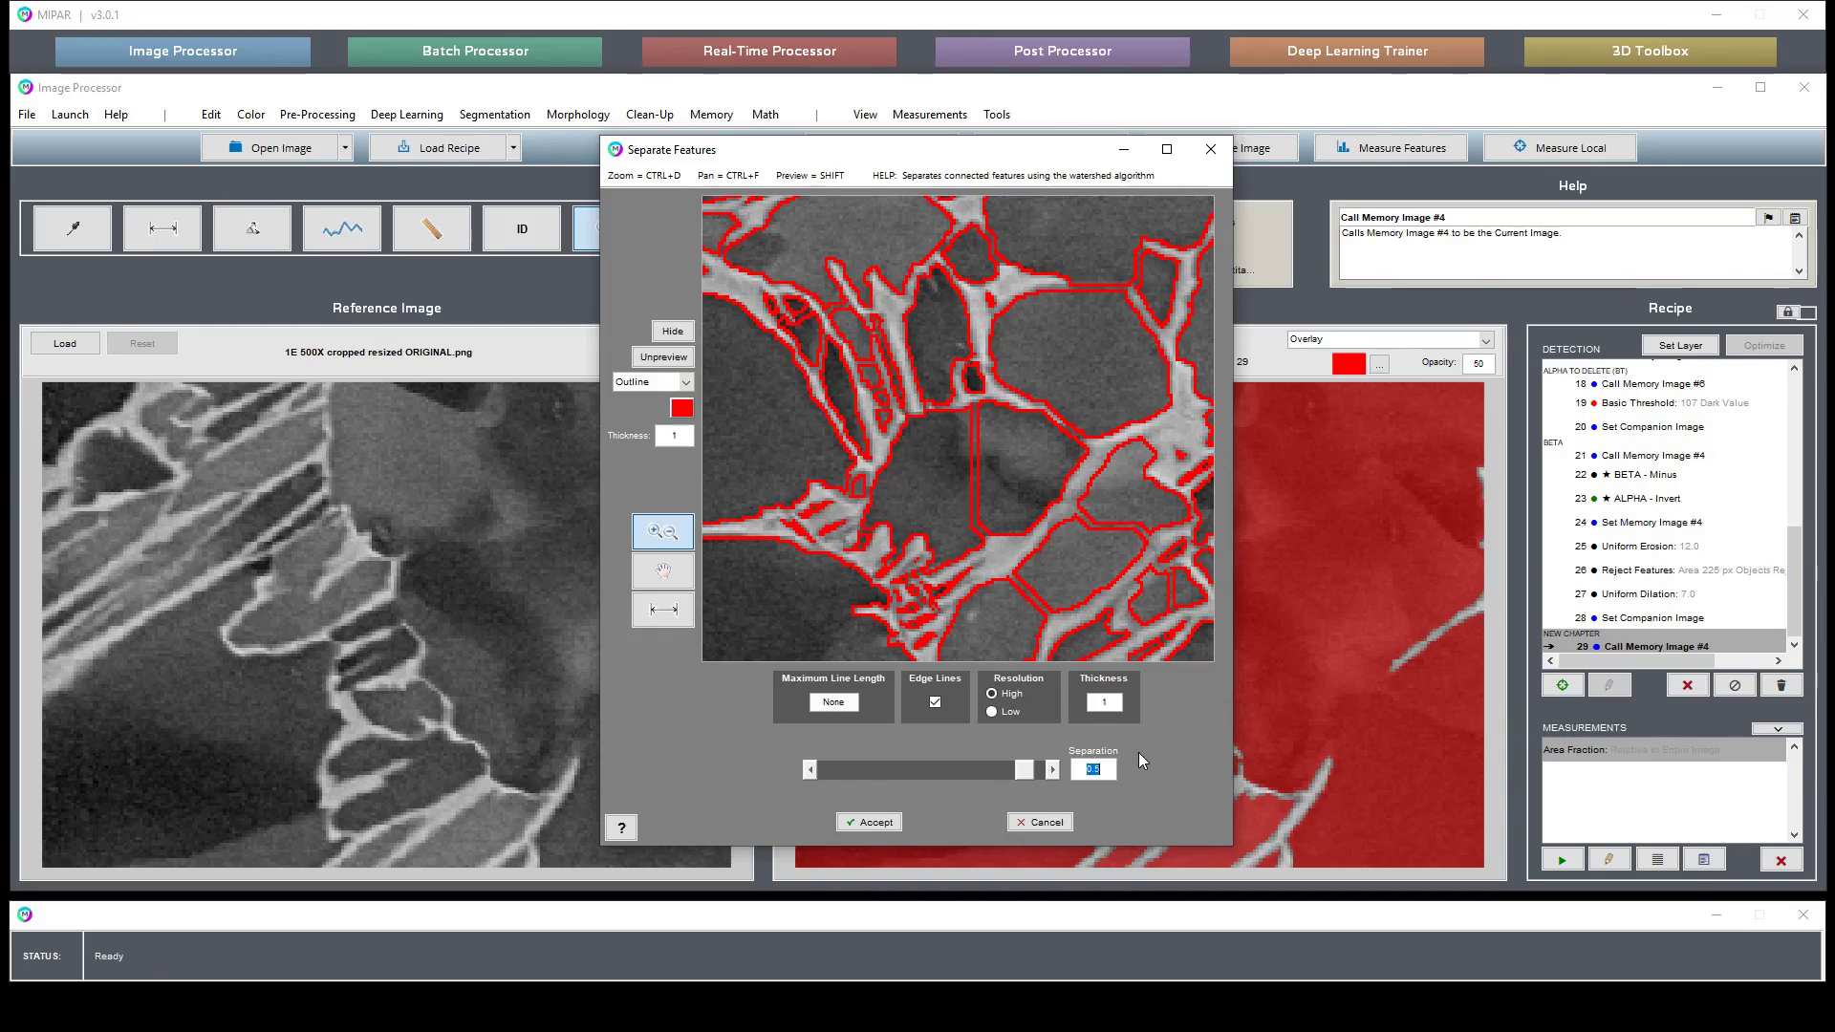
pyautogui.press('shift')
# Check the separation lines across the micrograph with the preview on and off, and accept the feature separation
pyautogui.hotkey('ctrl', 'f')
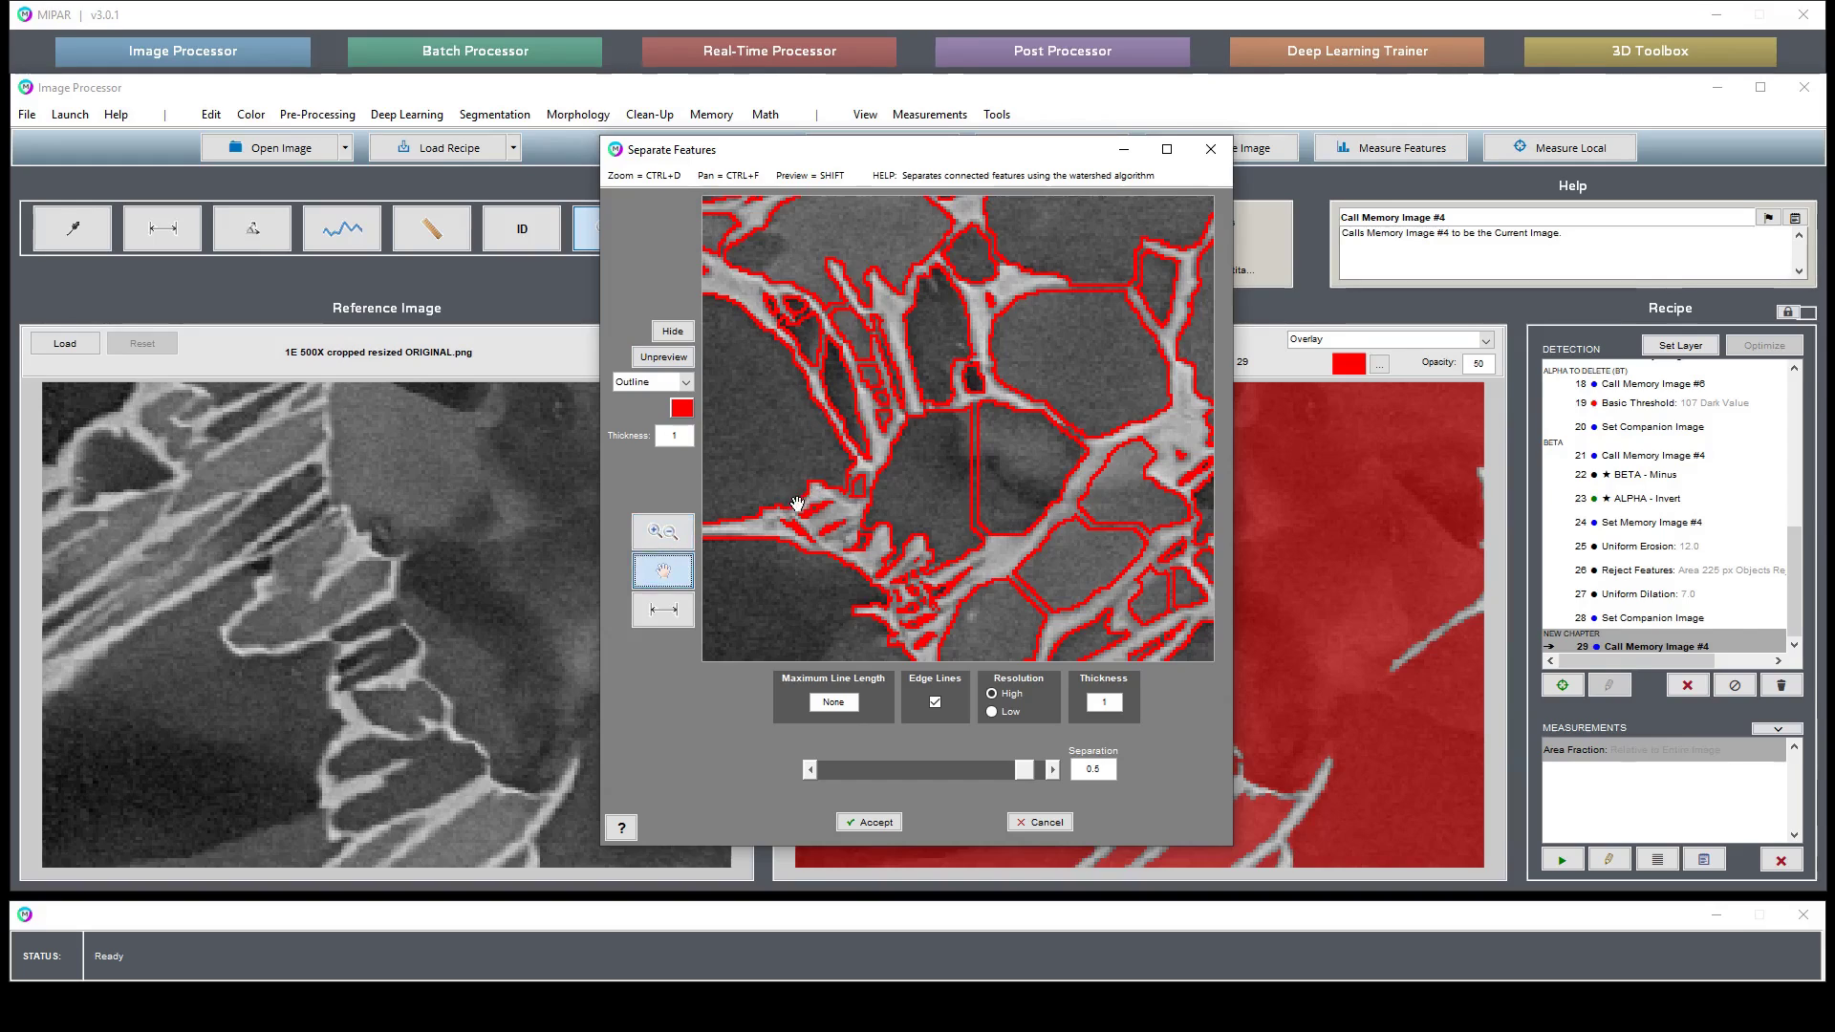
pyautogui.scroll(5, 984, 381)
pyautogui.moveTo(1030, 508); pyautogui.dragTo(1086, 405)
pyautogui.press('shift')
pyautogui.moveTo(1059, 580); pyautogui.dragTo(1145, 439)
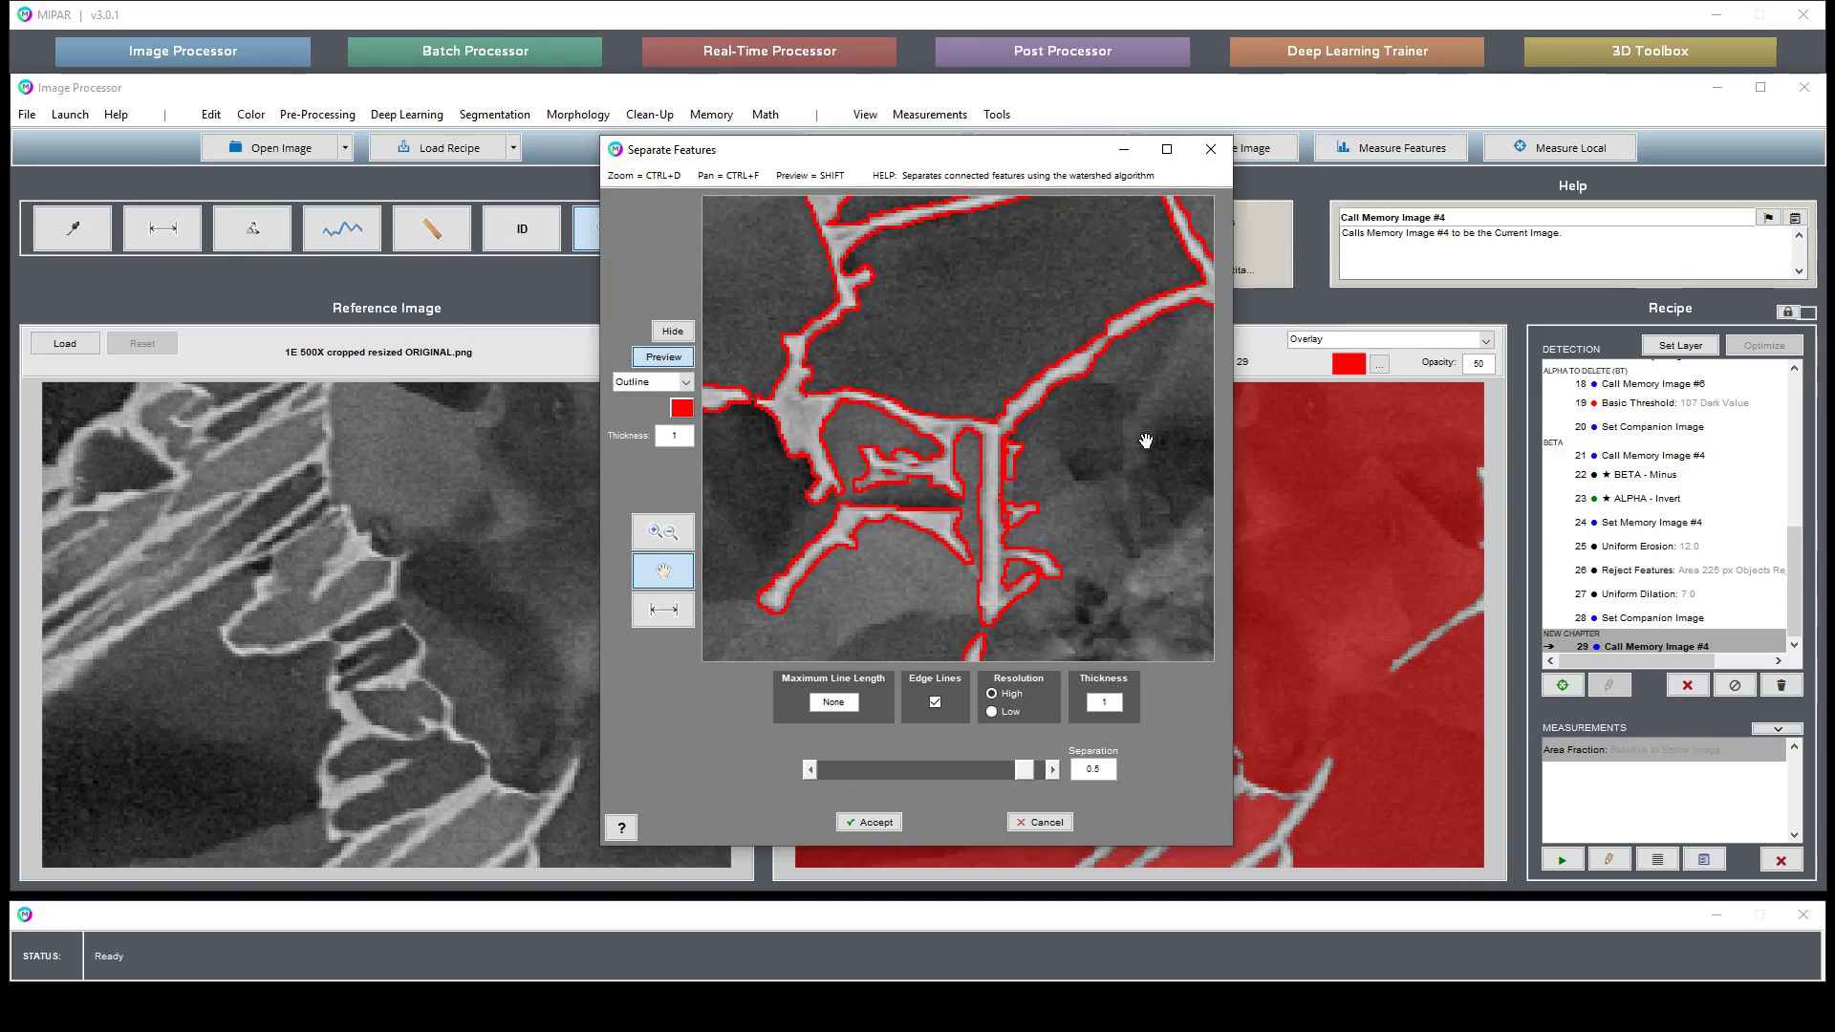
pyautogui.moveTo(1066, 640); pyautogui.dragTo(1166, 414)
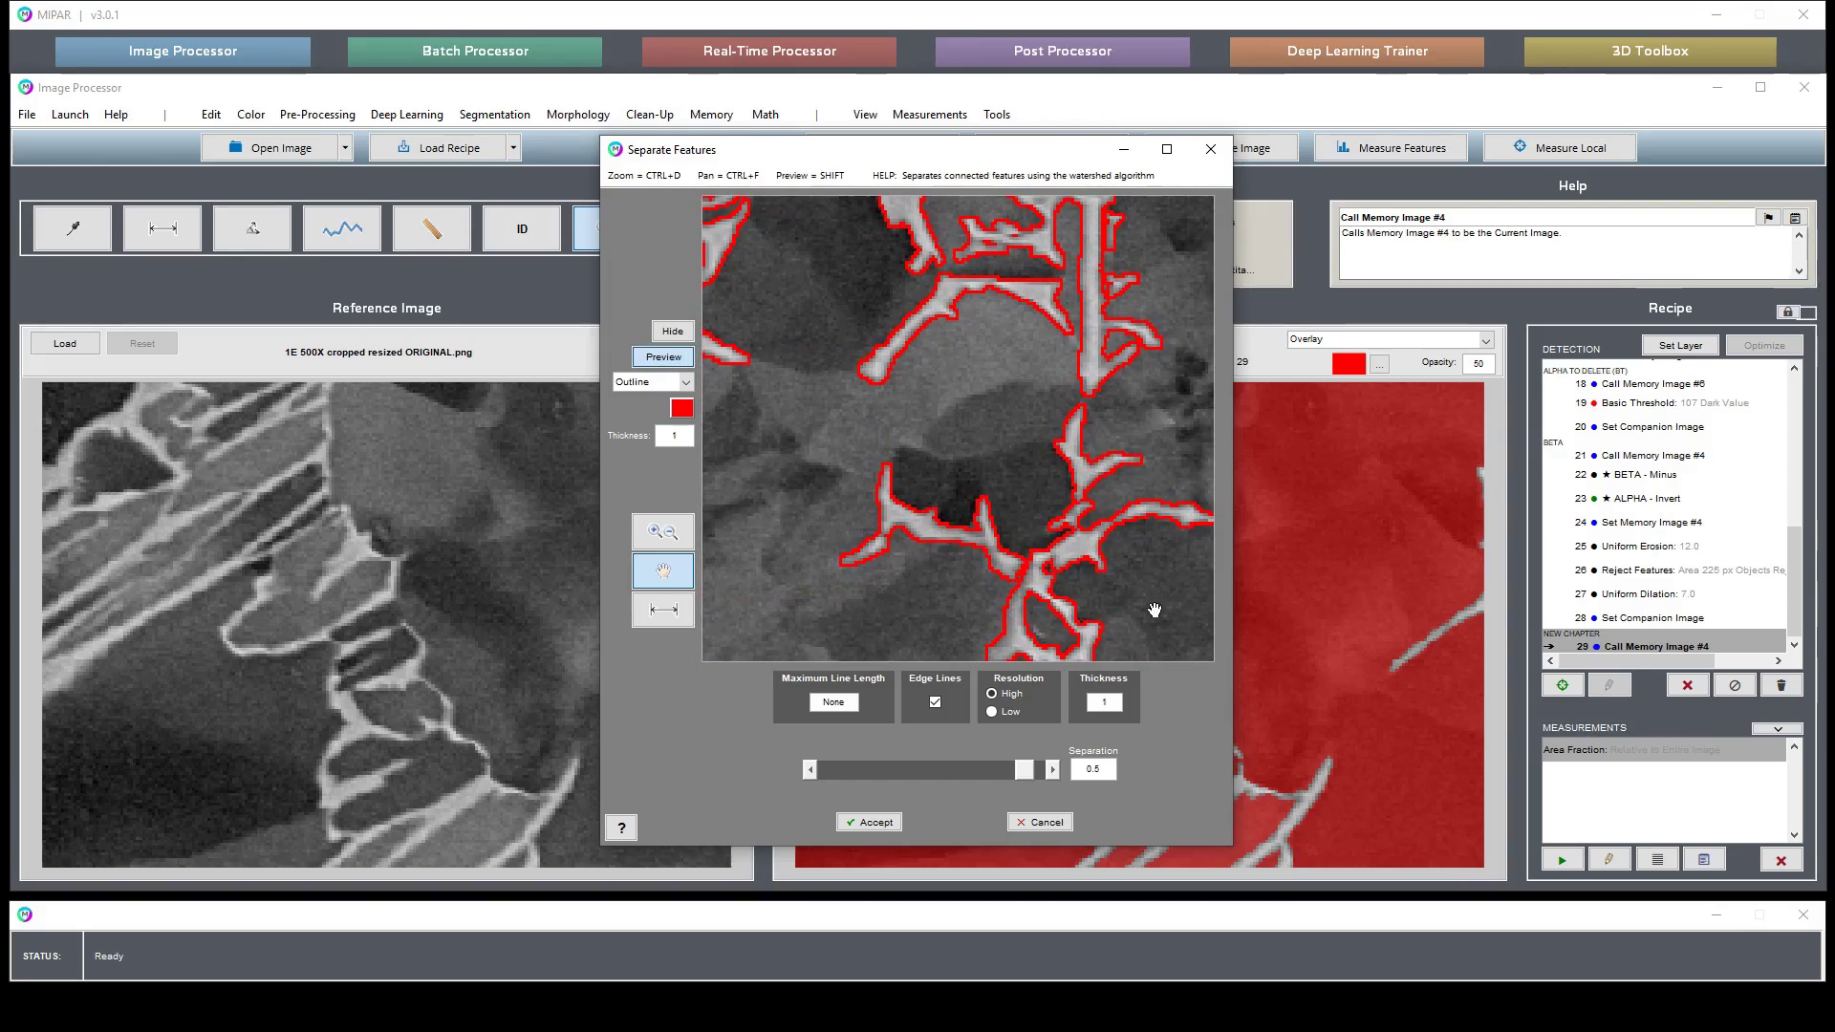
pyautogui.moveTo(1155, 610); pyautogui.dragTo(1124, 299)
pyautogui.moveTo(1115, 470); pyautogui.dragTo(967, 467)
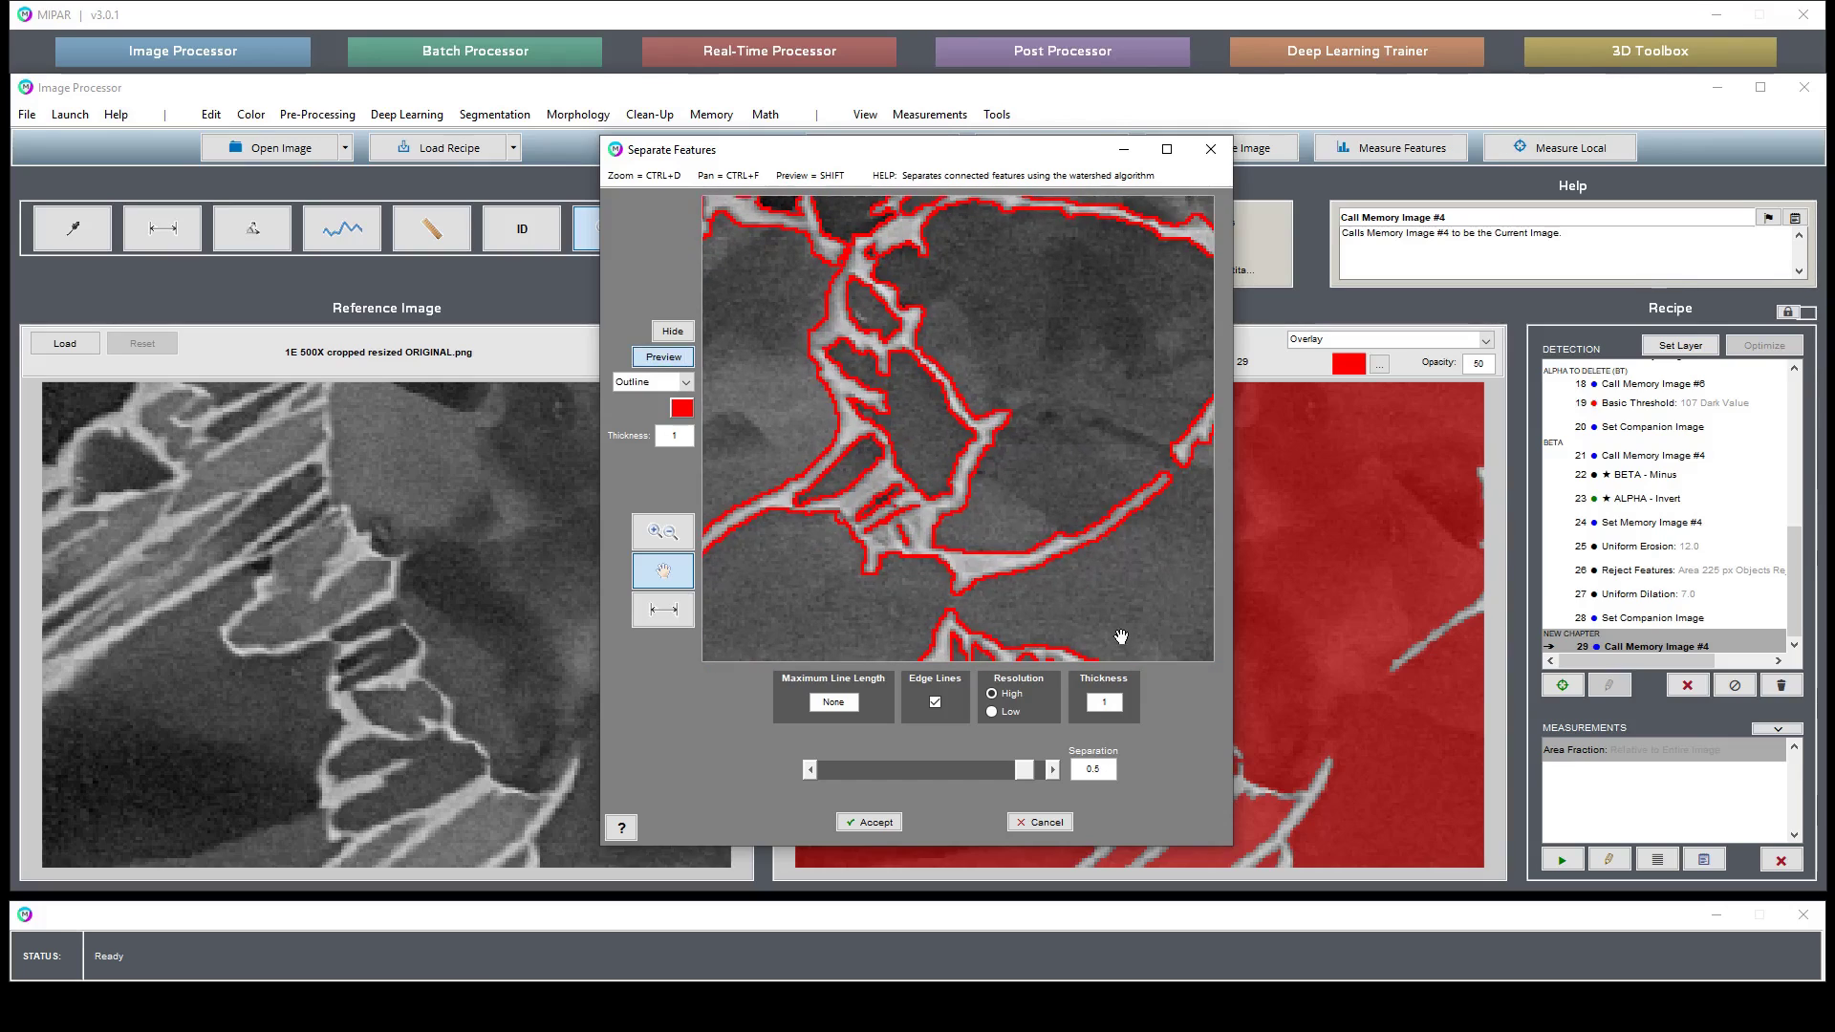
pyautogui.press('shift')
pyautogui.moveTo(1168, 540); pyautogui.dragTo(750, 337)
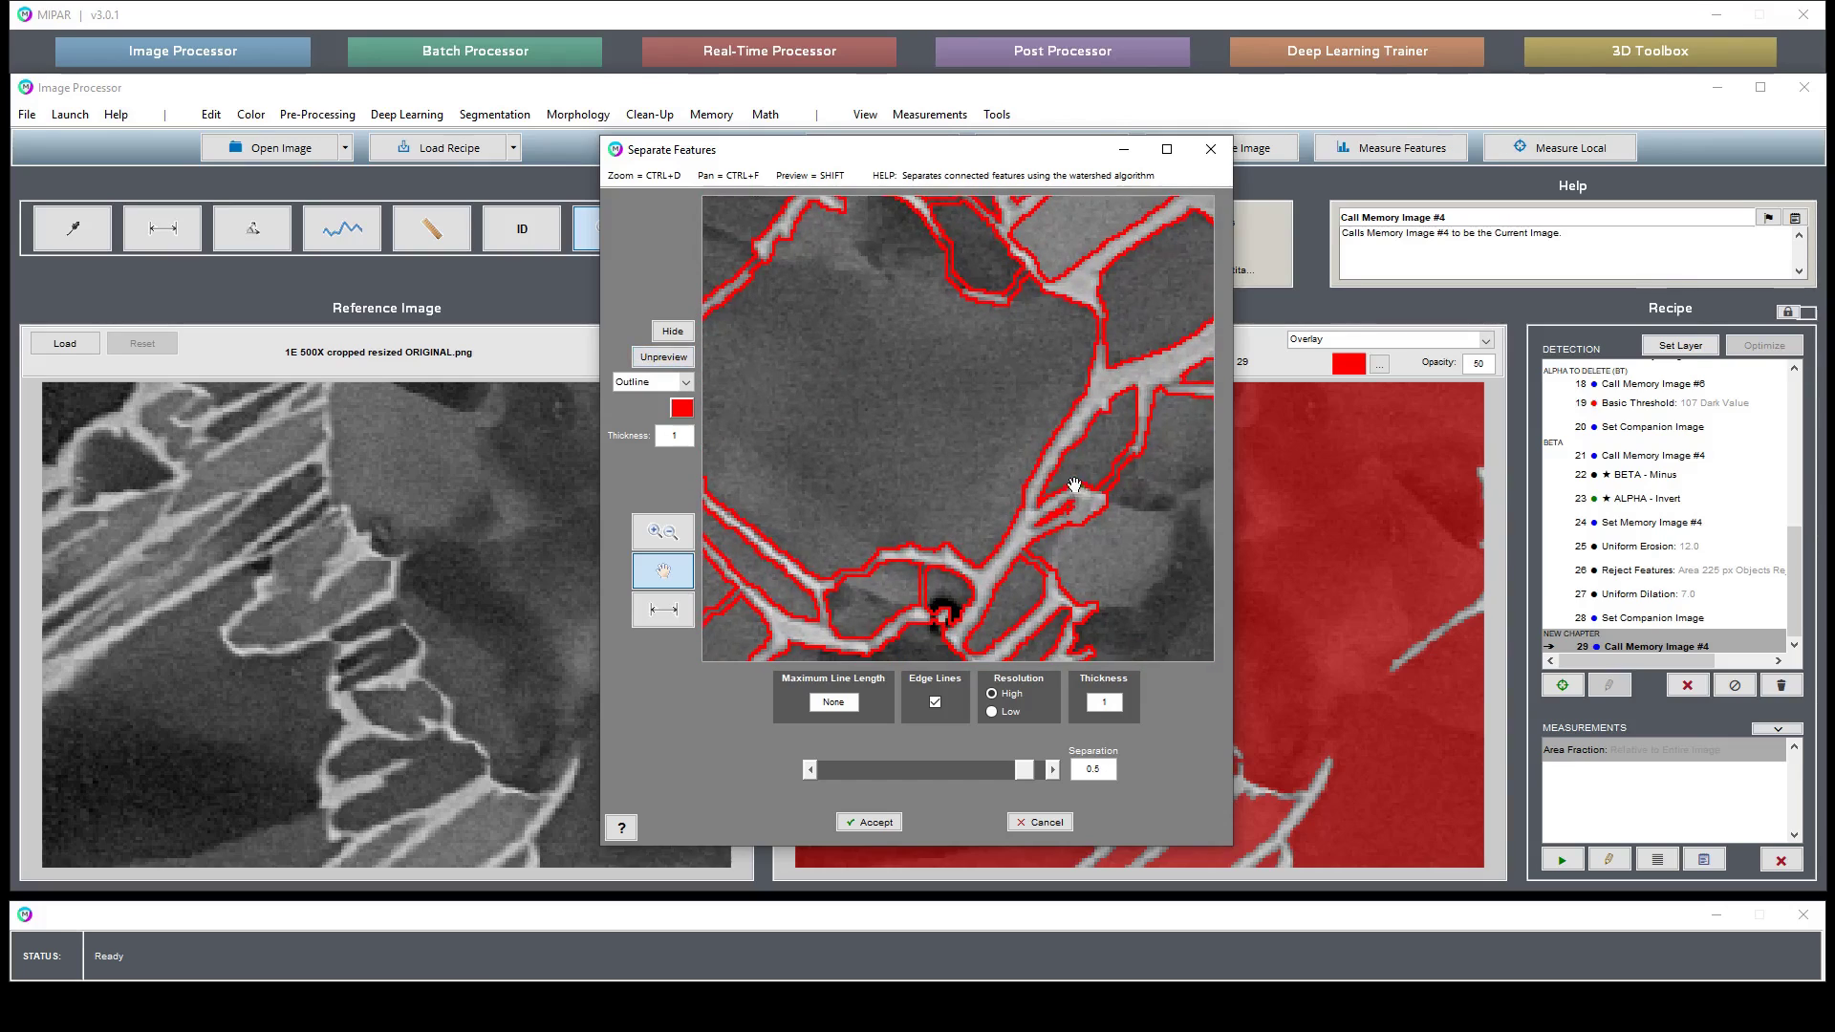
pyautogui.moveTo(1074, 485); pyautogui.dragTo(1079, 255)
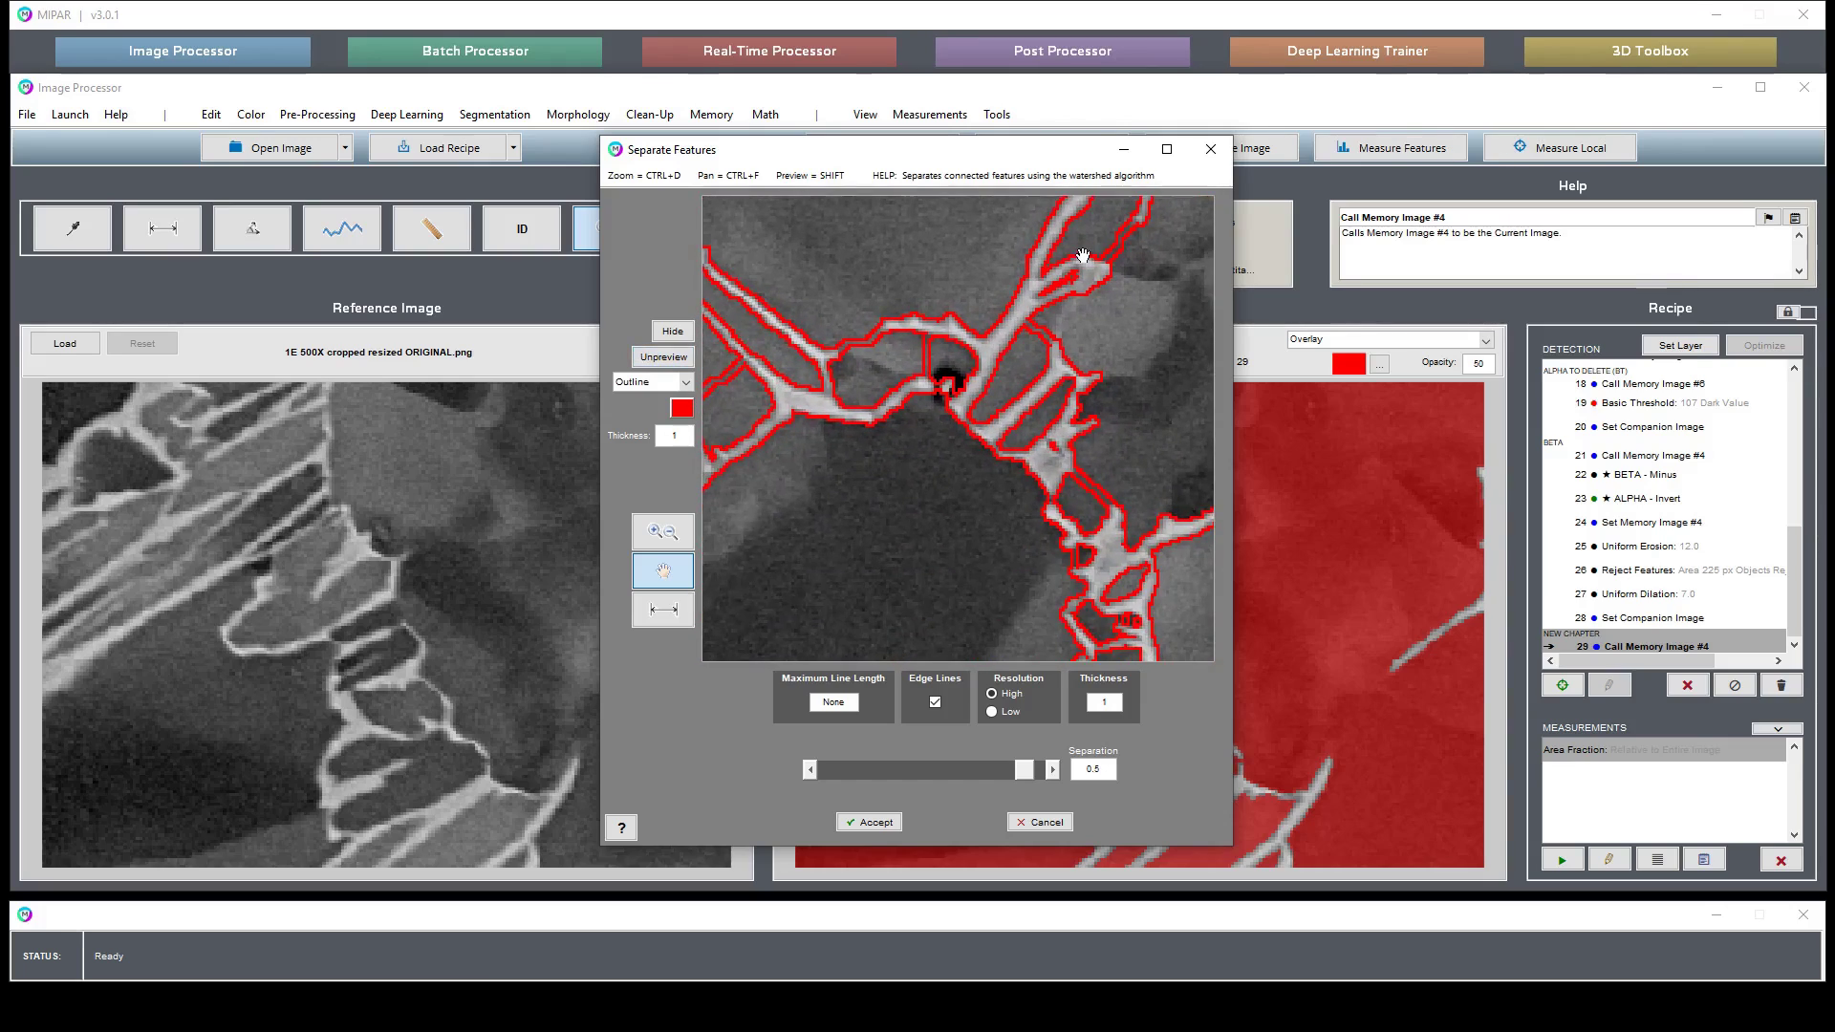
pyautogui.click(867, 824)
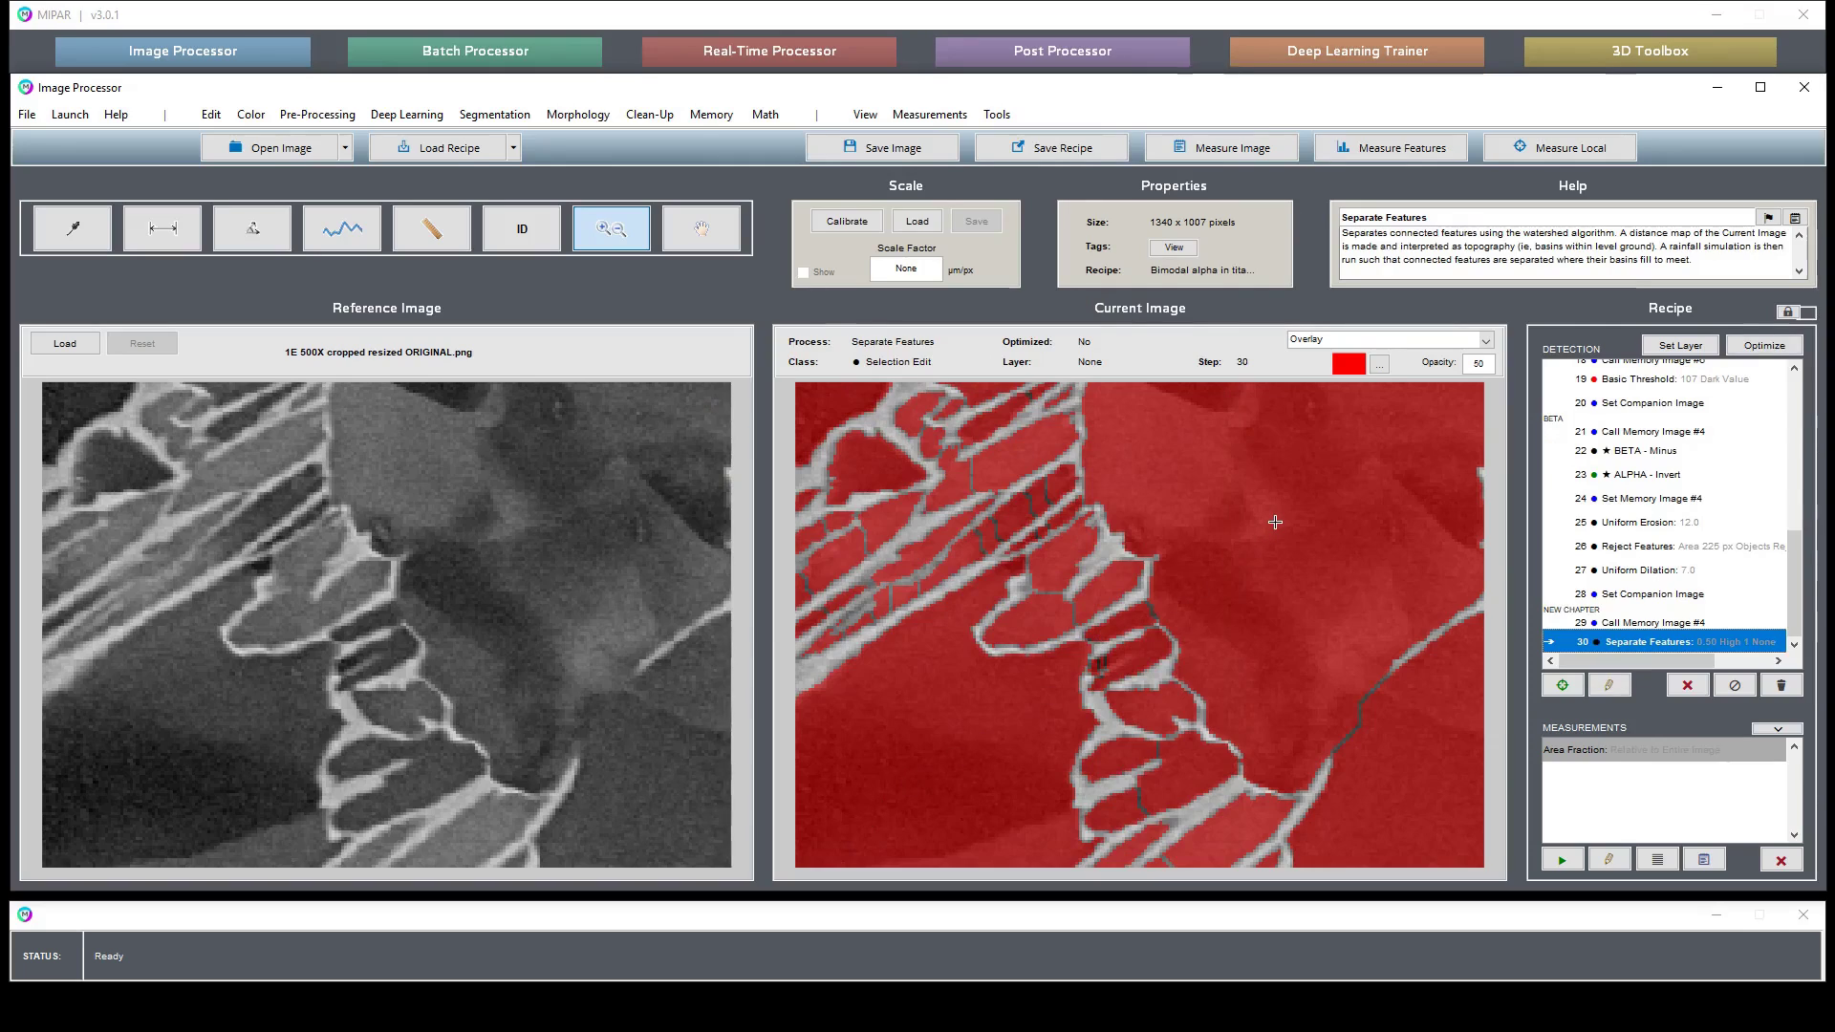
# Apply Keep Mutual to retain only the separated alpha features that touch or overlap the companion image
pyautogui.doubleClick(1176, 660)
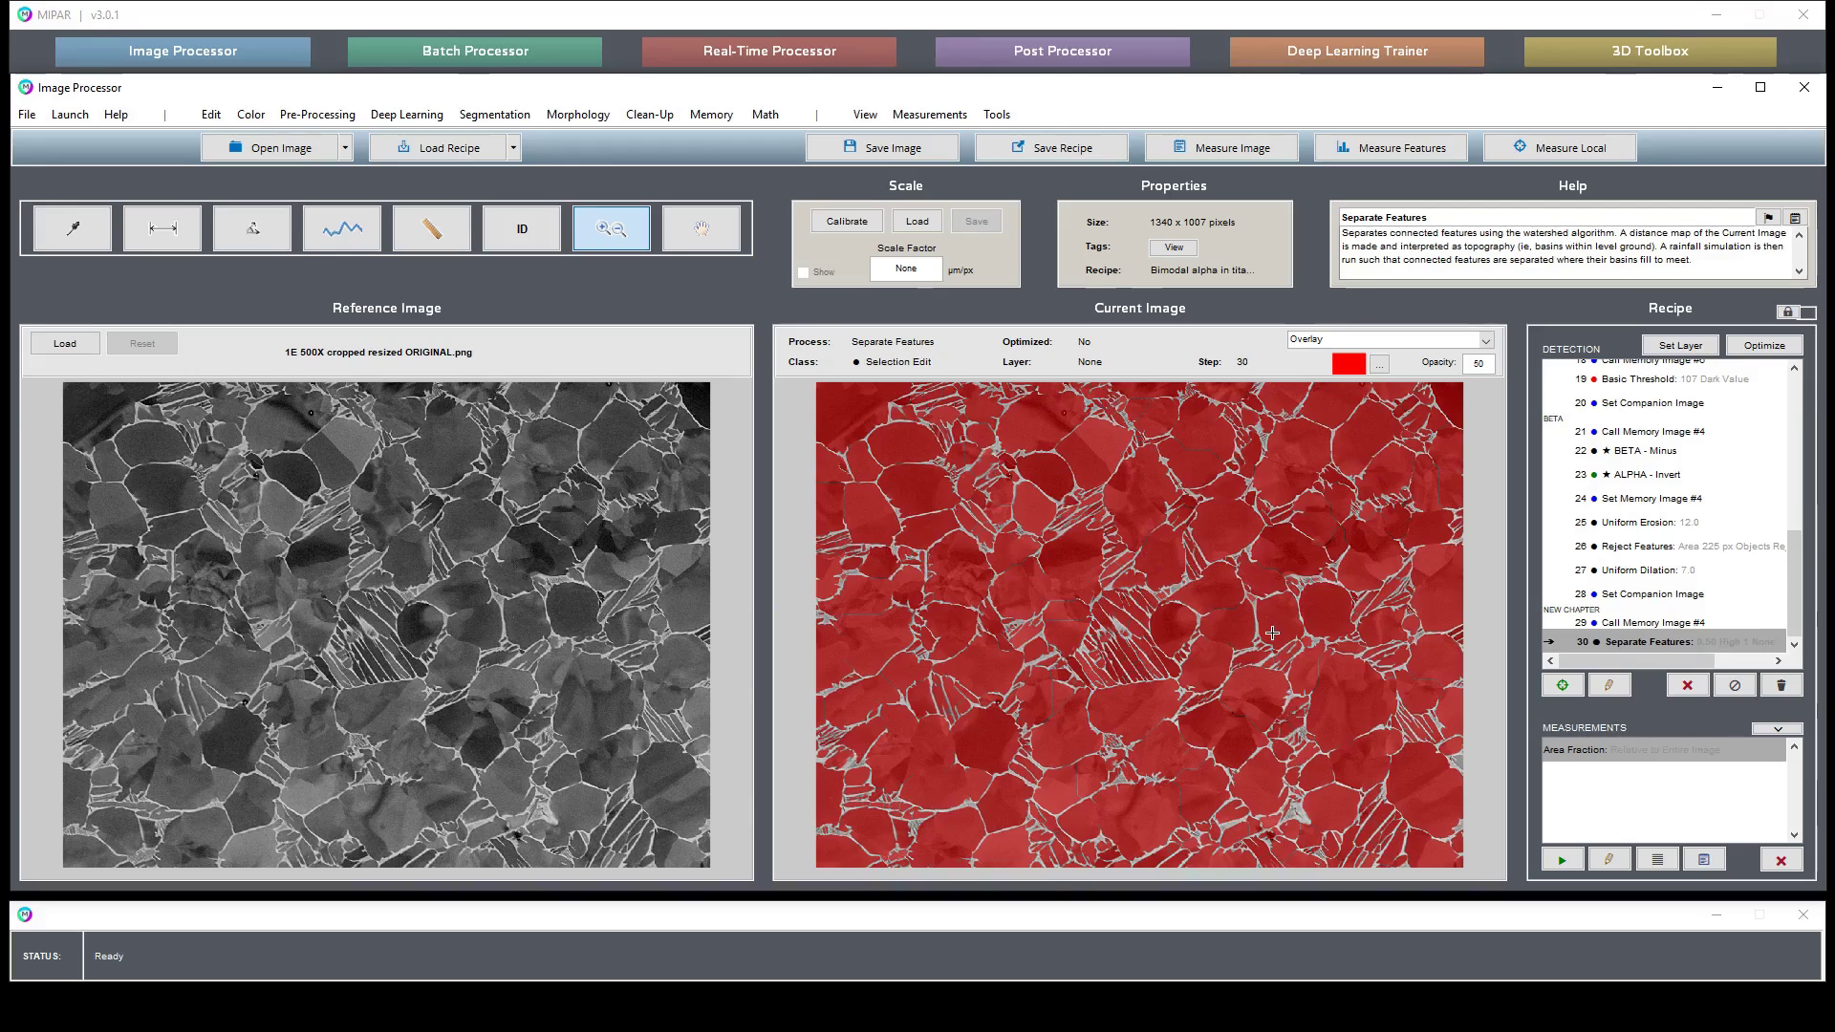
pyautogui.click(762, 118)
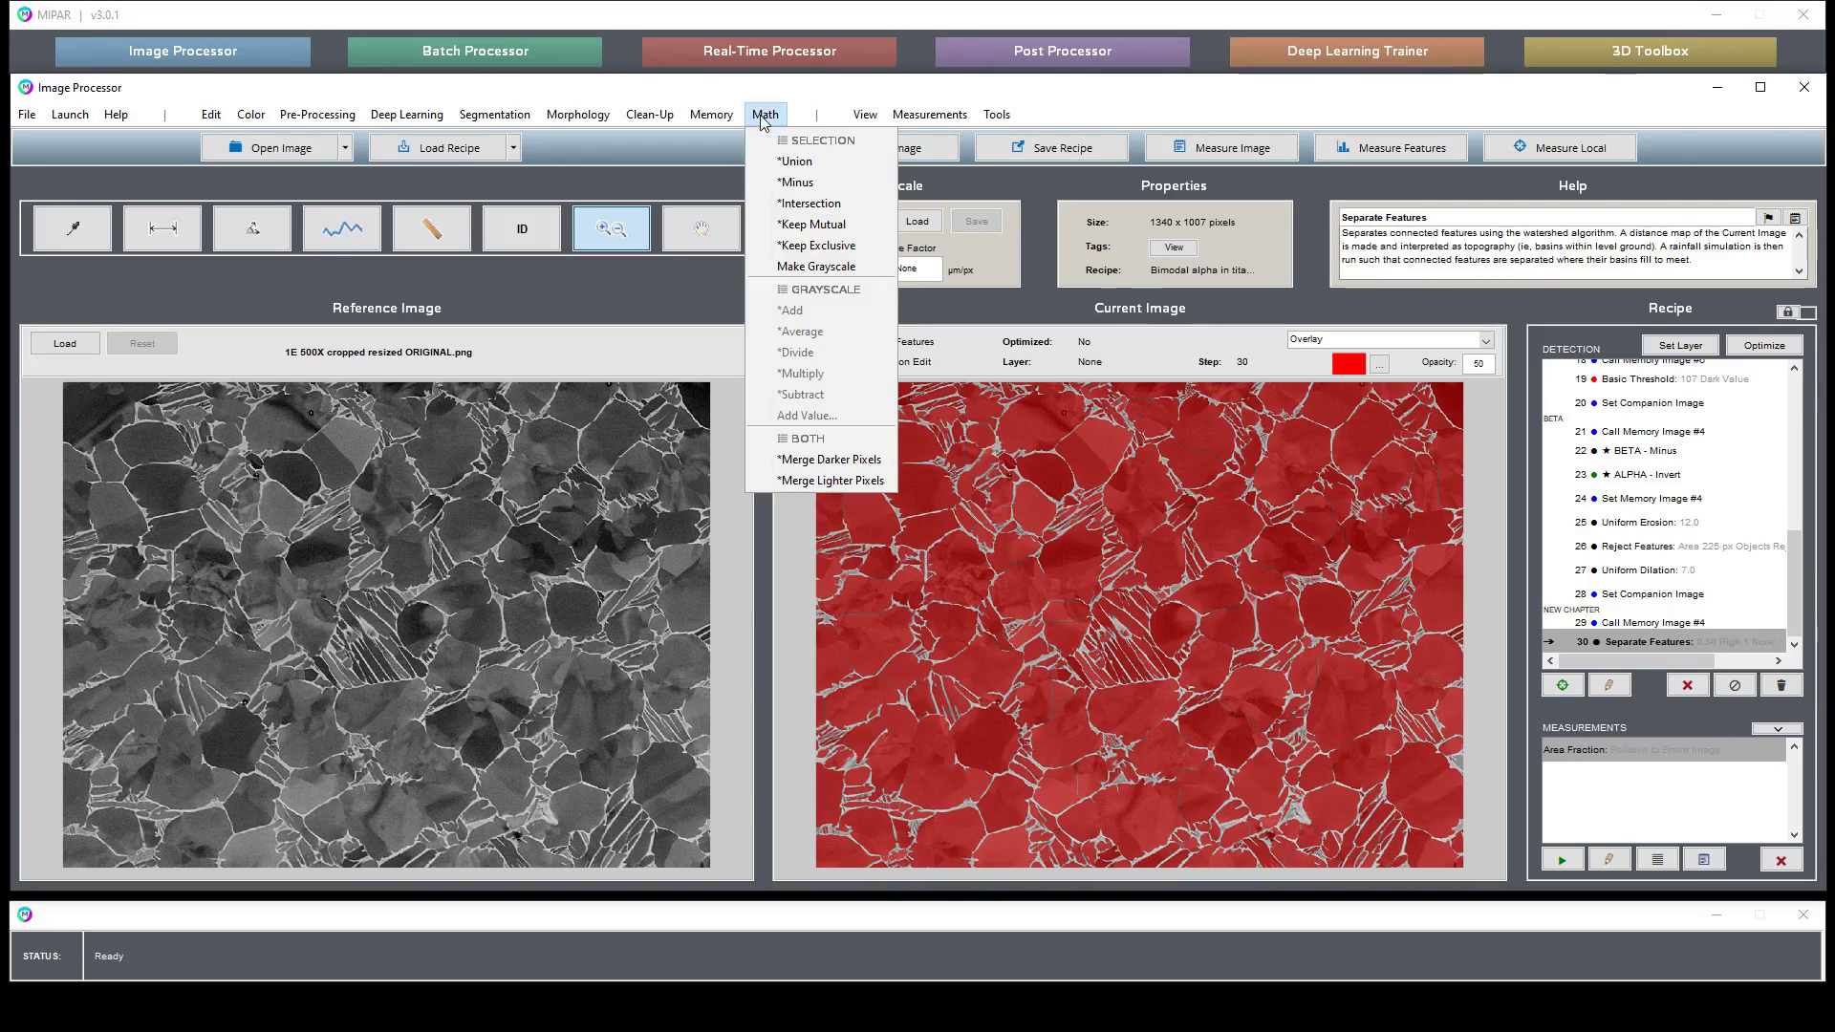
pyautogui.click(834, 226)
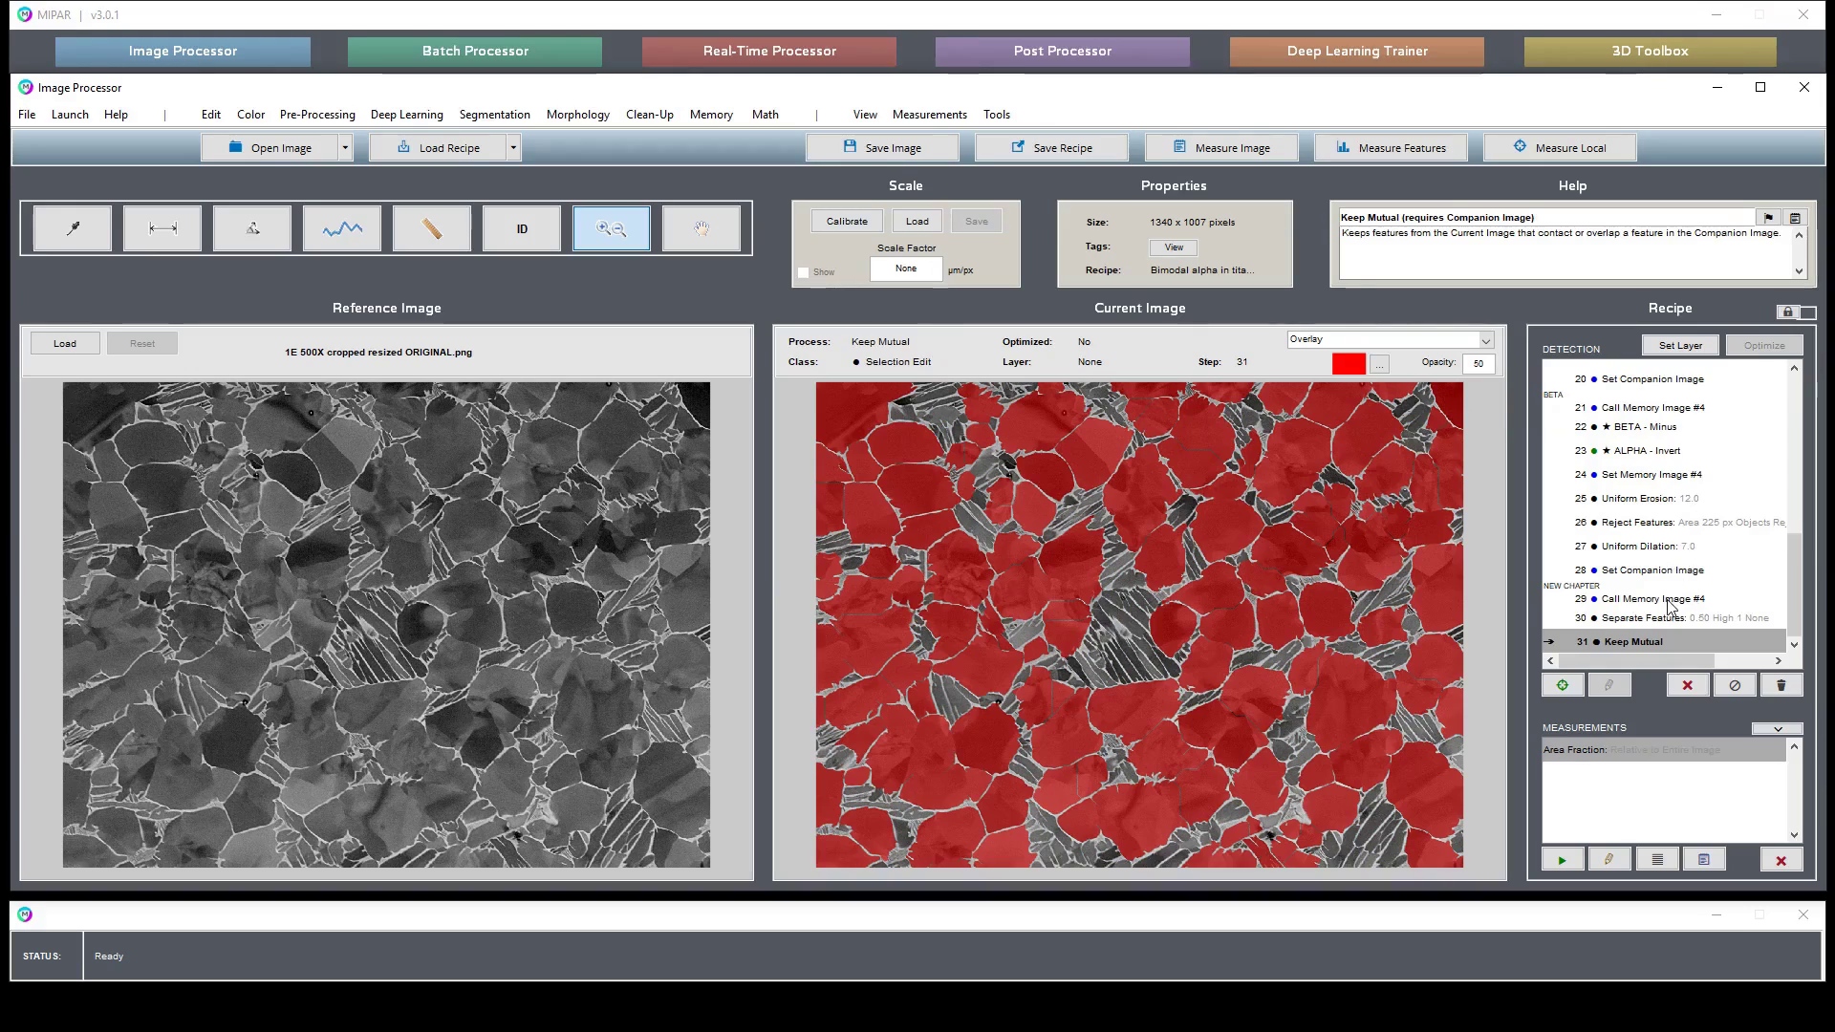
# Compare the recipe's Set Companion Image result with the Keep Mutual result
pyautogui.click(1678, 572)
pyautogui.doubleClick(1677, 571)
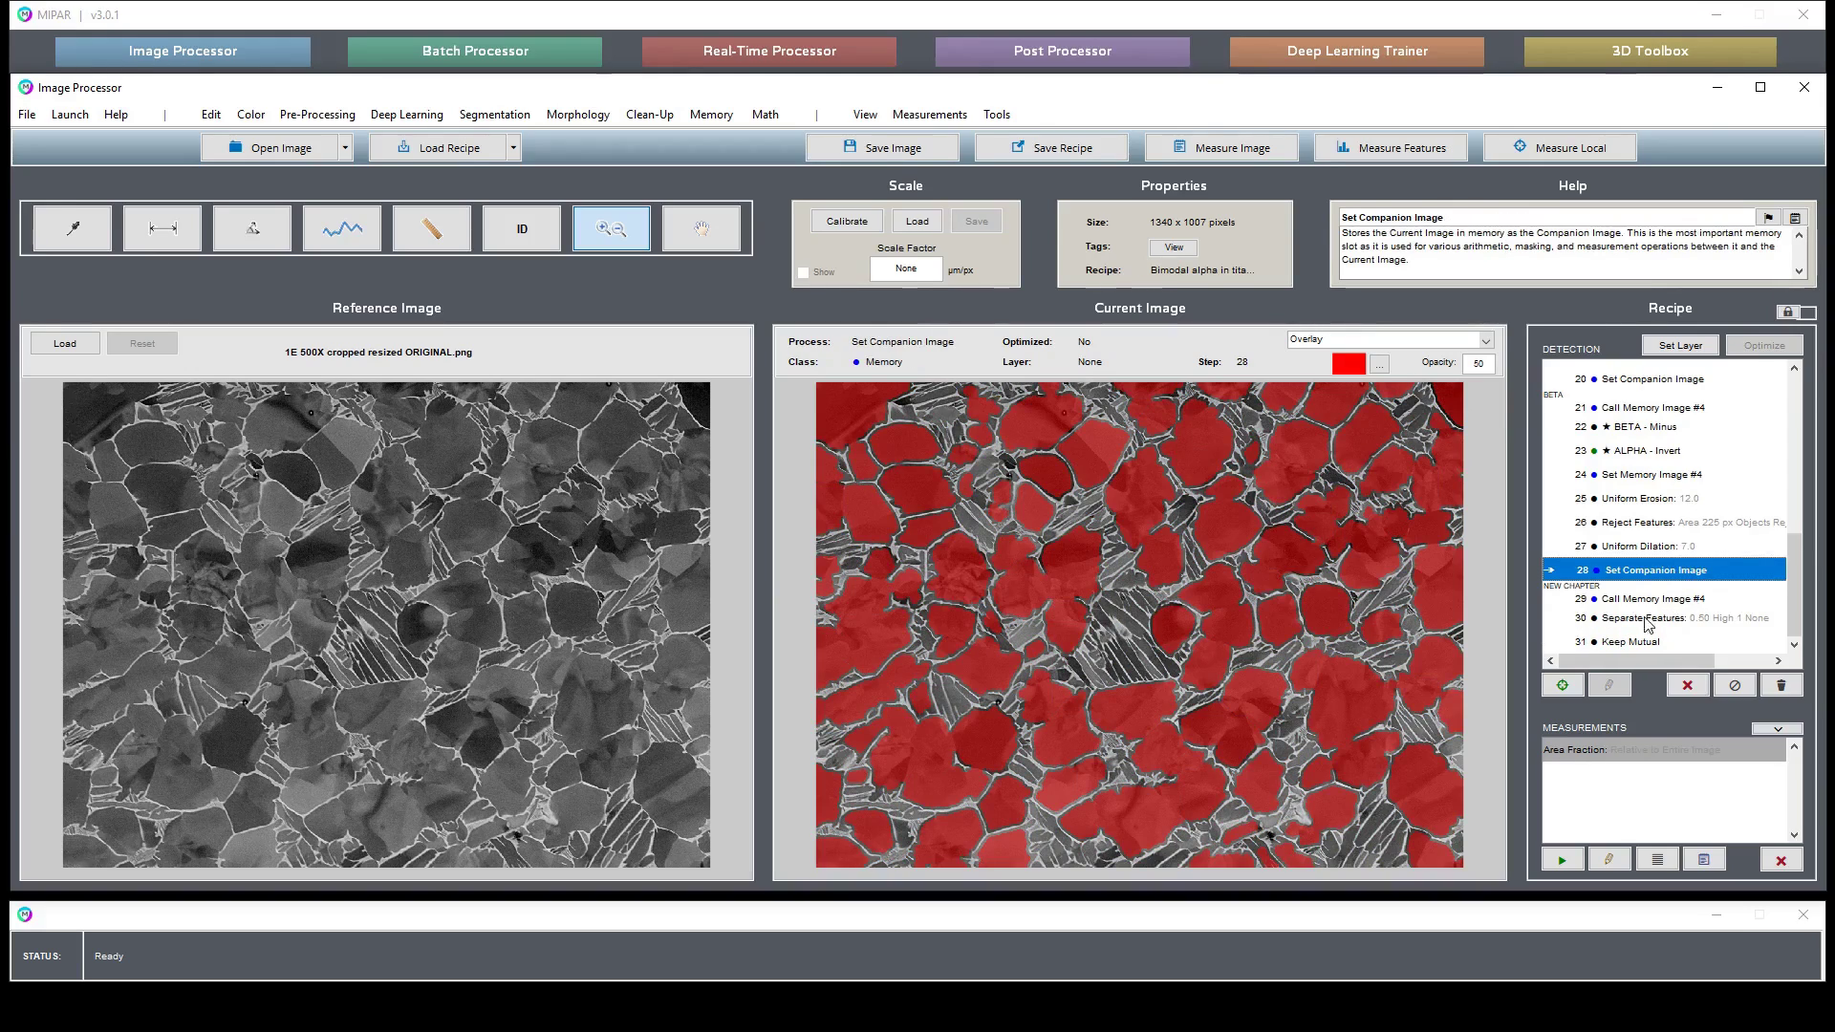
pyautogui.doubleClick(1656, 643)
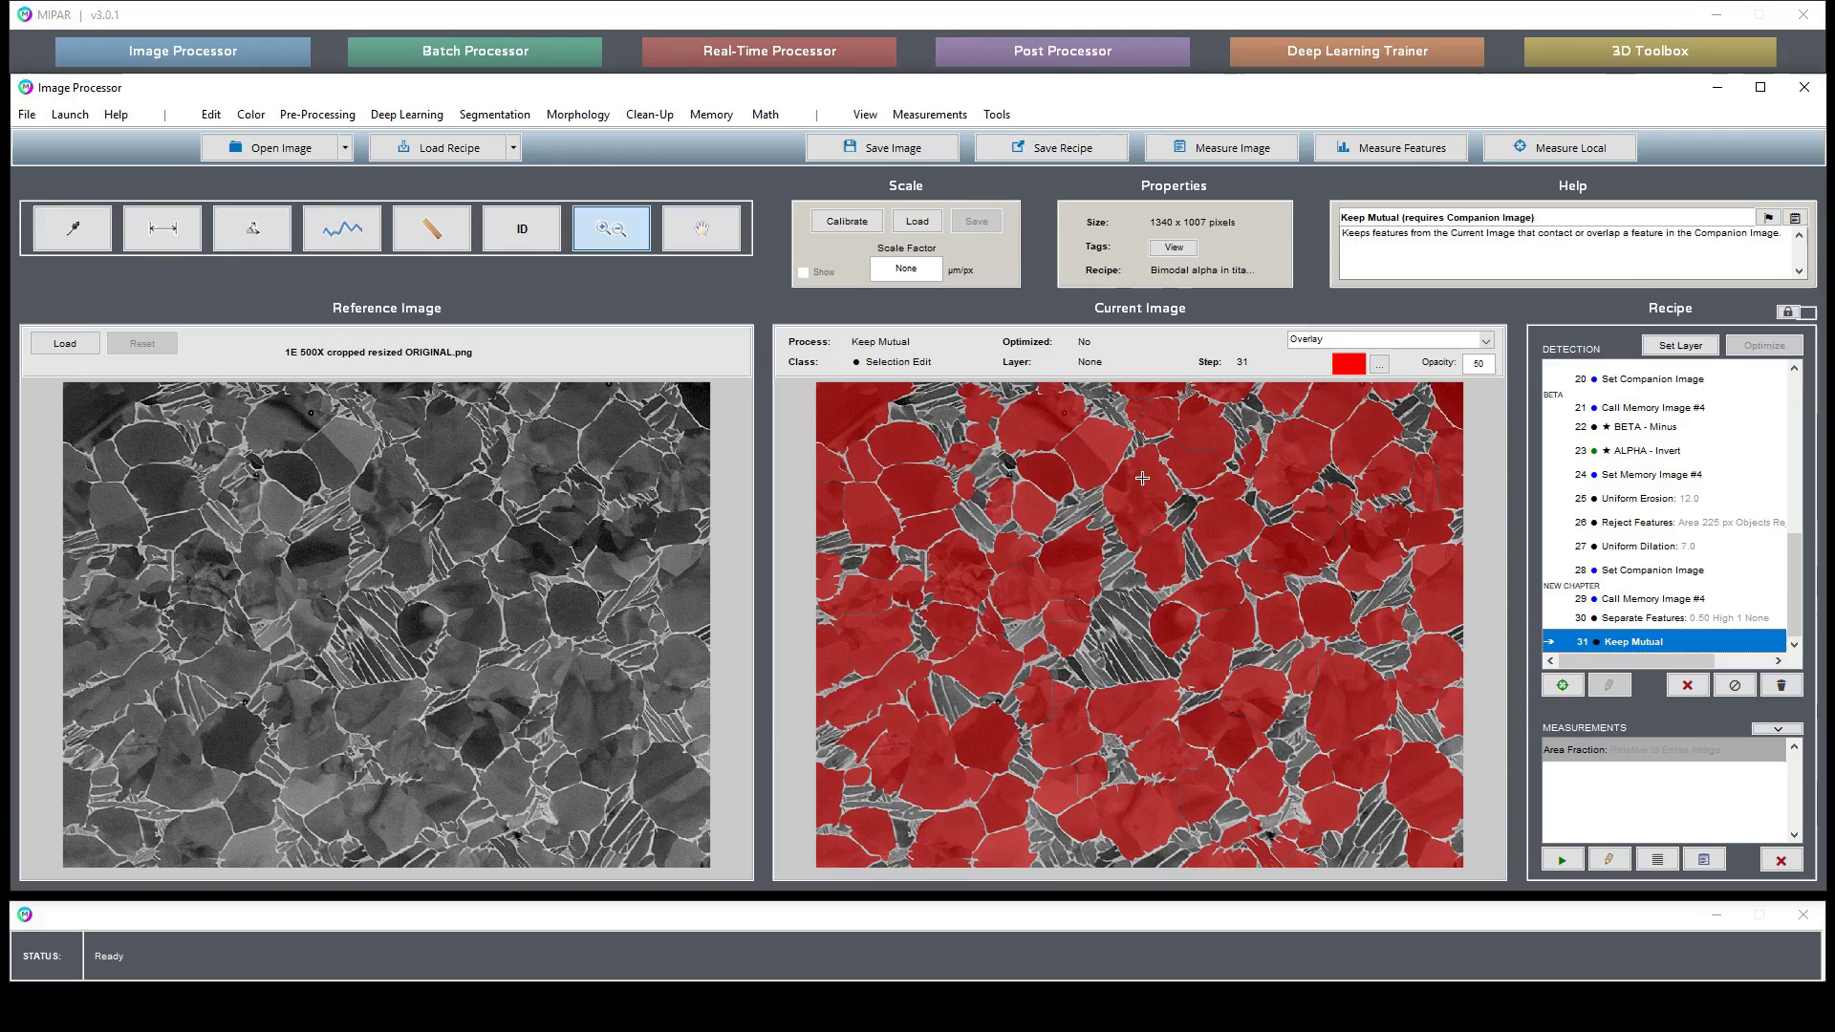
# Apply a uniform dilation with a depth of 1 to the kept alpha grains to close the separation lines
pyautogui.moveTo(921, 423); pyautogui.dragTo(1031, 509)
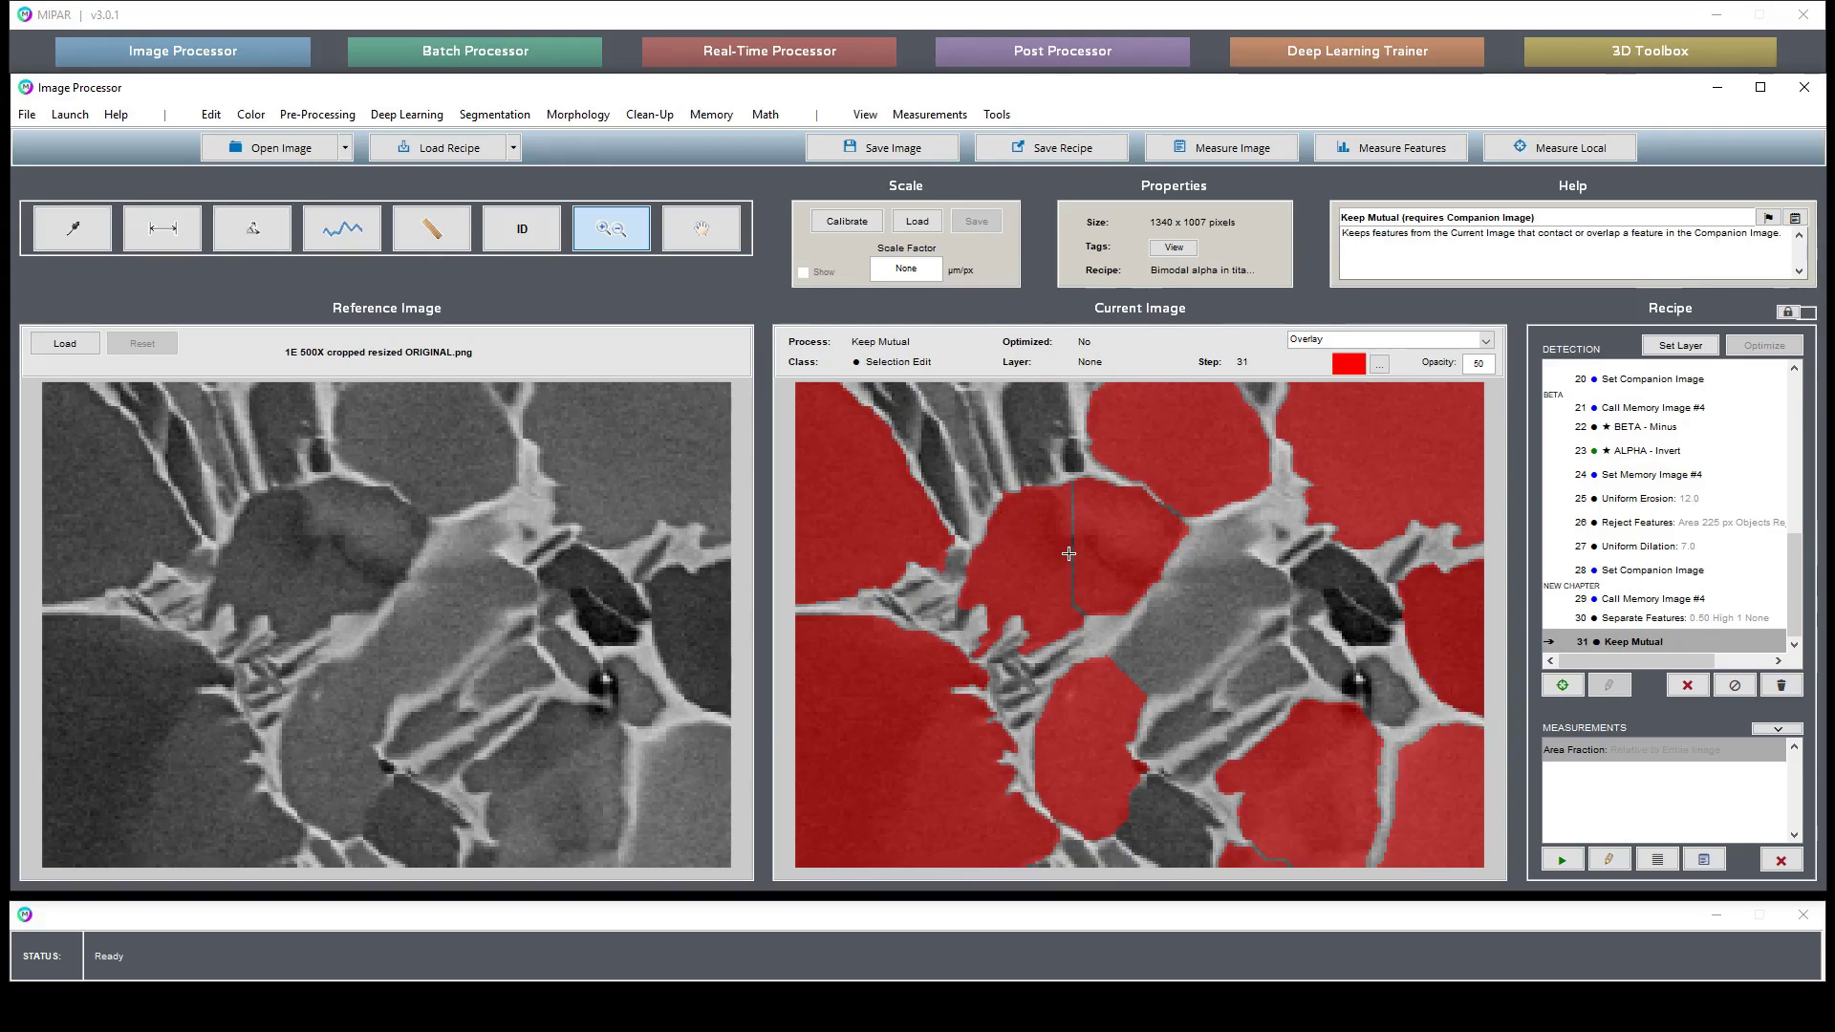
pyautogui.click(665, 117)
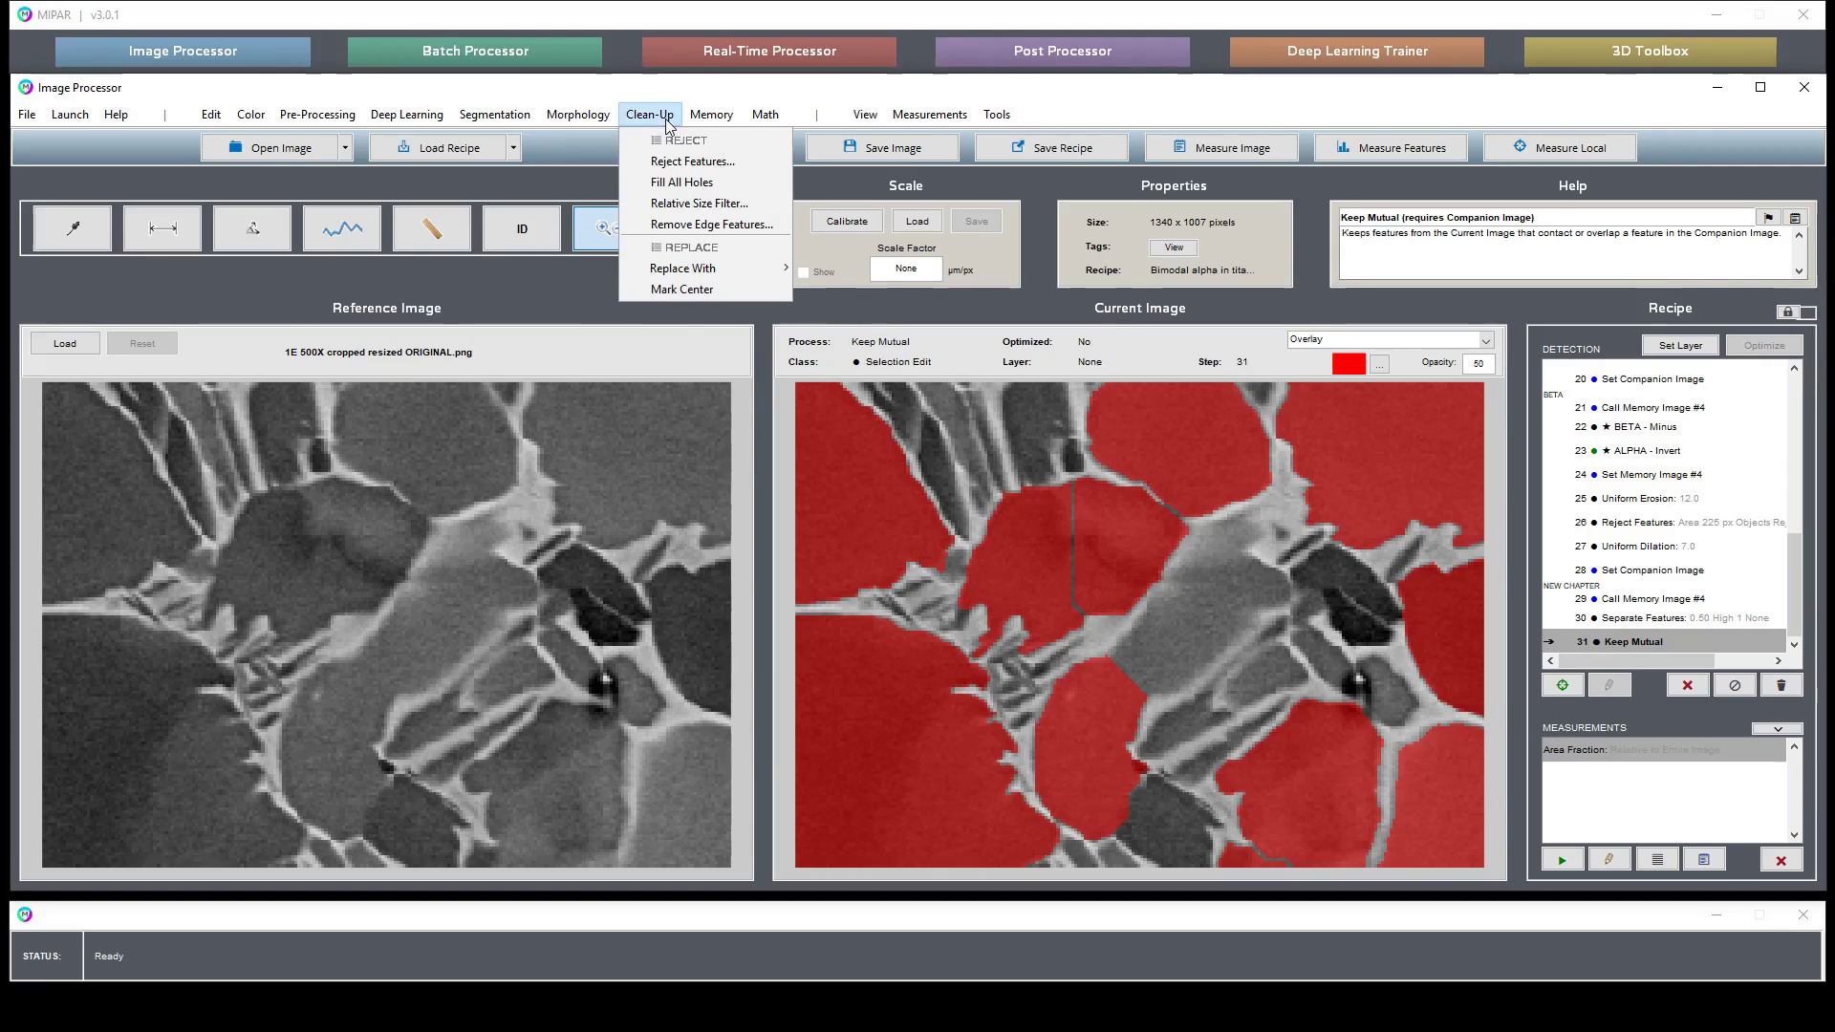
pyautogui.moveTo(578, 115)
pyautogui.click(726, 140)
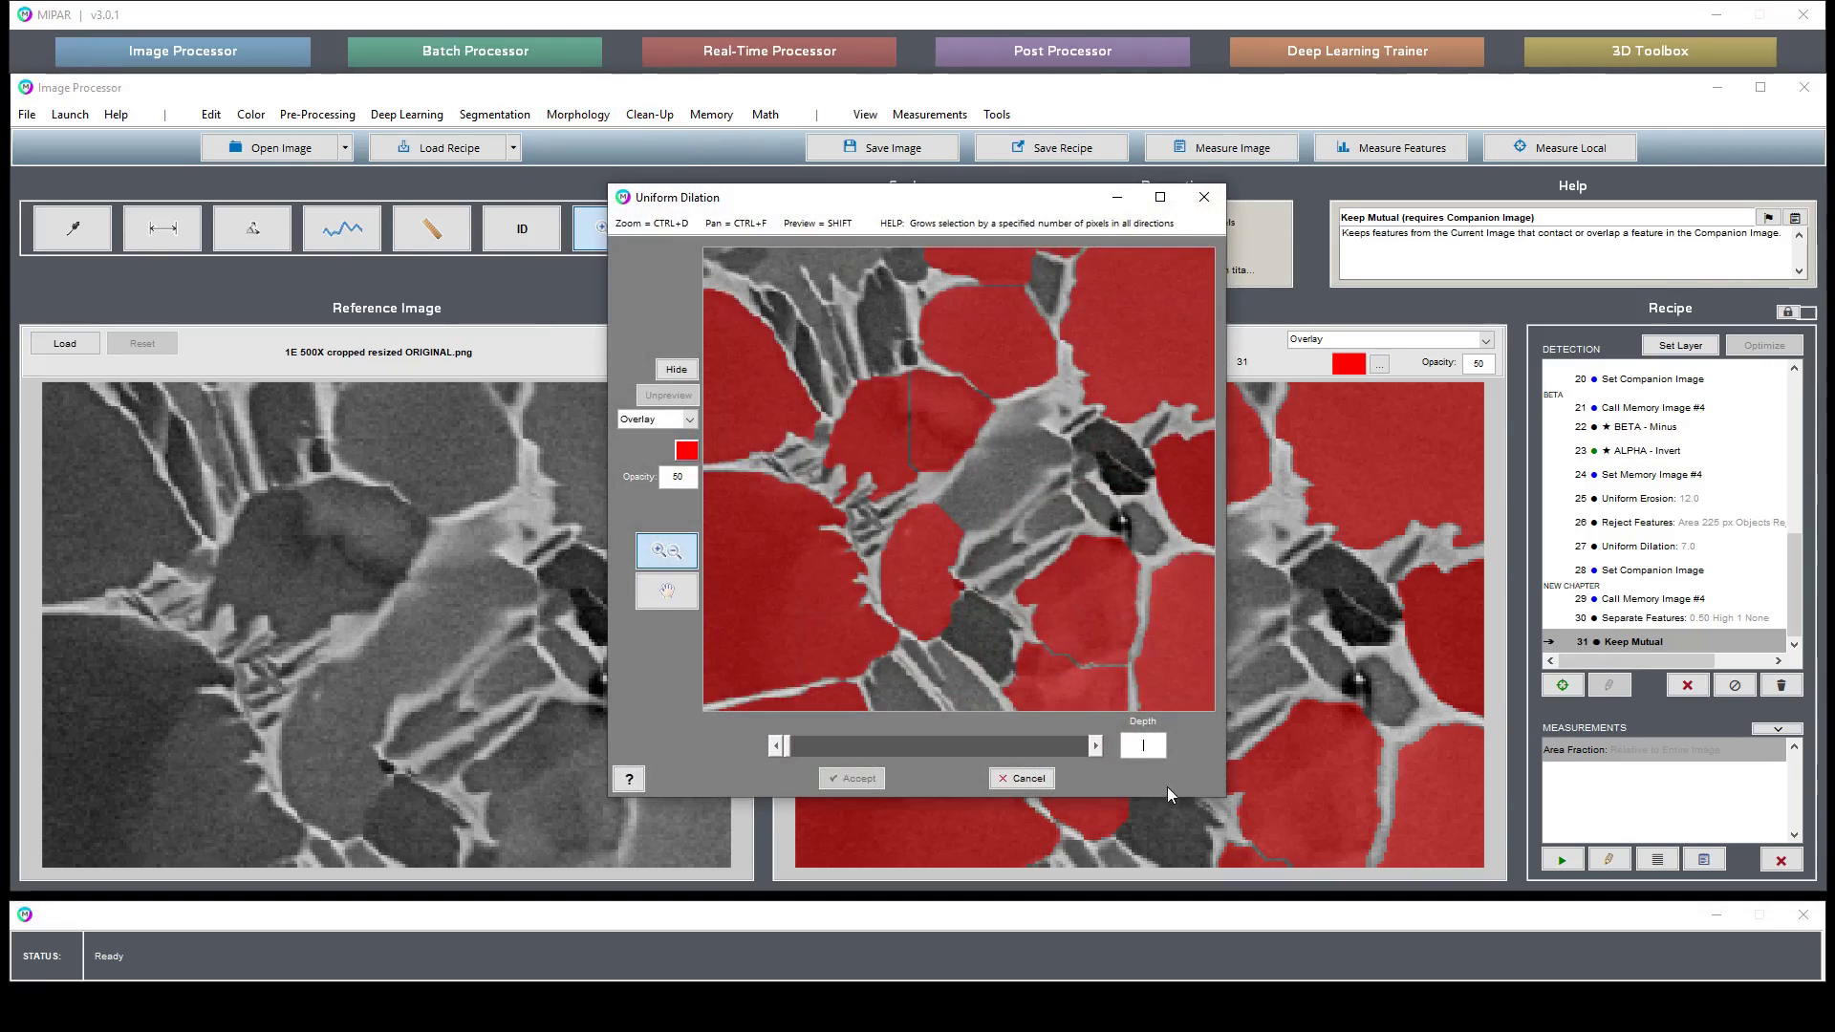
pyautogui.click(1095, 746)
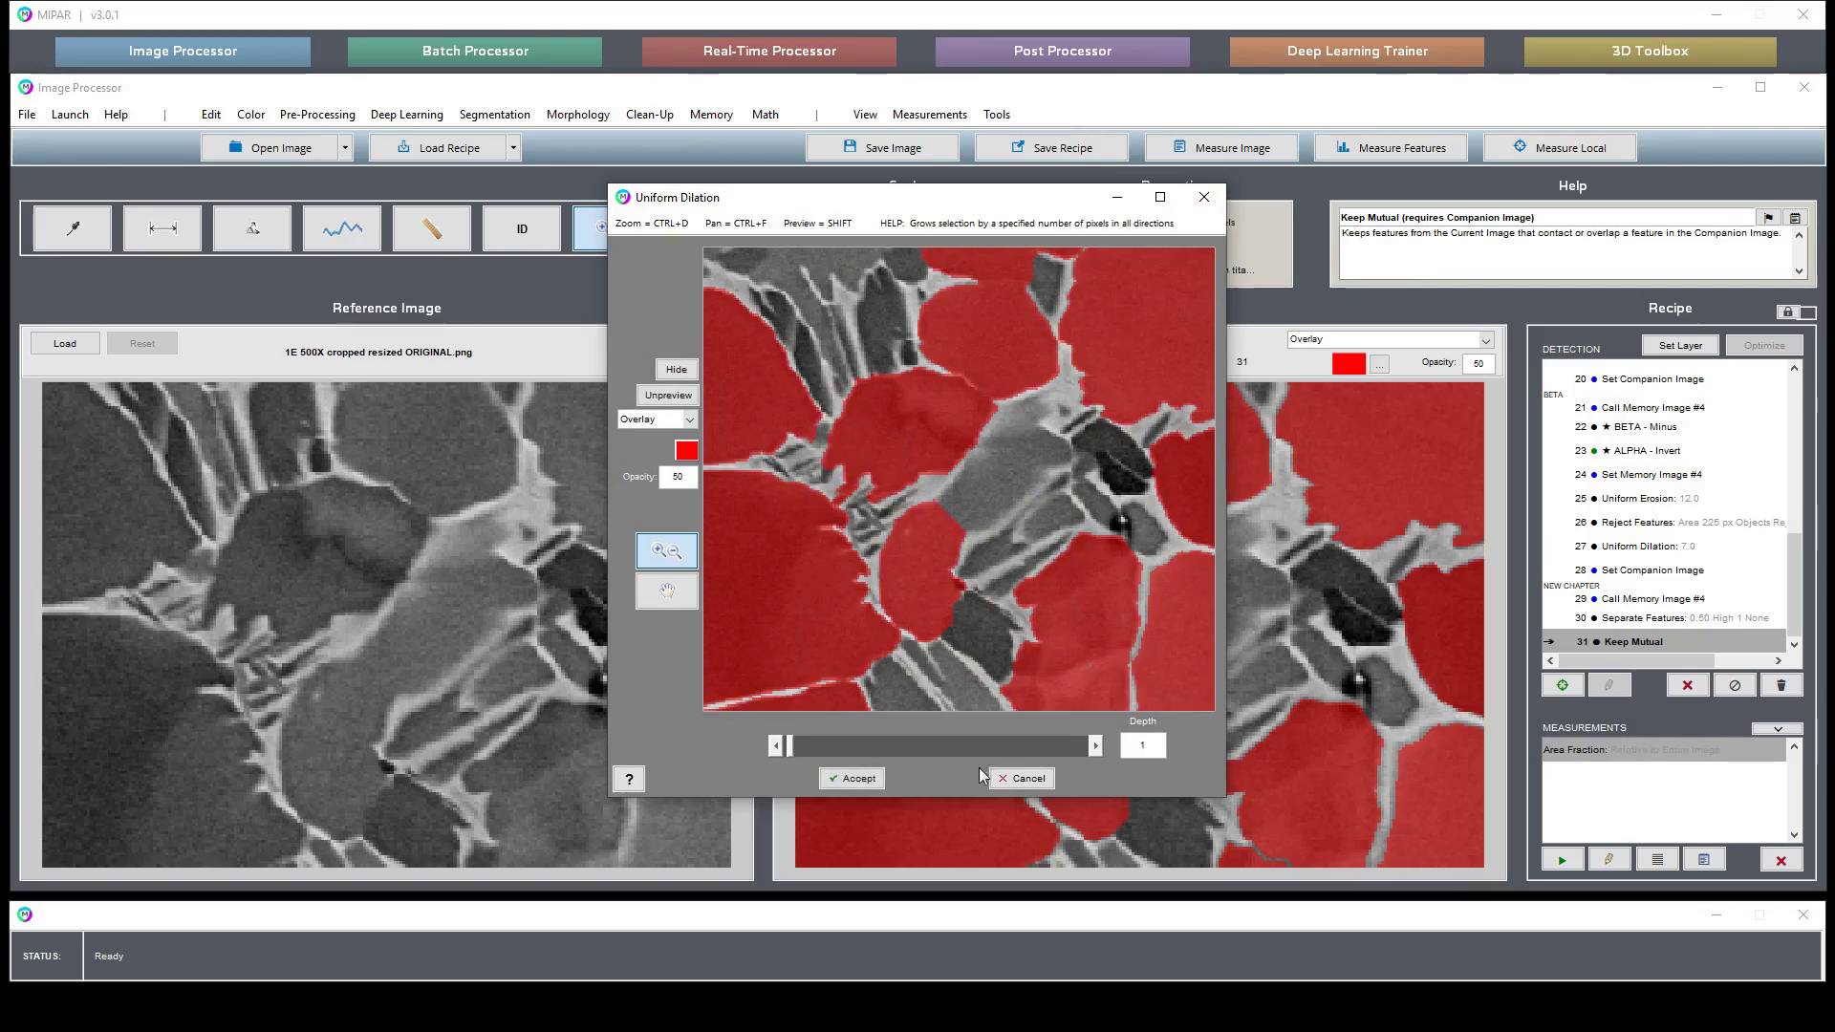
pyautogui.click(858, 779)
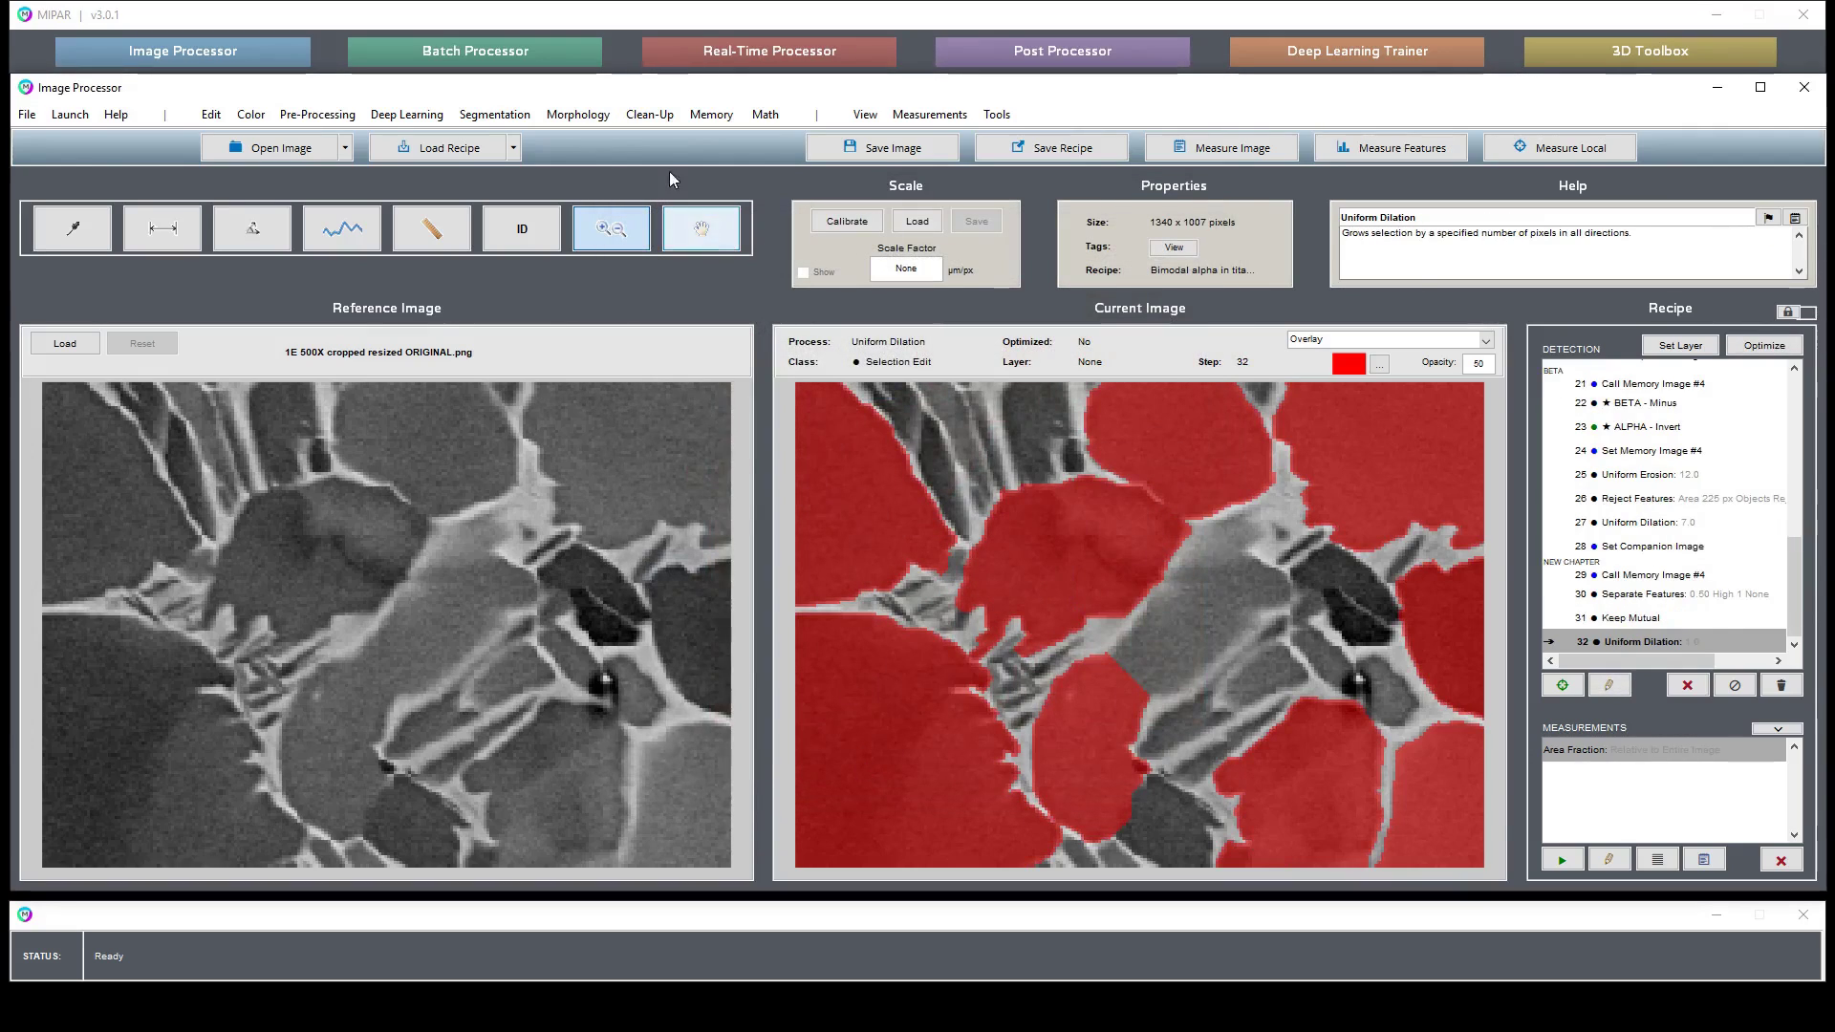
# Try a uniform erosion with a depth of 1 on the dilated alpha grains
pyautogui.click(650, 115)
pyautogui.moveTo(578, 114)
pyautogui.moveTo(598, 160)
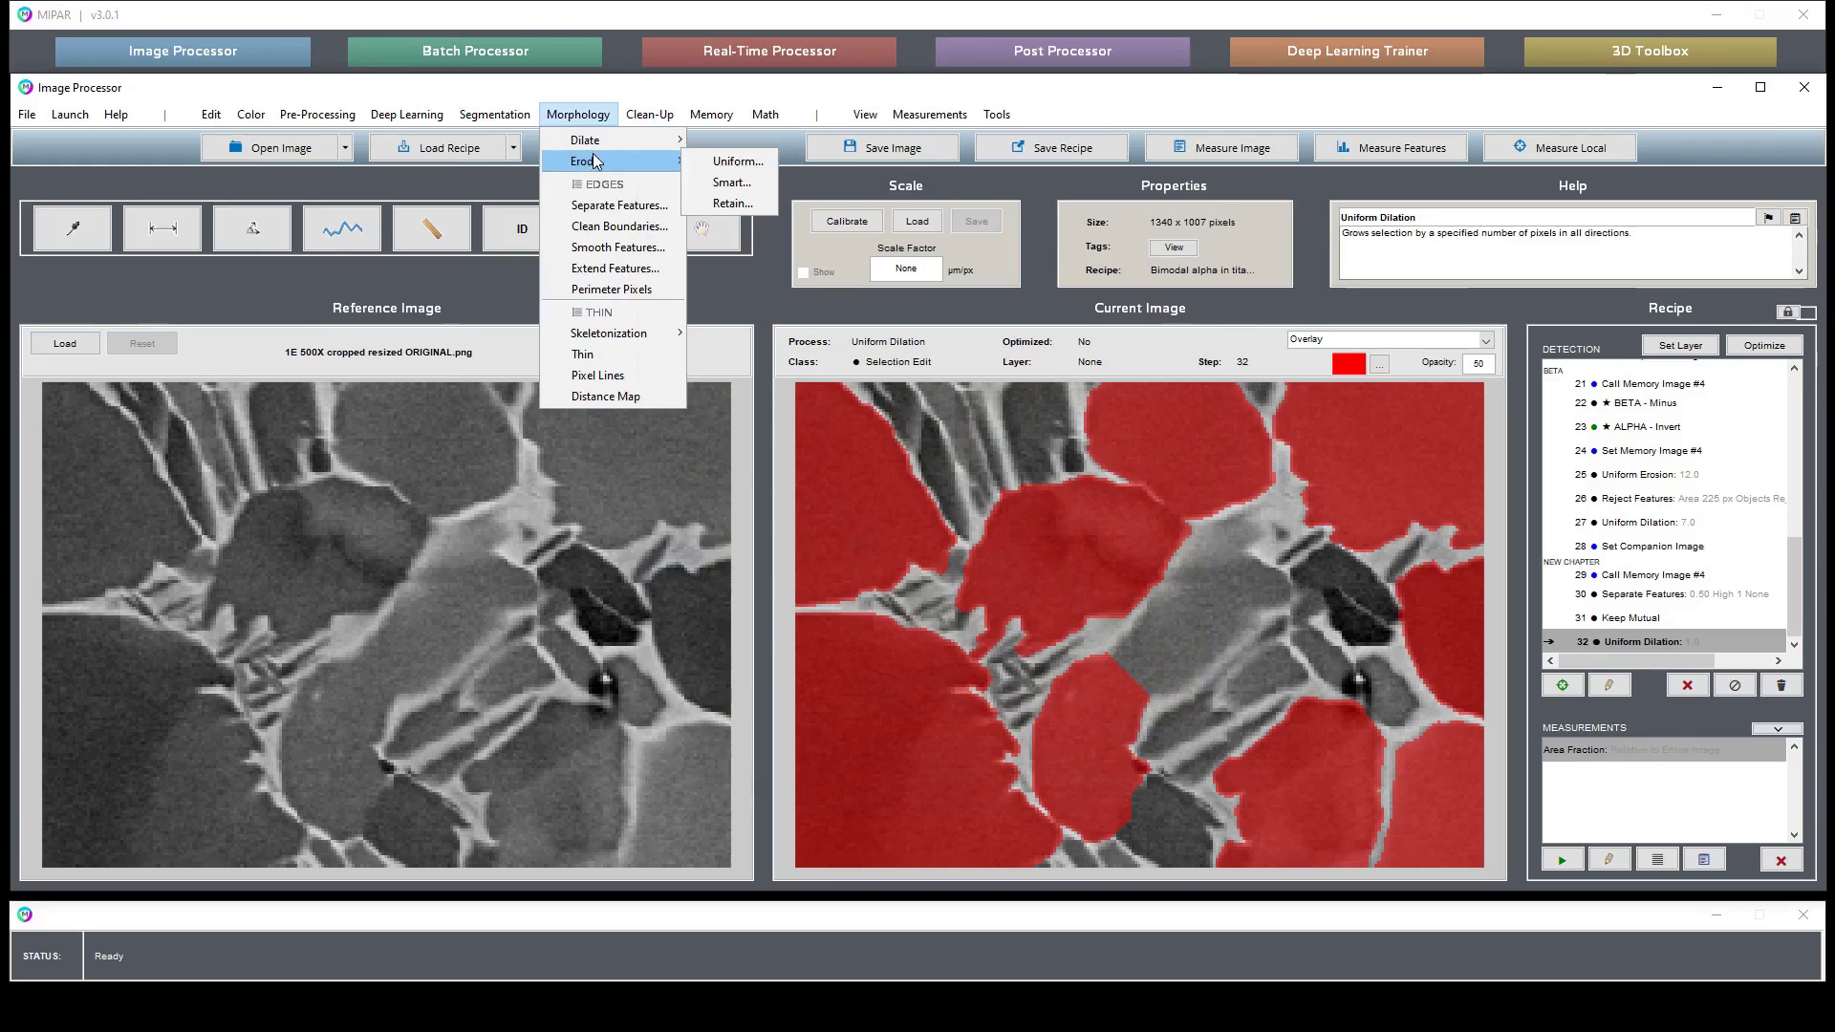
pyautogui.click(738, 164)
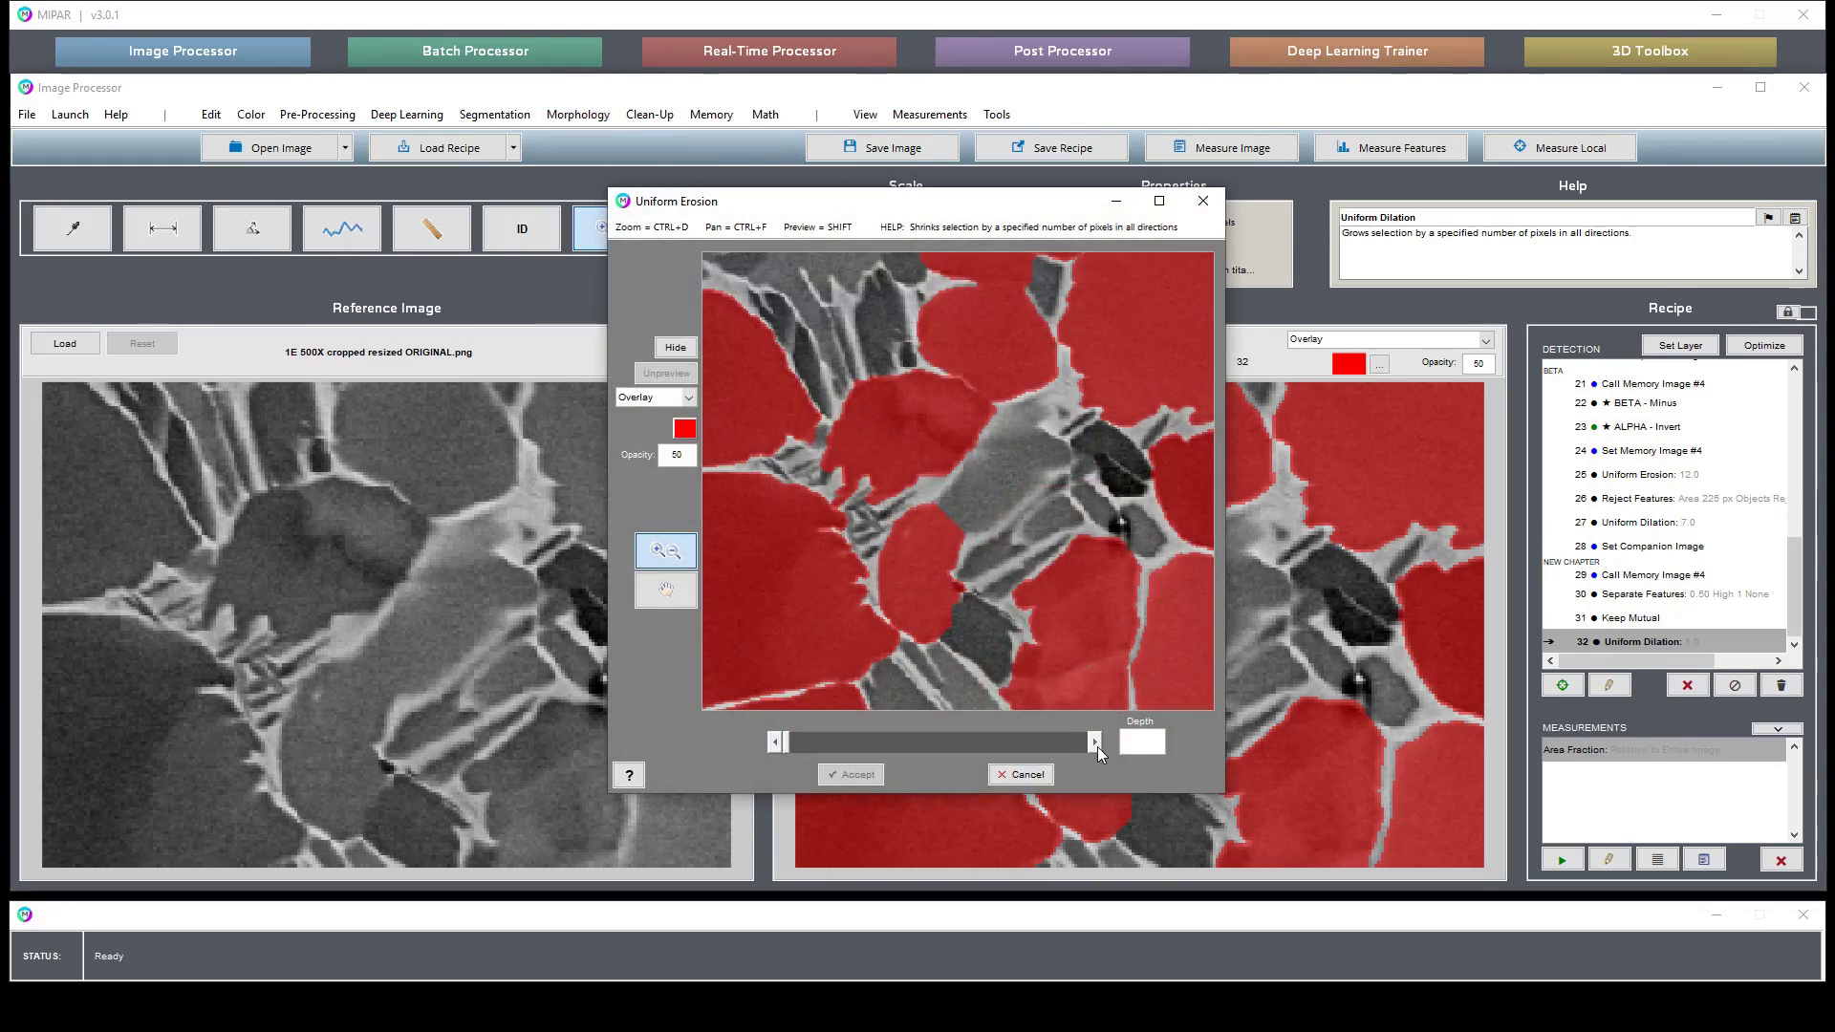
pyautogui.click(1095, 745)
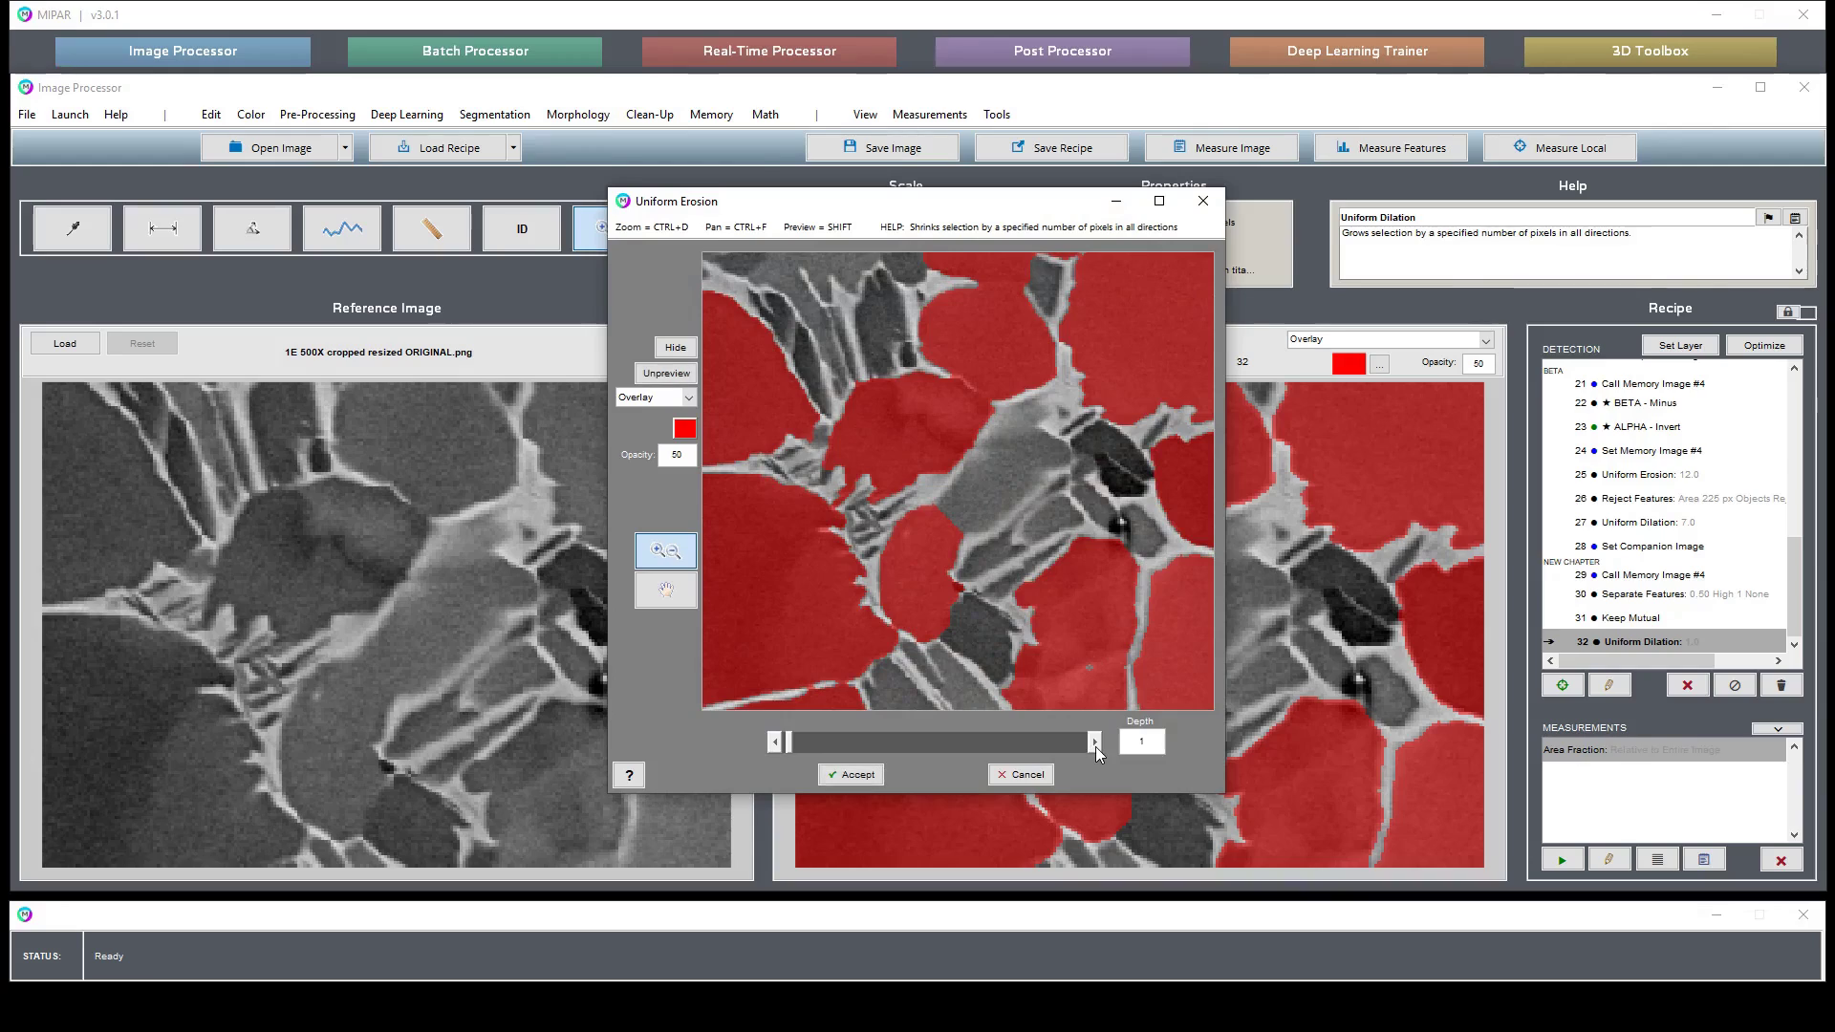
pyautogui.click(859, 776)
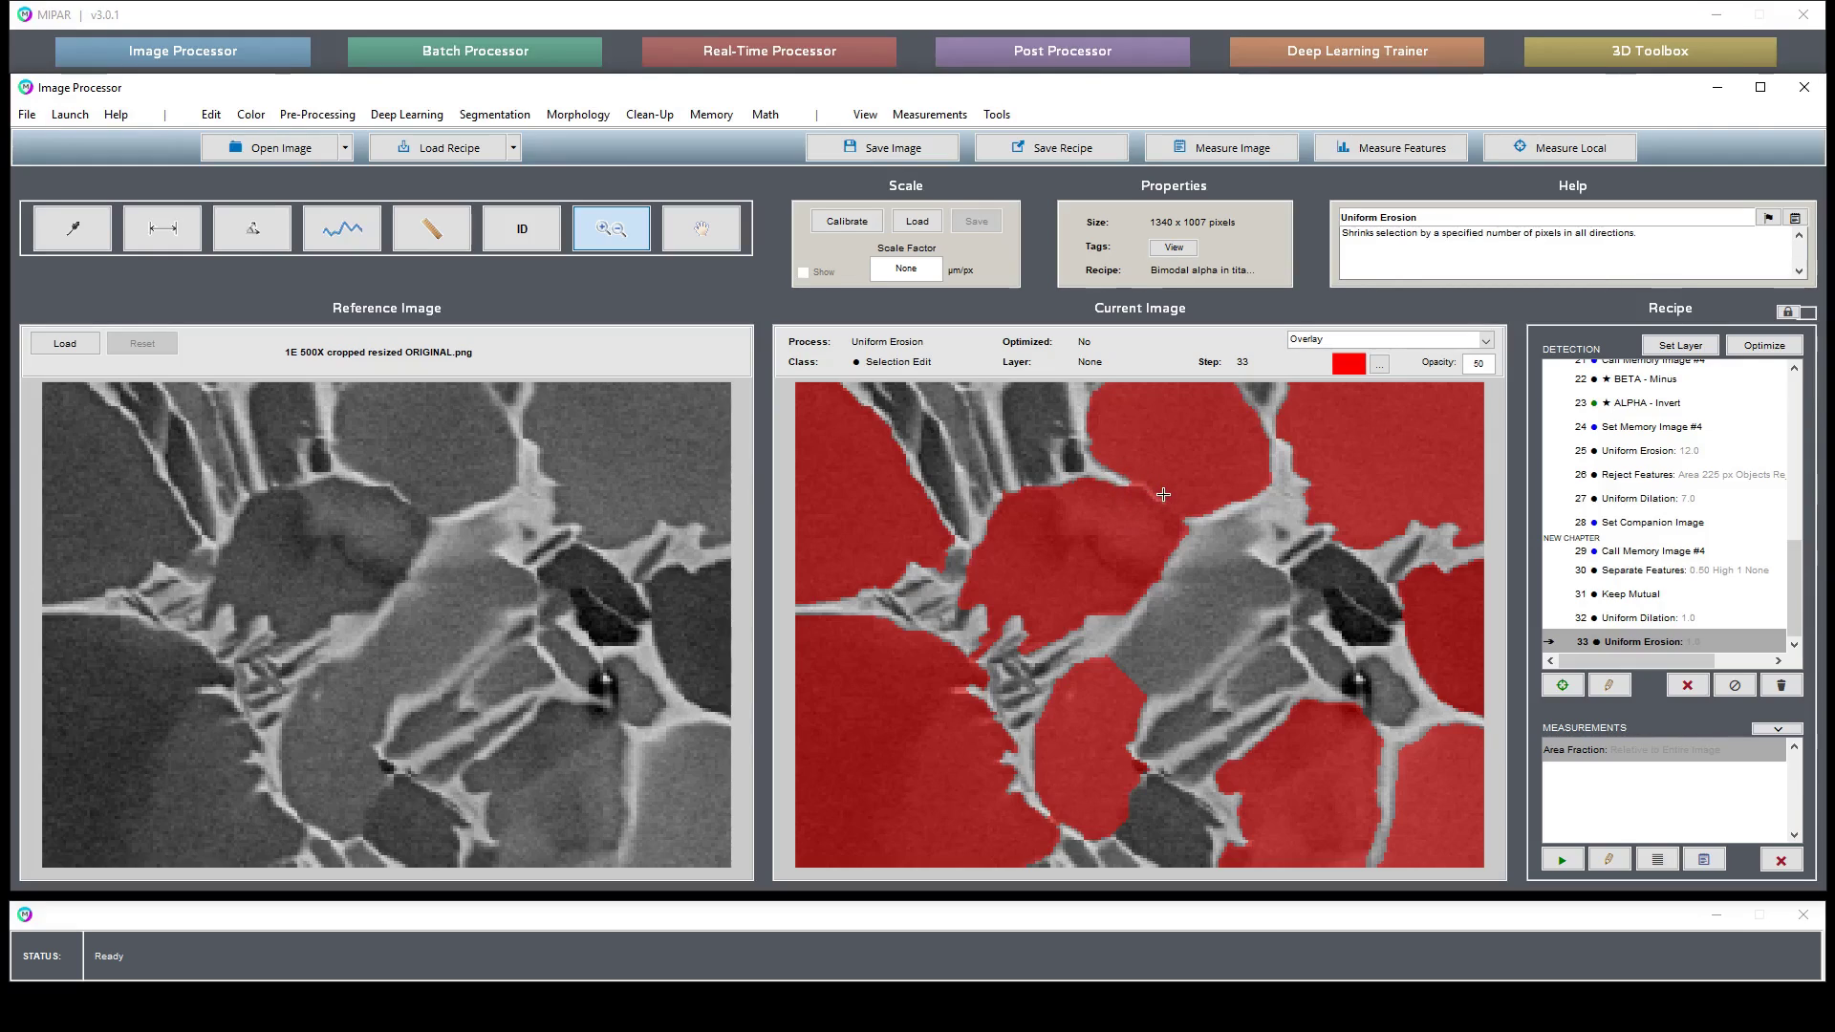
# Examine the eroded alpha grains and their boundaries across the zoomed-in micrograph
pyautogui.press('p')
pyautogui.moveTo(1354, 668); pyautogui.dragTo(931, 797)
pyautogui.moveTo(1198, 626); pyautogui.dragTo(1191, 638)
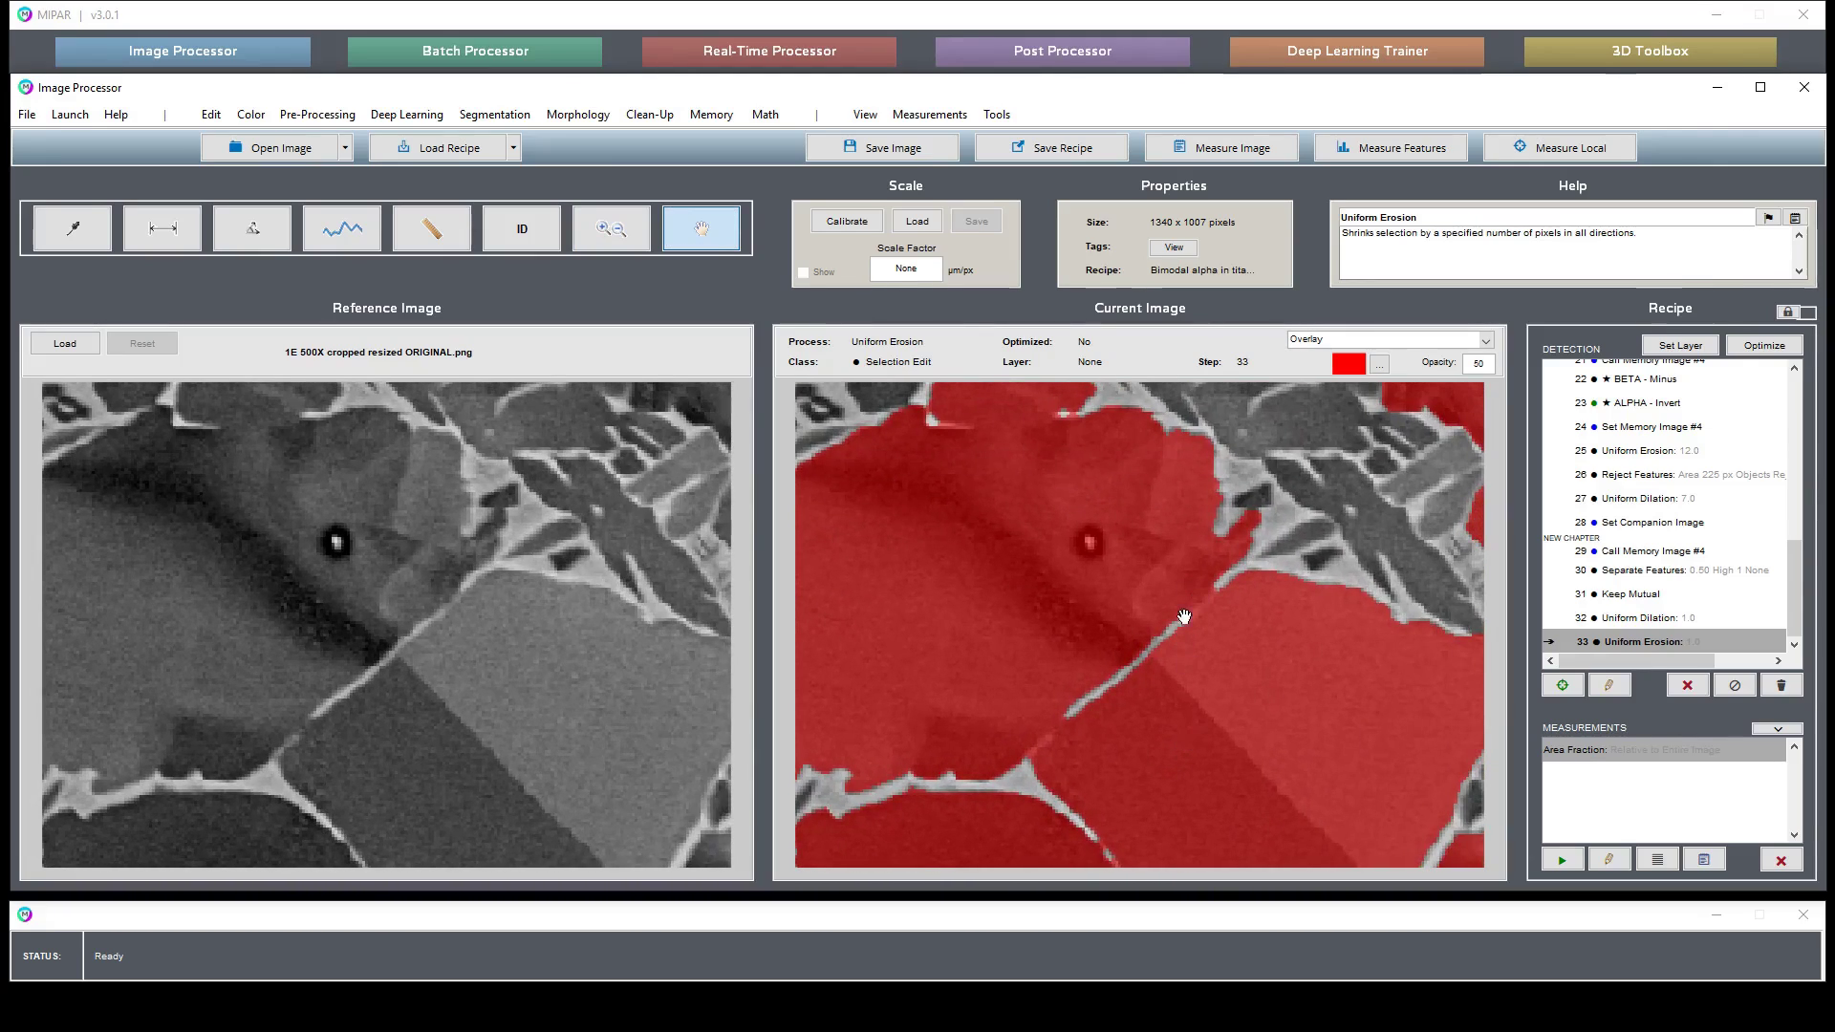
pyautogui.moveTo(1017, 538); pyautogui.dragTo(1109, 659)
pyautogui.moveTo(955, 570); pyautogui.dragTo(1098, 573)
pyautogui.moveTo(1004, 705); pyautogui.dragTo(1138, 561)
pyautogui.moveTo(1075, 669); pyautogui.dragTo(1102, 565)
pyautogui.moveTo(1080, 707); pyautogui.dragTo(1183, 545)
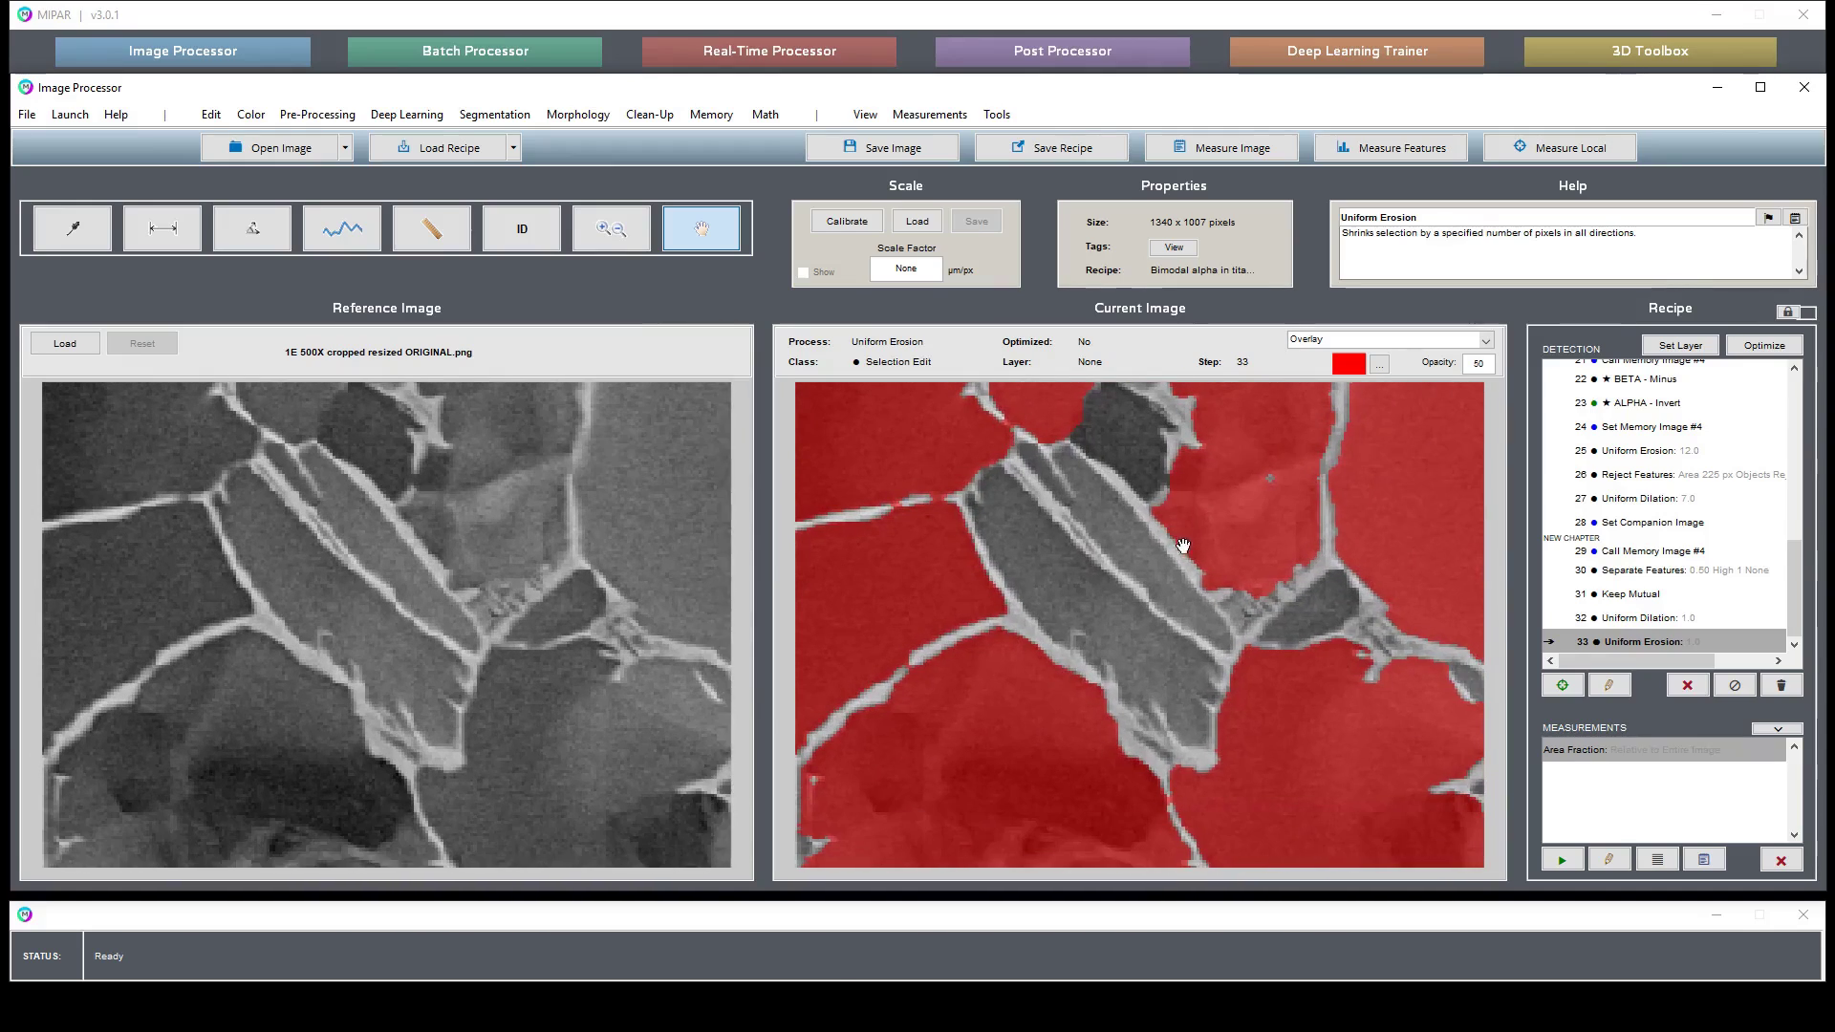
pyautogui.moveTo(924, 790); pyautogui.dragTo(1339, 585)
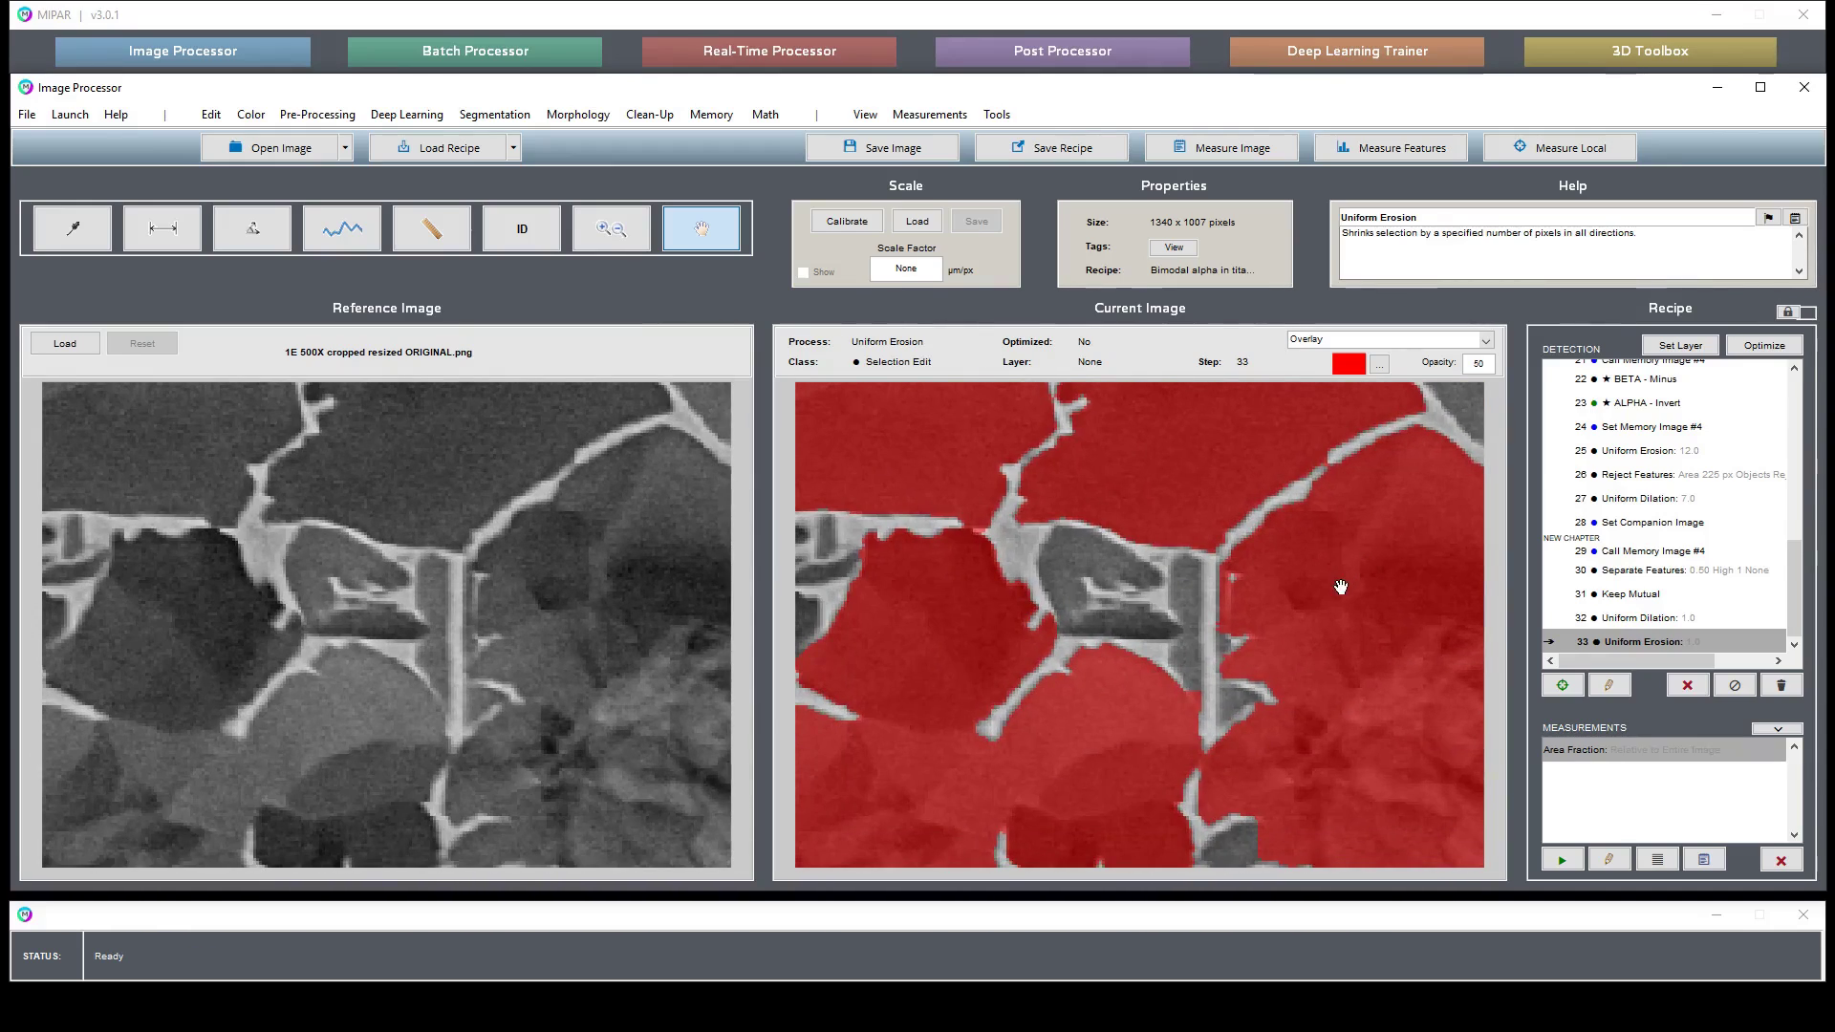
pyautogui.moveTo(1332, 754); pyautogui.dragTo(1281, 622)
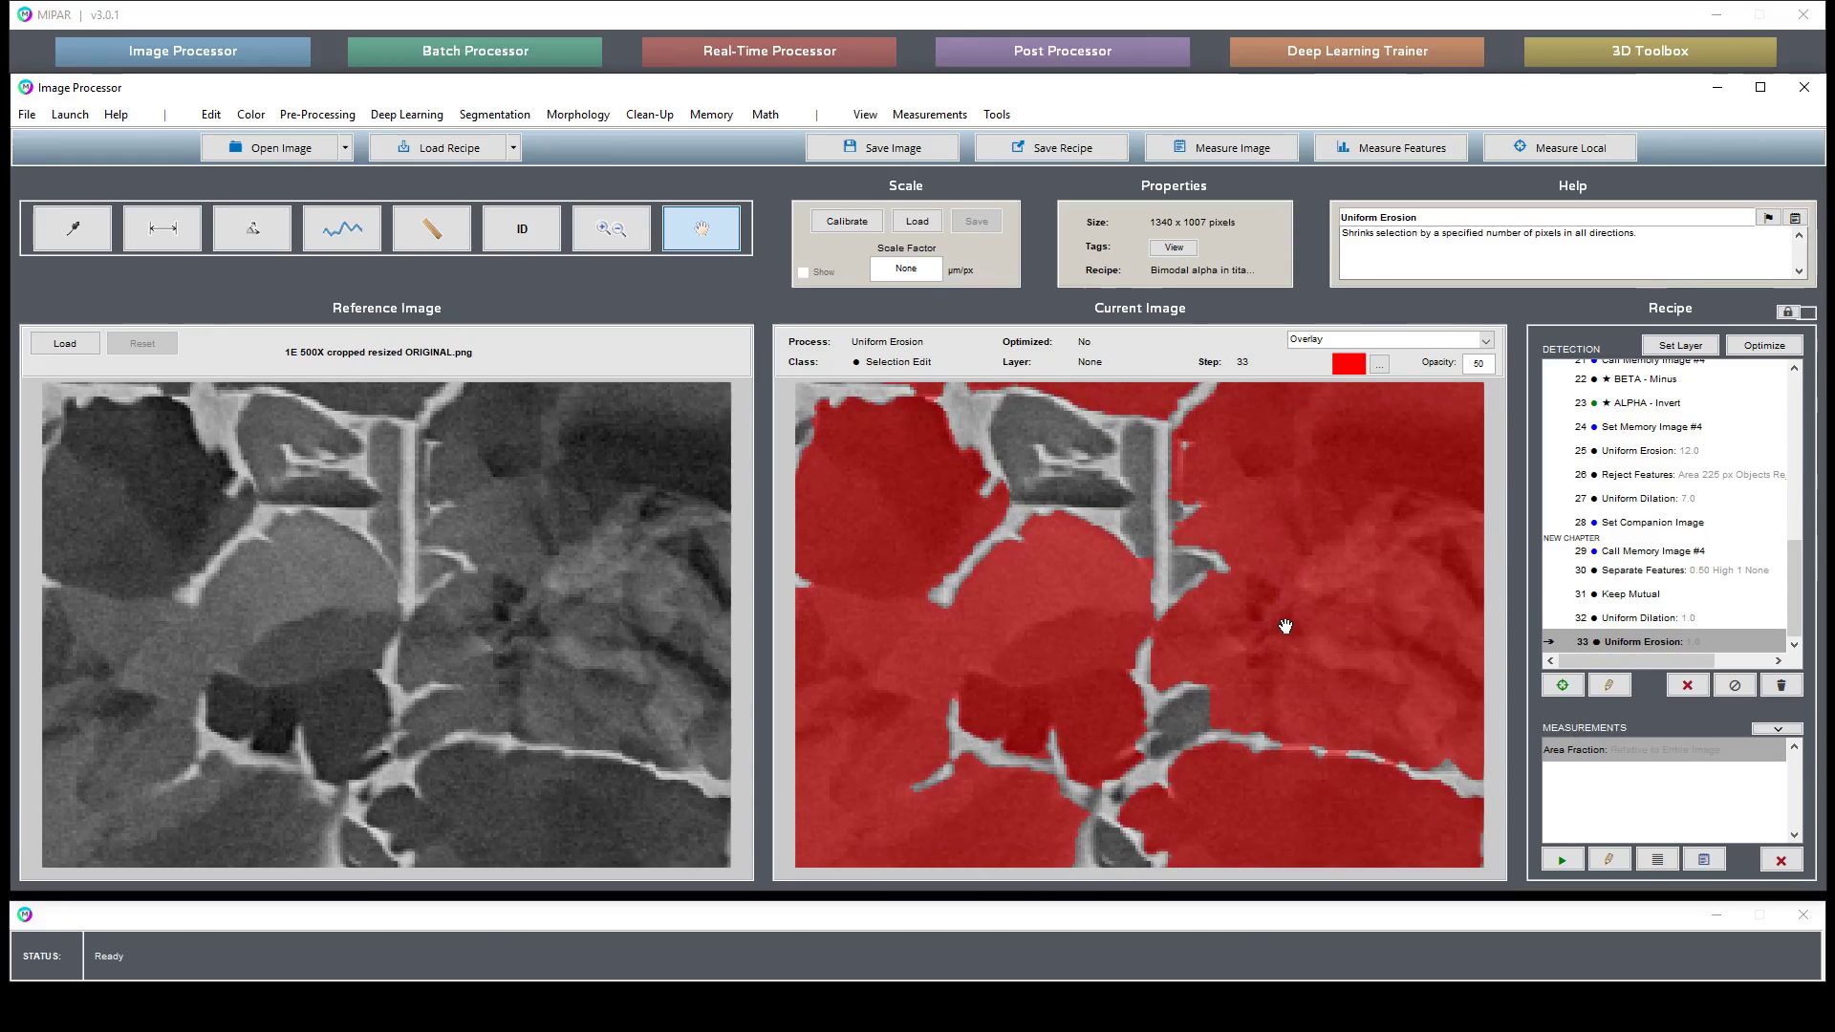
# Remove the Uniform Erosion step that follows the depth-1 dilation from the recipe
pyautogui.click(1687, 686)
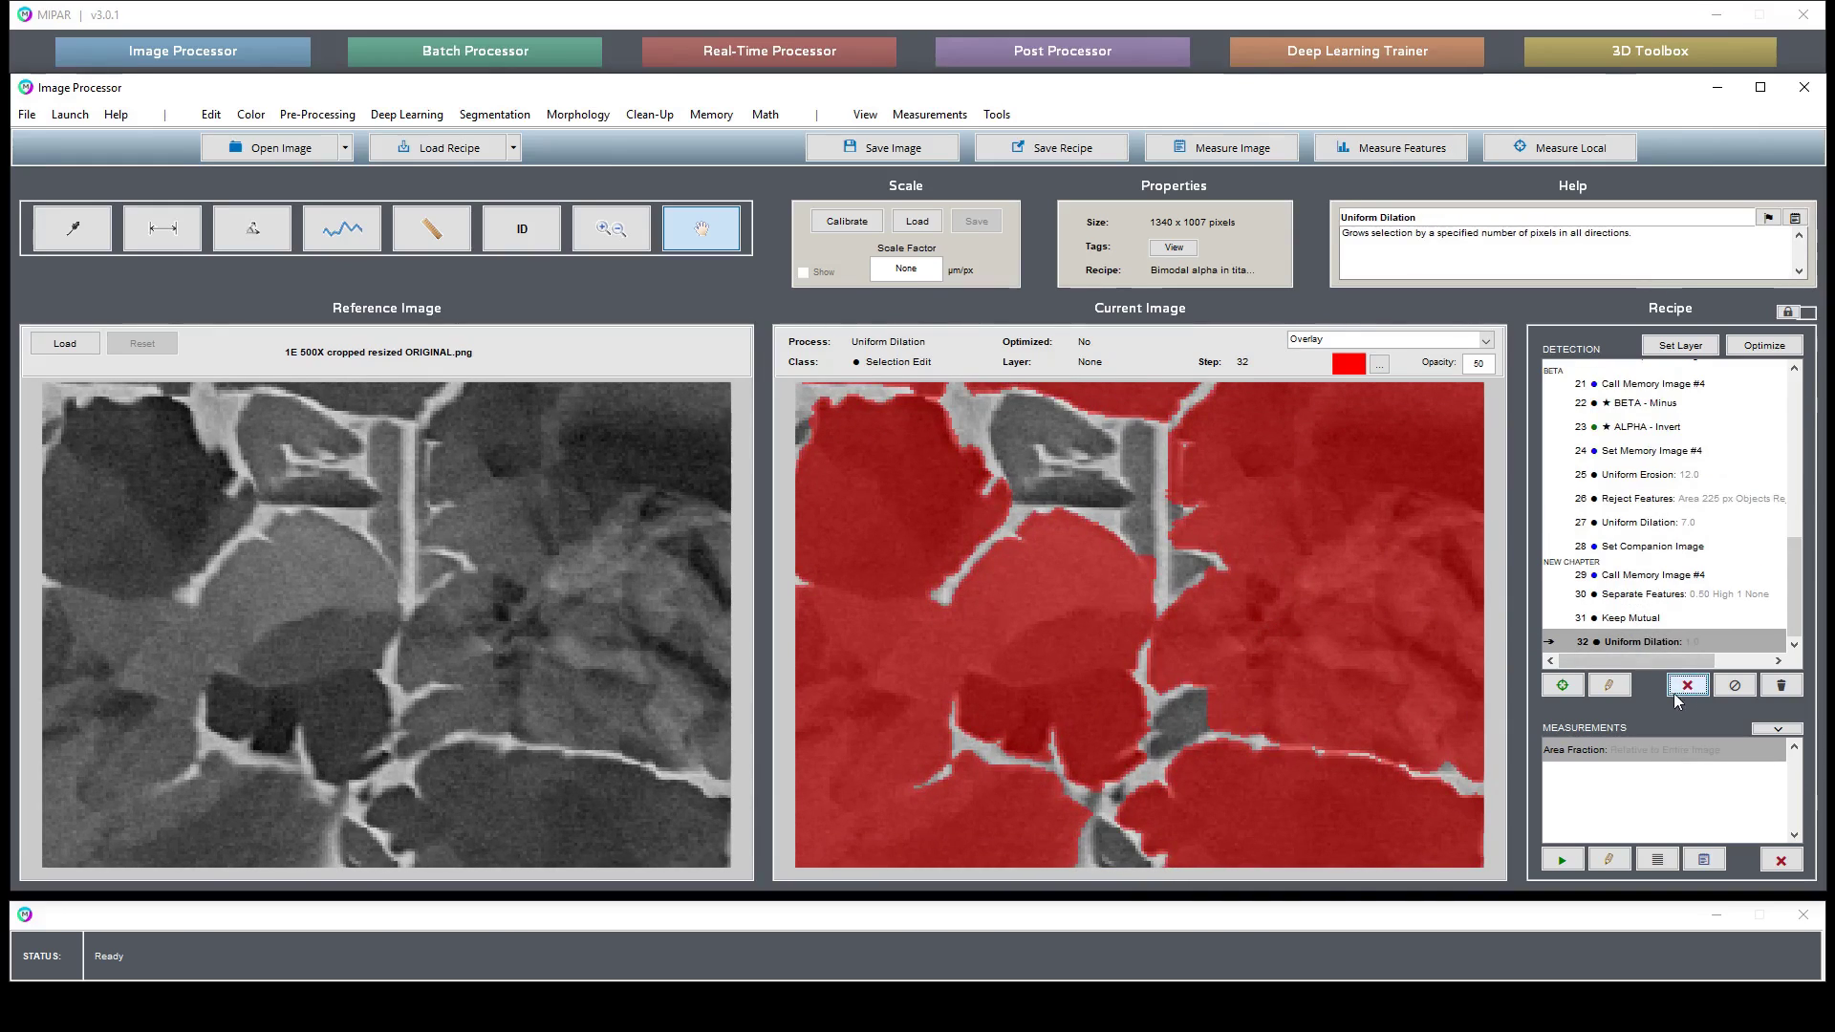
pyautogui.moveTo(1357, 539); pyautogui.dragTo(1286, 632)
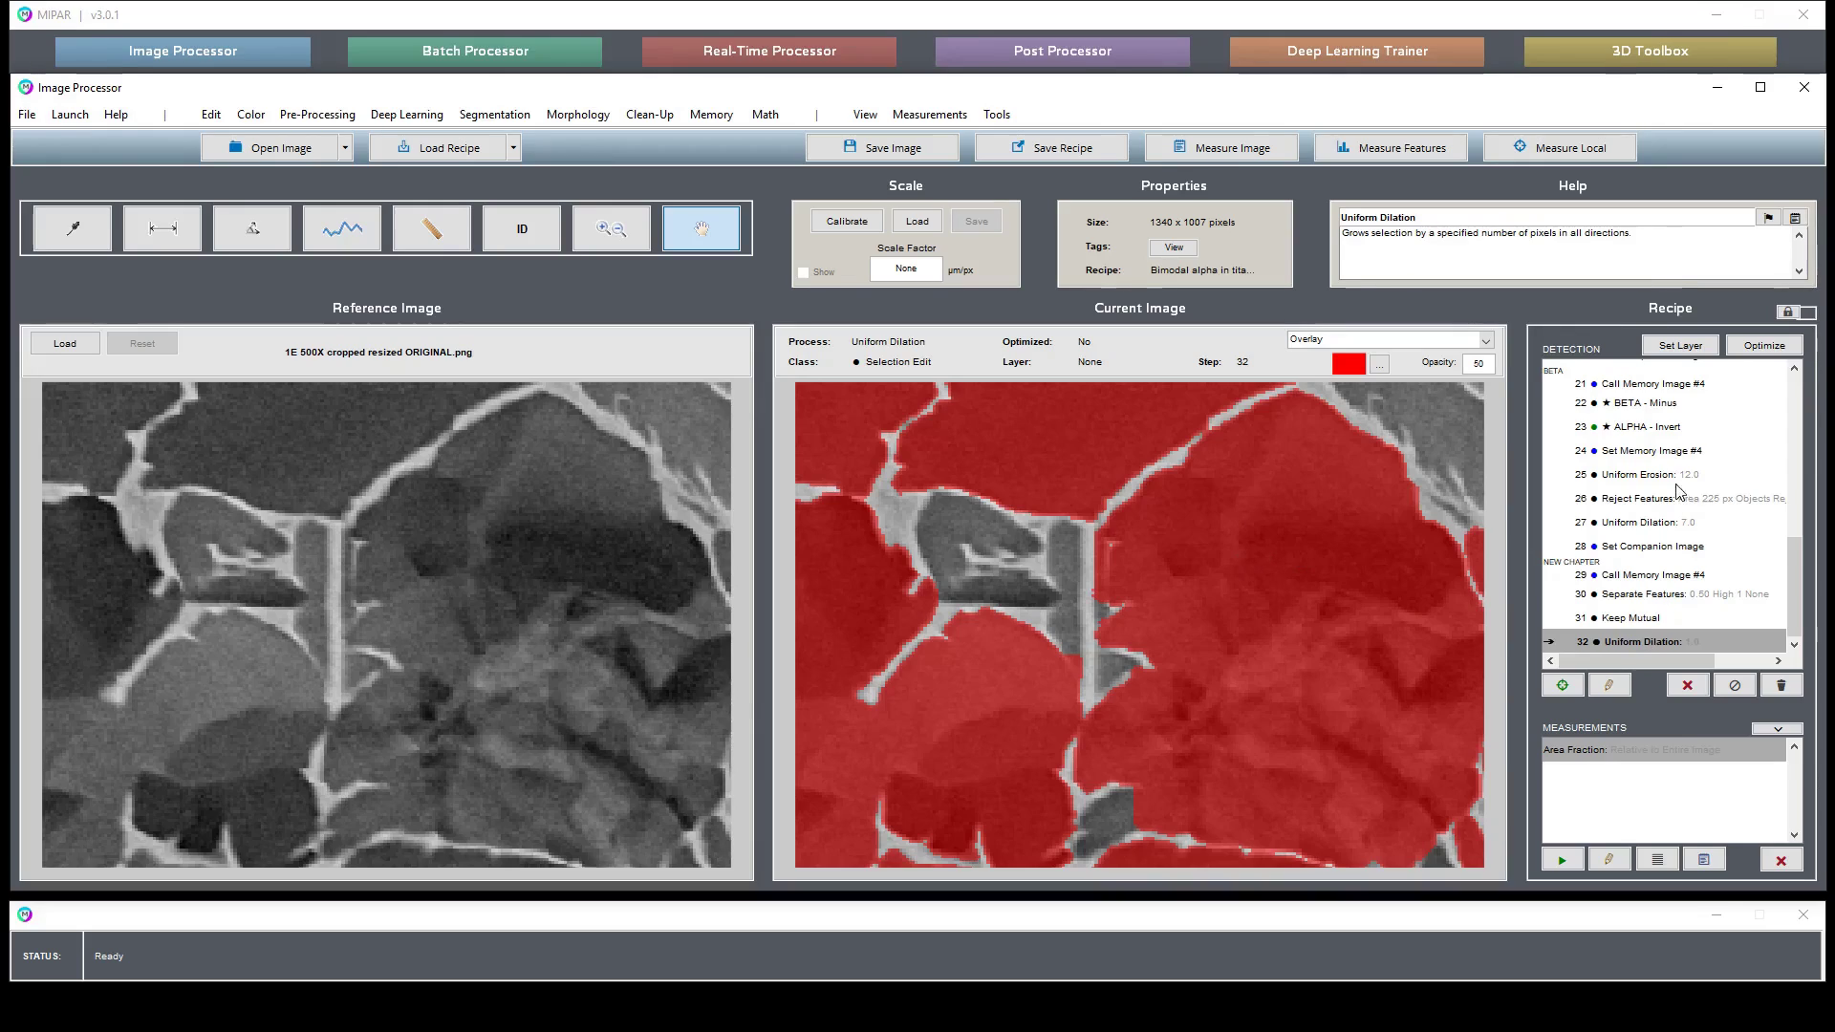
# Compare the ALPHA - Invert result with the last Uniform Dilation result across several regions of the micrograph
pyautogui.click(1679, 435)
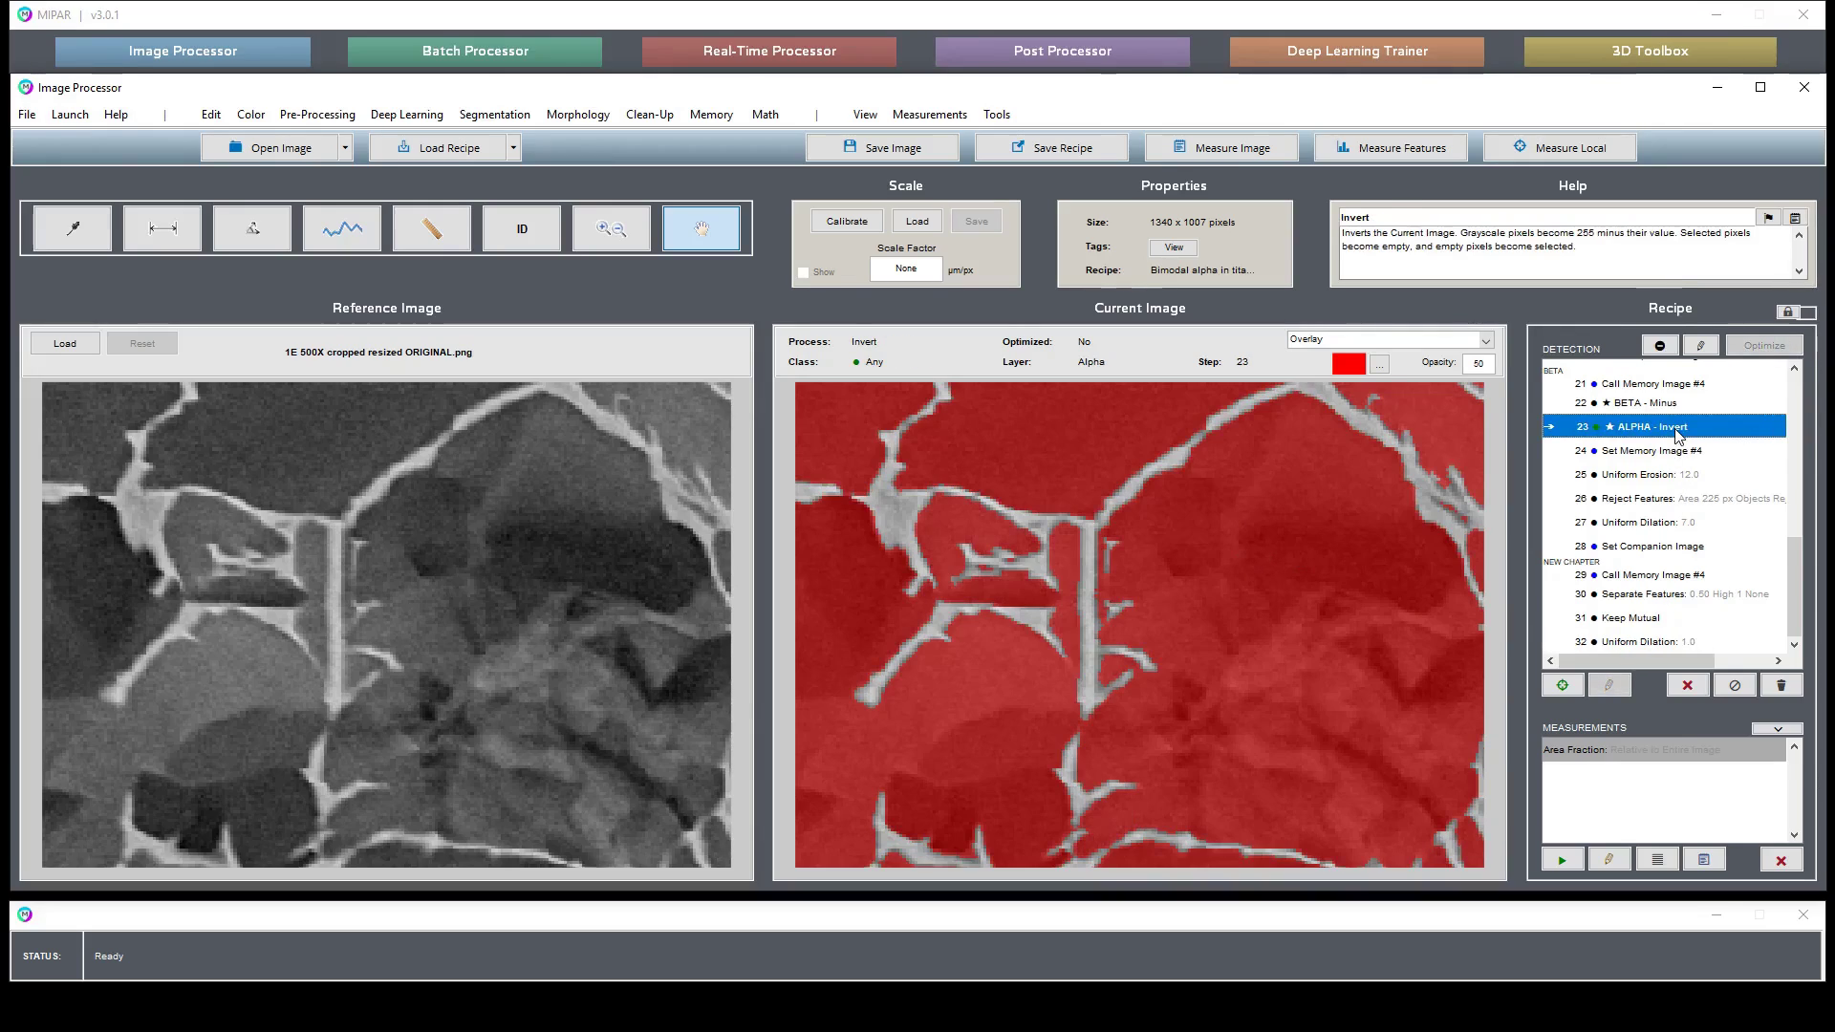
pyautogui.click(1658, 643)
pyautogui.moveTo(1400, 507); pyautogui.dragTo(1082, 627)
pyautogui.moveTo(961, 685); pyautogui.dragTo(1438, 532)
pyautogui.moveTo(940, 714); pyautogui.dragTo(1292, 538)
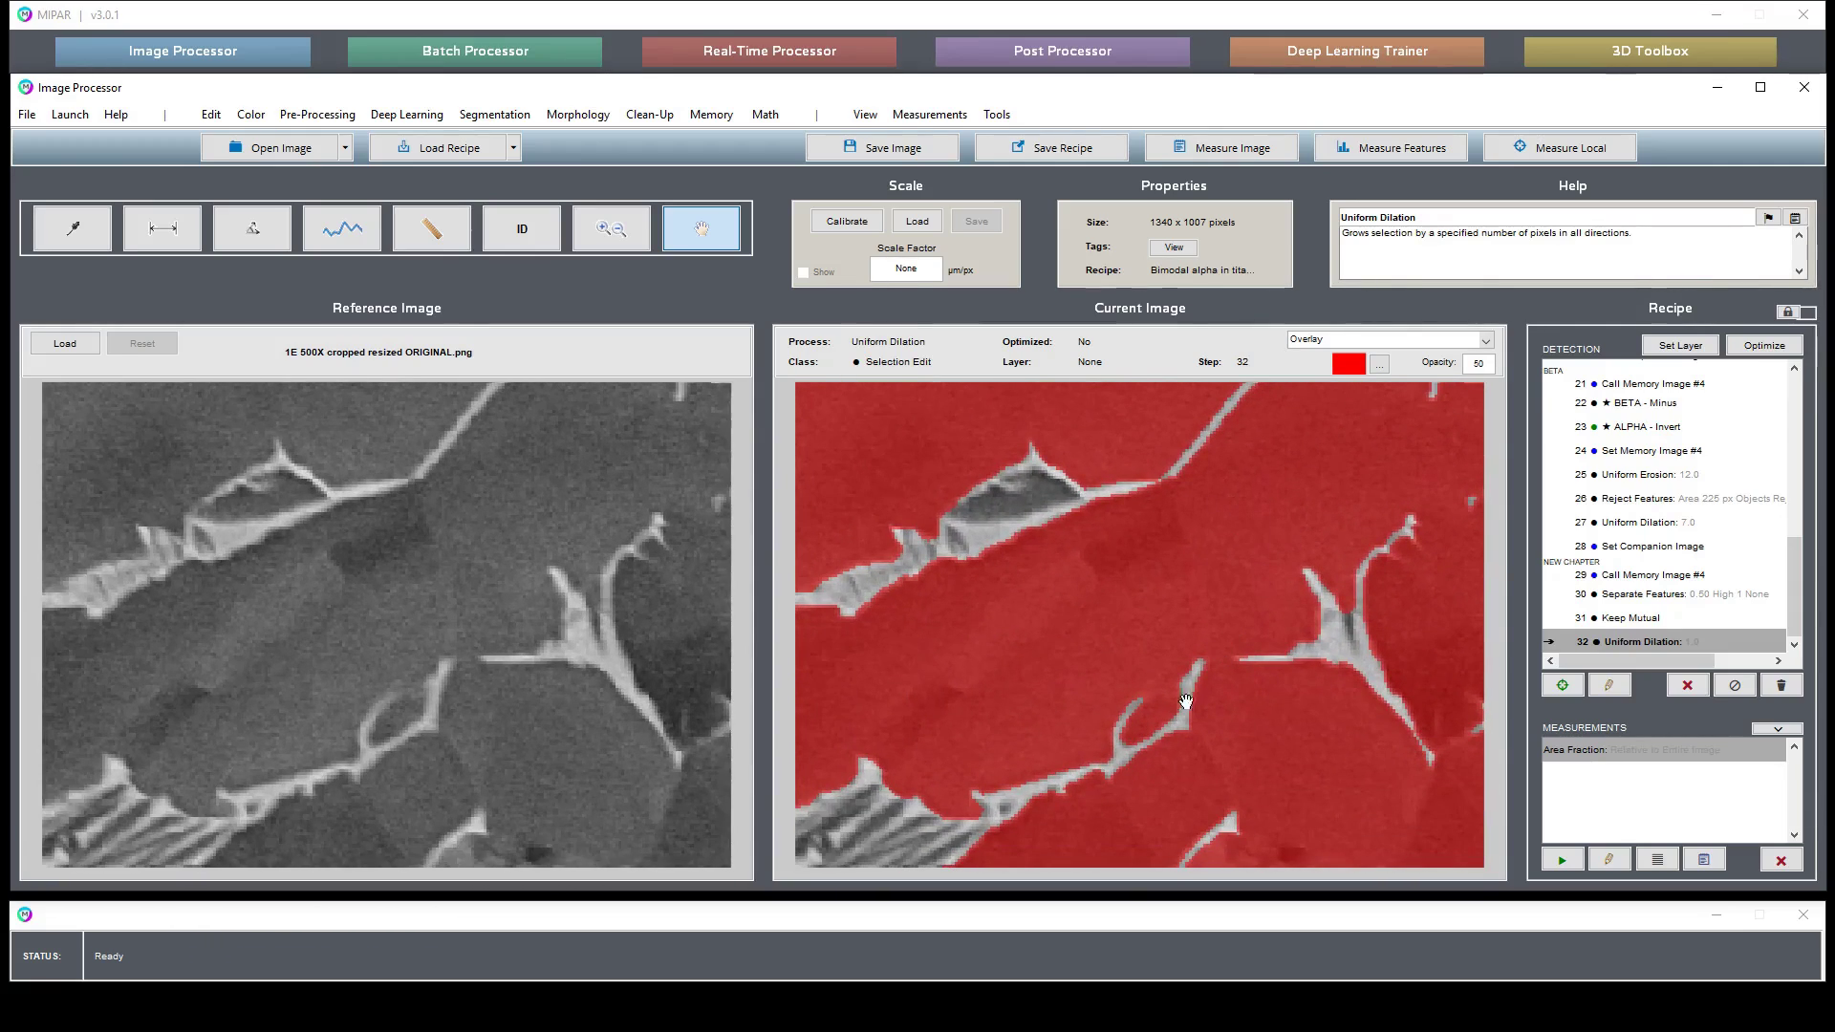
pyautogui.click(1640, 639)
pyautogui.moveTo(1212, 512); pyautogui.dragTo(1174, 588)
# Store the dilated alpha grains as the companion image and call Memory Image #4 as the current image
pyautogui.click(711, 114)
pyautogui.click(730, 141)
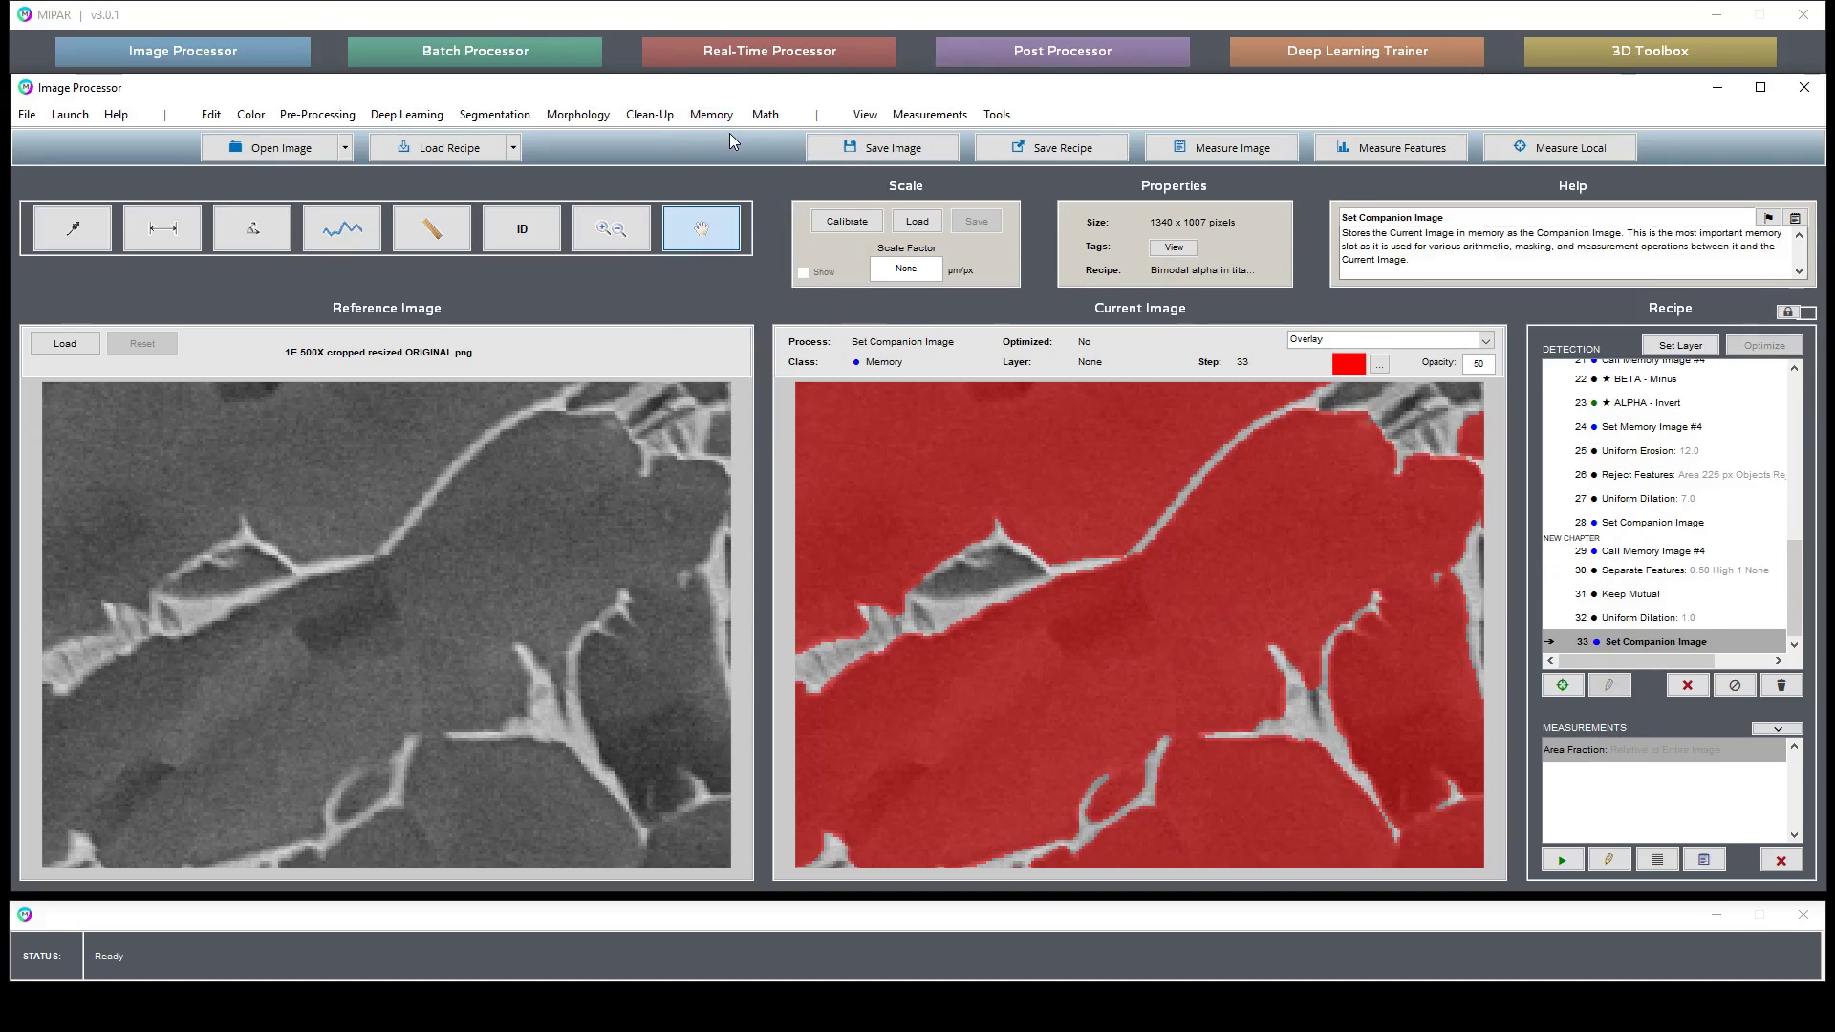
pyautogui.click(712, 117)
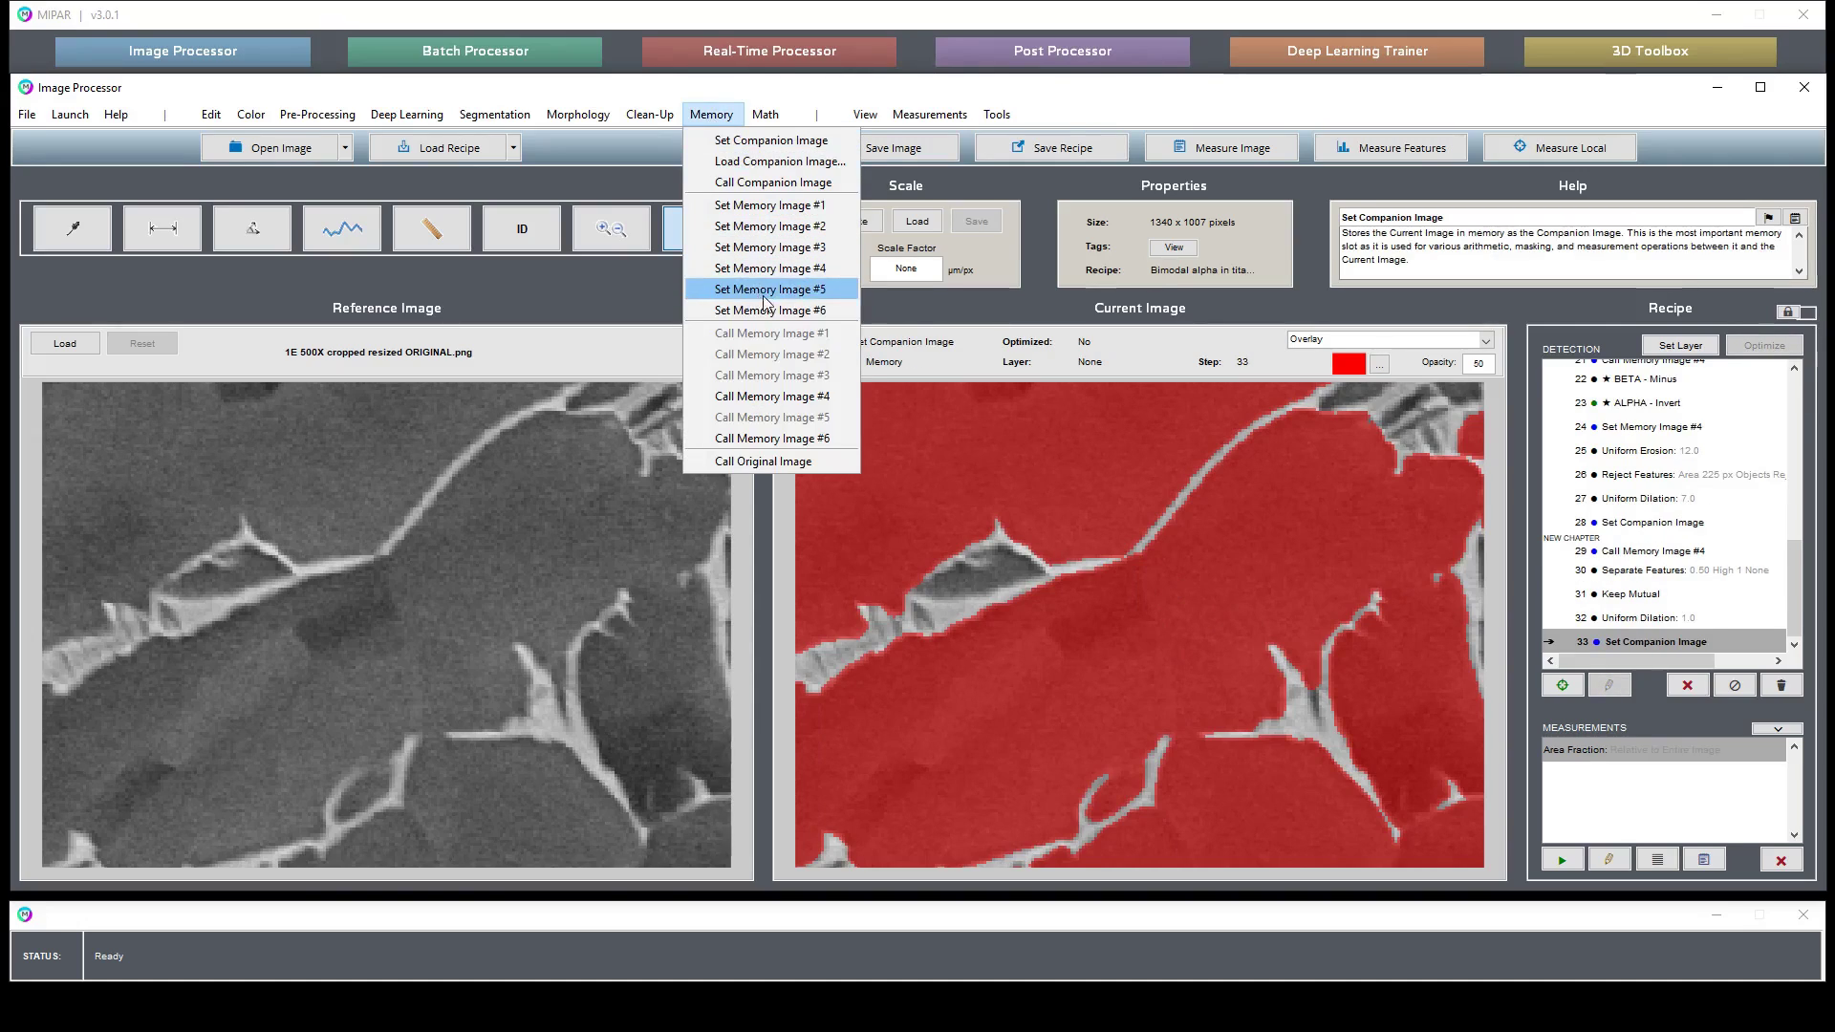
pyautogui.click(775, 398)
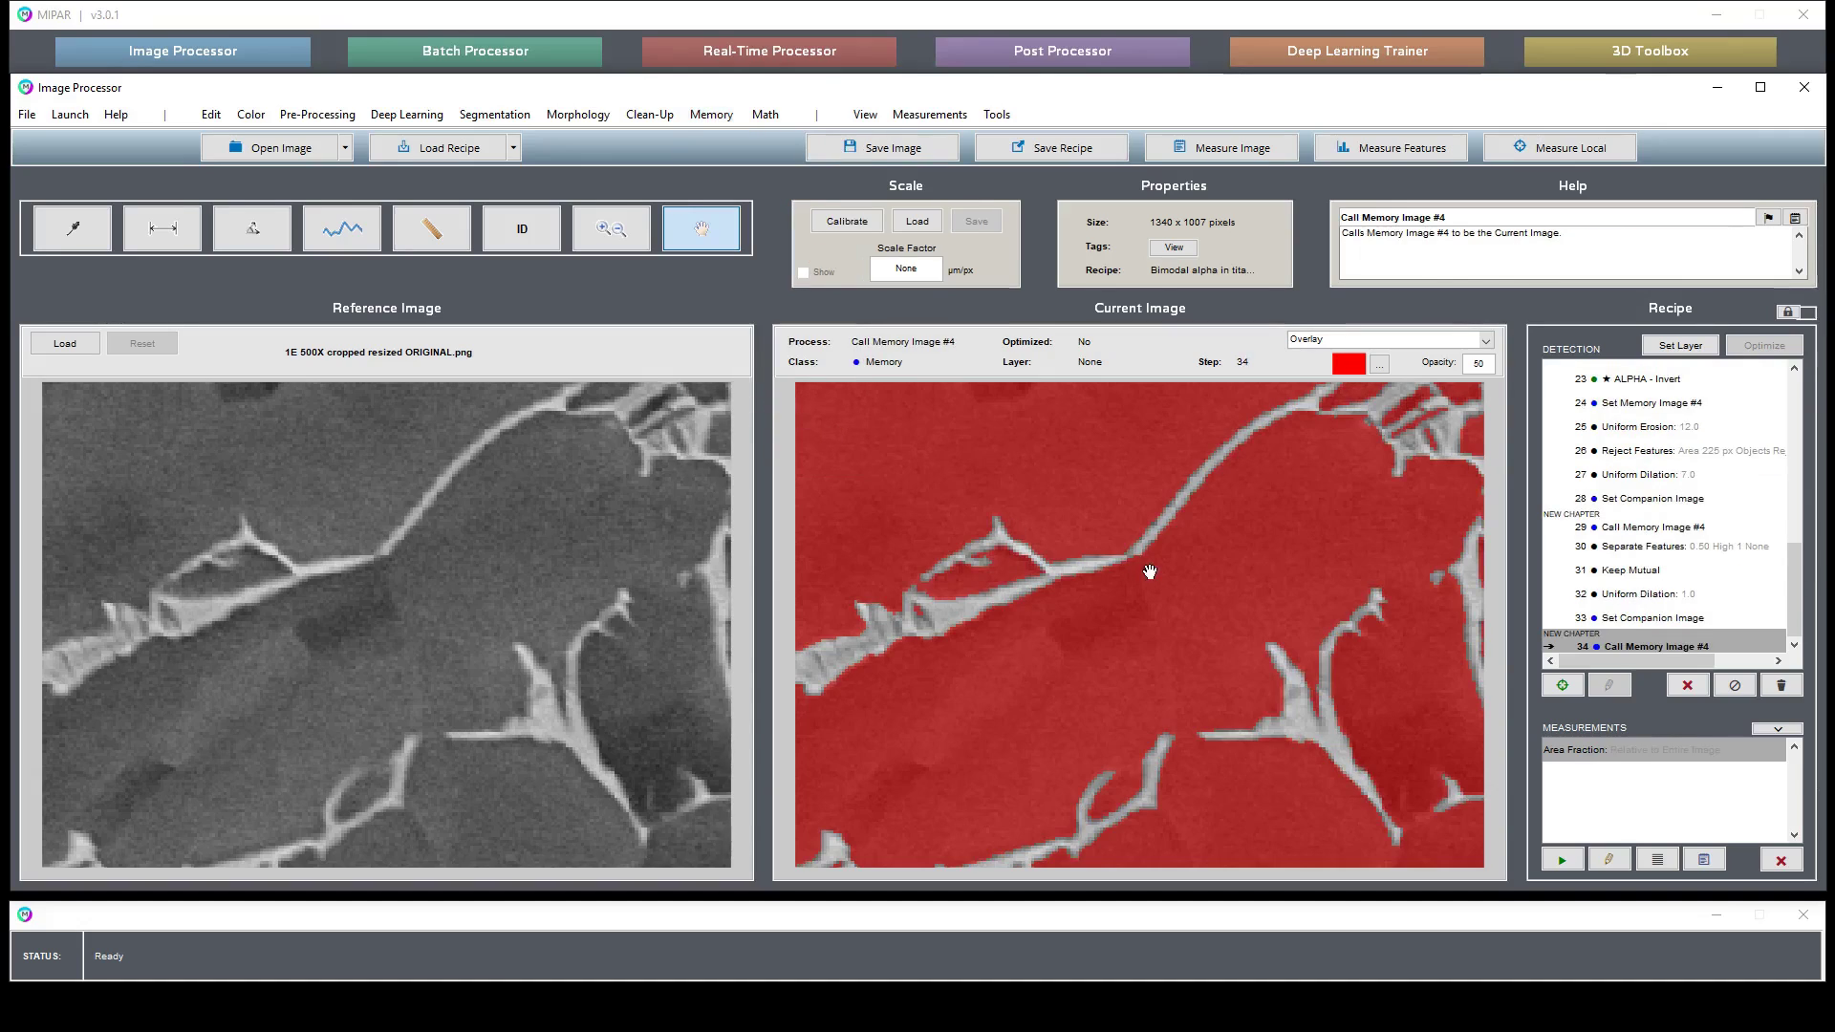
# Compare the recalled Memory Image #4 selection with the last Set Companion Image result around the lamellae
pyautogui.moveTo(1352, 501); pyautogui.dragTo(1017, 868)
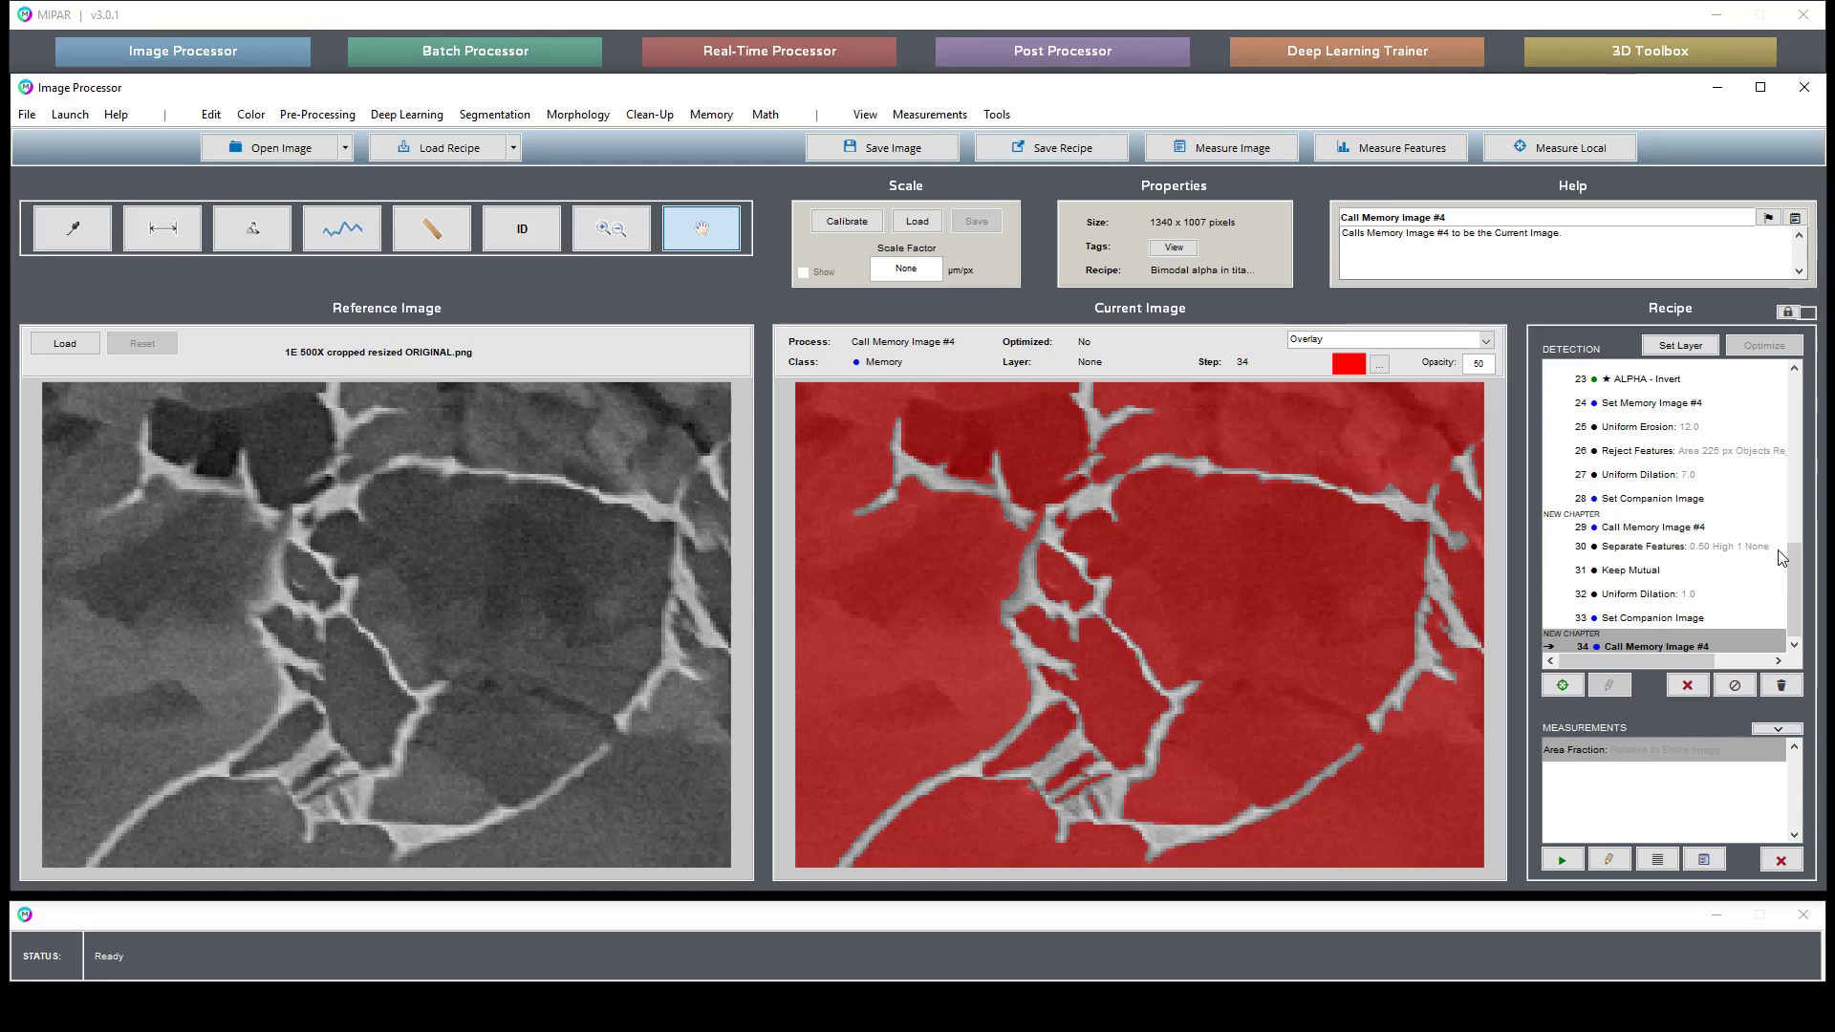
pyautogui.click(1661, 618)
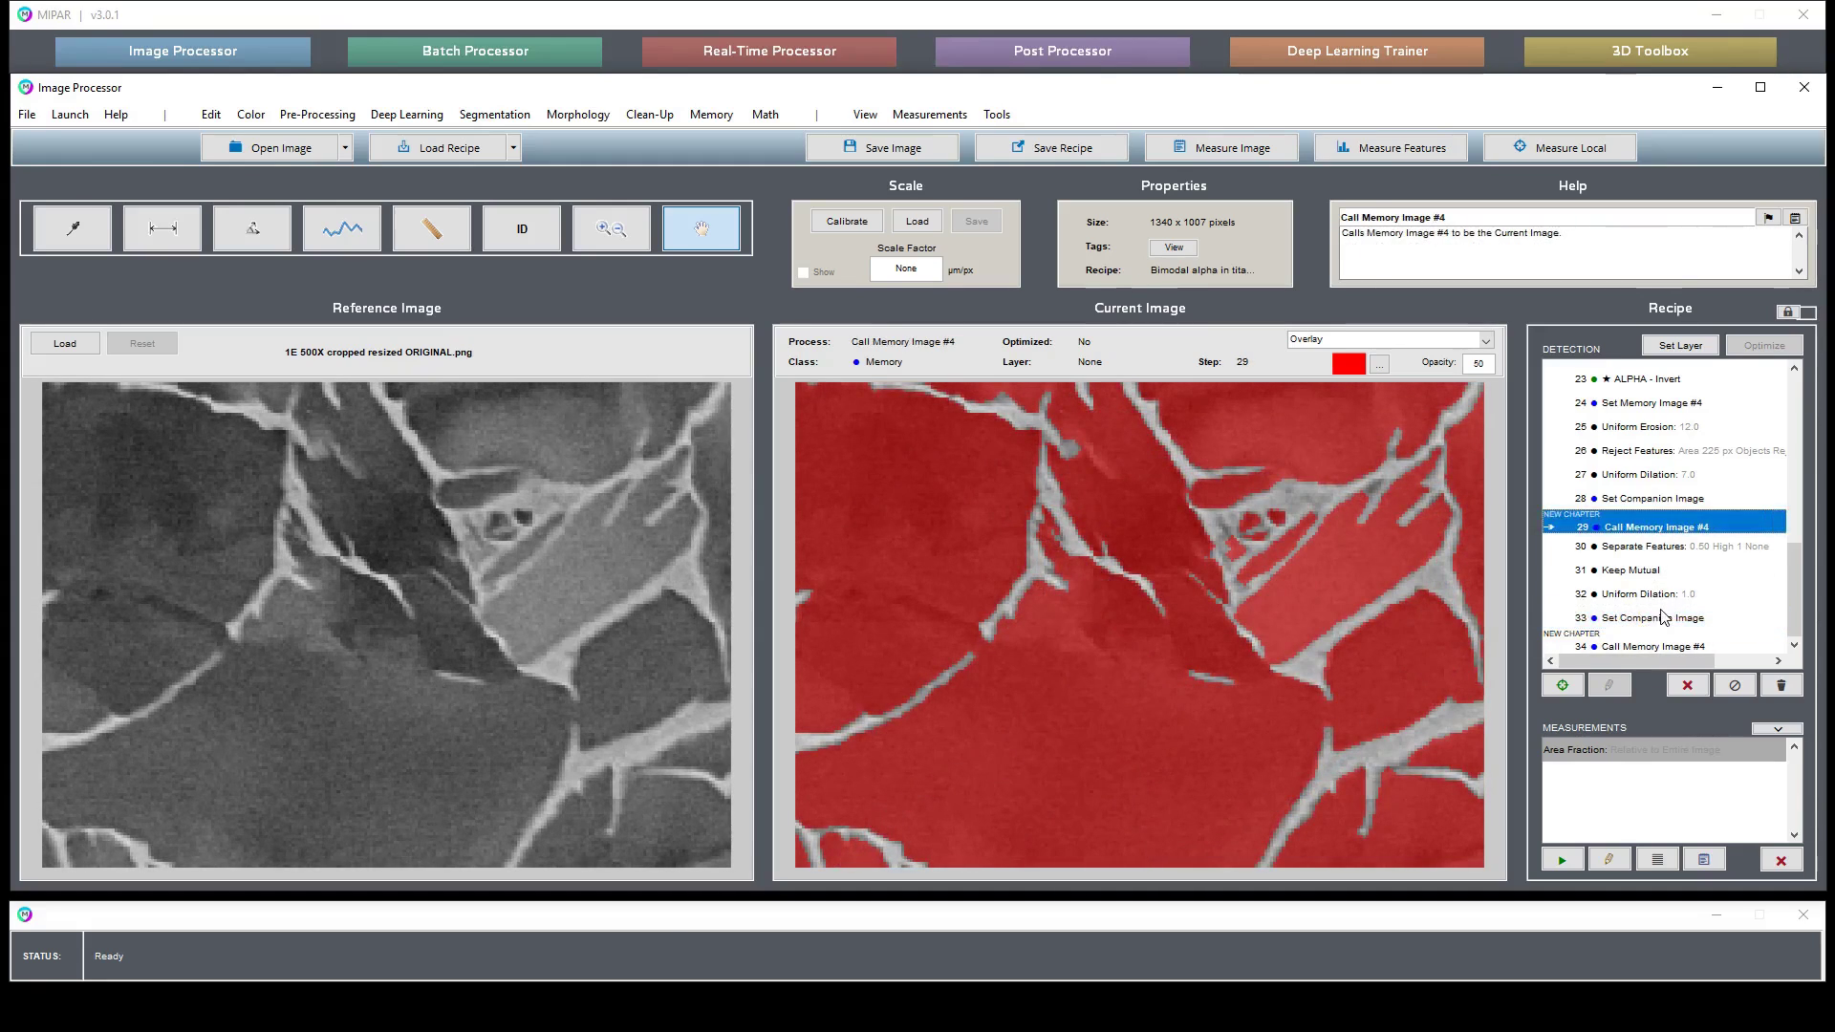
pyautogui.moveTo(1199, 497); pyautogui.dragTo(1224, 556)
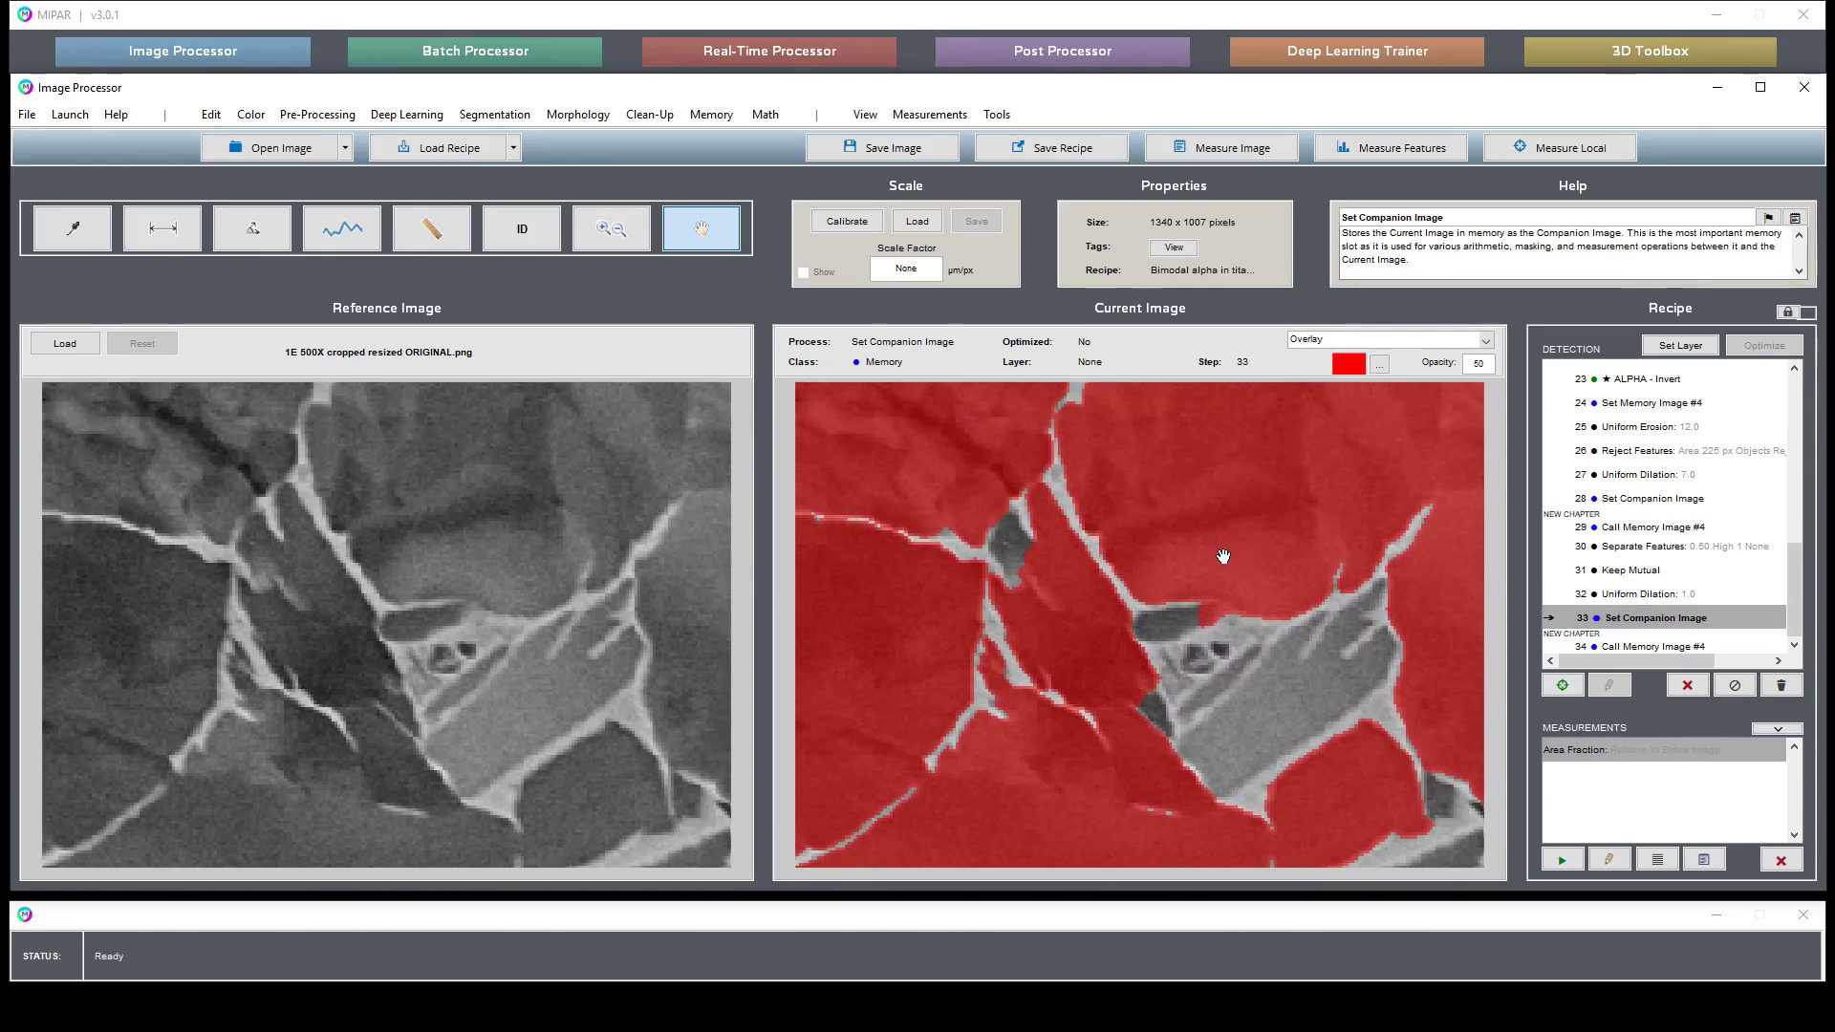
# Apply Intersection between the last recalled Memory Image #4 and the companion image to keep only their overlapping alpha areas
pyautogui.click(1669, 649)
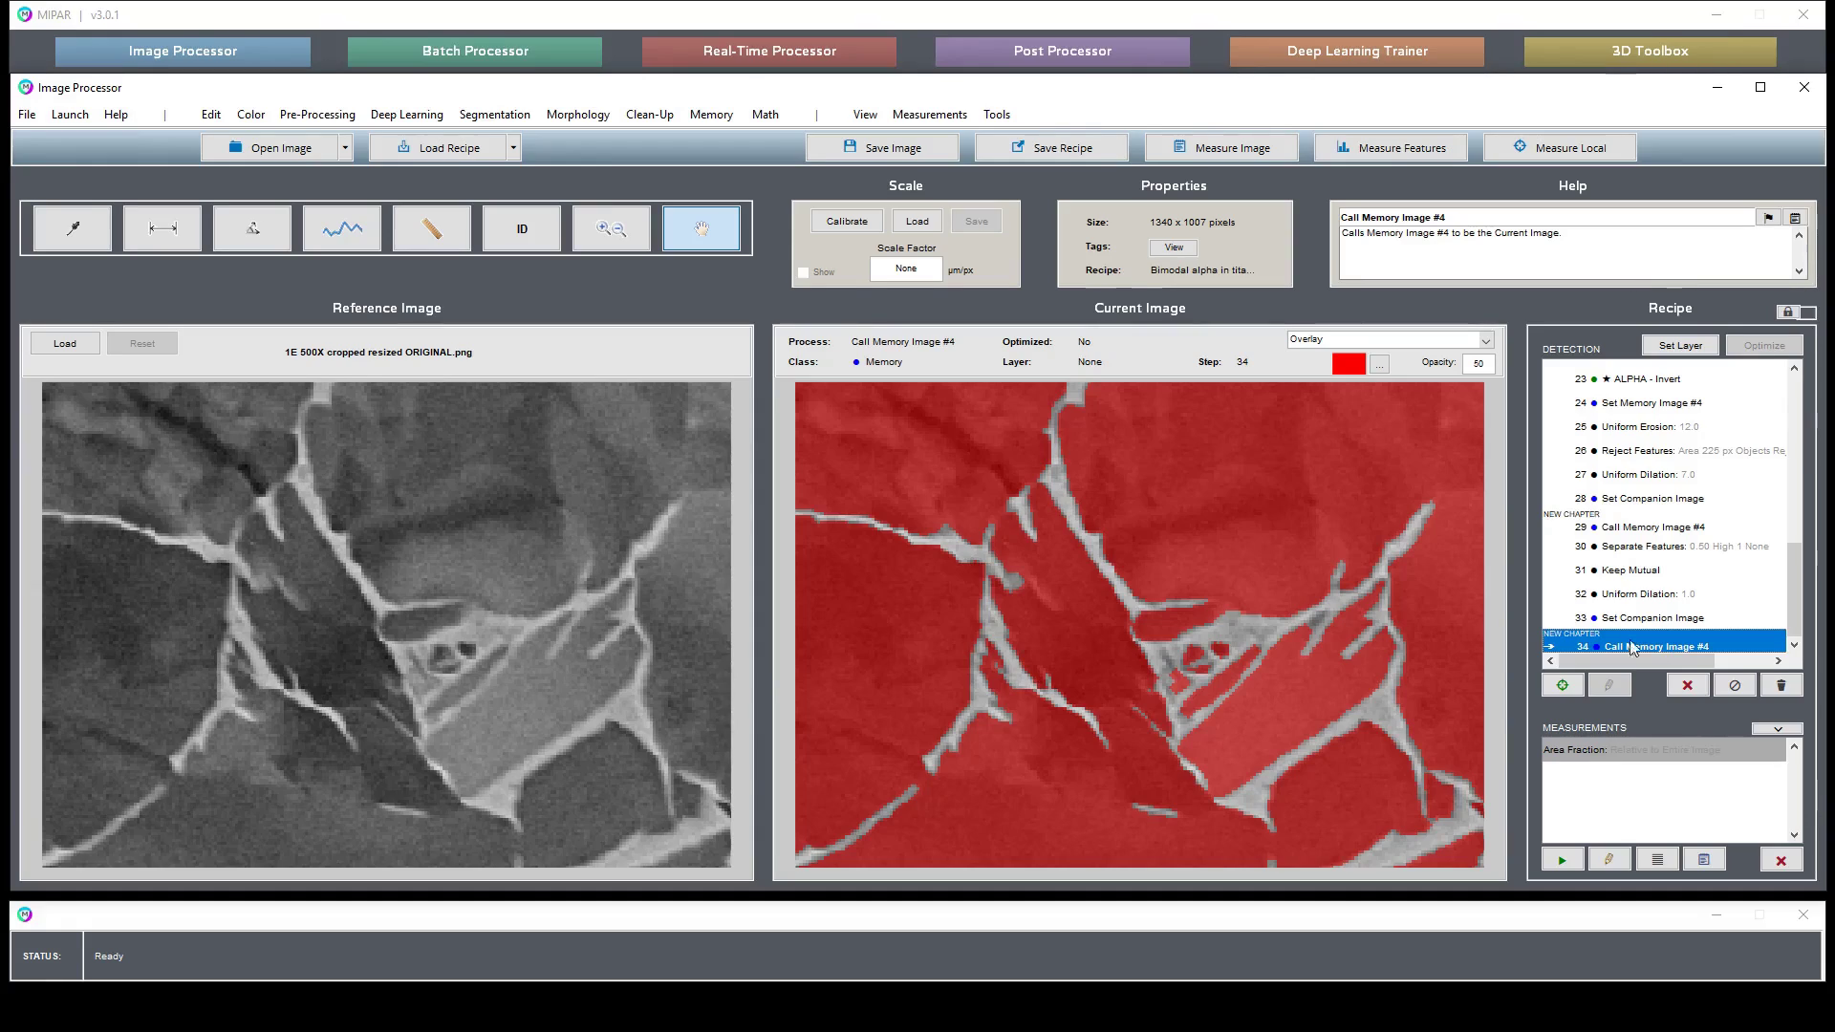
pyautogui.click(765, 114)
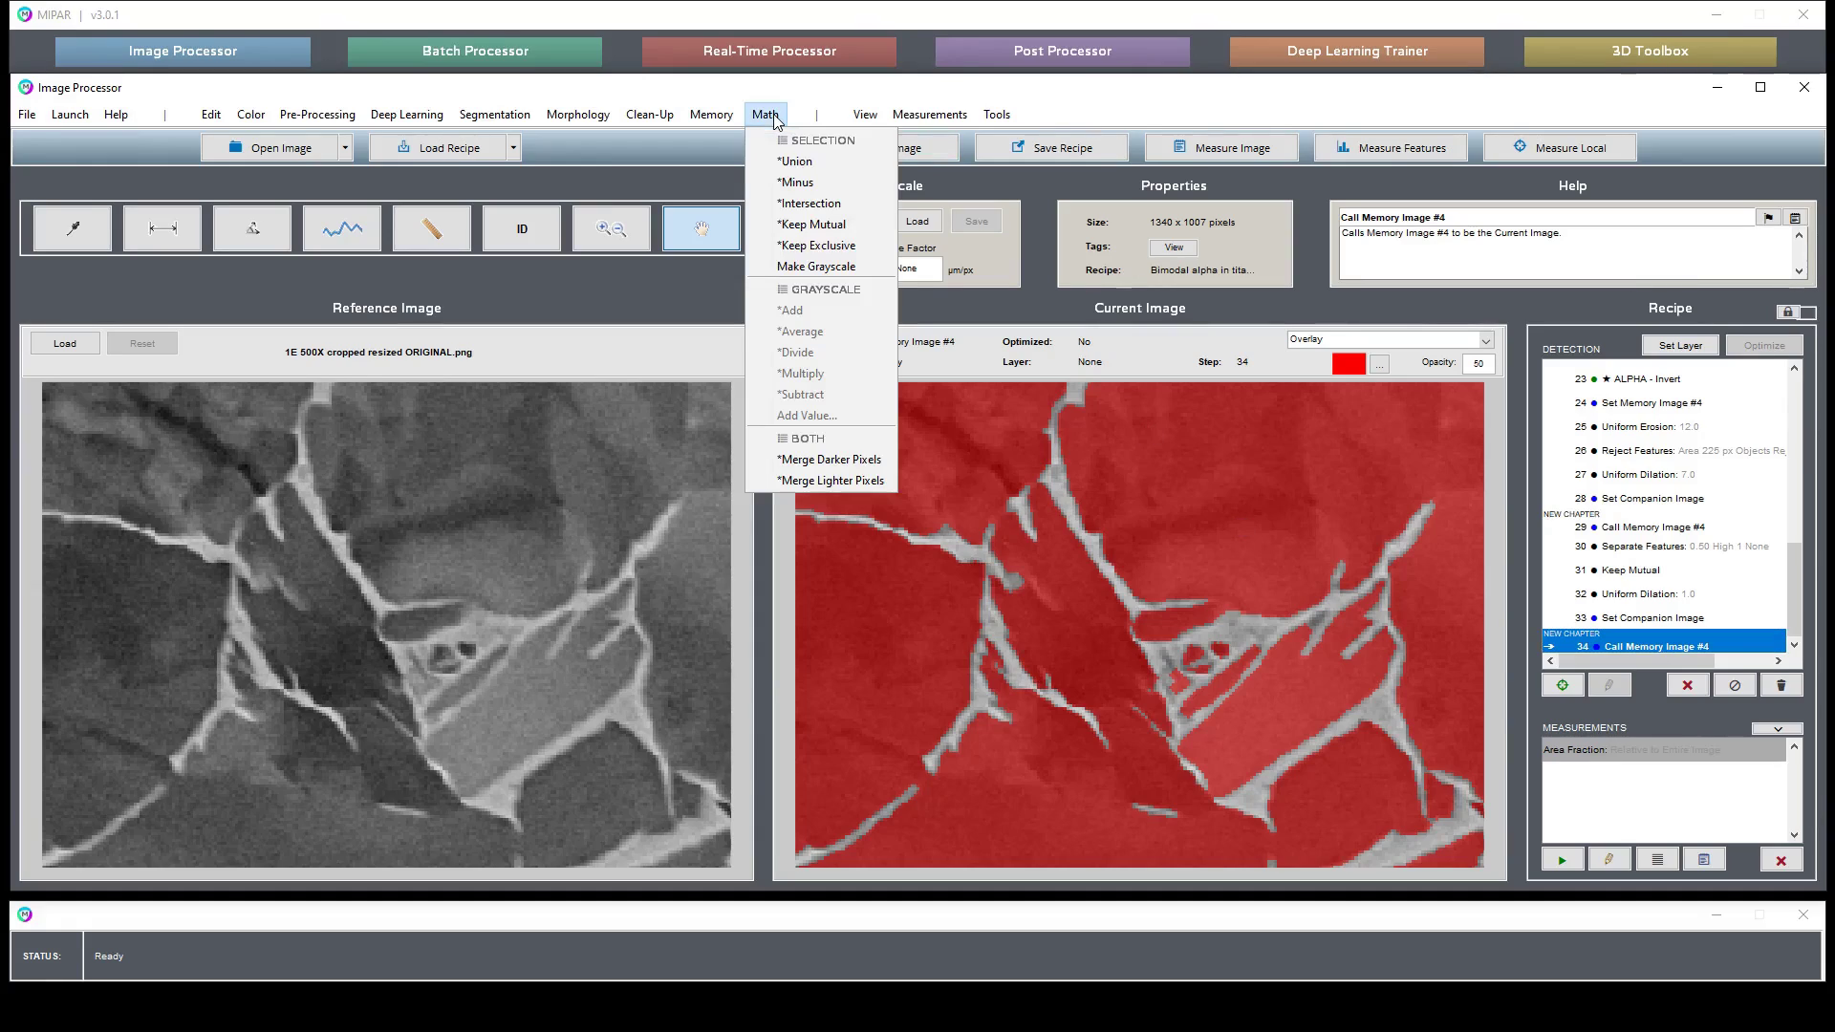
pyautogui.click(803, 203)
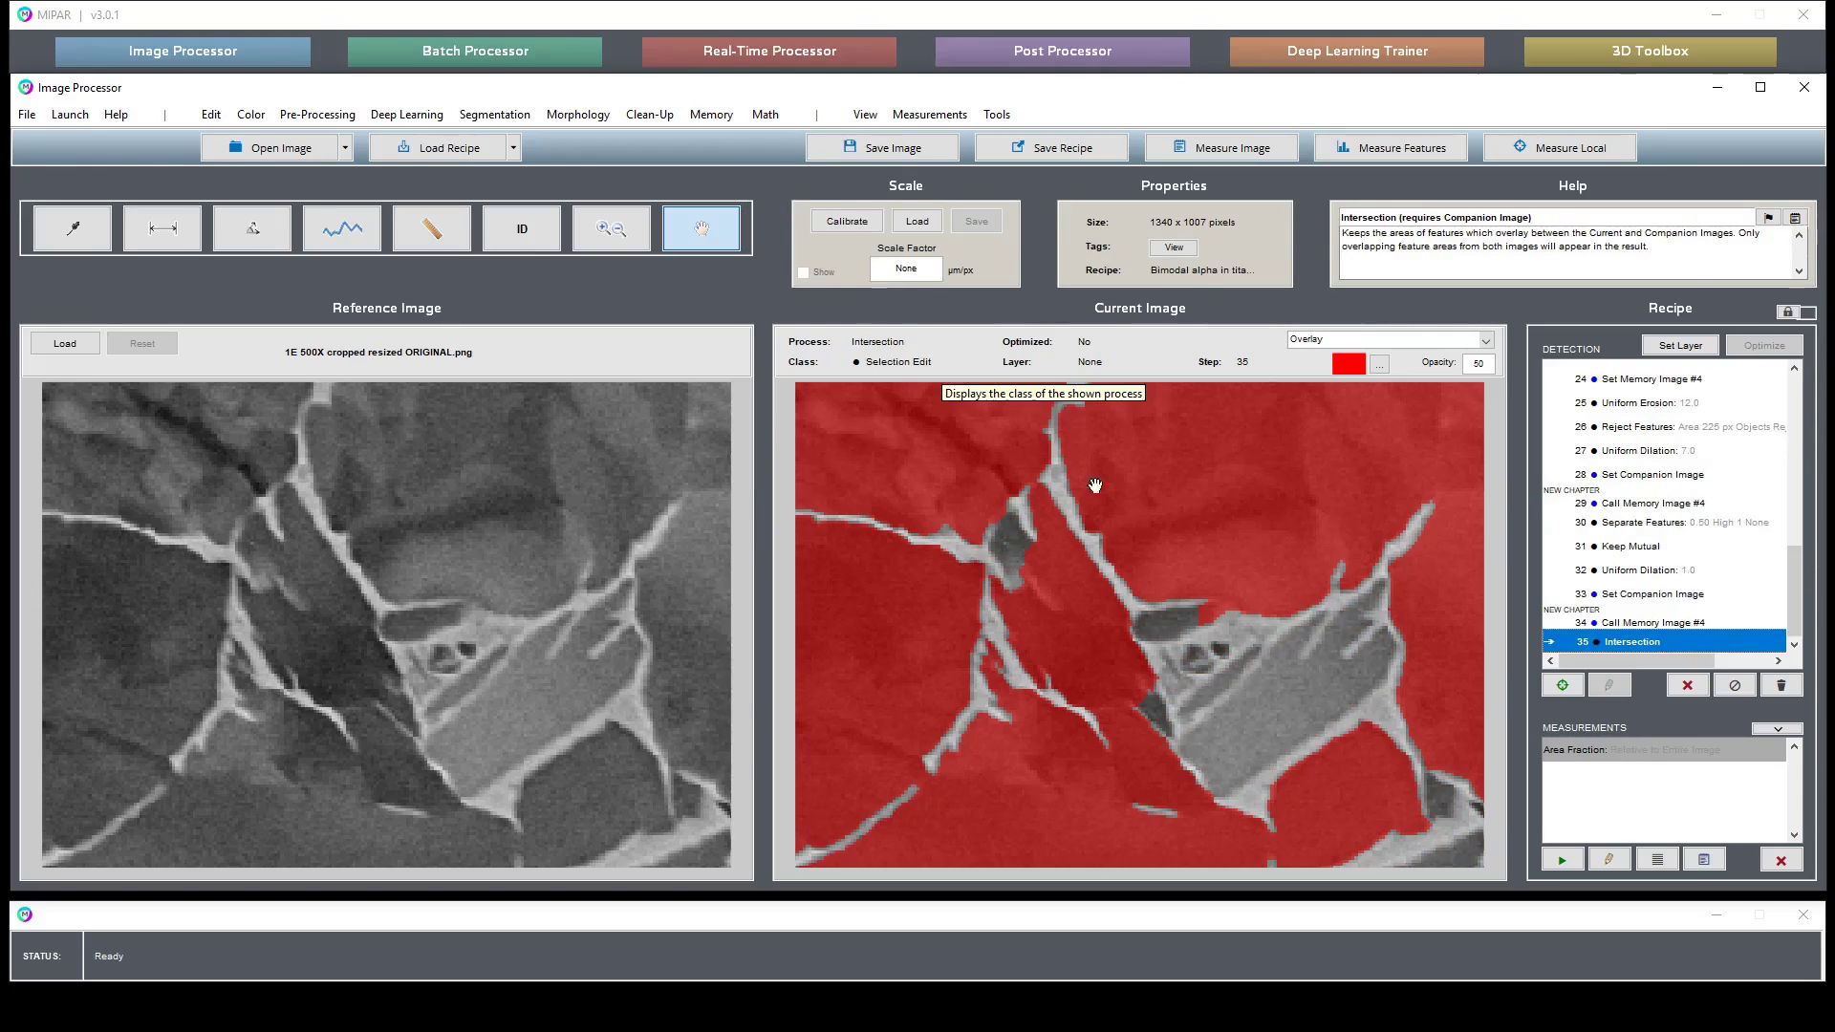
# Inspect the Intersection result across the whole micrograph, checking the isolated alpha grains against the lamellae
pyautogui.moveTo(911, 536); pyautogui.dragTo(1159, 484)
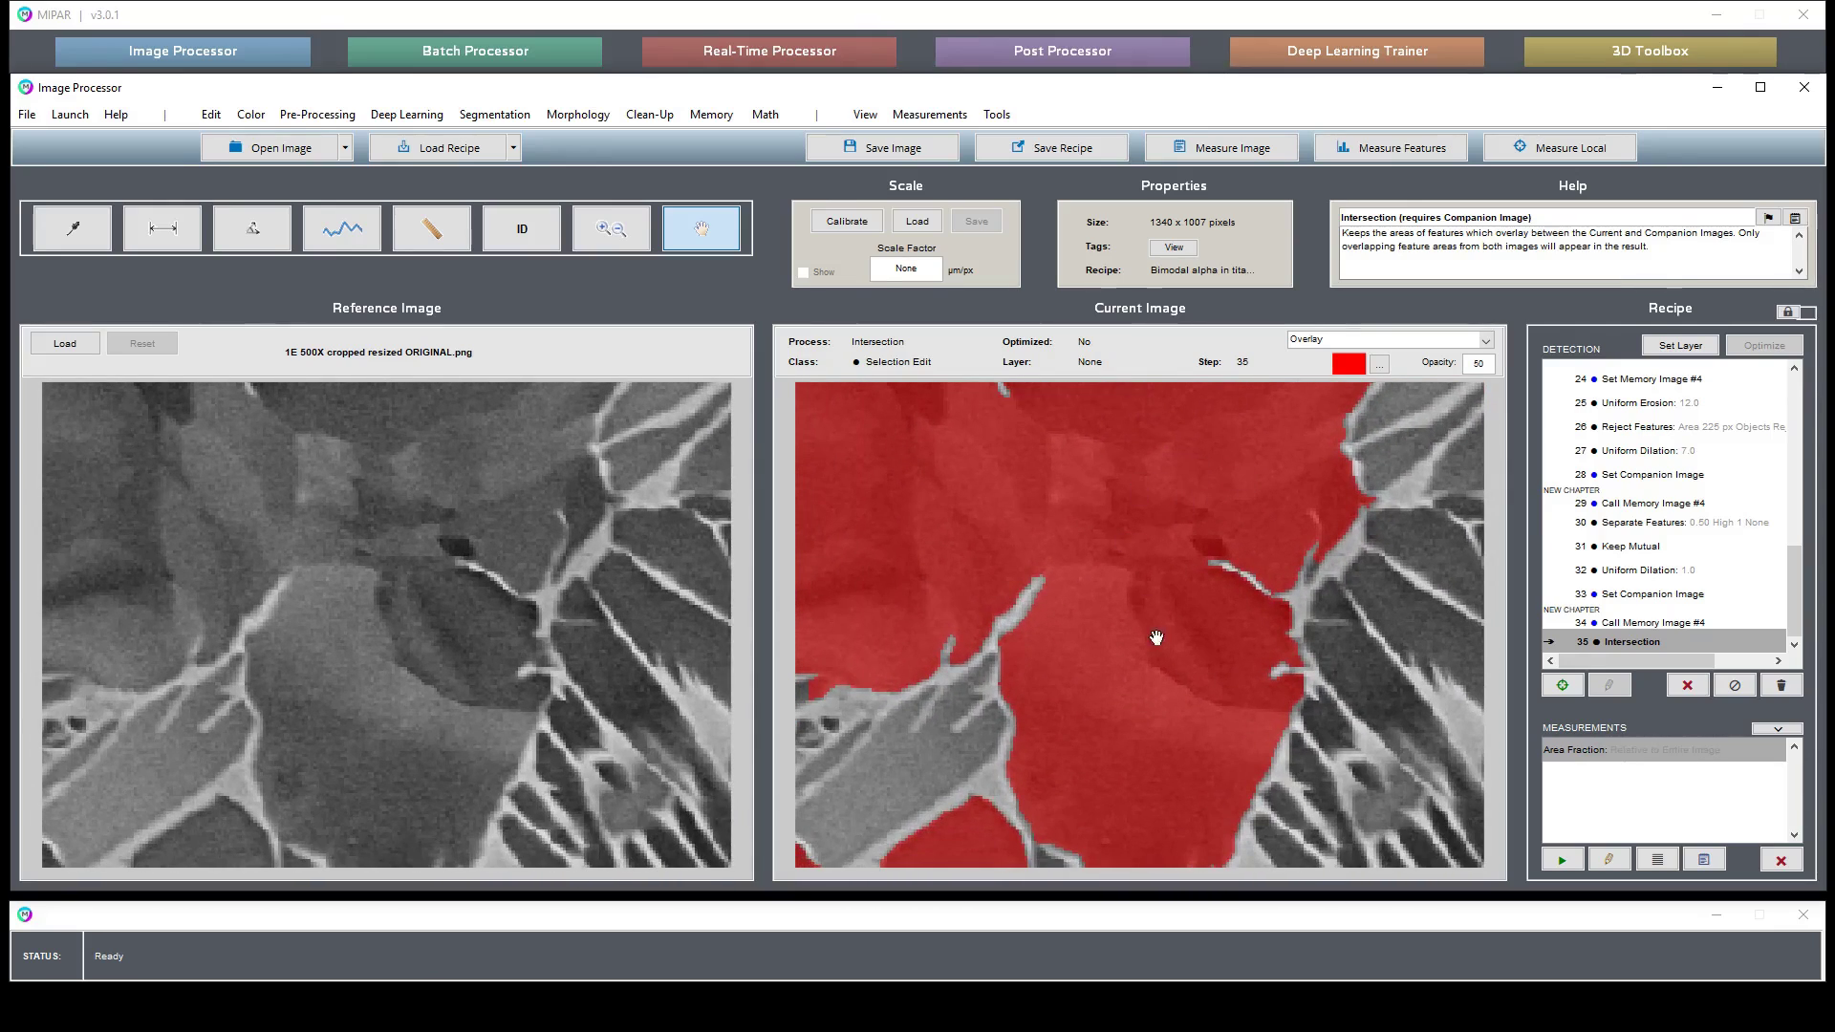
pyautogui.doubleClick(1150, 736)
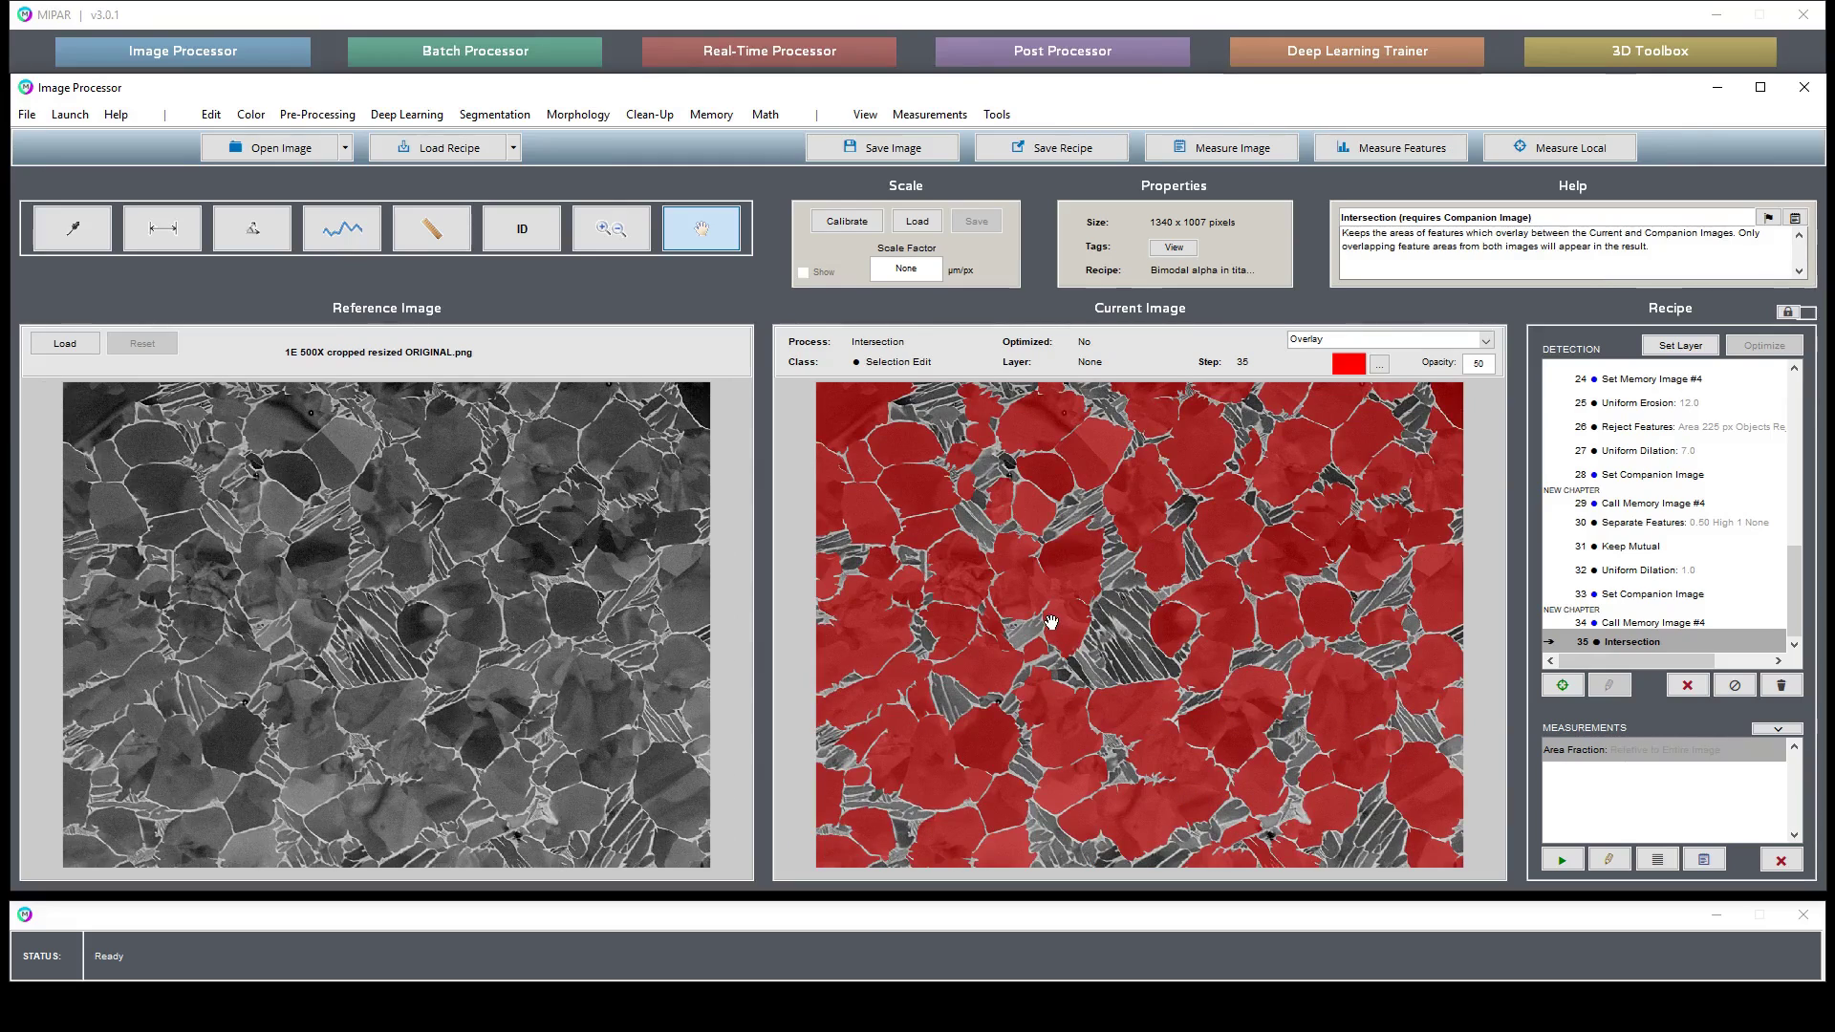
pyautogui.click(629, 244)
pyautogui.moveTo(1197, 546); pyautogui.dragTo(1284, 652)
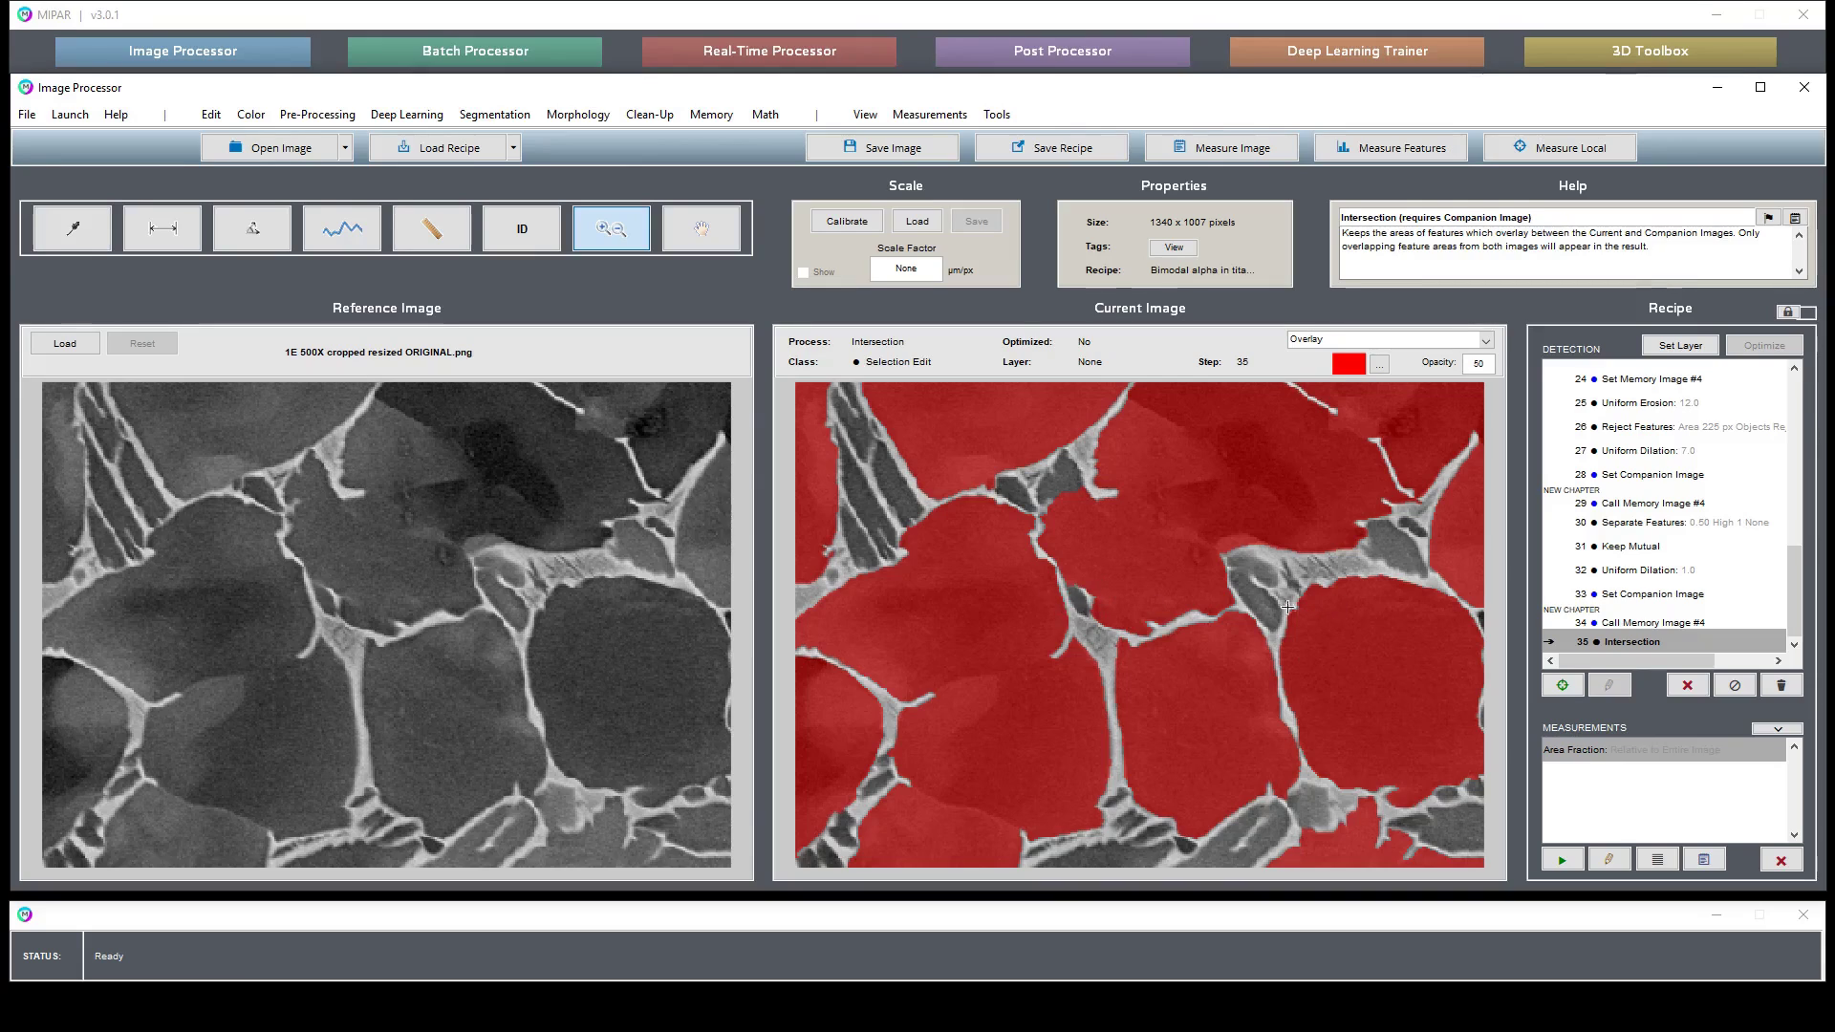
pyautogui.click(701, 229)
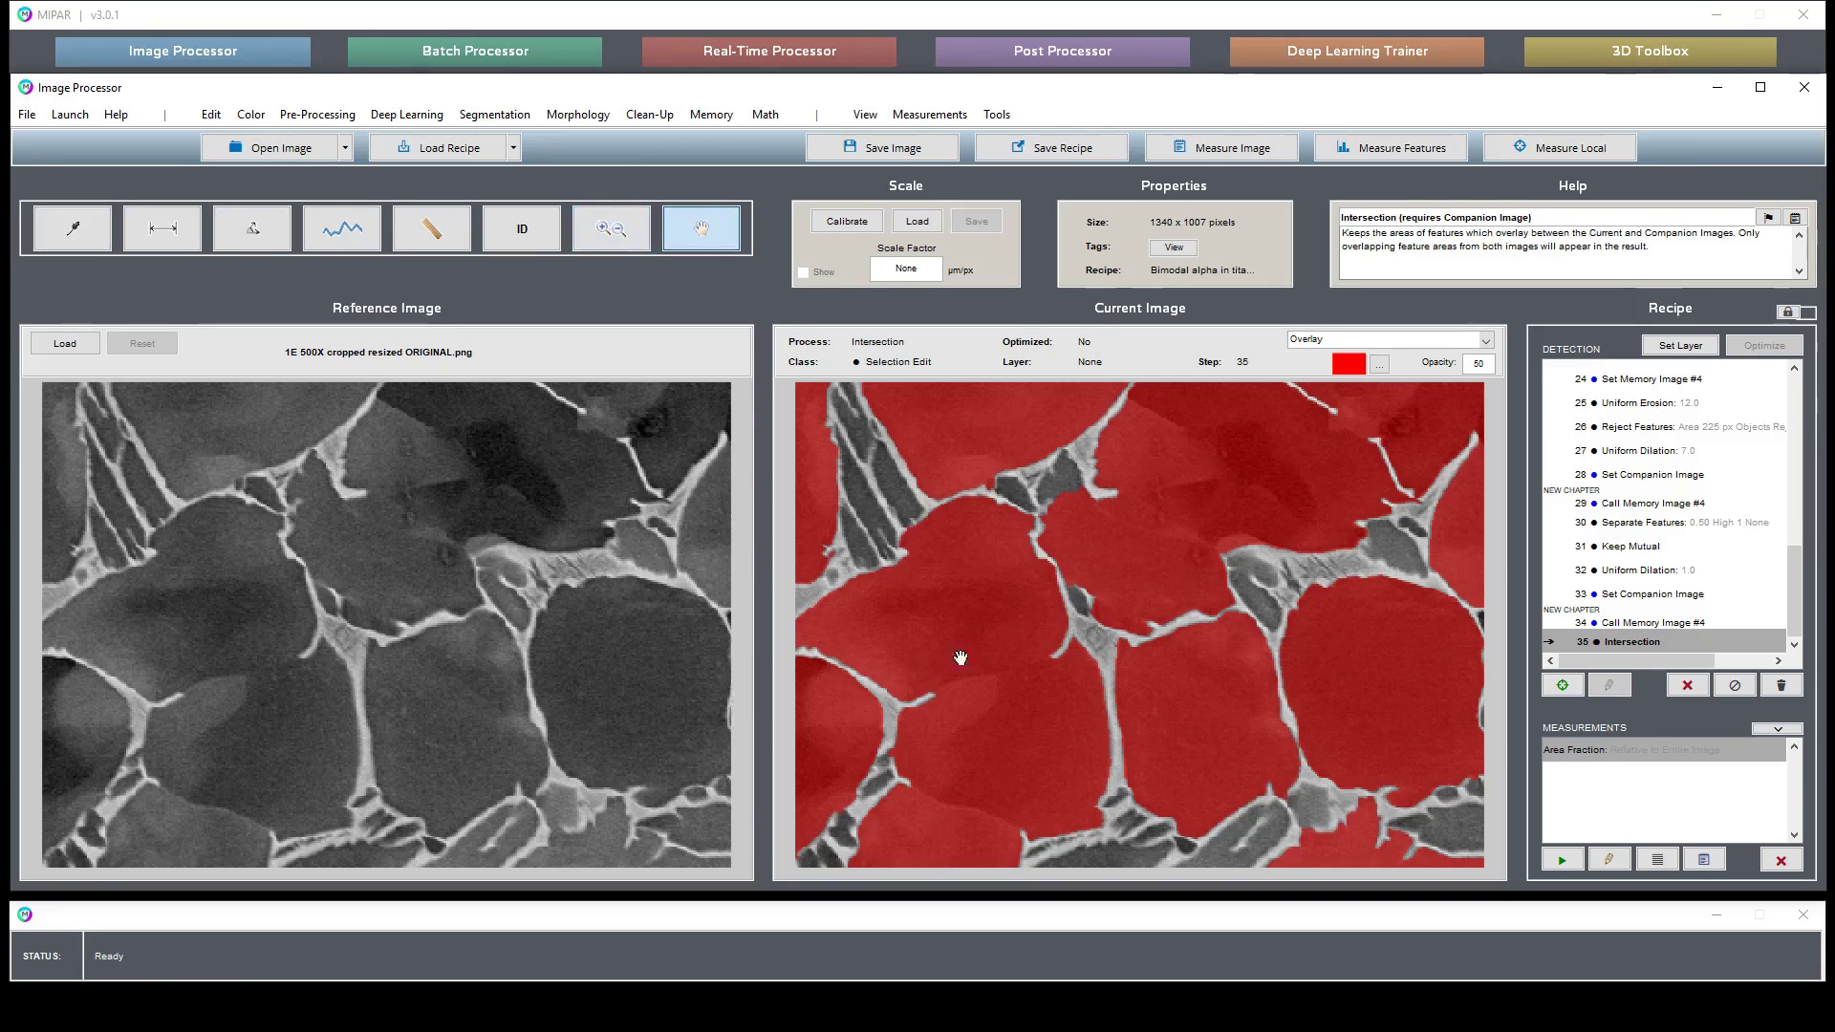
pyautogui.moveTo(954, 648); pyautogui.dragTo(1431, 697)
pyautogui.moveTo(1124, 734); pyautogui.dragTo(1333, 715)
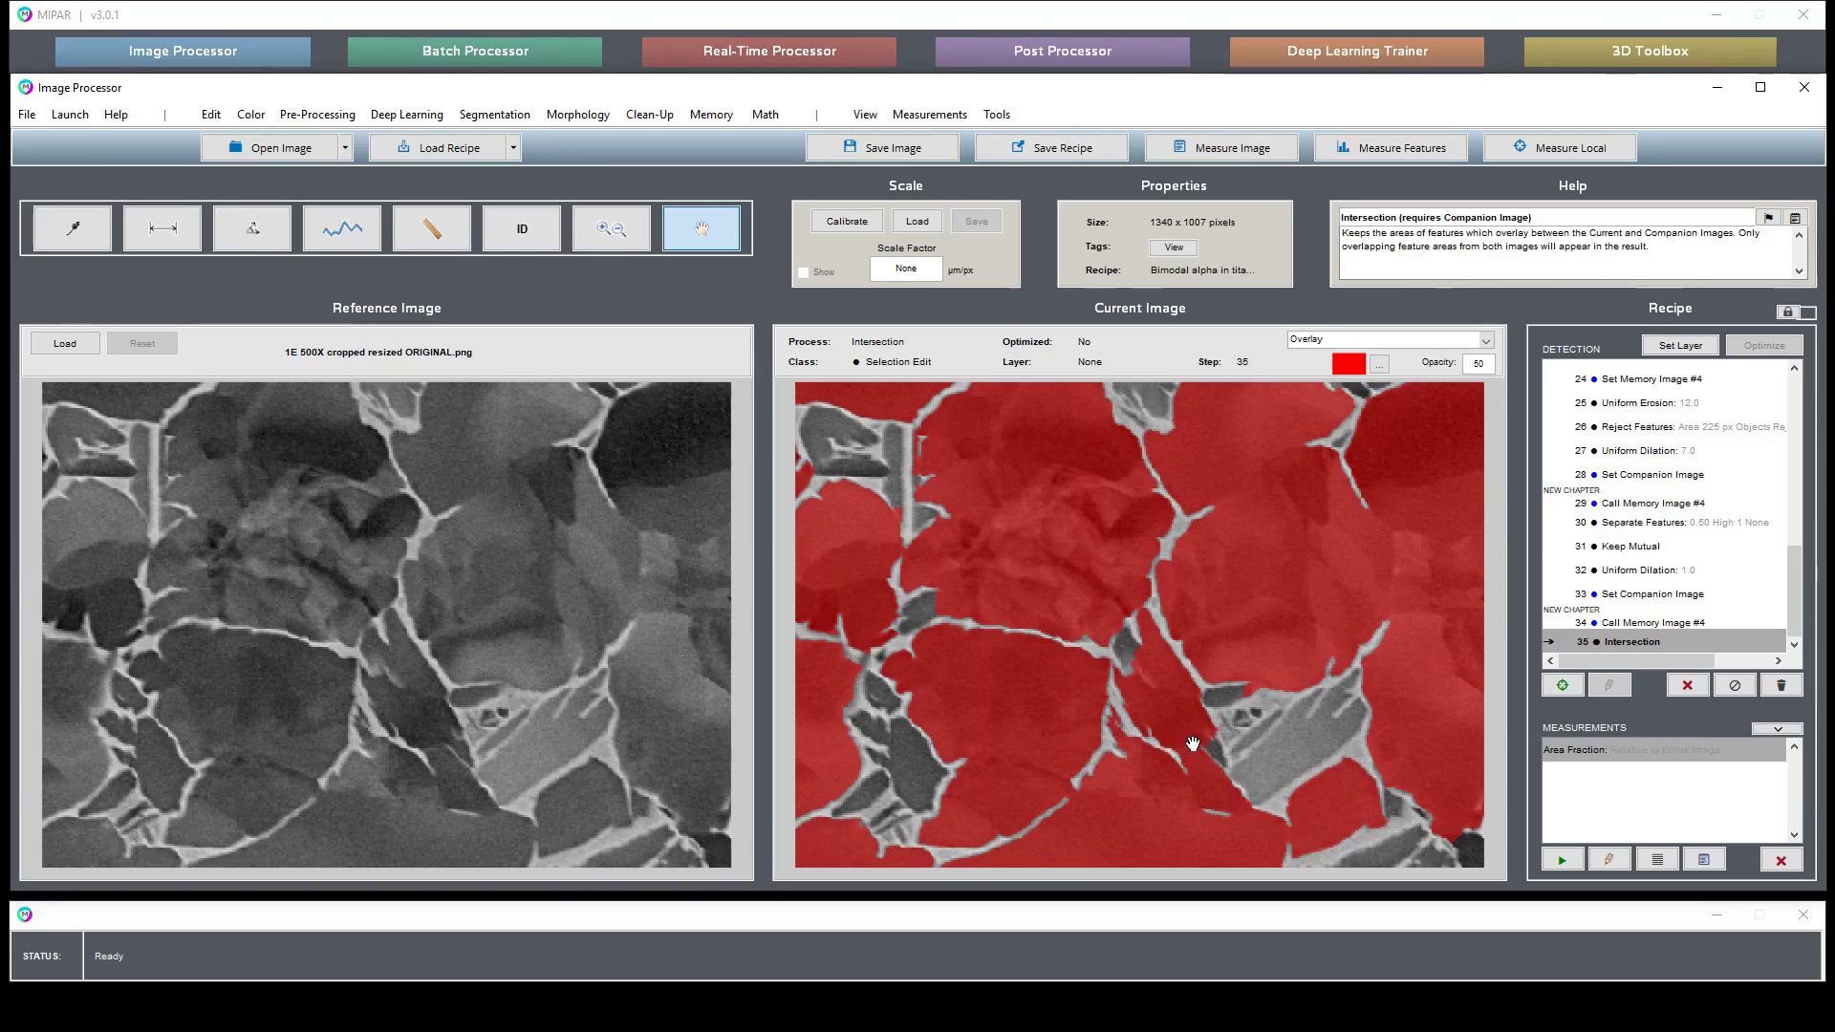
pyautogui.moveTo(1188, 737); pyautogui.dragTo(1321, 602)
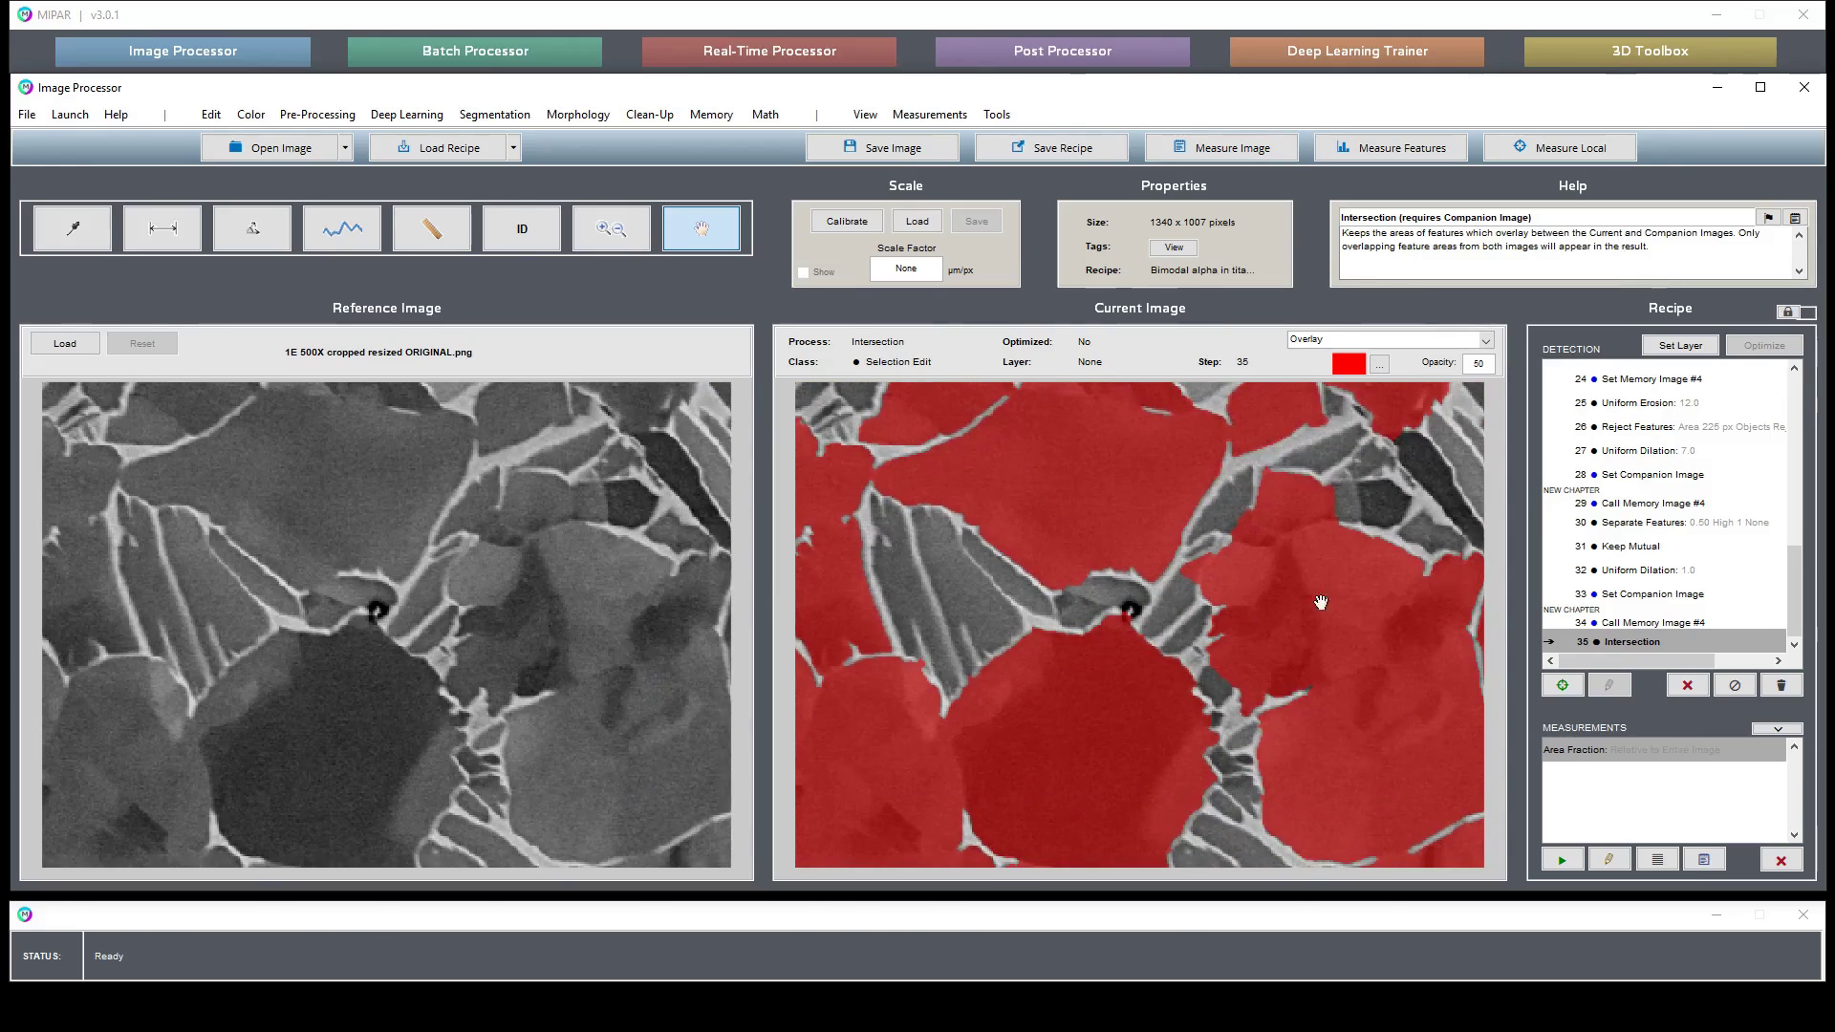
pyautogui.moveTo(1382, 742); pyautogui.dragTo(1250, 706)
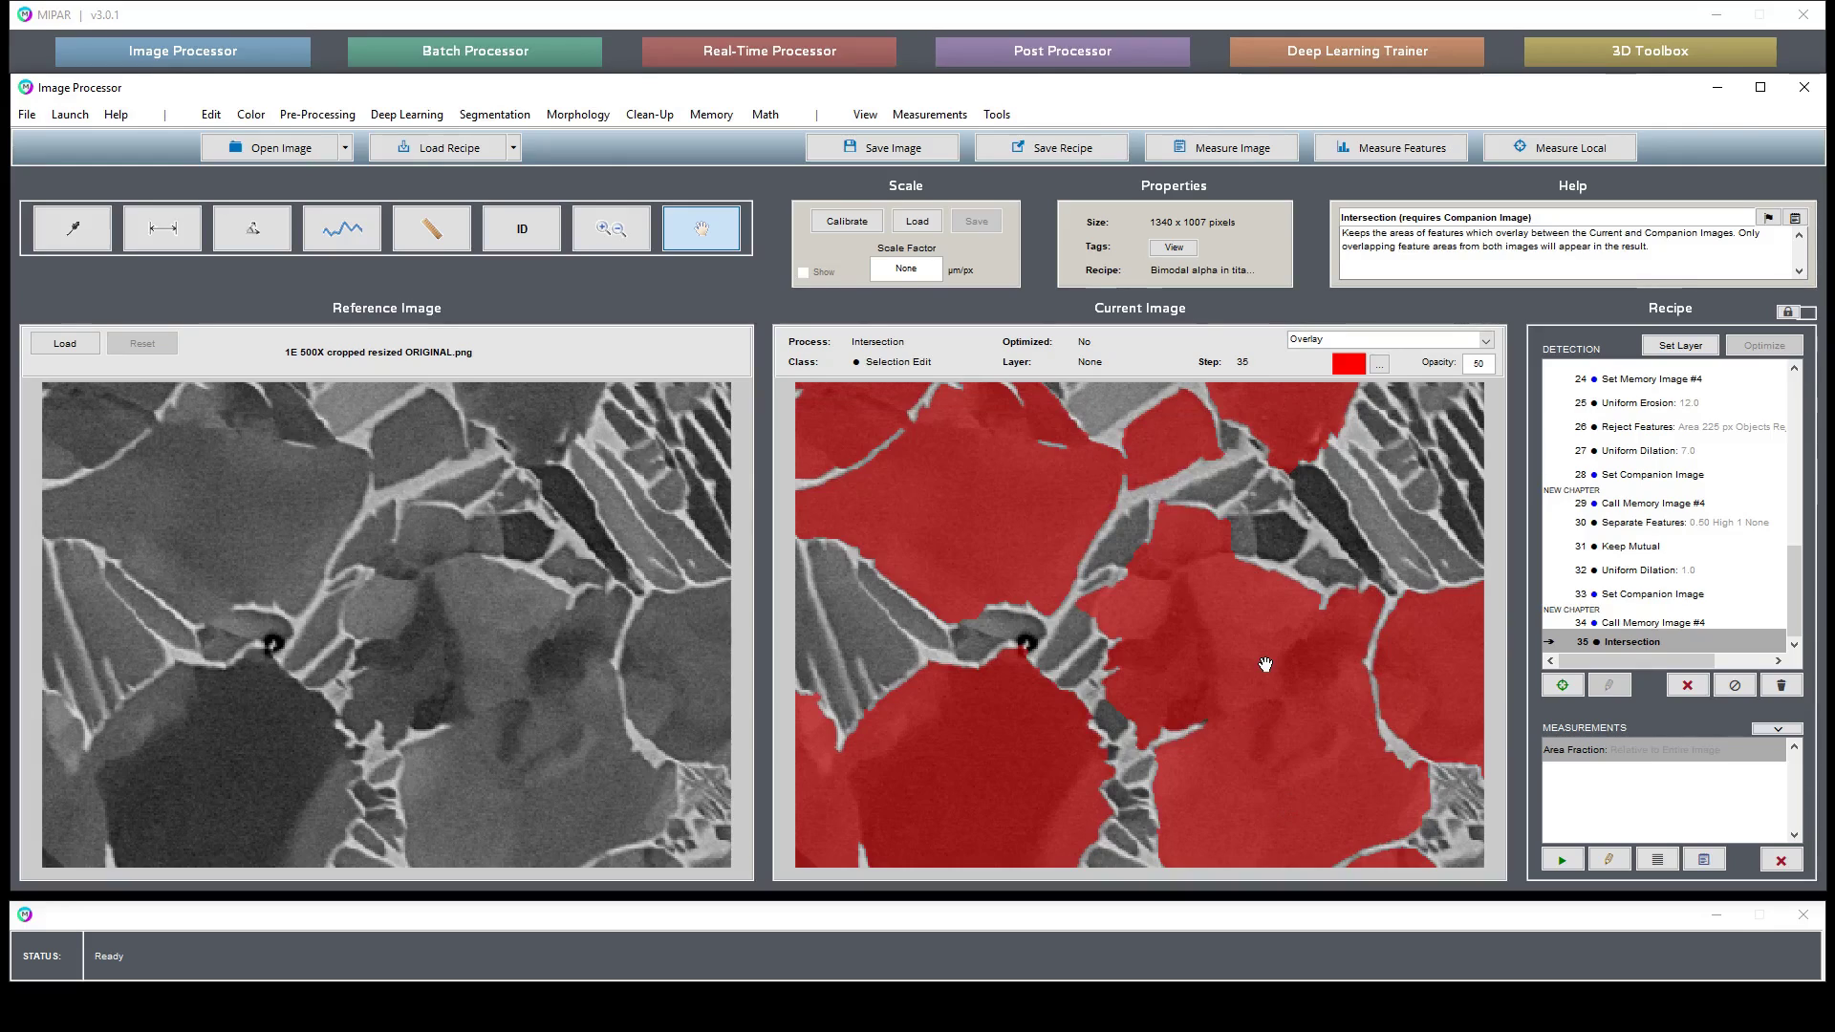
pyautogui.moveTo(1267, 680); pyautogui.dragTo(1230, 680)
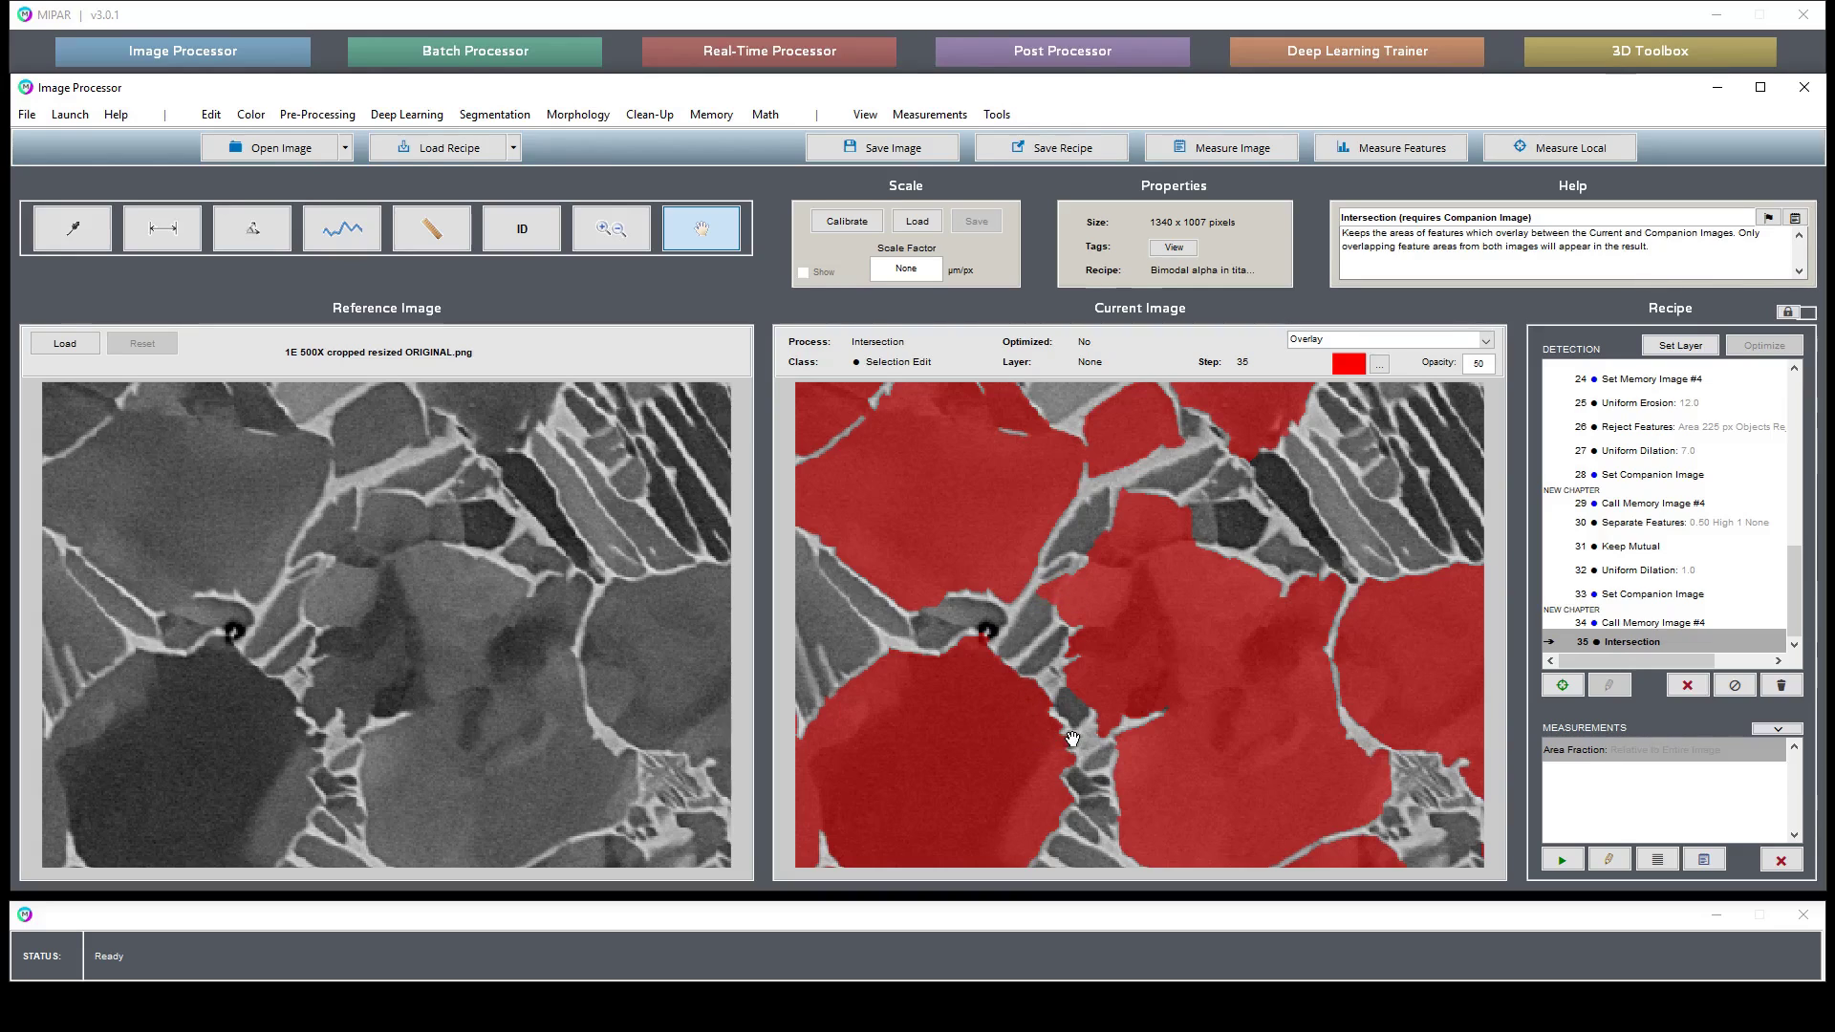
pyautogui.moveTo(1270, 770); pyautogui.dragTo(1024, 596)
pyautogui.moveTo(1100, 724); pyautogui.dragTo(1114, 582)
pyautogui.moveTo(1303, 783); pyautogui.dragTo(1387, 557)
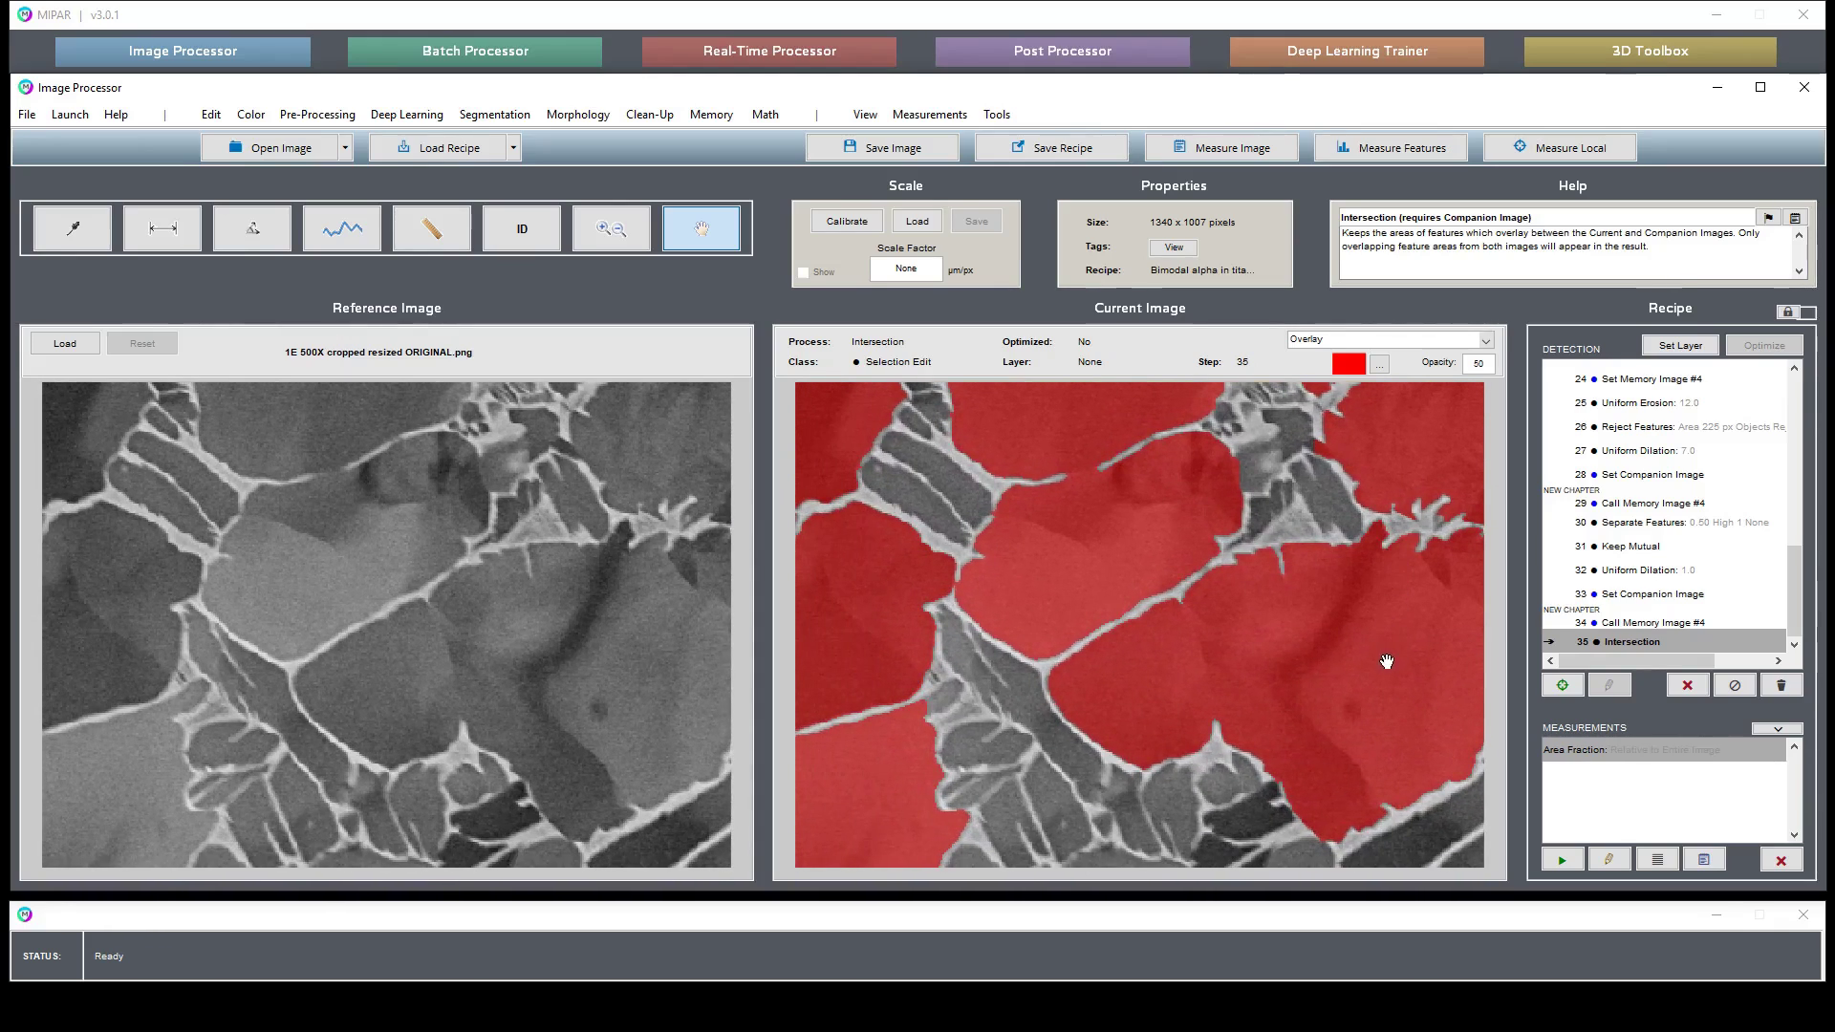
pyautogui.moveTo(1373, 735); pyautogui.dragTo(988, 666)
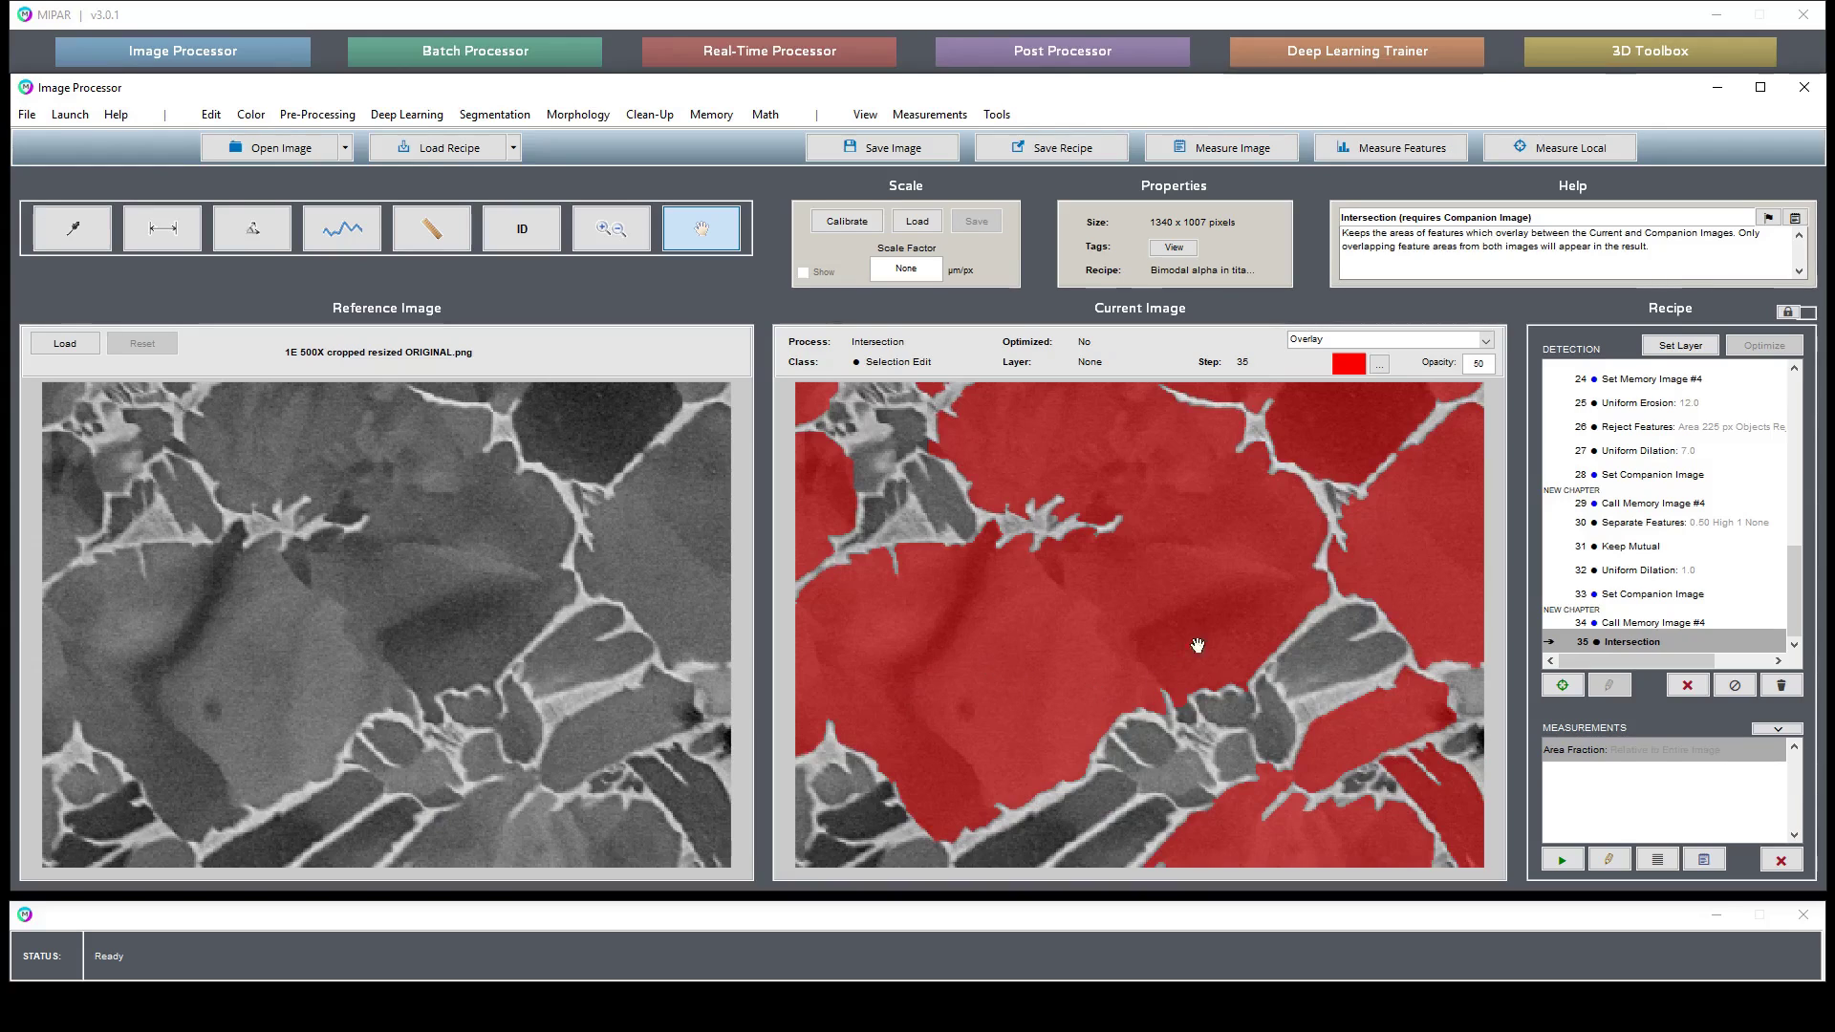
pyautogui.moveTo(1248, 590); pyautogui.dragTo(1021, 629)
pyautogui.moveTo(1201, 500); pyautogui.dragTo(1242, 708)
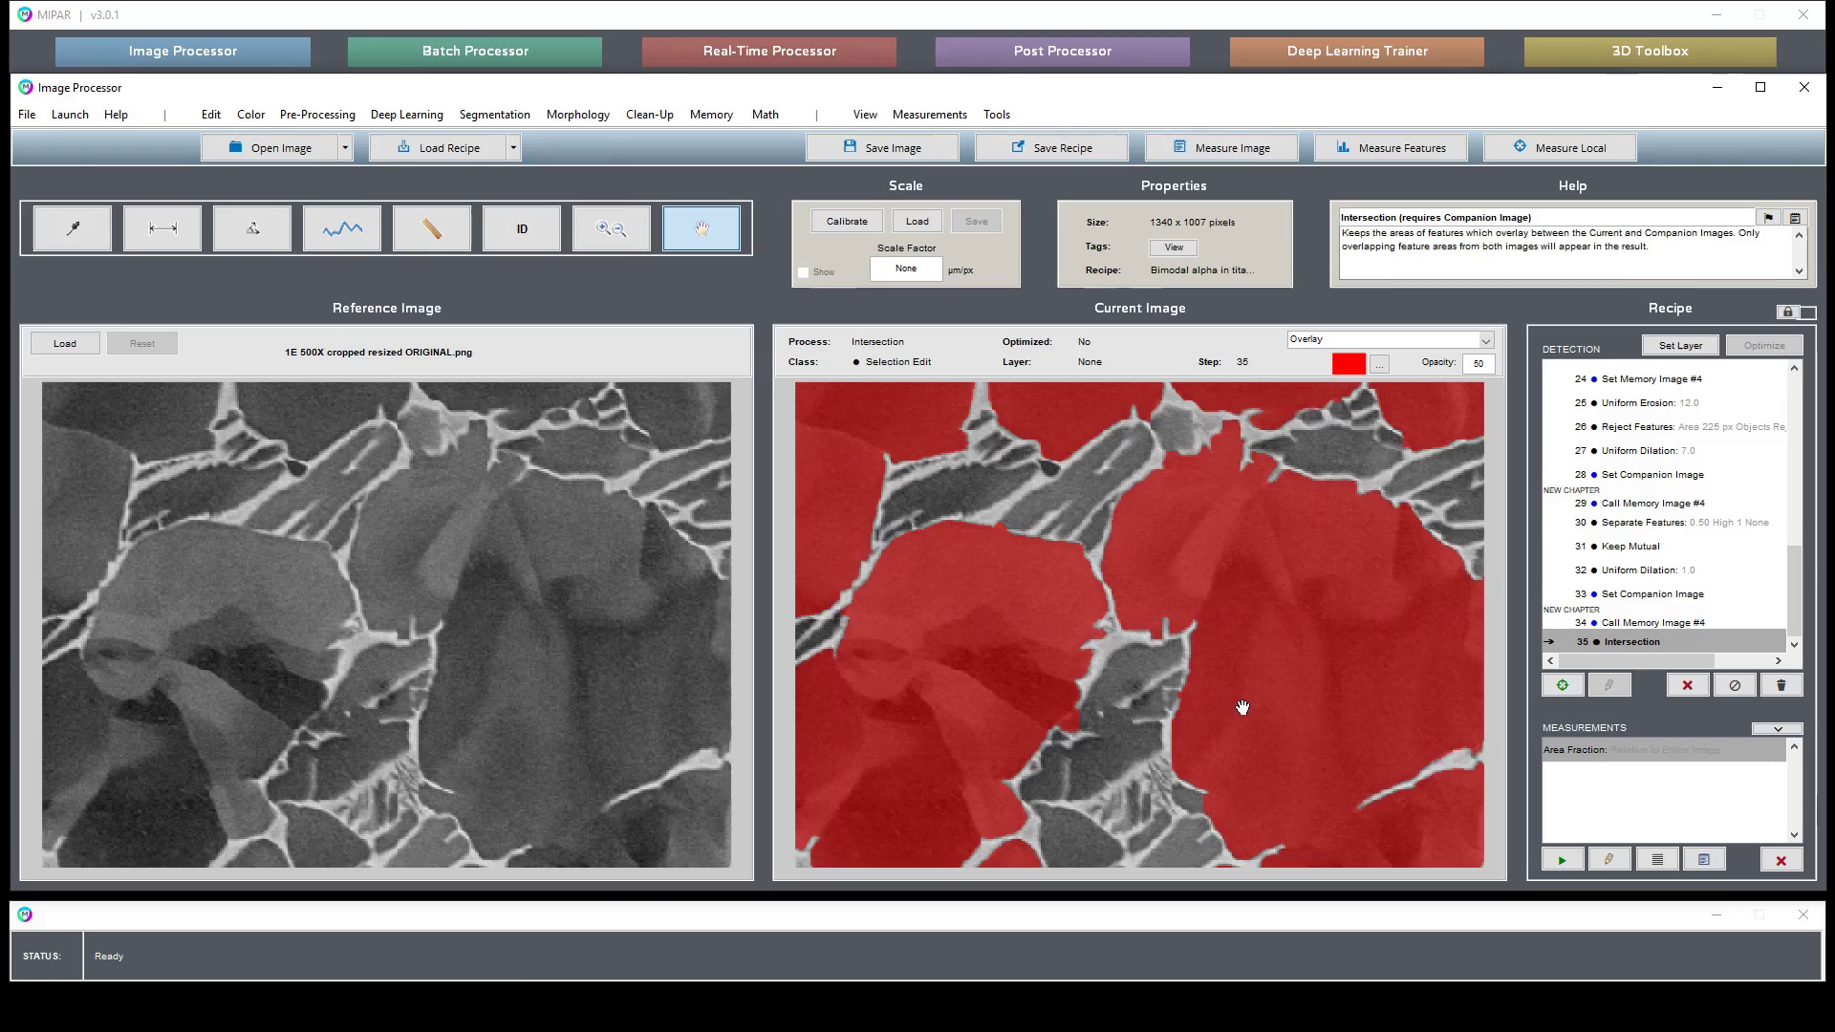
pyautogui.moveTo(1236, 545); pyautogui.dragTo(1256, 723)
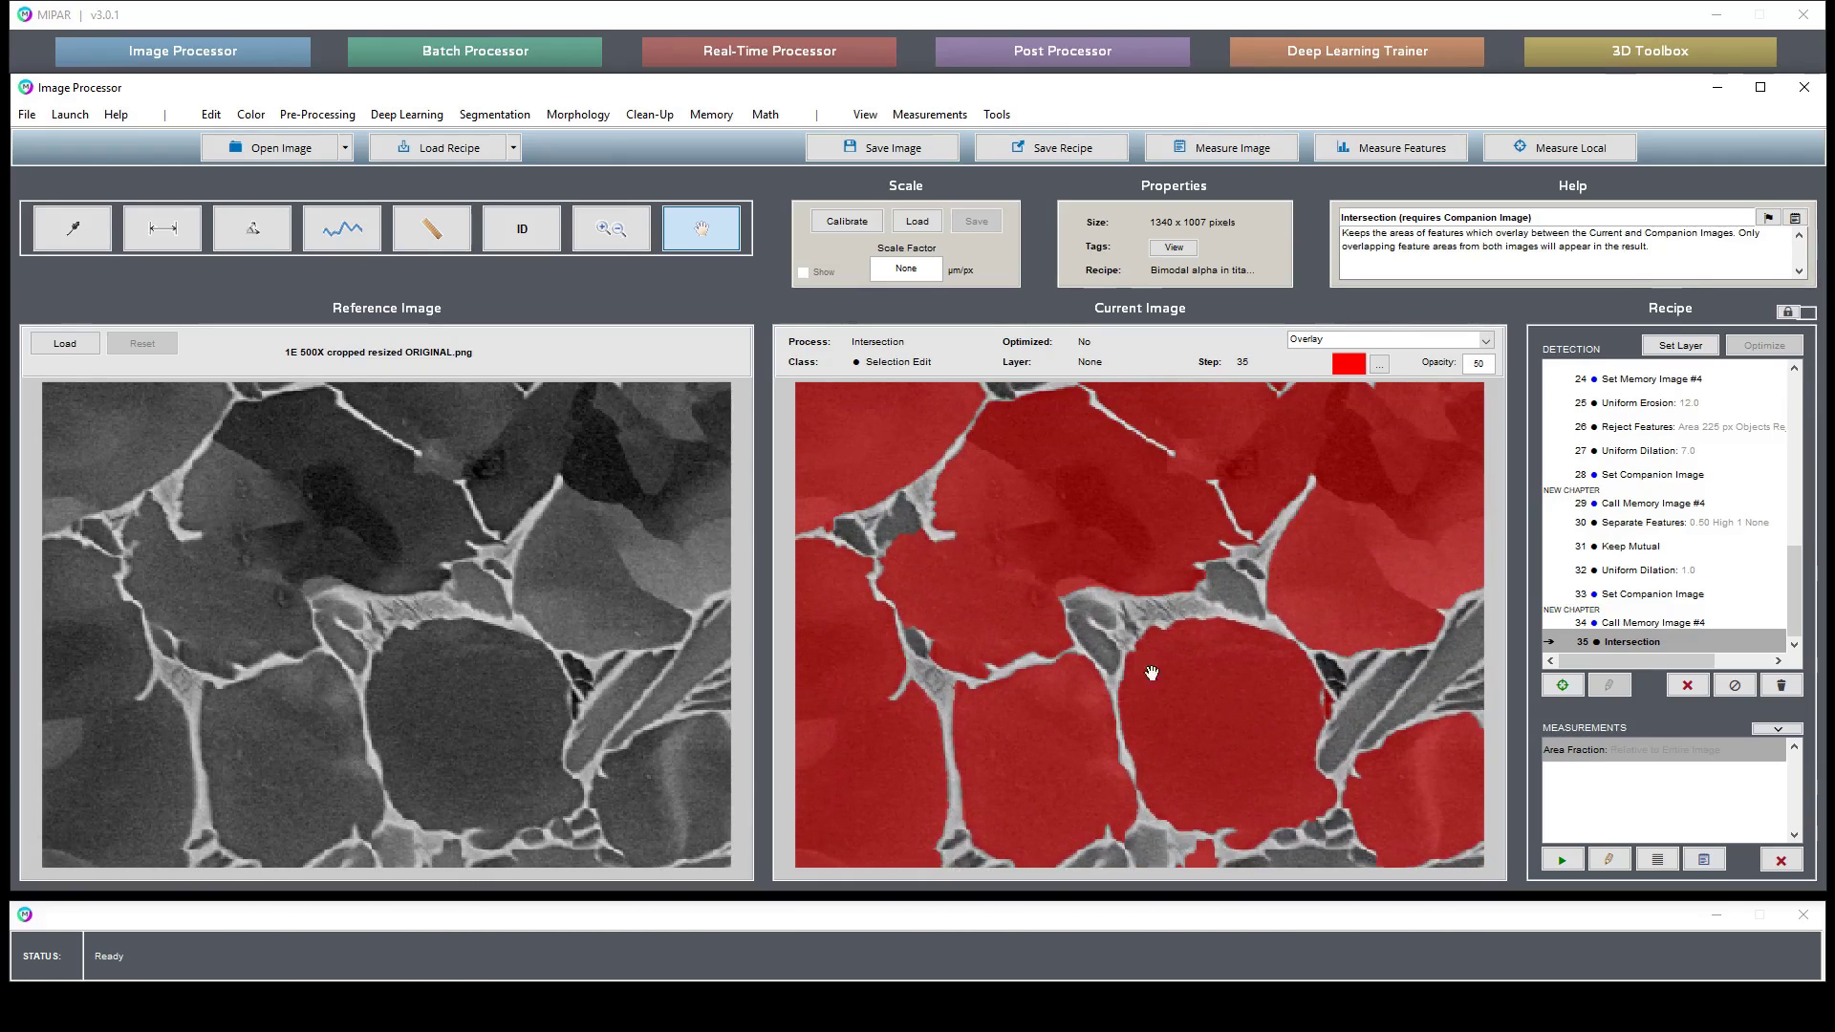
pyautogui.moveTo(964, 574); pyautogui.dragTo(1344, 647)
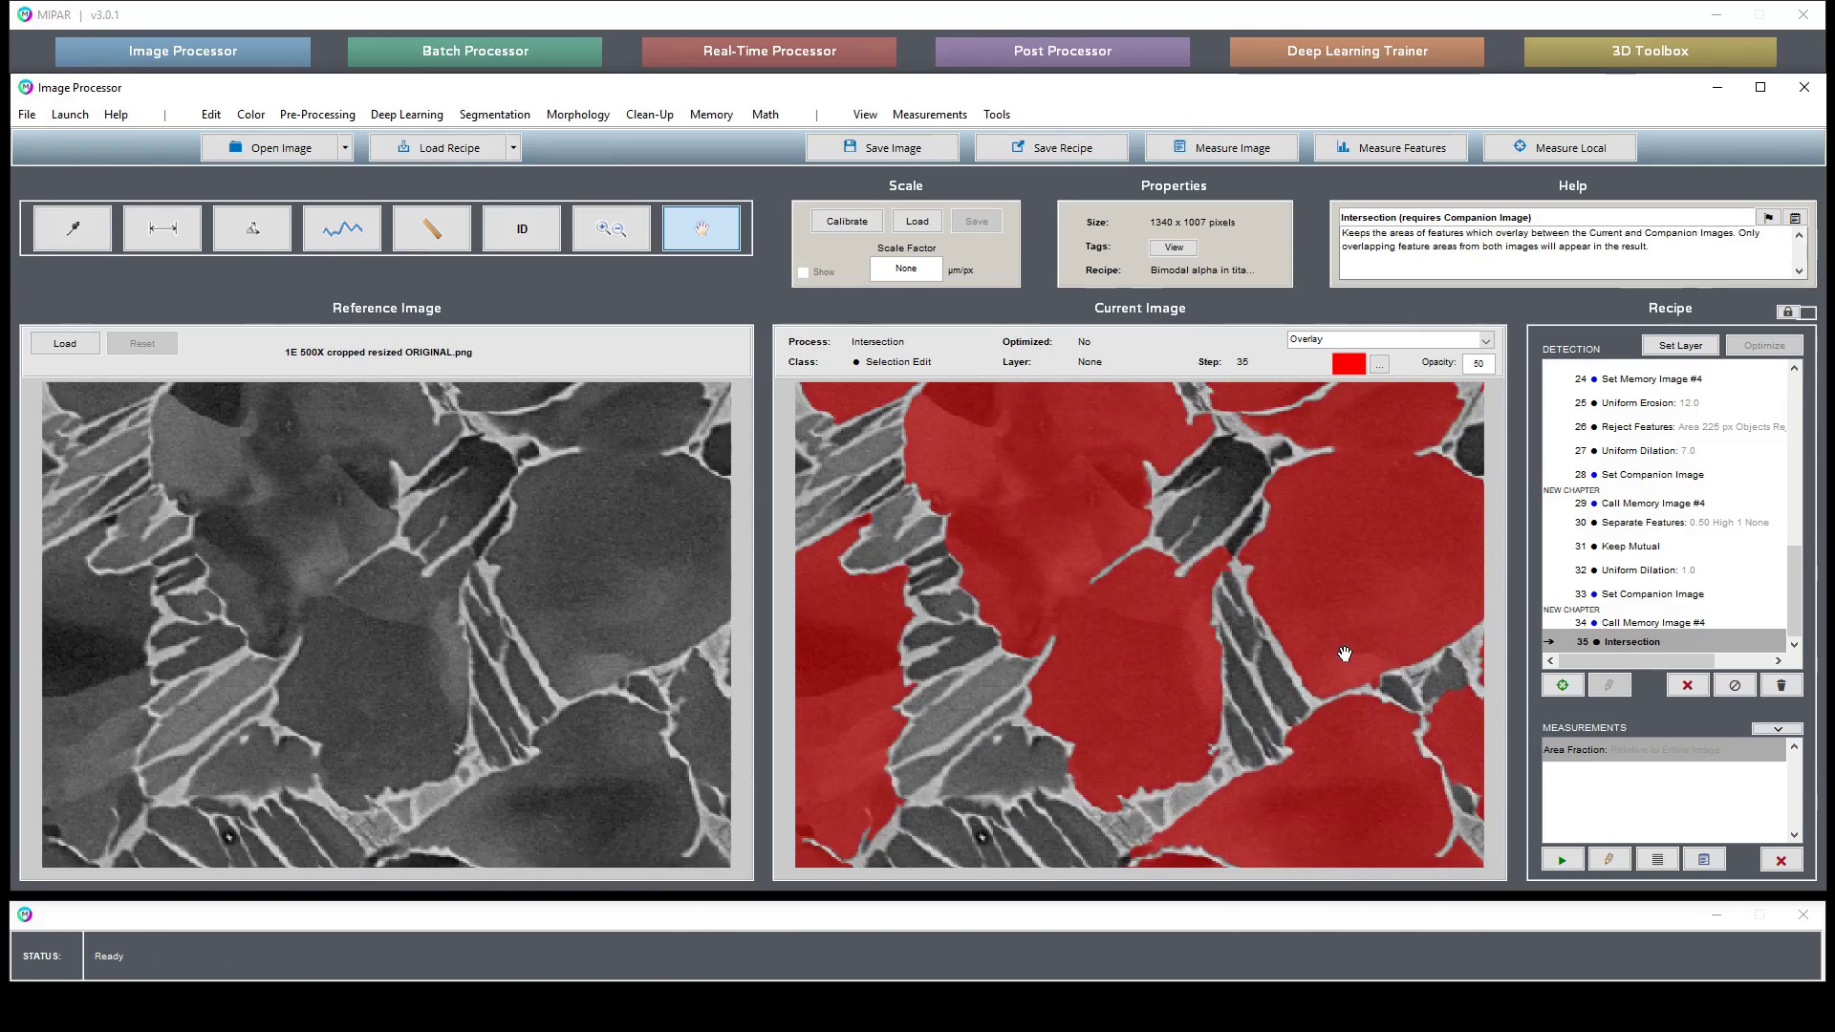
pyautogui.moveTo(1001, 711); pyautogui.dragTo(1081, 709)
# Store the Intersection result as the companion image and call Memory Image #4 as the current image
pyautogui.click(711, 114)
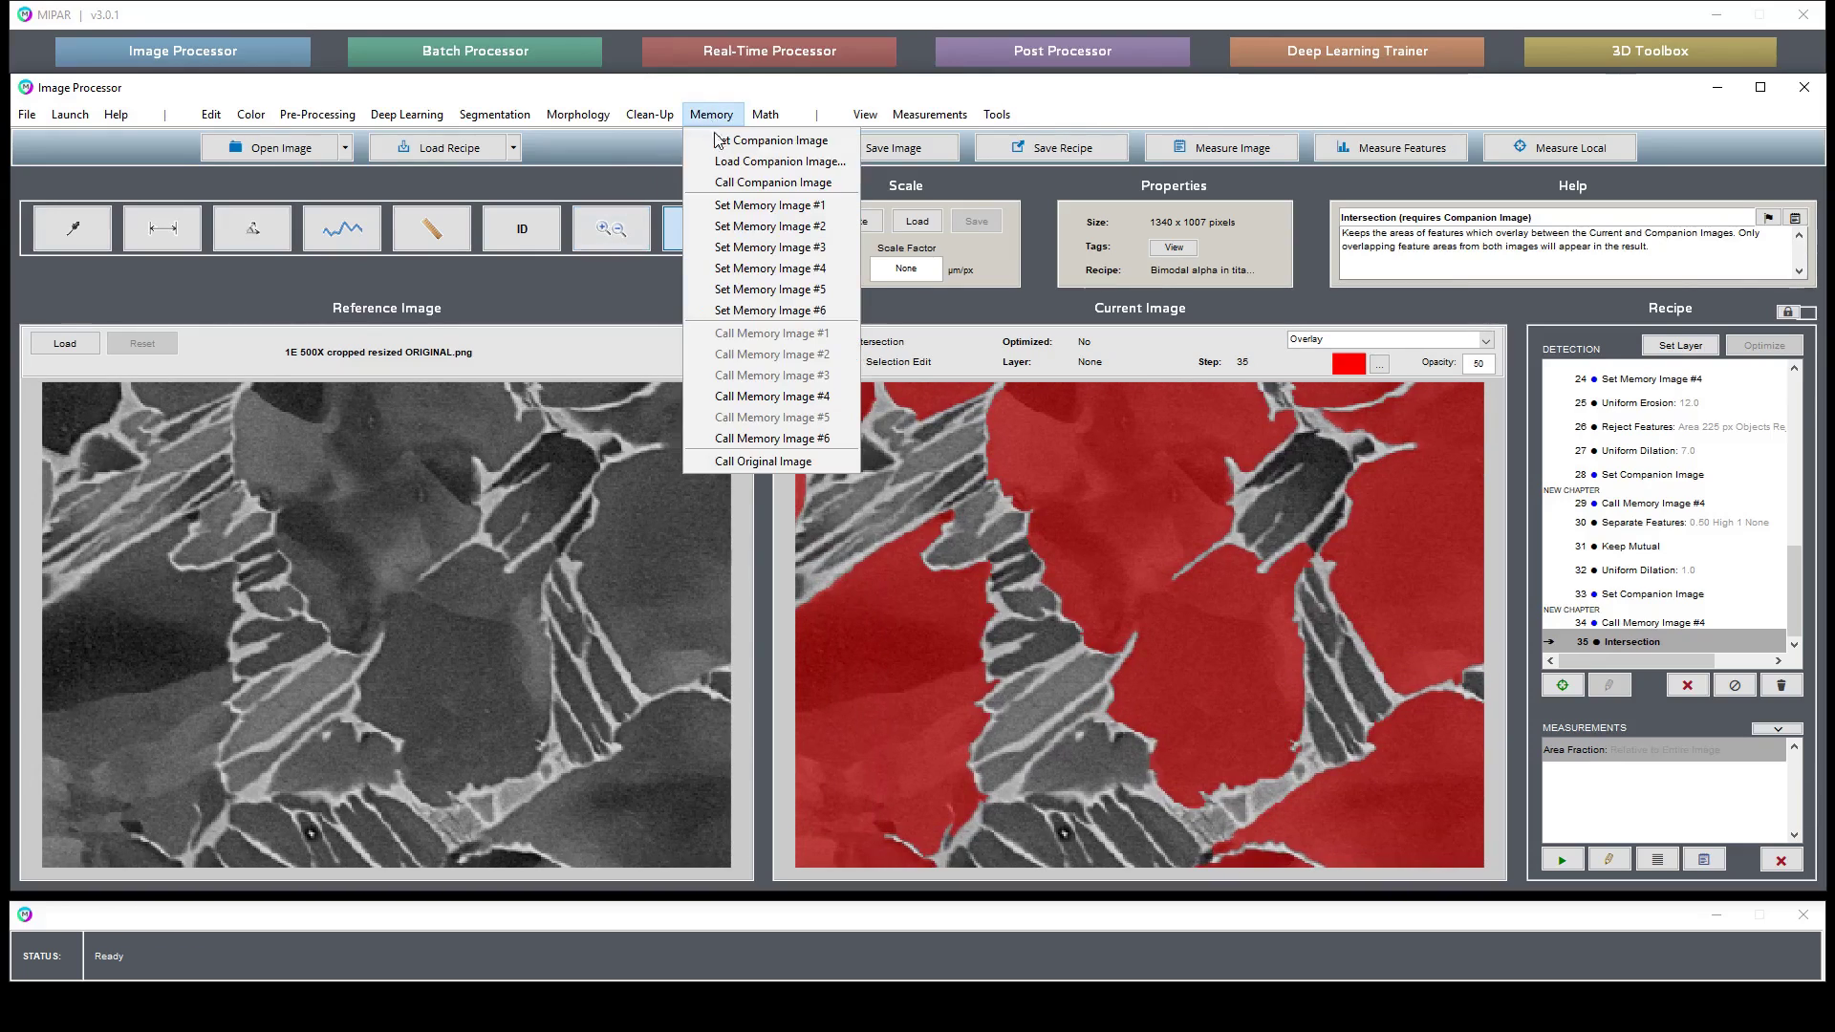
pyautogui.click(719, 139)
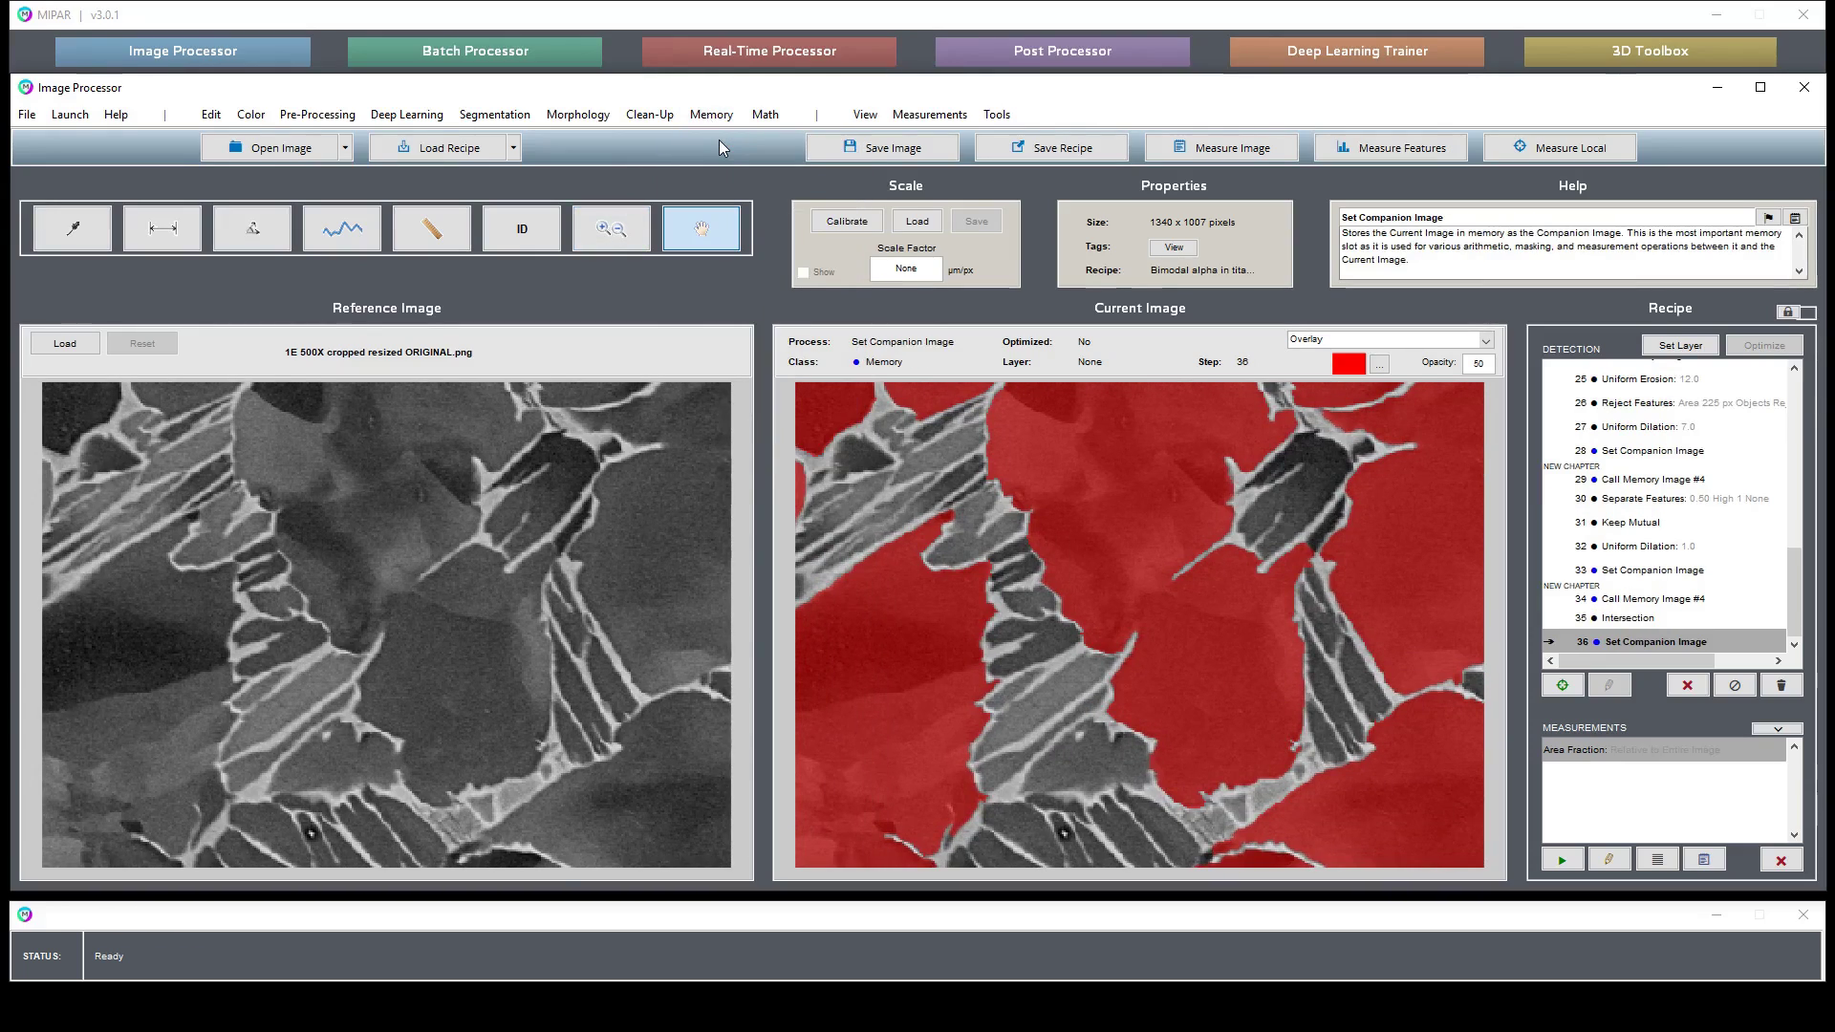
pyautogui.click(708, 115)
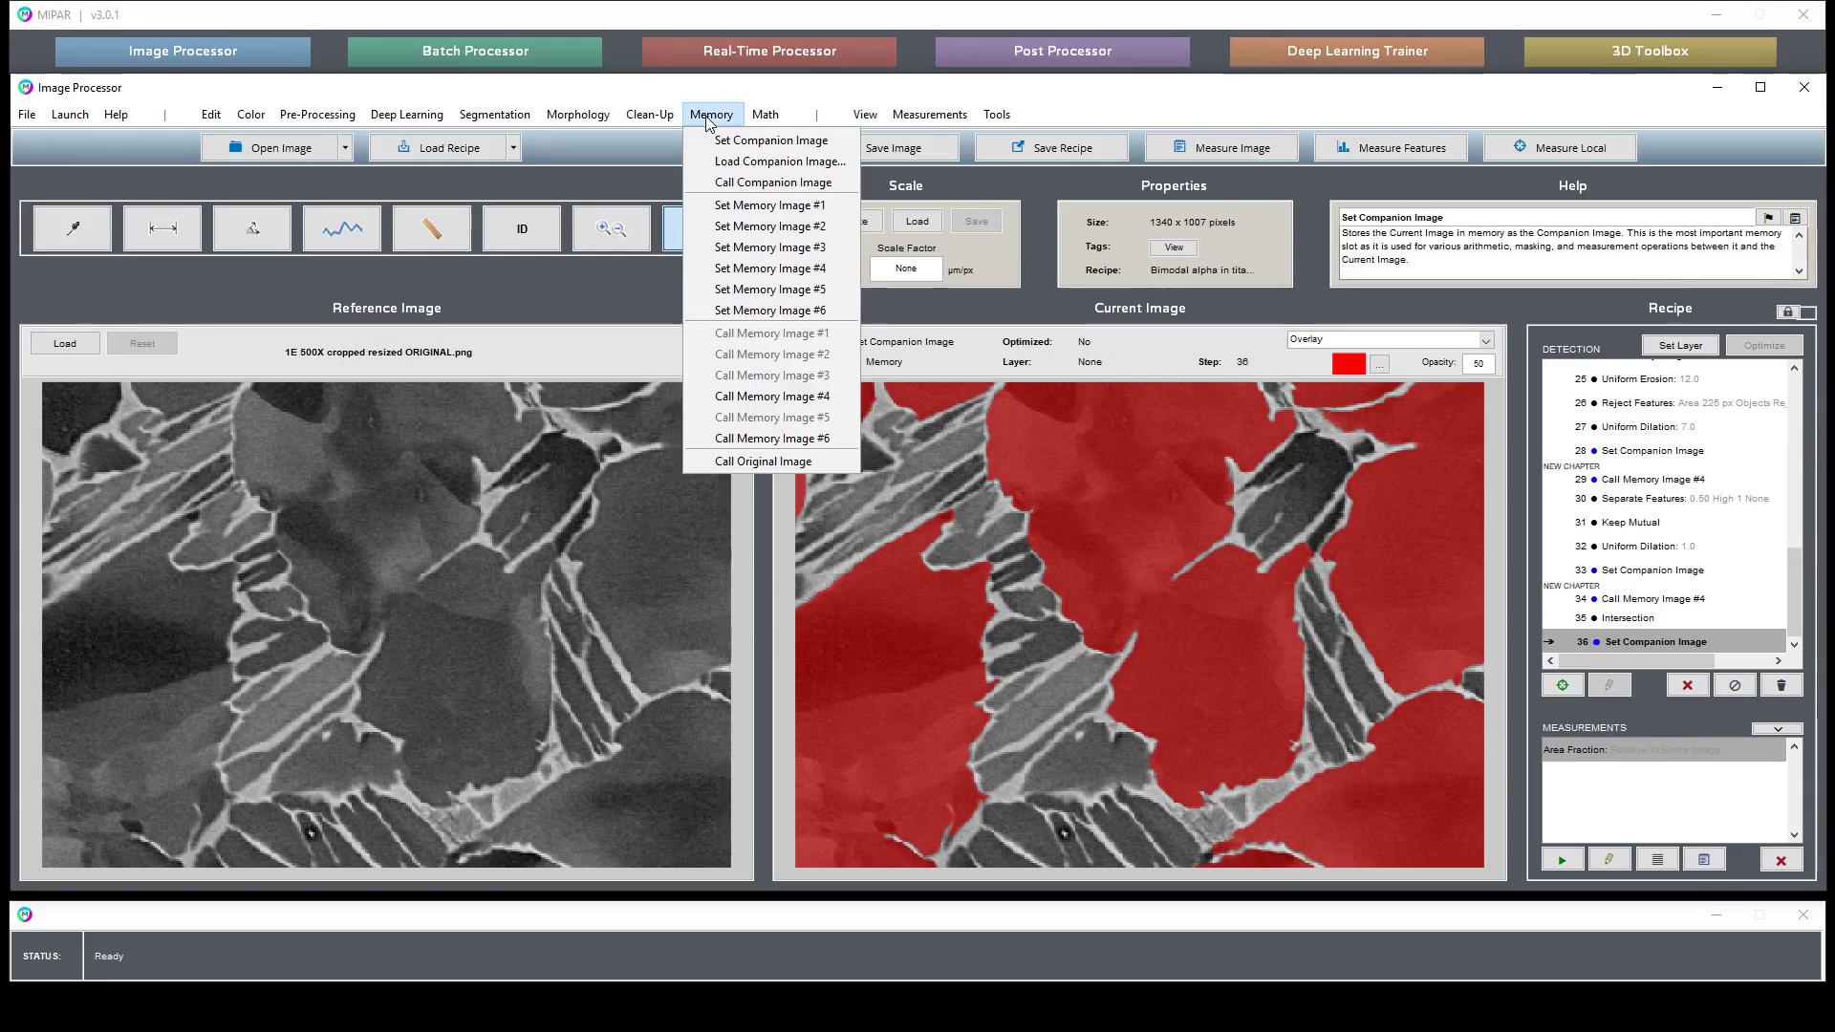
pyautogui.click(779, 396)
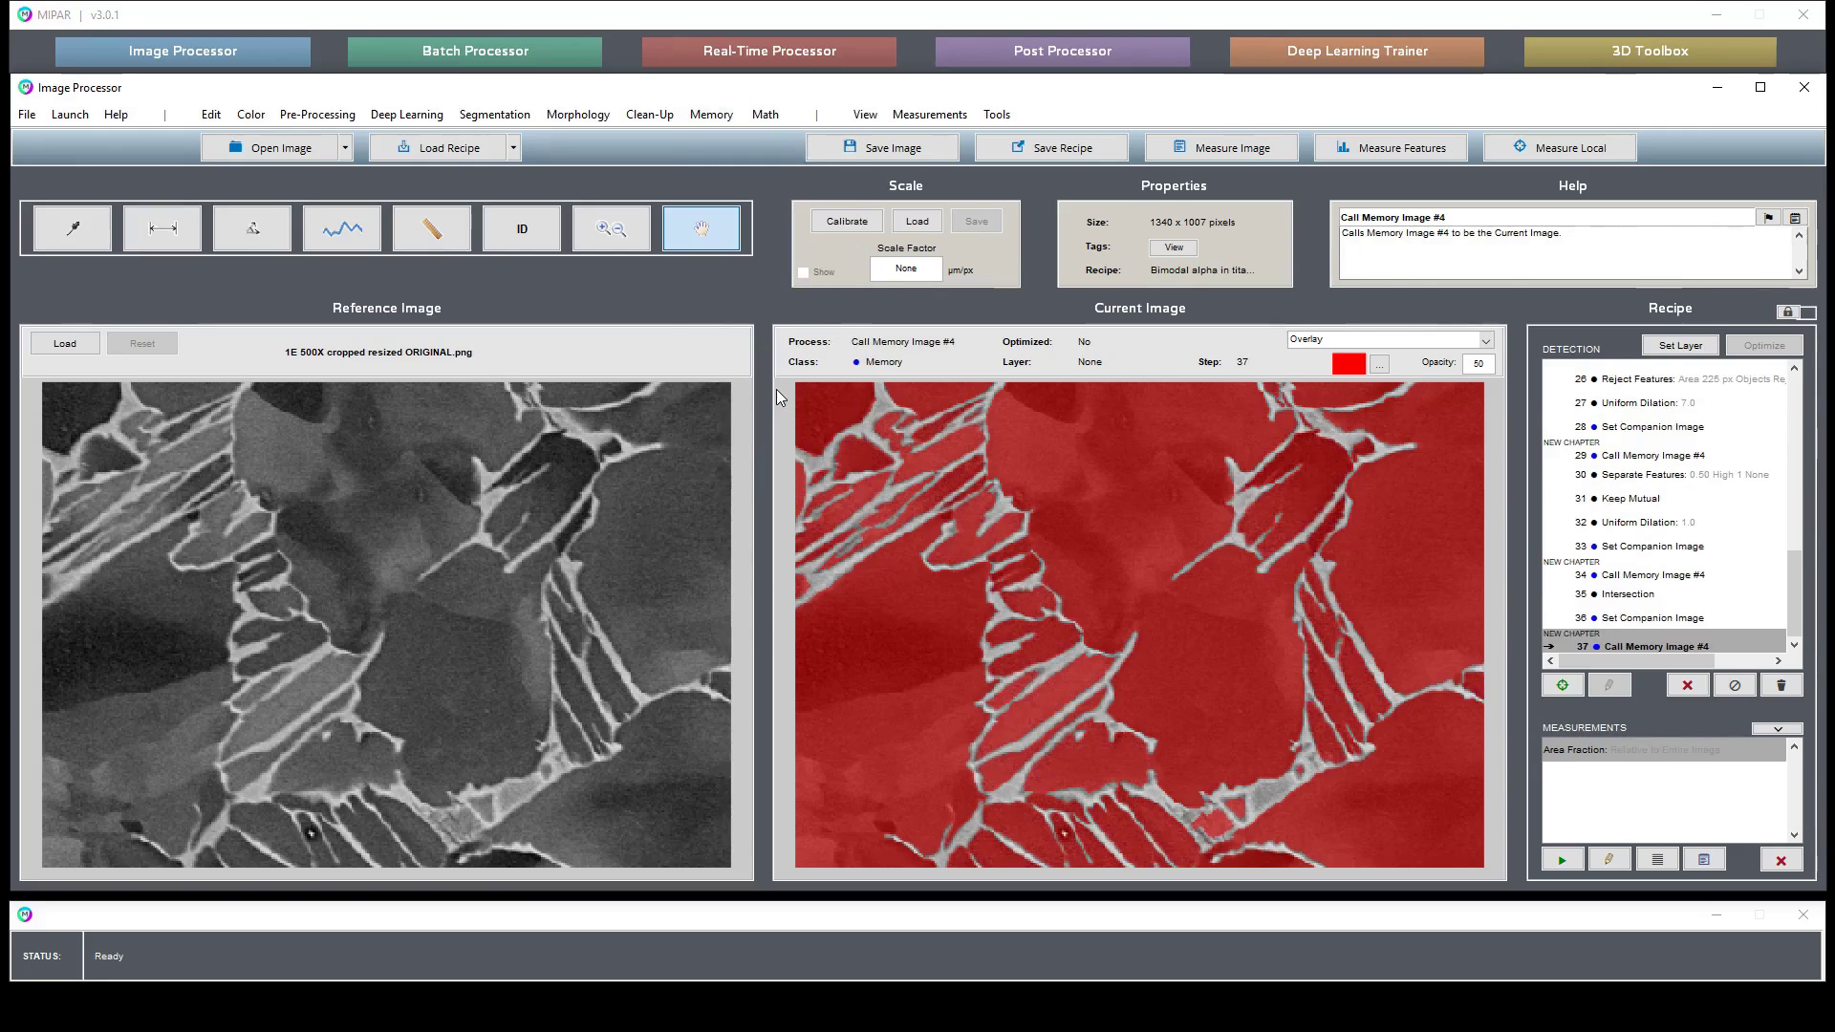
# Apply Minus to subtract the companion image's large alpha grains from the recalled Memory Image #4, and check the remaining lamellae
pyautogui.click(766, 115)
pyautogui.click(829, 180)
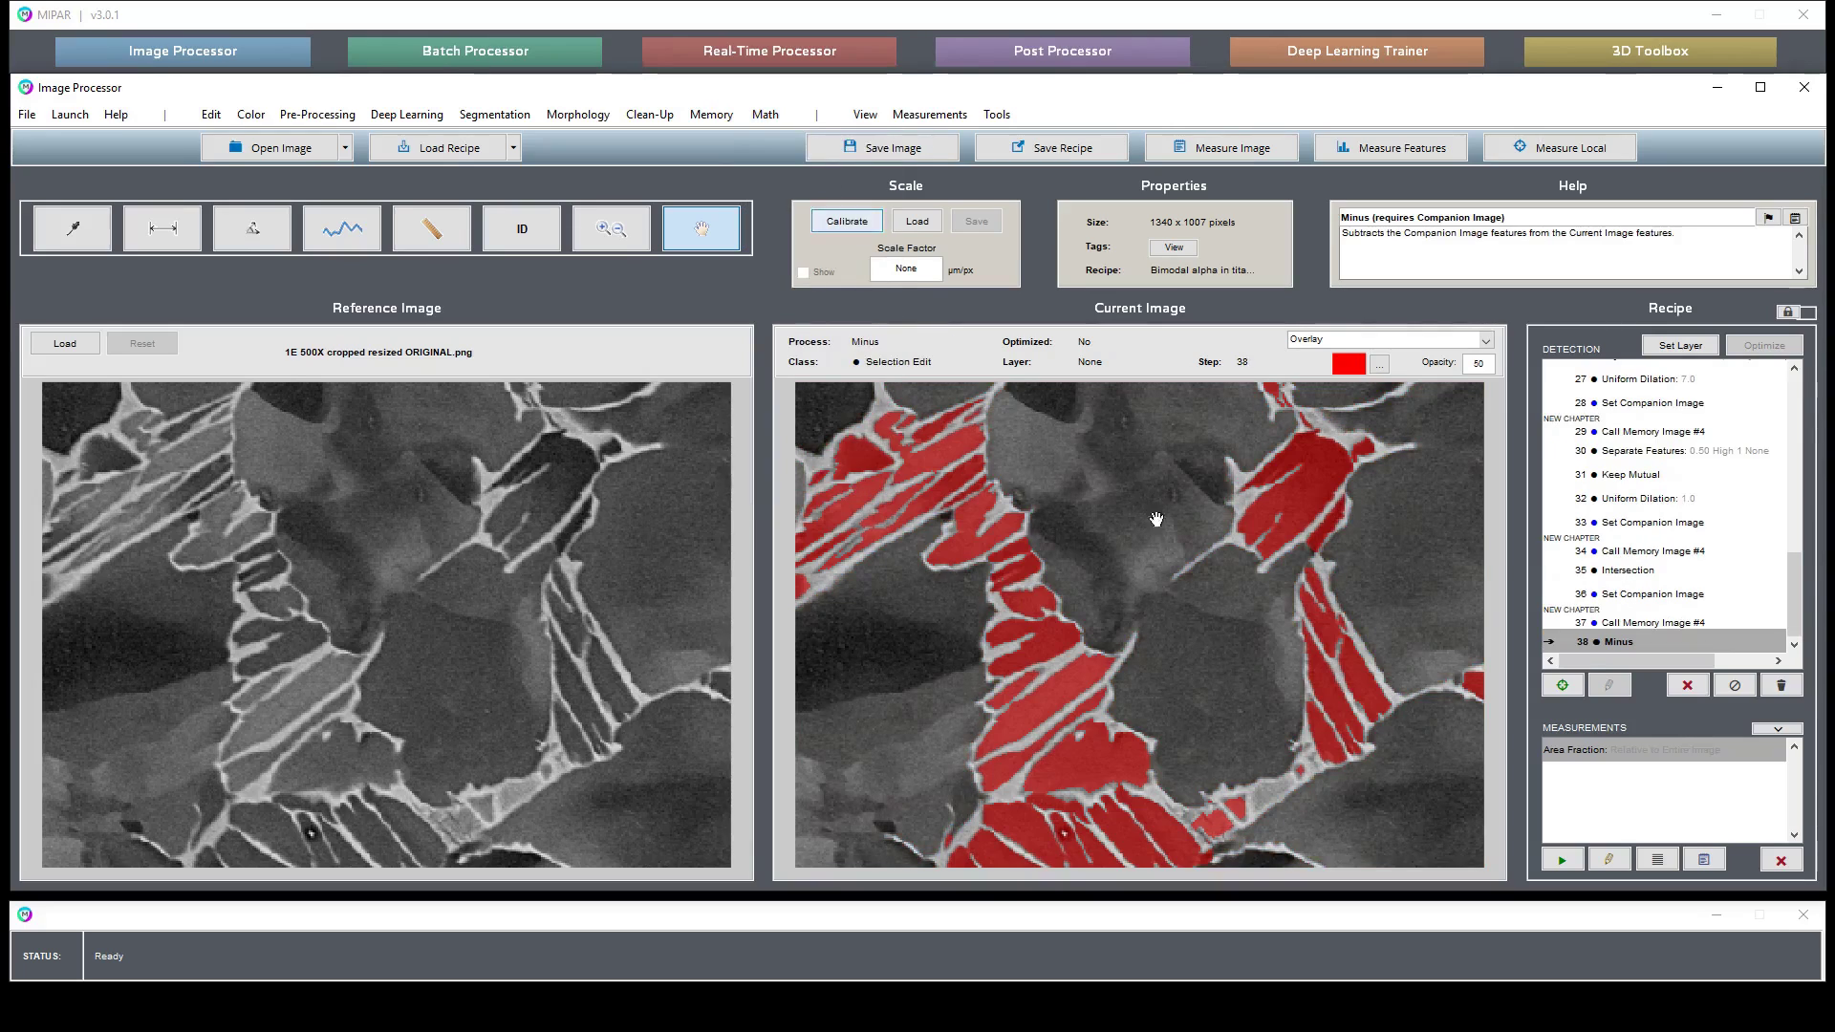
pyautogui.scroll(2, 1313, 494)
pyautogui.scroll(-4, 1289, 526)
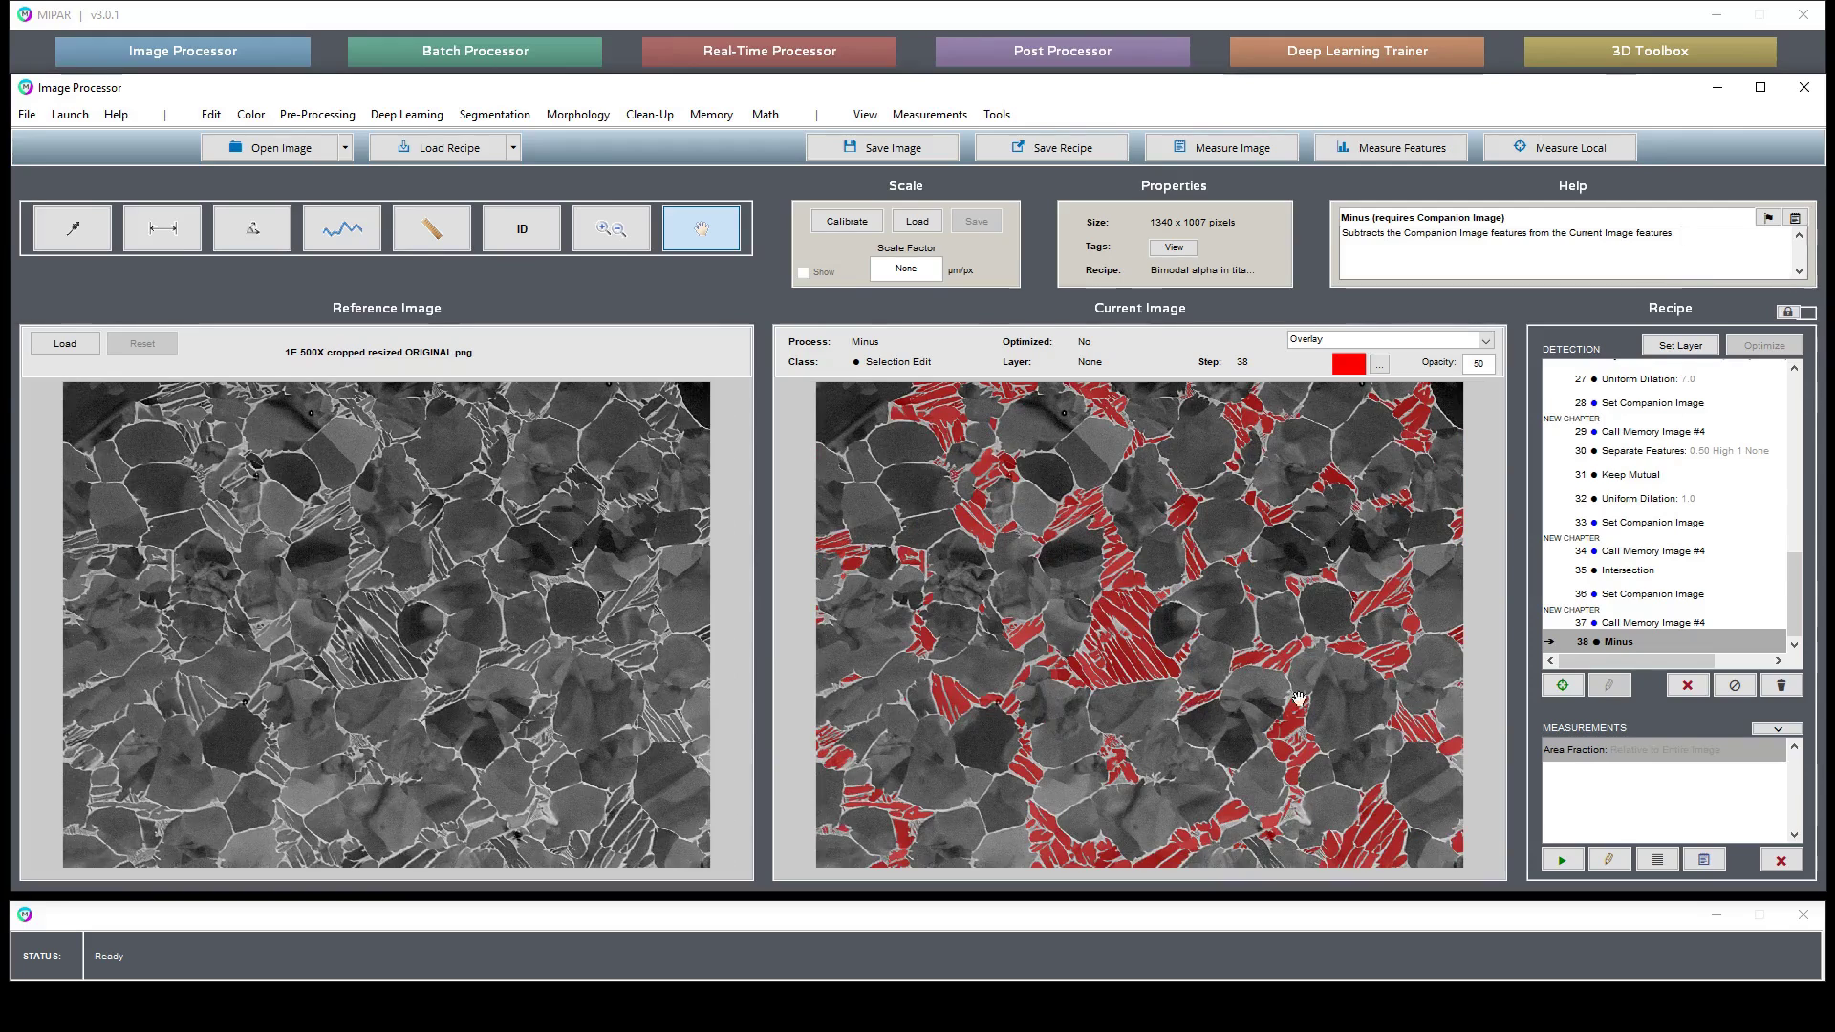
# Set the Intersection result at recipe step 35 as a layer named Primary Alpha with the default blue color
pyautogui.click(1680, 570)
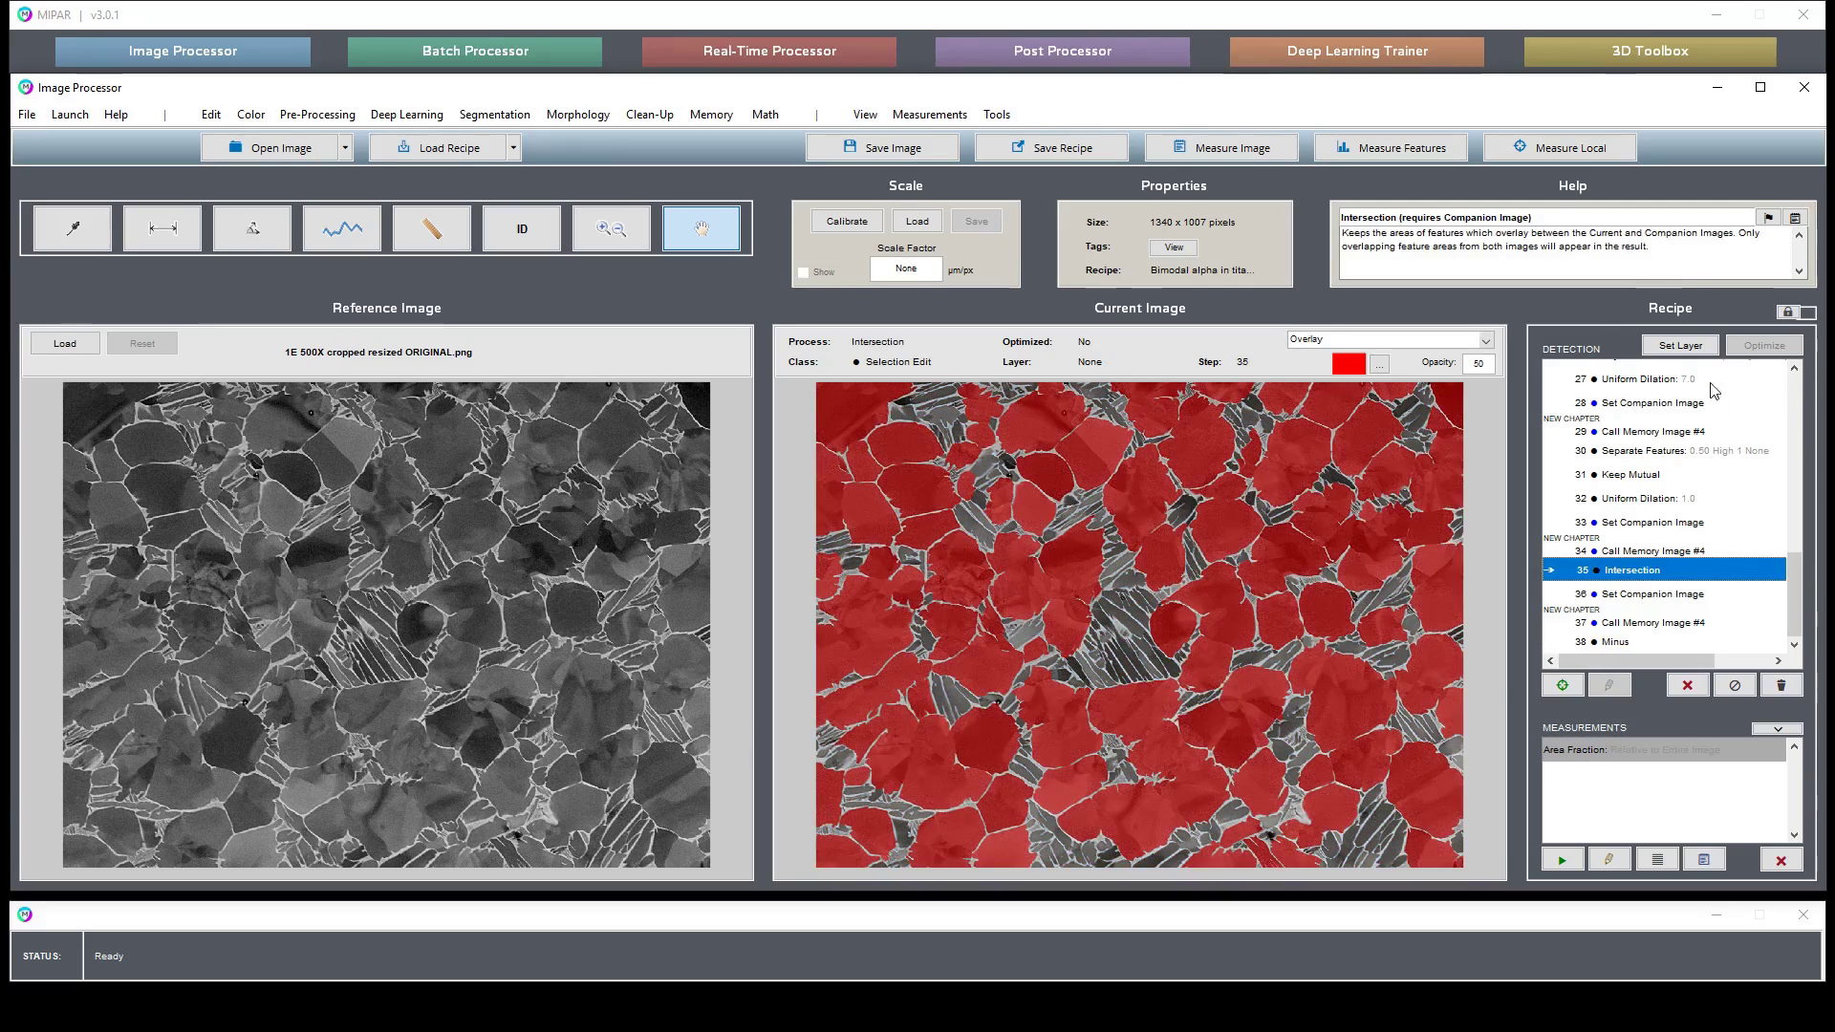
pyautogui.click(1681, 346)
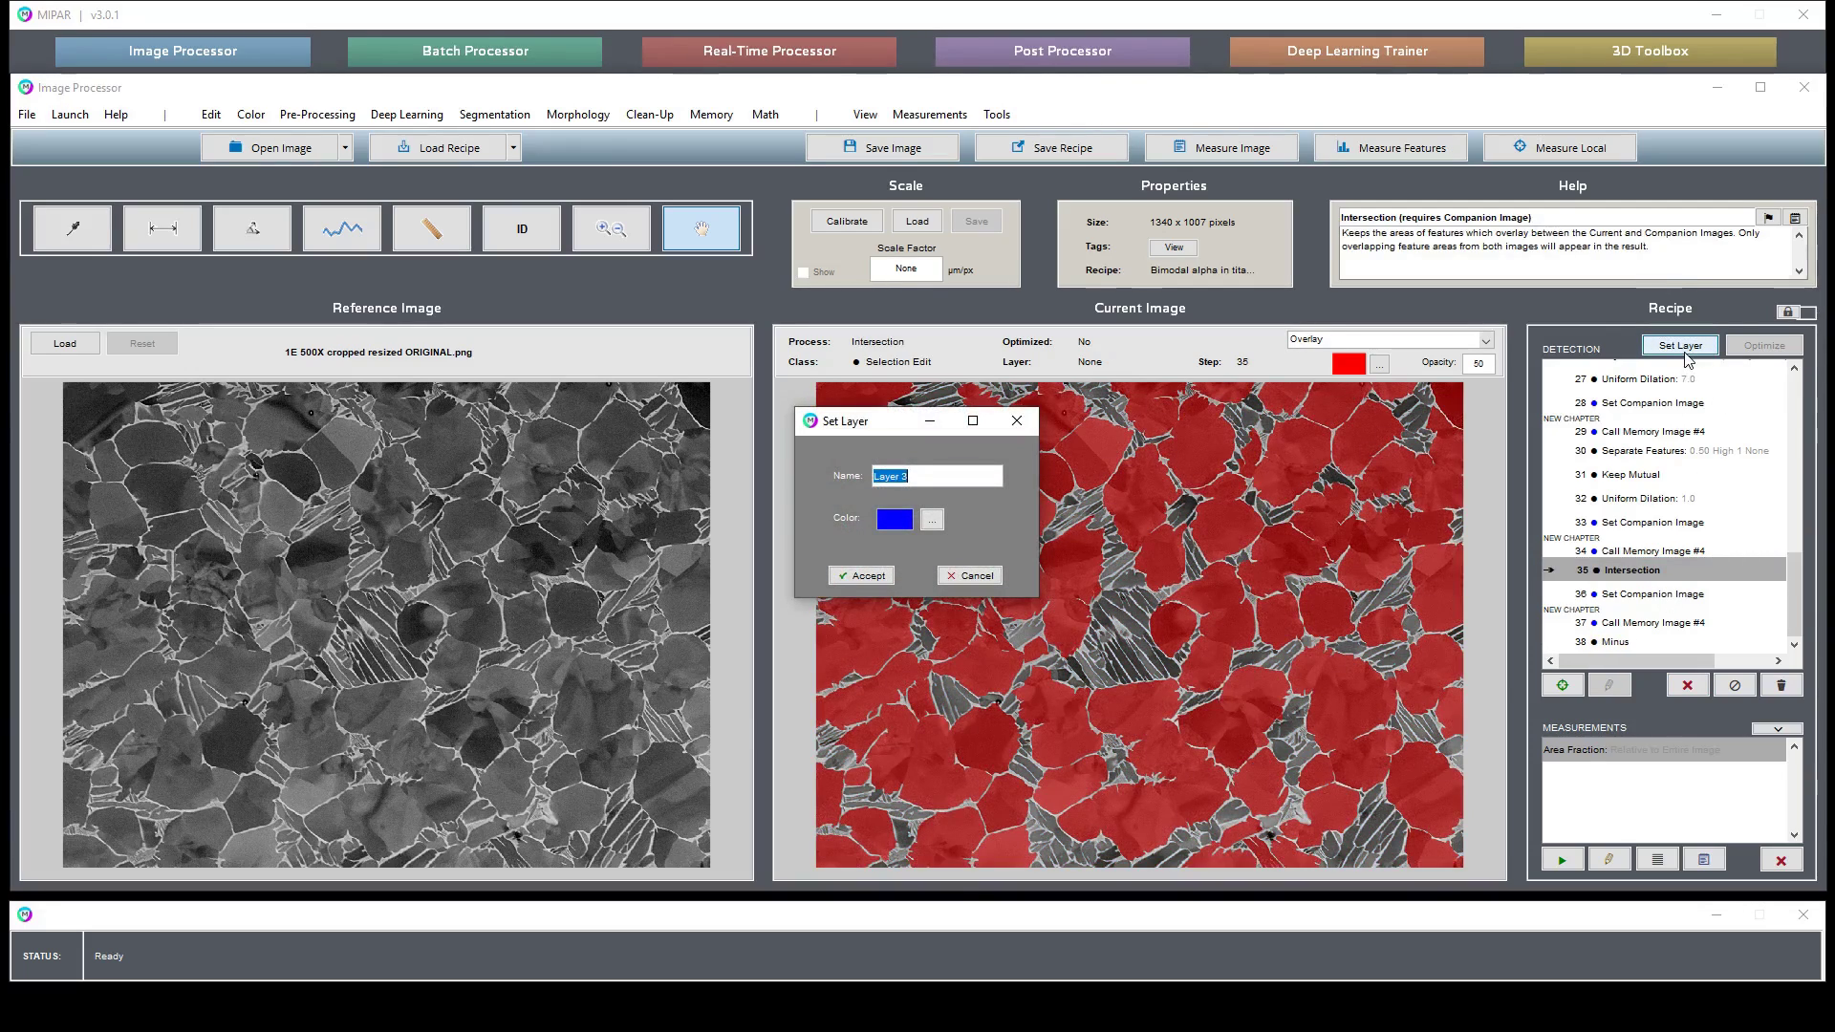
pyautogui.write('Primary Alpha')
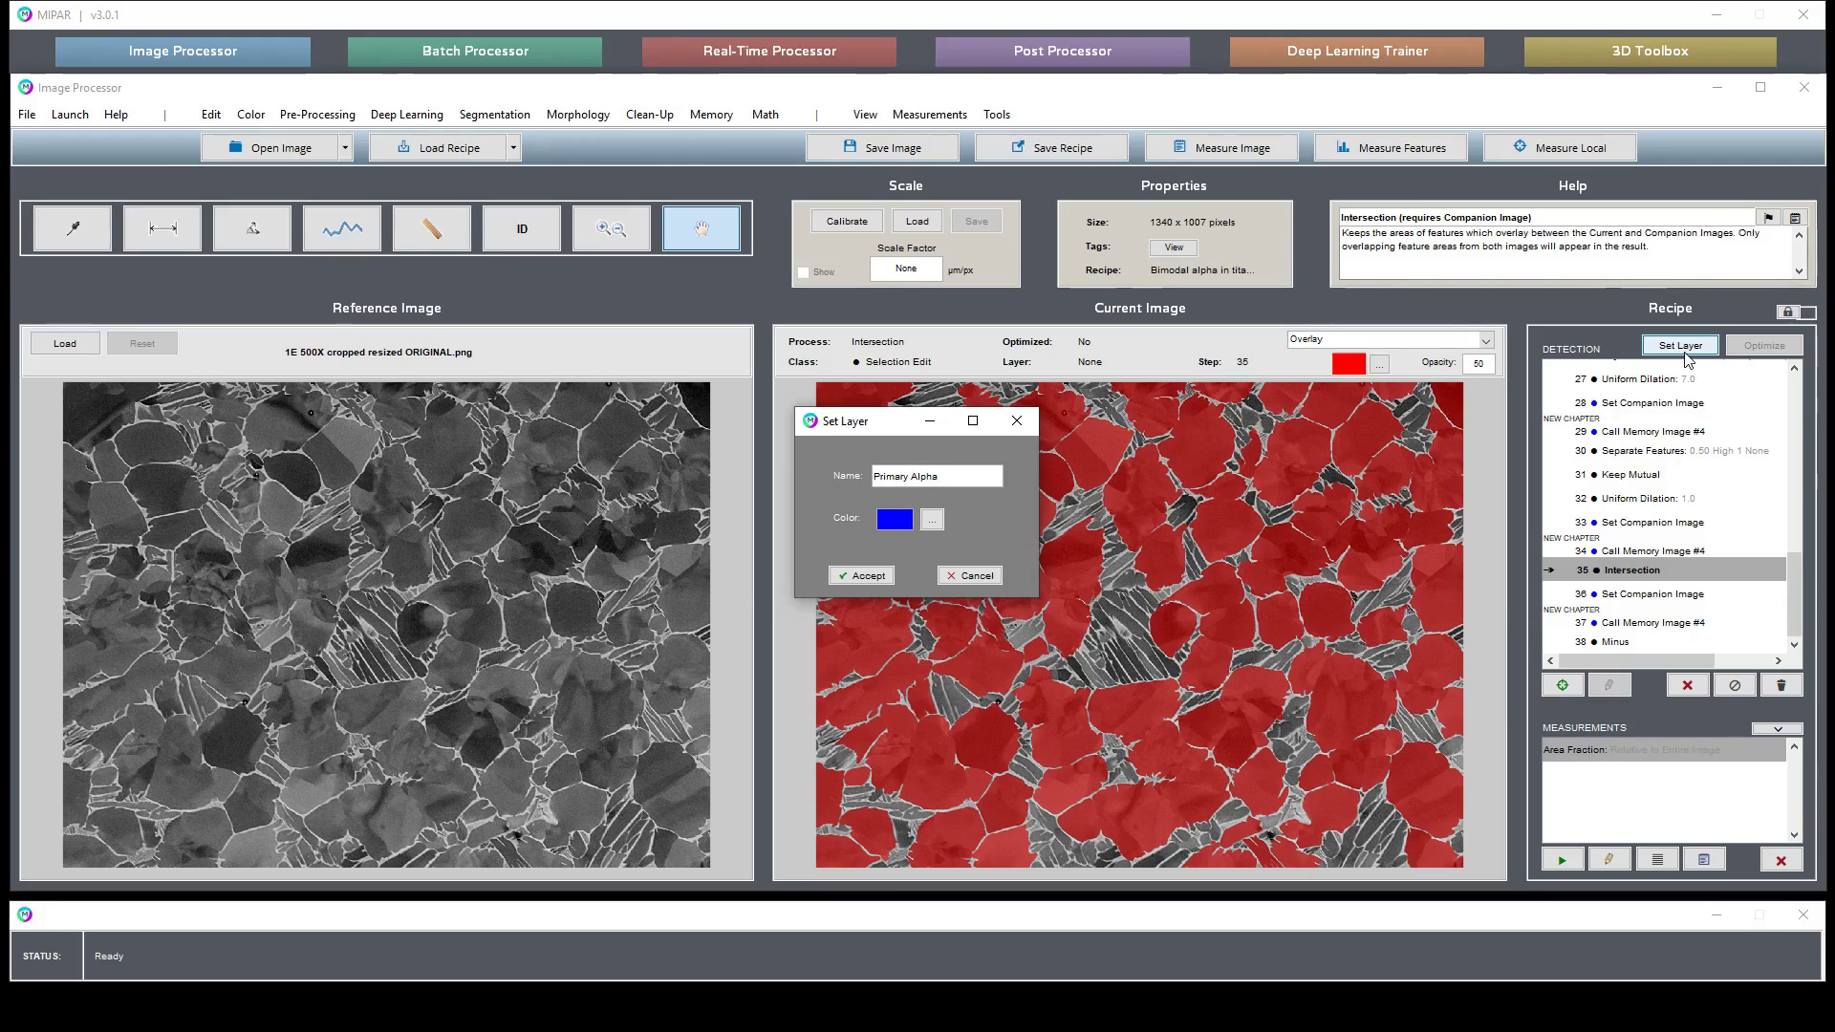
pyautogui.press('Return')
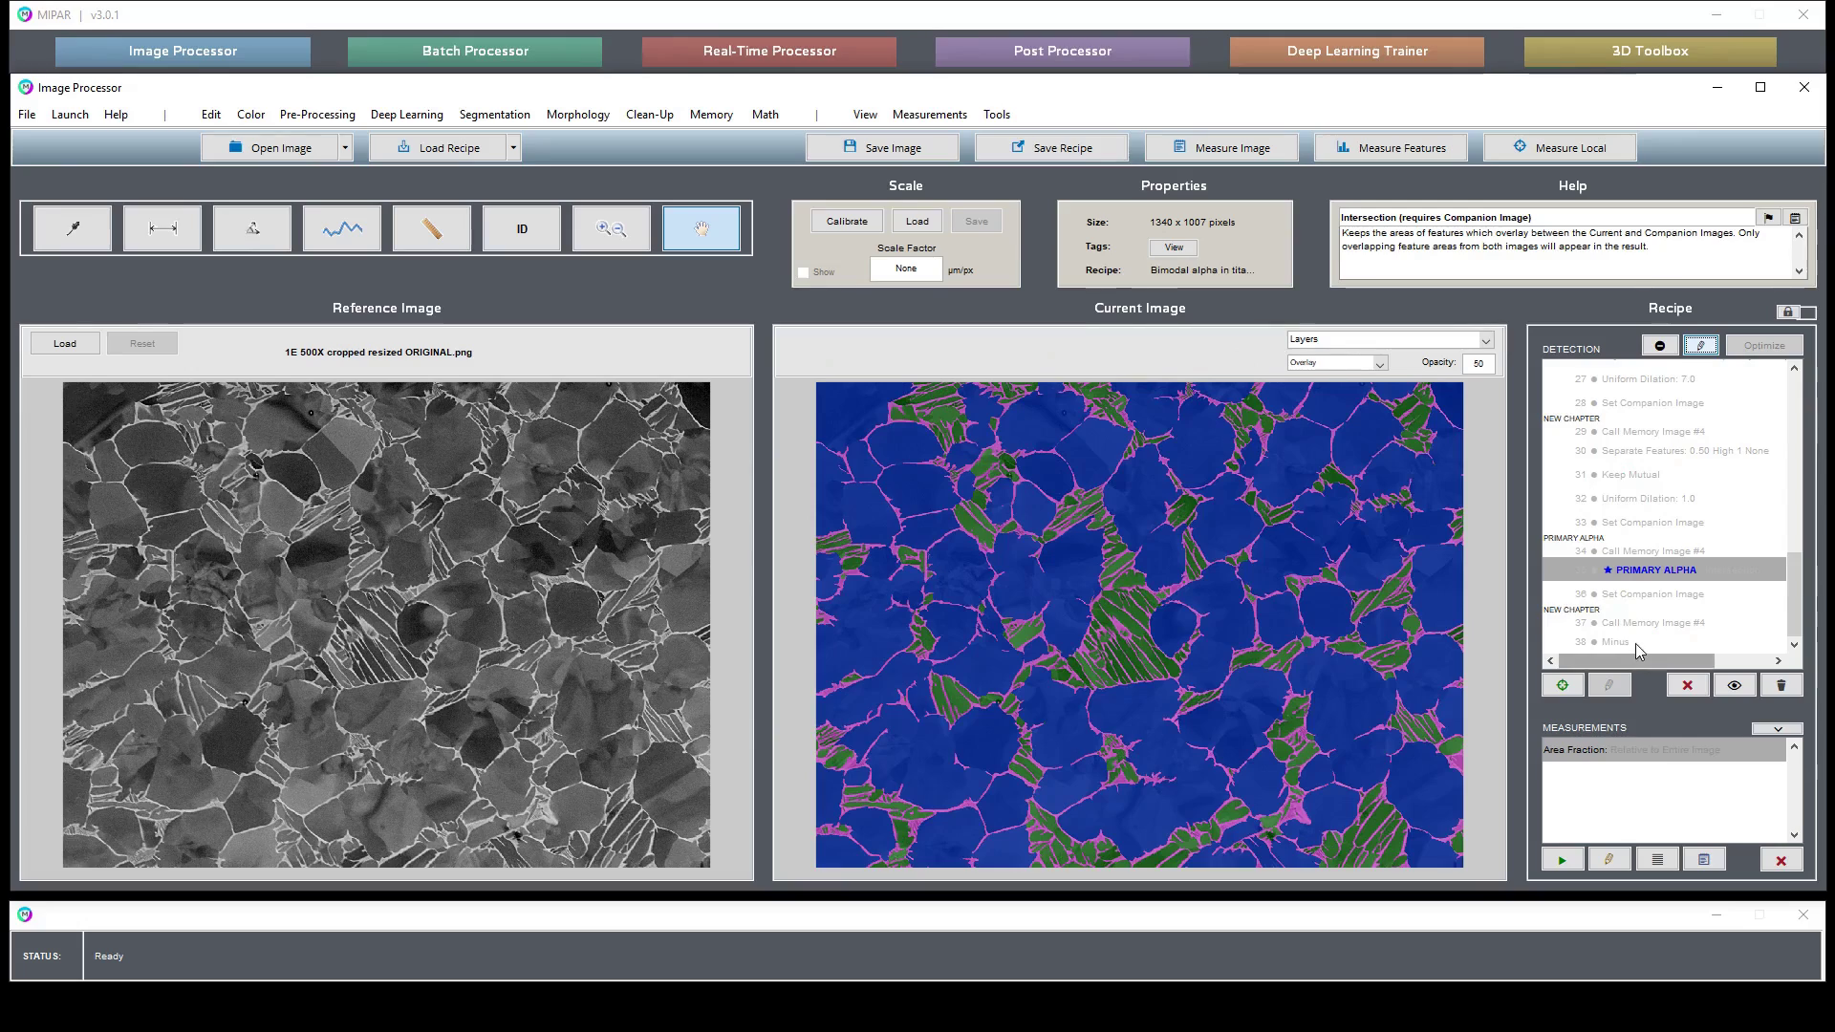
# Set the Minus result at recipe step 38 as a layer named Secondary Alpha with the default orange color
pyautogui.click(1637, 645)
pyautogui.click(1681, 346)
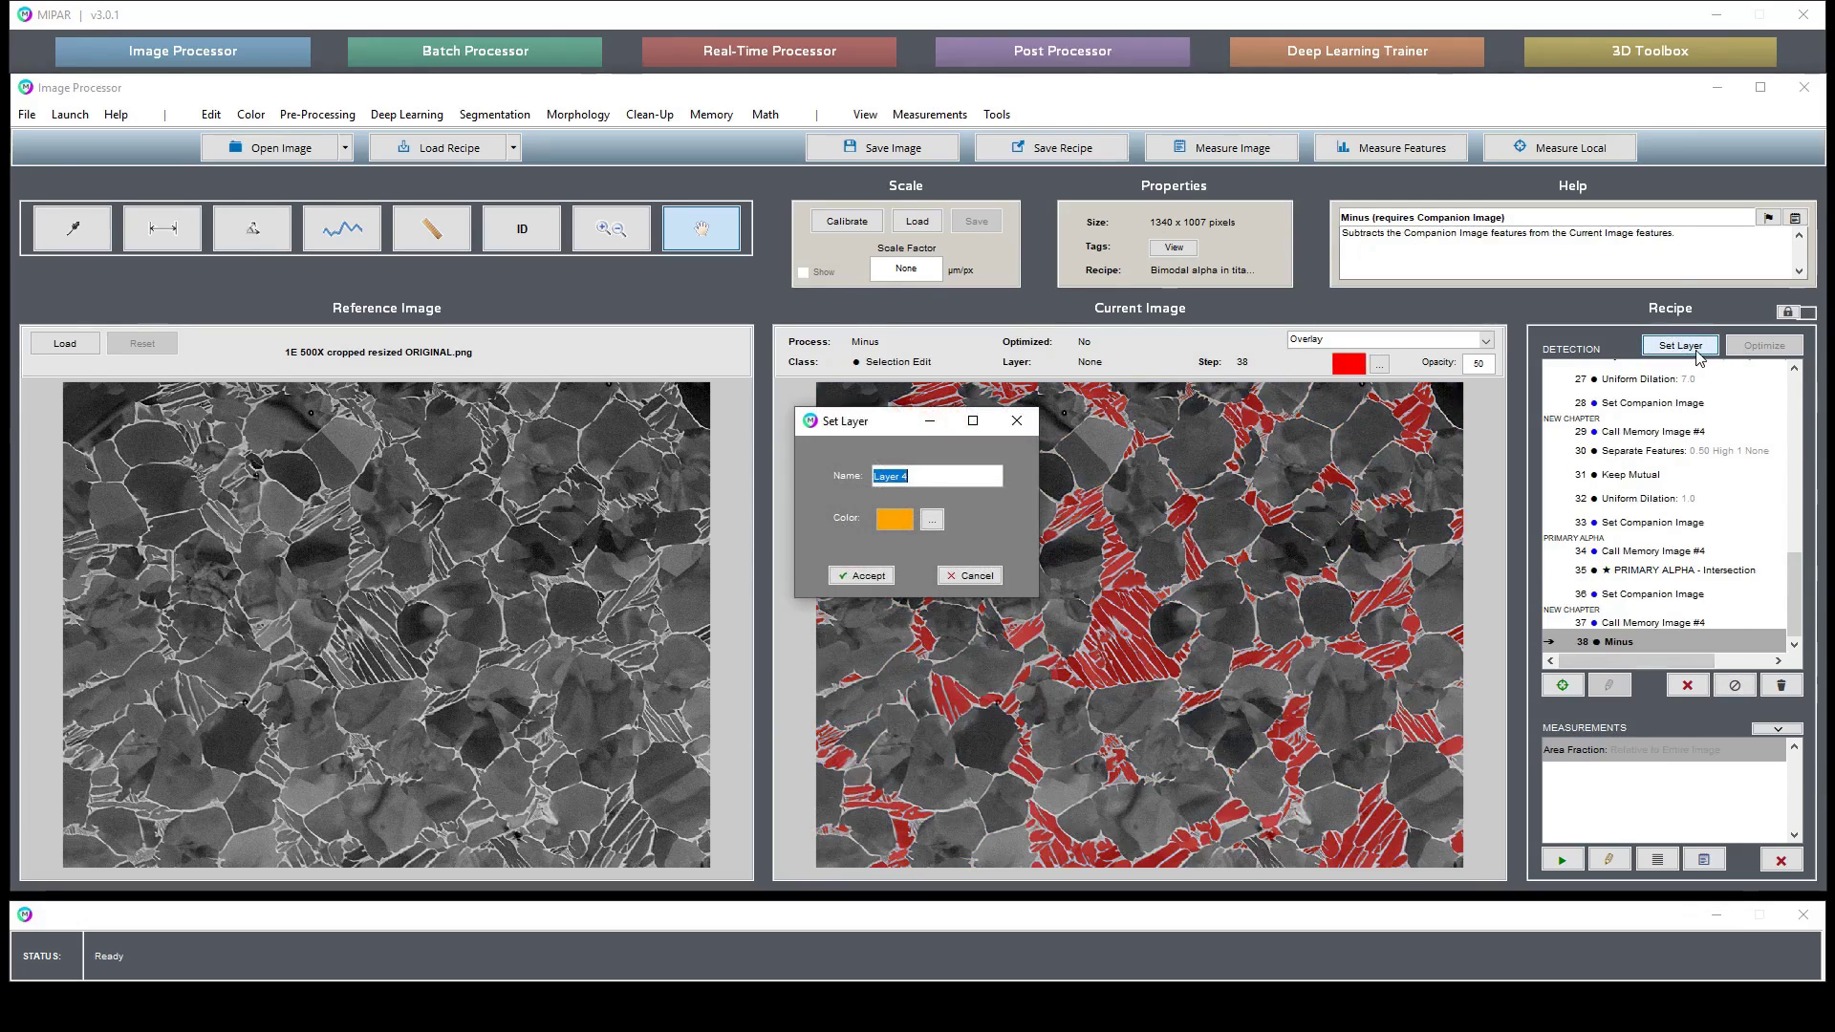
pyautogui.write('Secondary Alpha')
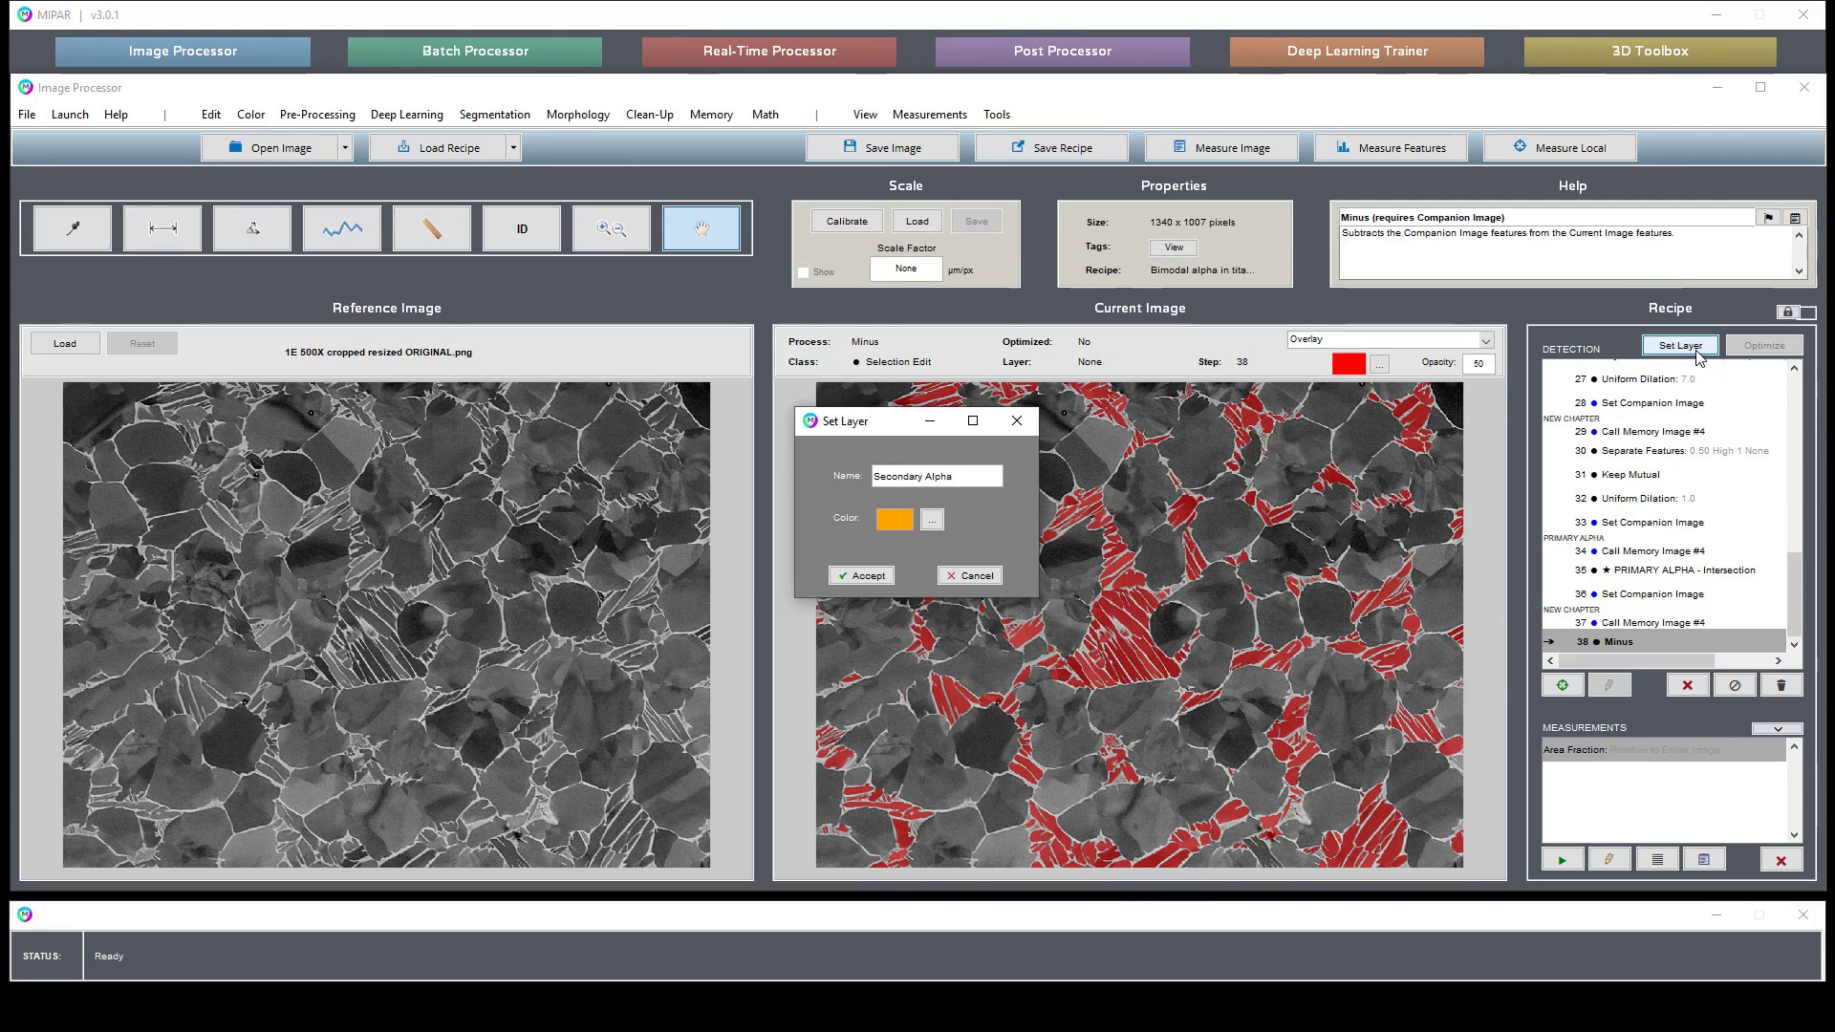
pyautogui.press('Return')
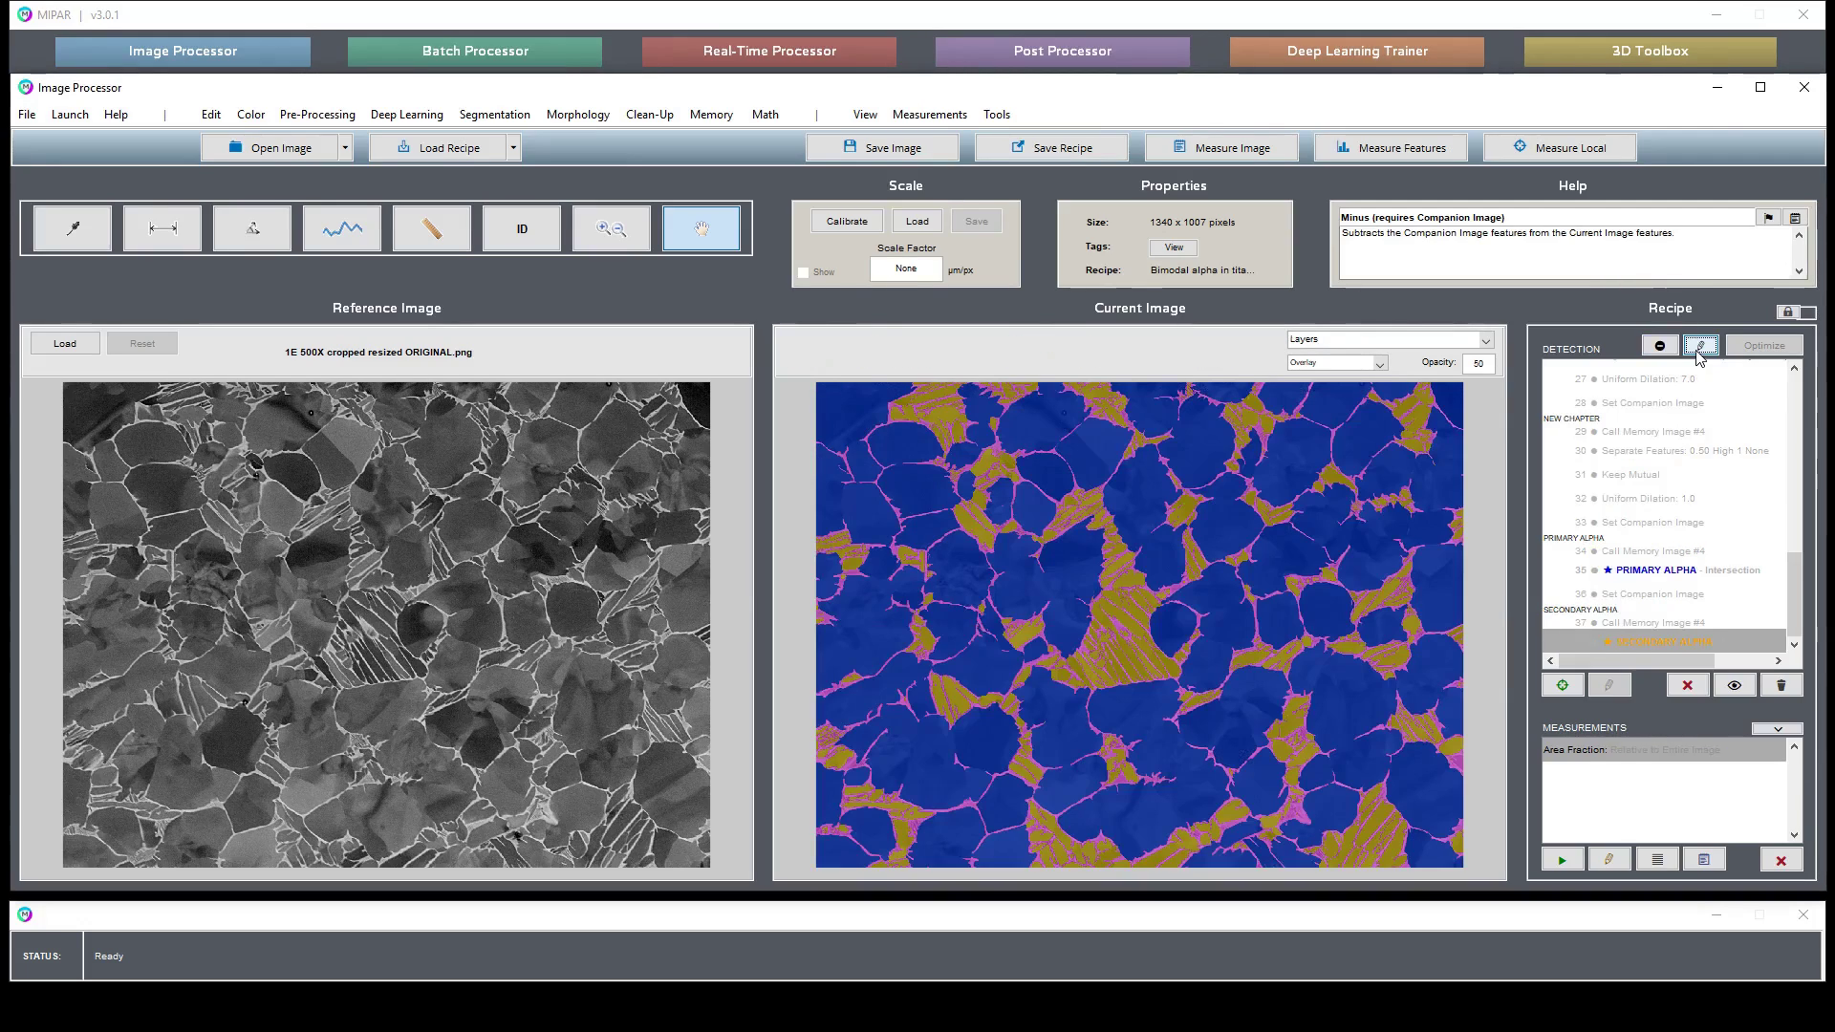
# Run the Area Fraction measurement and review the values for the Beta, Alpha, Primary Alpha and Secondary Alpha layers
pyautogui.click(1600, 750)
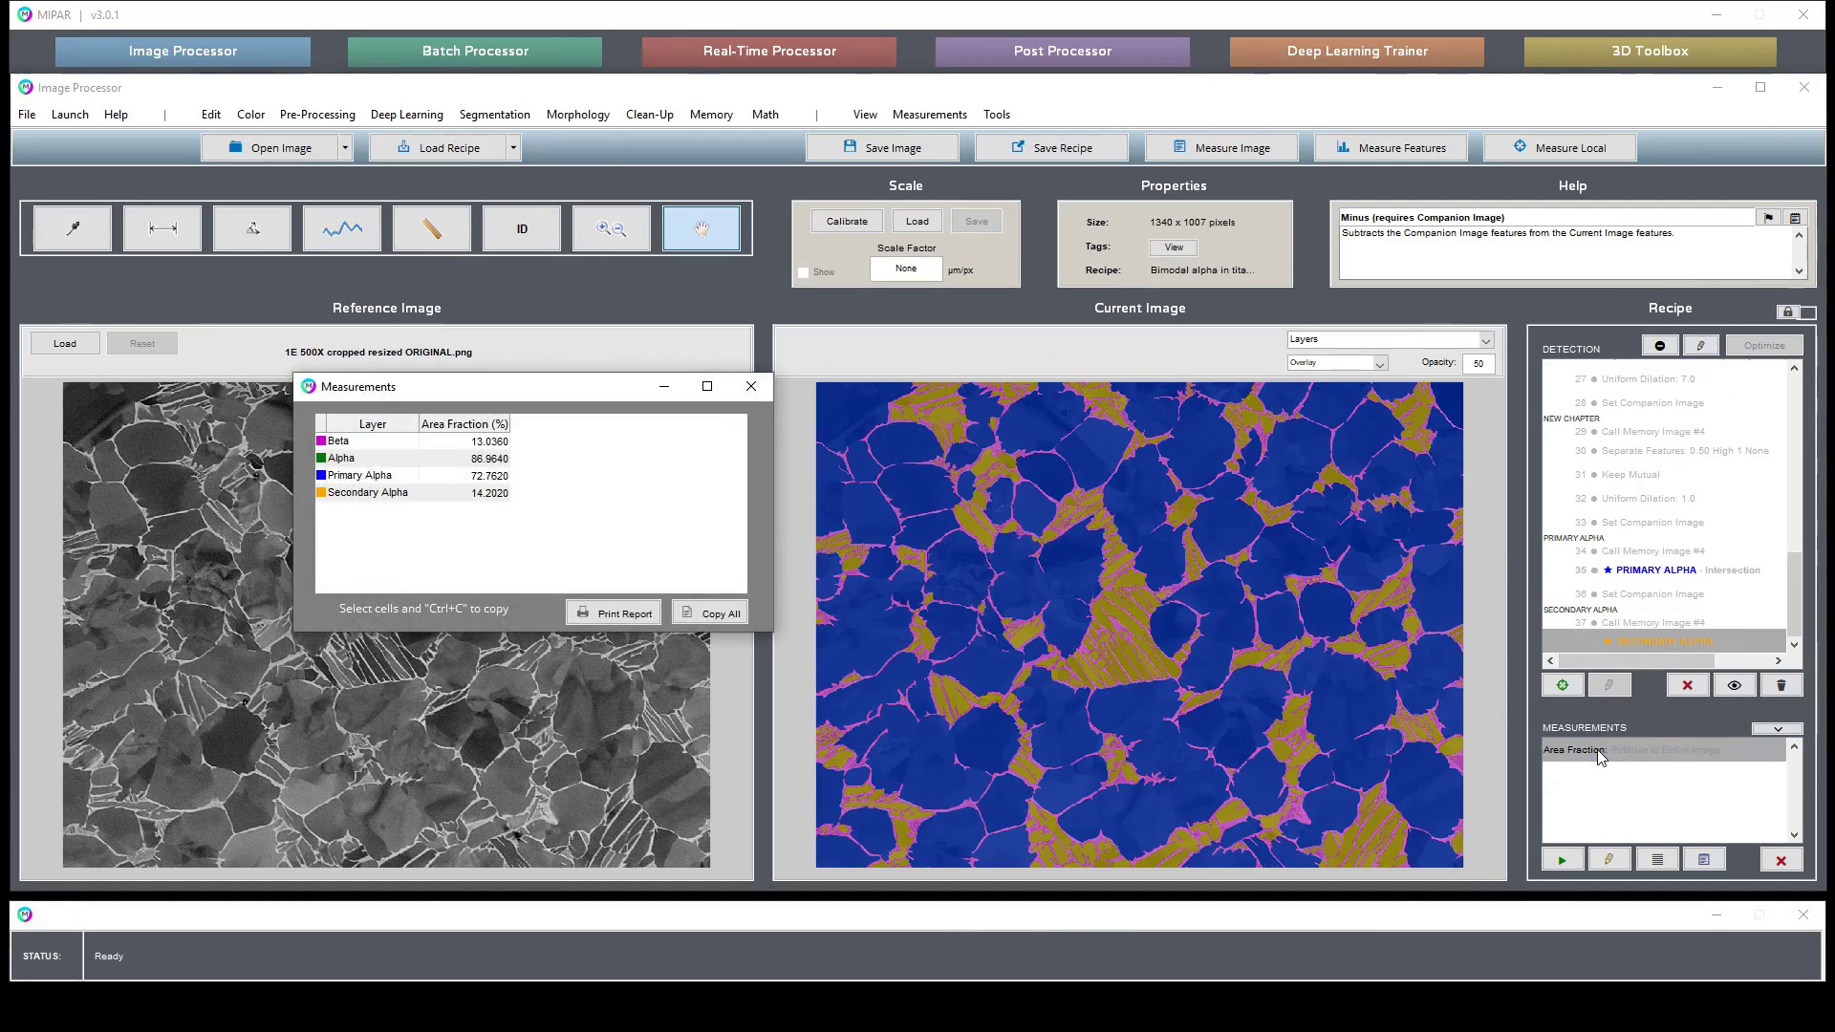
pyautogui.click(499, 446)
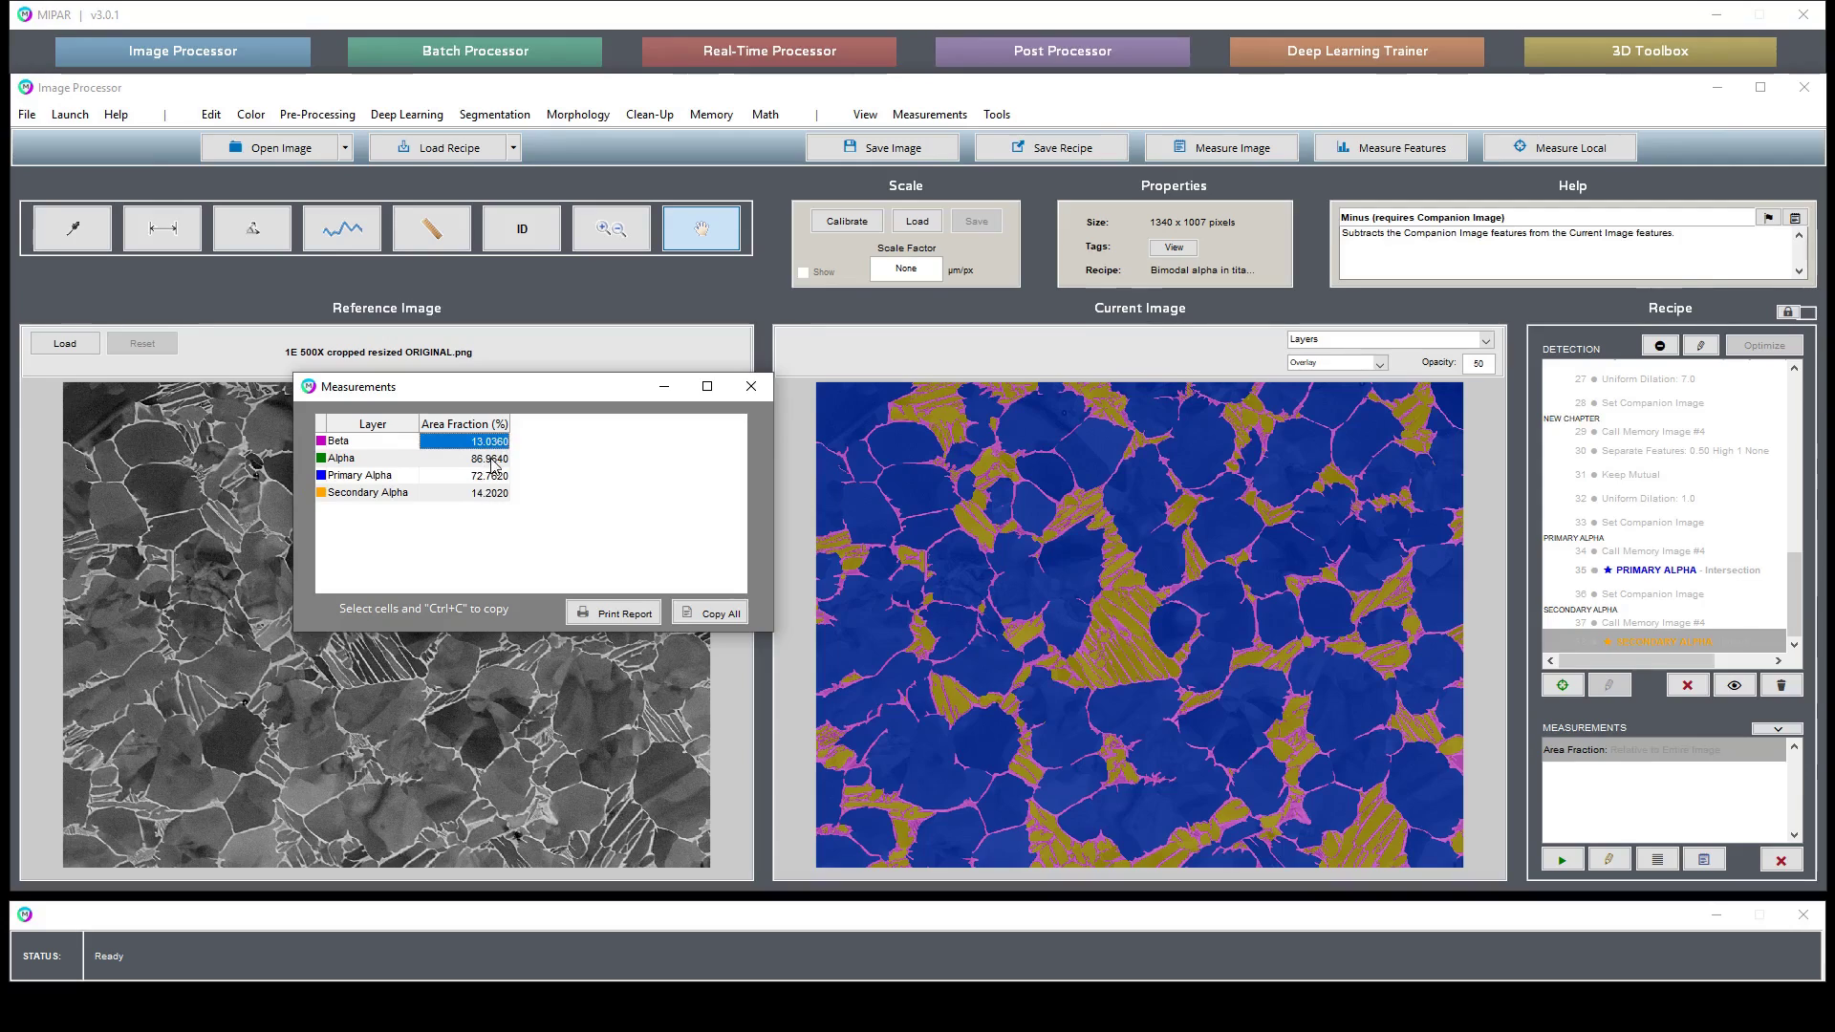
pyautogui.click(495, 460)
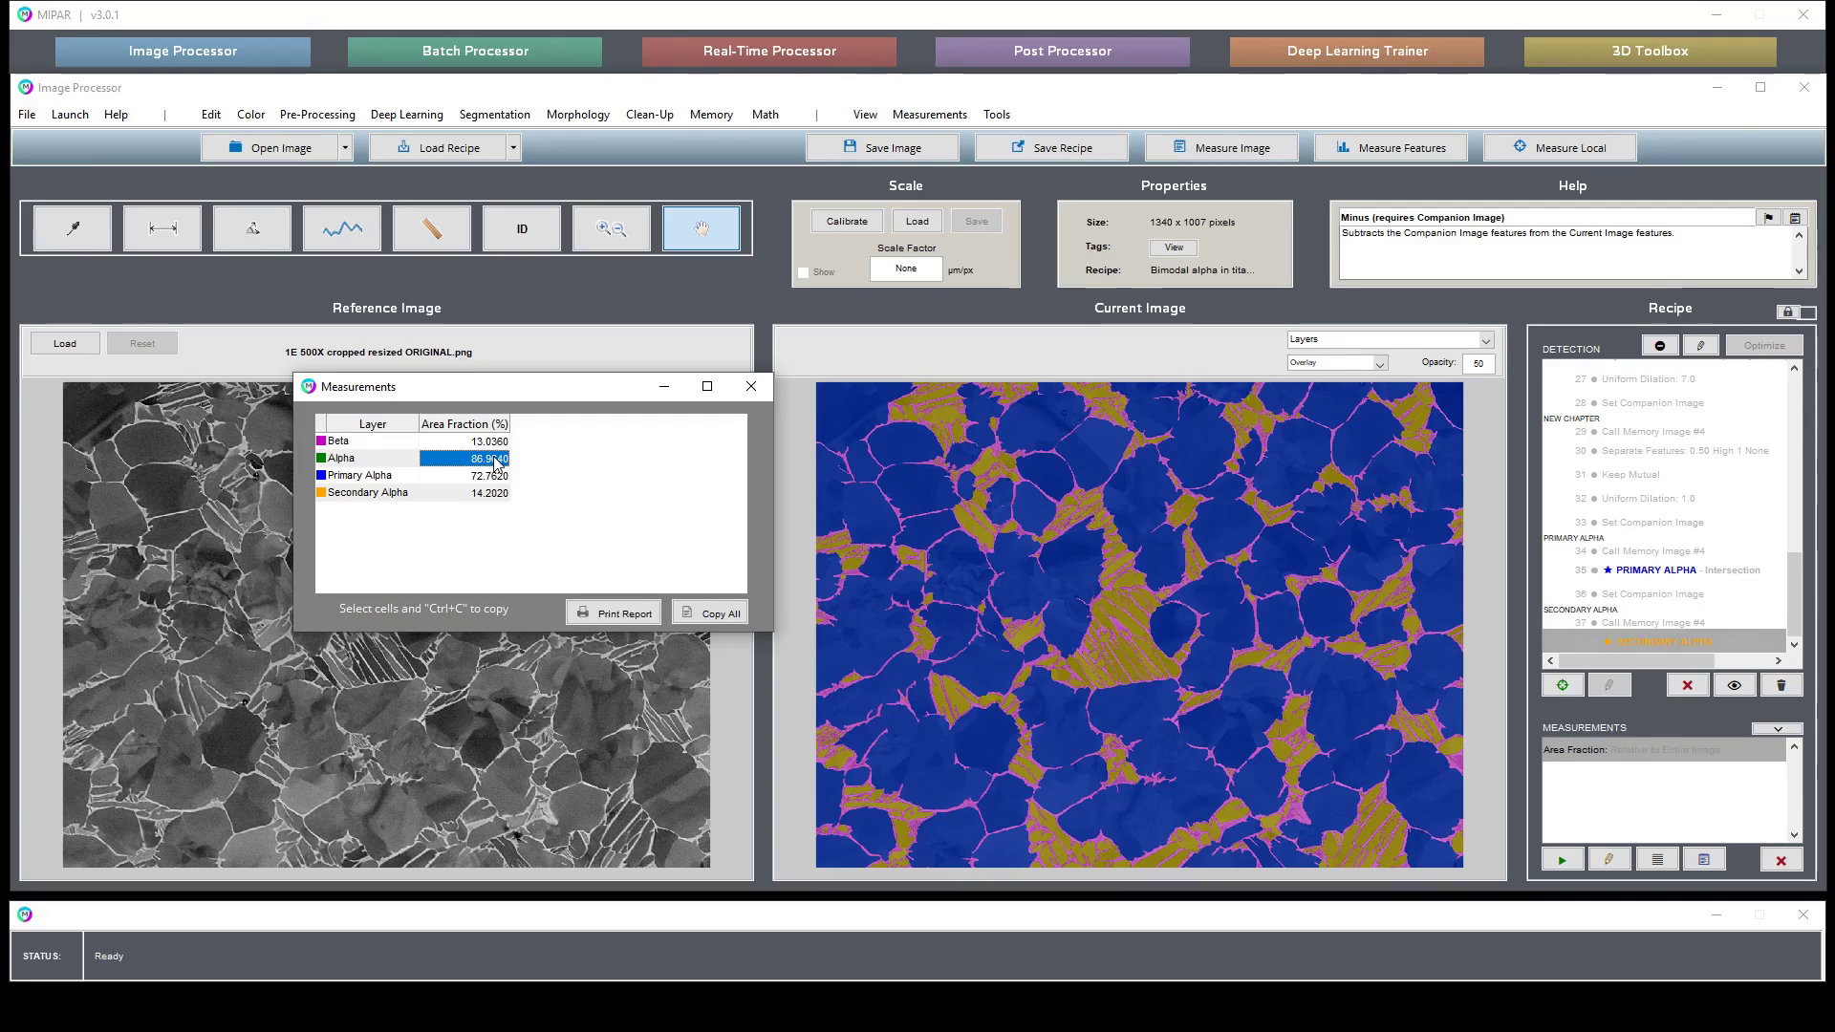
pyautogui.click(472, 478)
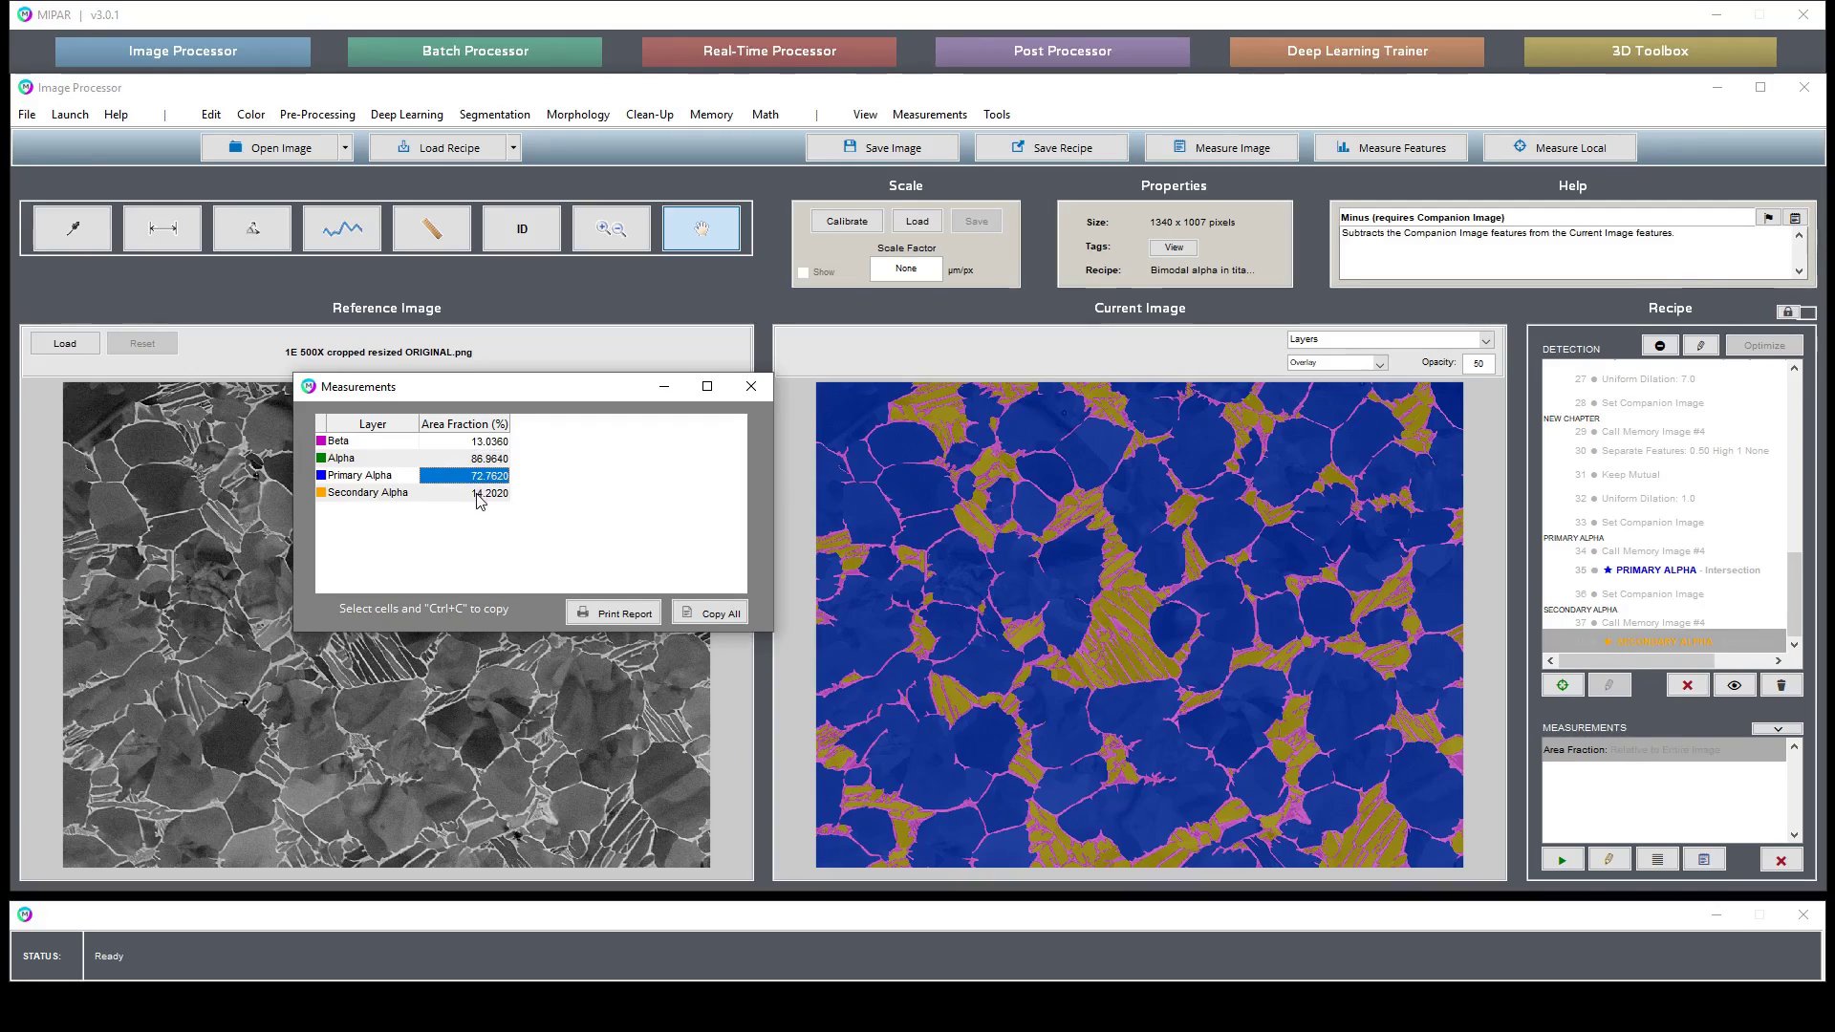
pyautogui.click(480, 495)
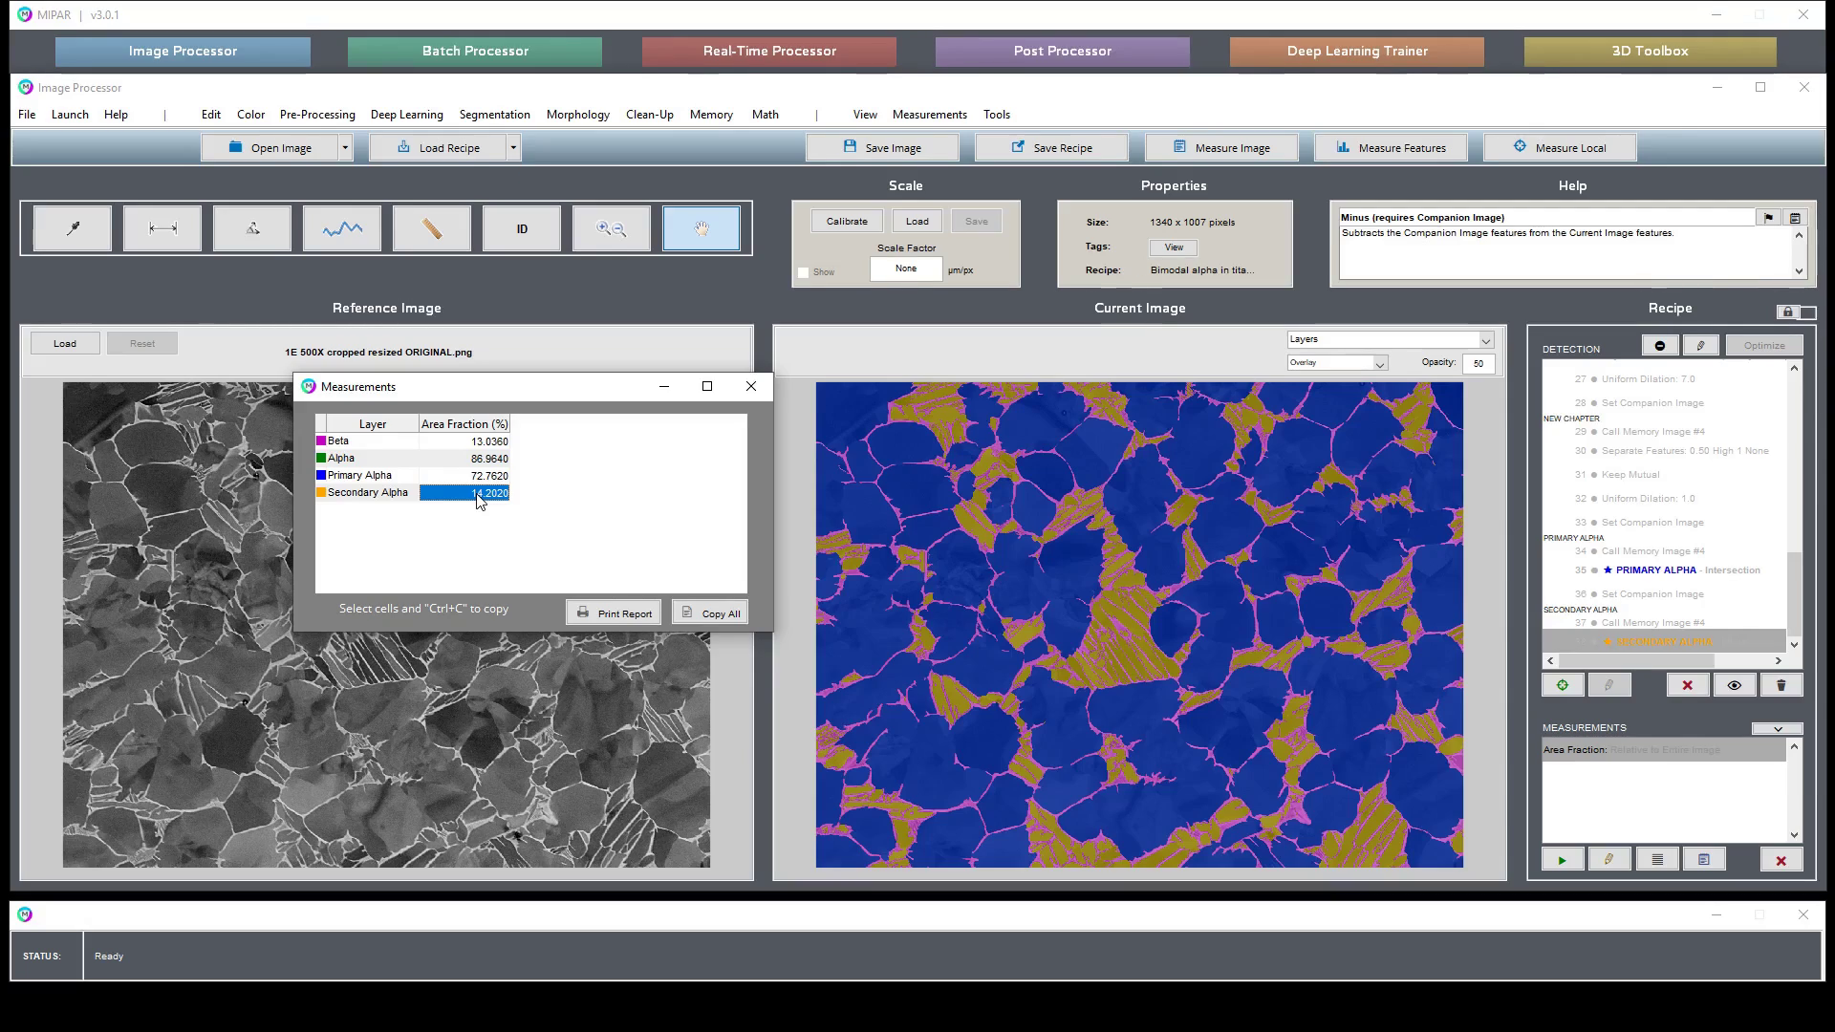
pyautogui.click(749, 388)
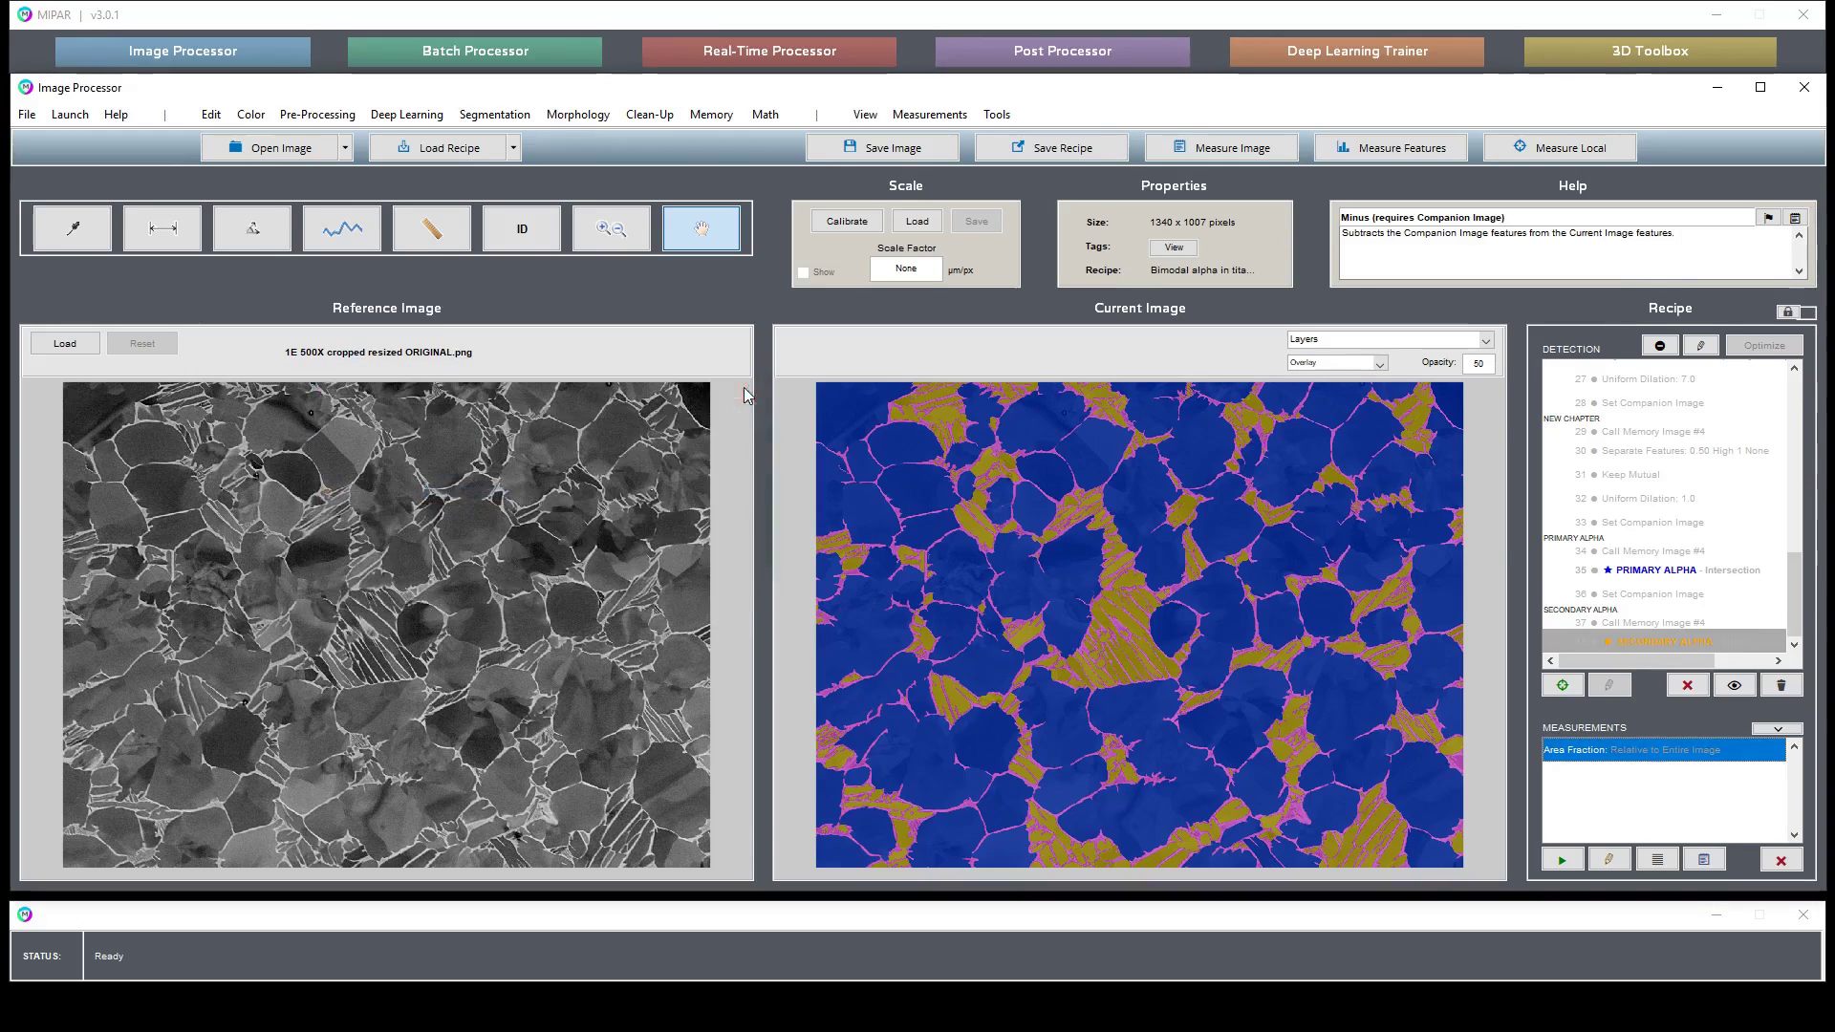
# Compare the Primary Alpha and Secondary Alpha layer selections on the whole micrograph
pyautogui.click(1657, 572)
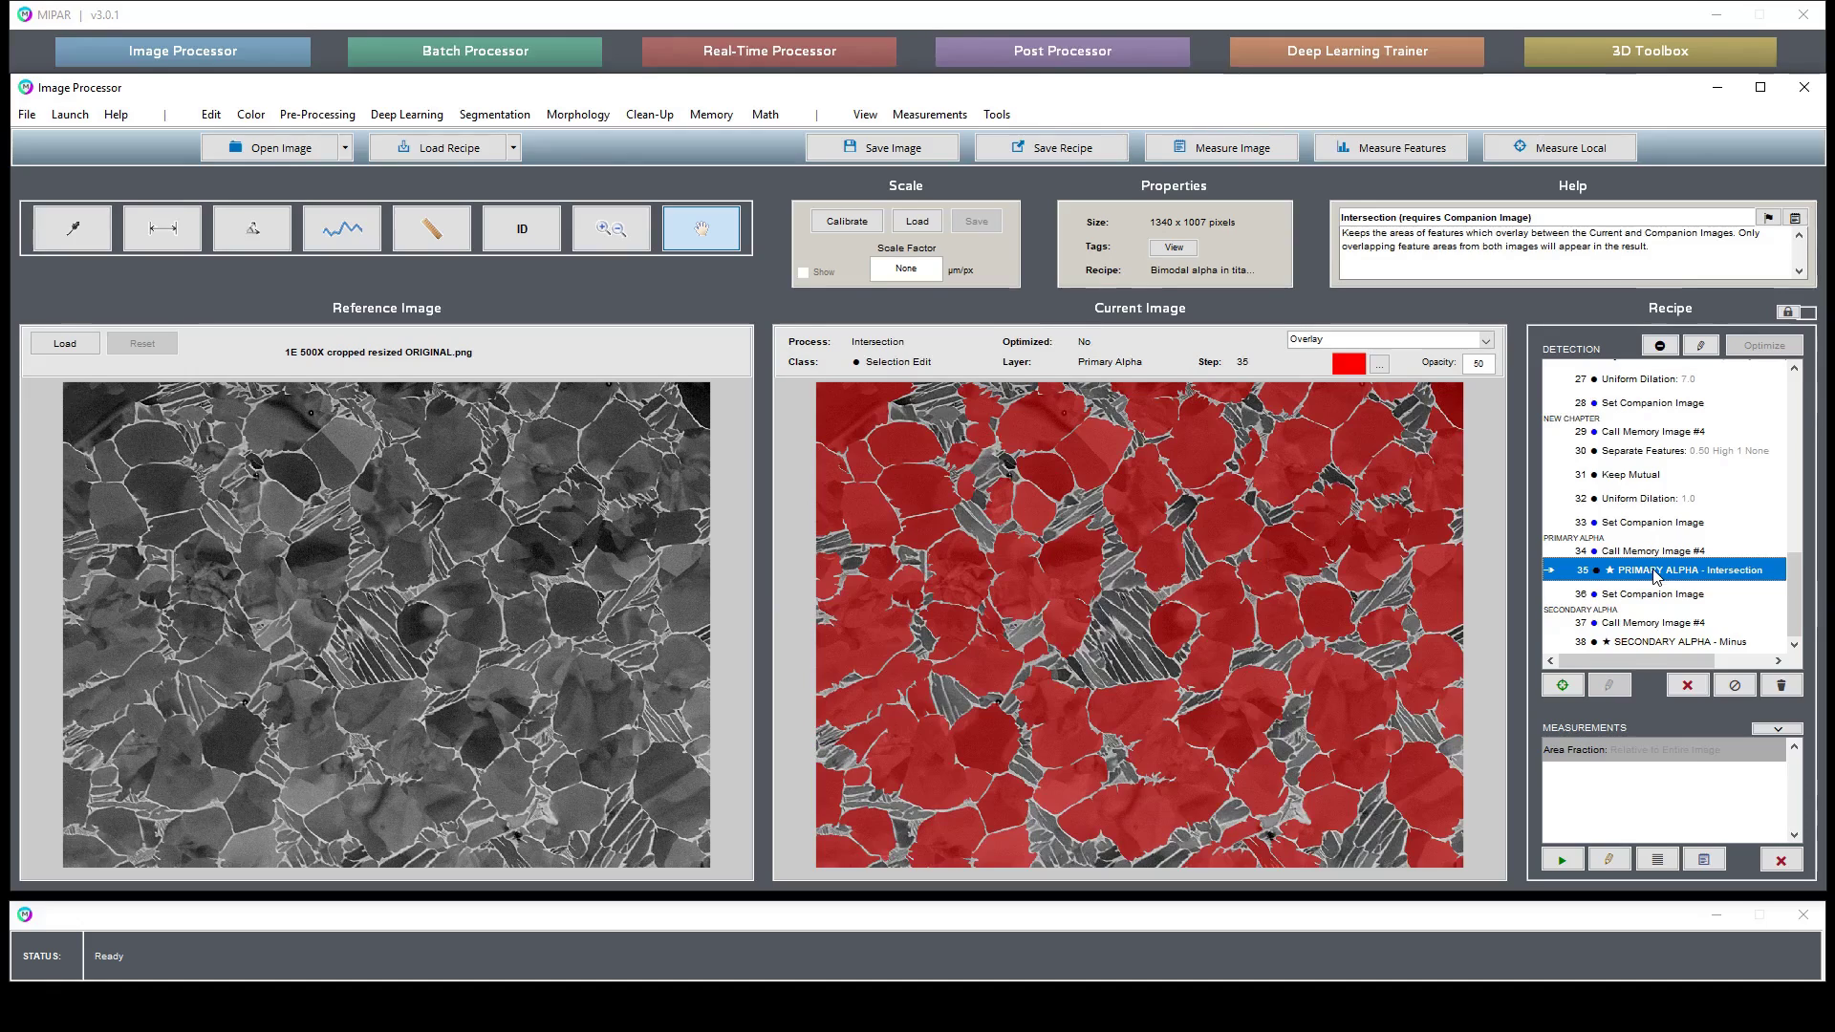
pyautogui.click(1646, 644)
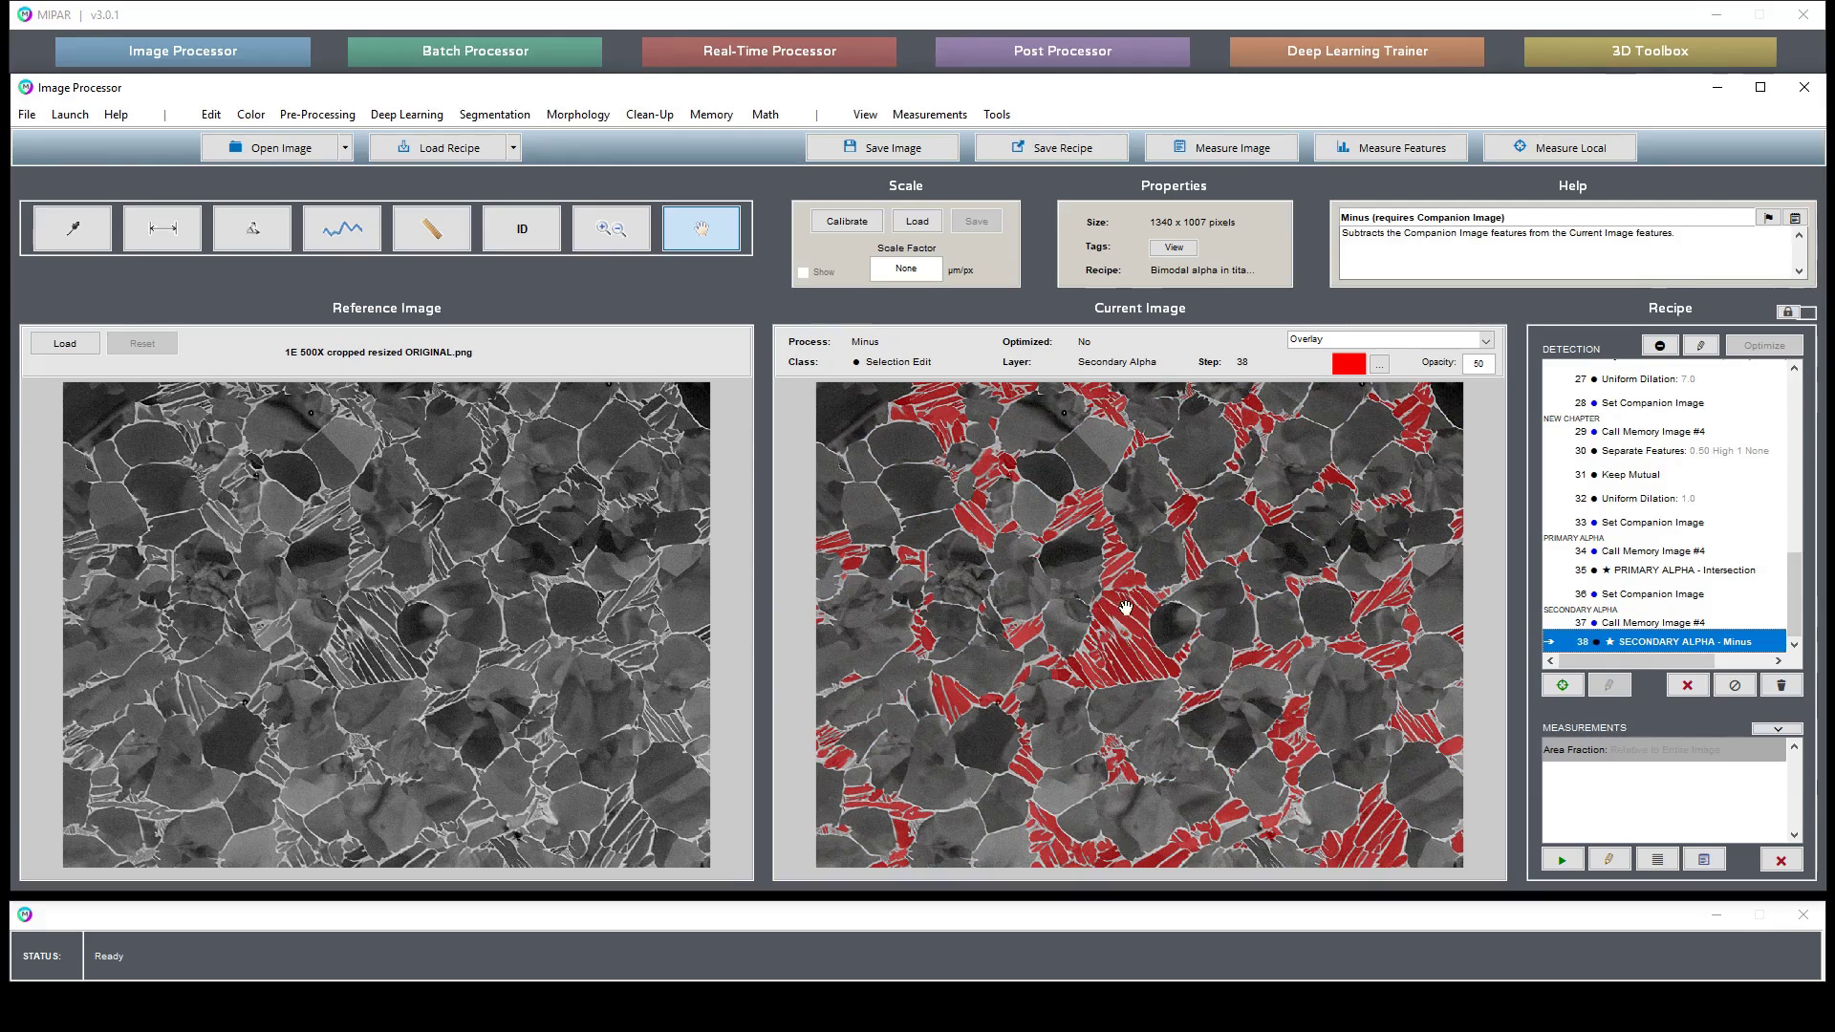
pyautogui.click(1711, 577)
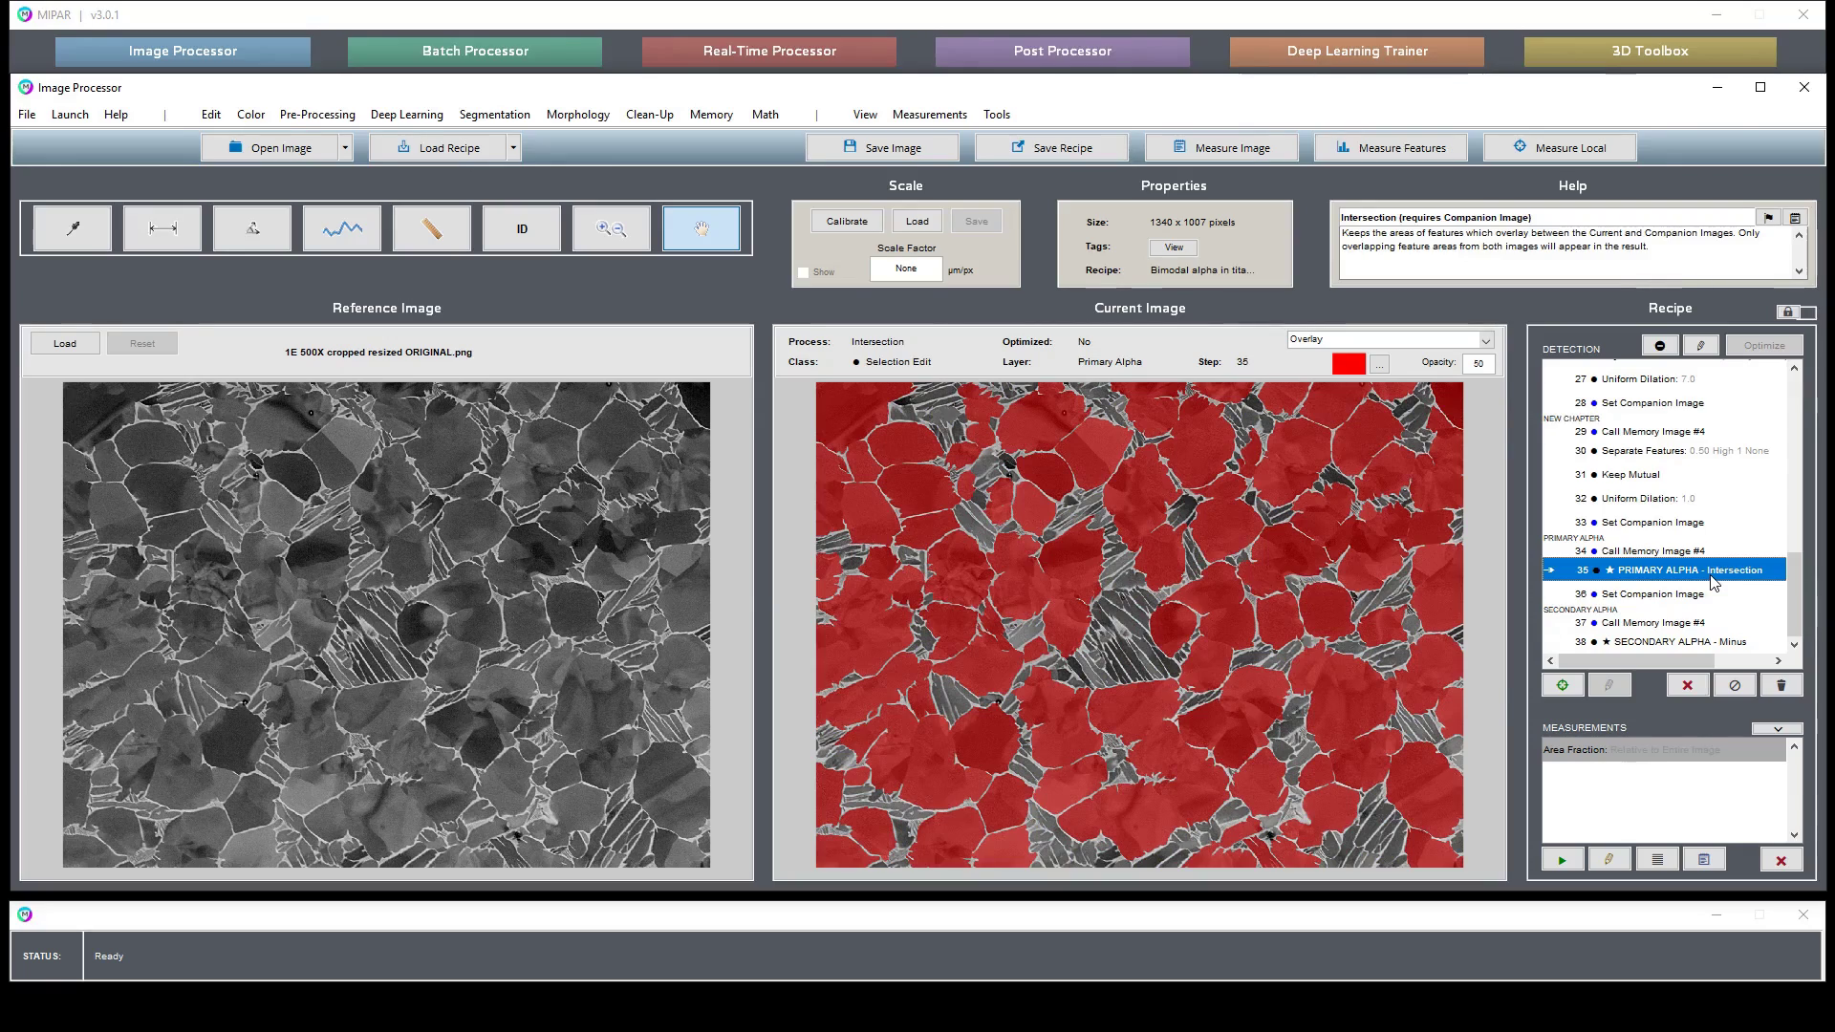
# Start Separate Features on the Set Companion Image result at recipe step 36 and preview it with a separation of 1
pyautogui.click(1659, 594)
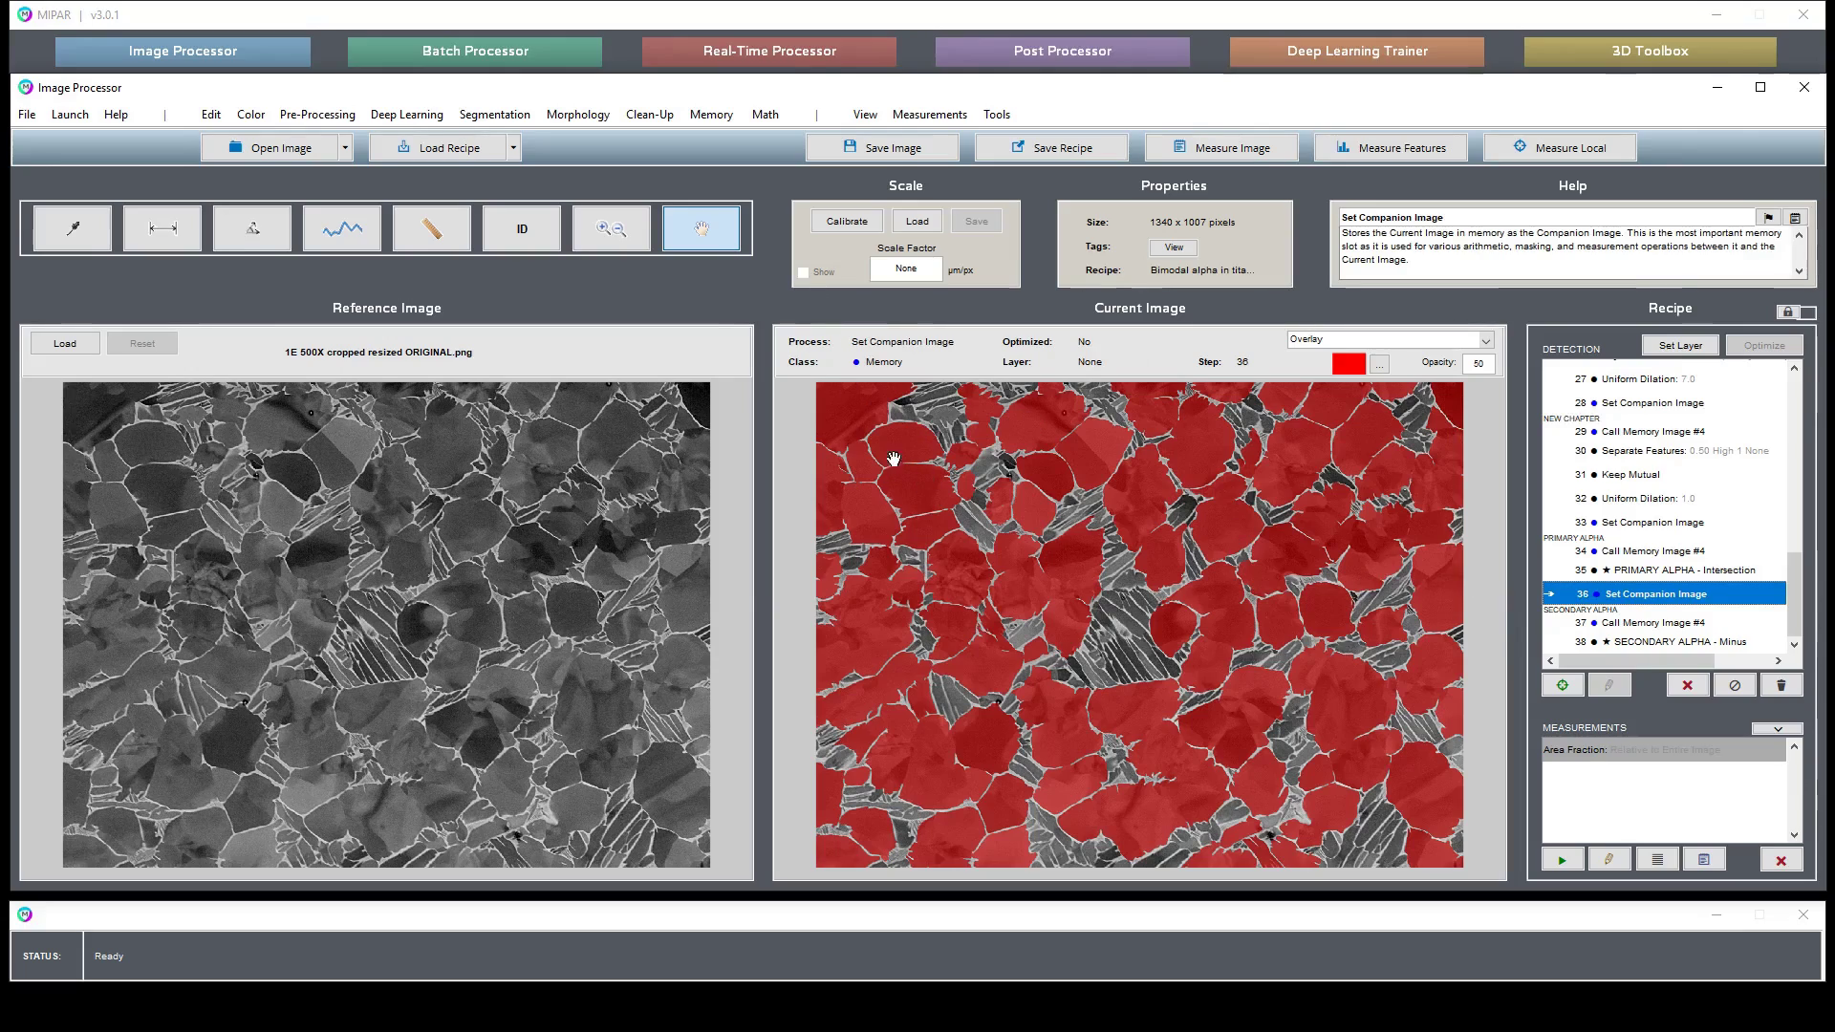
pyautogui.click(638, 237)
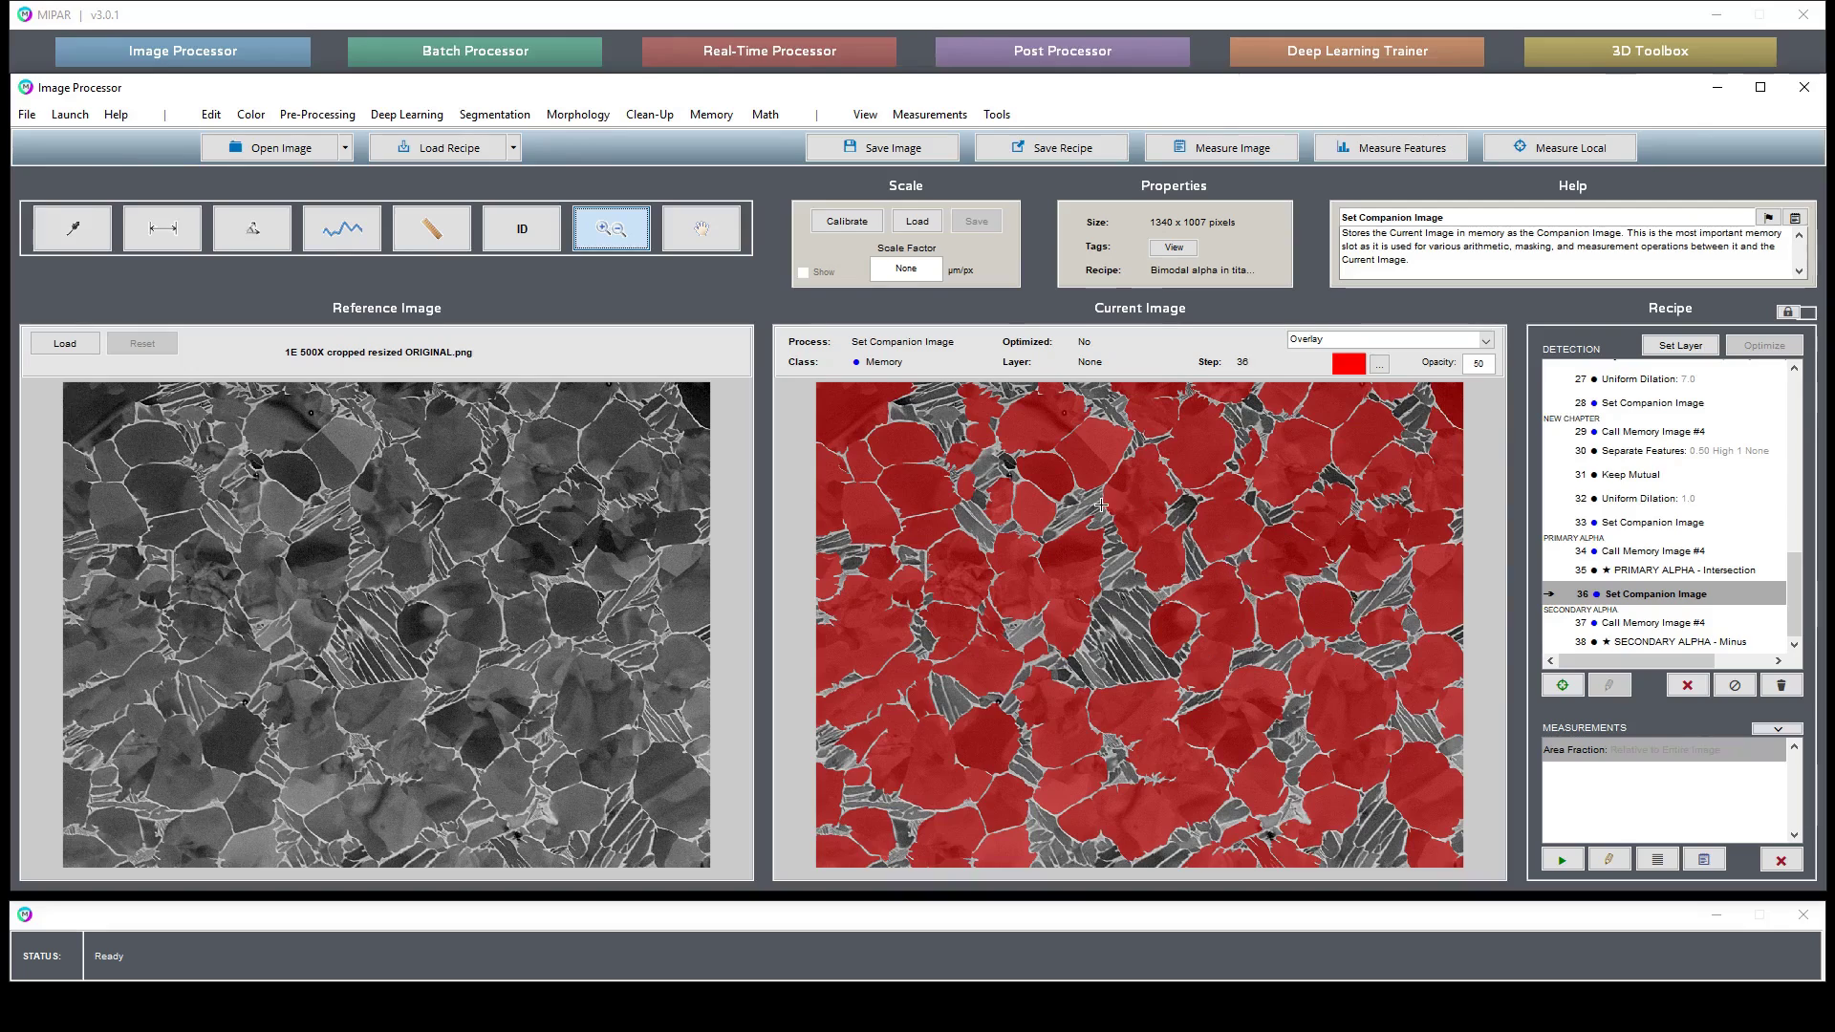
pyautogui.moveTo(1101, 505); pyautogui.dragTo(1352, 656)
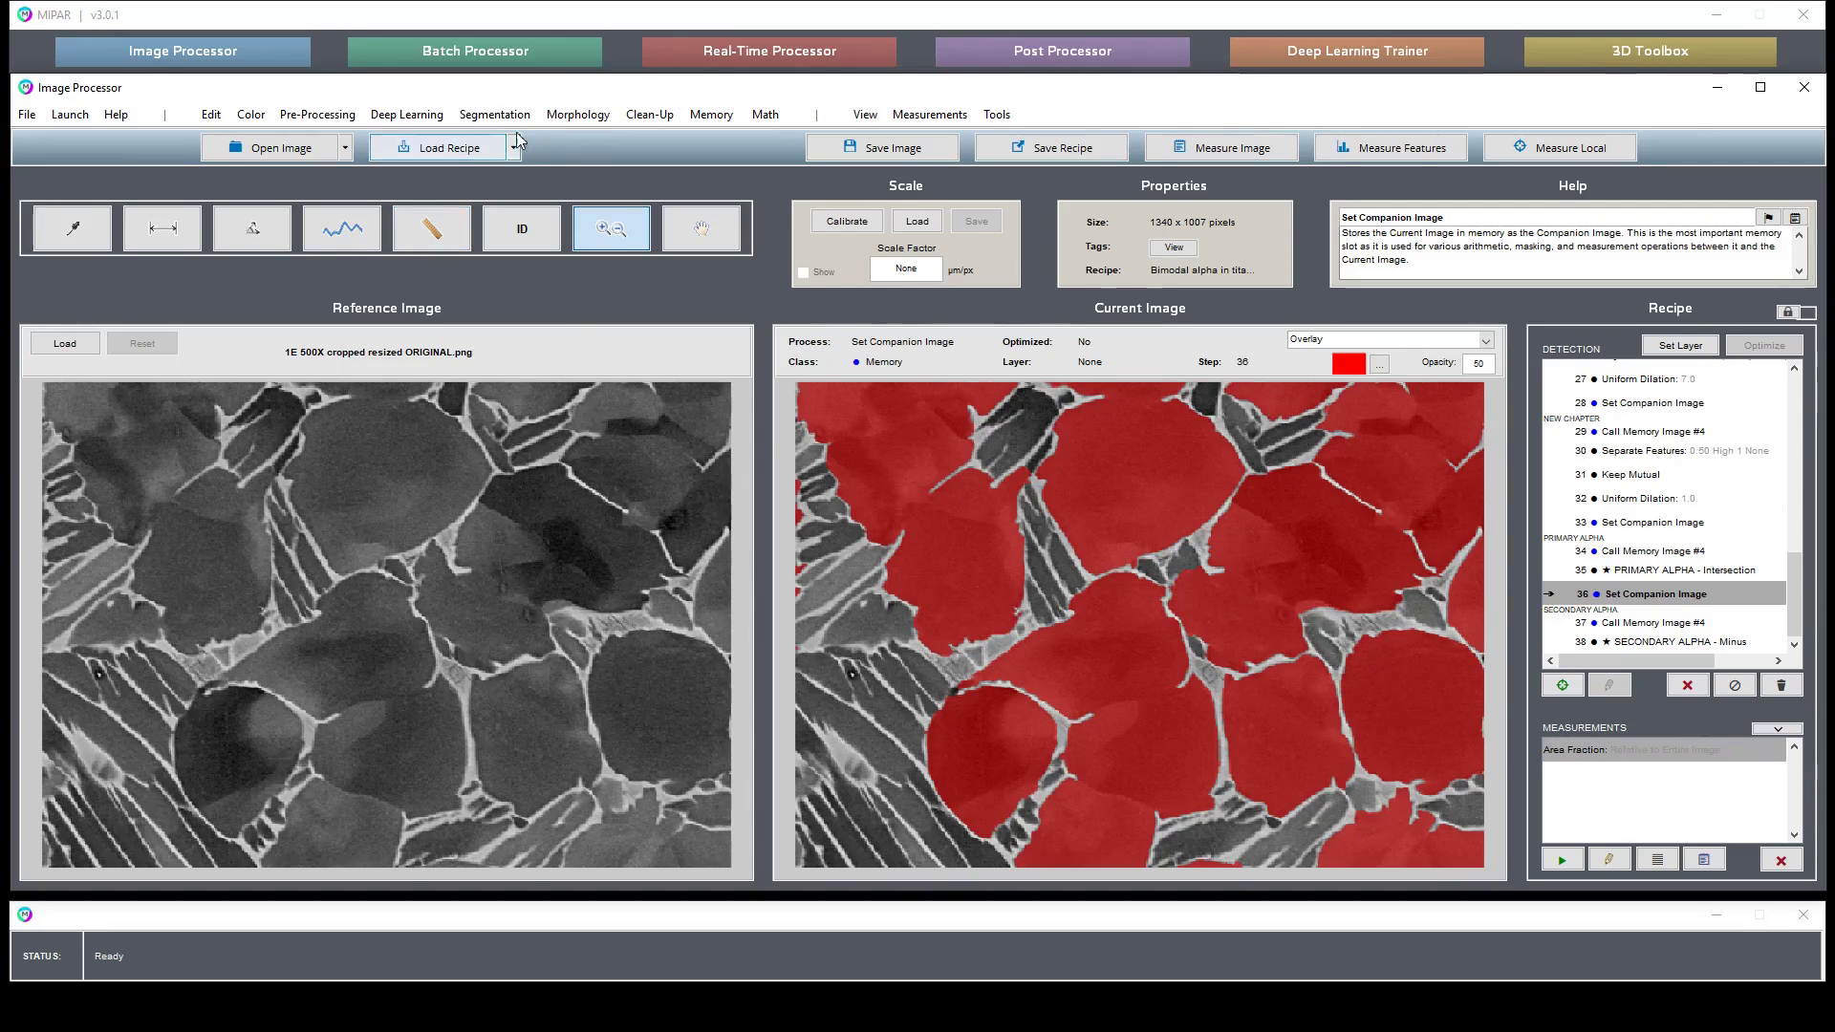
pyautogui.click(494, 115)
pyautogui.moveTo(579, 115)
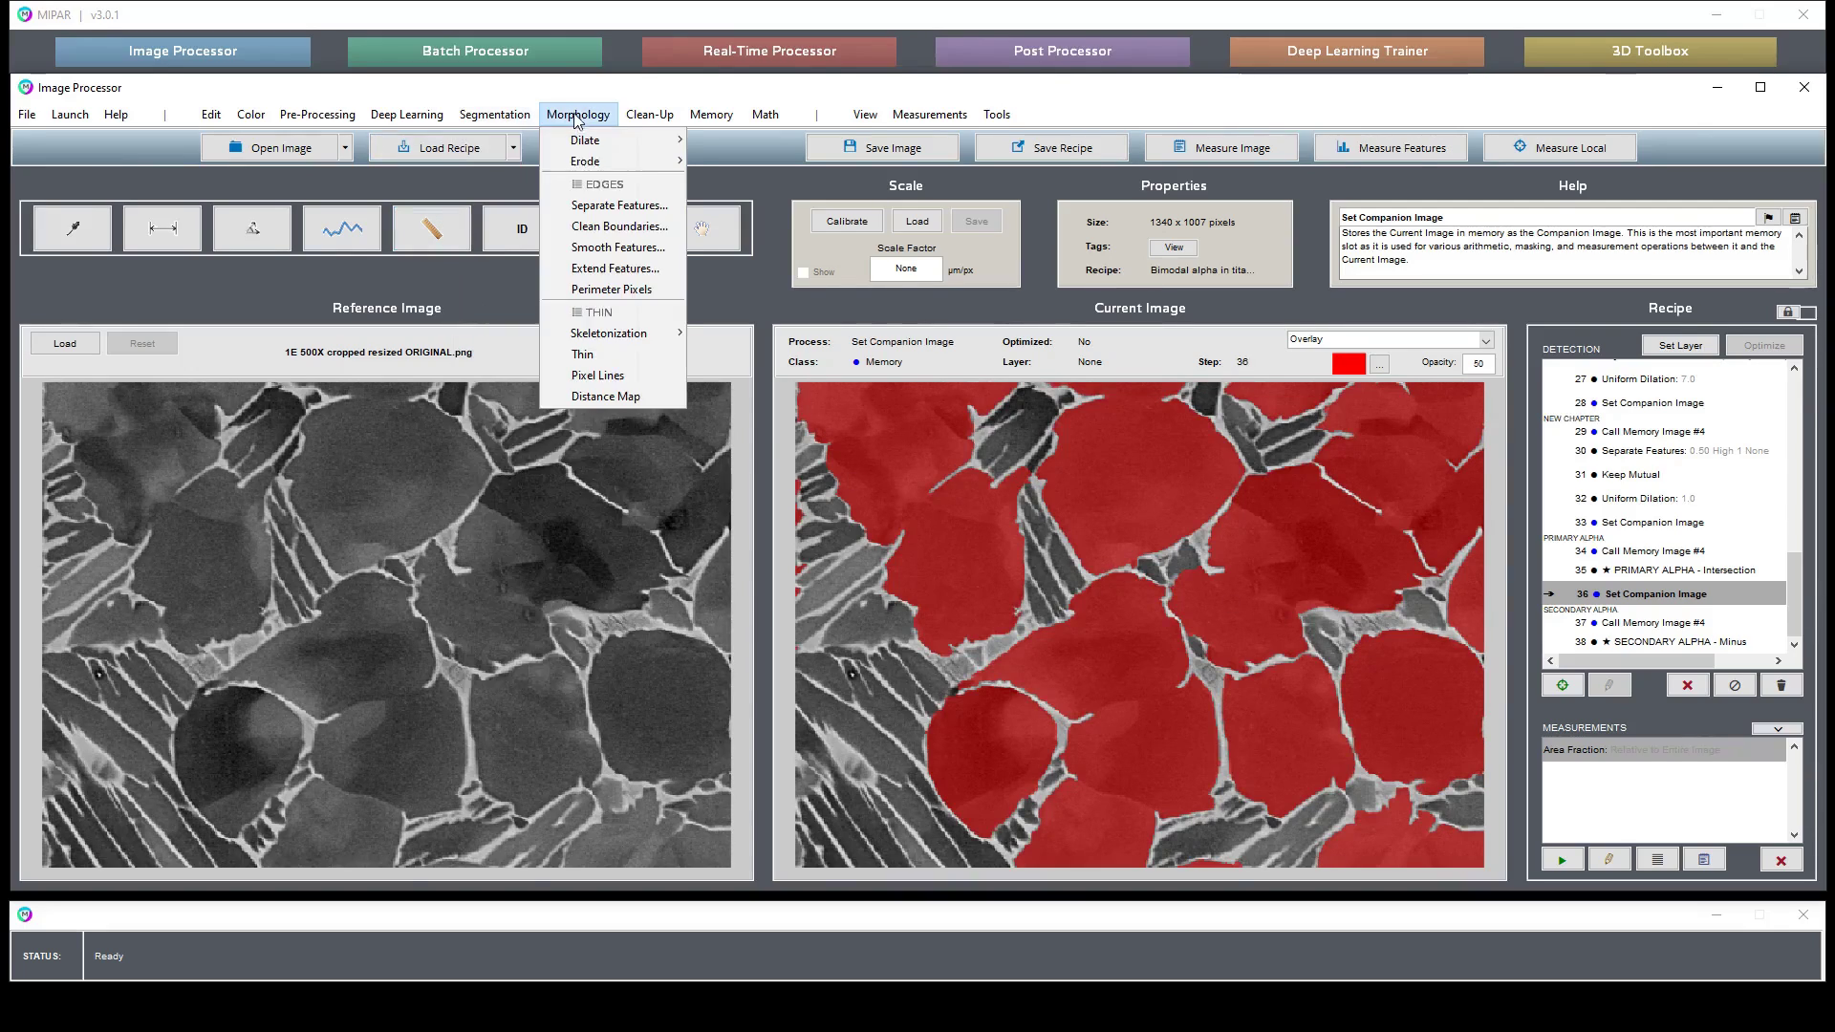
pyautogui.click(620, 205)
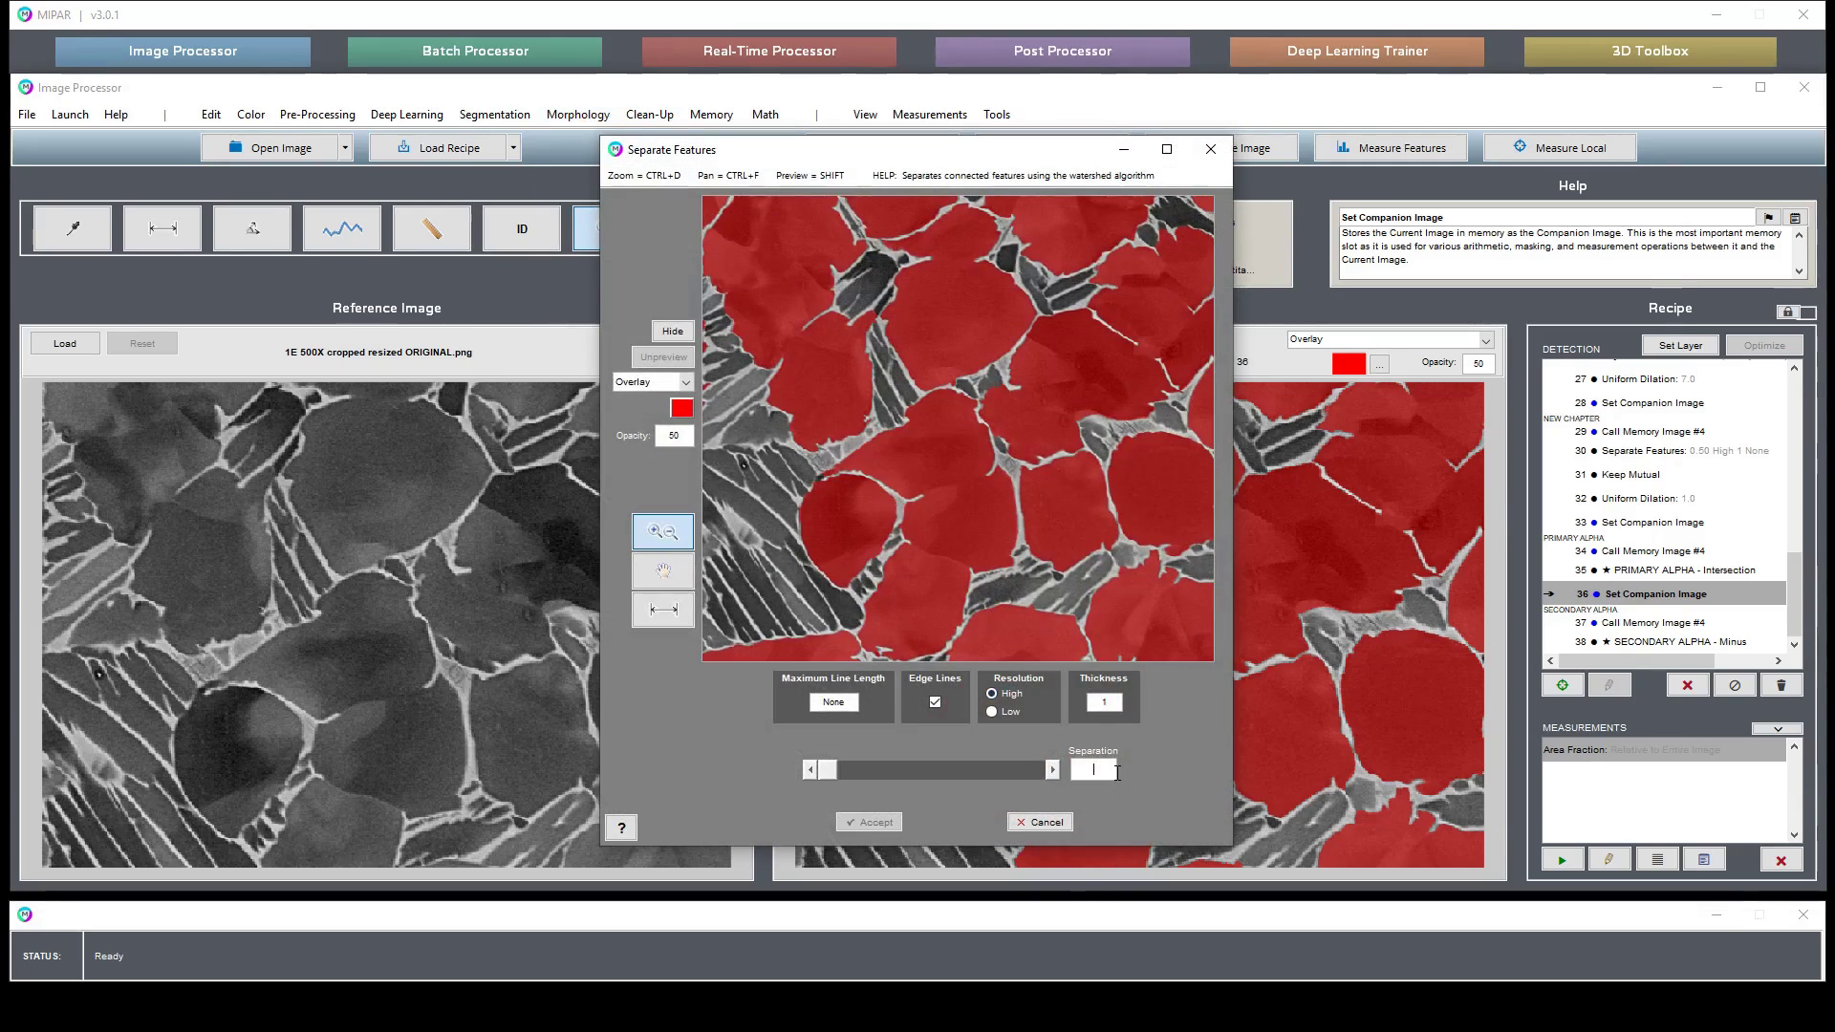
pyautogui.write('1')
pyautogui.press('Return')
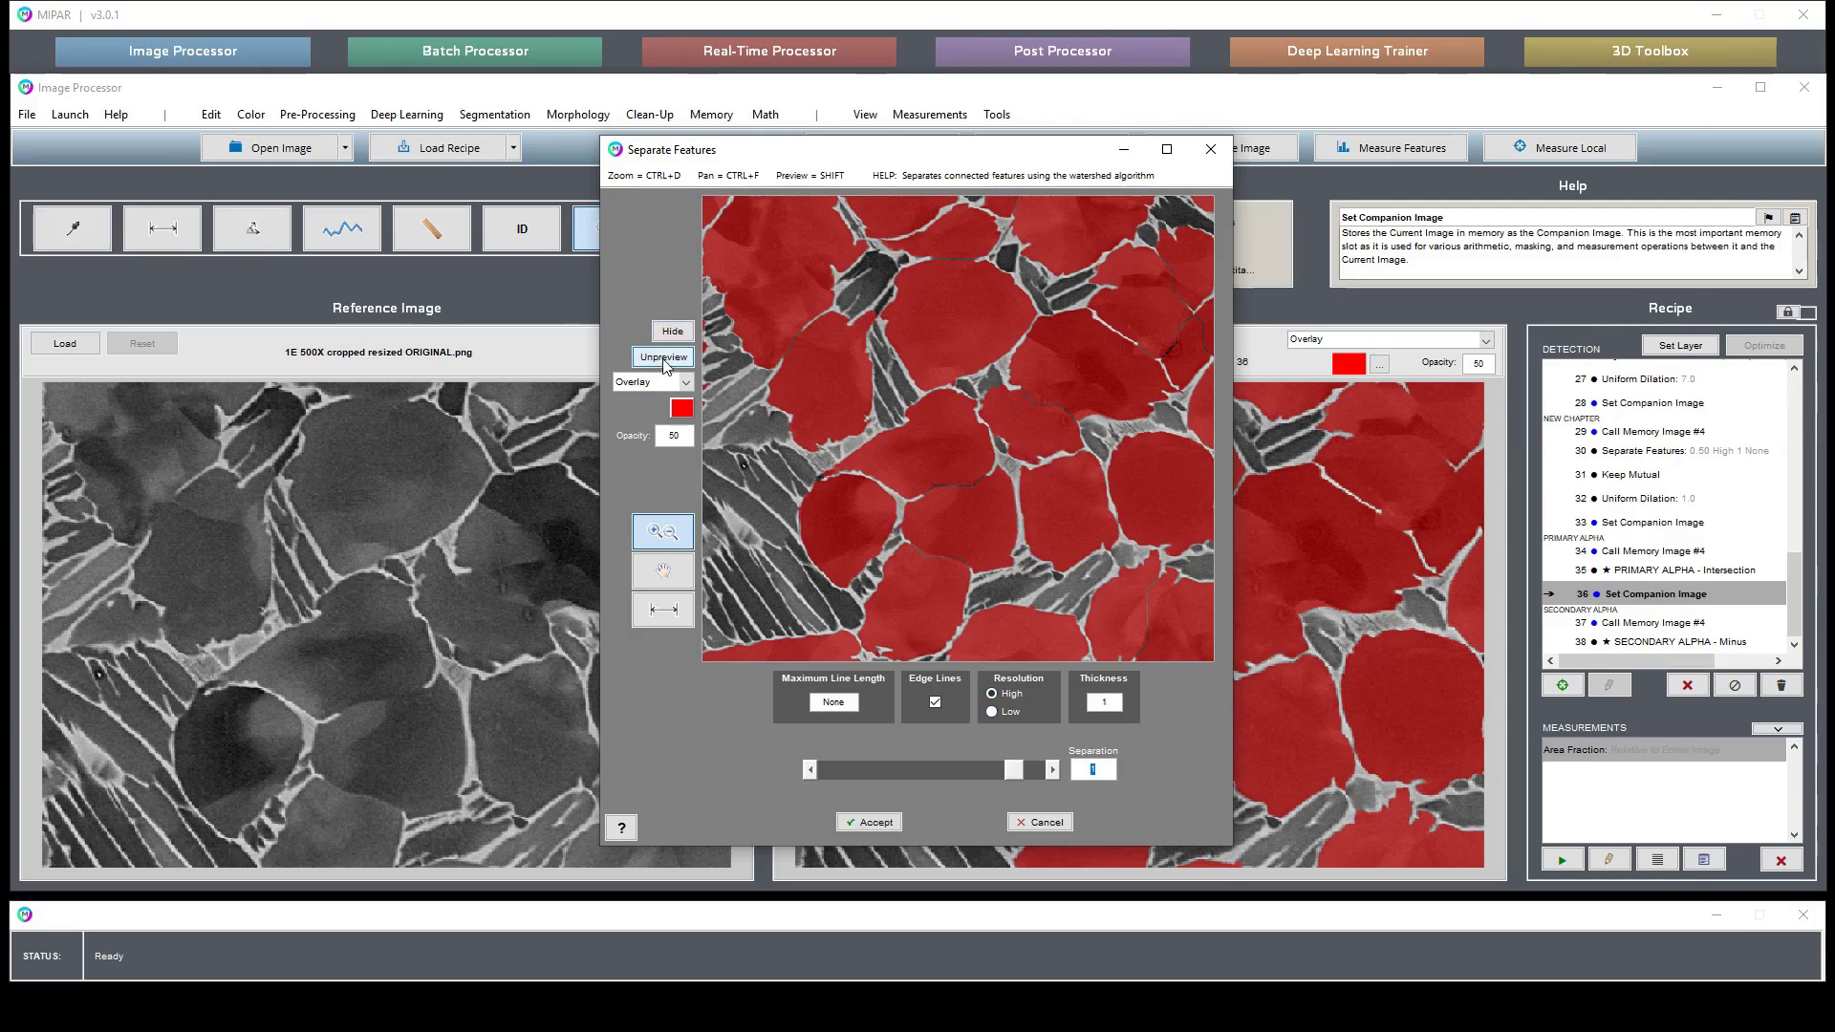
# Show the Separate Features preview as an outline with a line thickness of 1
pyautogui.click(652, 382)
pyautogui.click(642, 432)
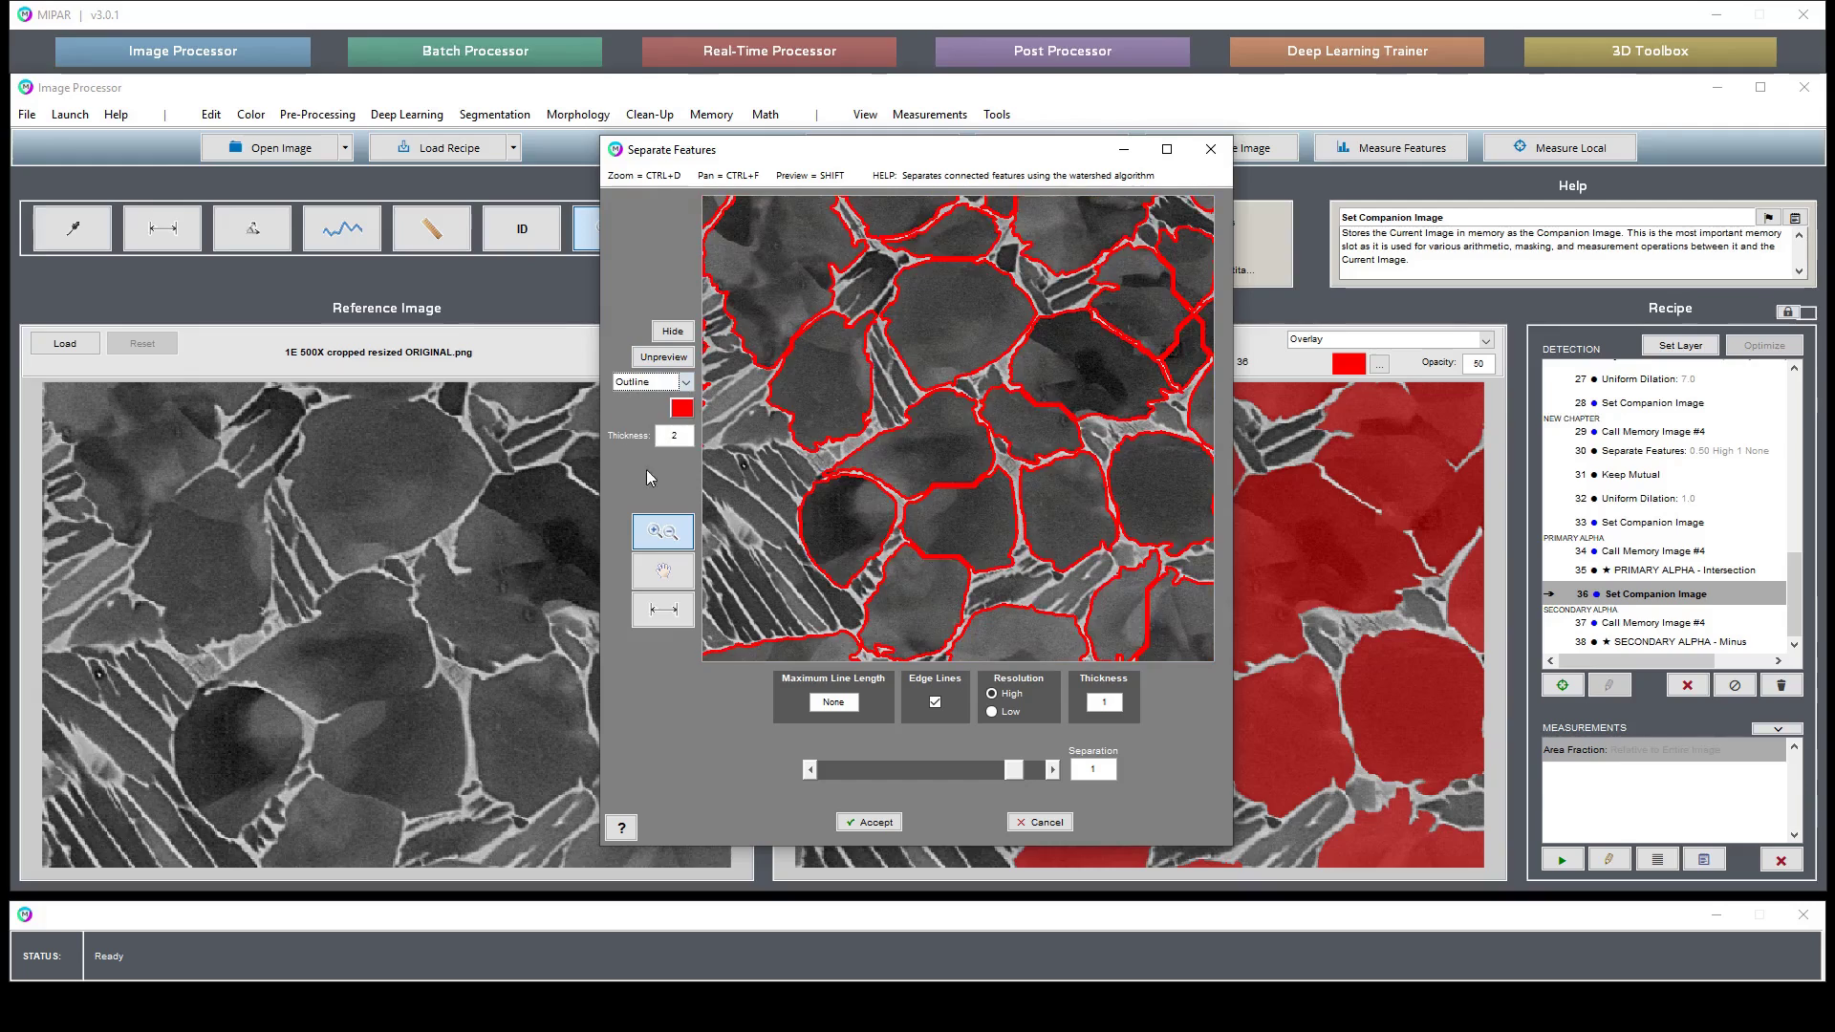
pyautogui.doubleClick(668, 436)
pyautogui.write('1')
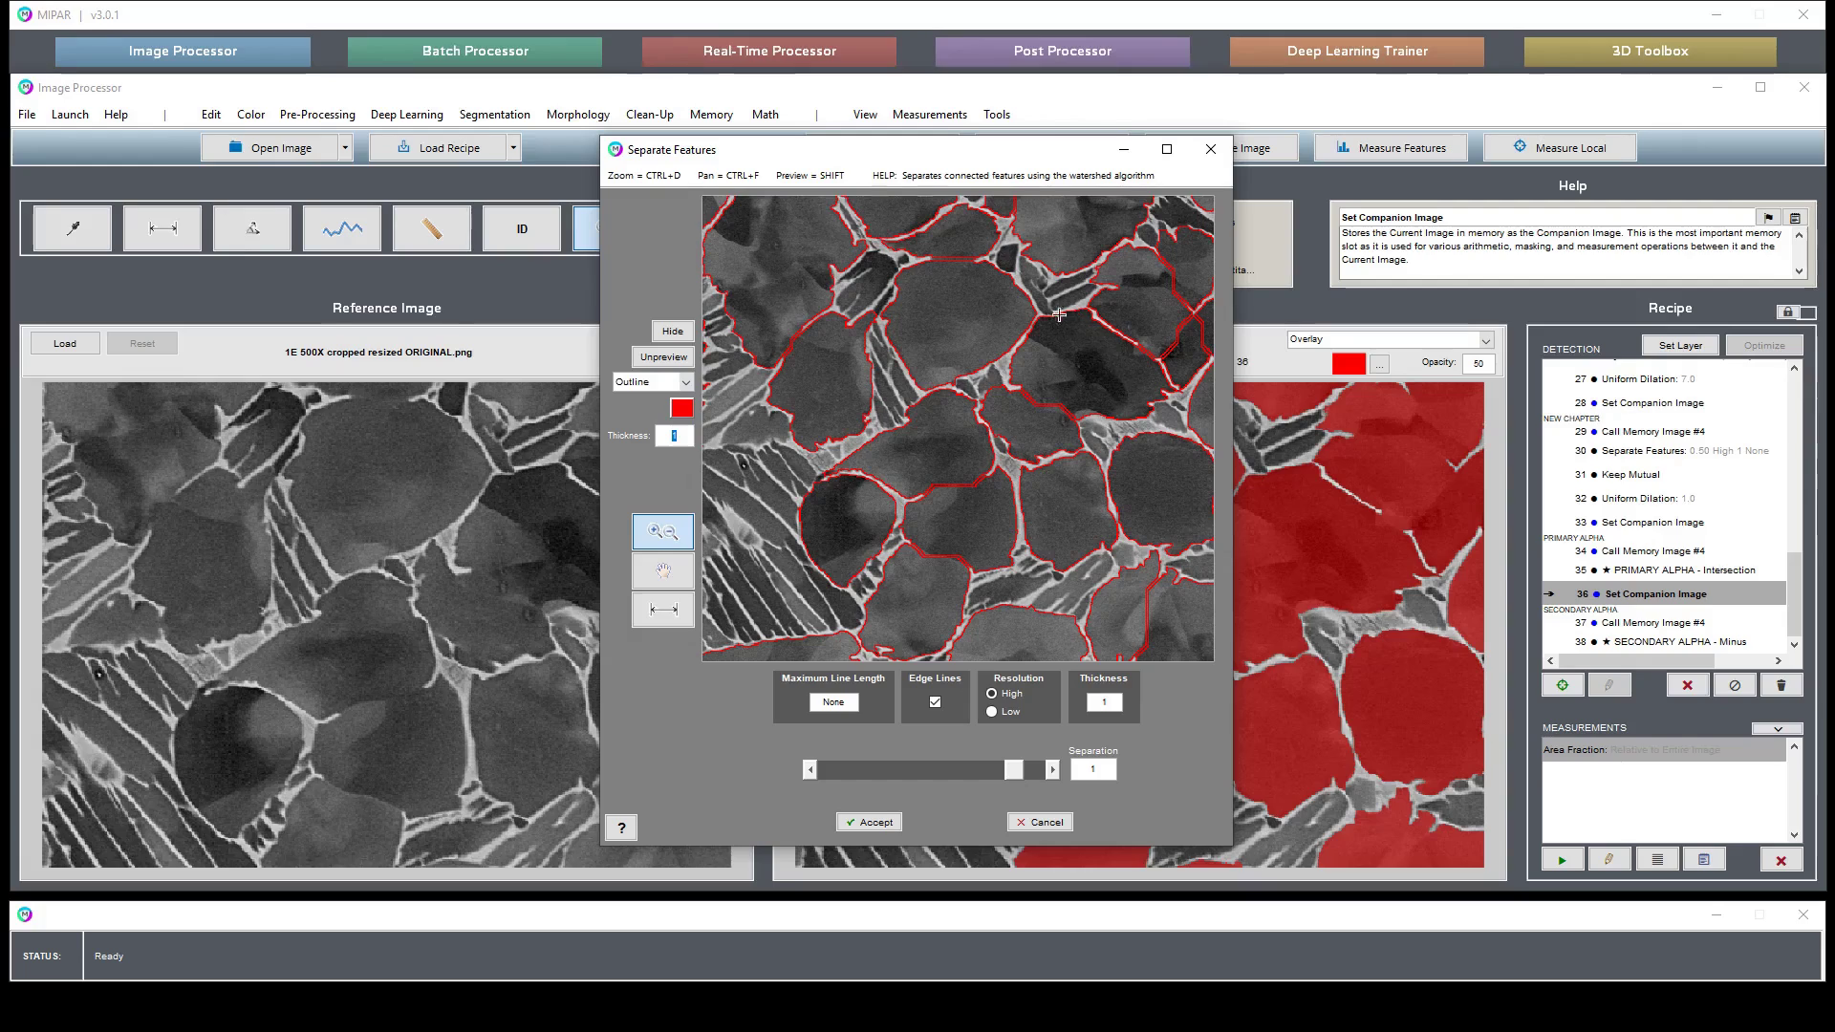
# Inspect the separation lines across several grain regions, comparing the outlines with the bare micrograph
pyautogui.hotkey('ctrl', 'f')
pyautogui.moveTo(1086, 361); pyautogui.dragTo(903, 413)
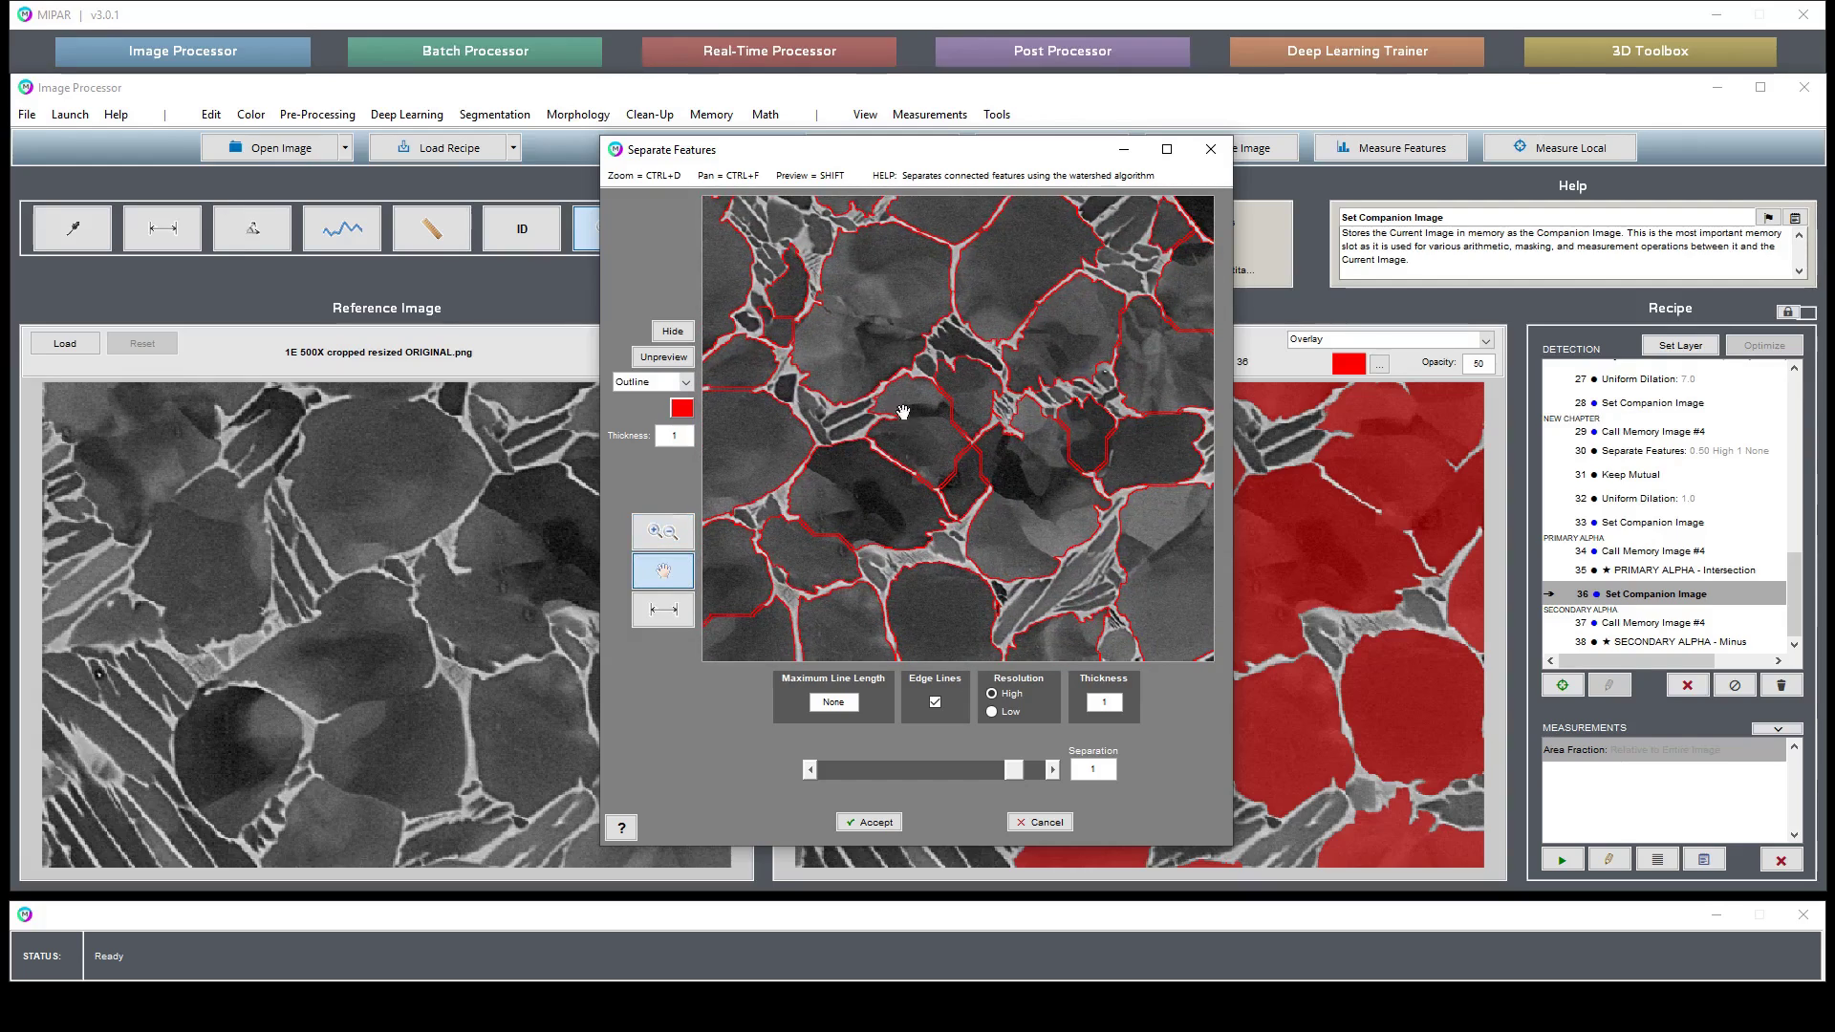
pyautogui.click(675, 333)
pyautogui.click(674, 333)
pyautogui.click(675, 333)
pyautogui.click(674, 332)
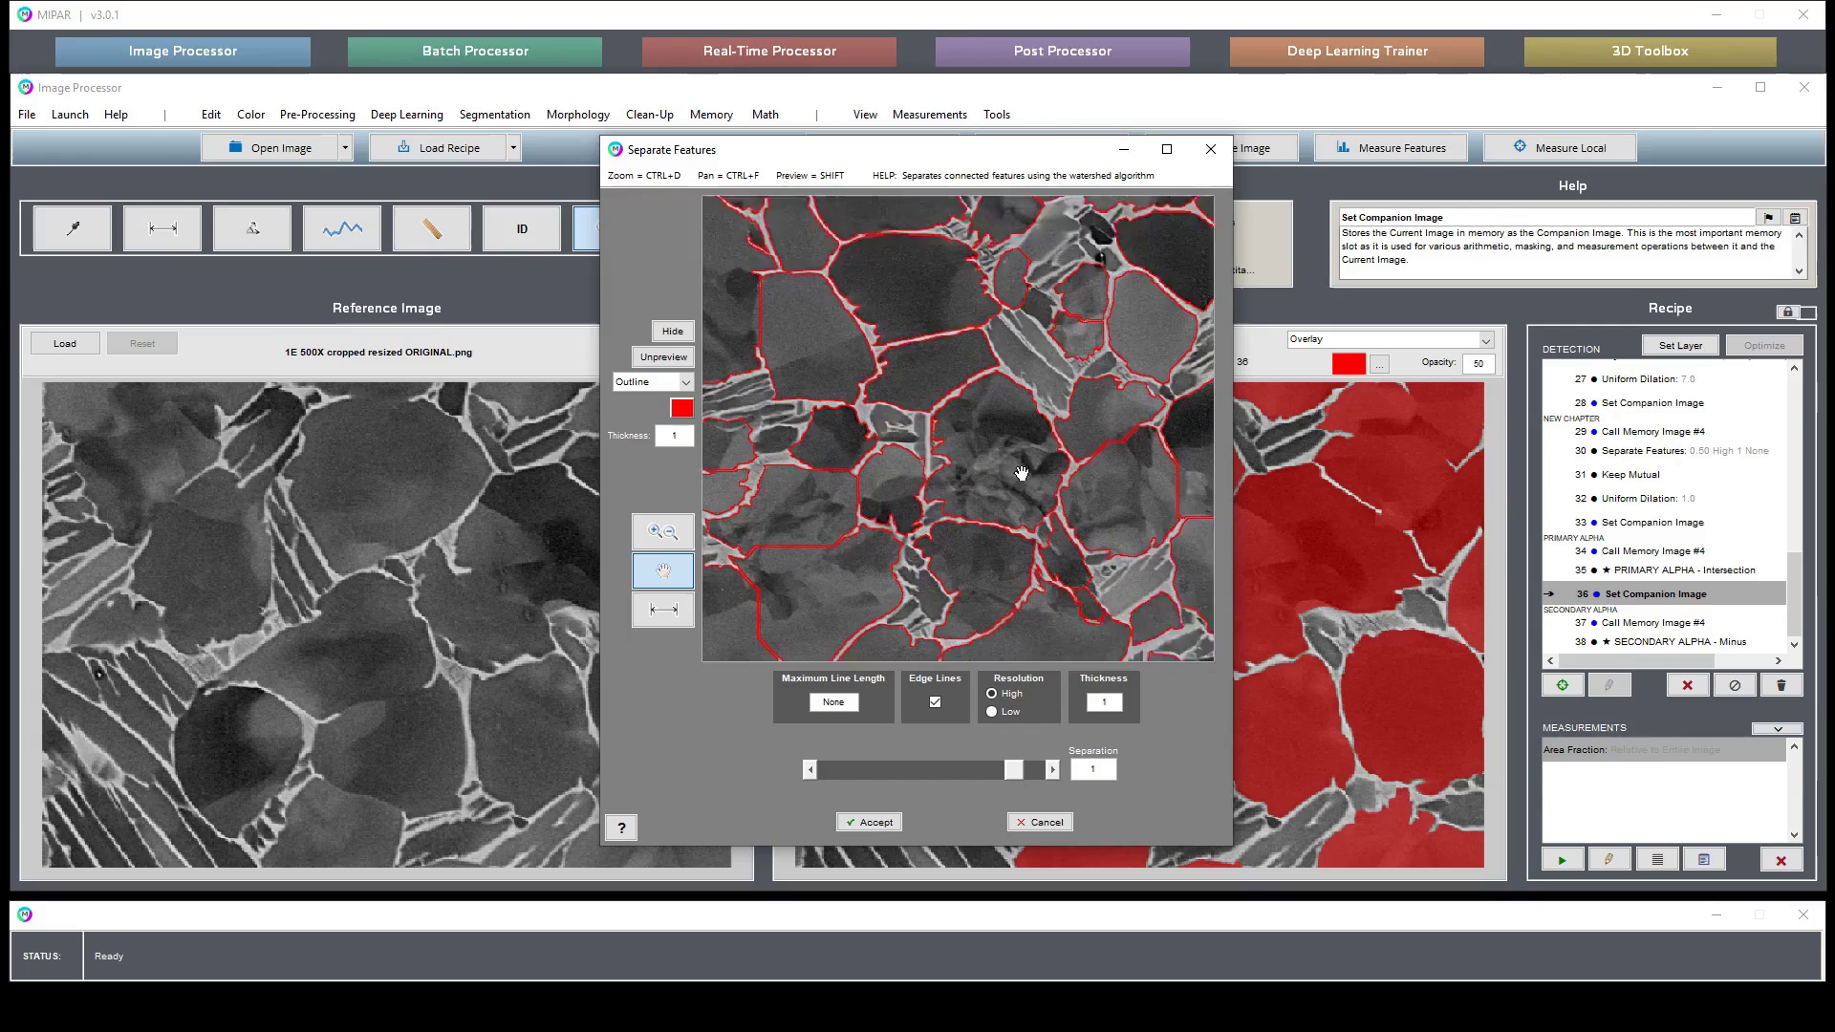
pyautogui.click(674, 332)
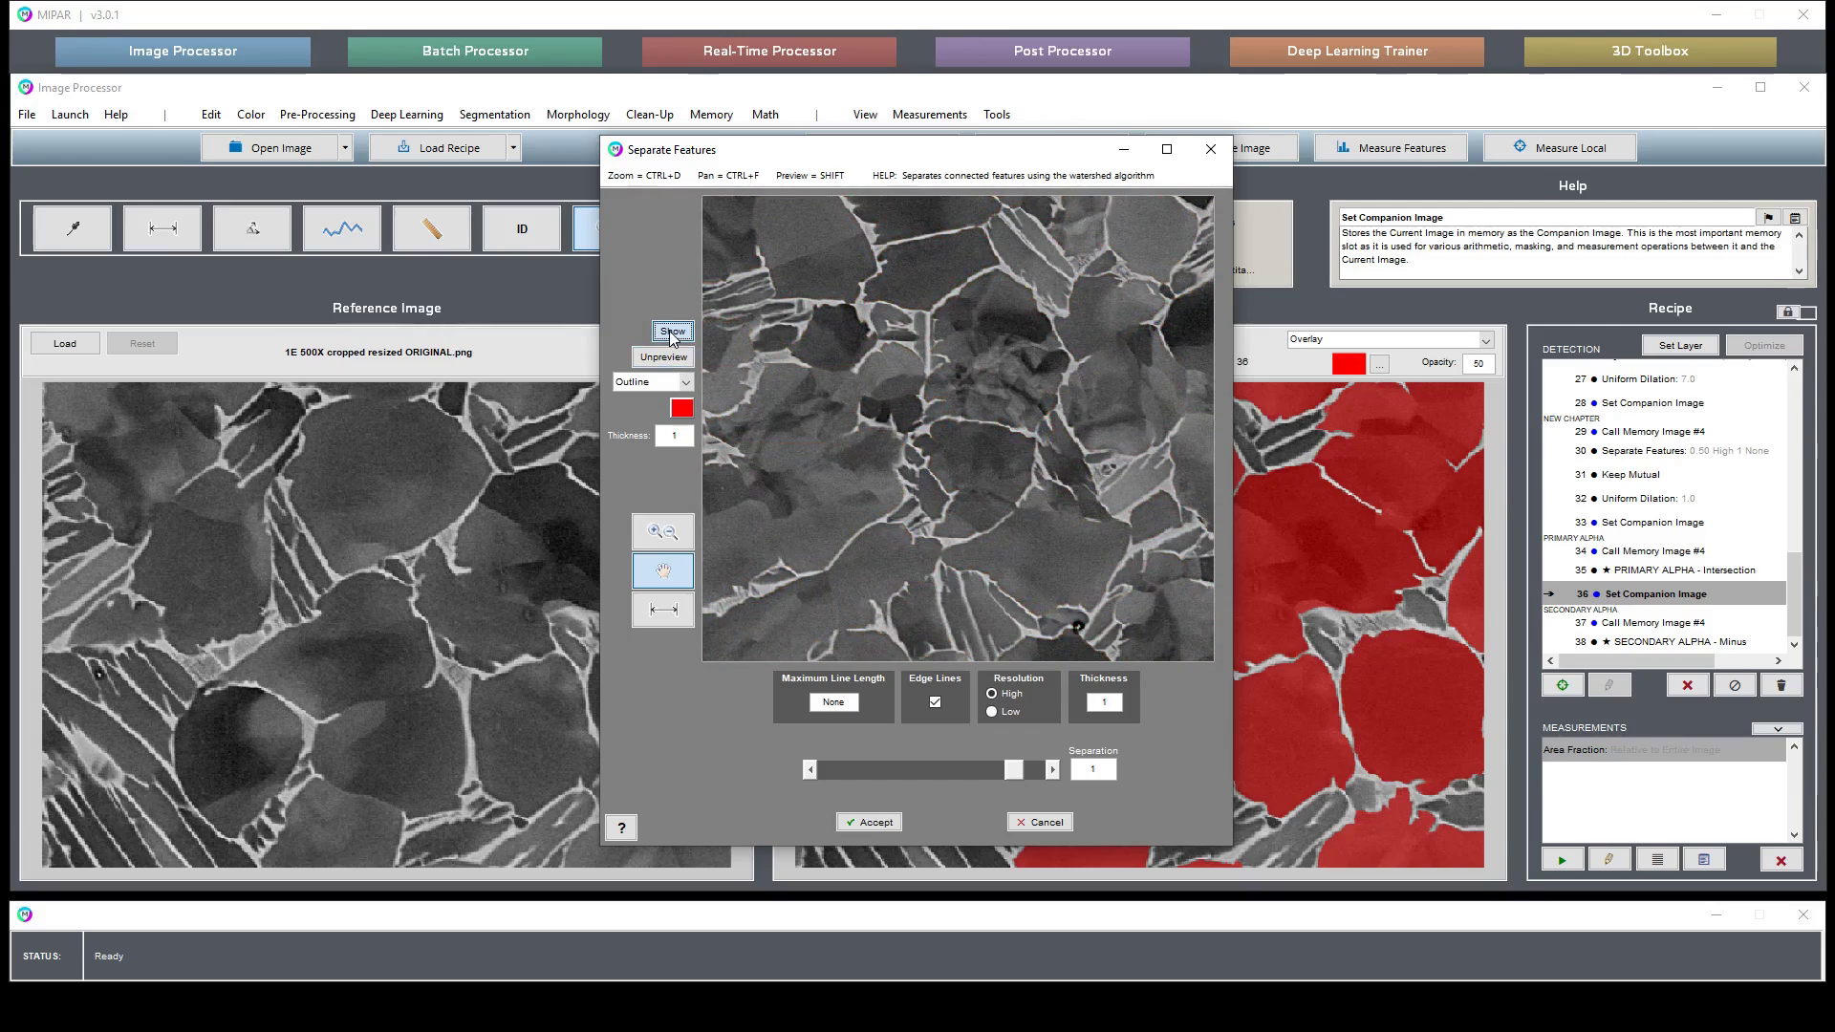
pyautogui.click(674, 333)
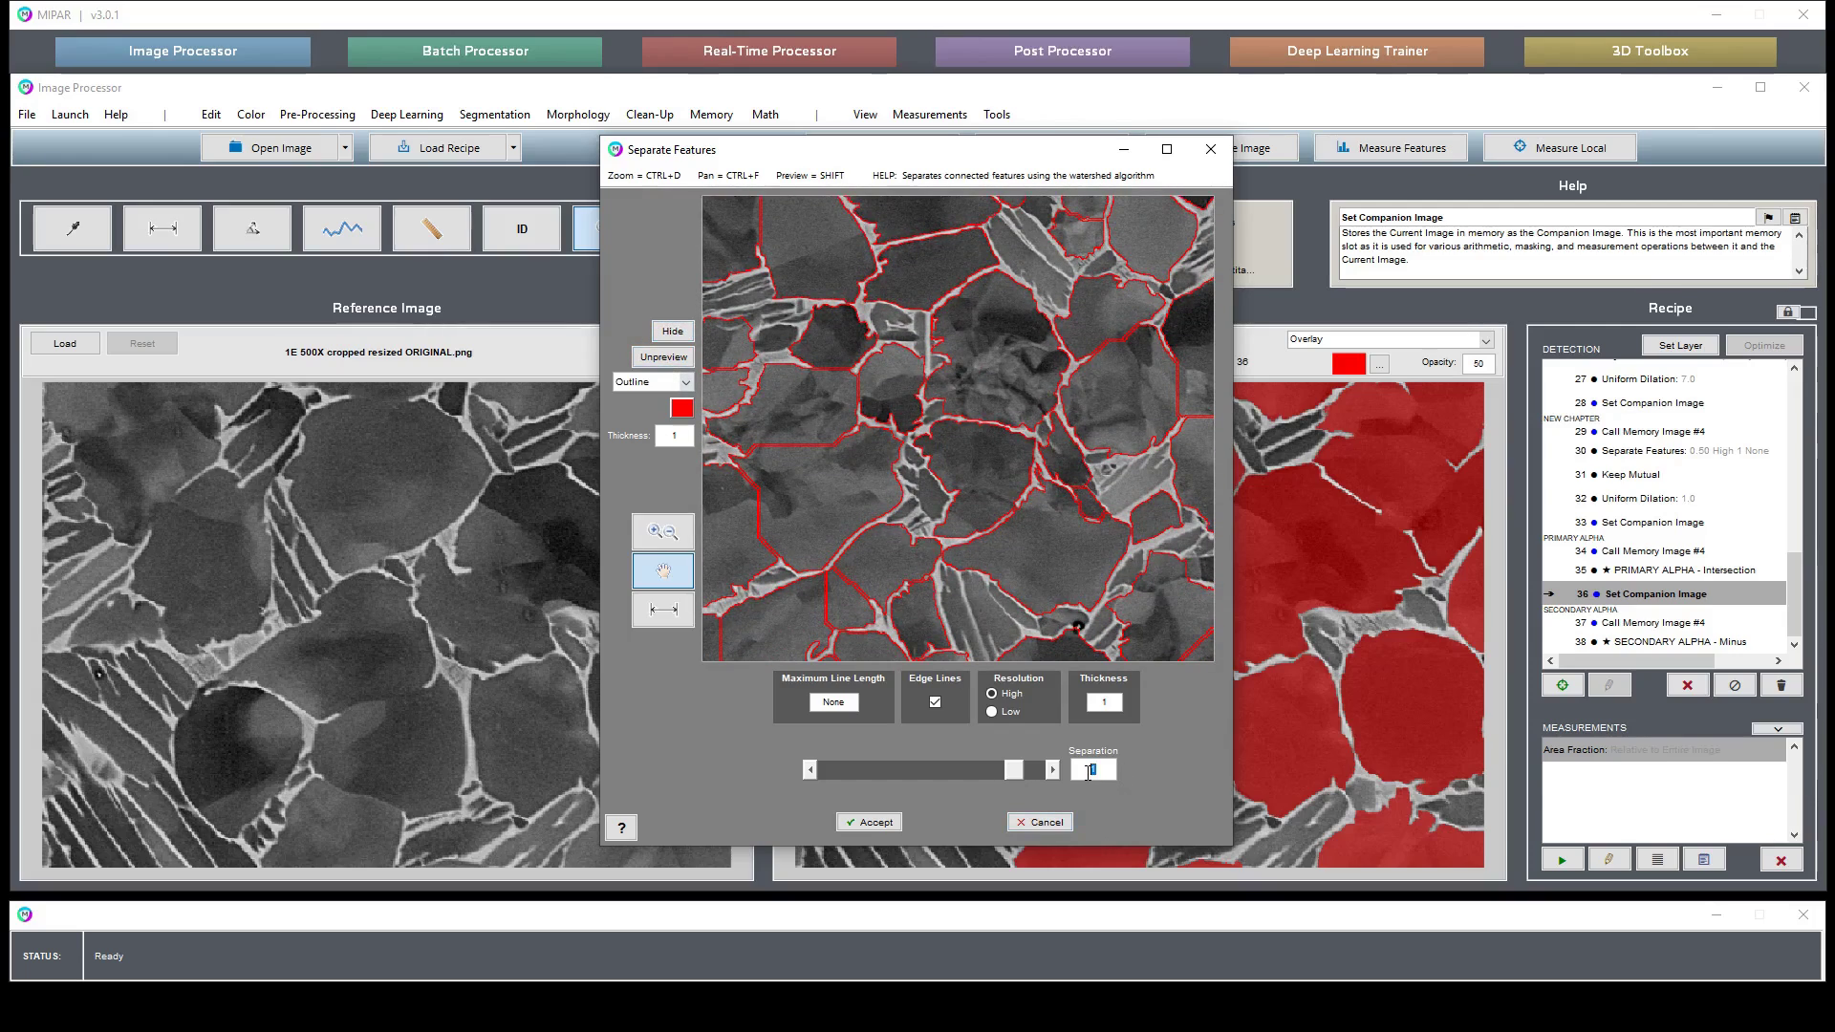
# Set the feature separation to 5 and check the previewed grain outlines in a neighbouring region
pyautogui.write('5')
pyautogui.press('Return')
pyautogui.moveTo(849, 559); pyautogui.dragTo(1064, 415)
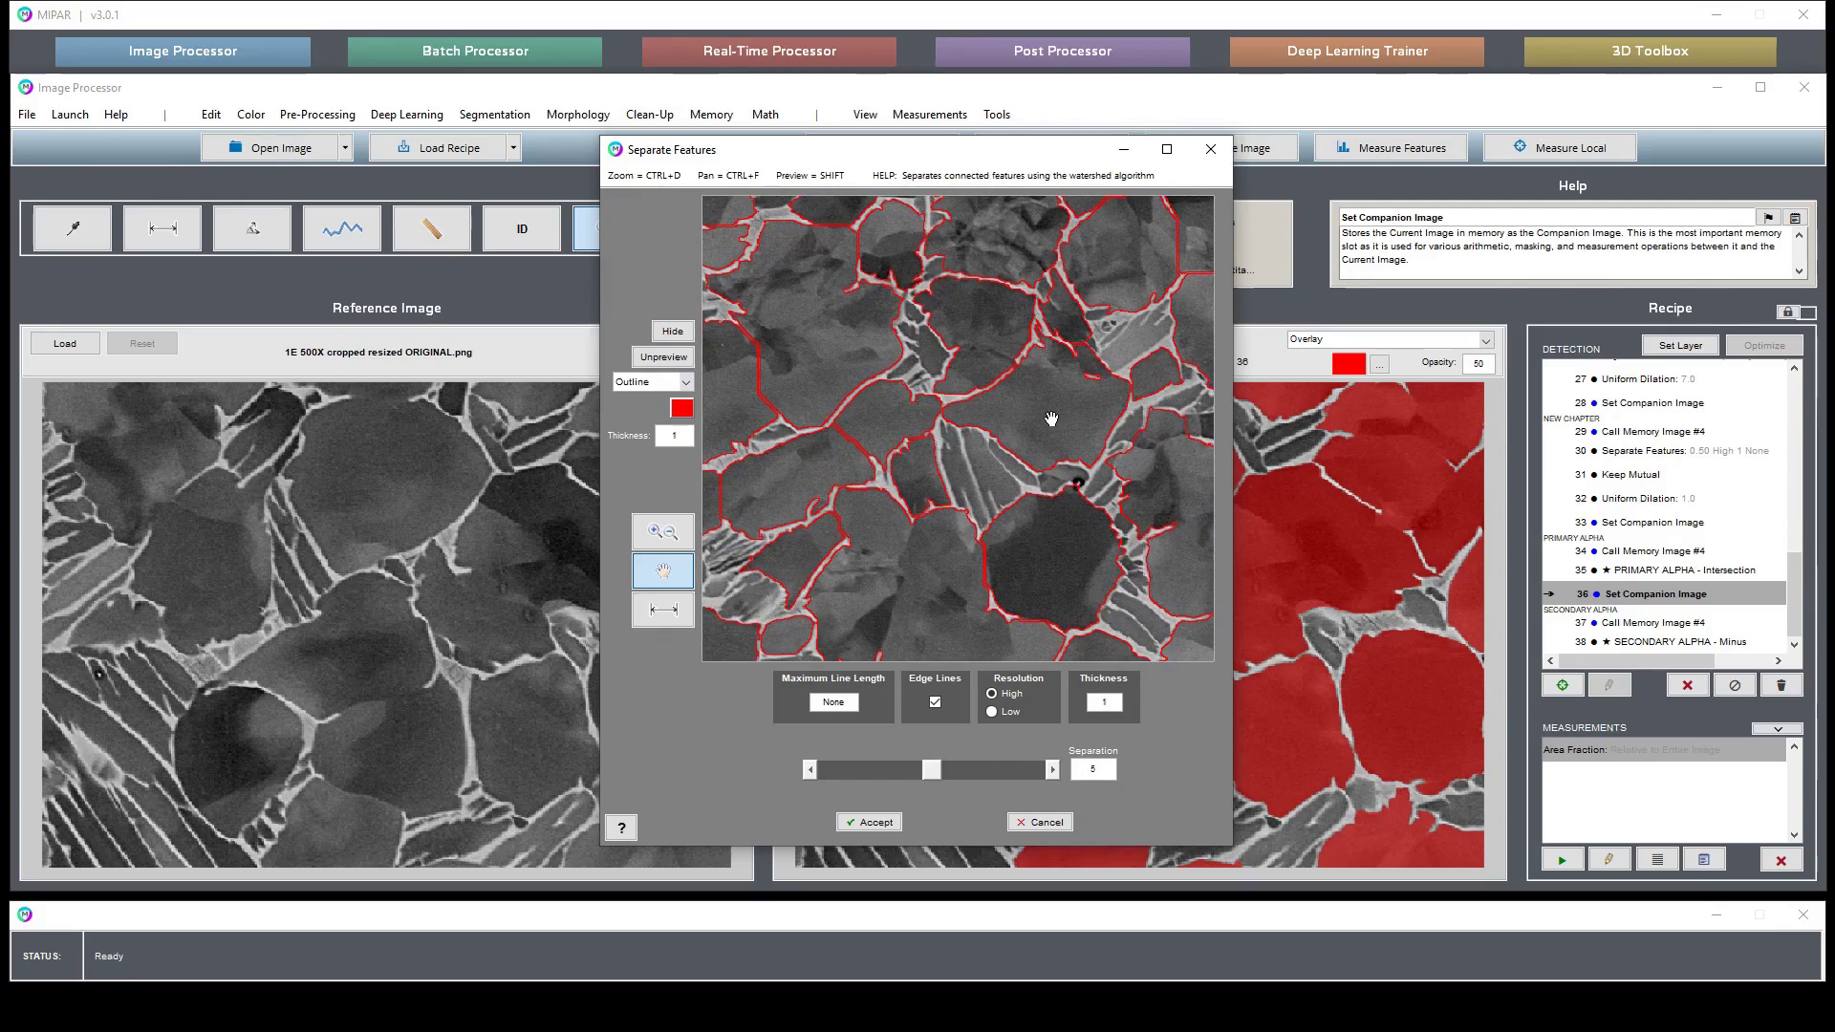
# Compare the previewed outlines with the bare micrograph, and set the feature separation to 9
pyautogui.press('shift')
pyautogui.click(669, 332)
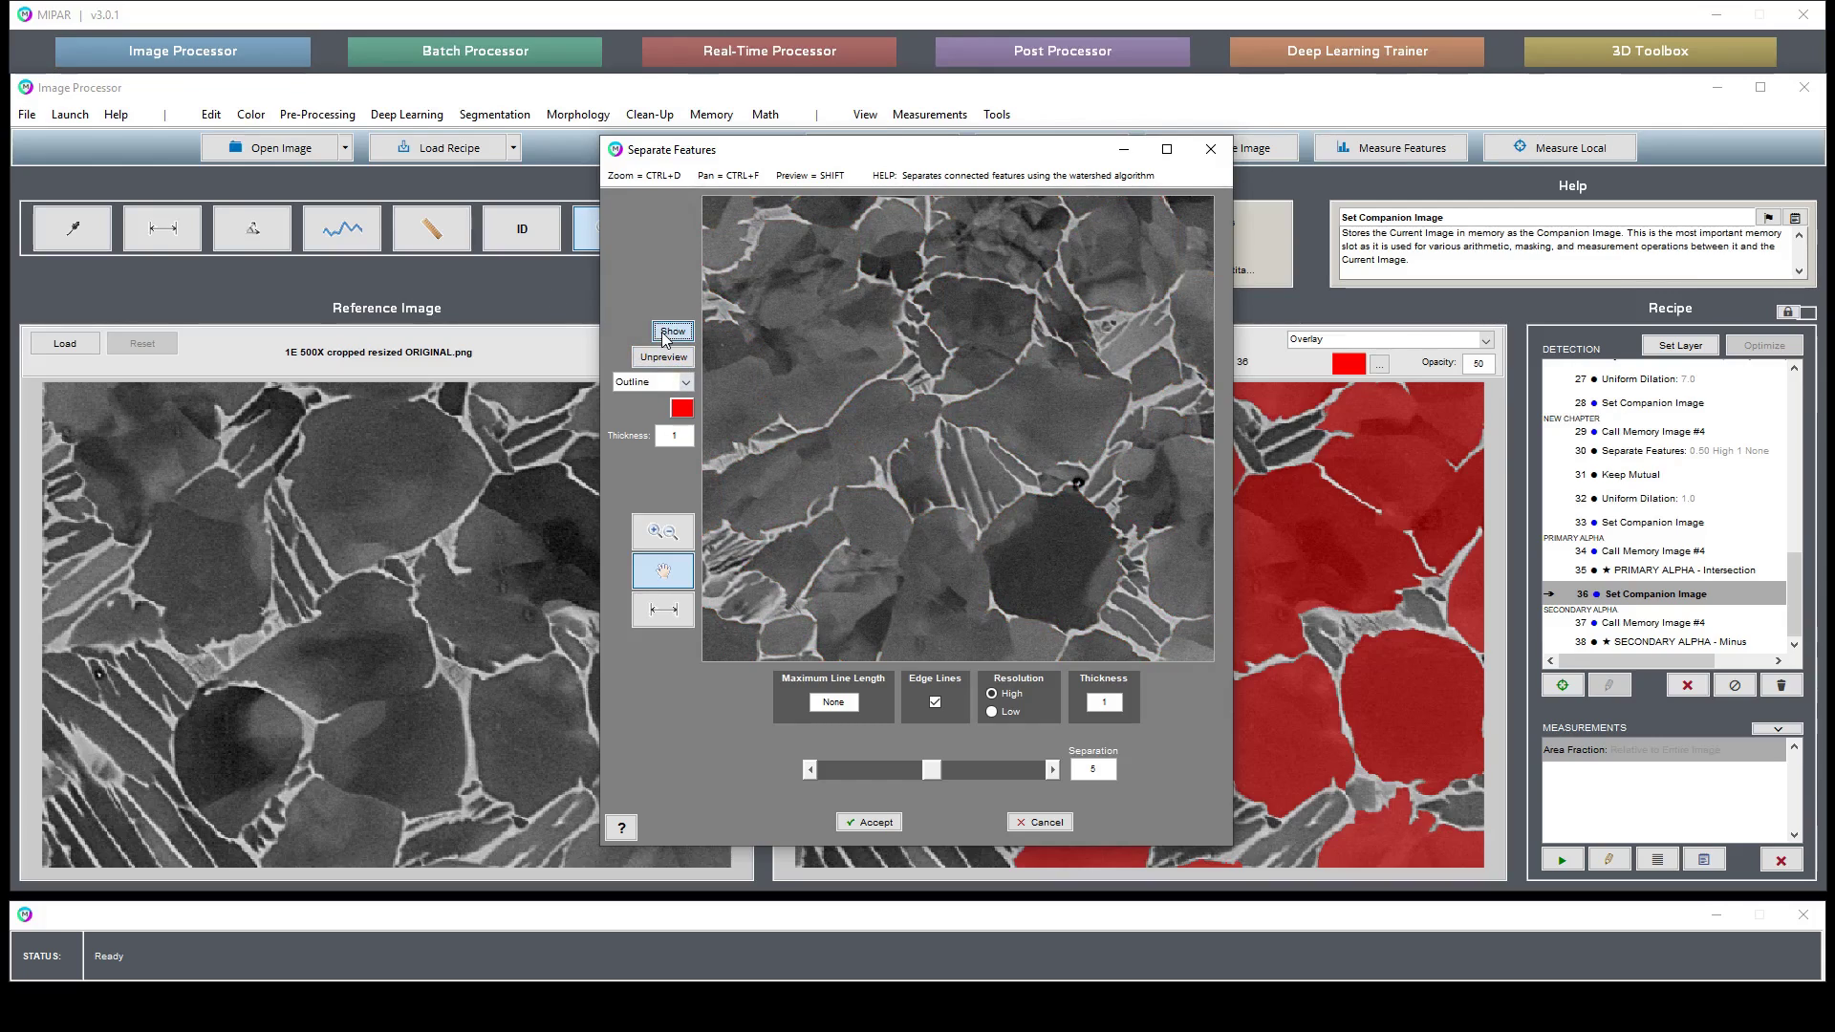
pyautogui.click(669, 331)
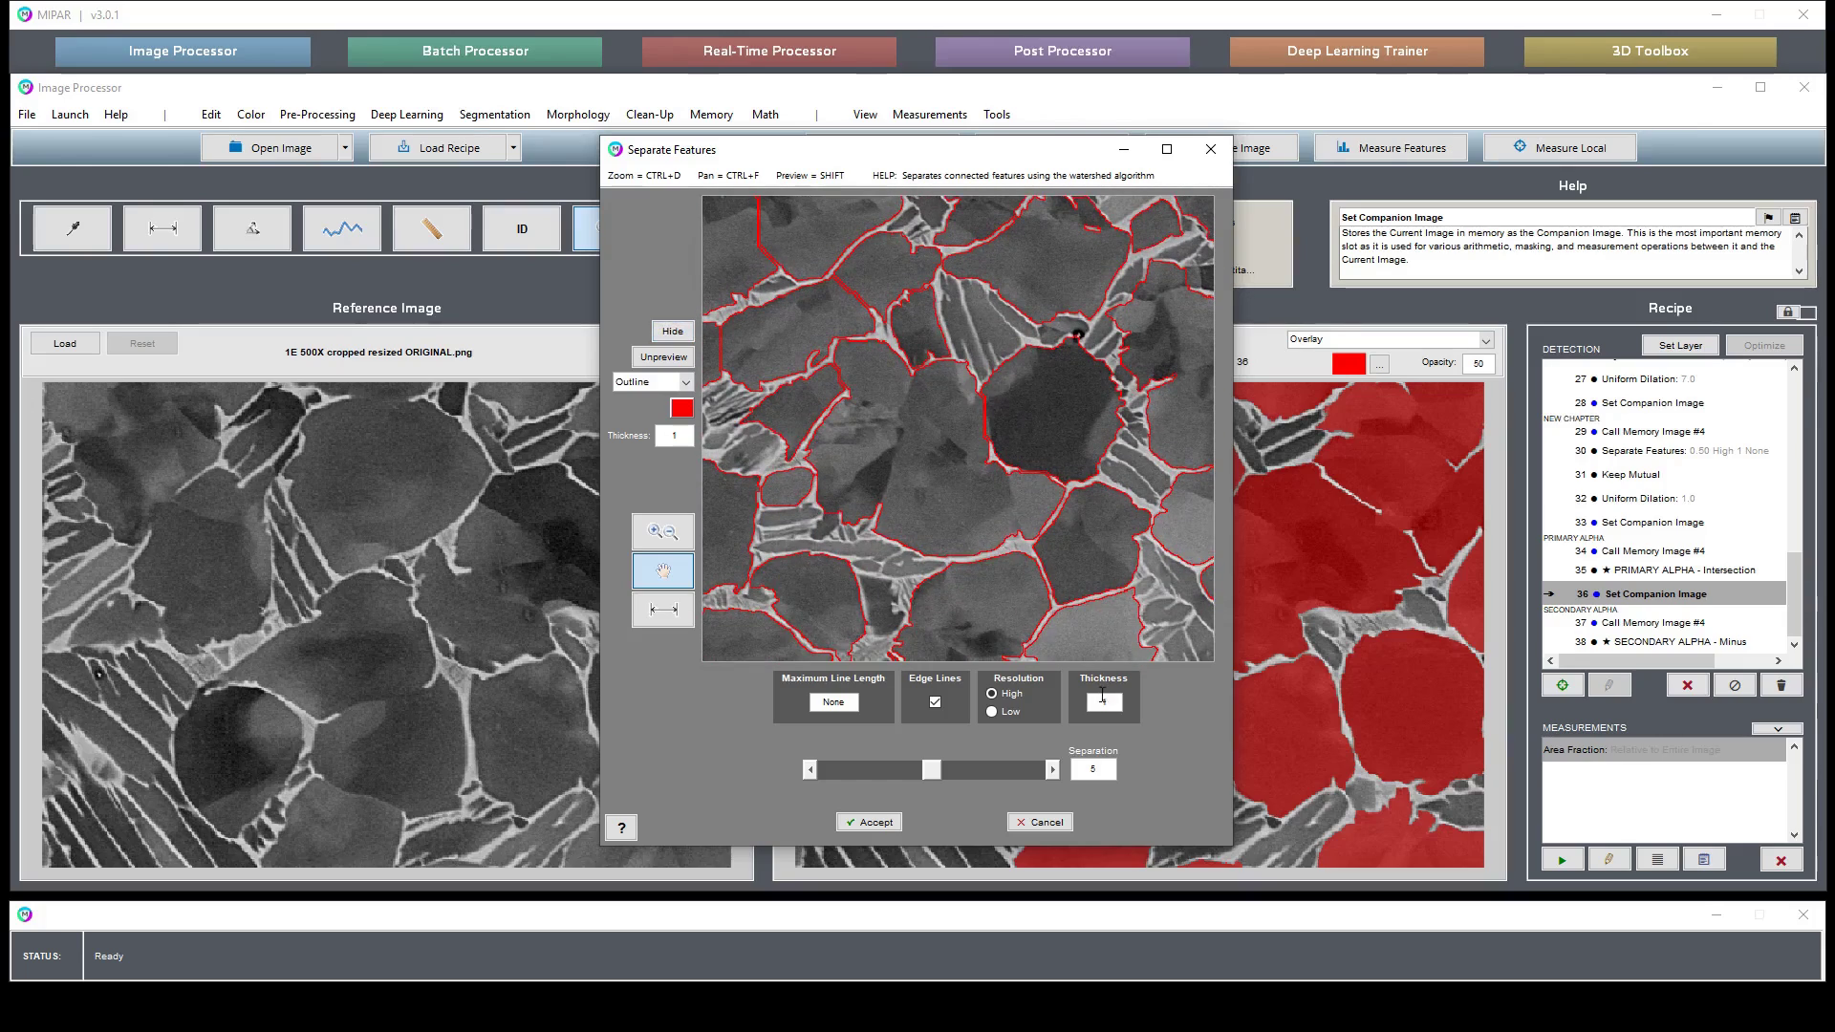
pyautogui.write('9')
pyautogui.press('Return')
# Check the separation outlines against the bare micrograph in several grain regions, and accept the Separate Features step
pyautogui.moveTo(923, 302); pyautogui.dragTo(923, 542)
pyautogui.click(673, 332)
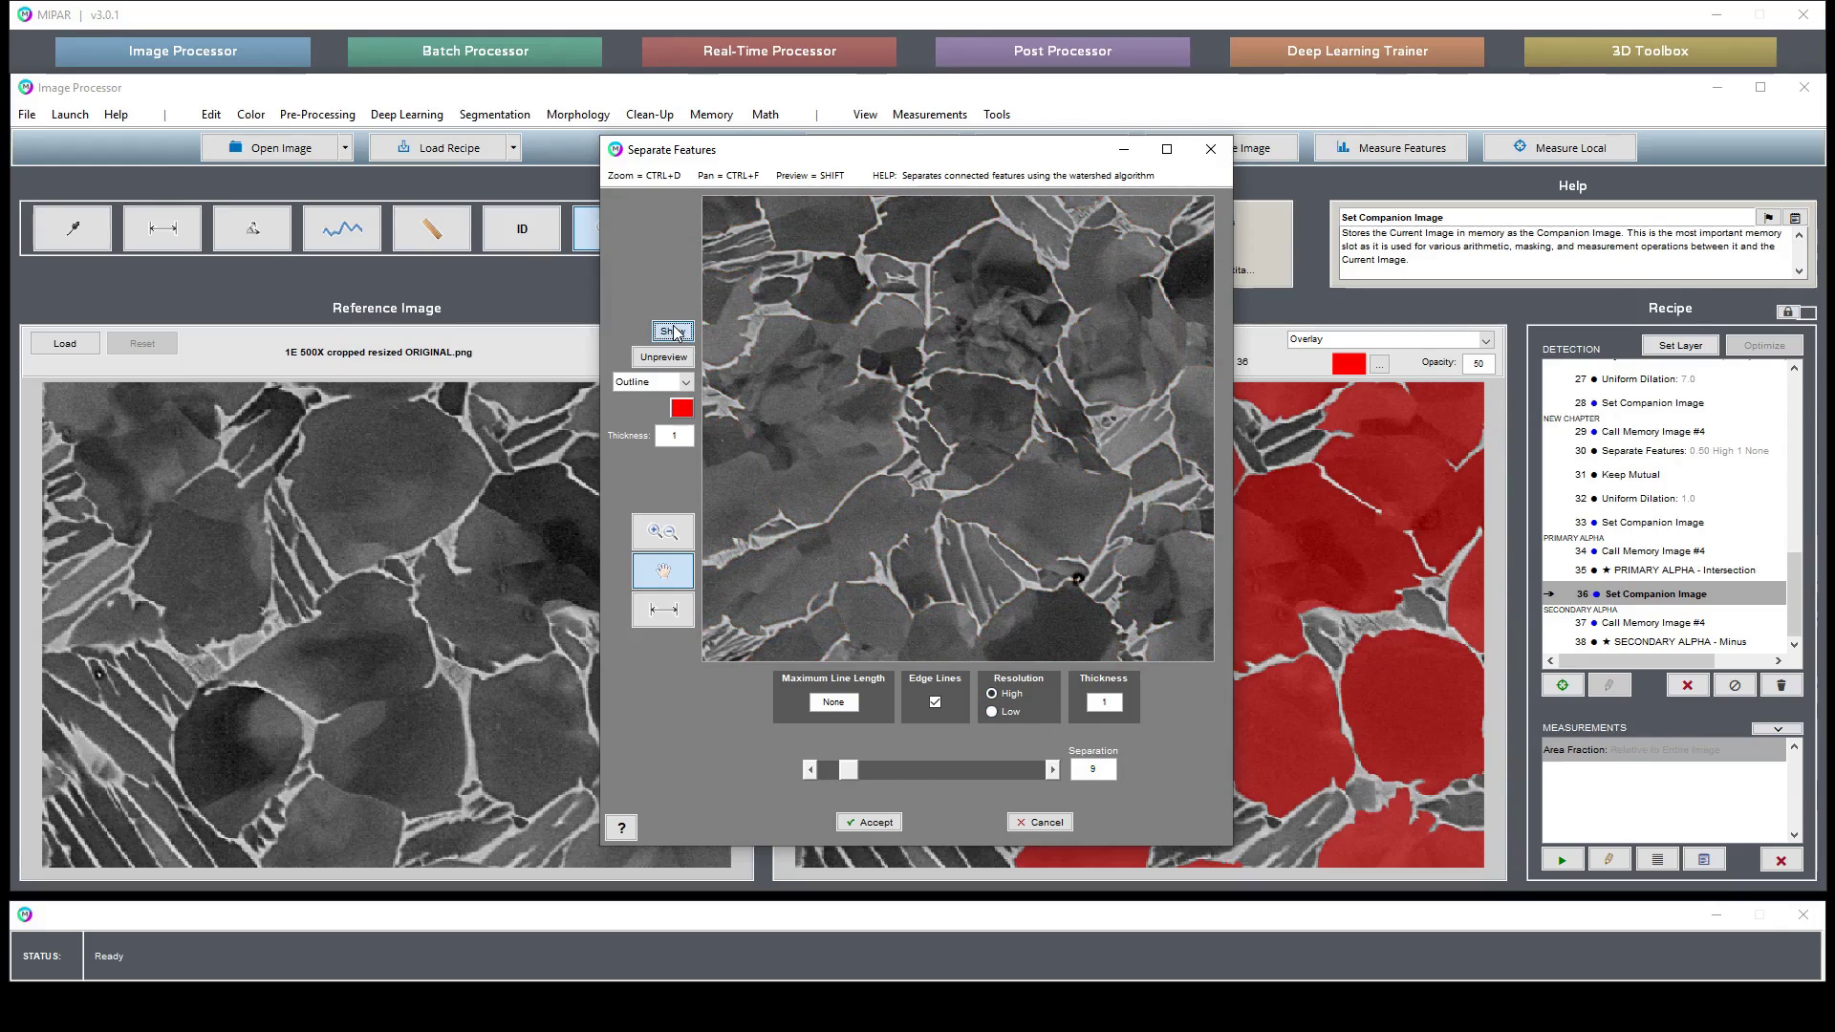
pyautogui.click(673, 331)
pyautogui.click(673, 331)
pyautogui.click(673, 332)
pyautogui.click(672, 332)
pyautogui.click(673, 332)
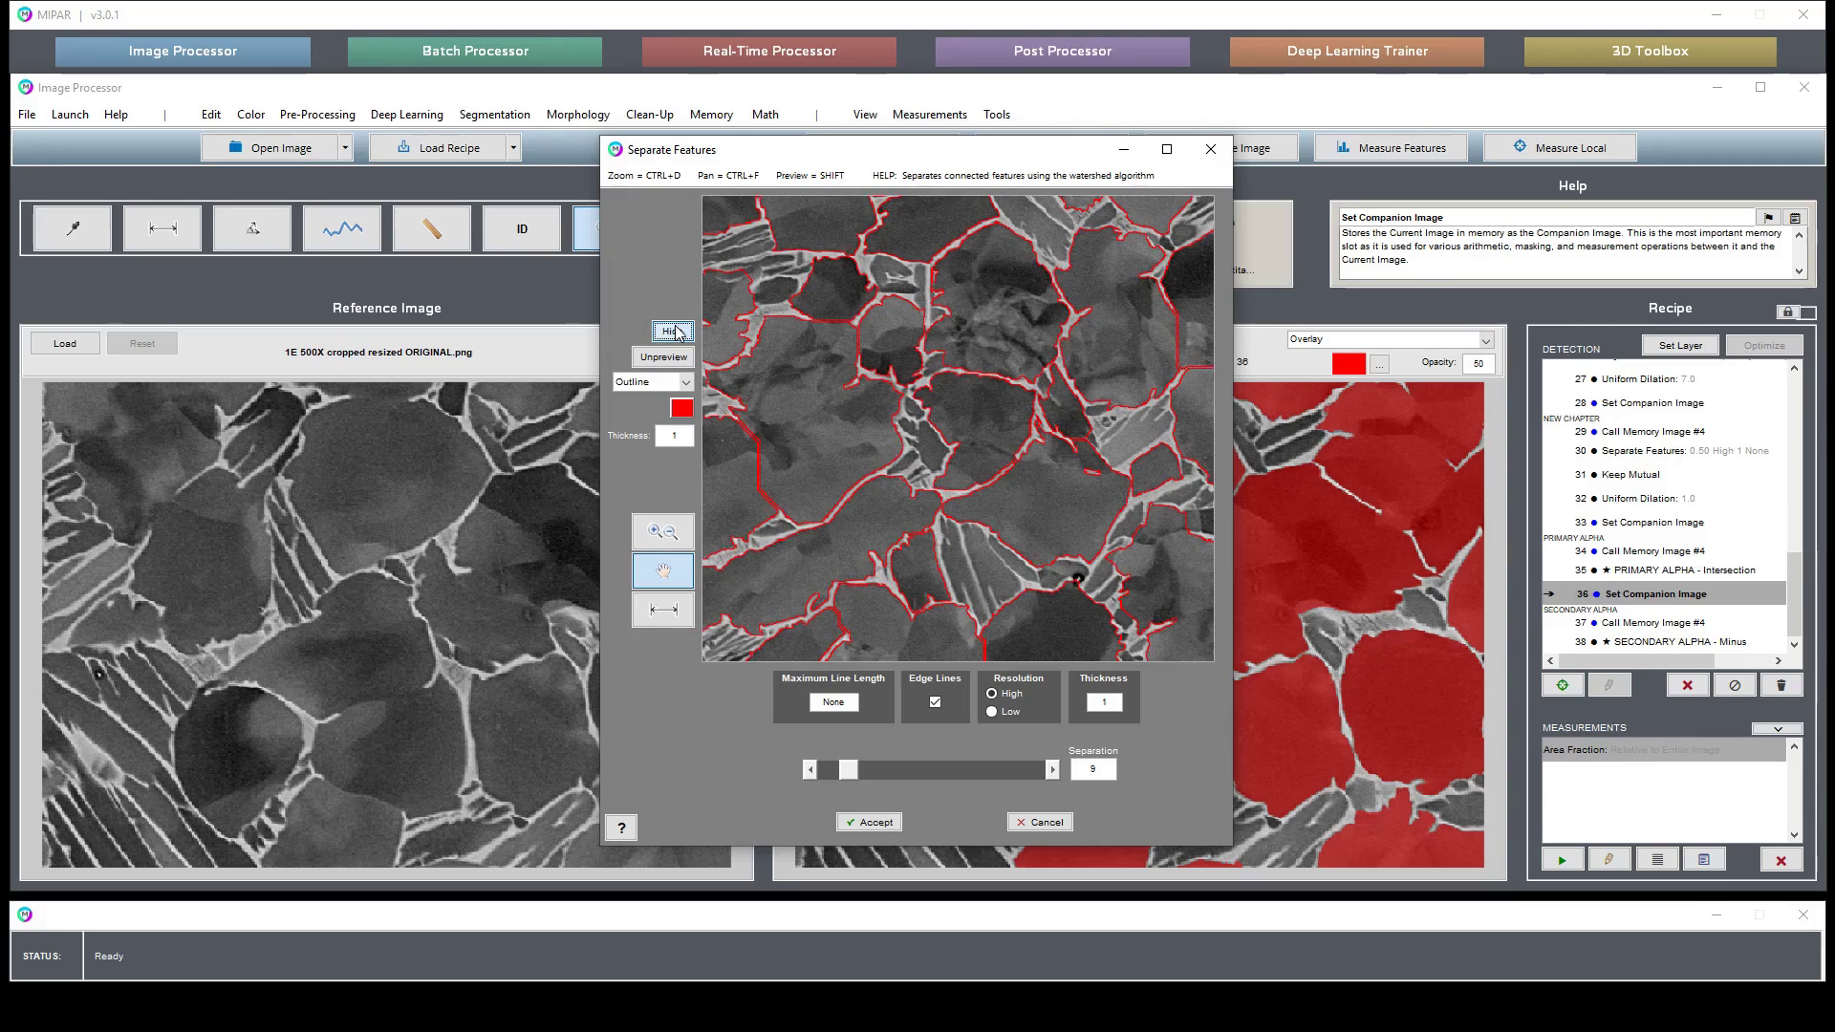
pyautogui.moveTo(1155, 459); pyautogui.dragTo(1027, 568)
pyautogui.moveTo(1032, 301); pyautogui.dragTo(946, 411)
pyautogui.moveTo(956, 248); pyautogui.dragTo(860, 465)
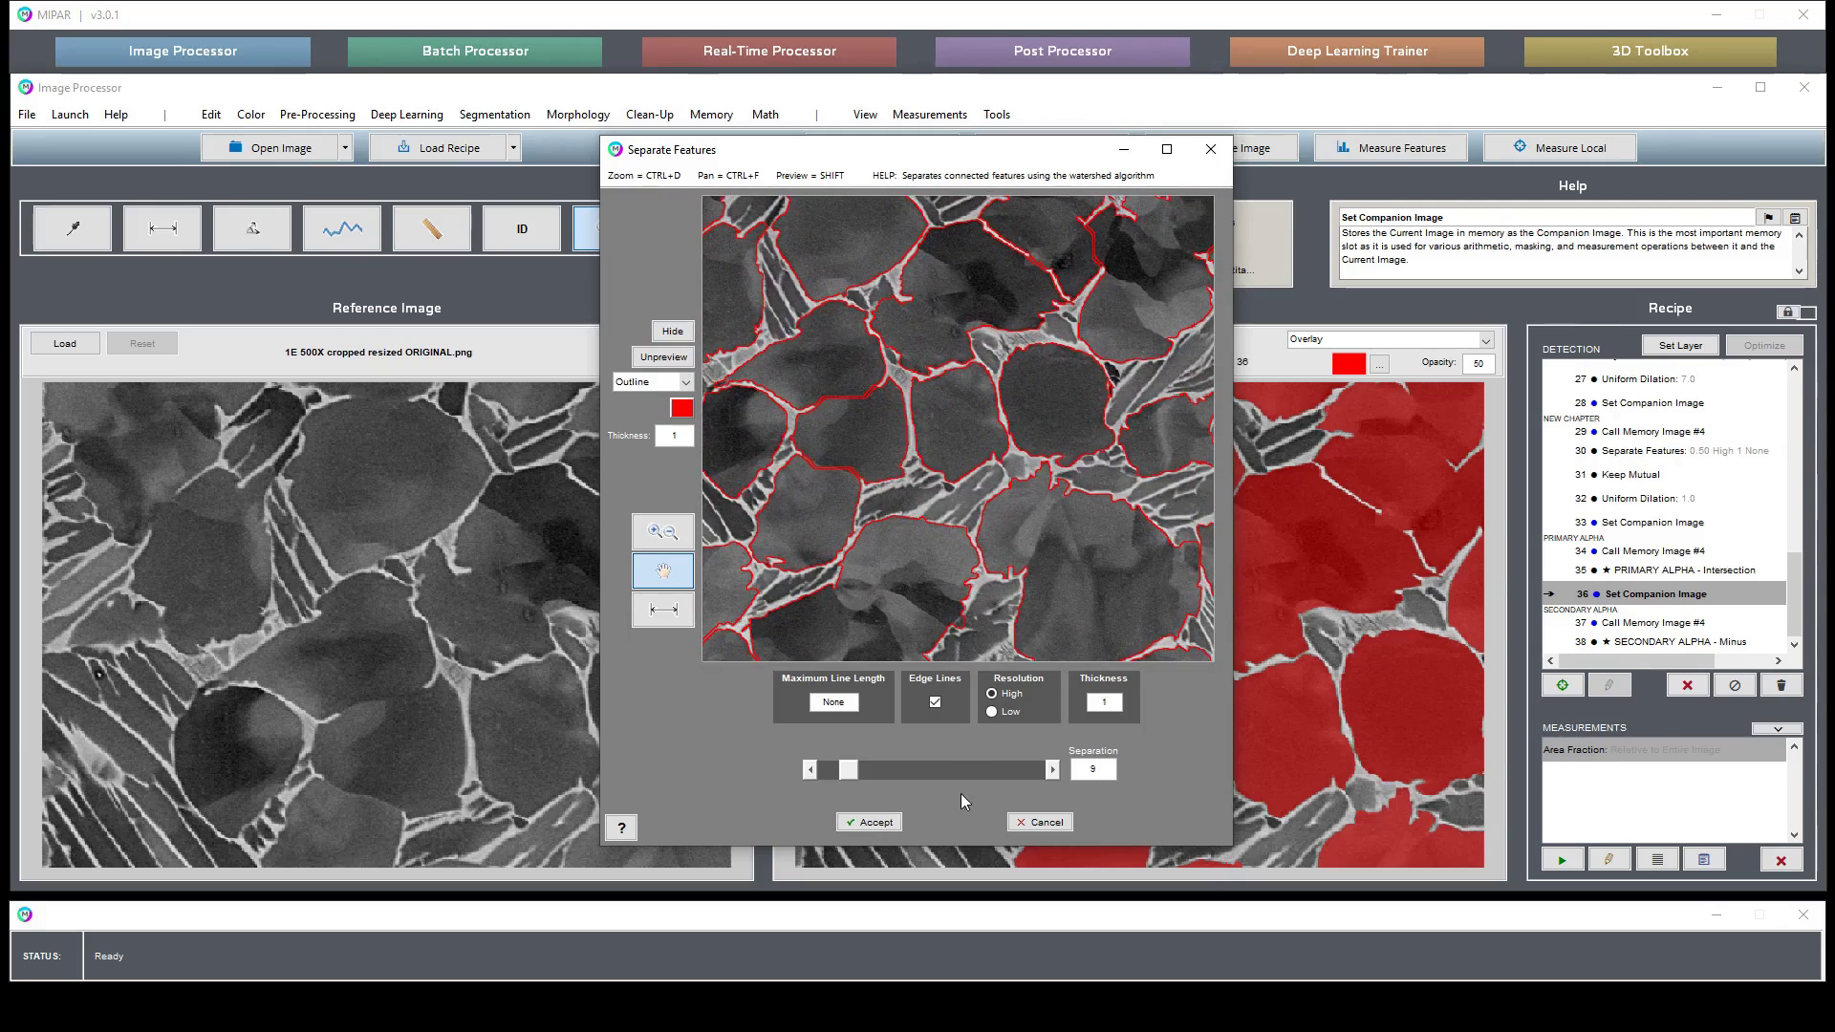
pyautogui.click(869, 822)
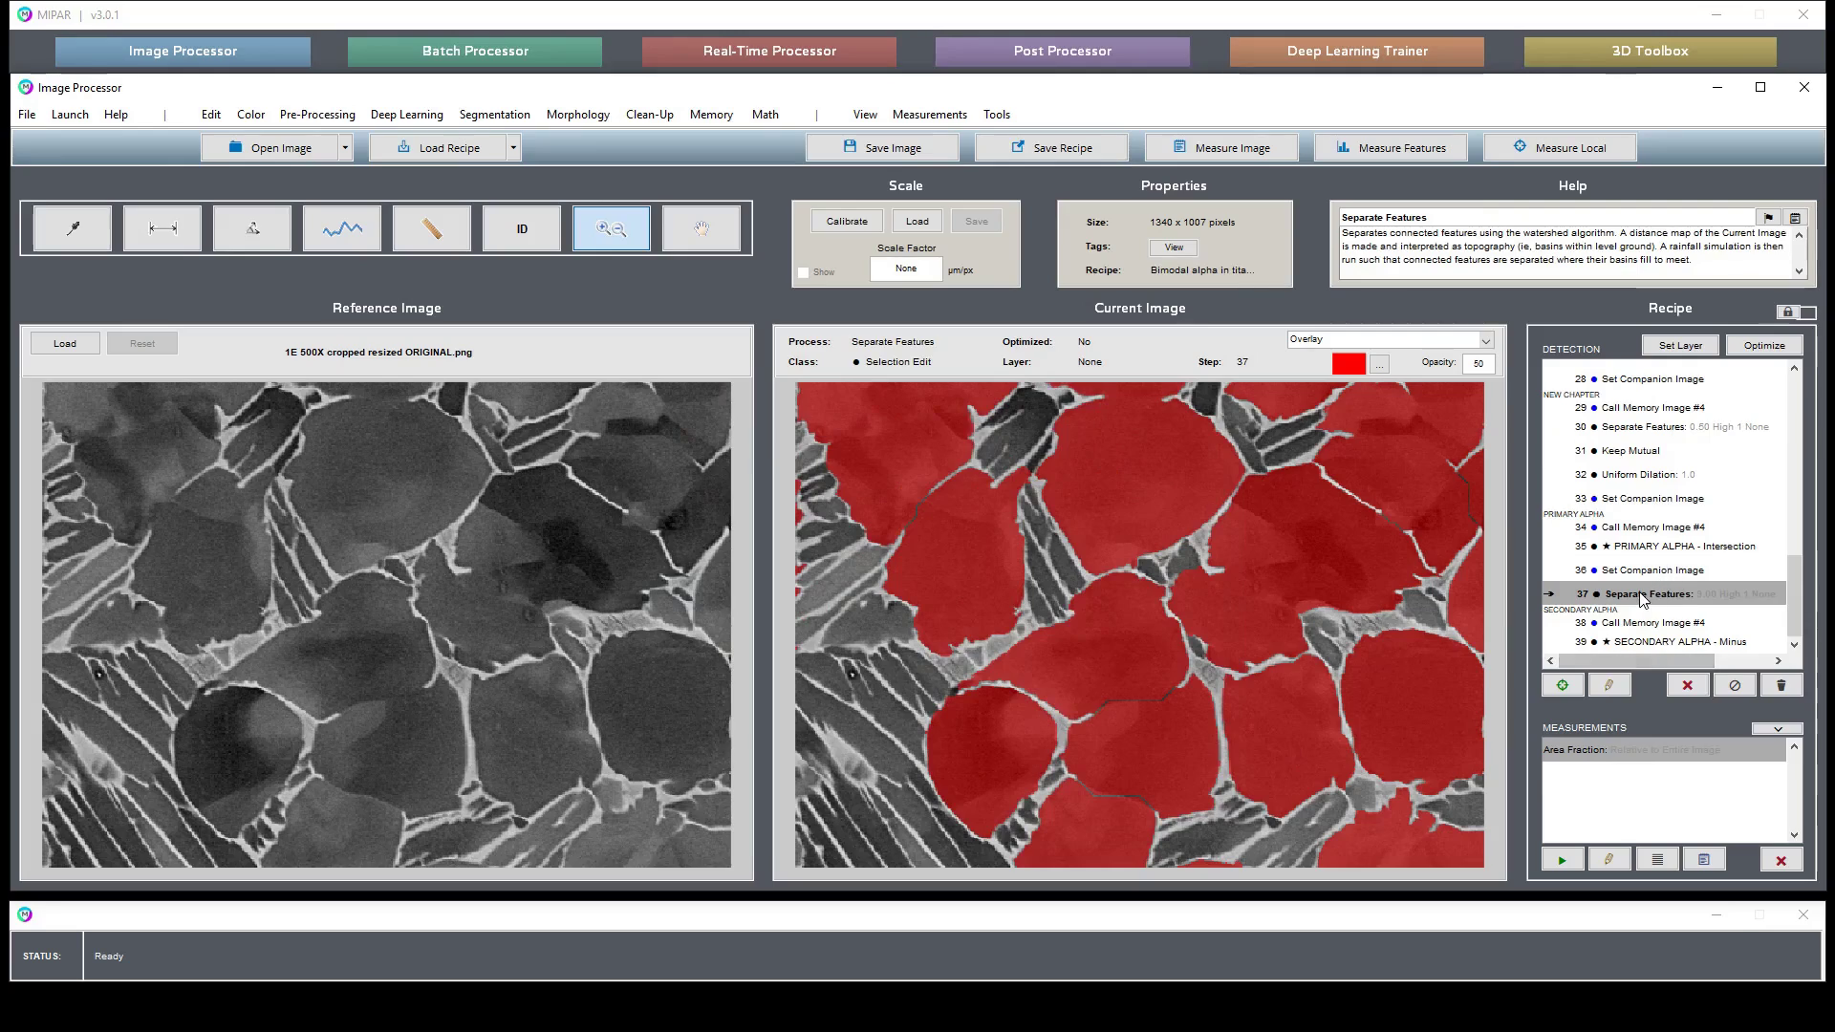
# Set the Separate Features result as a layer named "Primary Alpha - Grains Separated"
pyautogui.click(1684, 346)
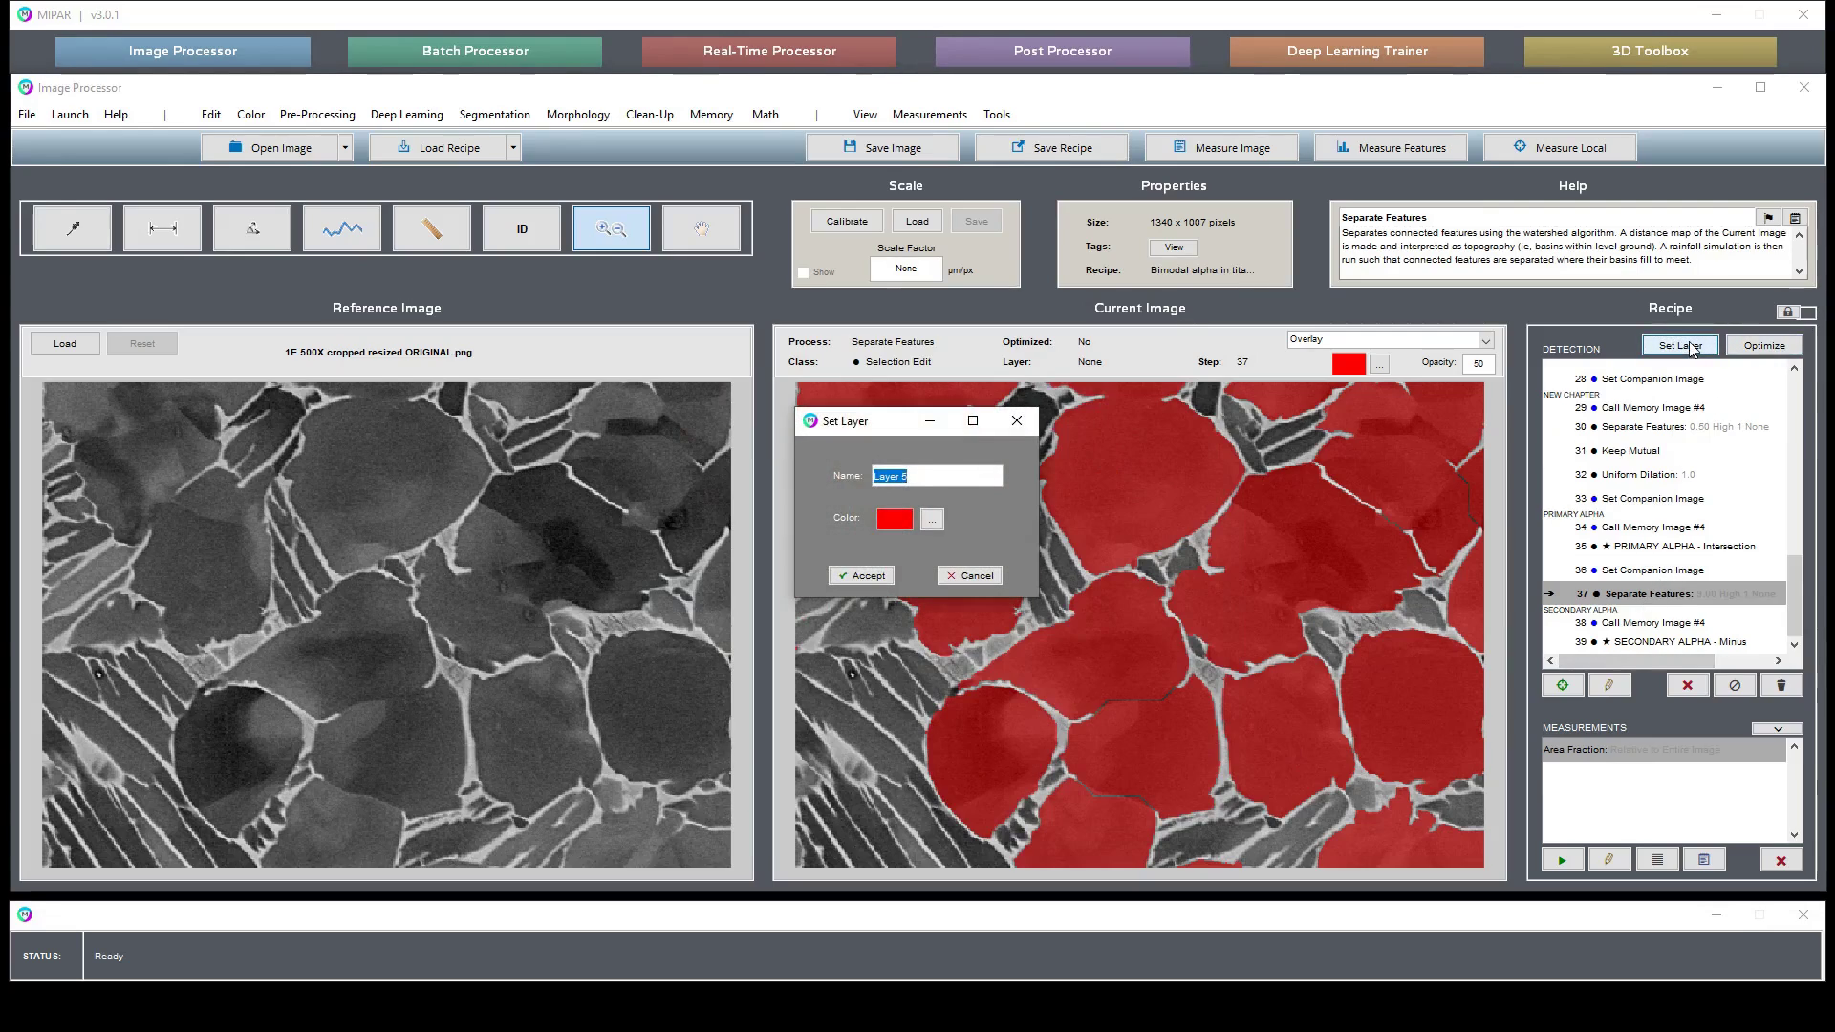
pyautogui.write('Par')
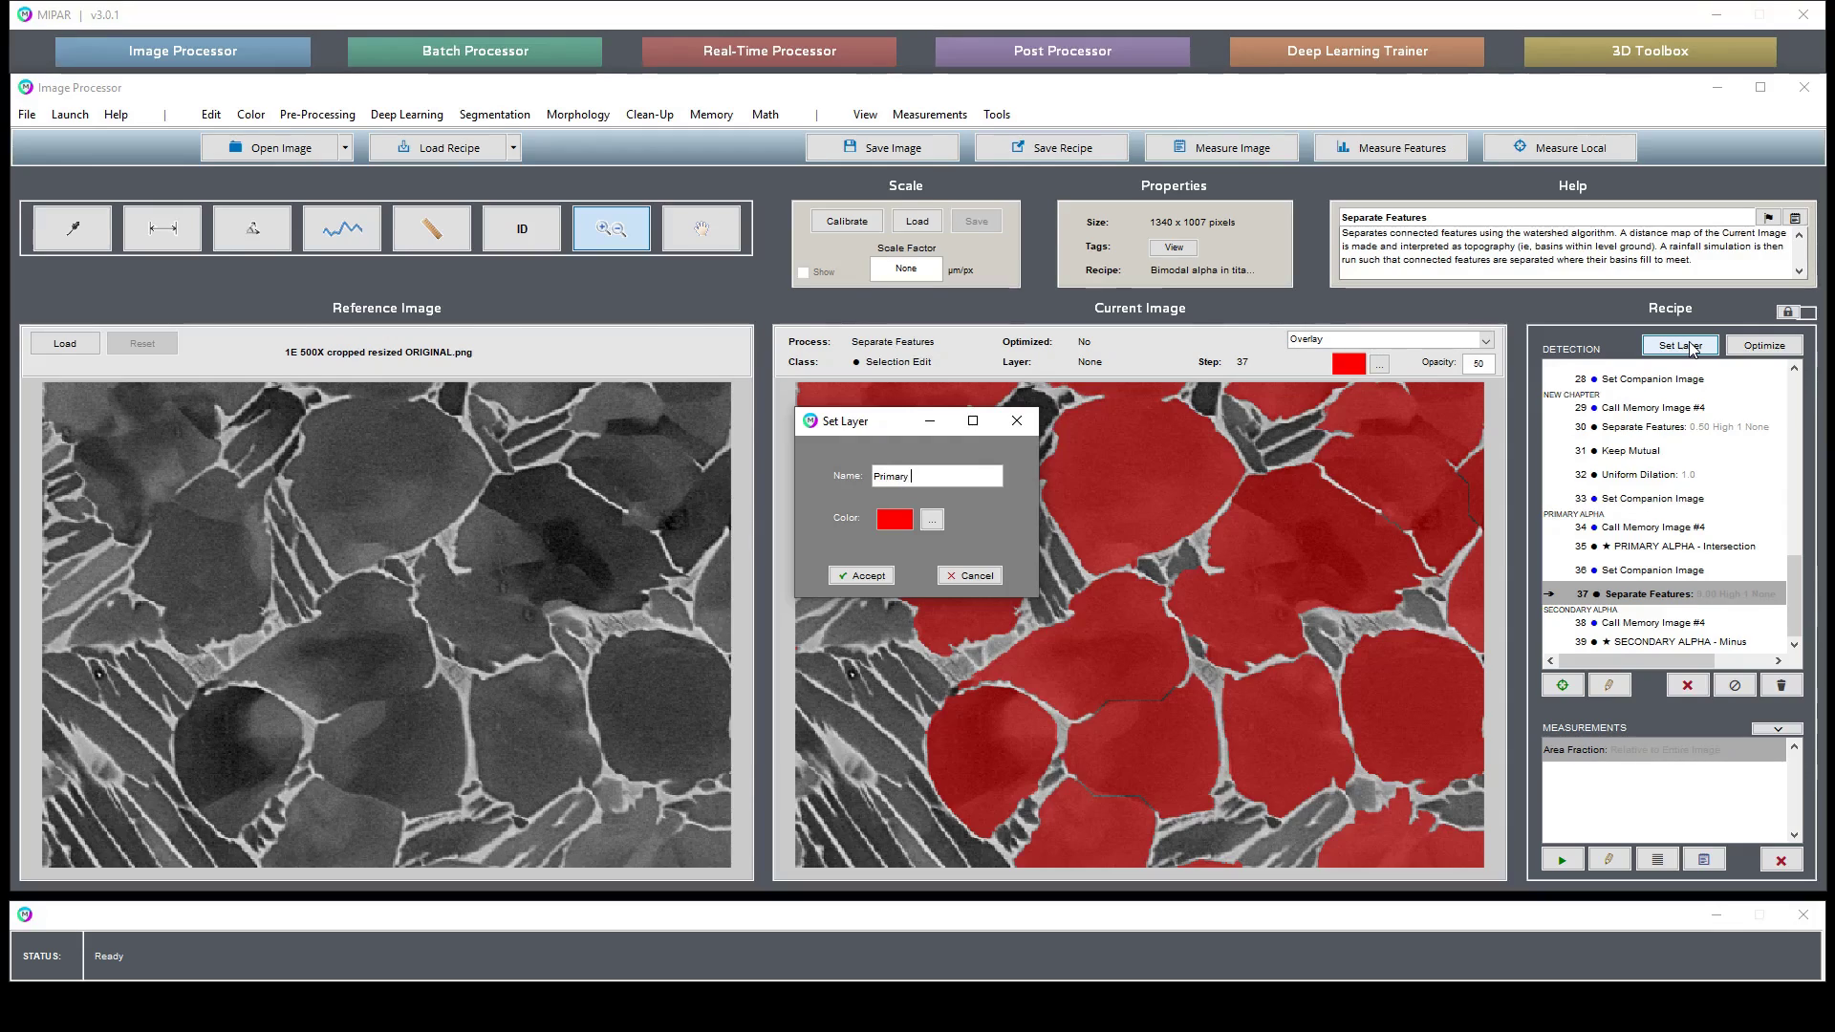
pyautogui.press('BackSpace')
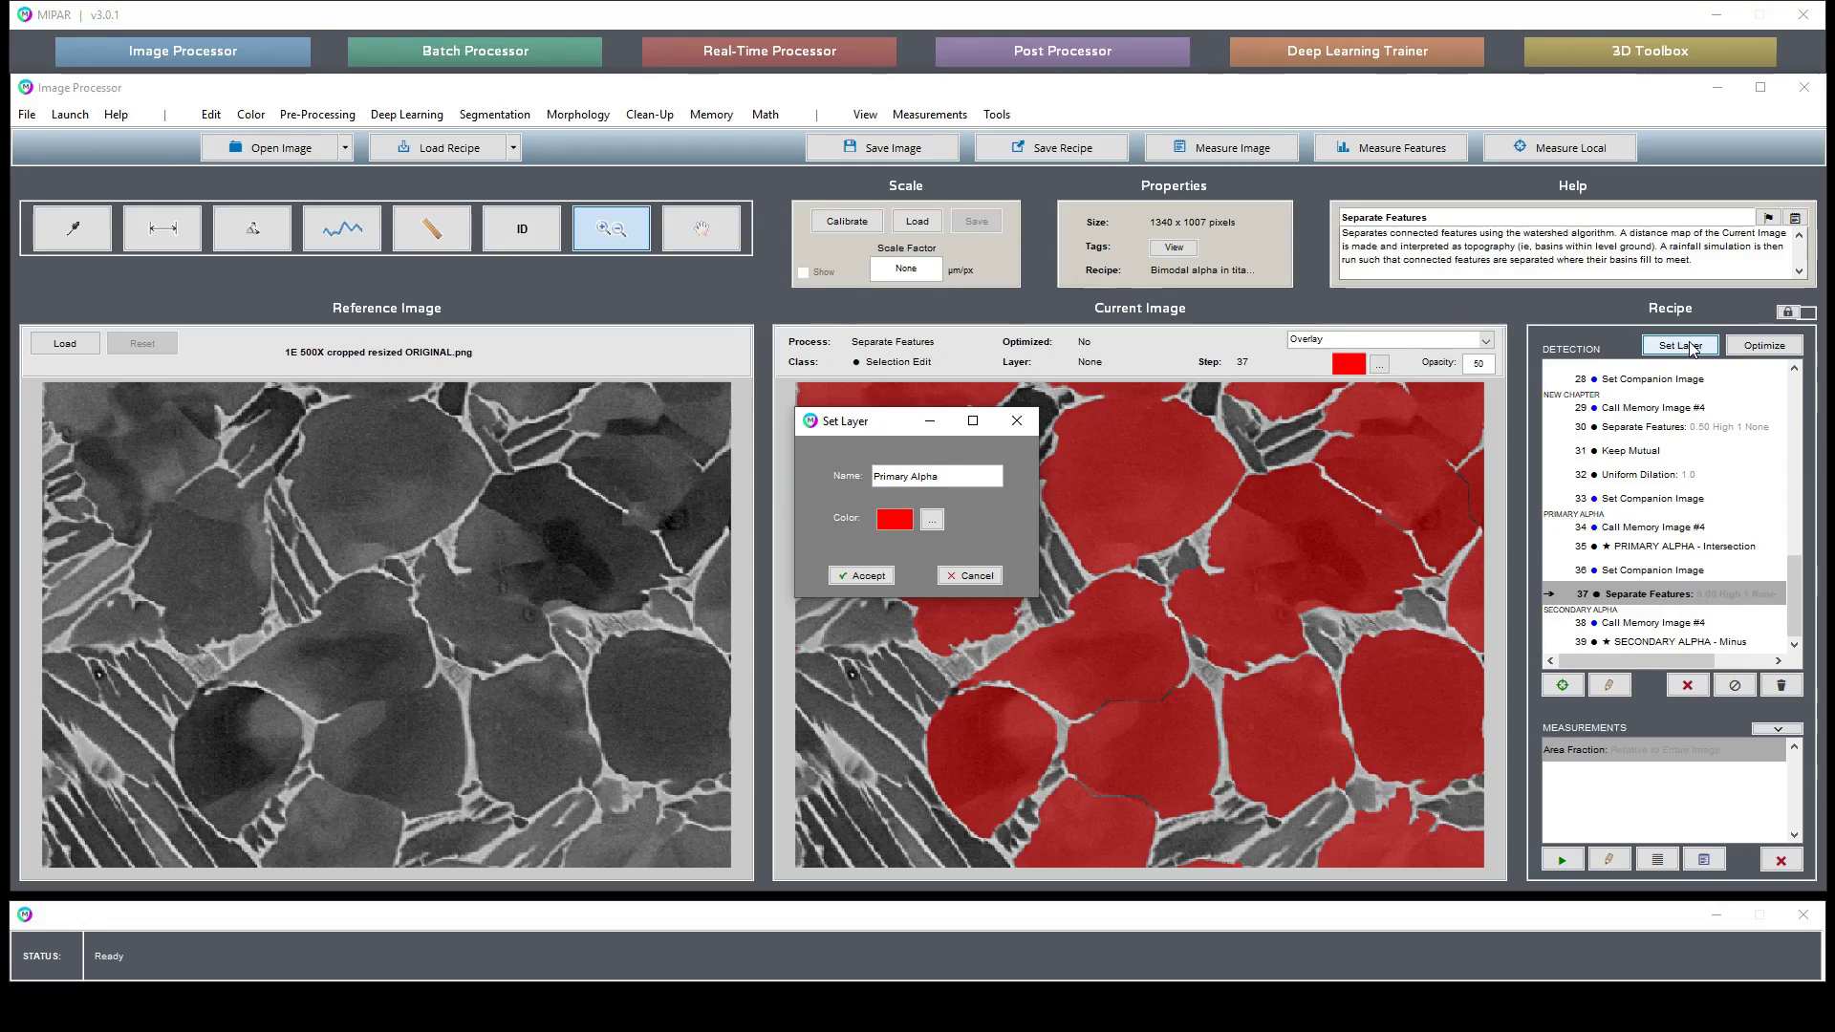
pyautogui.write('- Grains Separated')
pyautogui.press('Return')
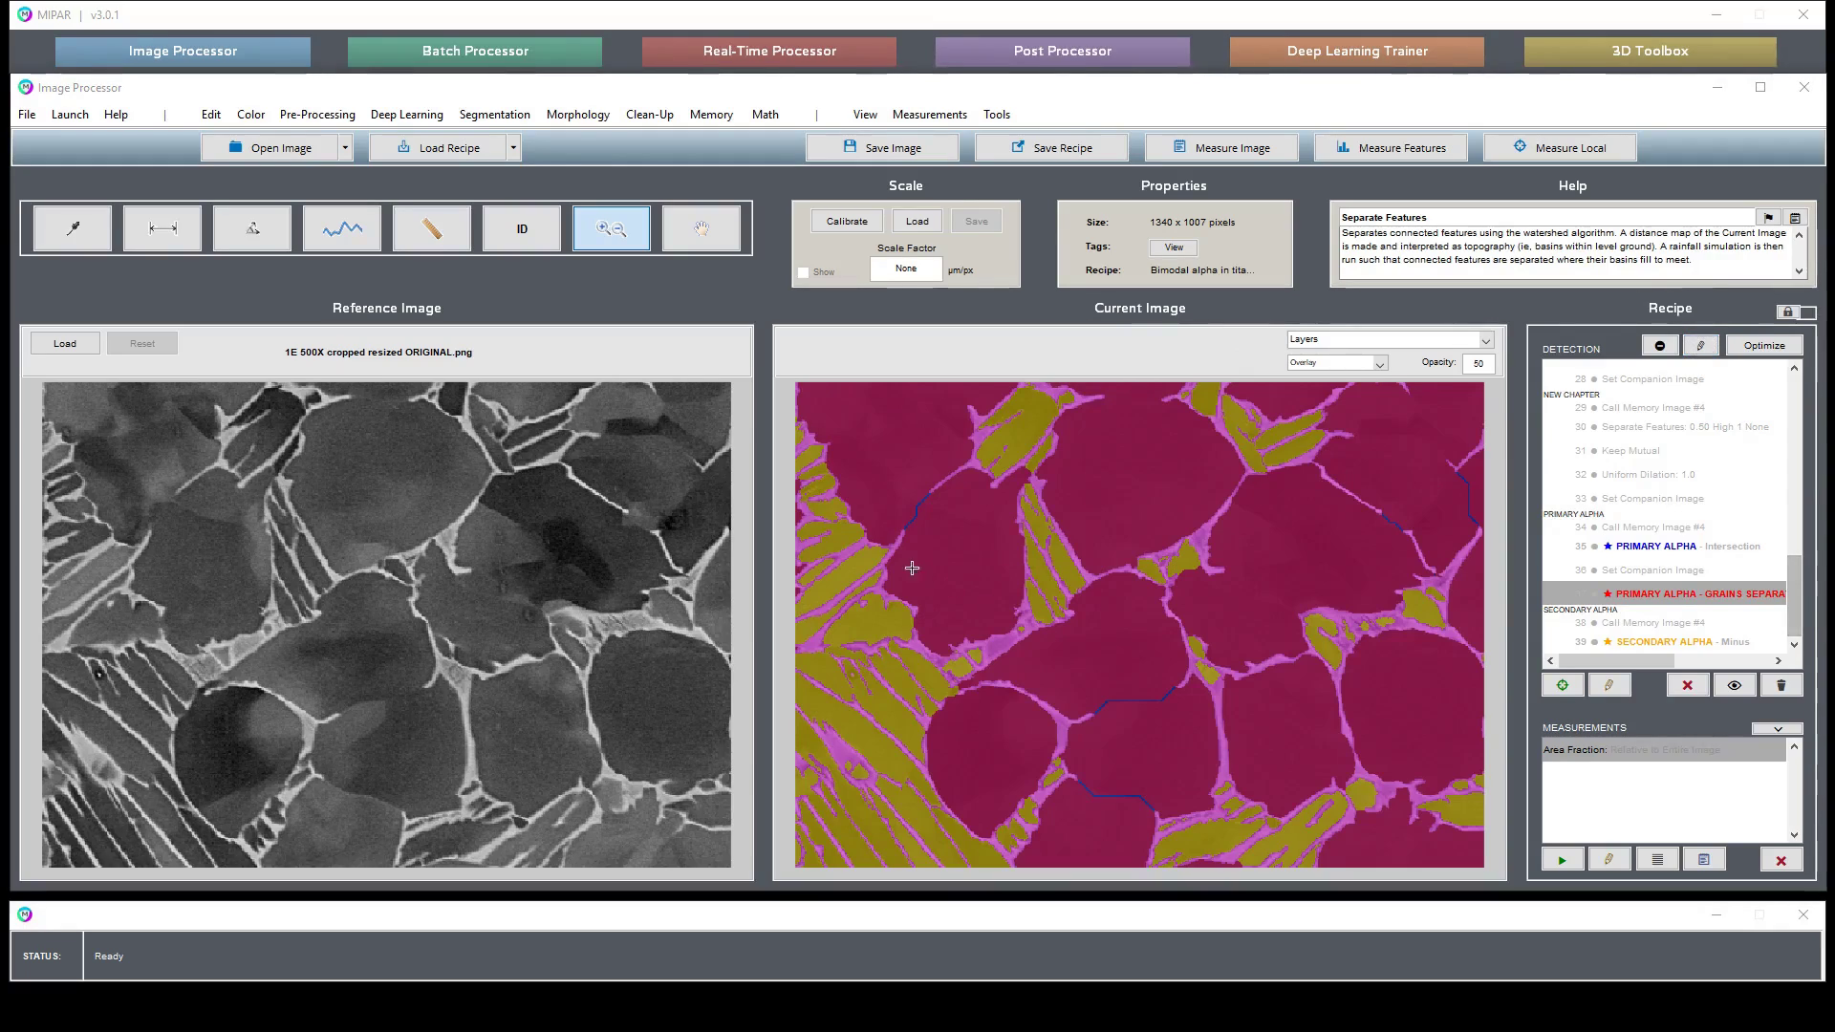
# Add Equivalent Diameter and Eccentricity feature measurements of the Primary Alpha - Grains Separated layer to the recipe
pyautogui.click(1392, 153)
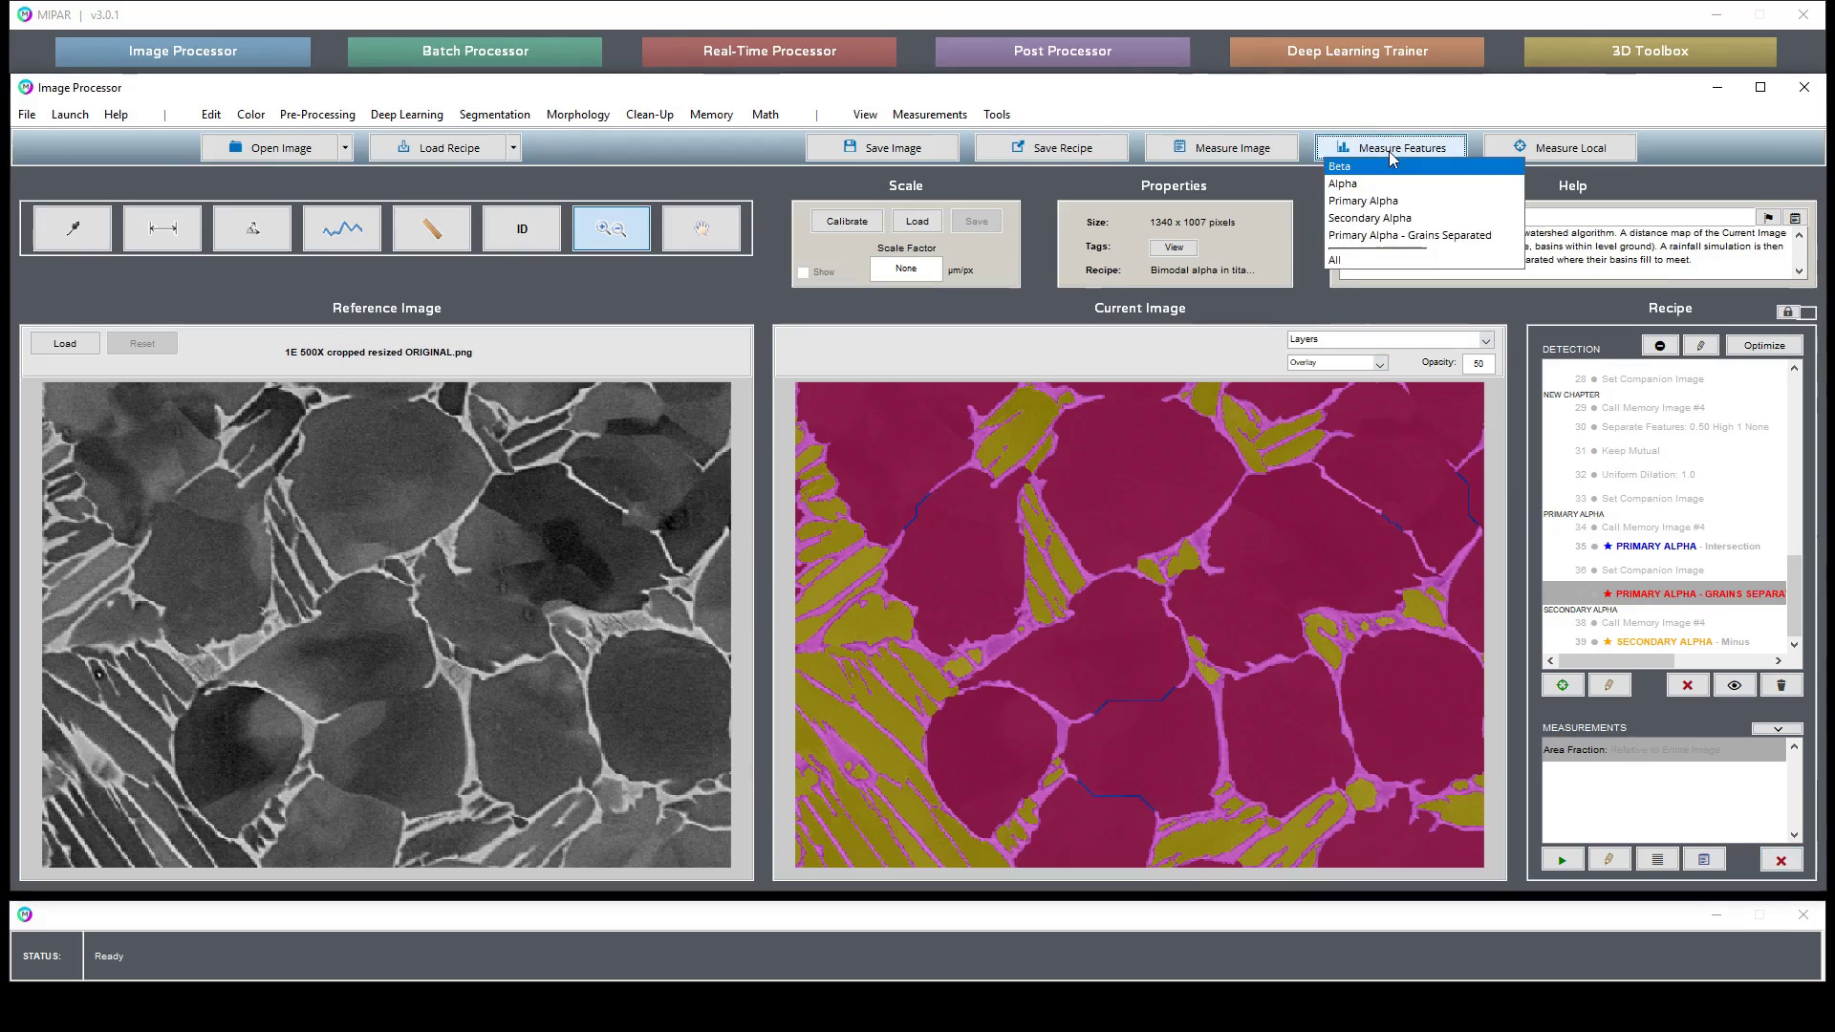
pyautogui.click(1422, 235)
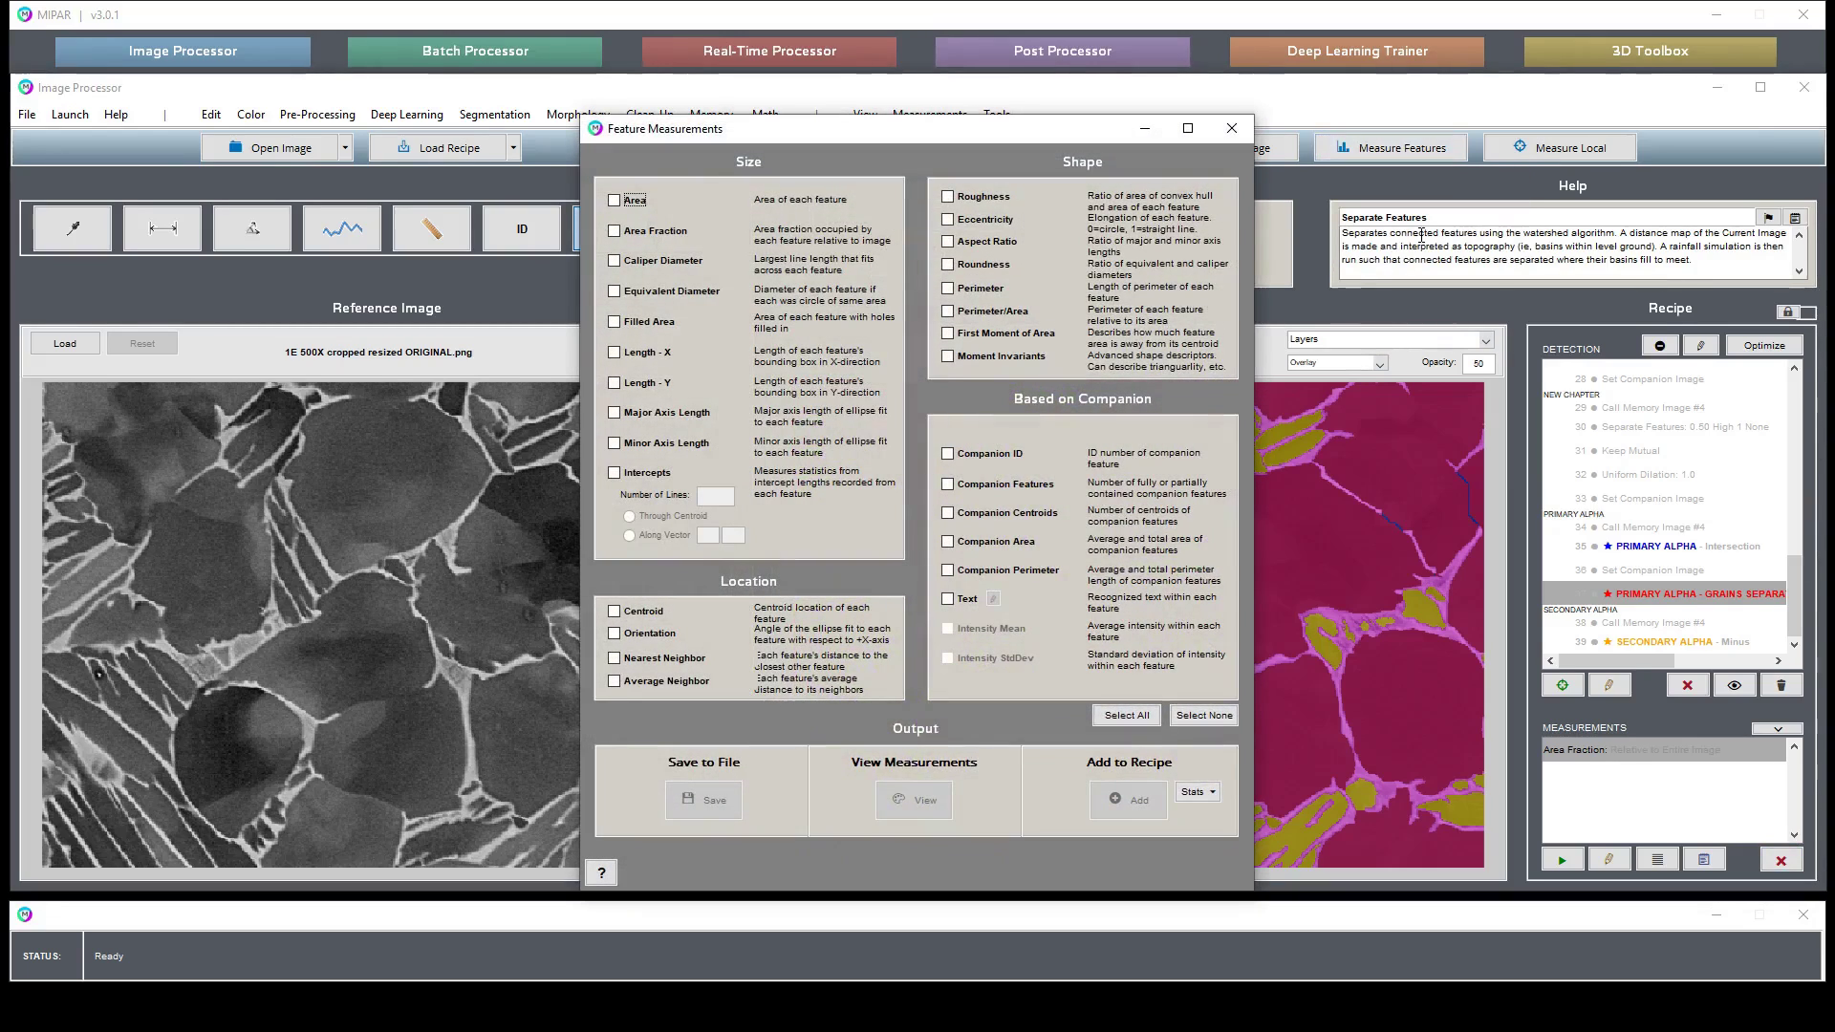
pyautogui.click(617, 292)
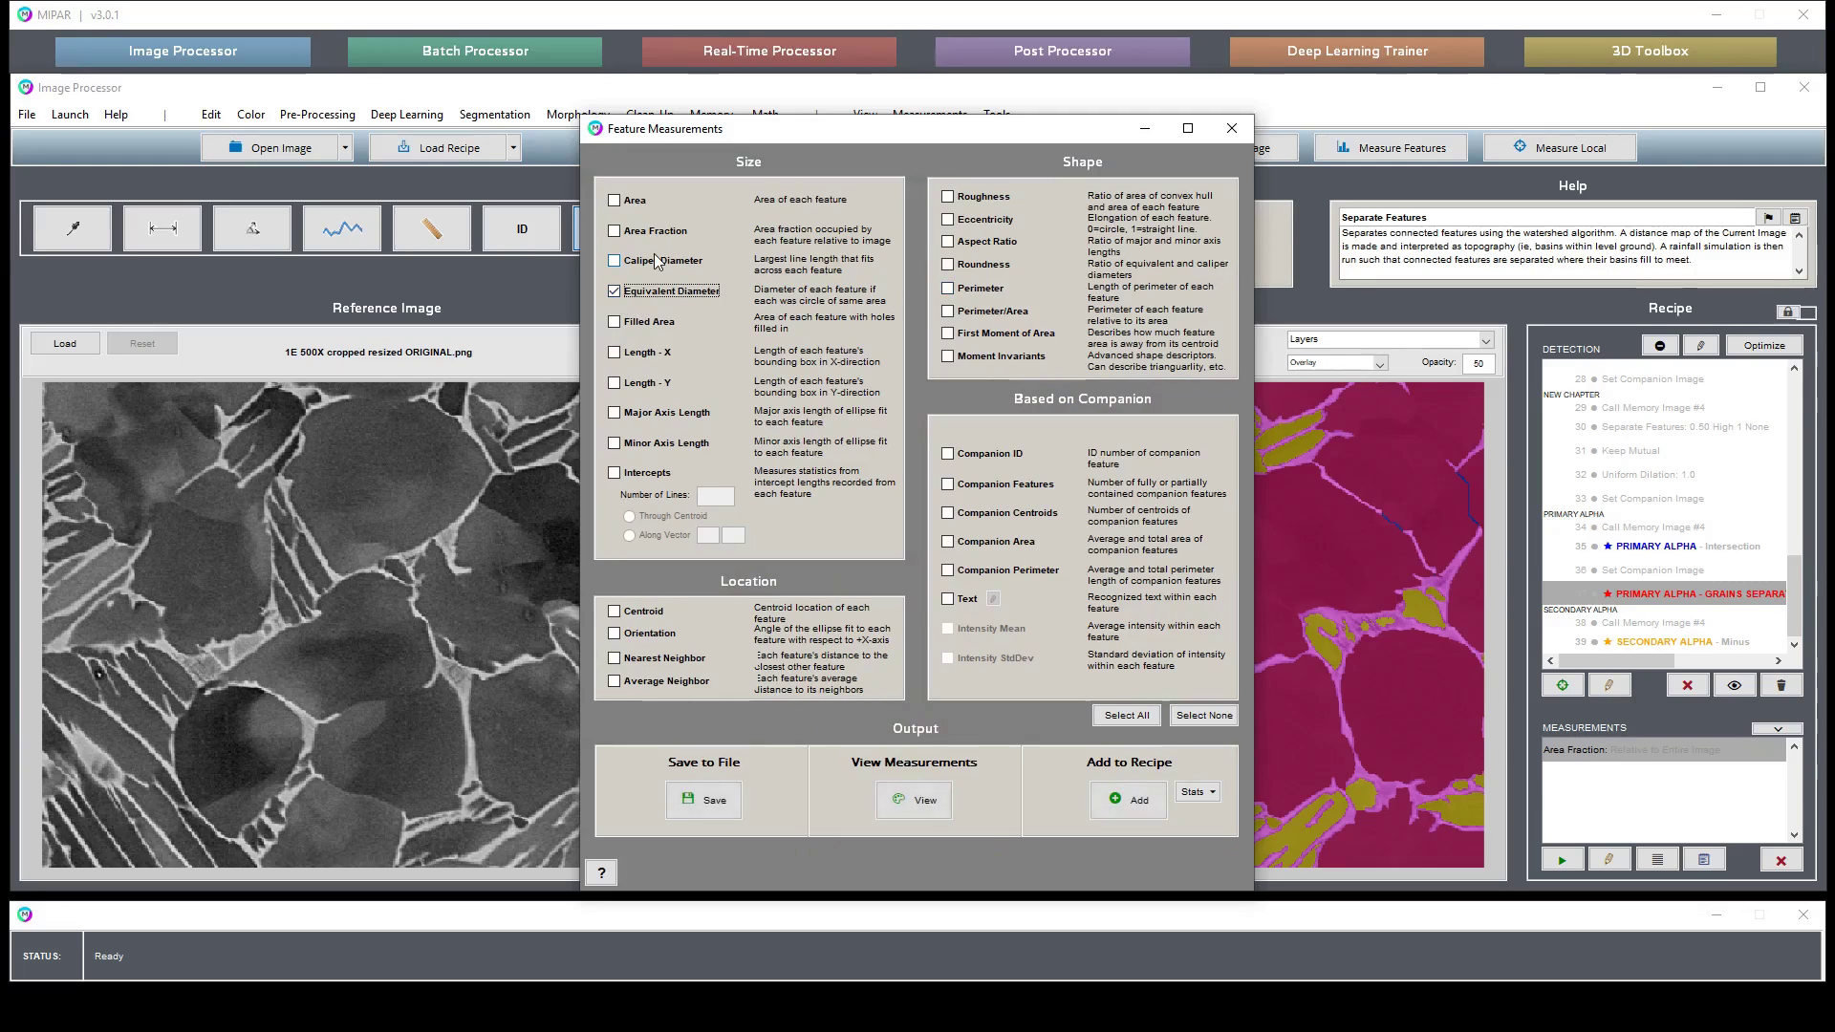
pyautogui.click(948, 223)
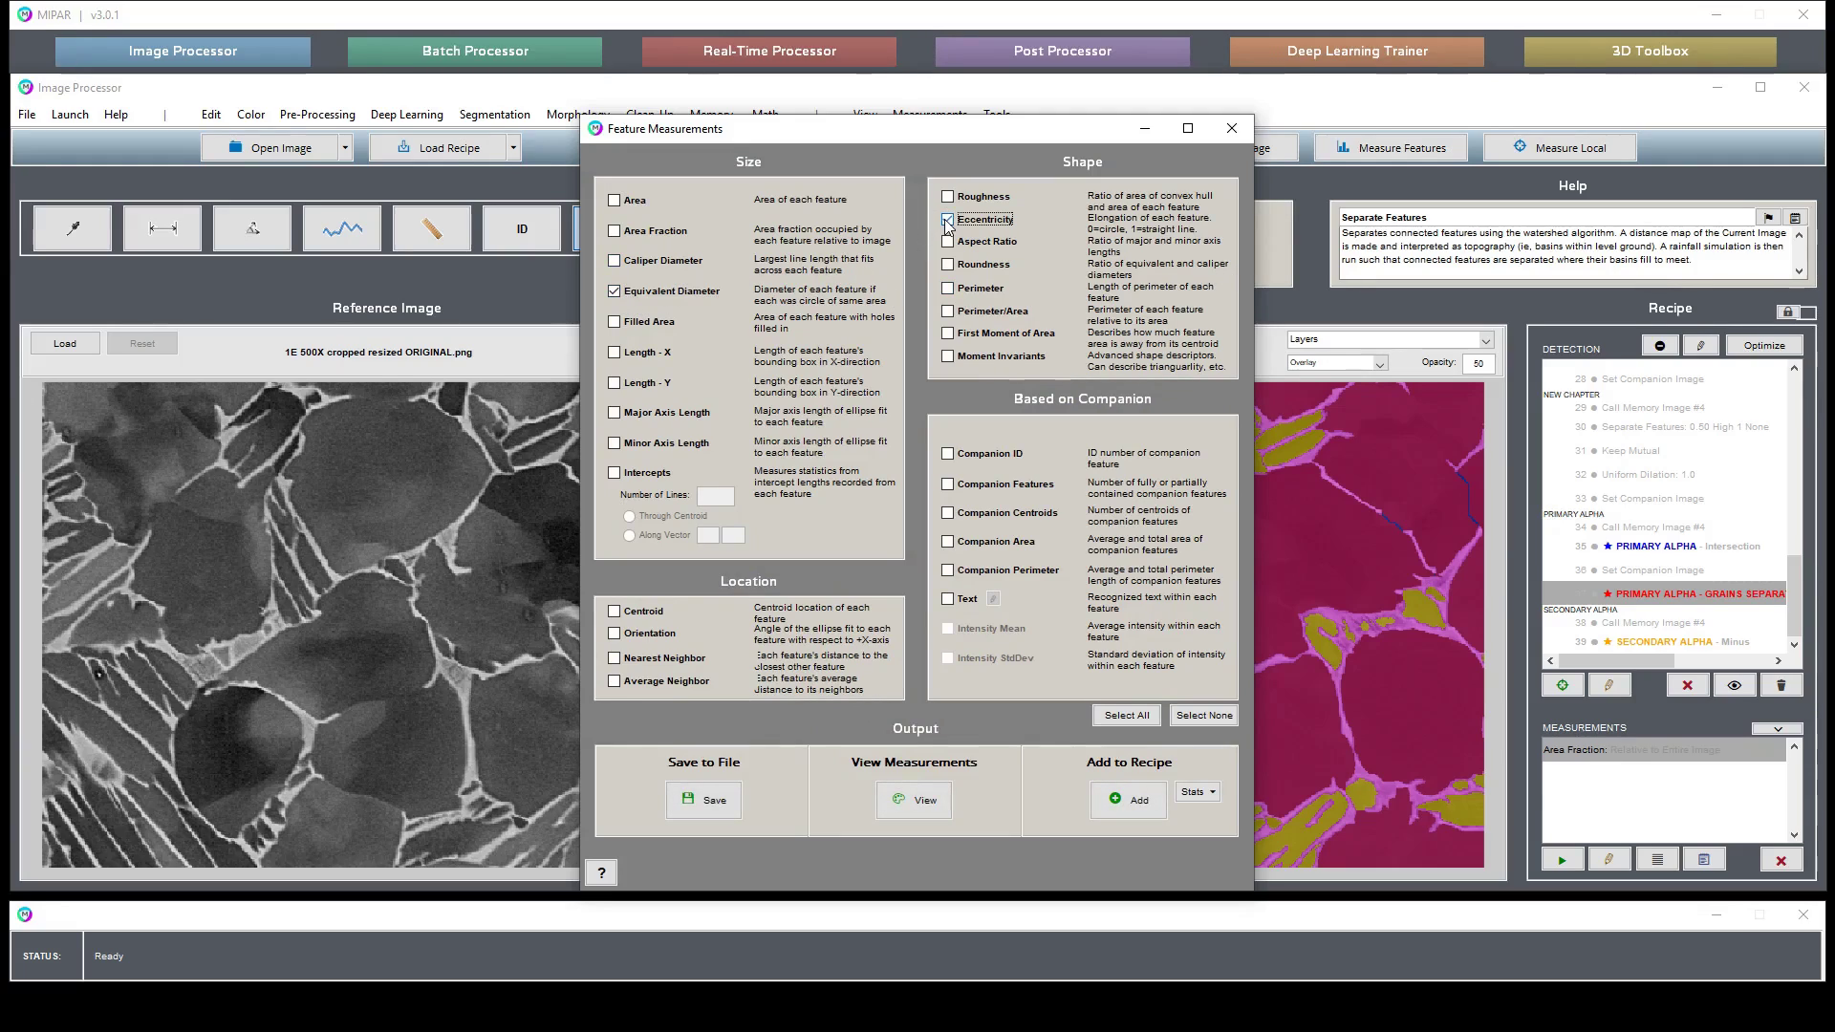
pyautogui.click(1123, 800)
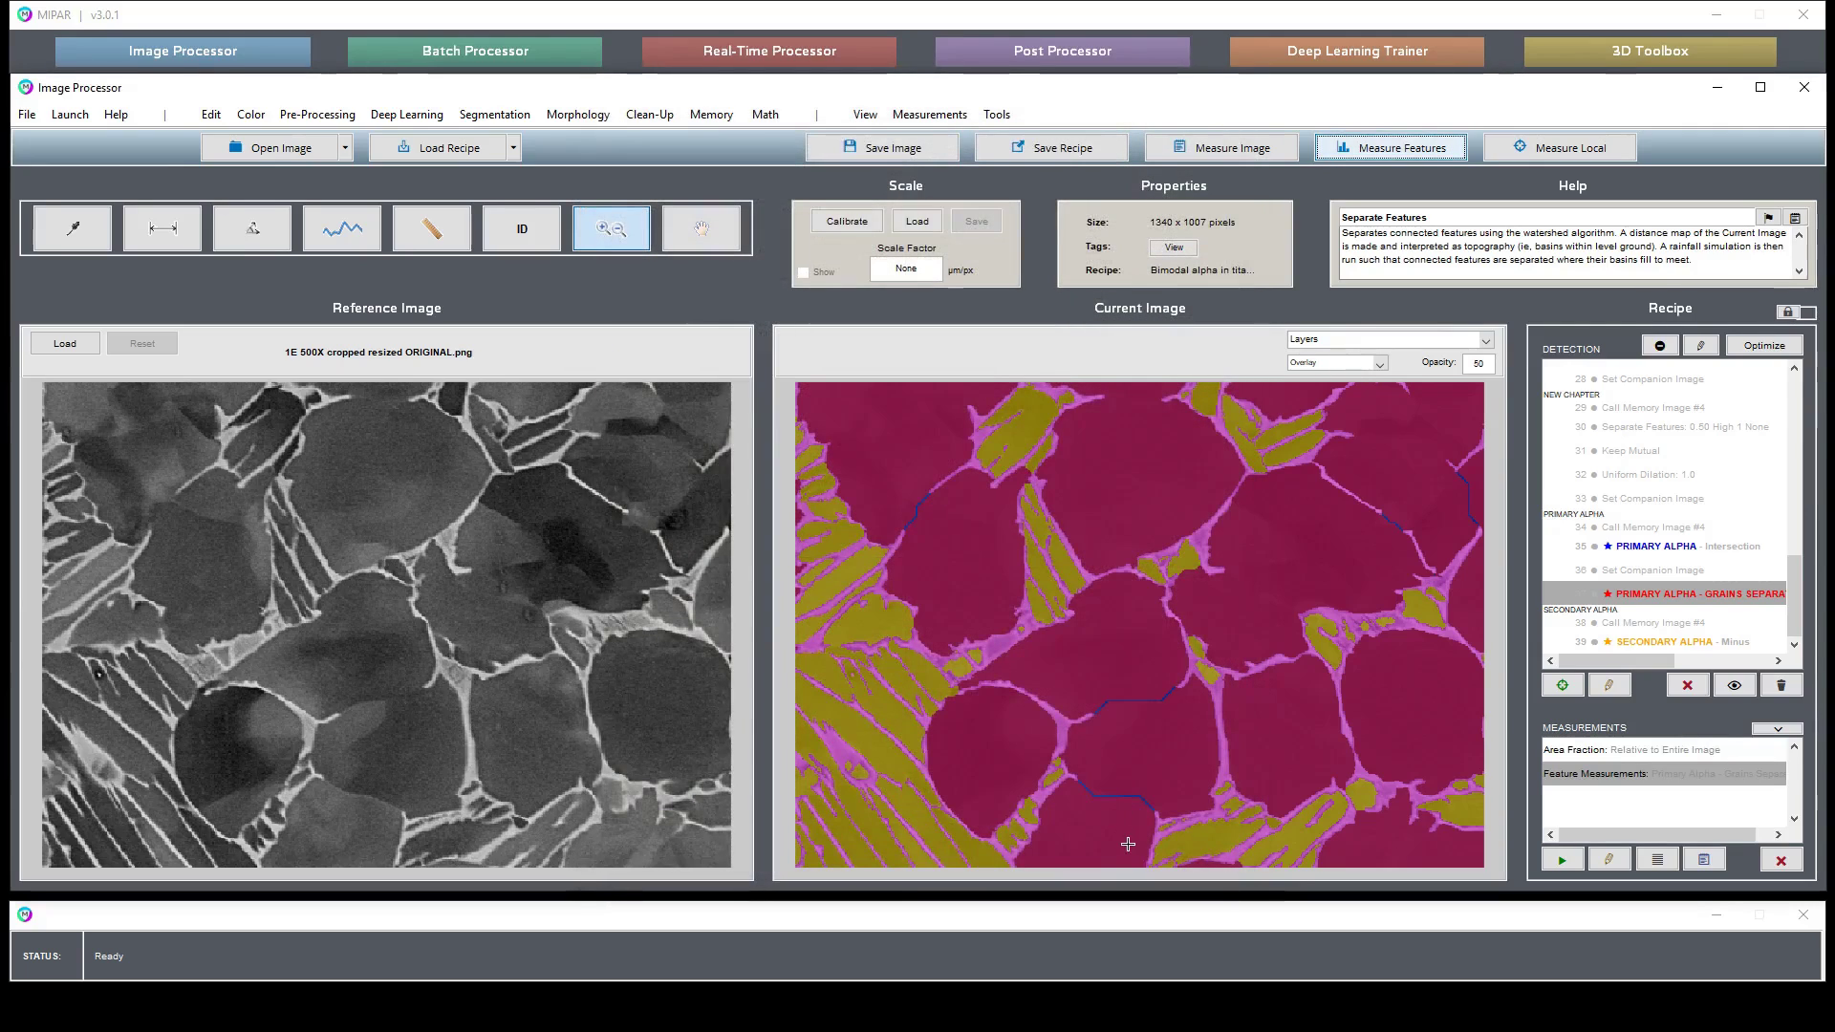
# Run the recipe's measurements and review the area fraction, mean eccentricity and mean equivalent diameter of the separated grains
pyautogui.click(1704, 861)
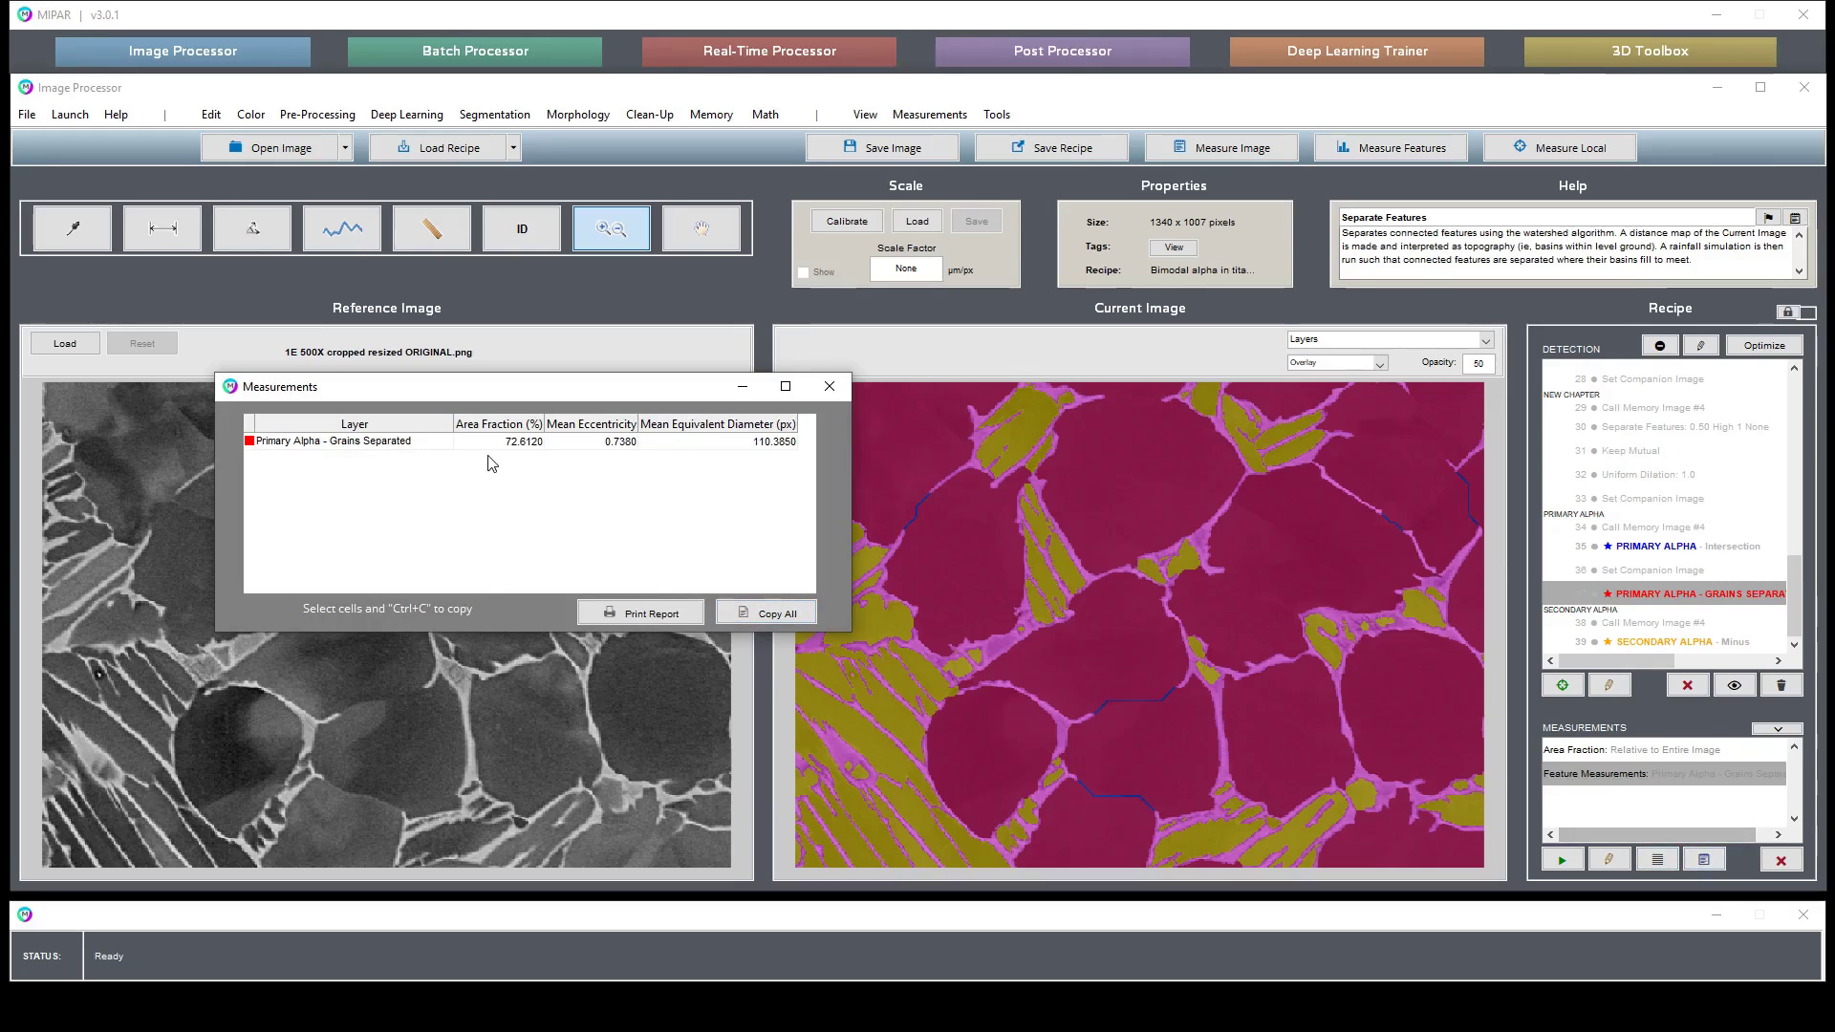
pyautogui.click(516, 442)
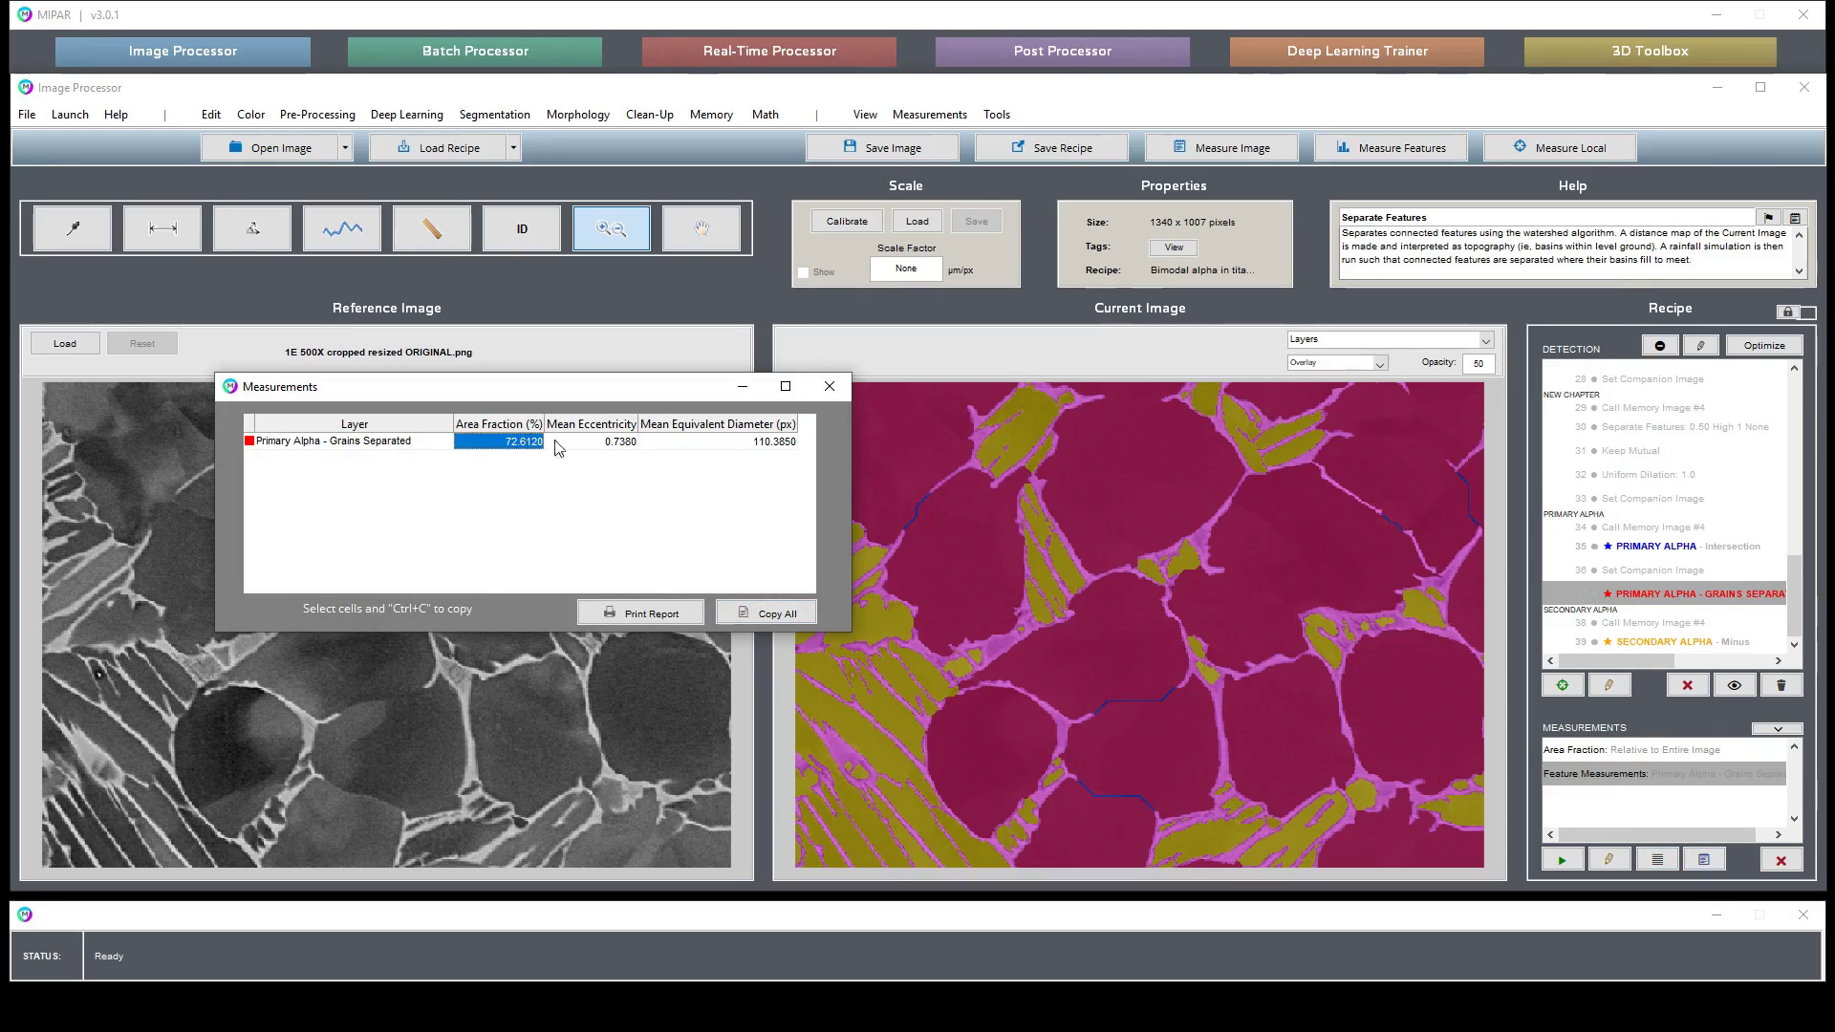
pyautogui.click(830, 387)
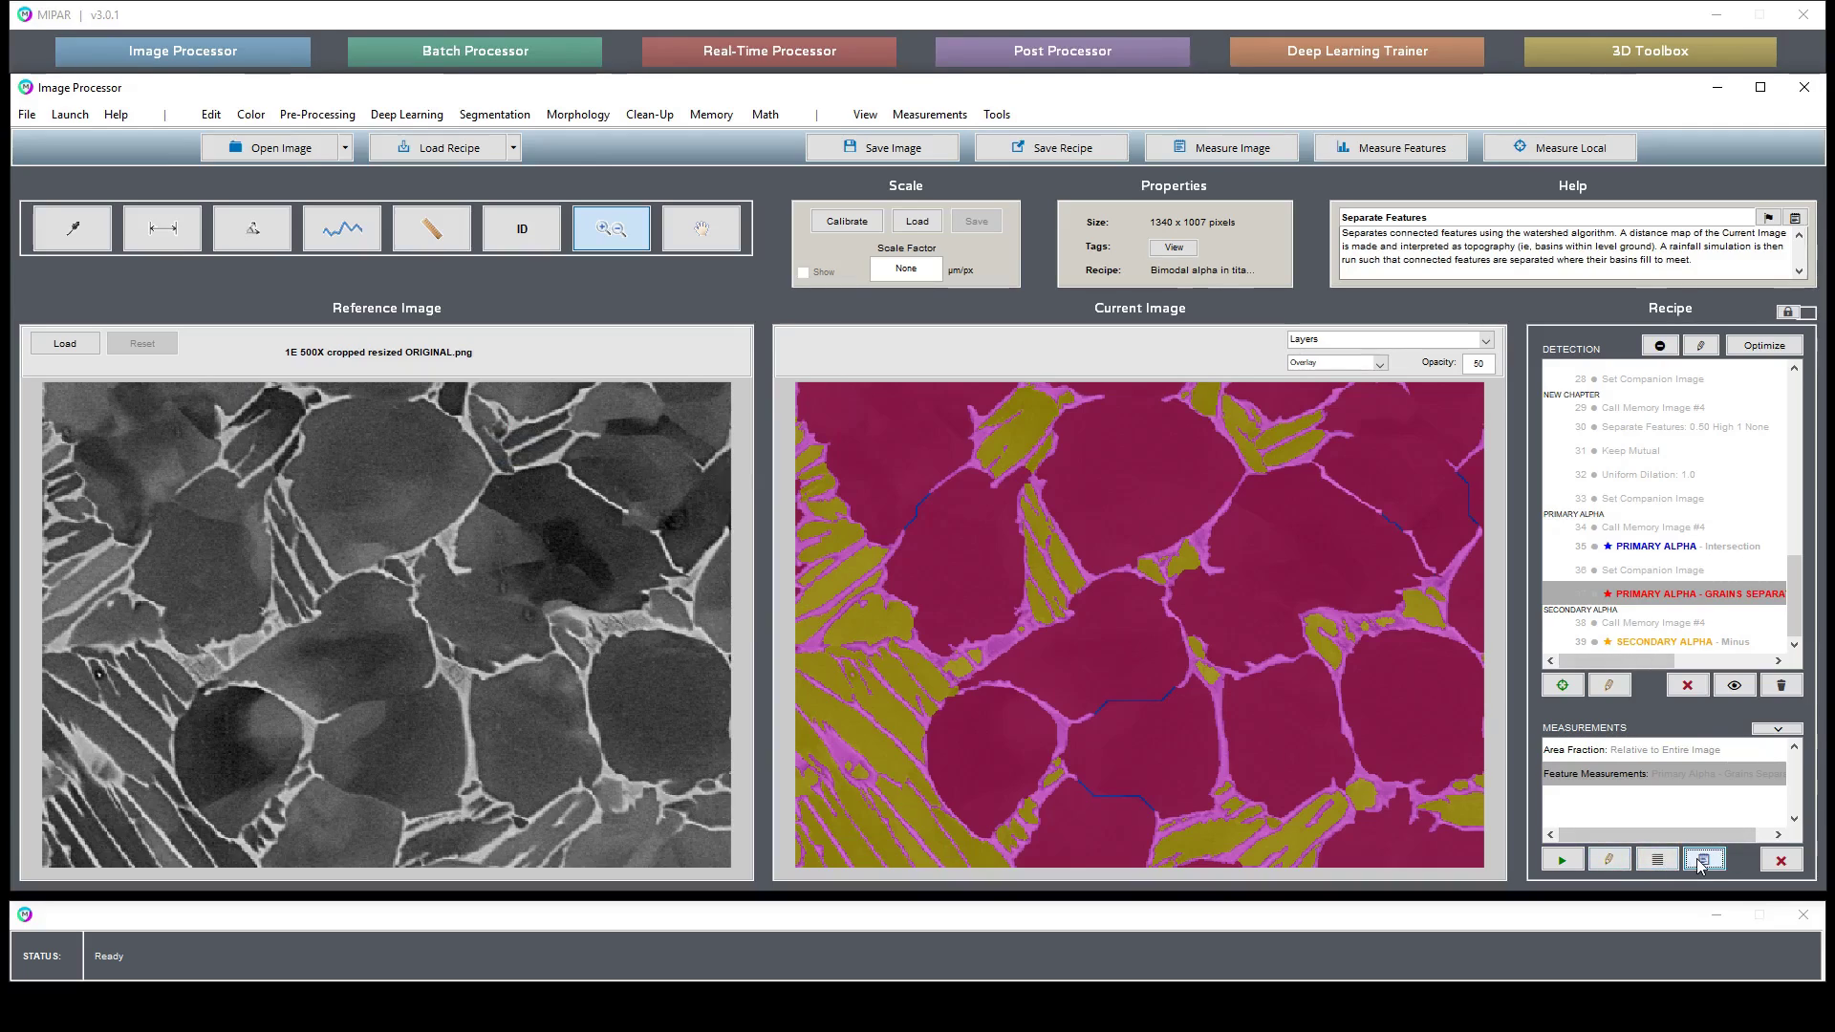
# Apply the Area Fraction measurement to Beta, Alpha, Primary Alpha and Secondary Alpha but not Primary Alpha - Grains Separated, and view the results
pyautogui.rightClick(1699, 788)
pyautogui.click(1664, 755)
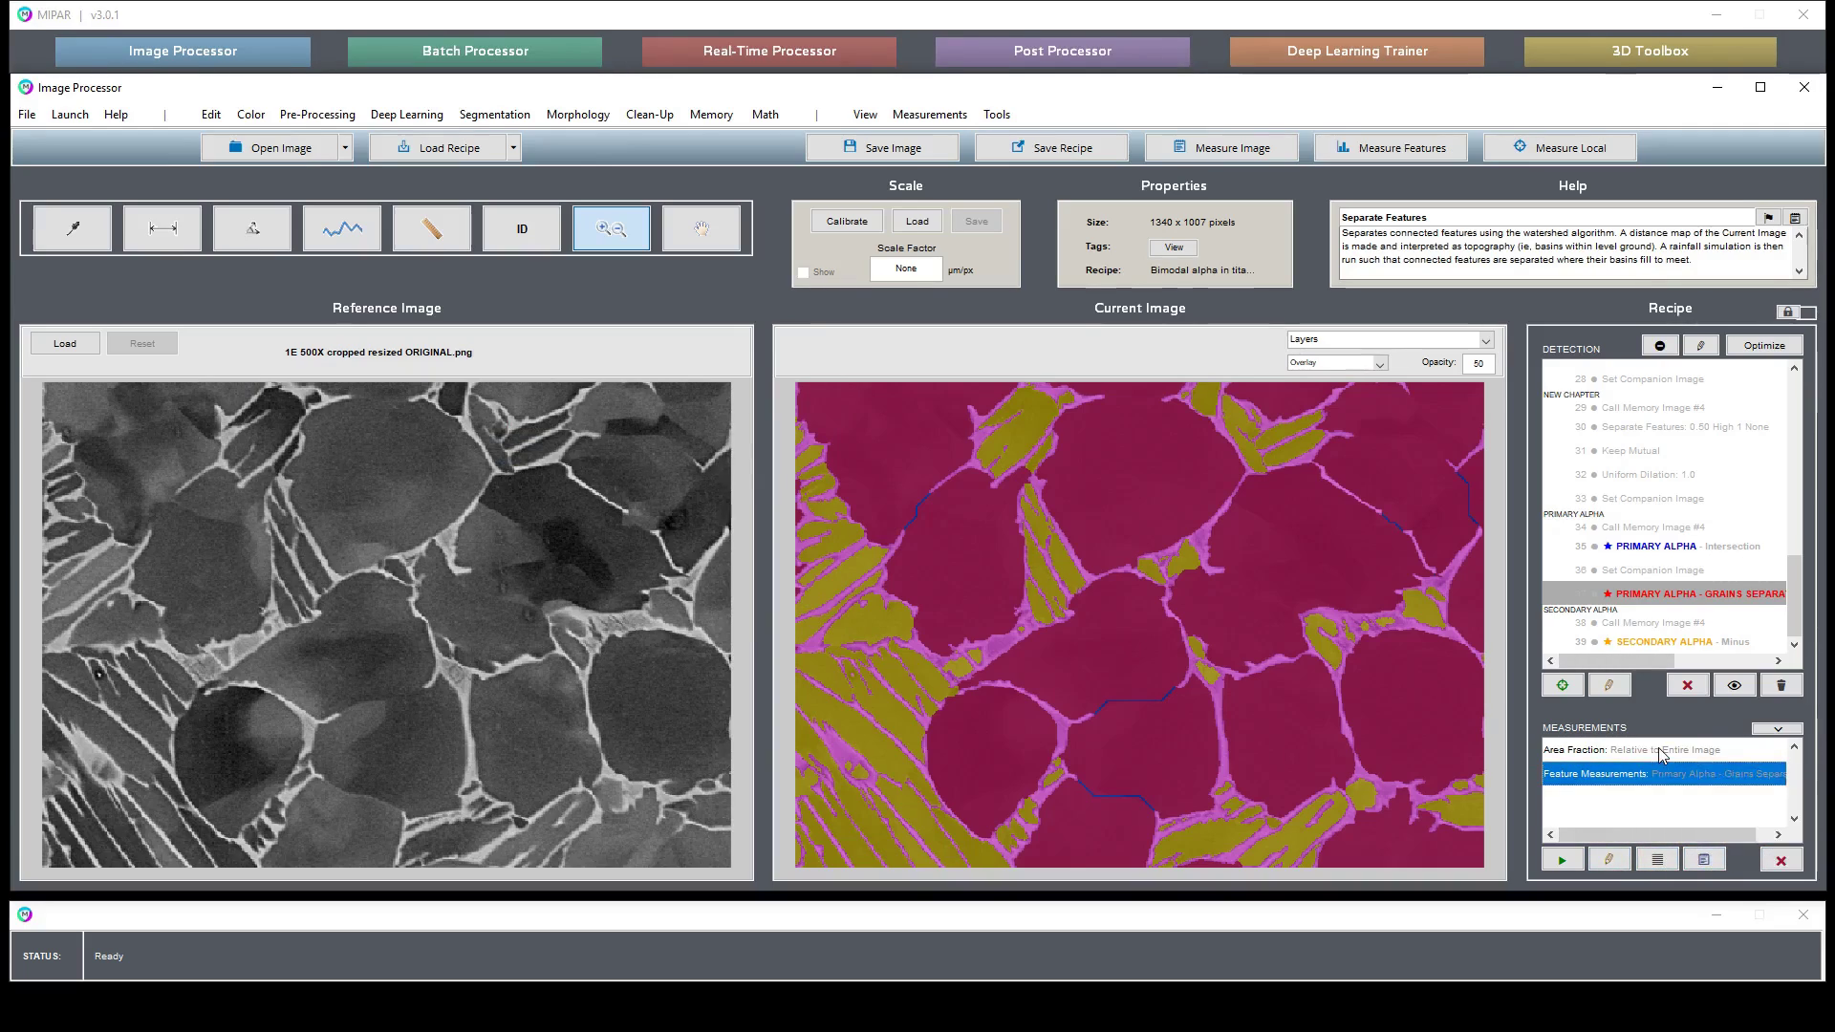
pyautogui.rightClick(1664, 755)
pyautogui.click(1716, 825)
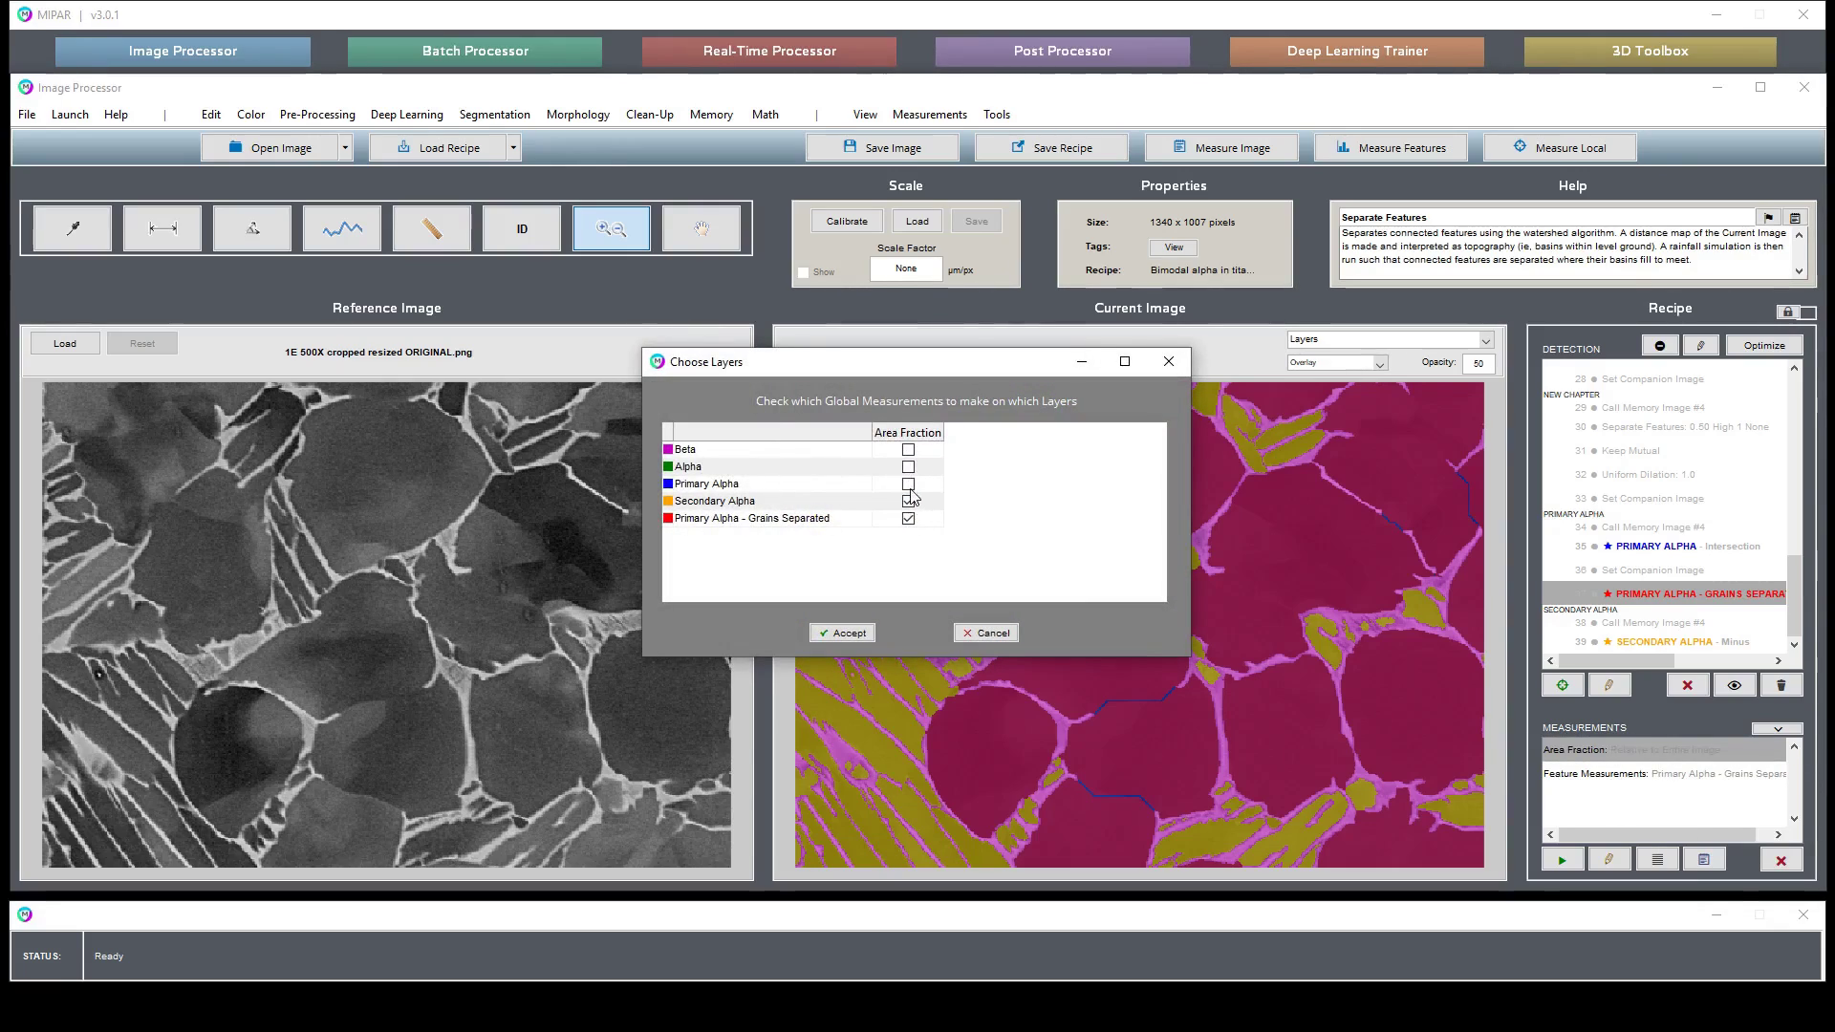
pyautogui.click(908, 500)
pyautogui.click(908, 484)
pyautogui.click(908, 466)
pyautogui.click(908, 449)
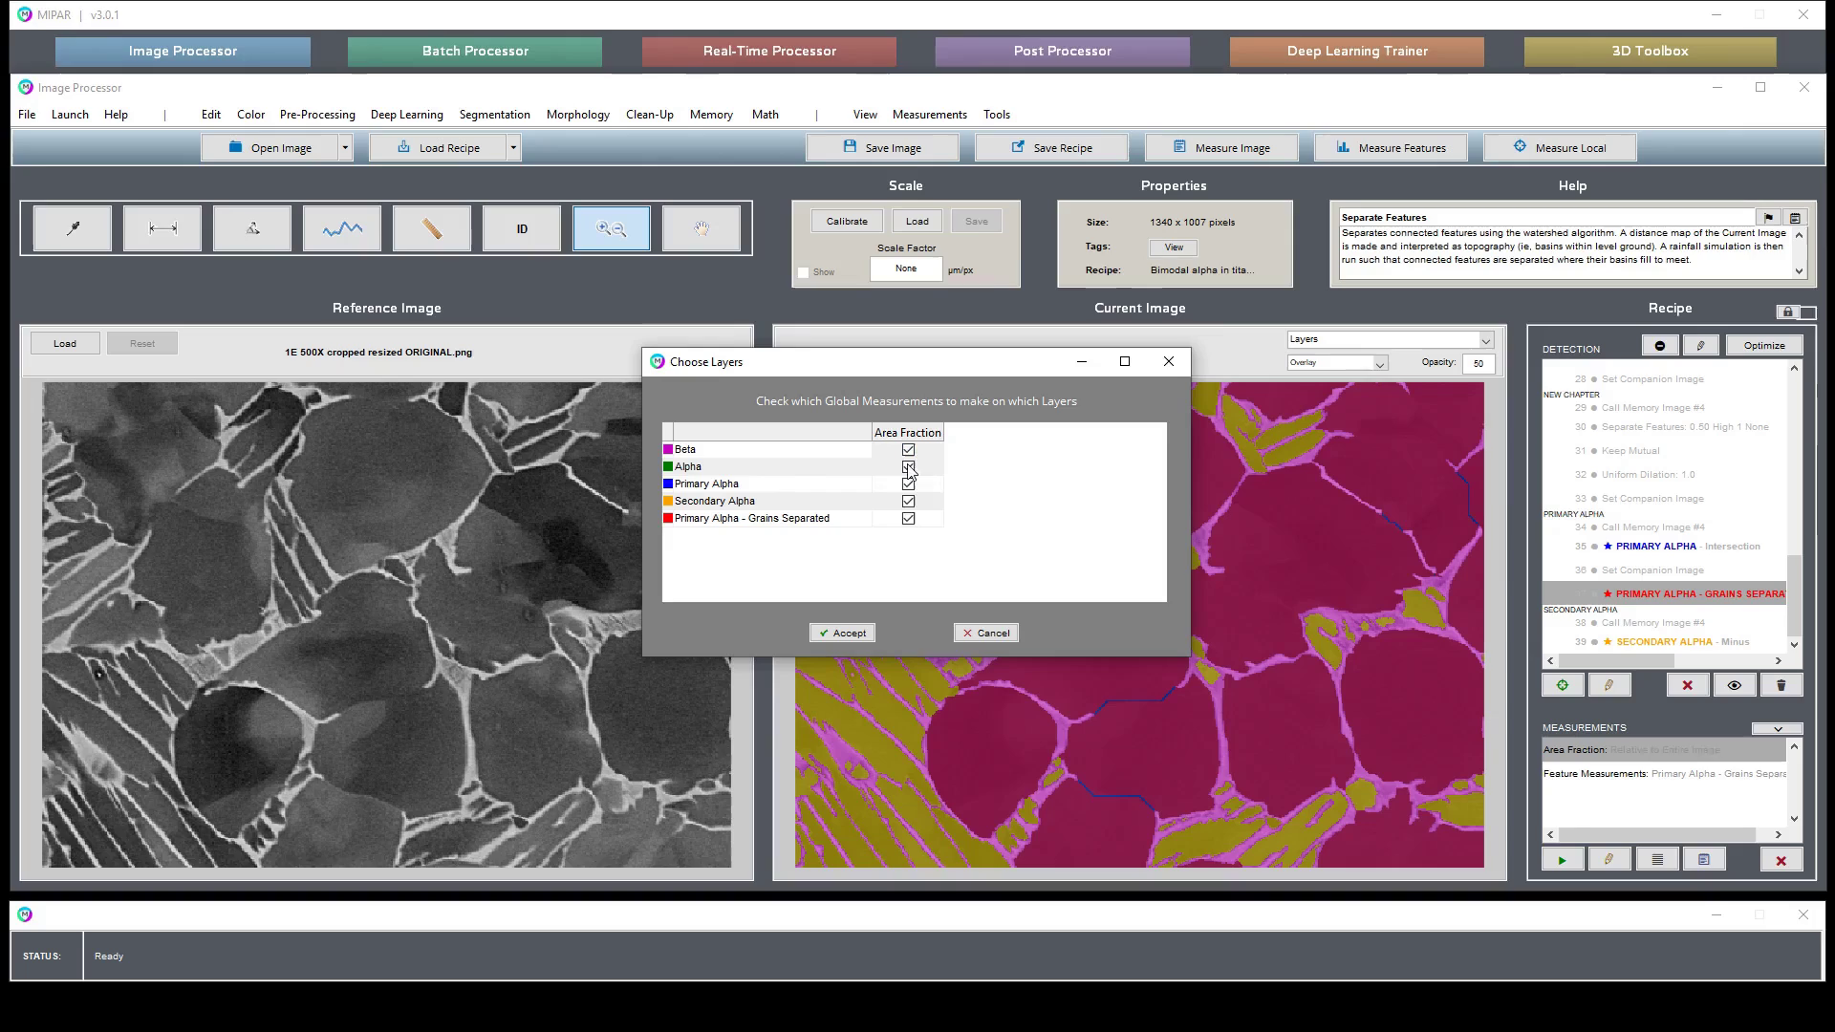
pyautogui.click(843, 633)
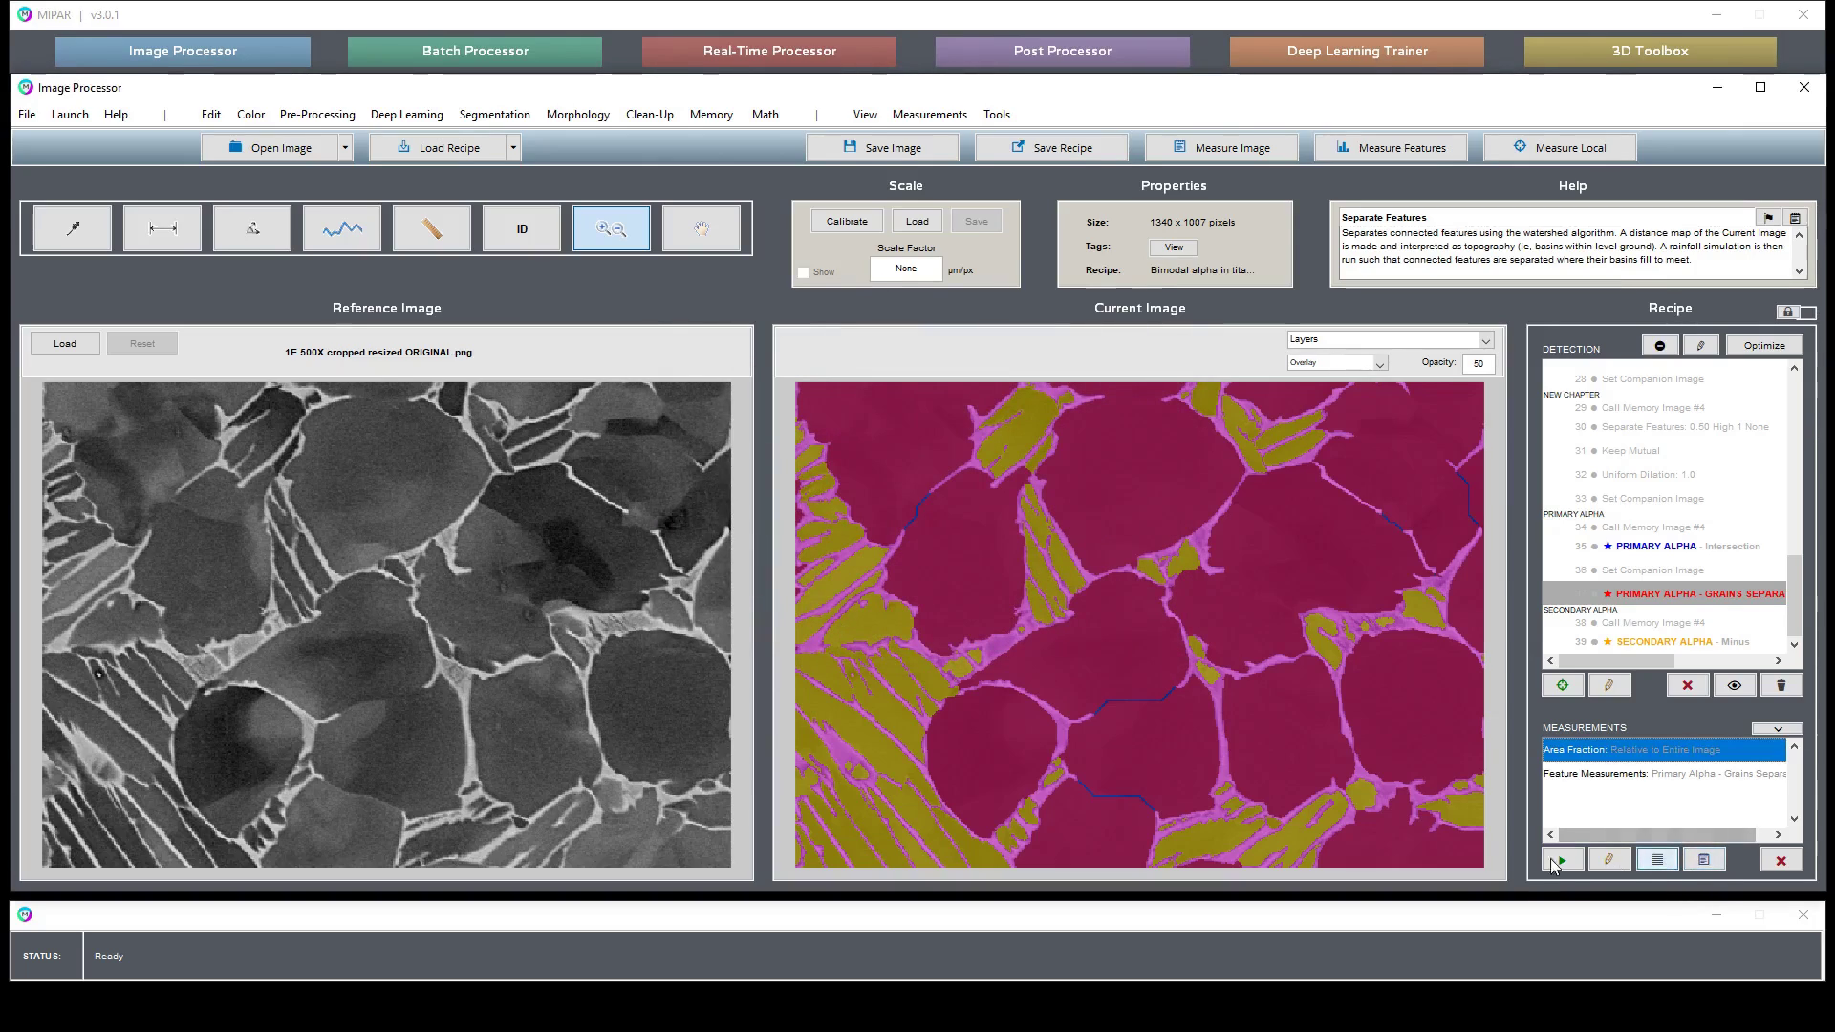
pyautogui.click(1703, 859)
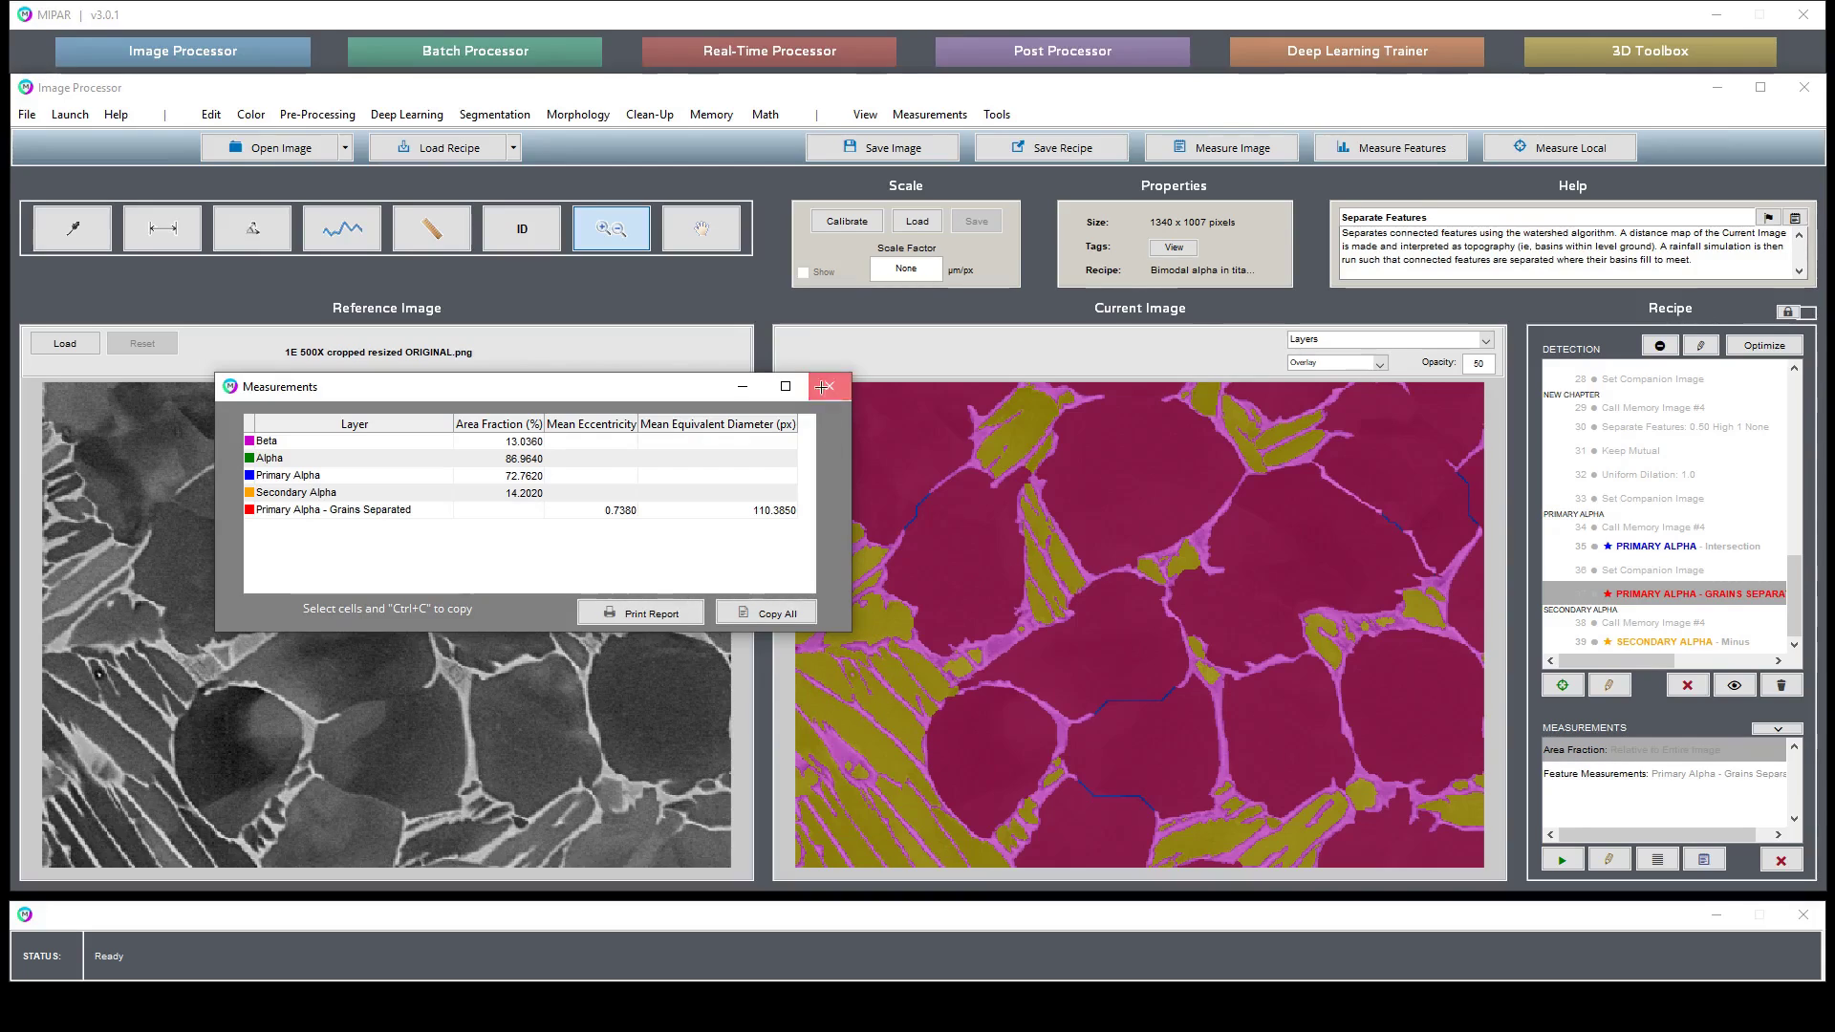
pyautogui.click(828, 387)
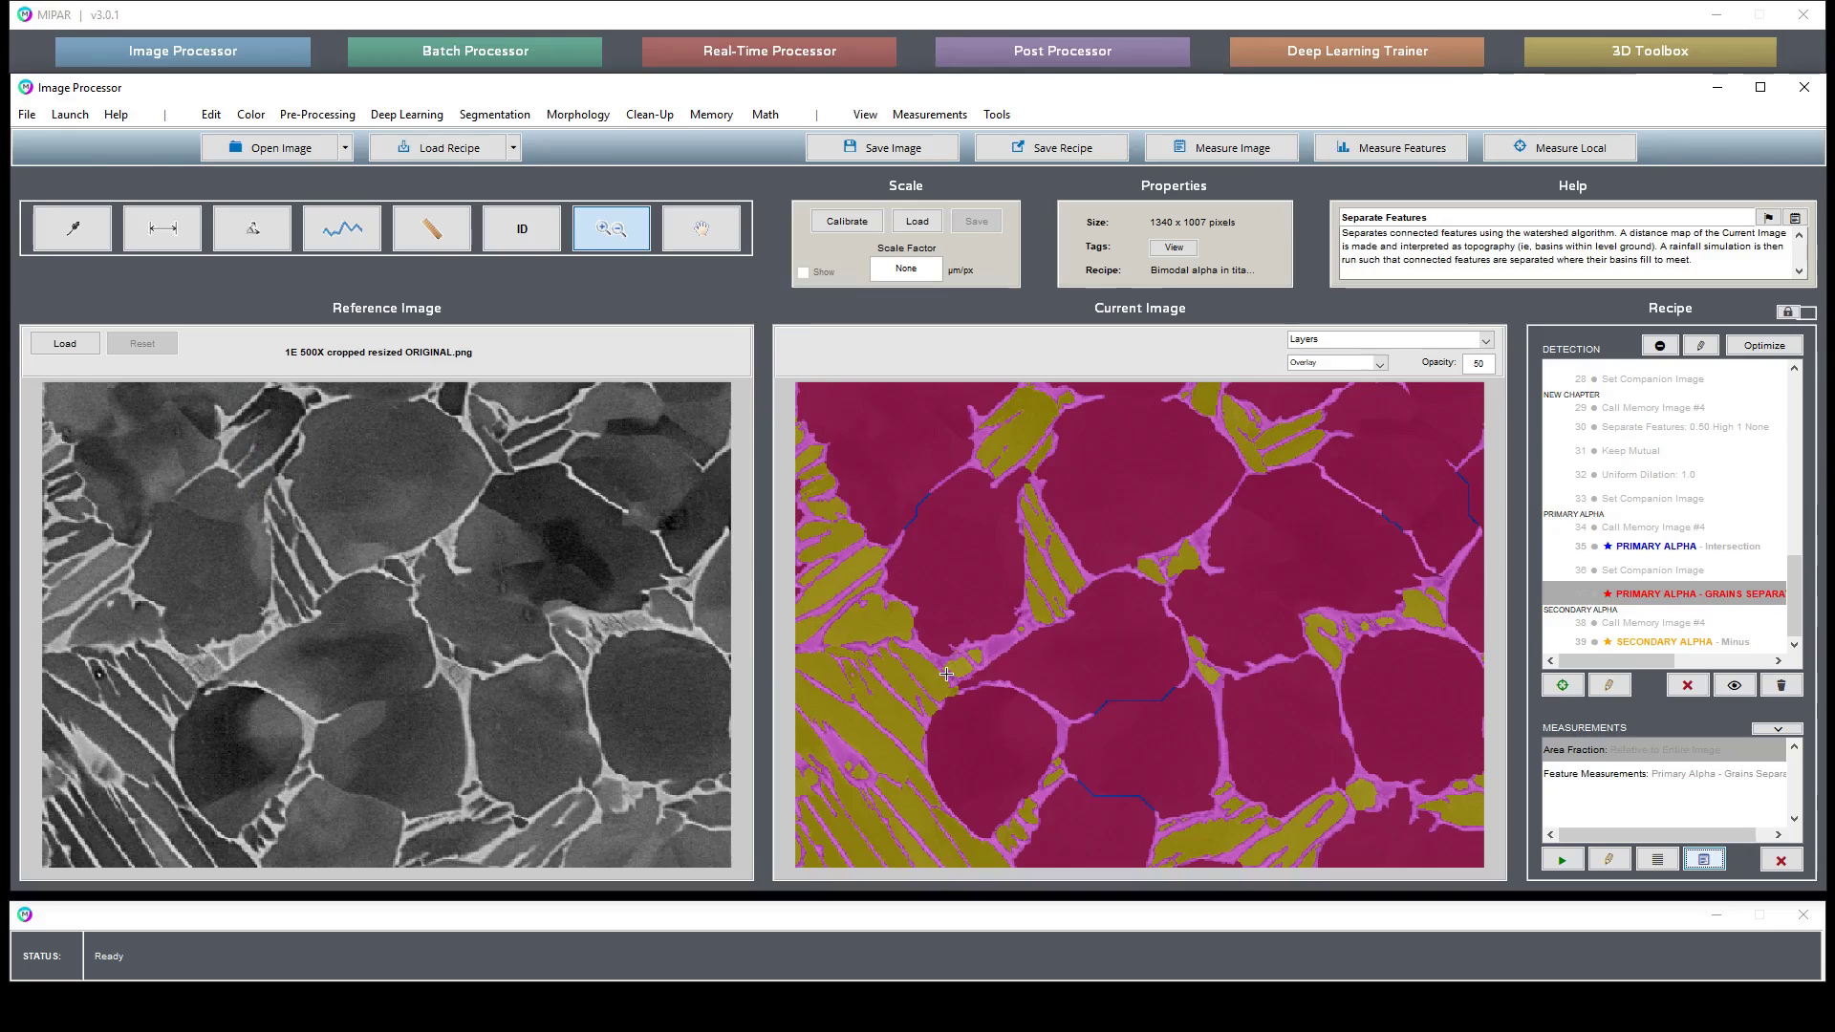
# Inspect the overlaid layers against the reference micrograph across several regions, checking the phase boundaries and grain separation lines
pyautogui.click(702, 228)
pyautogui.moveTo(873, 717); pyautogui.dragTo(1109, 648)
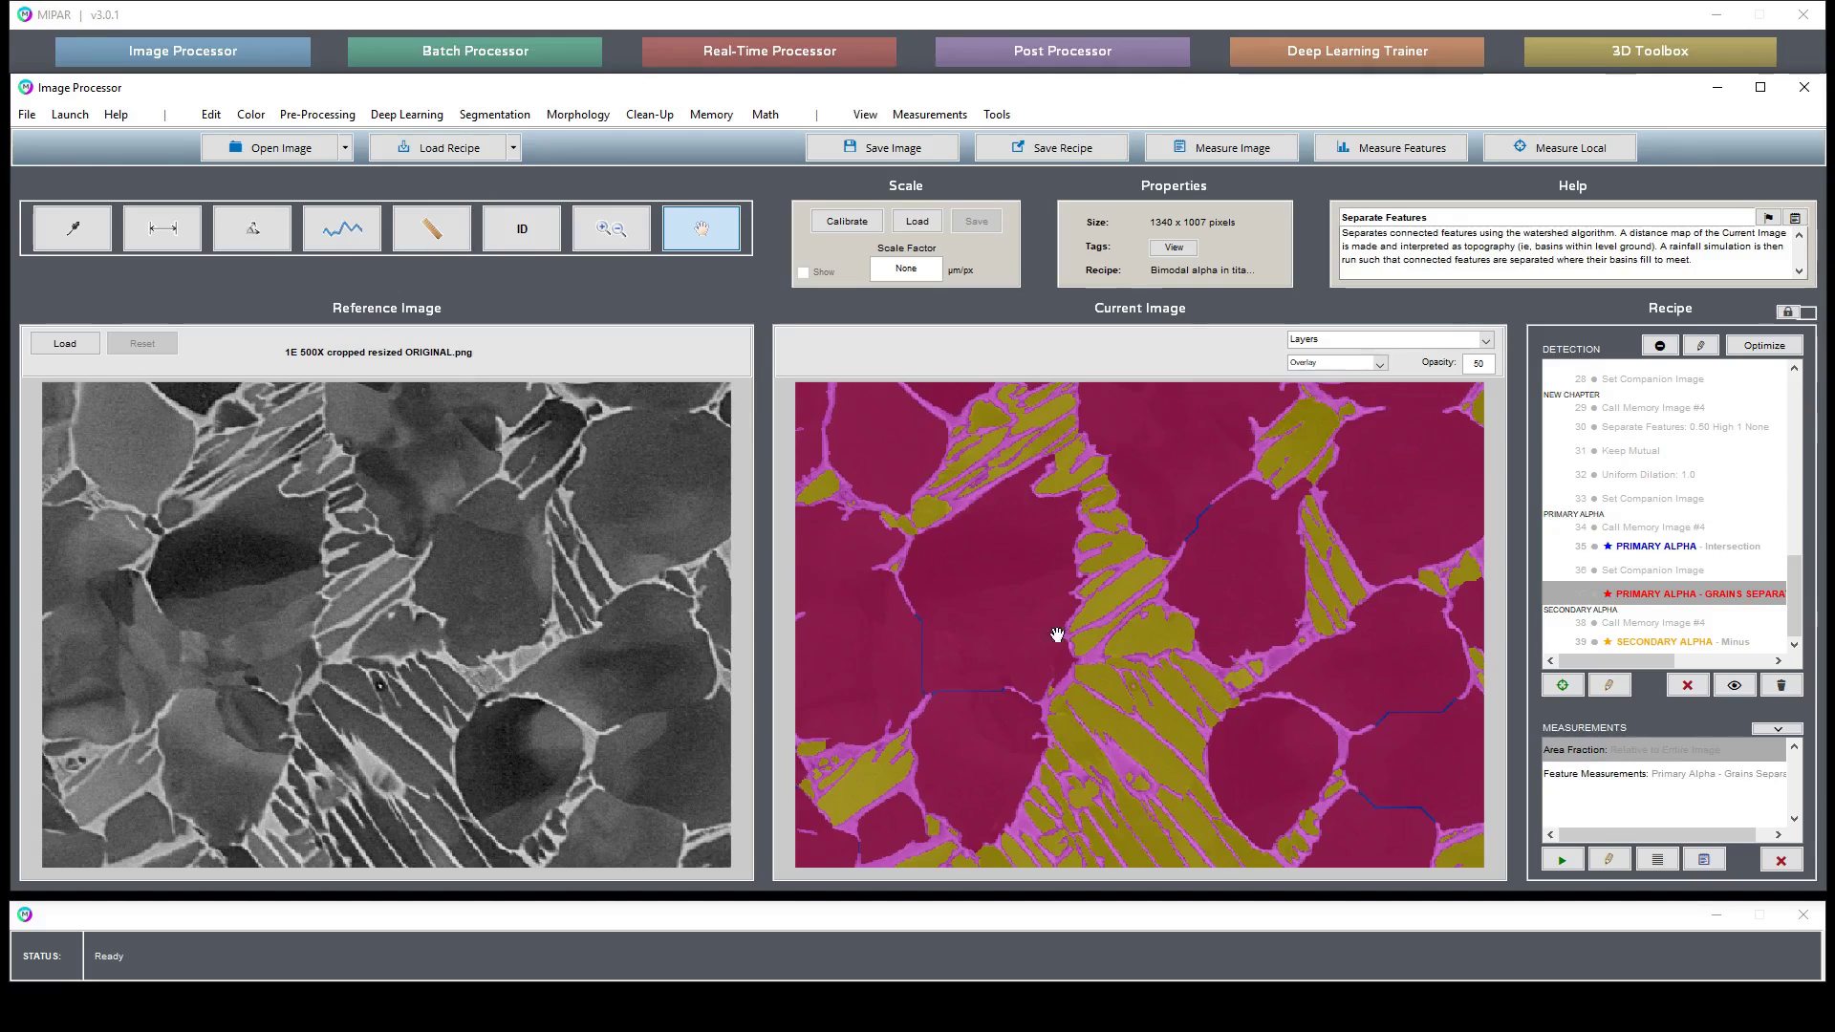
pyautogui.moveTo(1104, 521); pyautogui.dragTo(1179, 643)
pyautogui.moveTo(1108, 532); pyautogui.dragTo(1237, 622)
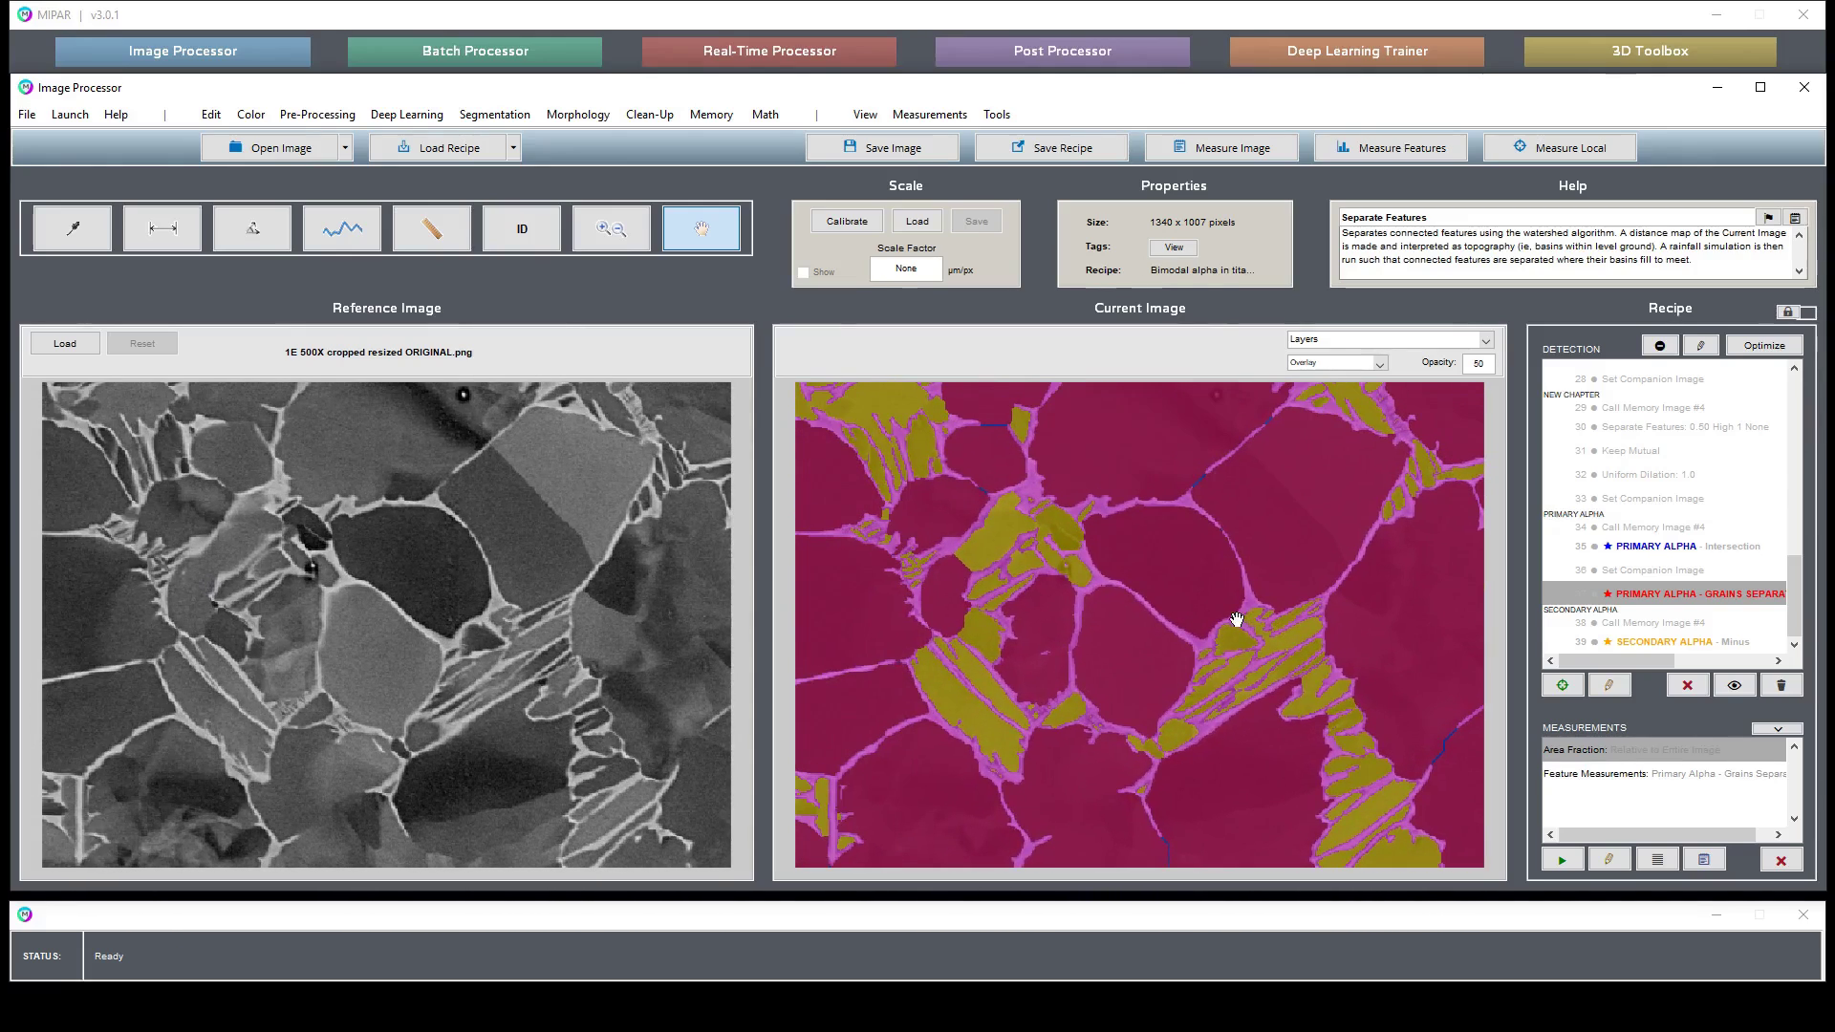
pyautogui.moveTo(1052, 497); pyautogui.dragTo(996, 562)
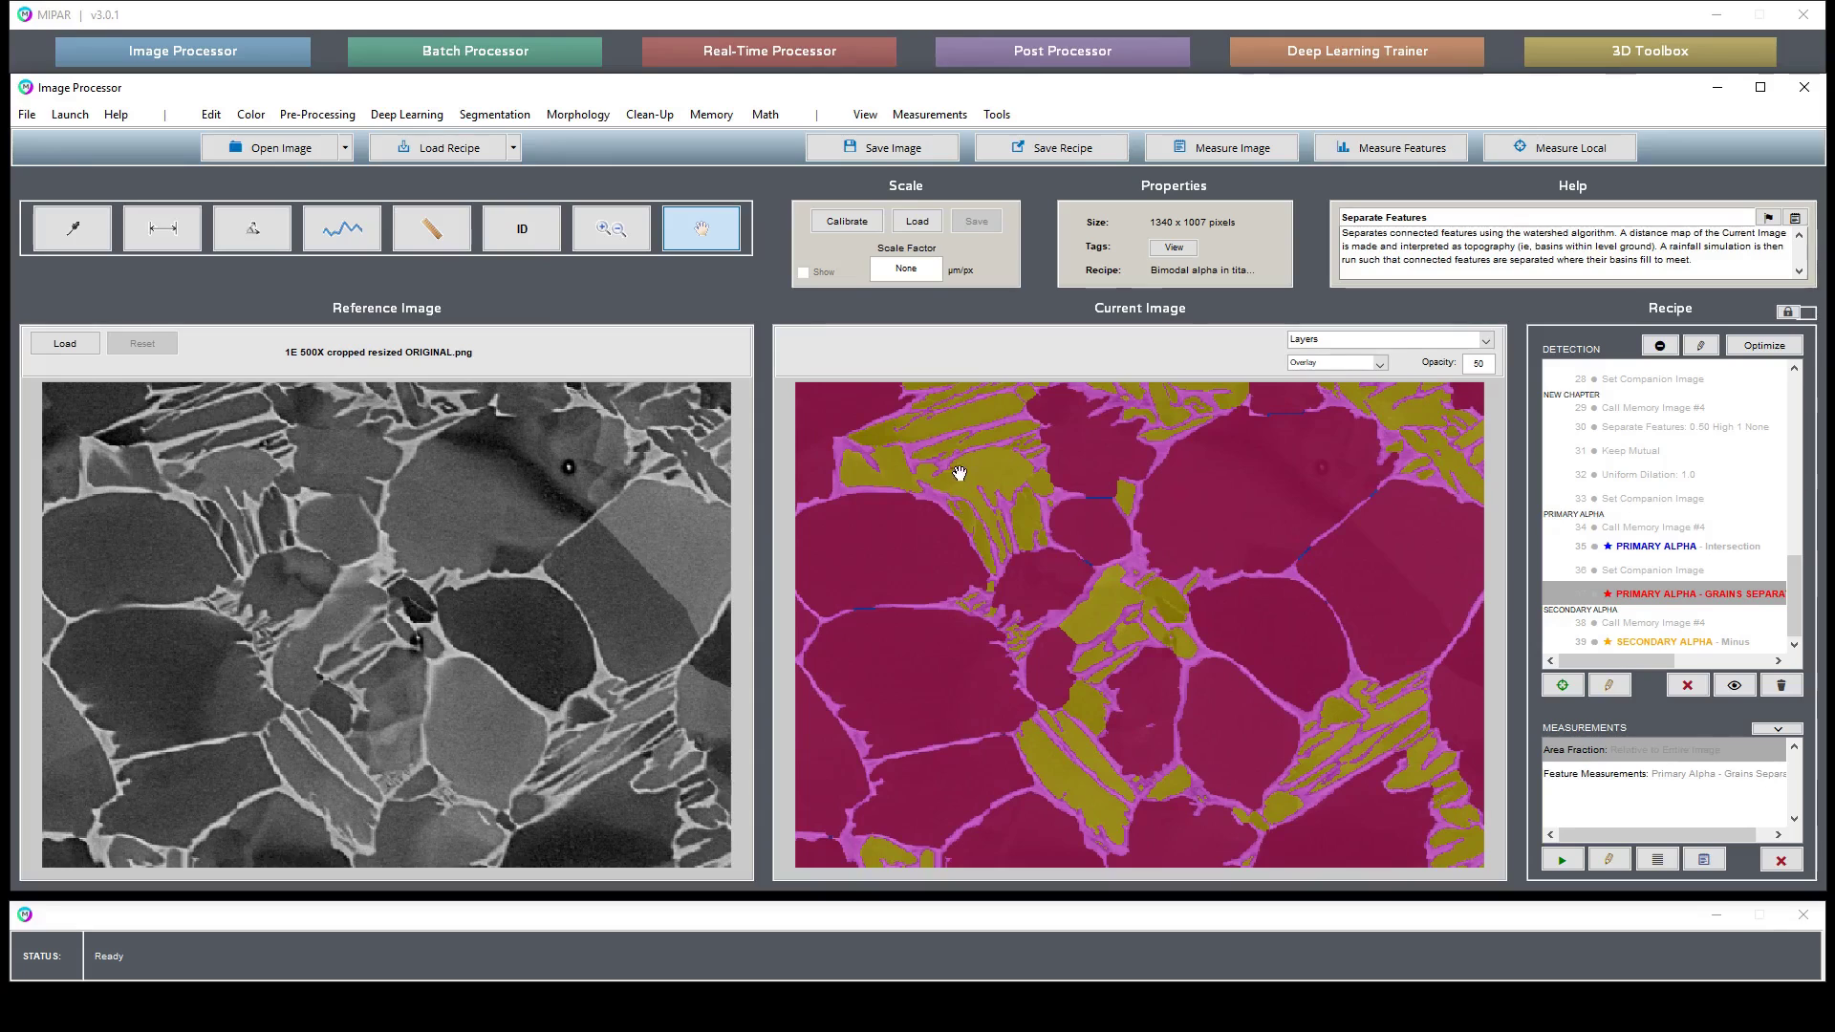
pyautogui.moveTo(954, 479); pyautogui.dragTo(1282, 455)
pyautogui.moveTo(1400, 536); pyautogui.dragTo(1057, 544)
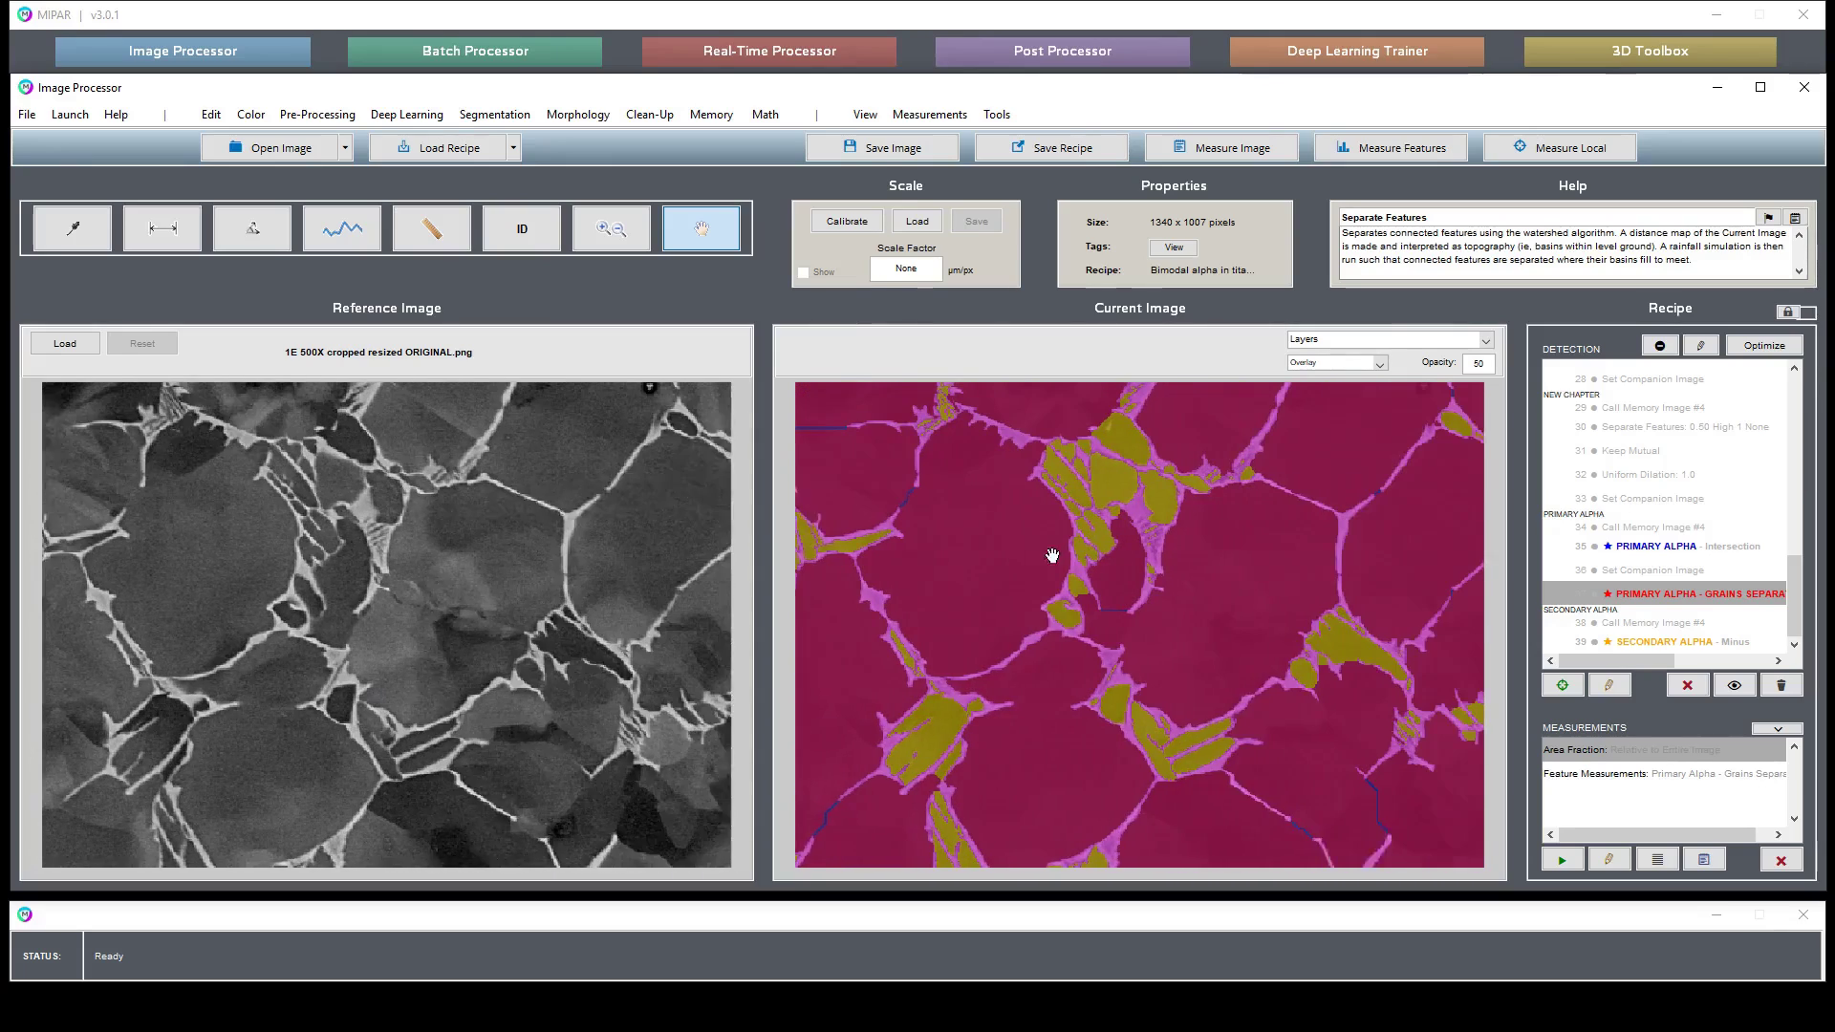
pyautogui.moveTo(1163, 663); pyautogui.dragTo(1160, 578)
pyautogui.moveTo(1288, 518); pyautogui.dragTo(1303, 581)
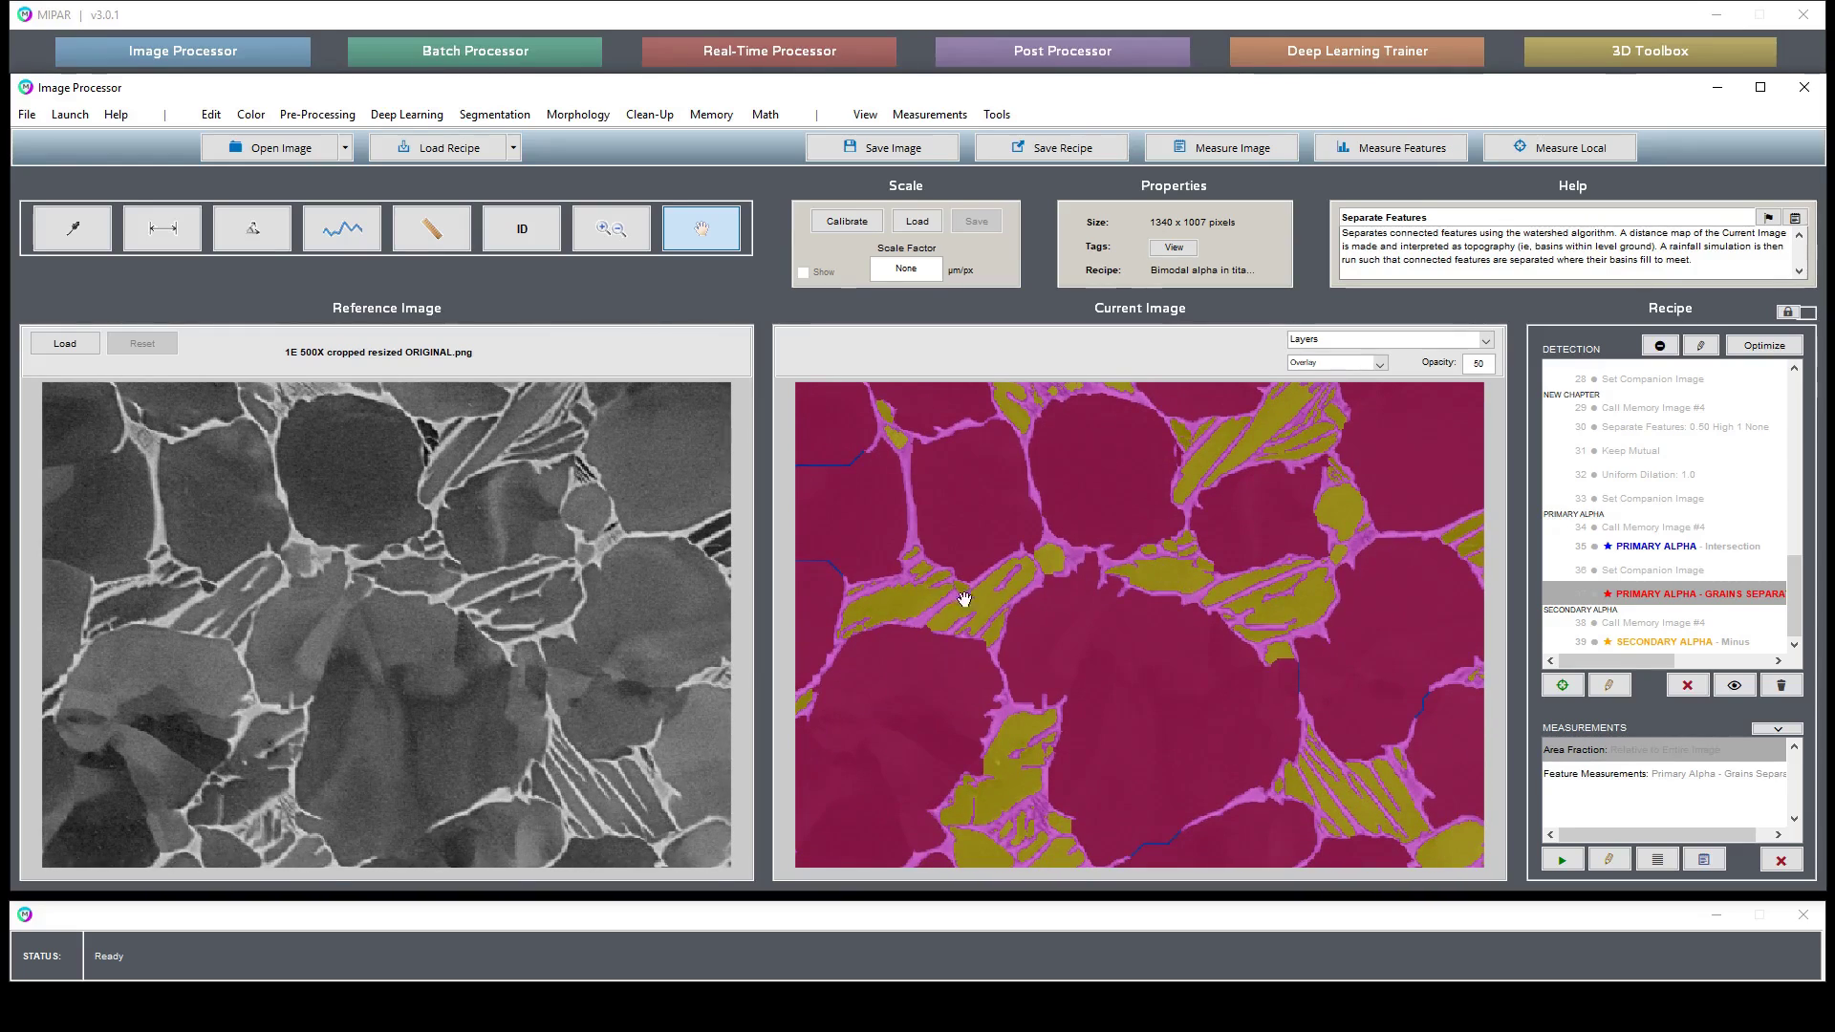
pyautogui.moveTo(956, 650); pyautogui.dragTo(1013, 524)
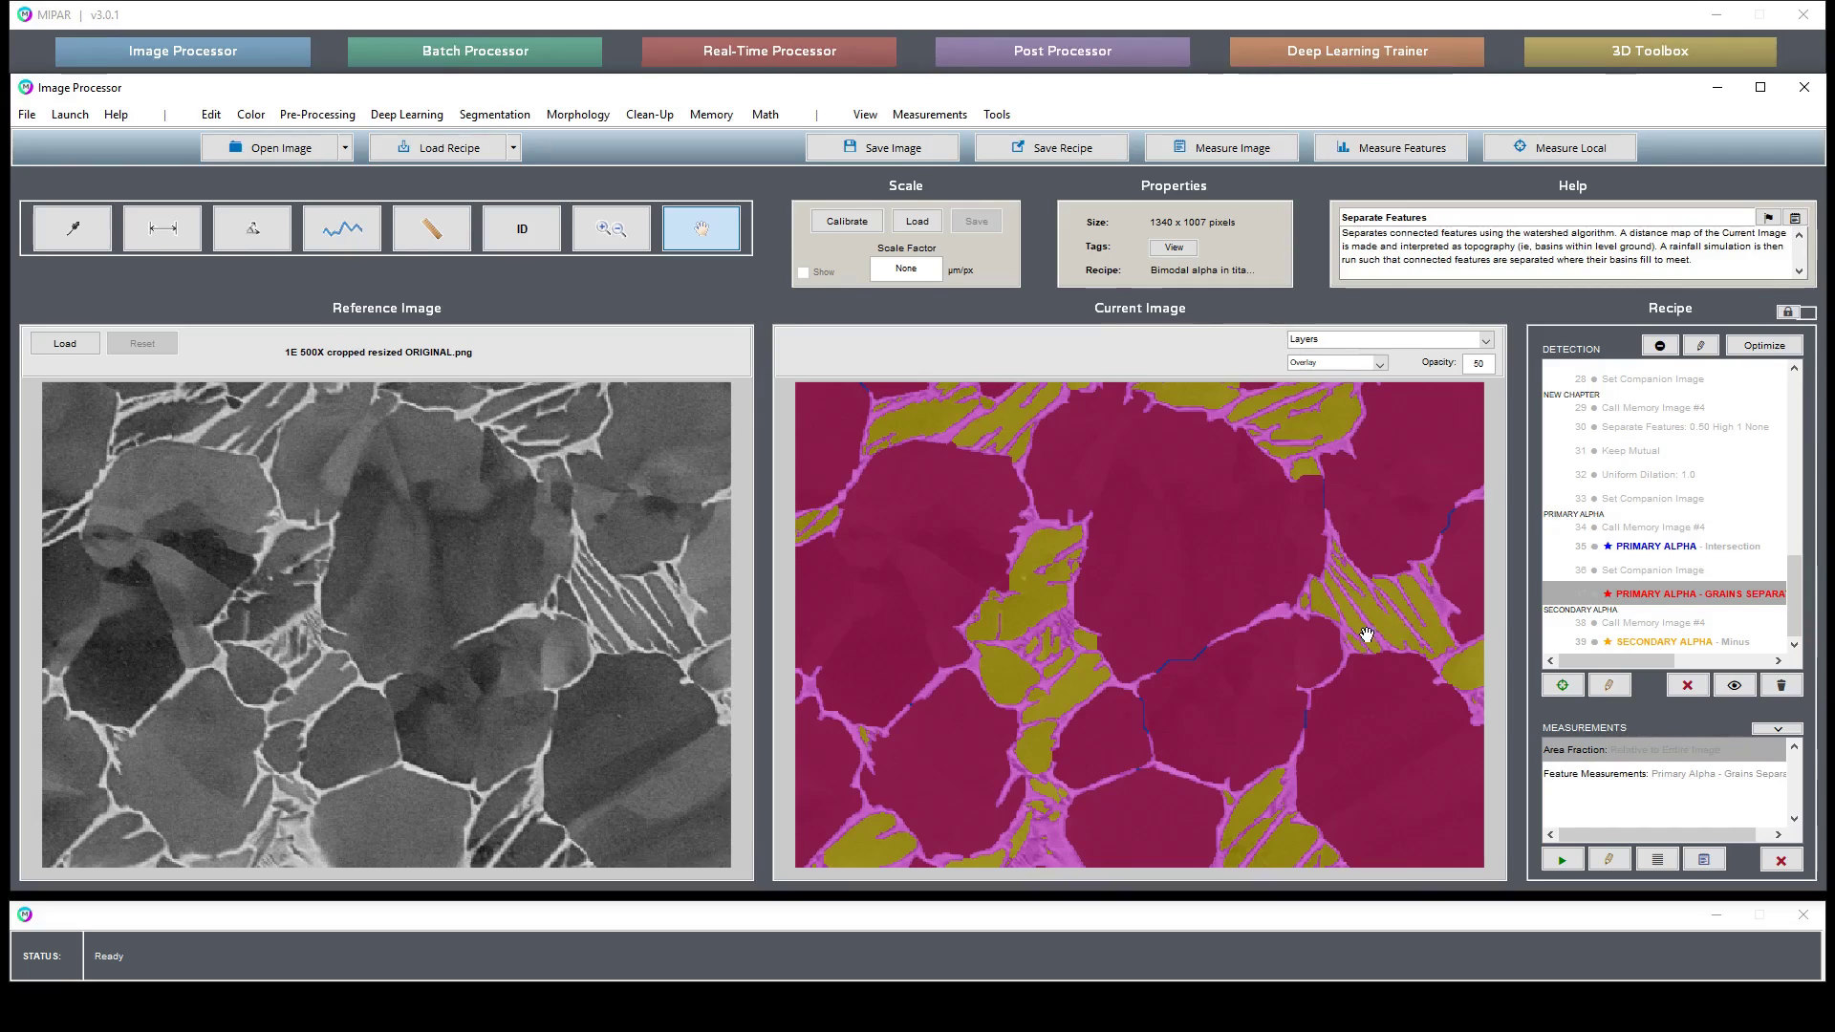
# Open local measurements for the Secondary Alpha layer and choose Thickness as the measurement
pyautogui.click(1687, 643)
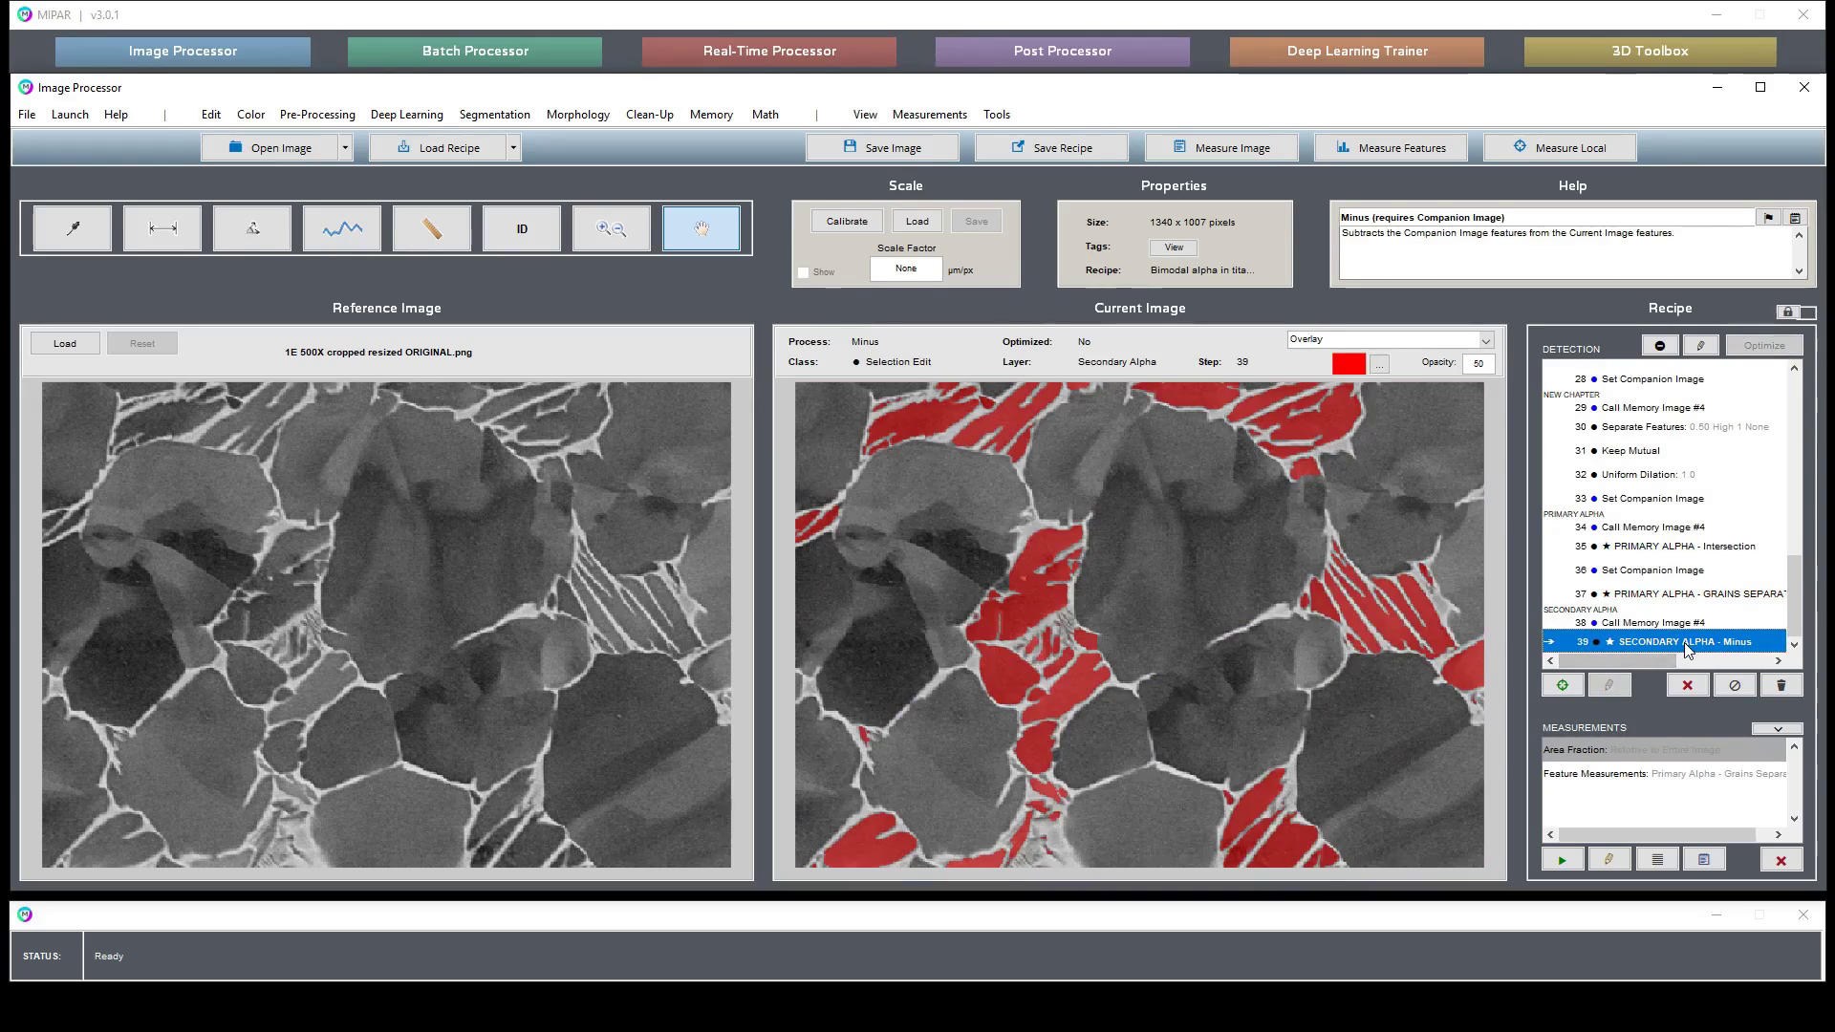
pyautogui.click(1573, 151)
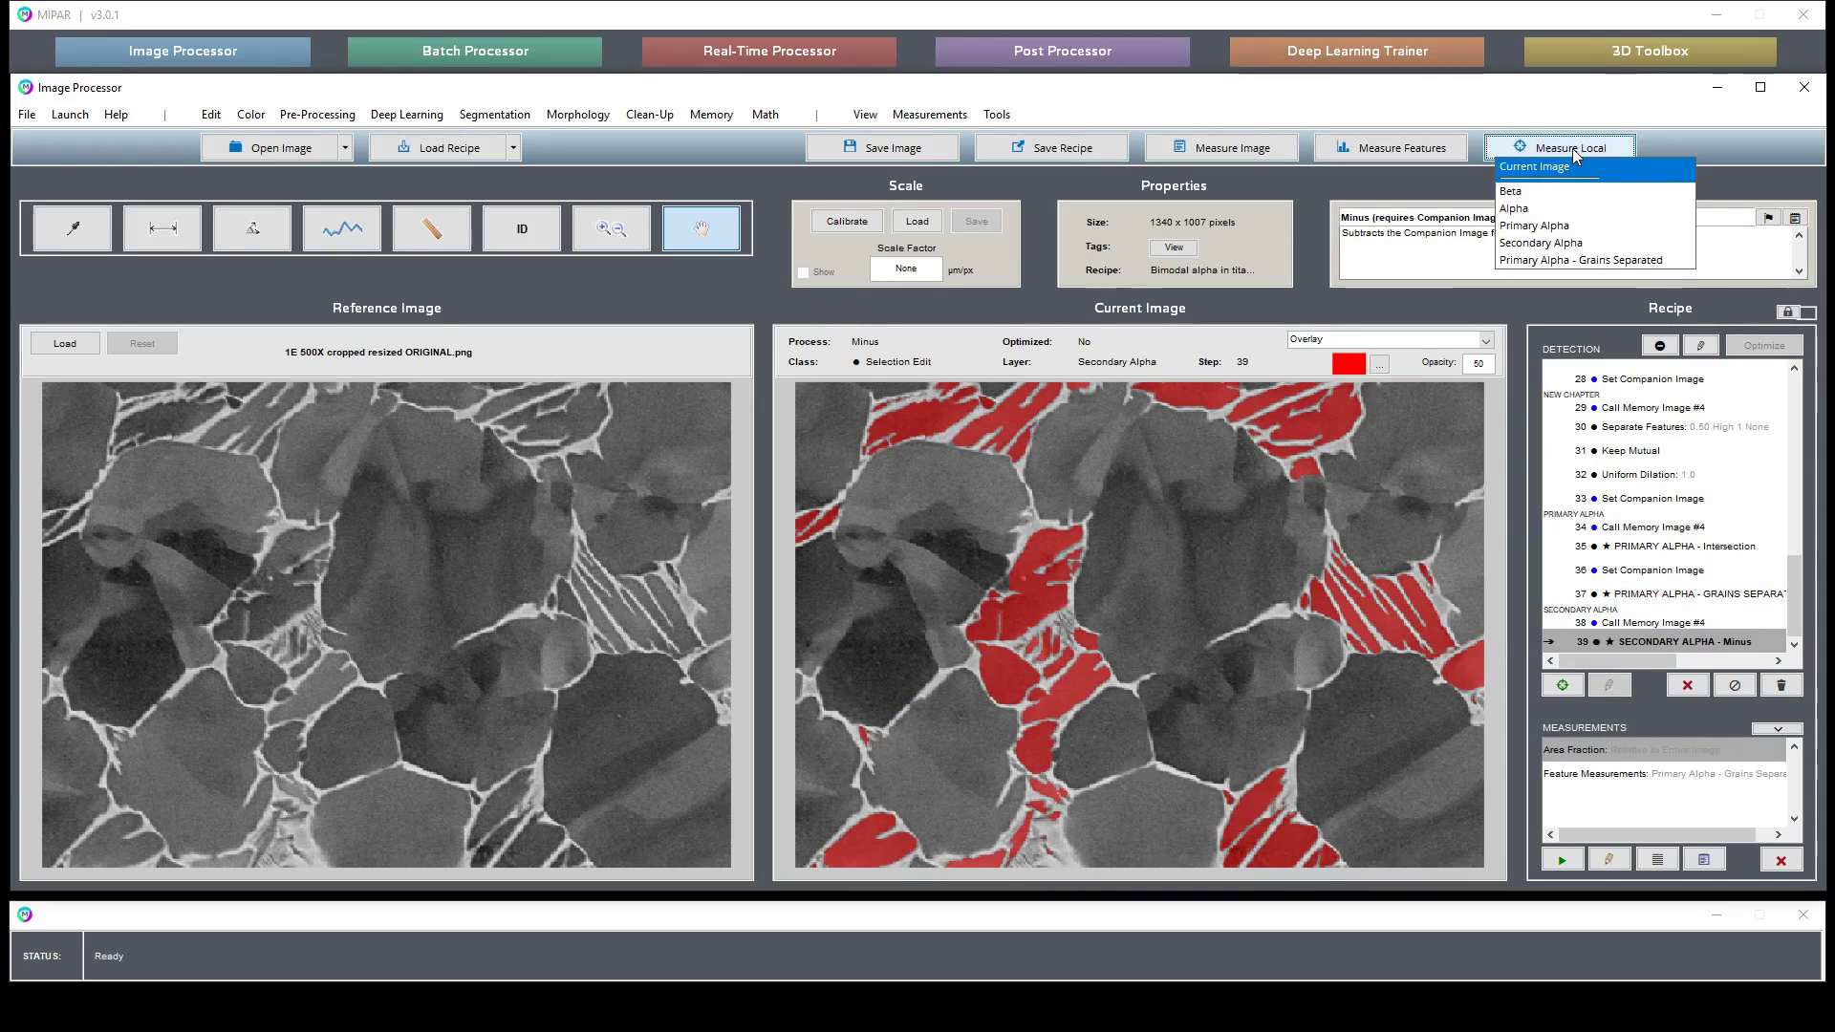
pyautogui.click(1580, 239)
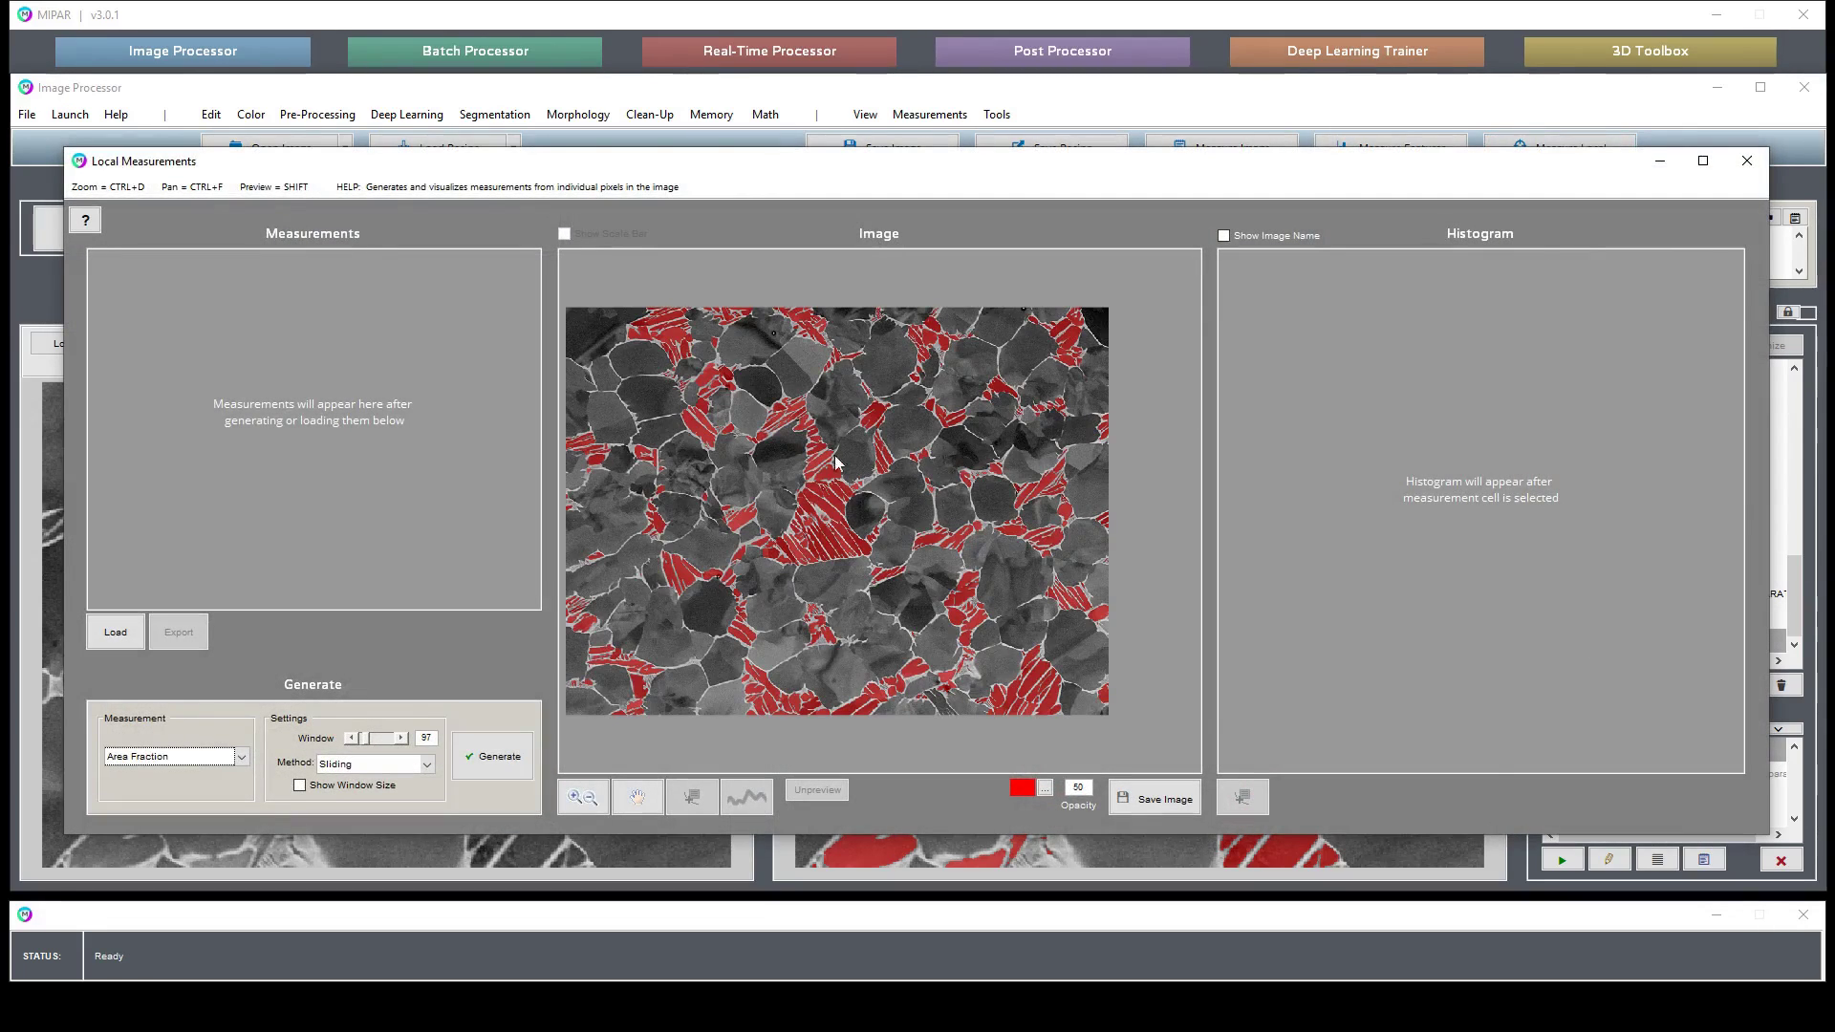
pyautogui.click(182, 756)
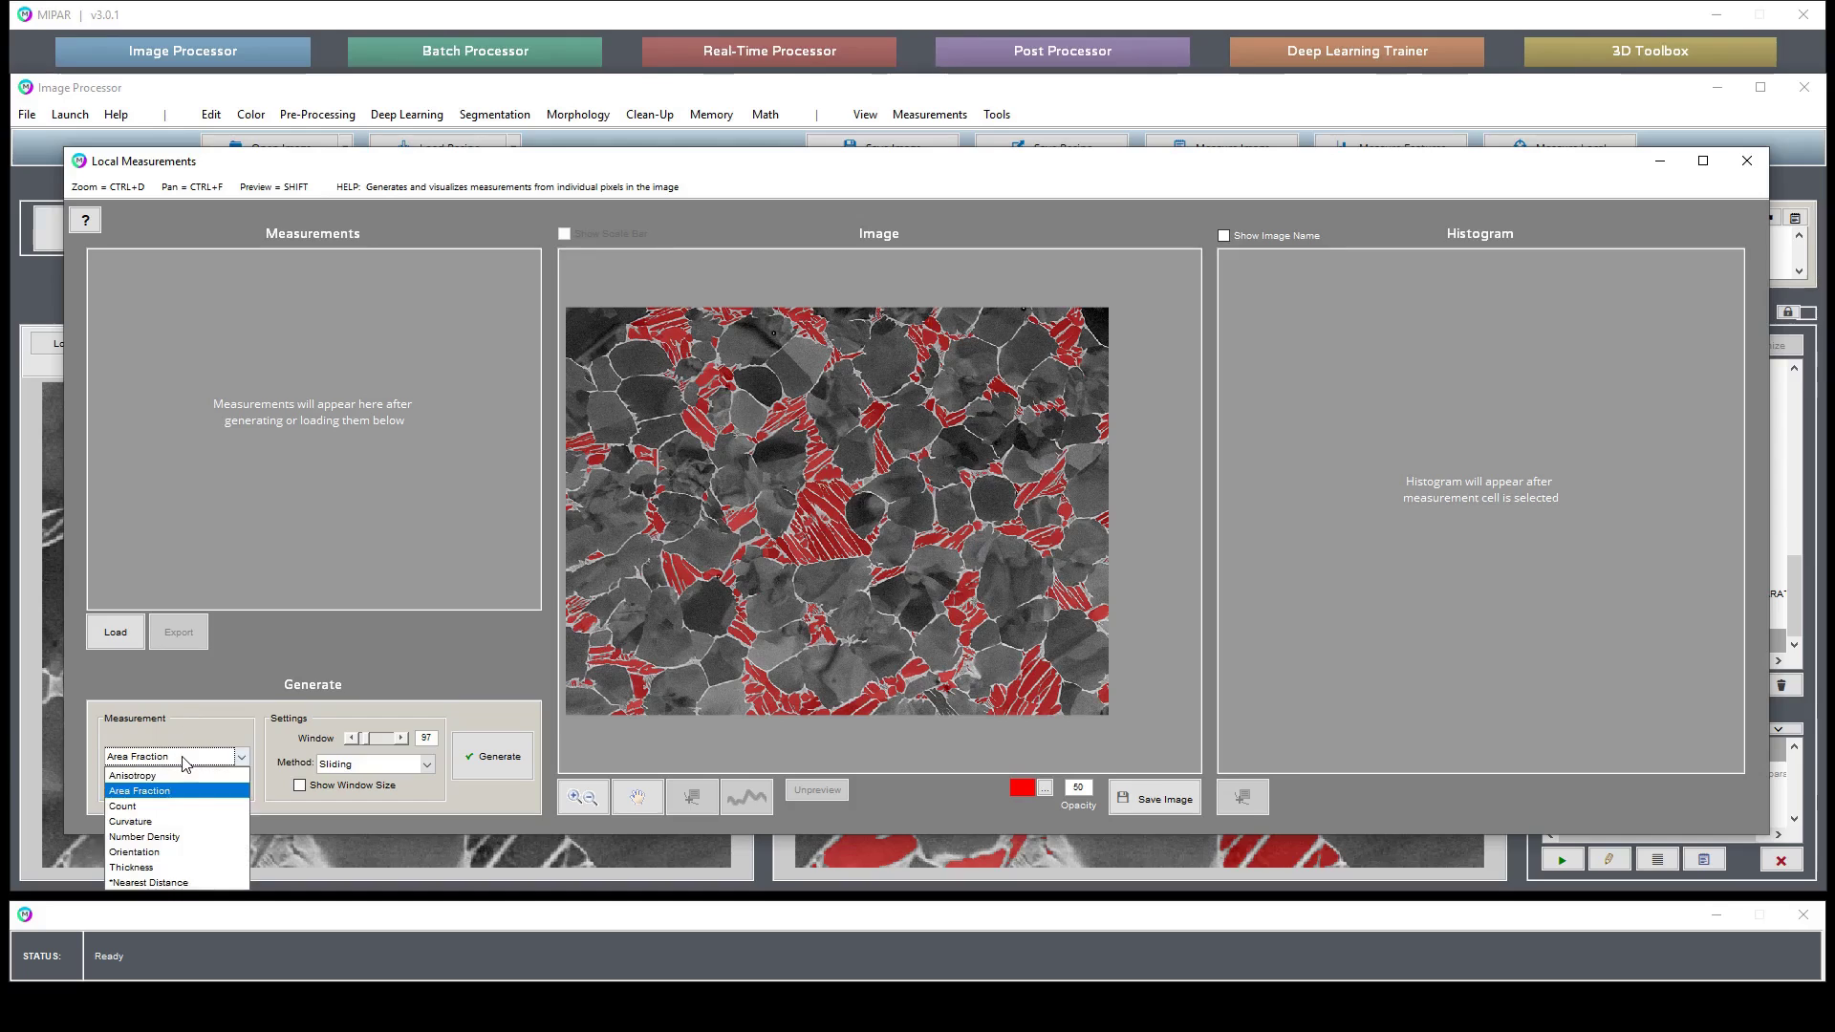
pyautogui.click(163, 865)
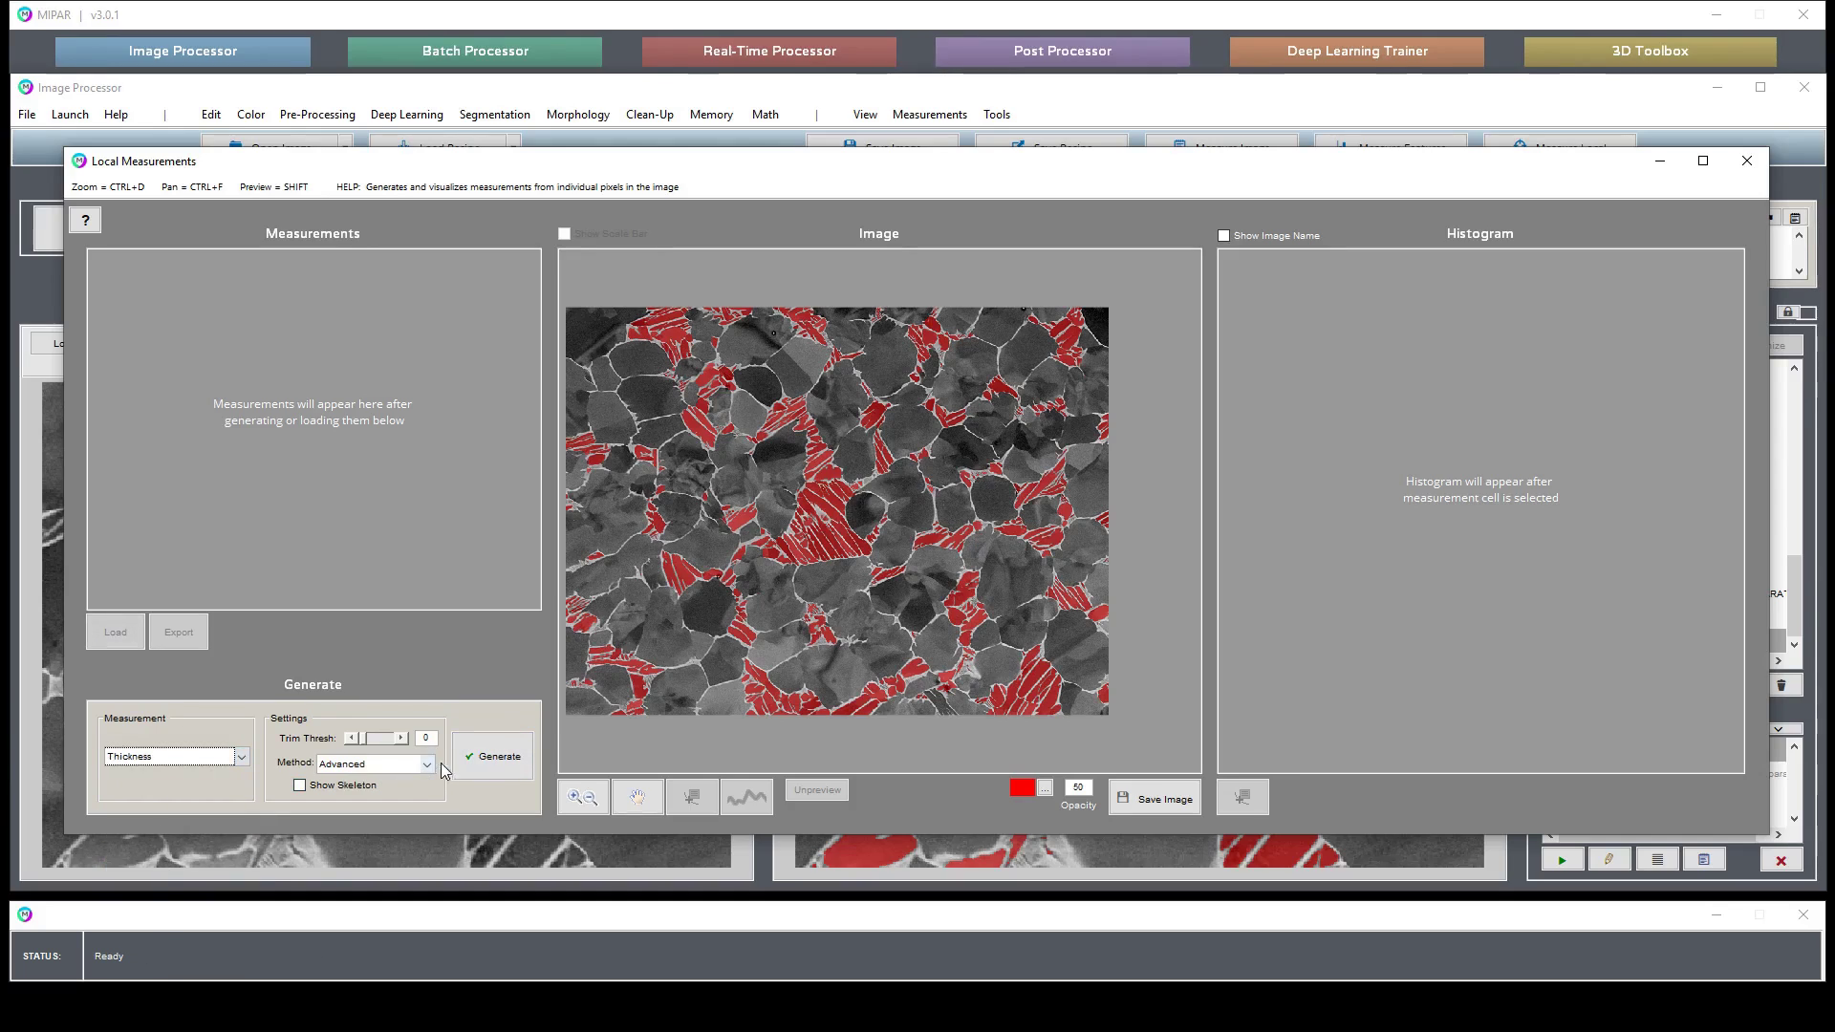
# Display the thickness skeleton over the secondary alpha and examine it in the large colony near the image centre
pyautogui.click(301, 788)
pyautogui.click(583, 797)
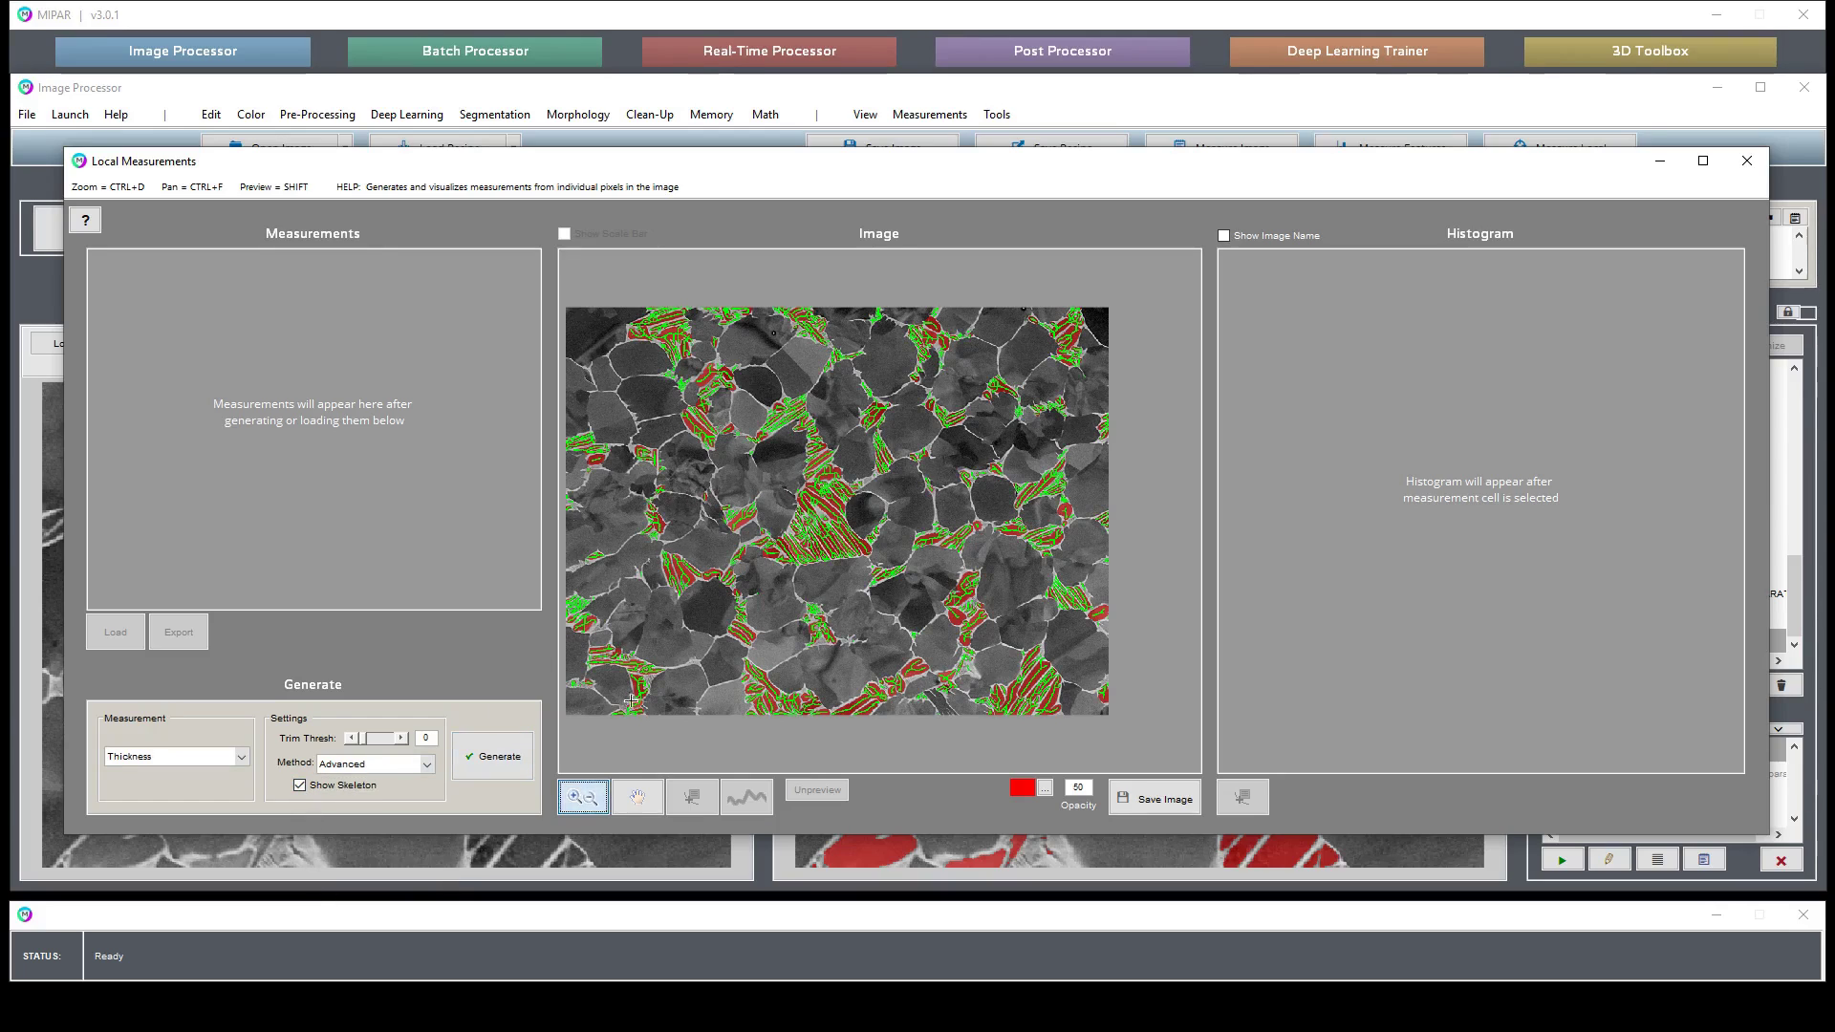
pyautogui.click(808, 504)
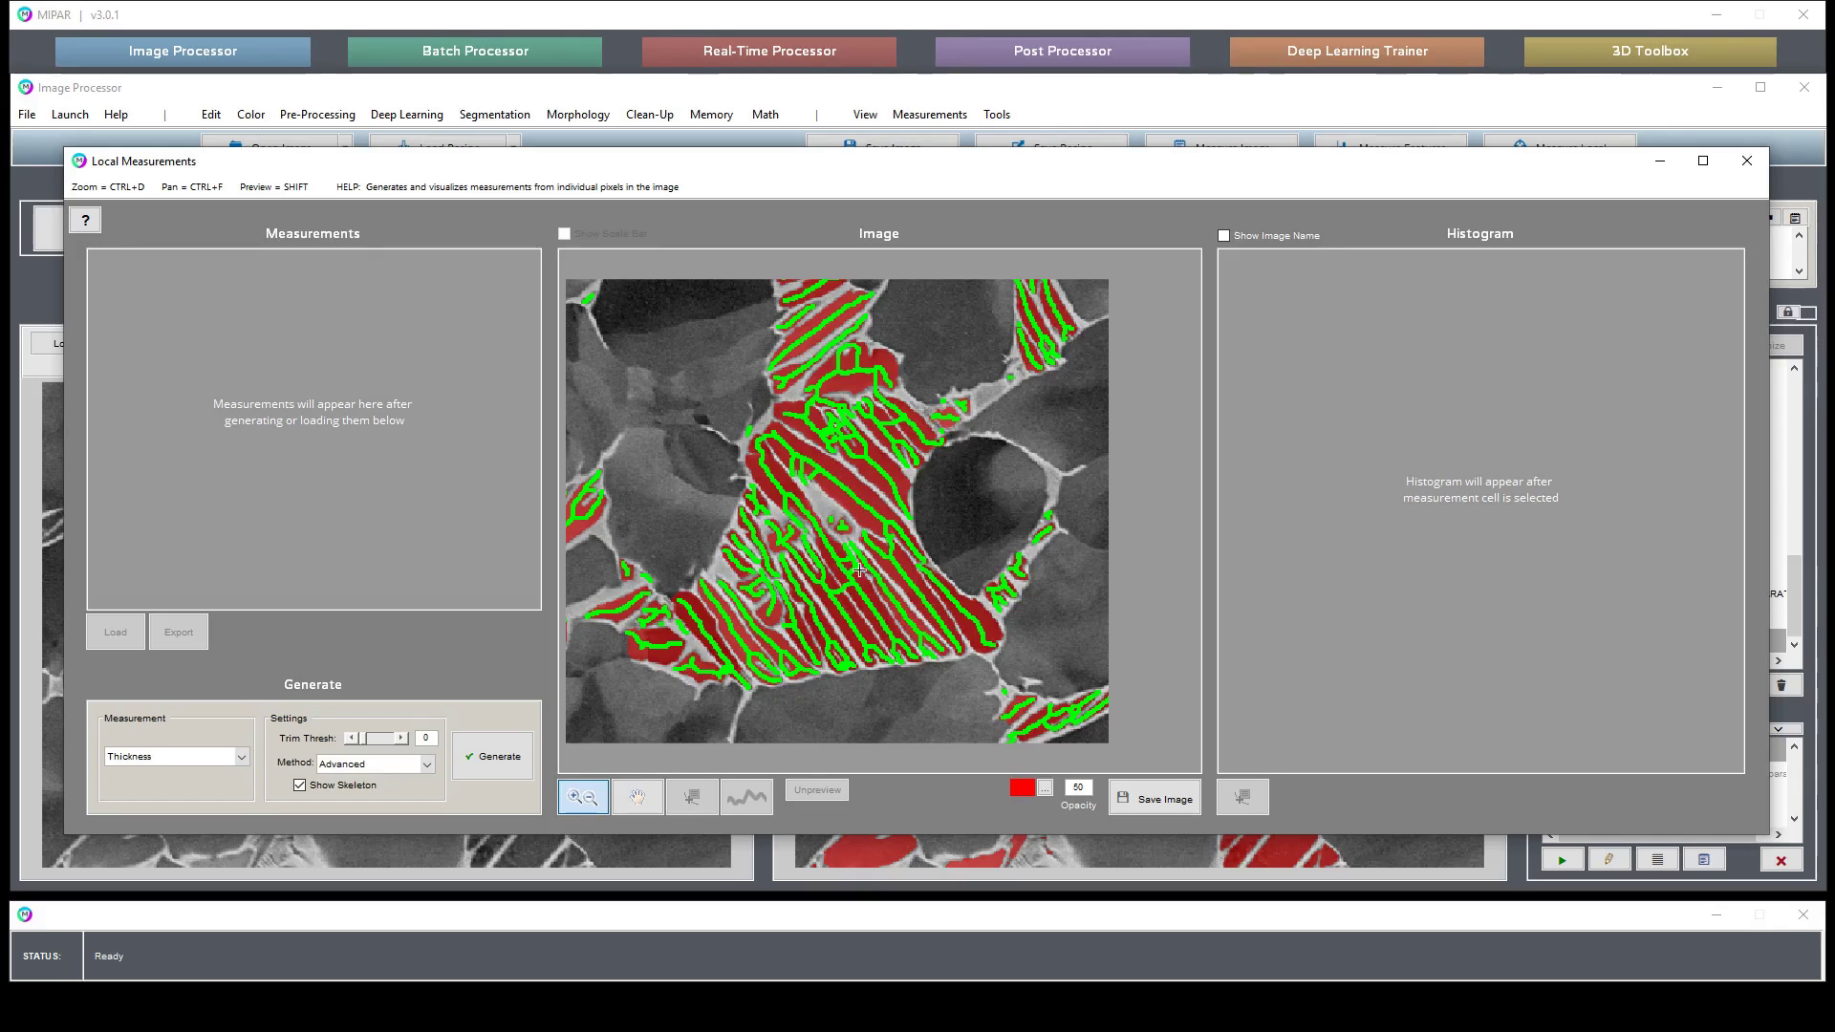
# Compare the skeletons from the Smooth, Classic and Fit Major thickness methods, and return the method to Advanced
pyautogui.click(410, 765)
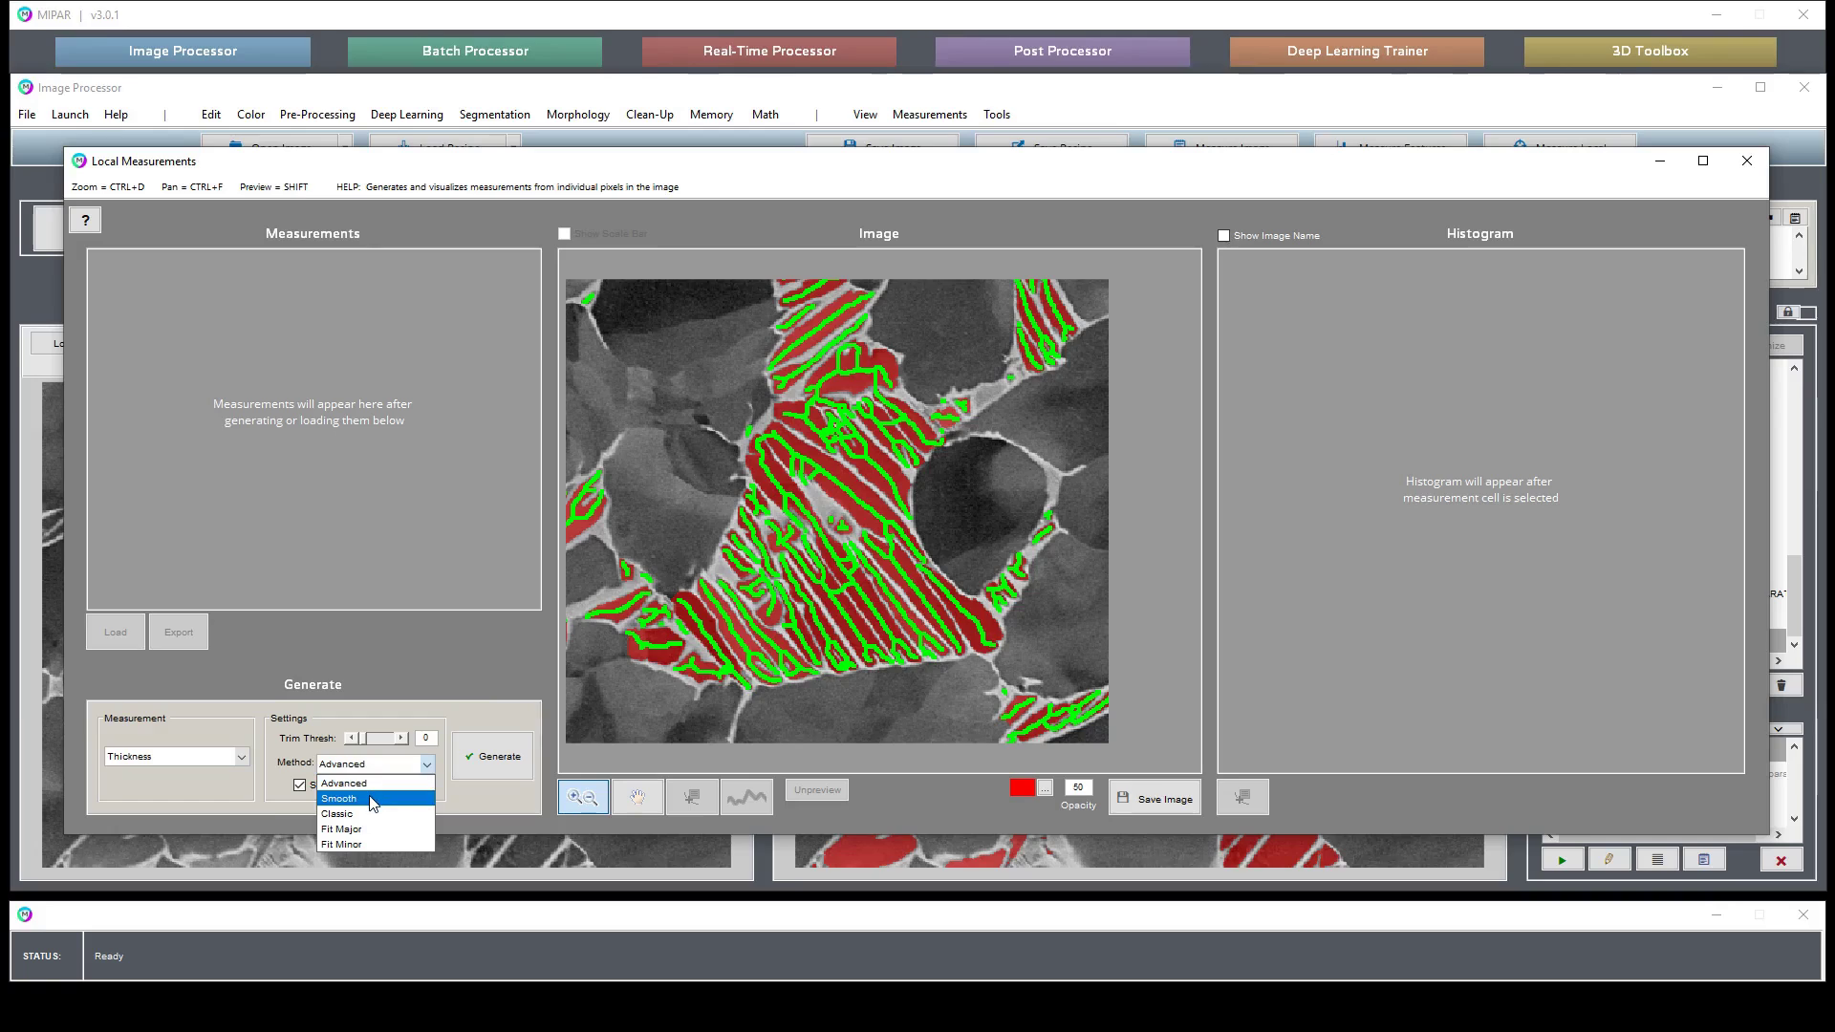
pyautogui.click(370, 795)
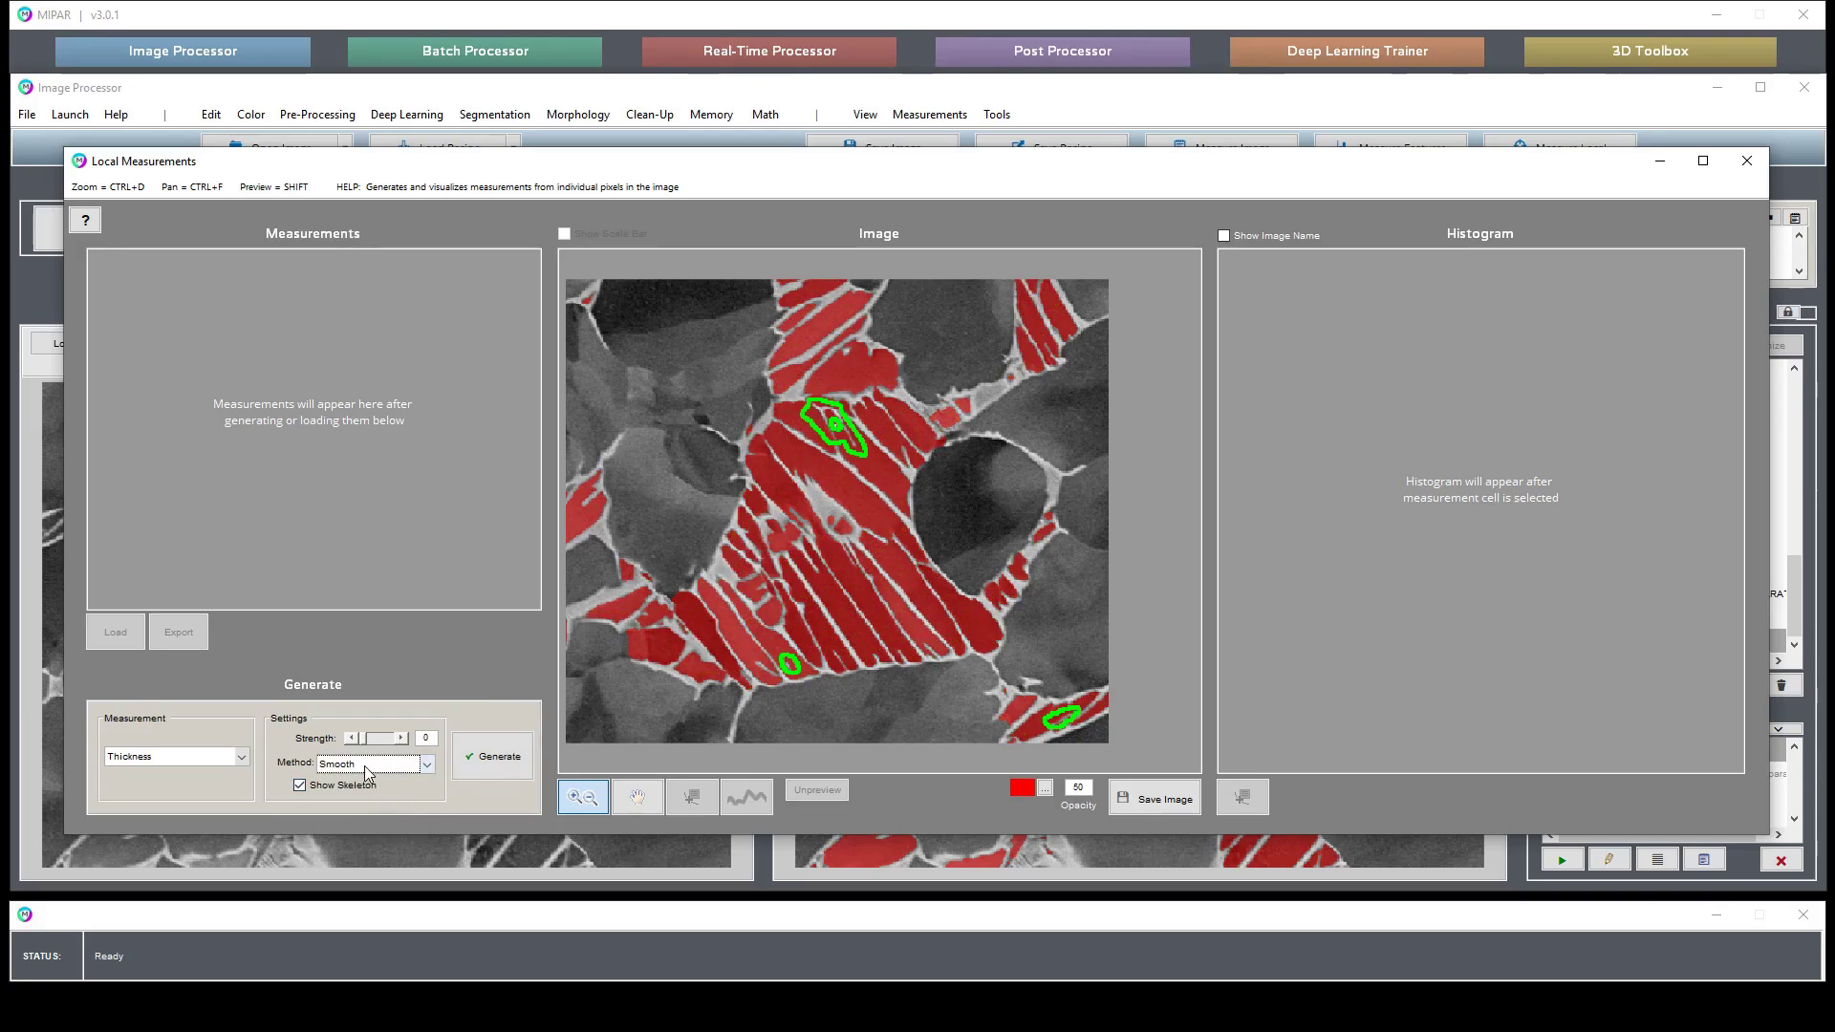
pyautogui.click(364, 766)
pyautogui.click(353, 812)
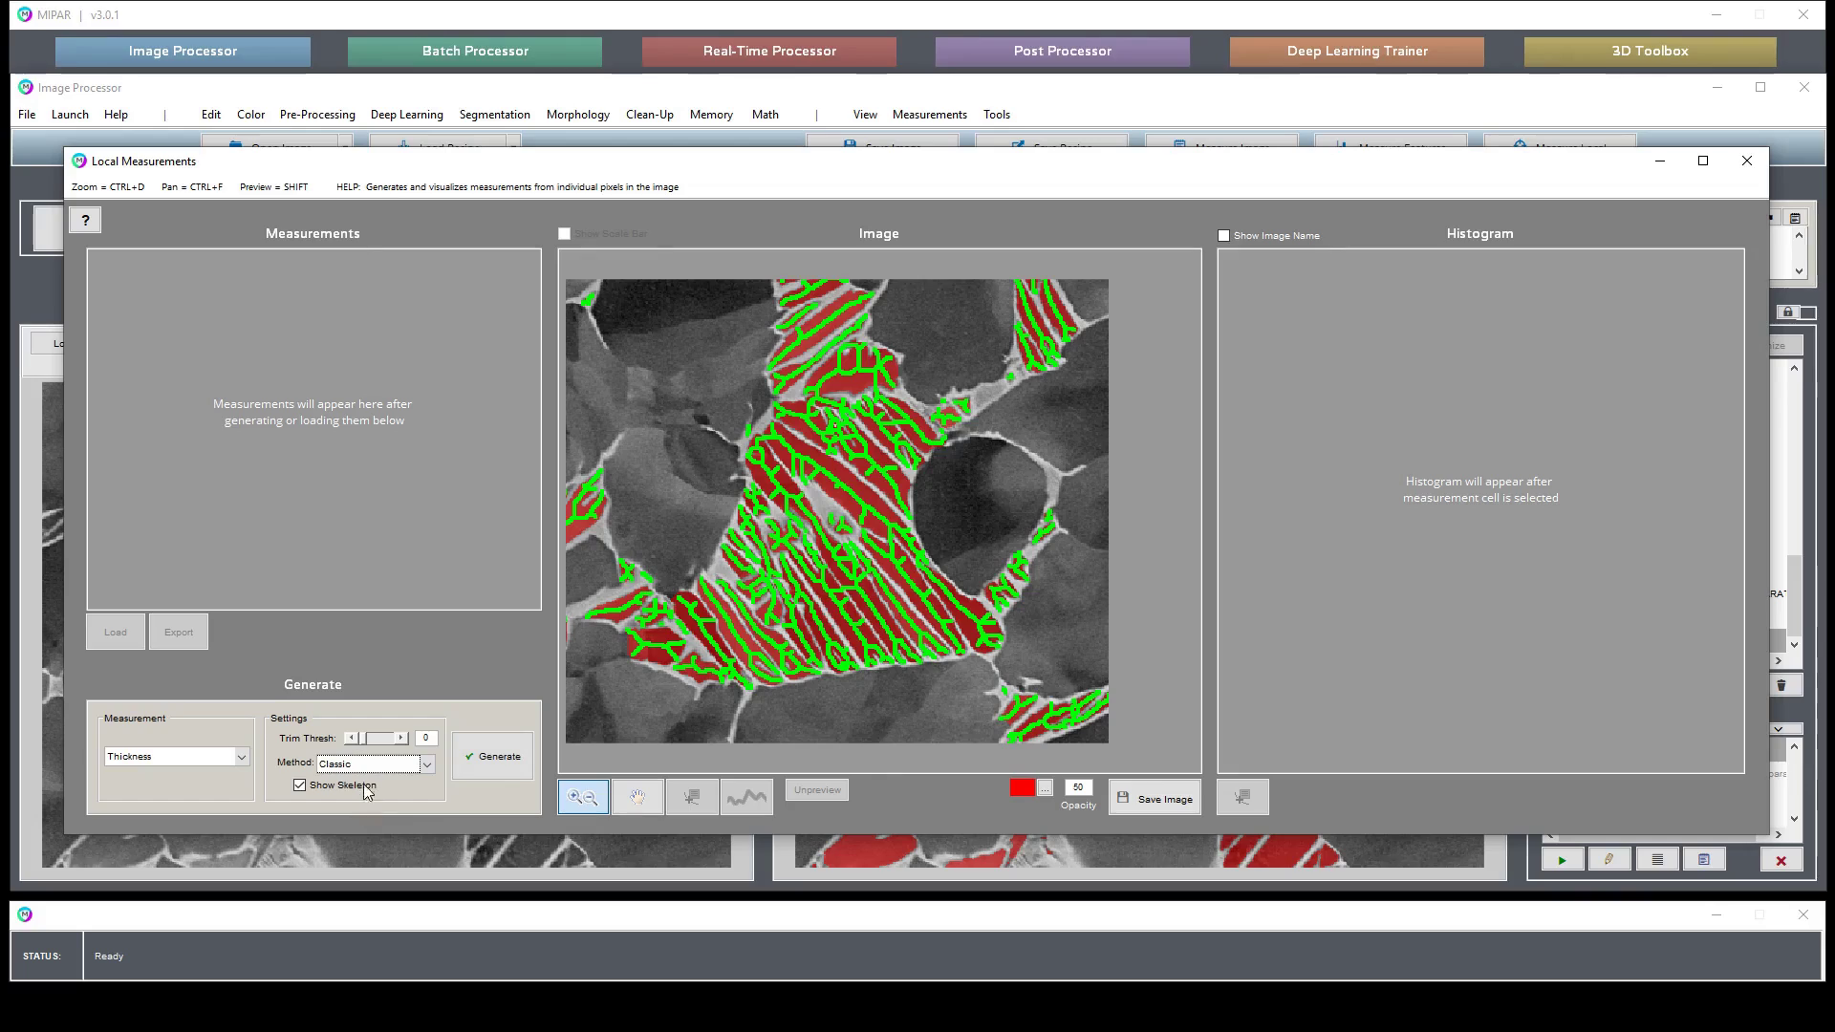
pyautogui.click(389, 770)
pyautogui.click(373, 825)
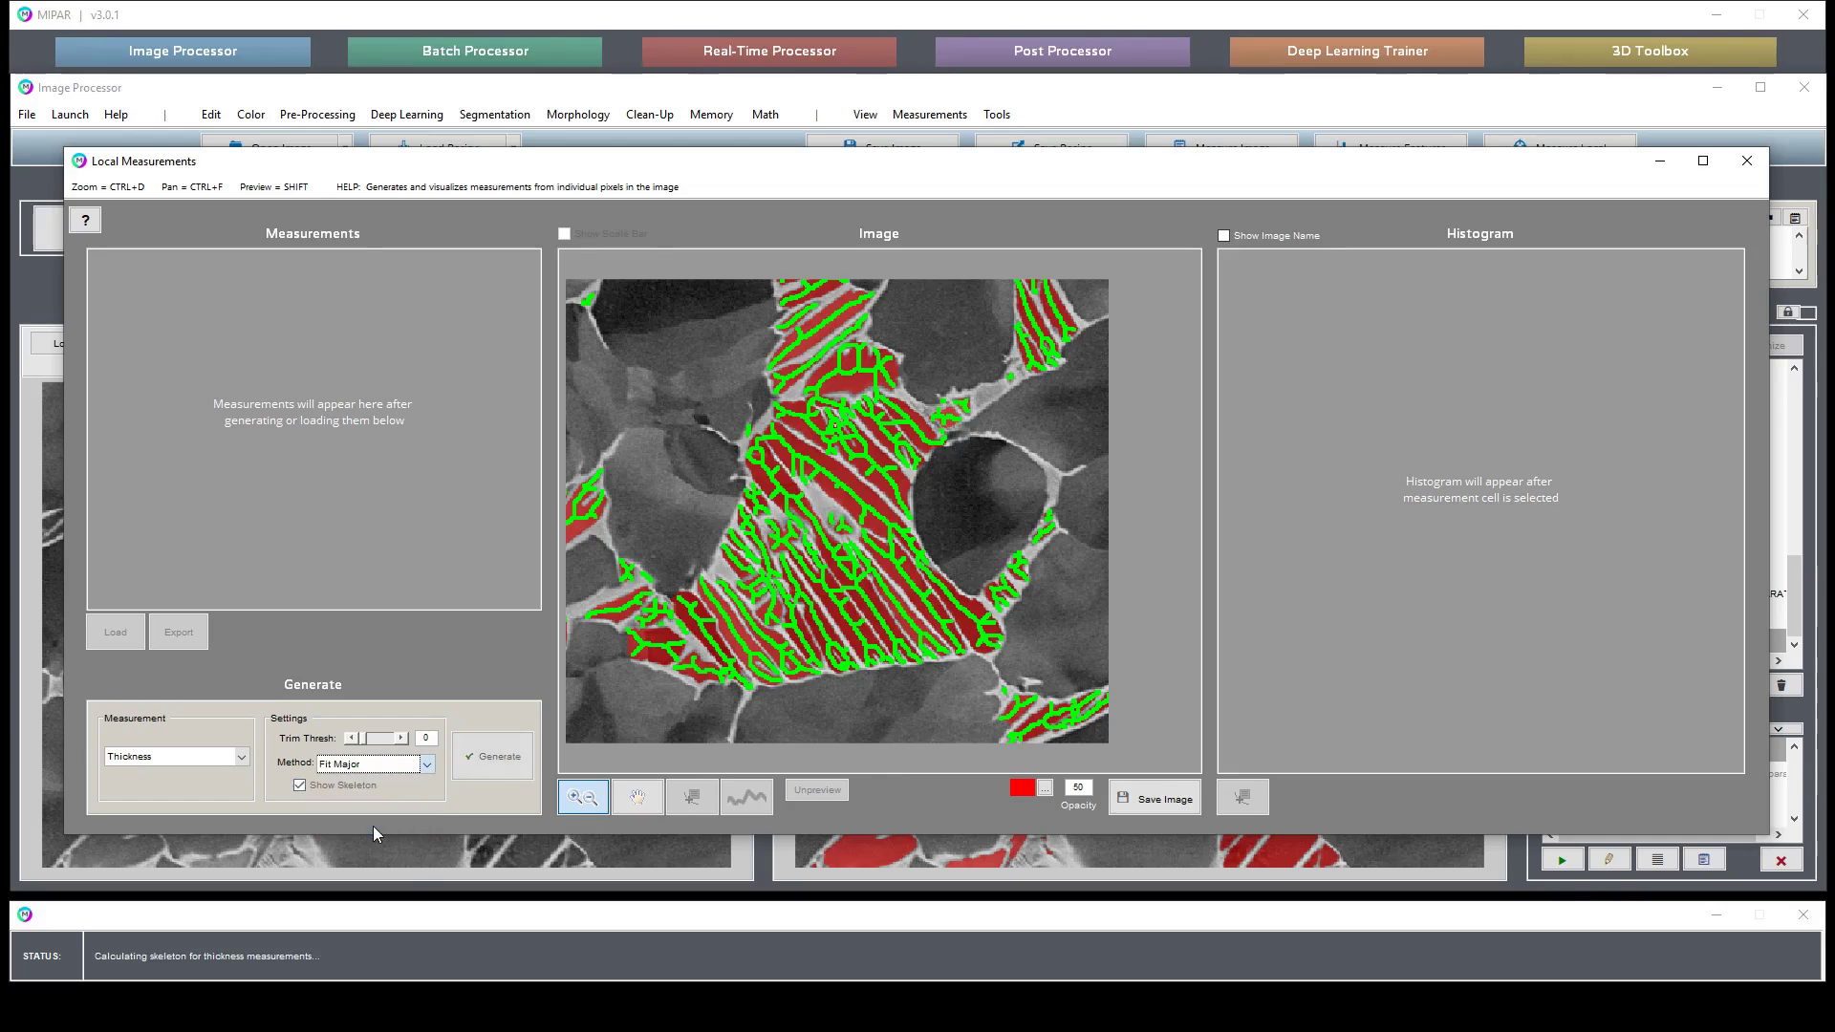
pyautogui.click(396, 763)
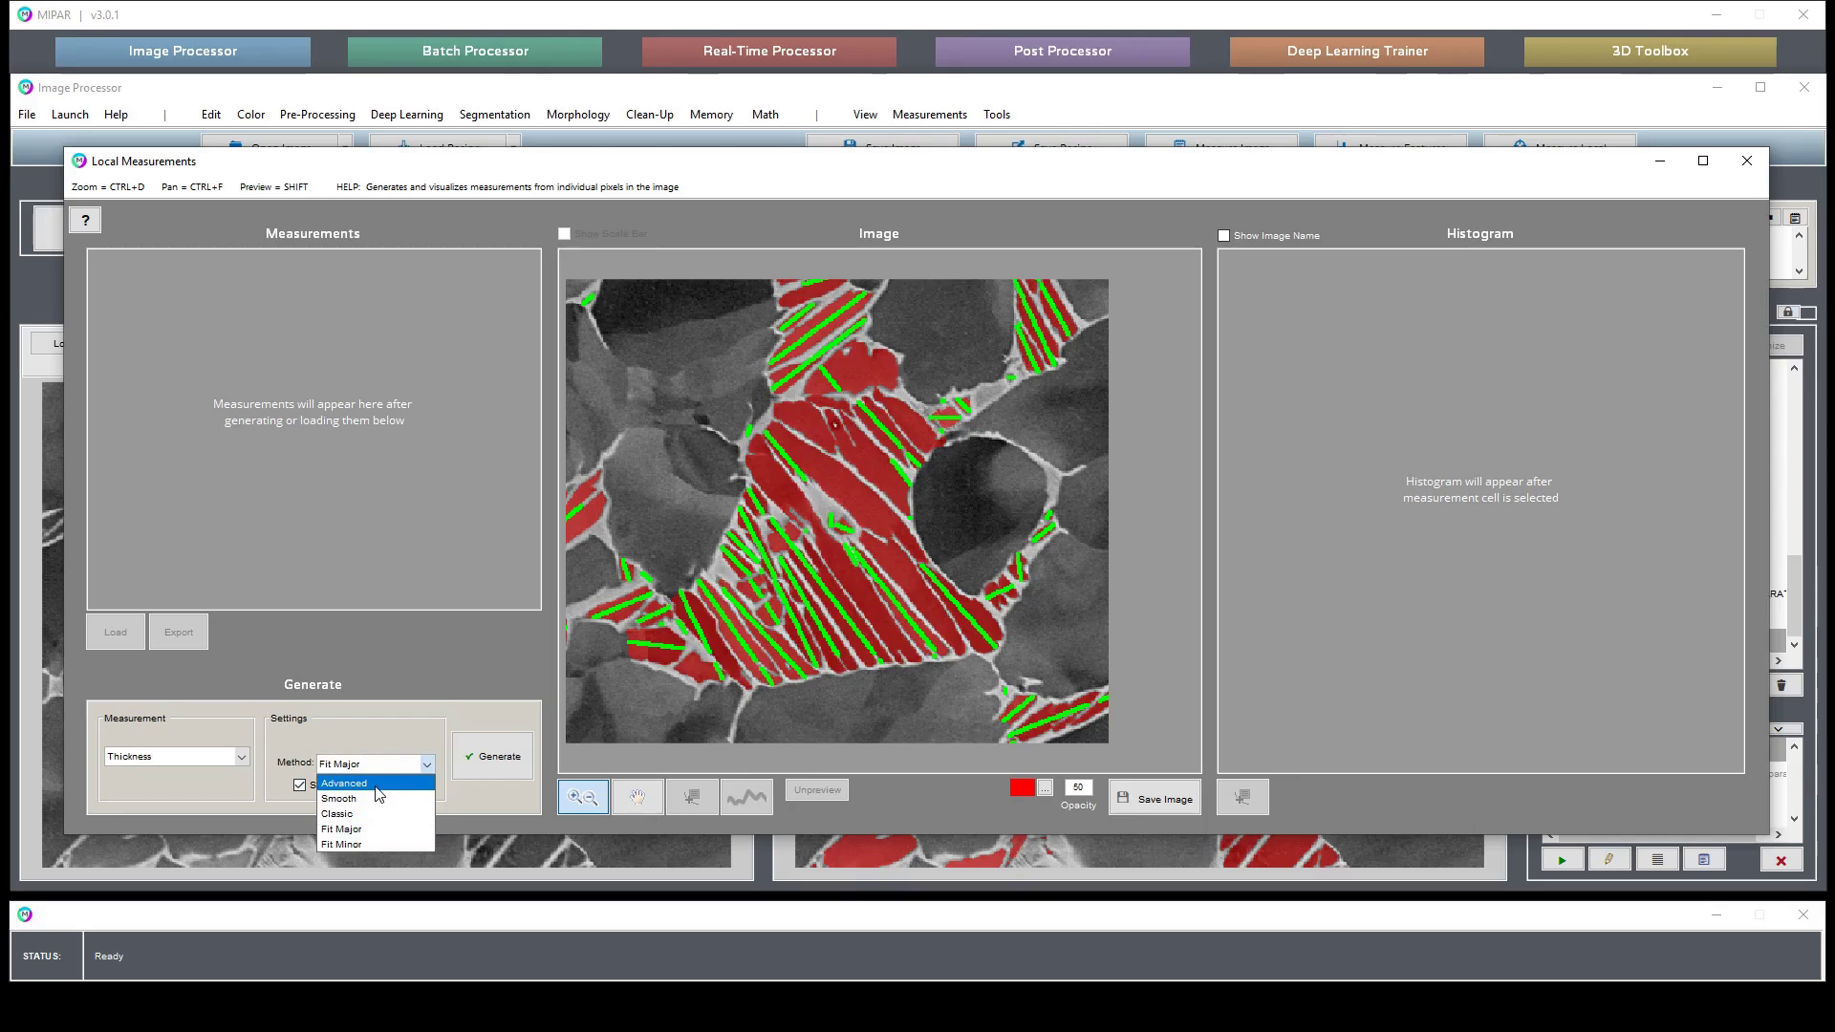
pyautogui.click(375, 784)
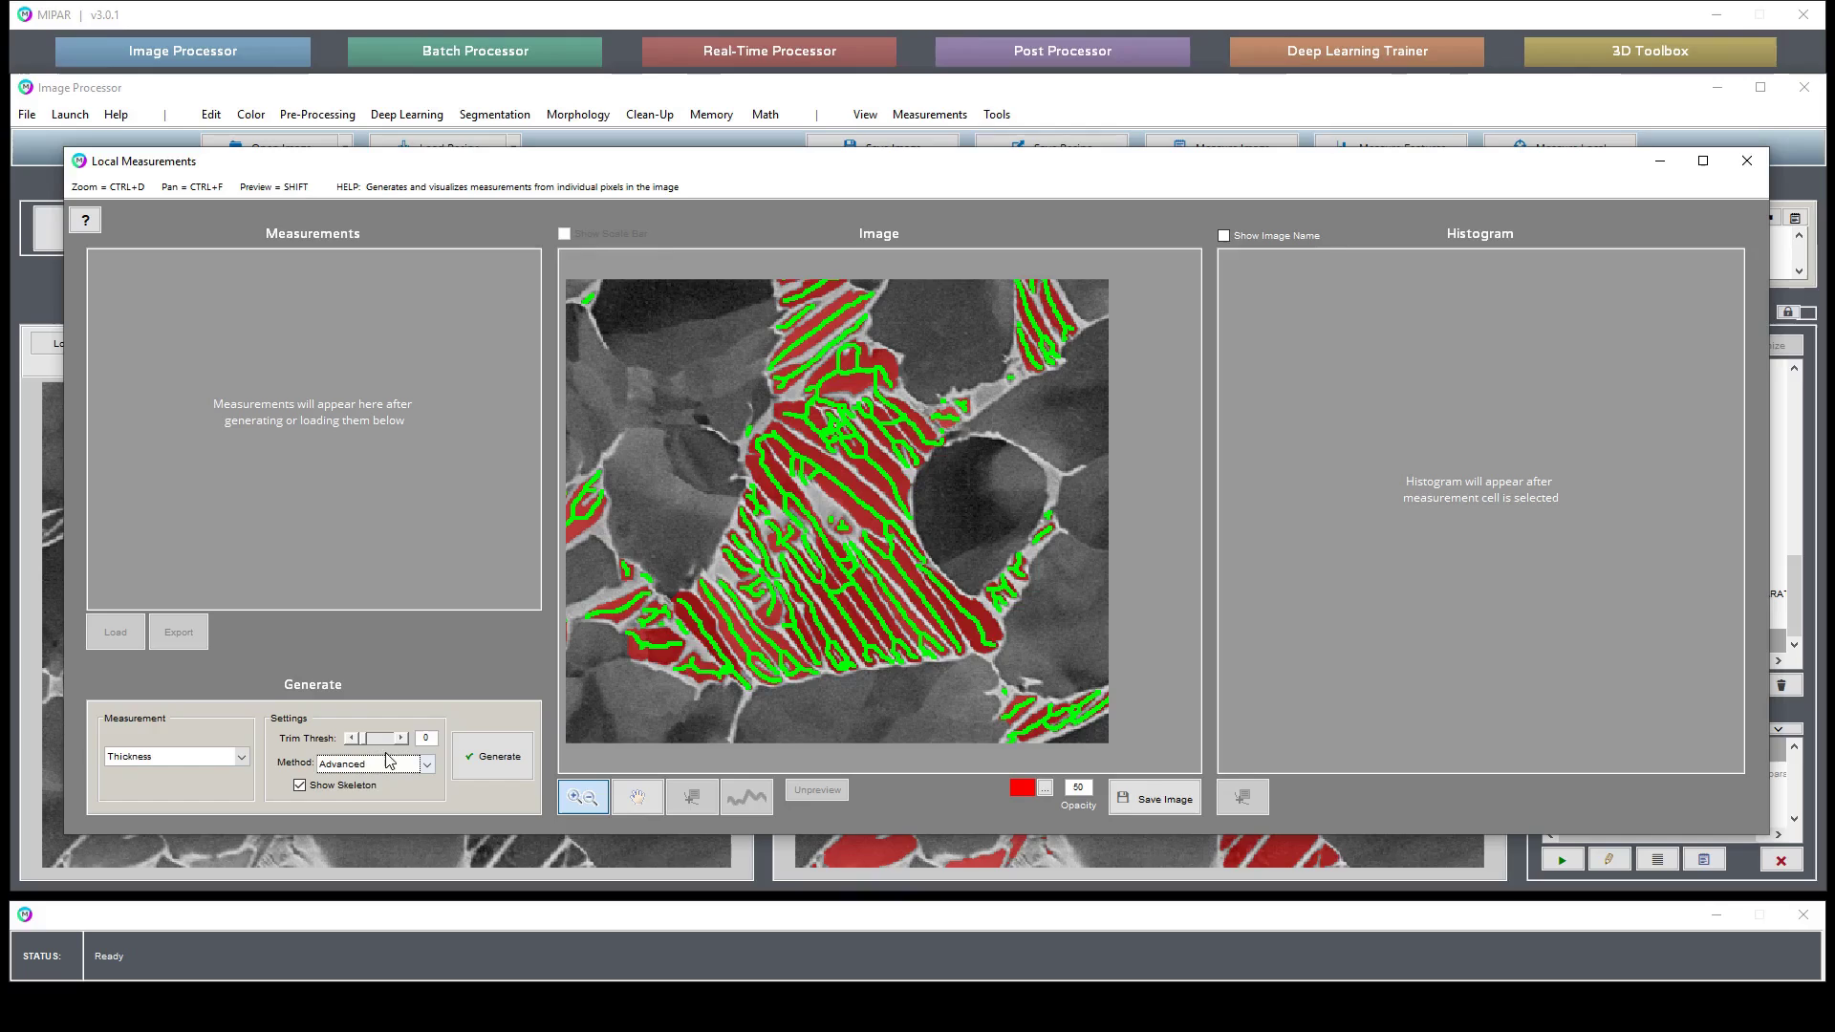
# Set the skeleton's trim threshold to 10 and generate the local thickness measurements with the Advanced method
pyautogui.click(400, 738)
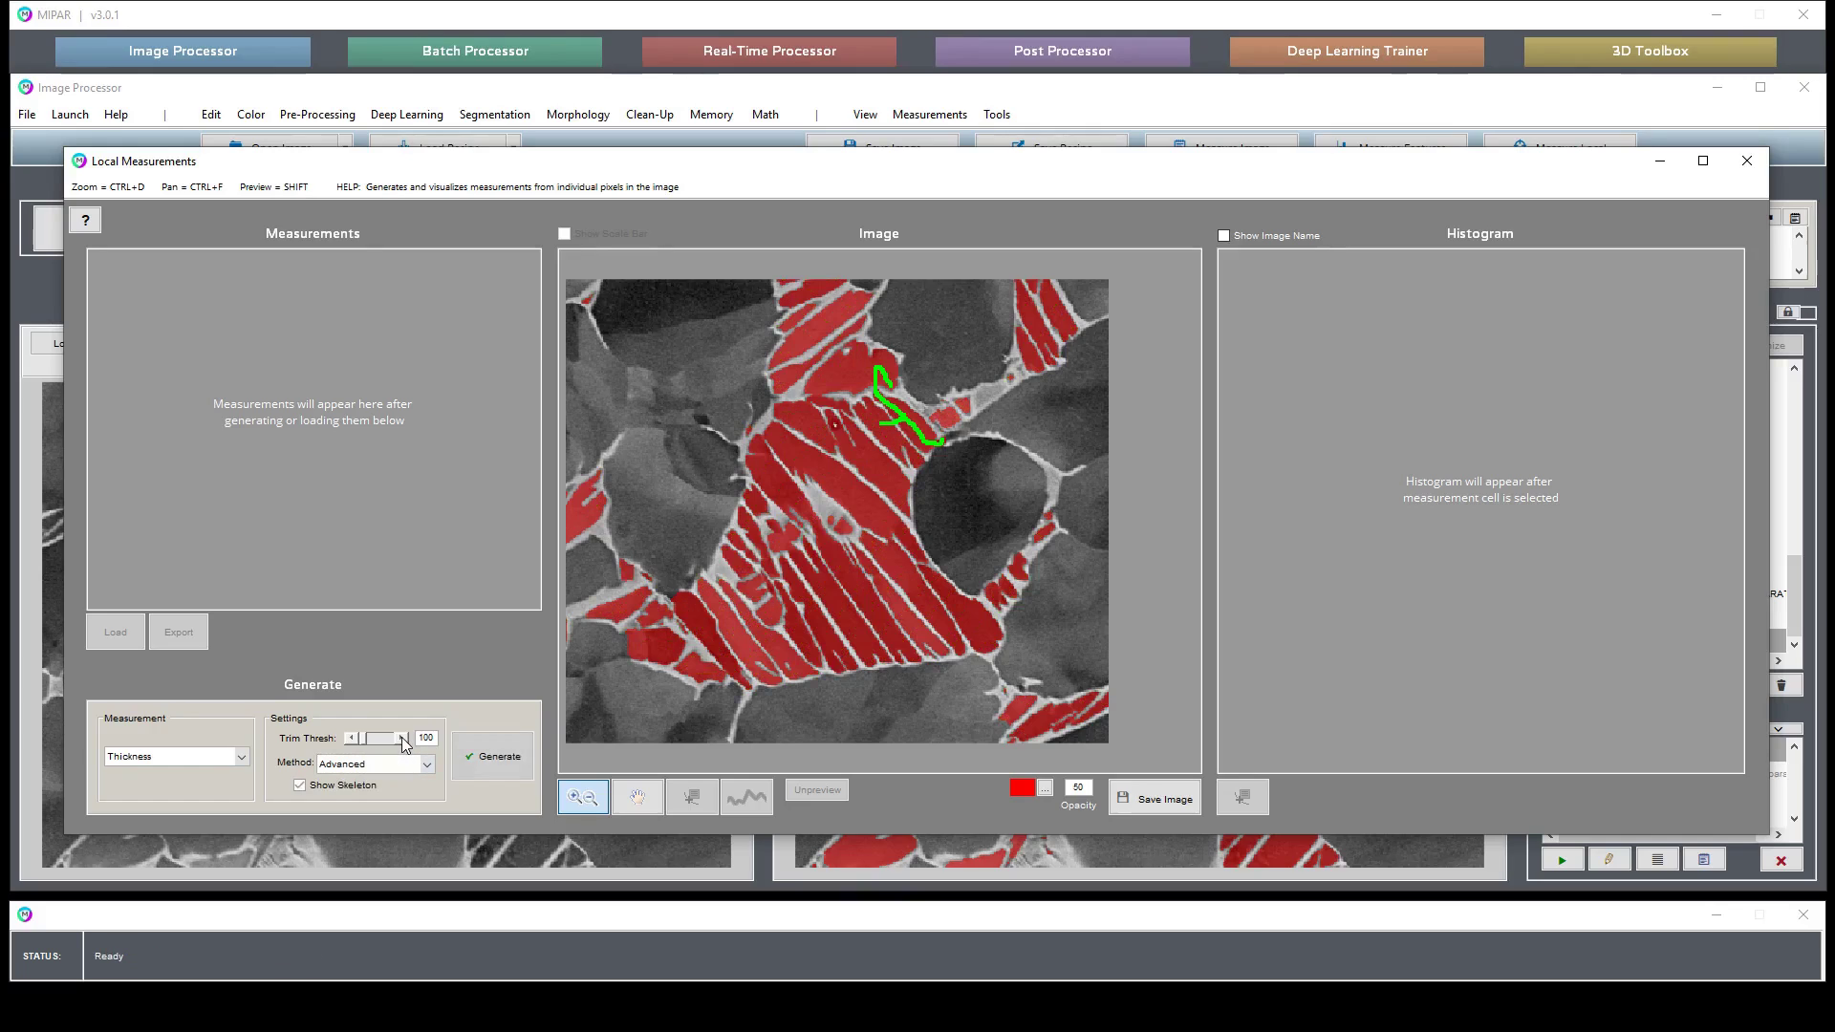
pyautogui.click(350, 738)
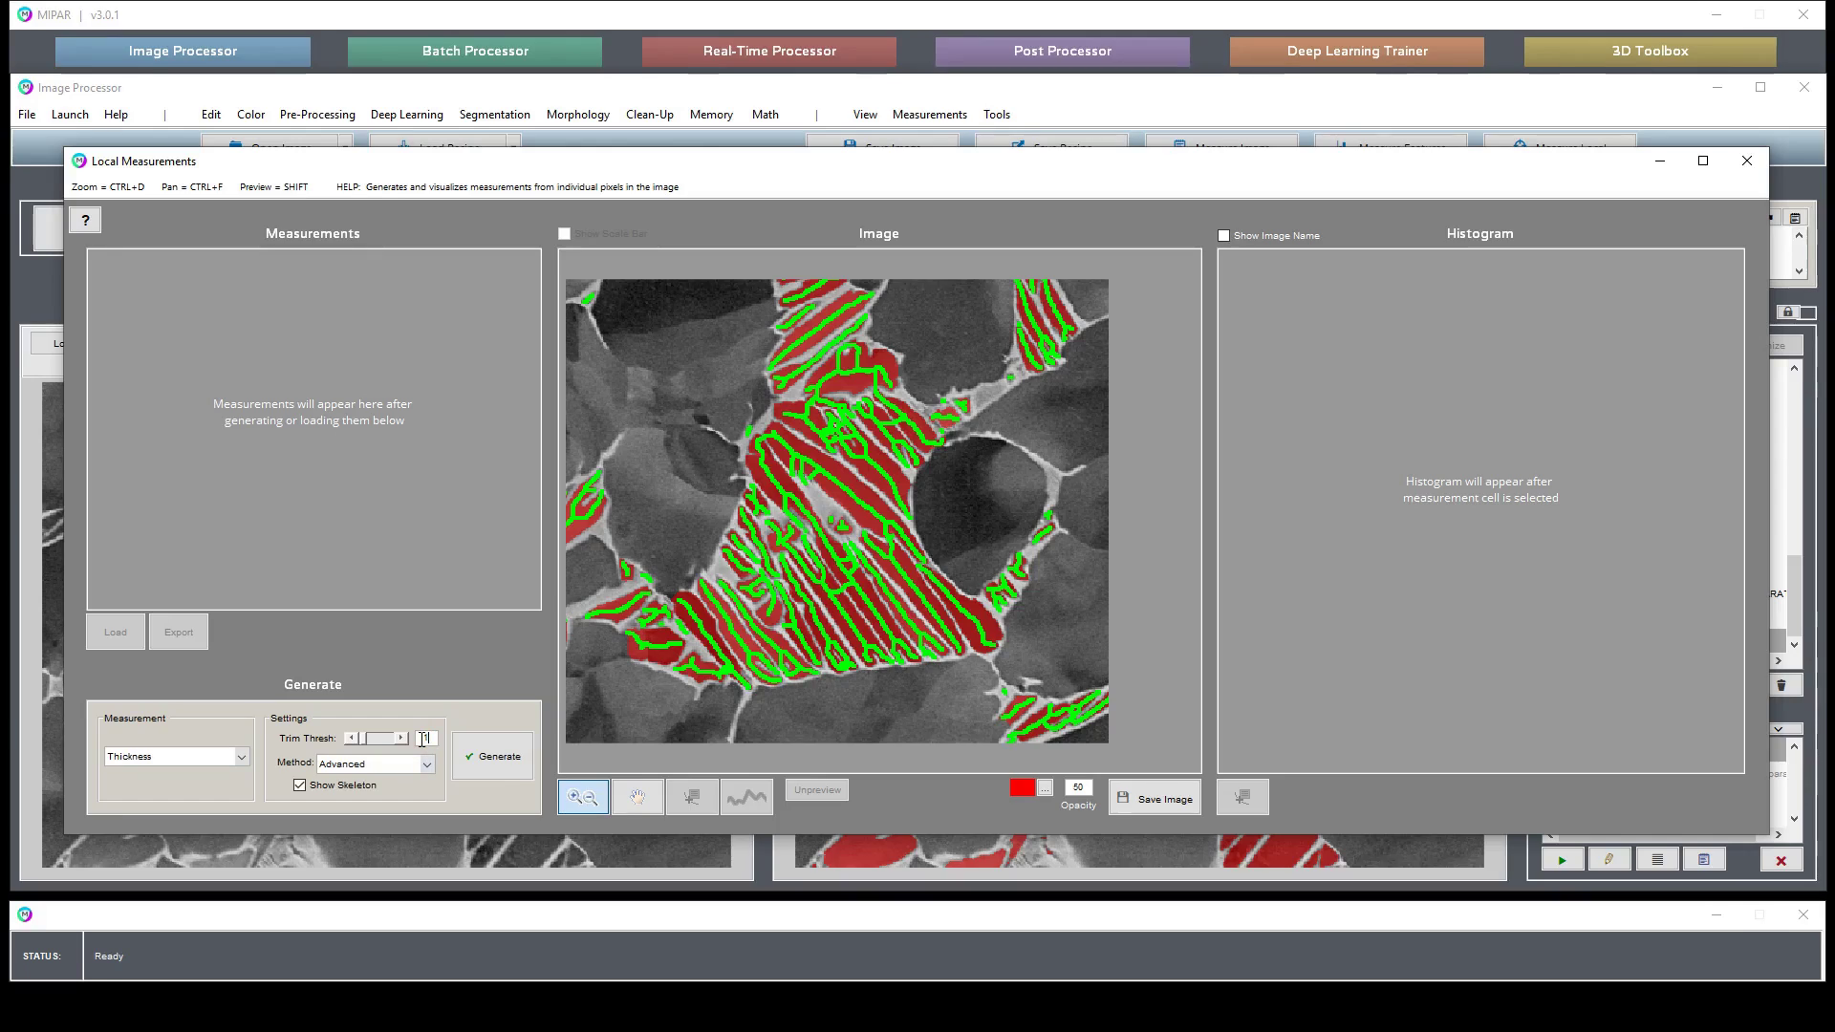
pyautogui.write('0')
pyautogui.press('Return')
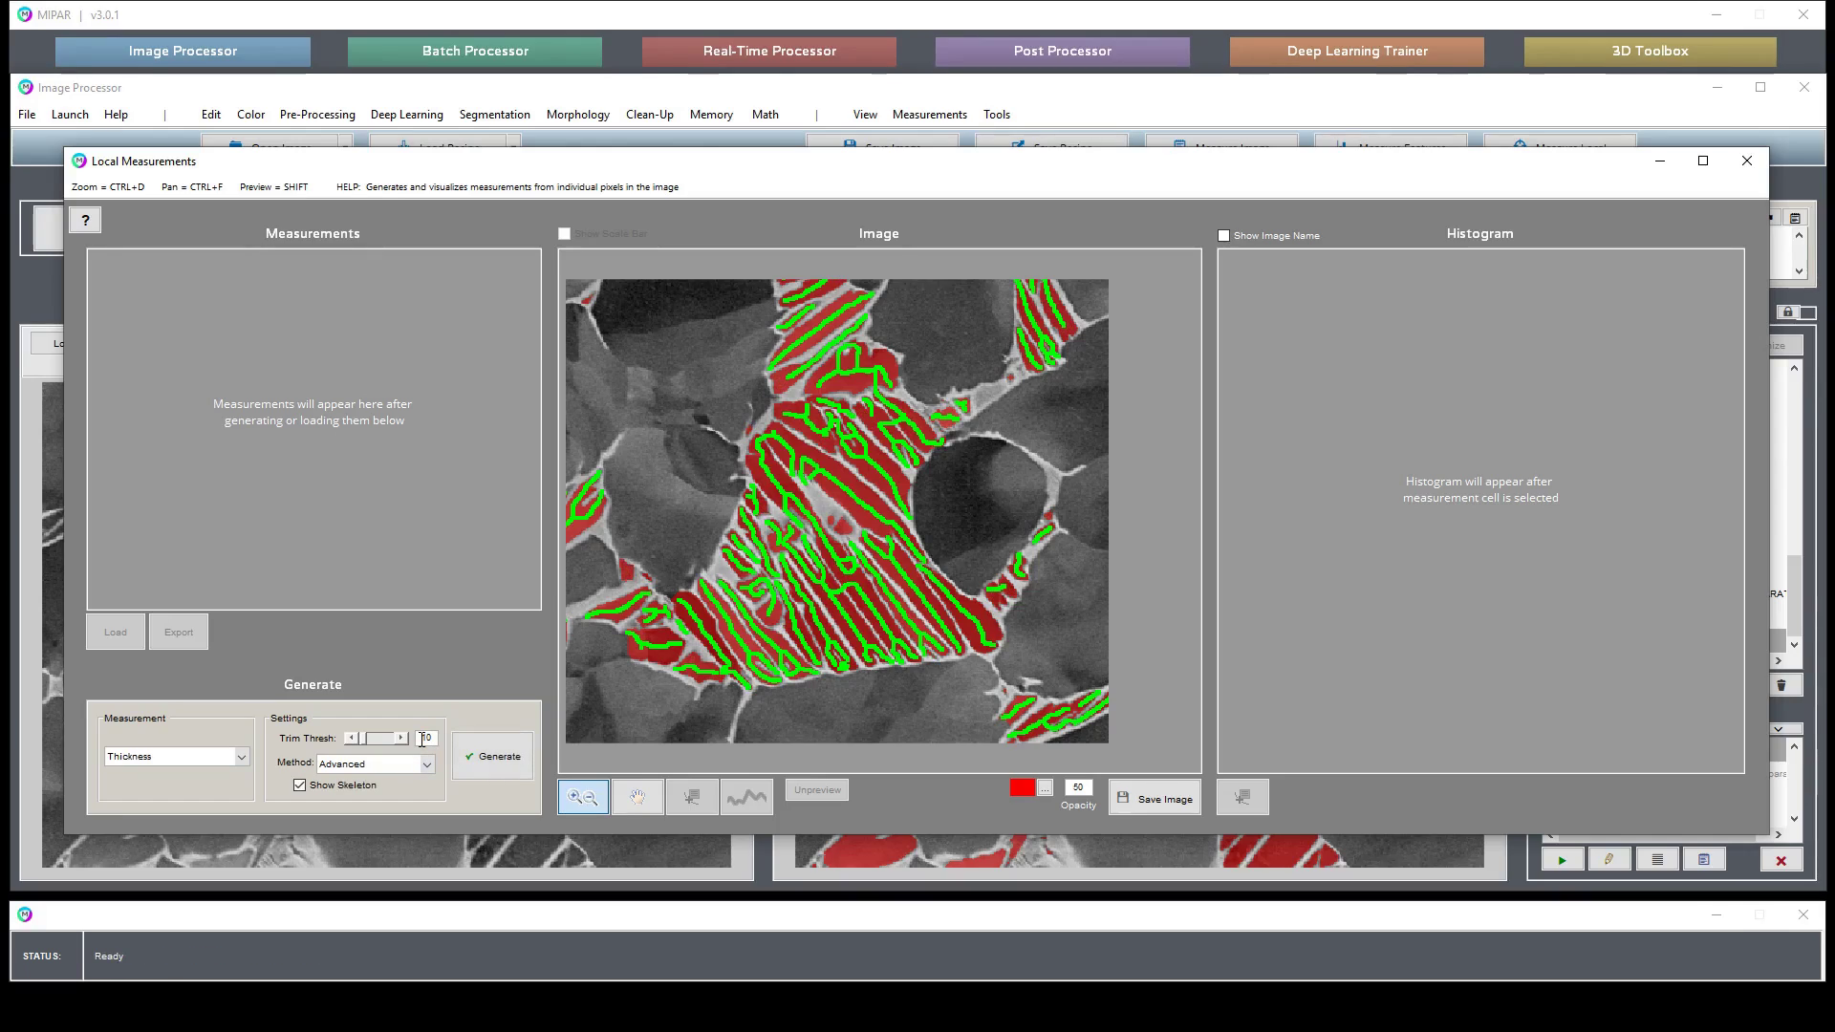
pyautogui.click(472, 762)
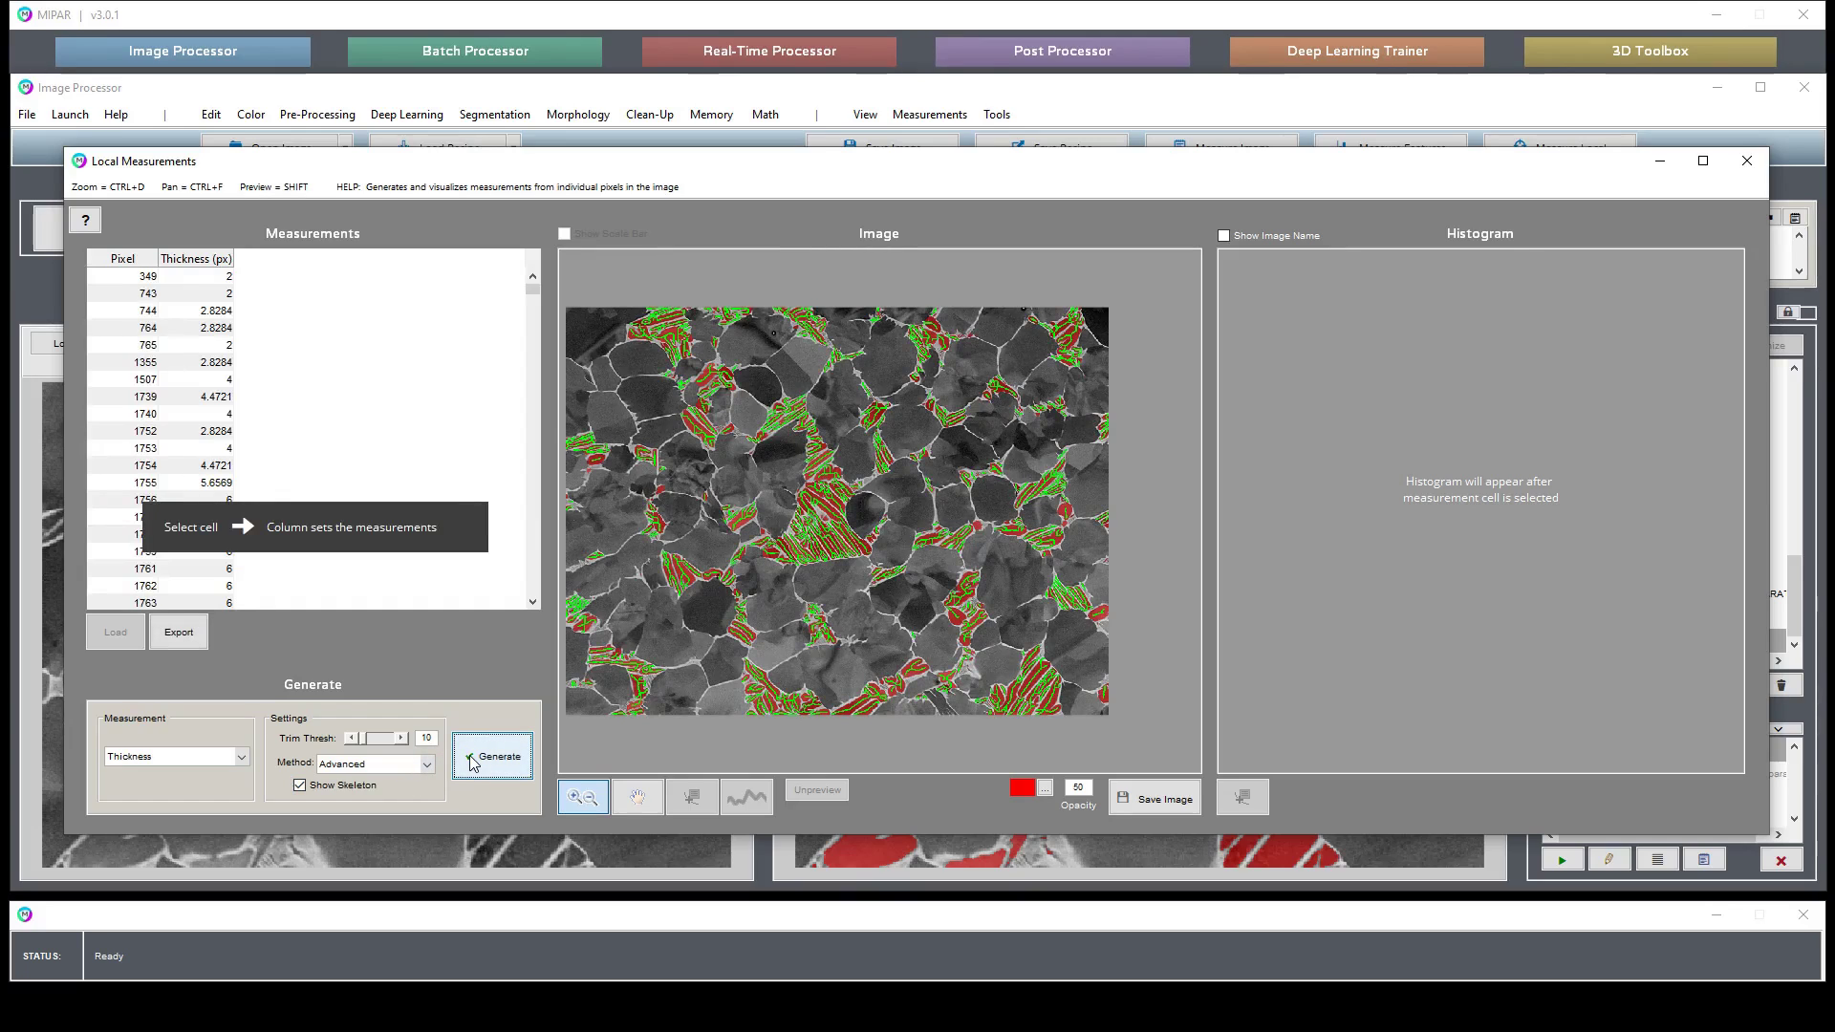
# Display the thickness colour map and histogram, inspect the lamellae in the central region, and close the local measurements
pyautogui.click(222, 432)
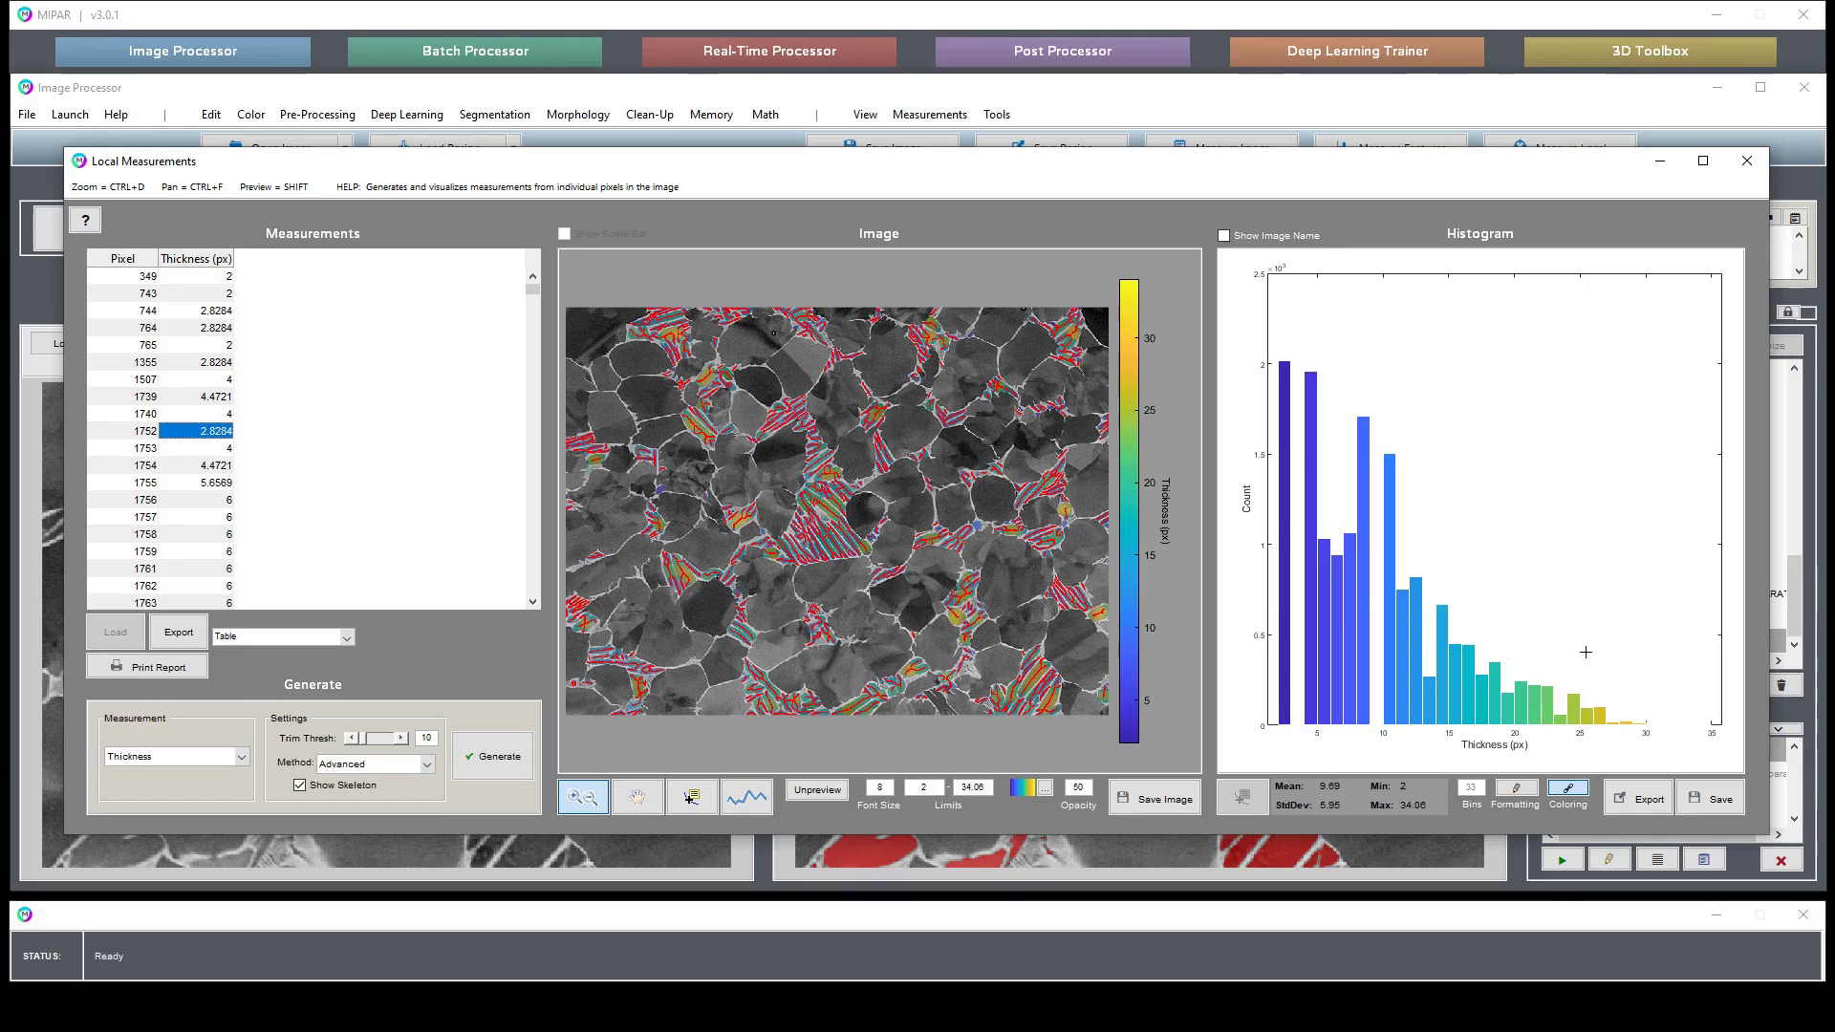
pyautogui.moveTo(674, 386); pyautogui.dragTo(942, 619)
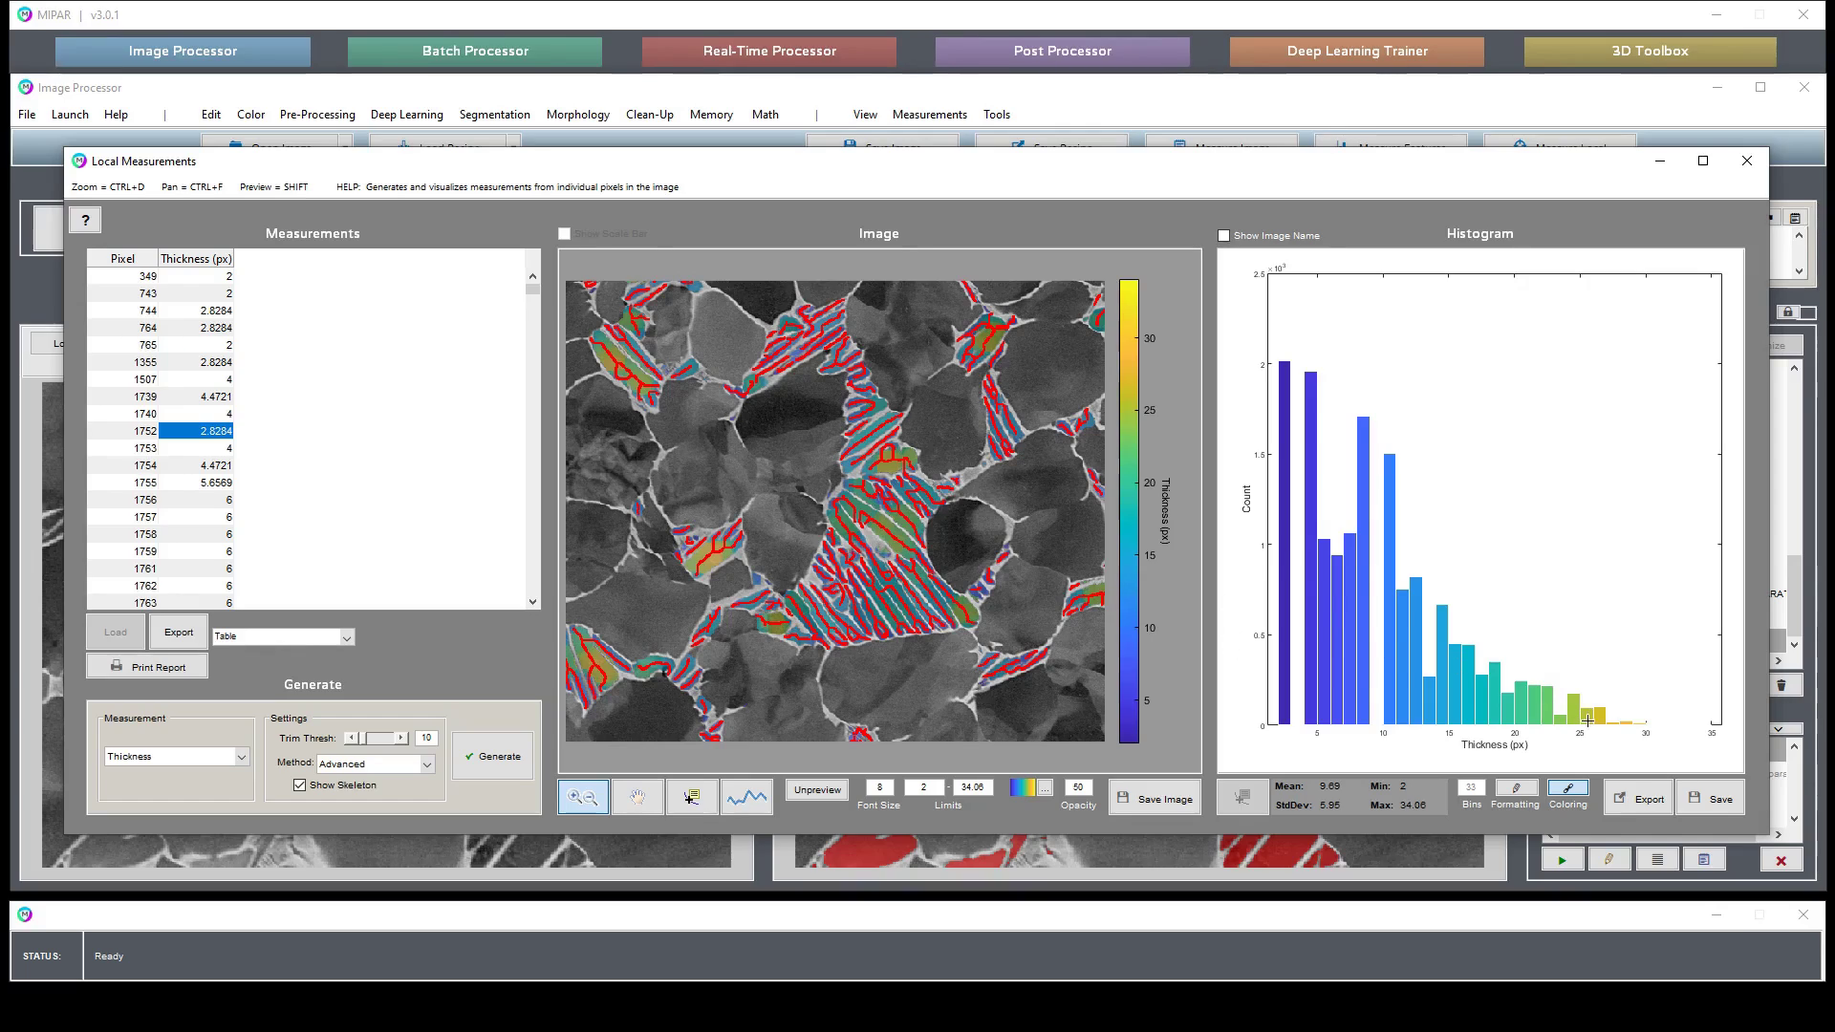
pyautogui.click(1747, 161)
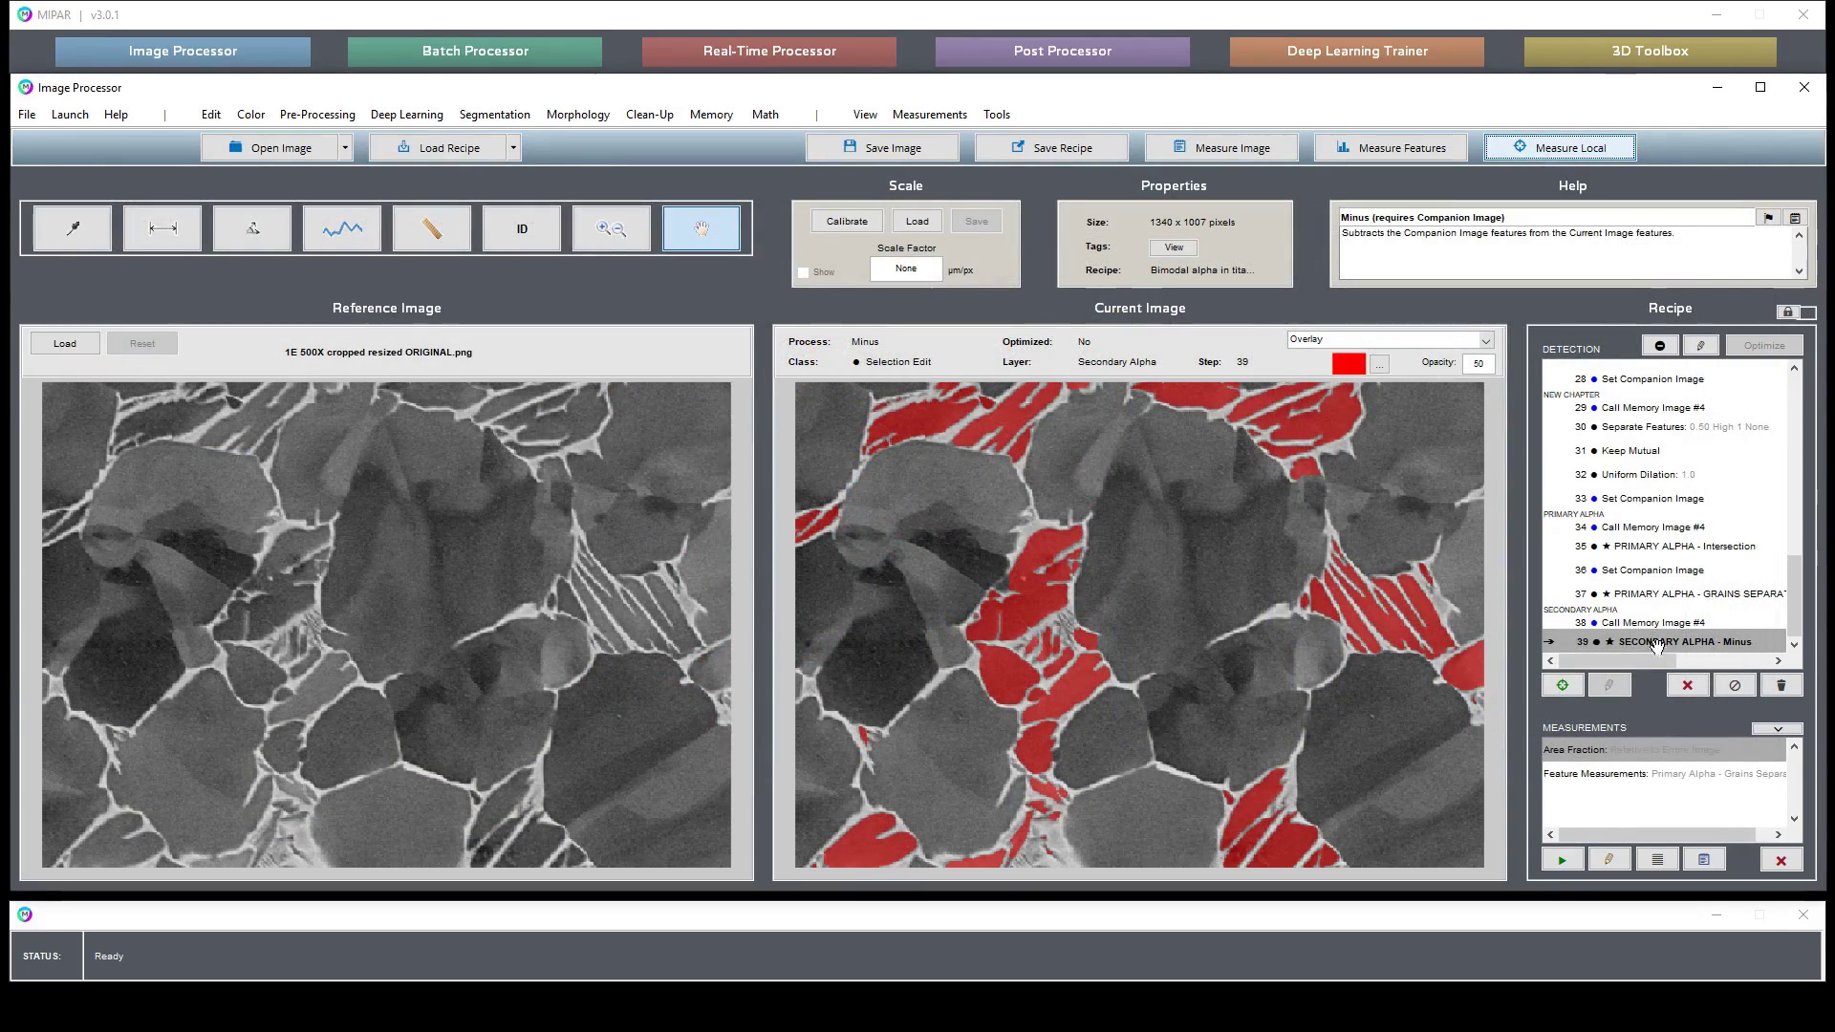
pyautogui.doubleClick(1327, 595)
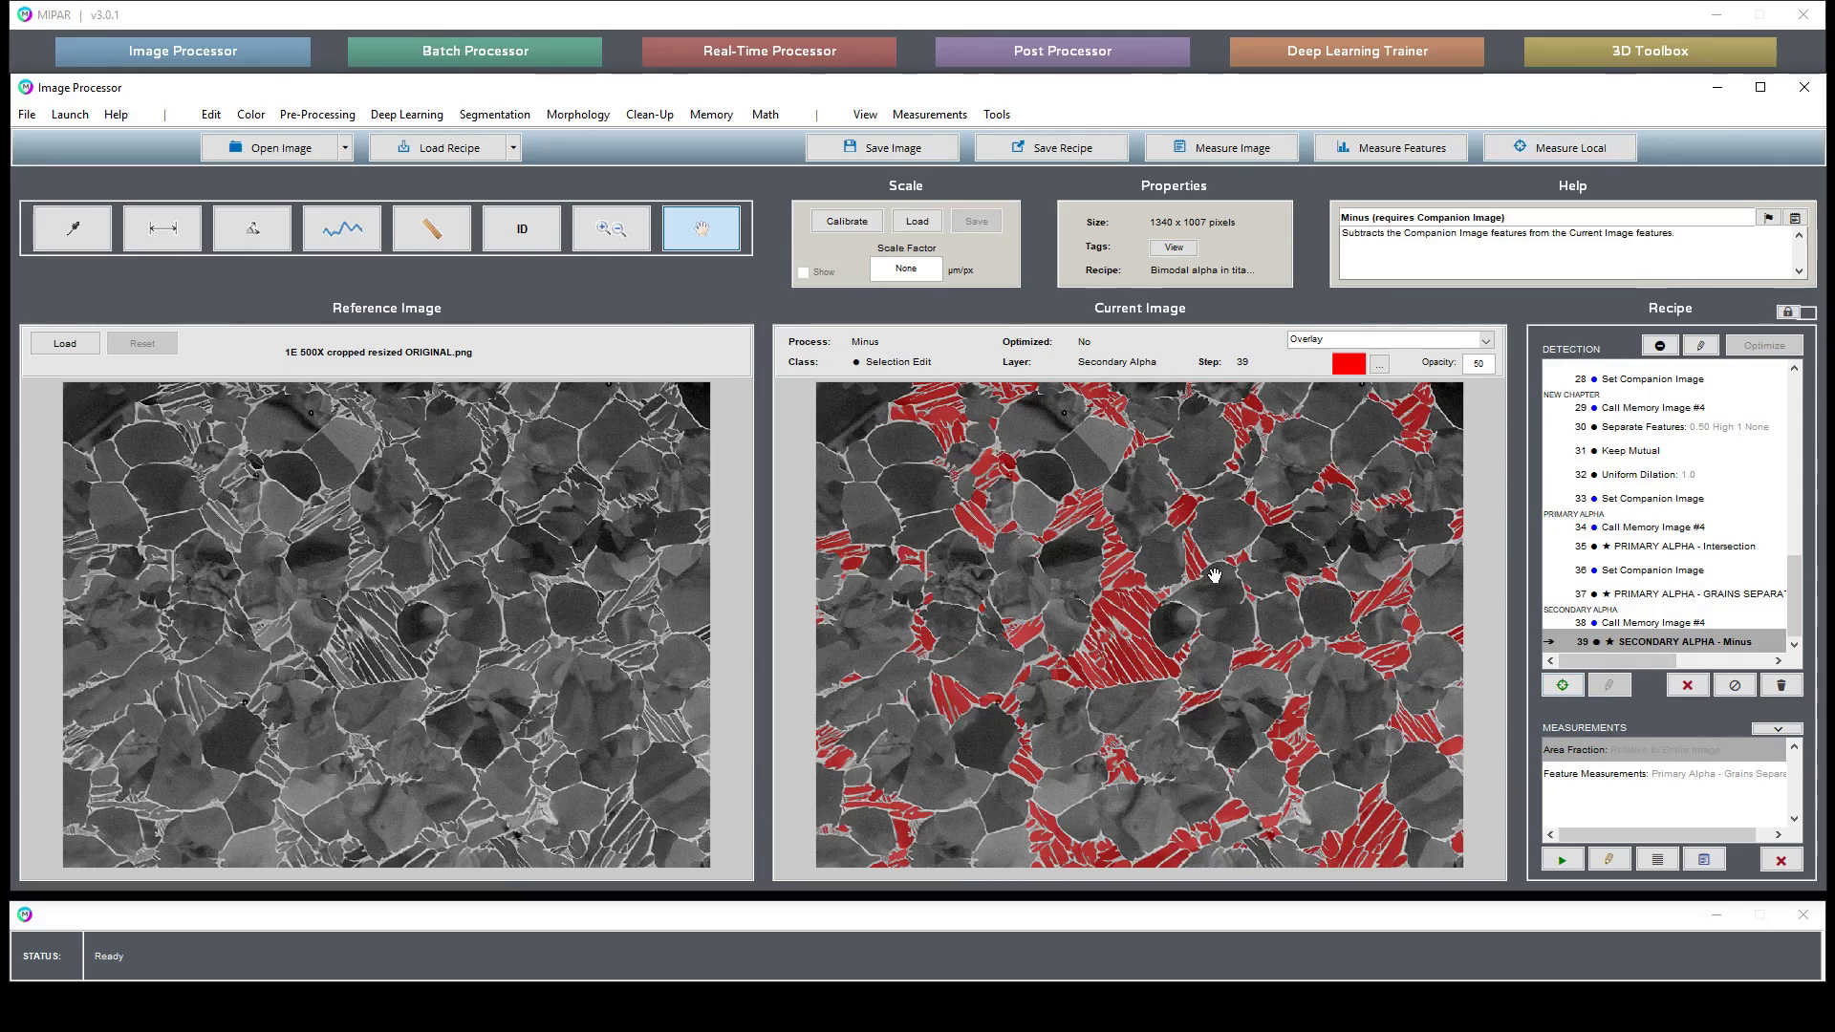